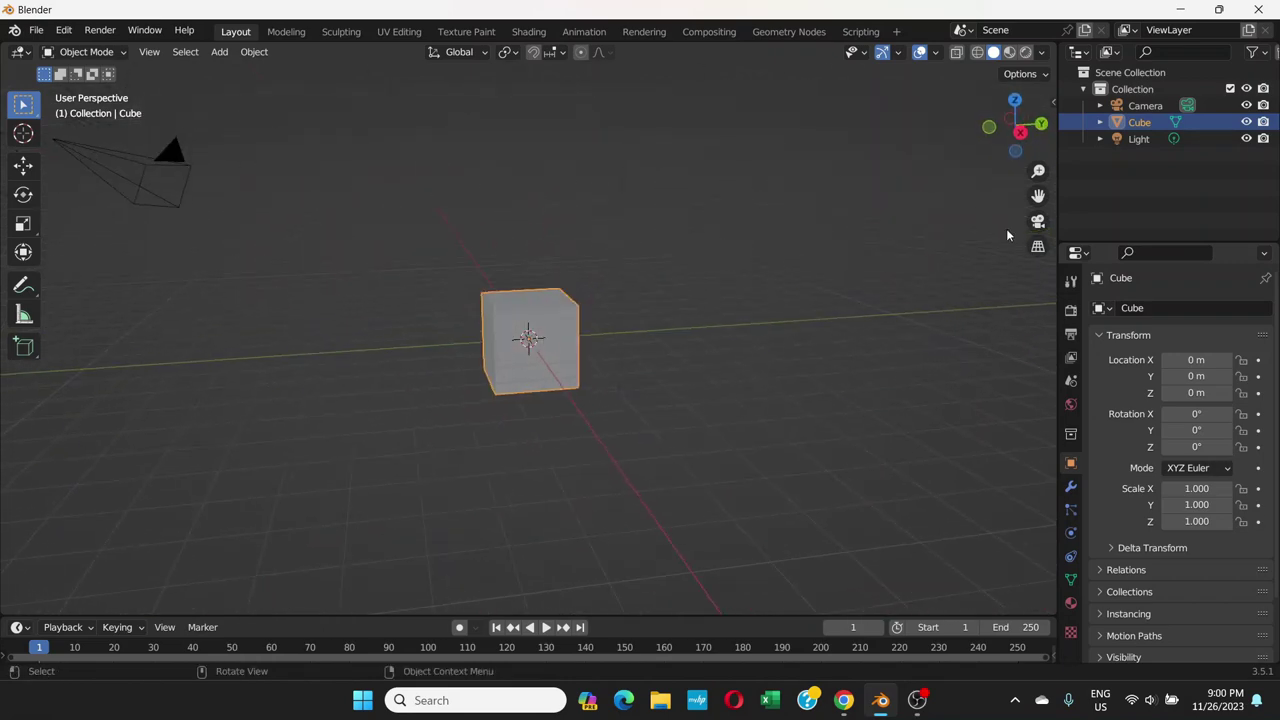
- In front view, raise the cube along Z to 1.0125 m so it rests on the grid
key(KP_1)
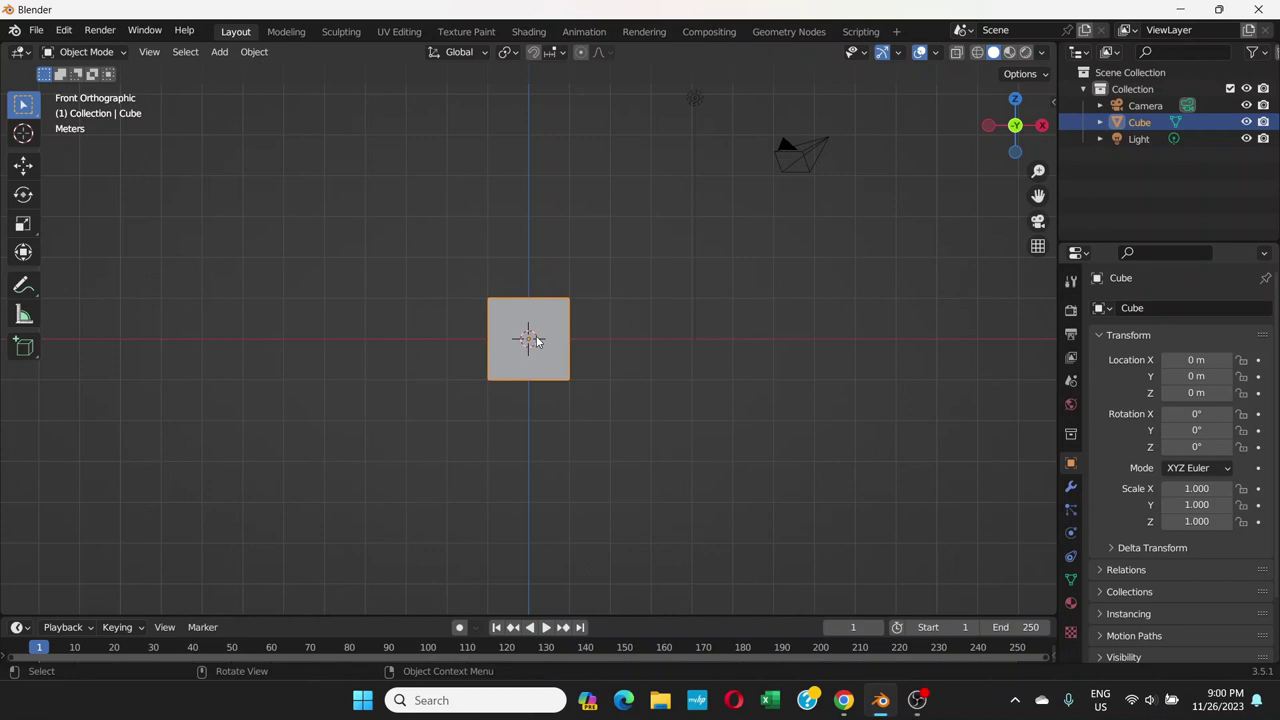
key(g)
key(z)
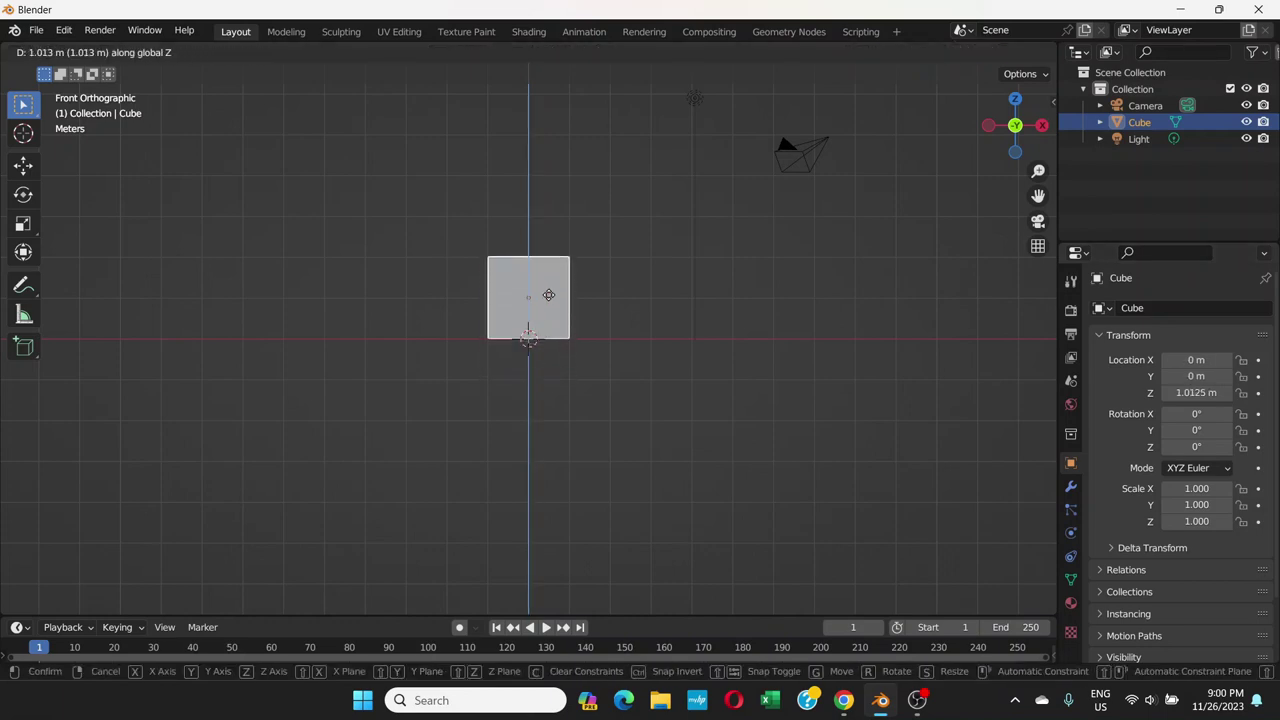
click(548, 295)
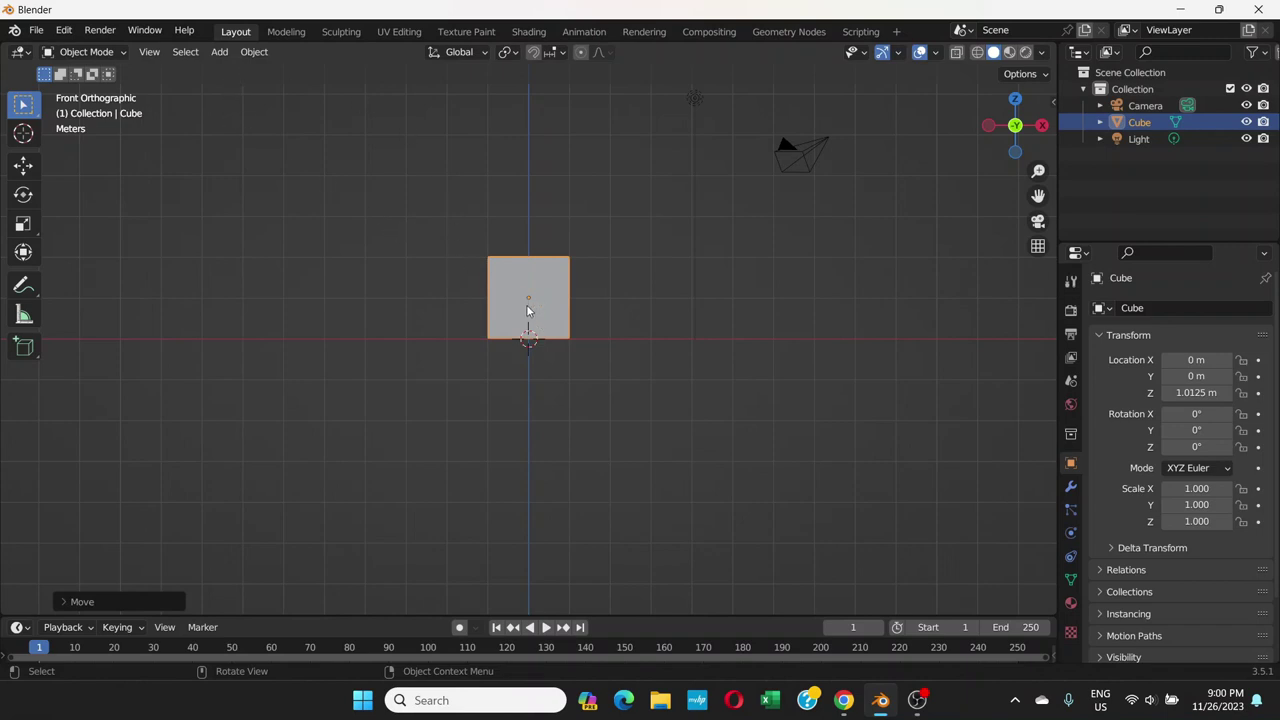
scroll(528, 311, up, 4)
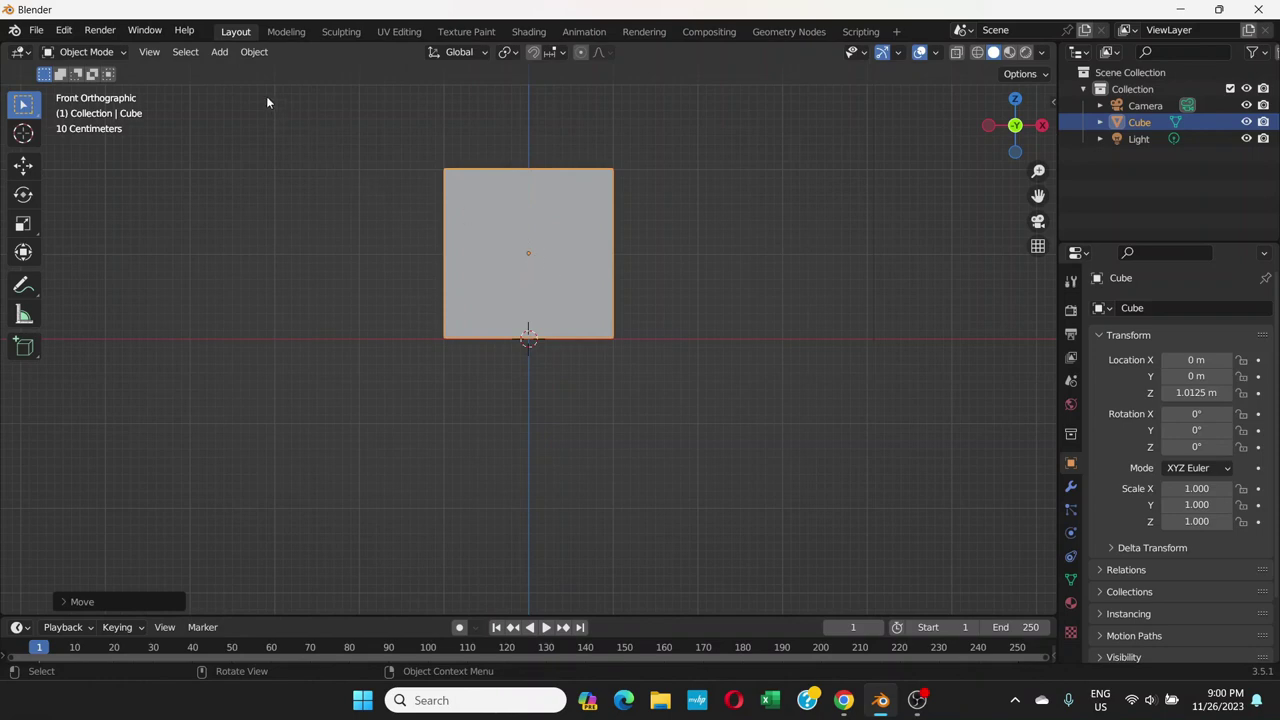
- Set the cube's origin to the 3D cursor at its base, so Location Z reads 0 m
click(254, 53)
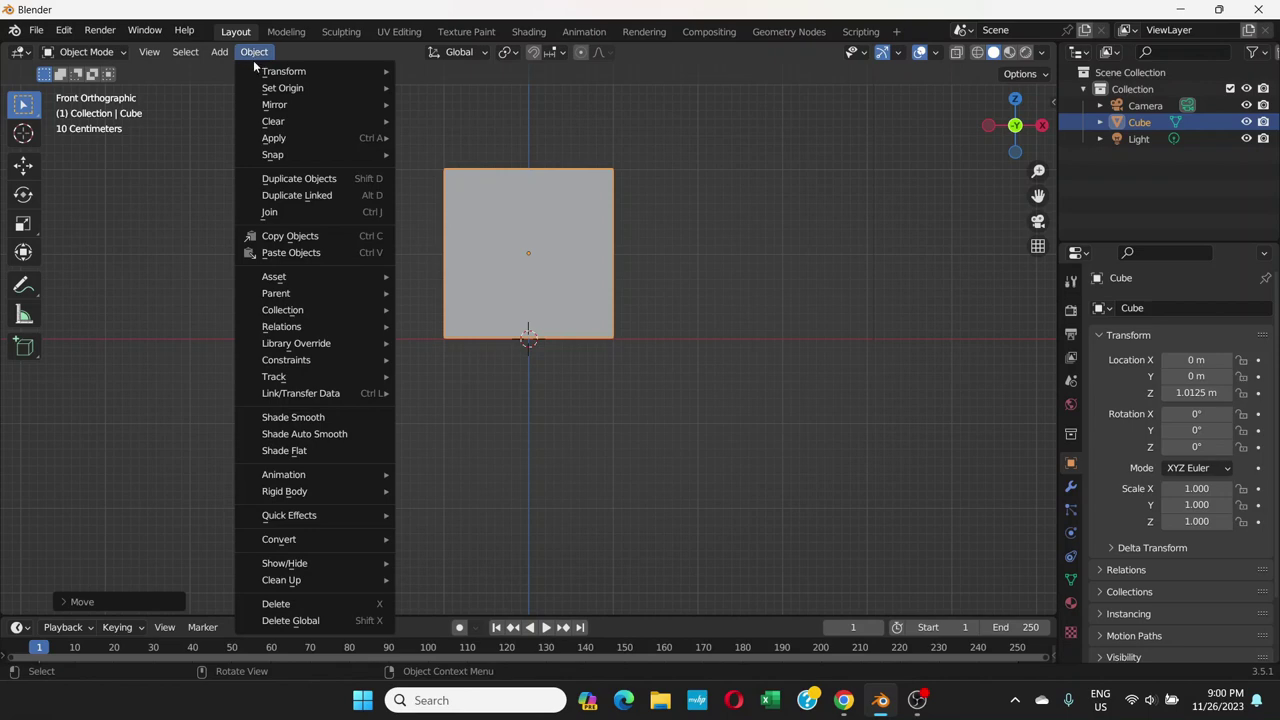
mouse_move(280, 88)
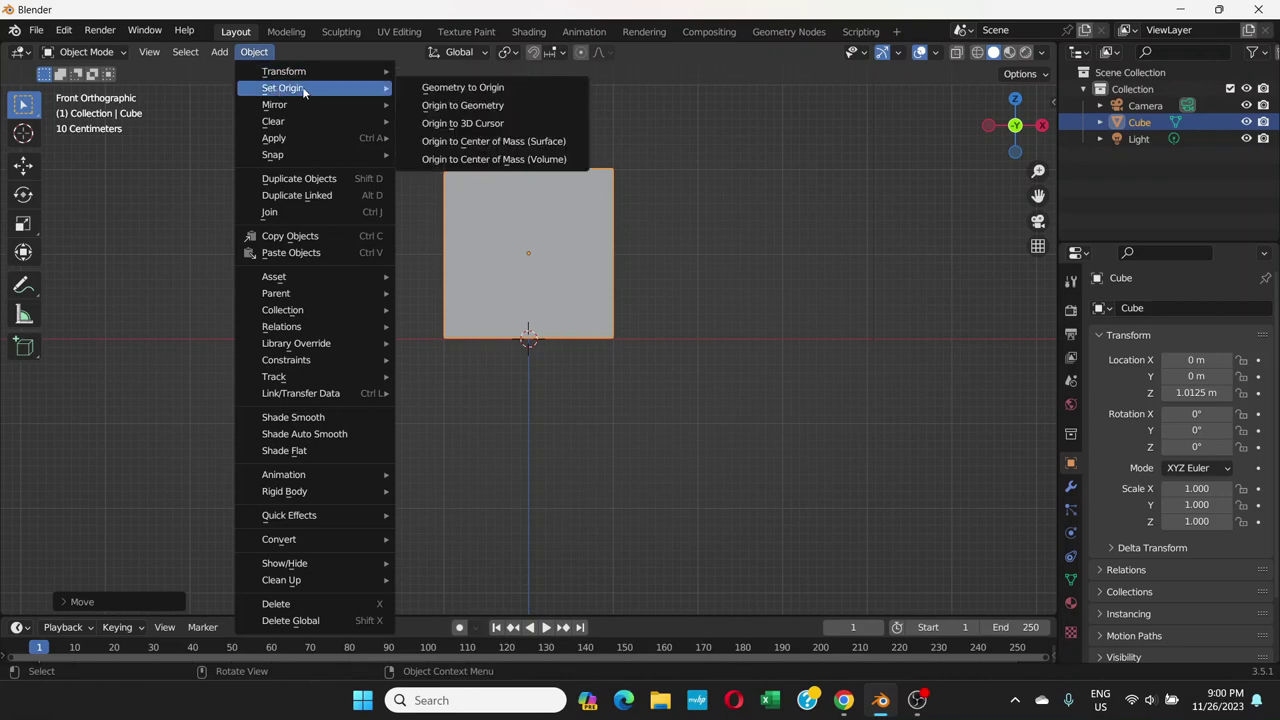
click(453, 124)
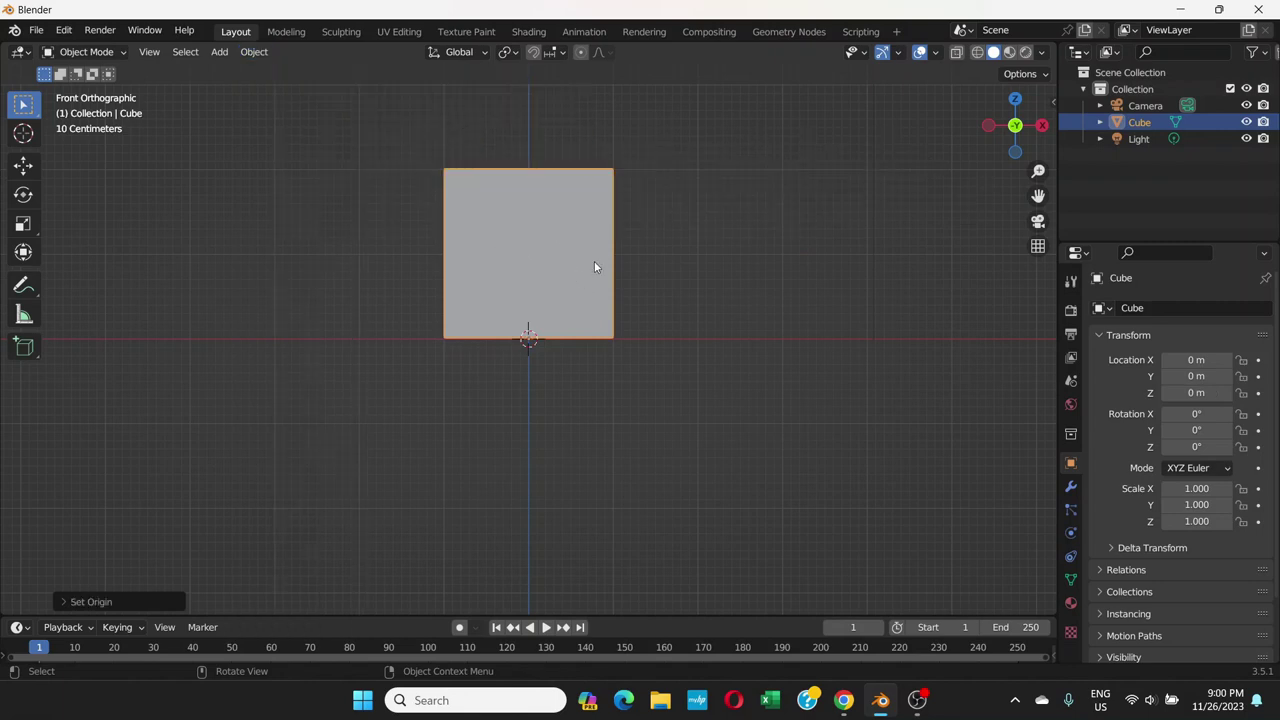
scroll(548, 286, down, 5)
scroll(549, 300, up, 4)
scroll(549, 300, down, 1)
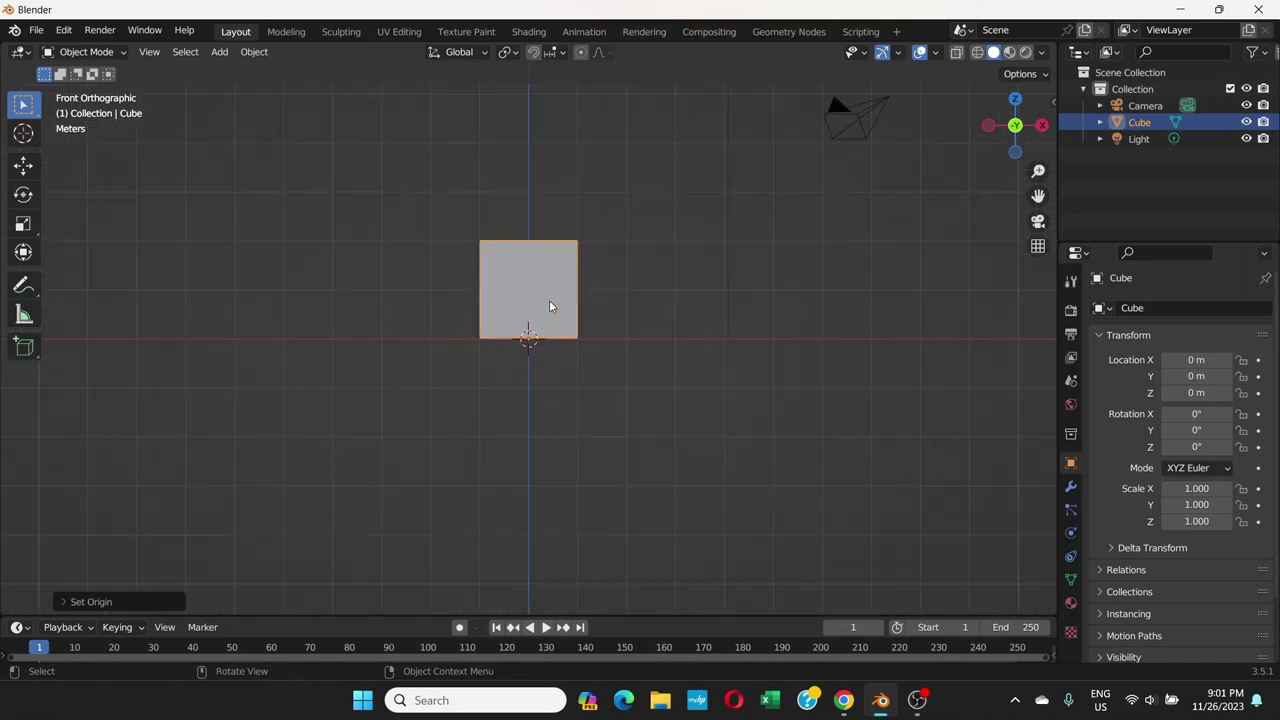
scroll(549, 300, up, 2)
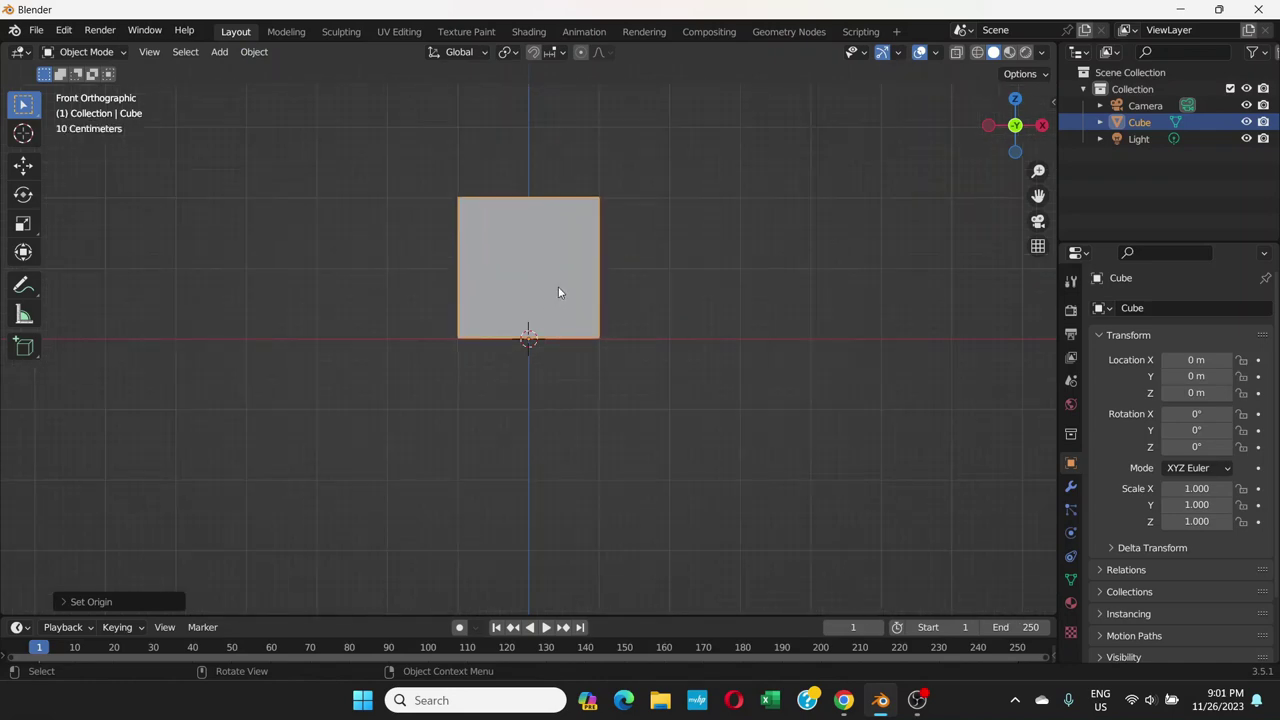
- Cancel a trial resize and return to a front view with the cube lower in frame
key(s)
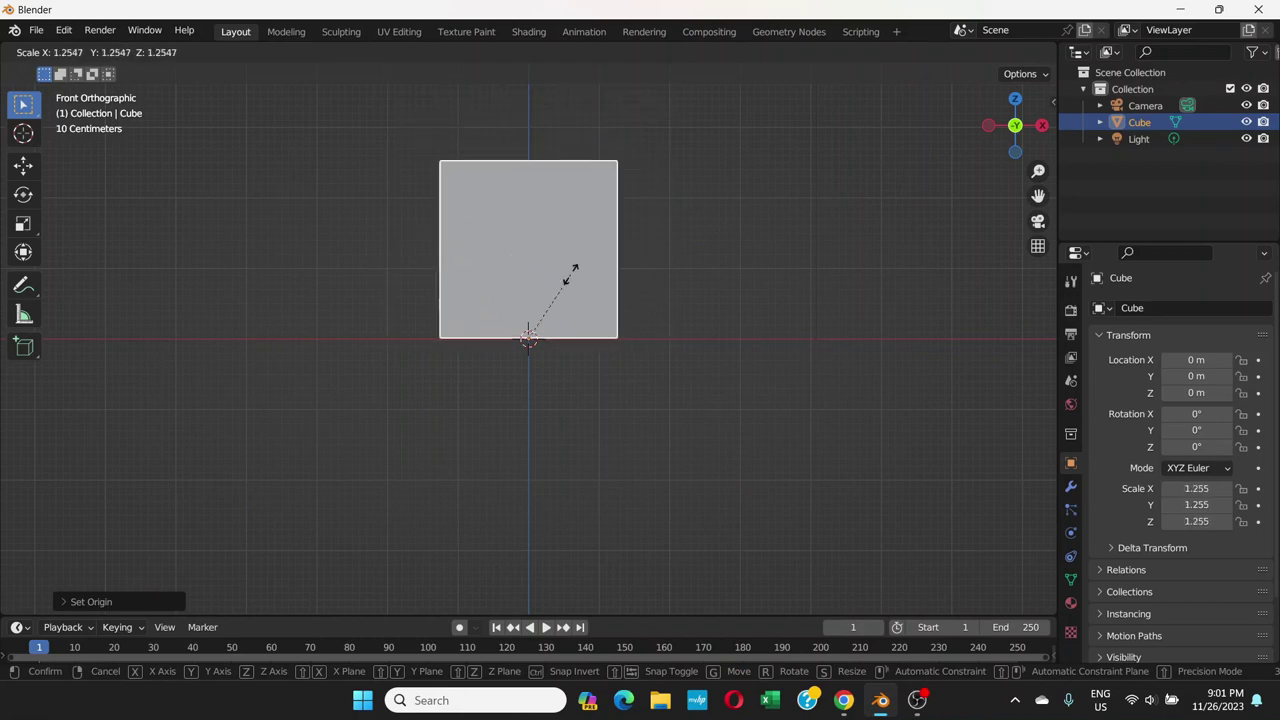
right_click(543, 285)
scroll(542, 284, down, 2)
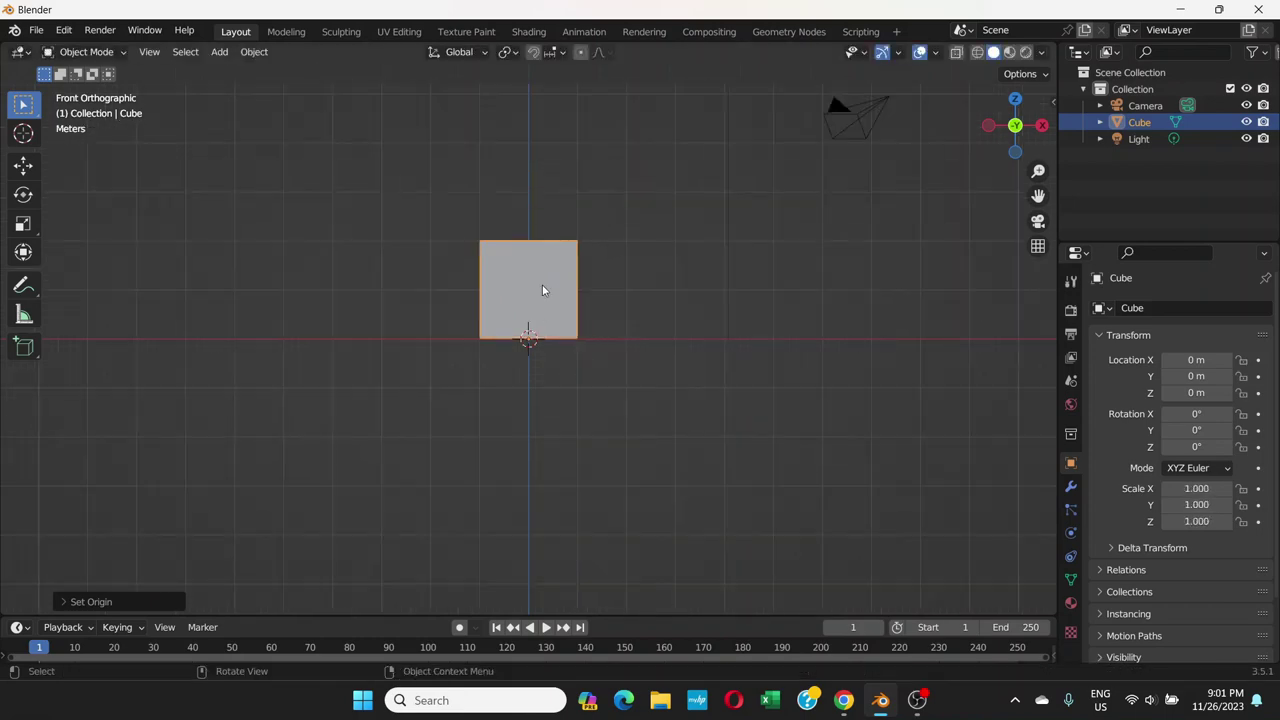
middle_drag(542, 284, 559, 277)
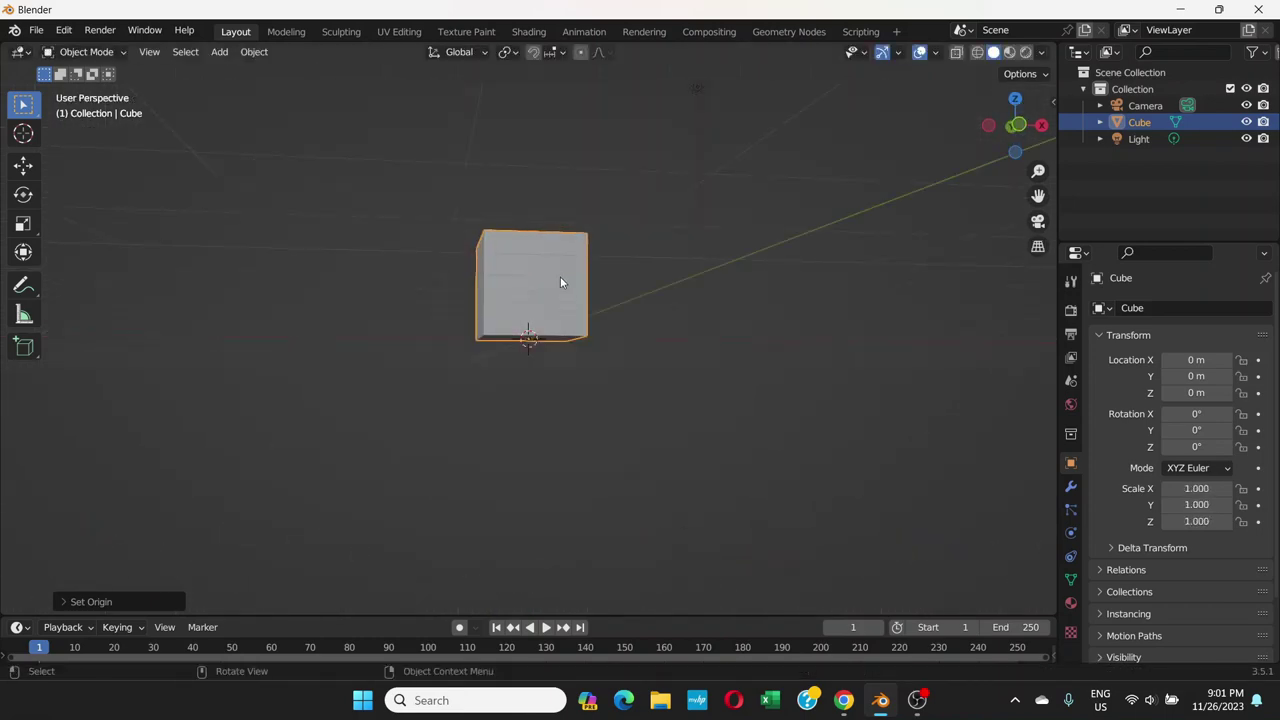
key(KP_1)
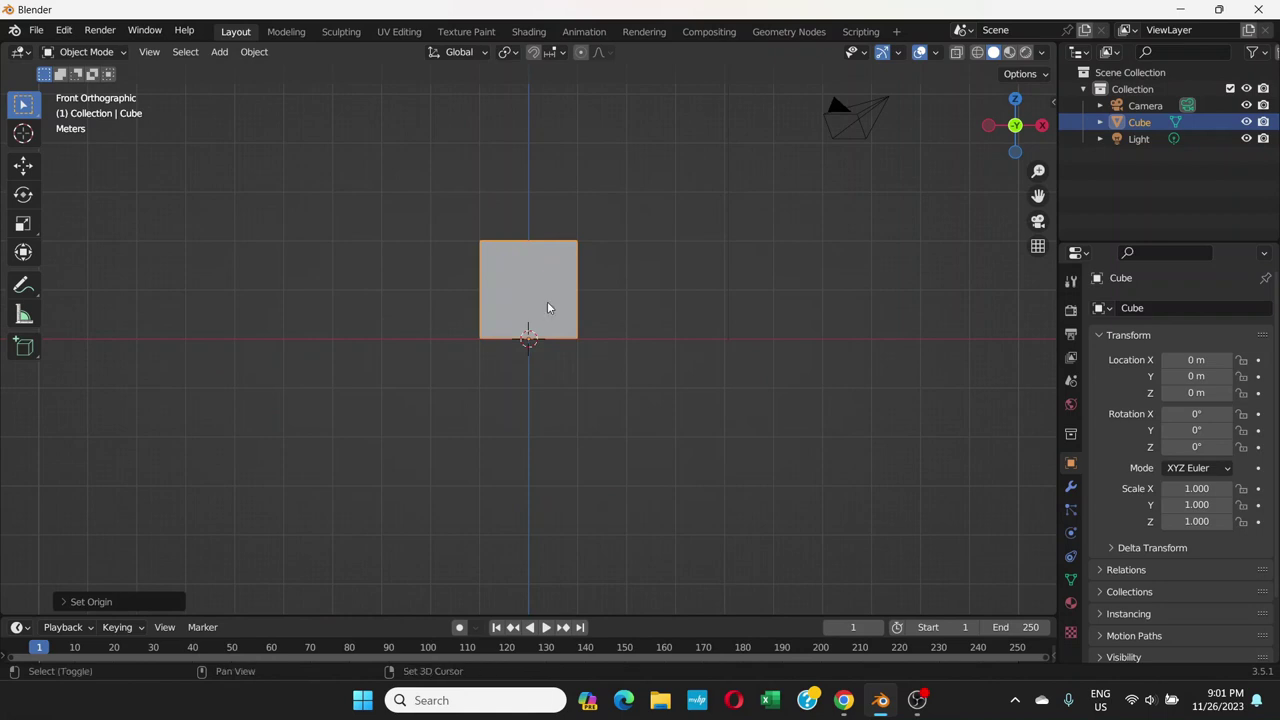
shift+middle_drag(547, 301, 536, 444)
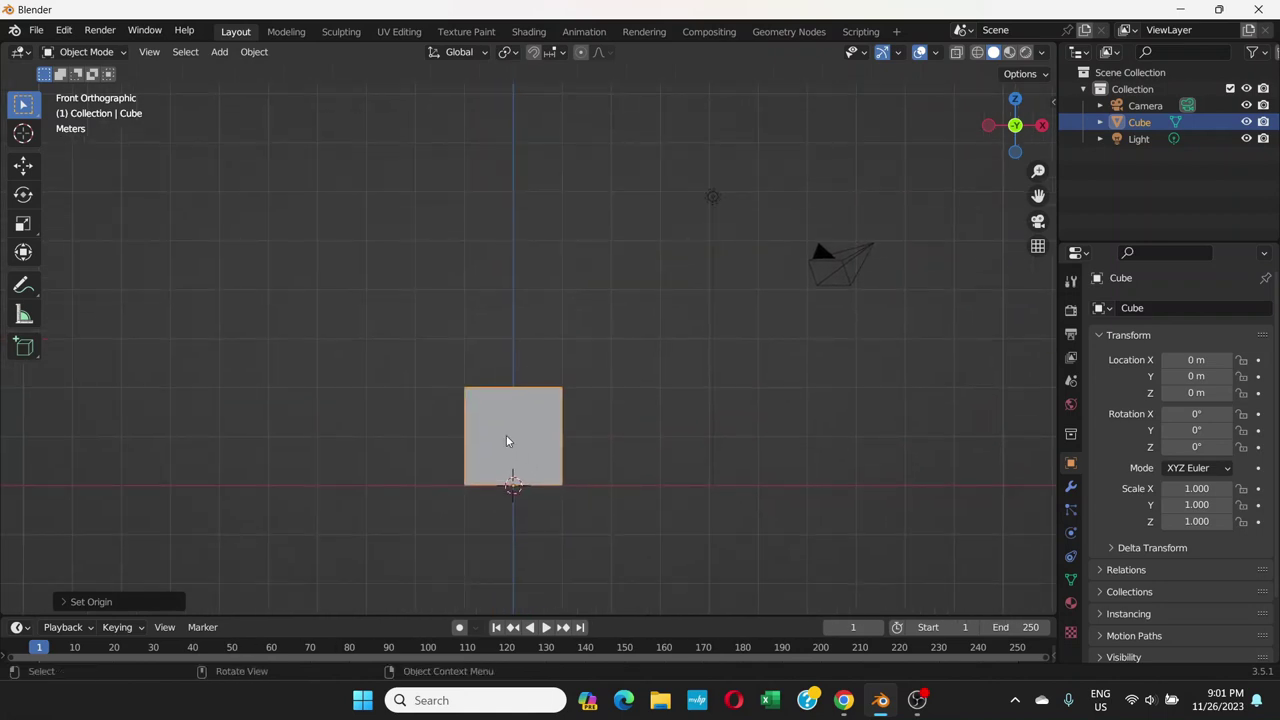
- Stretch the cube along Z to a scale of 3.966
key(s)
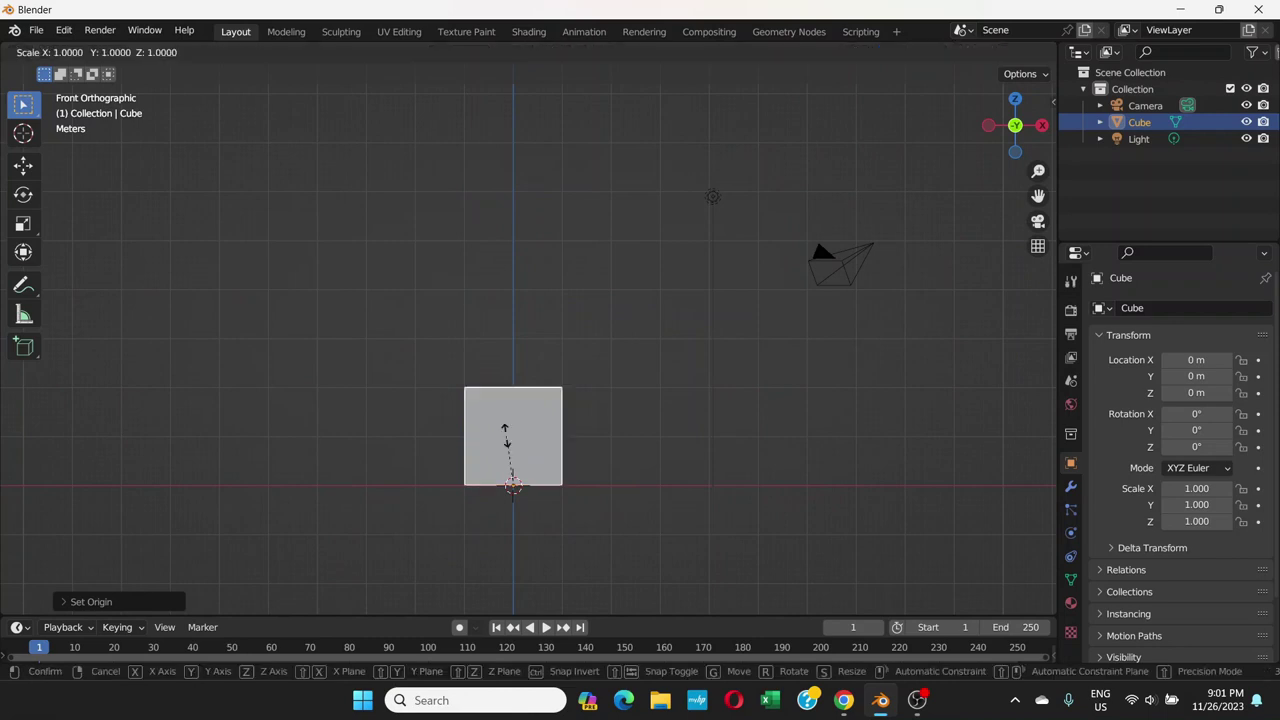
key(z)
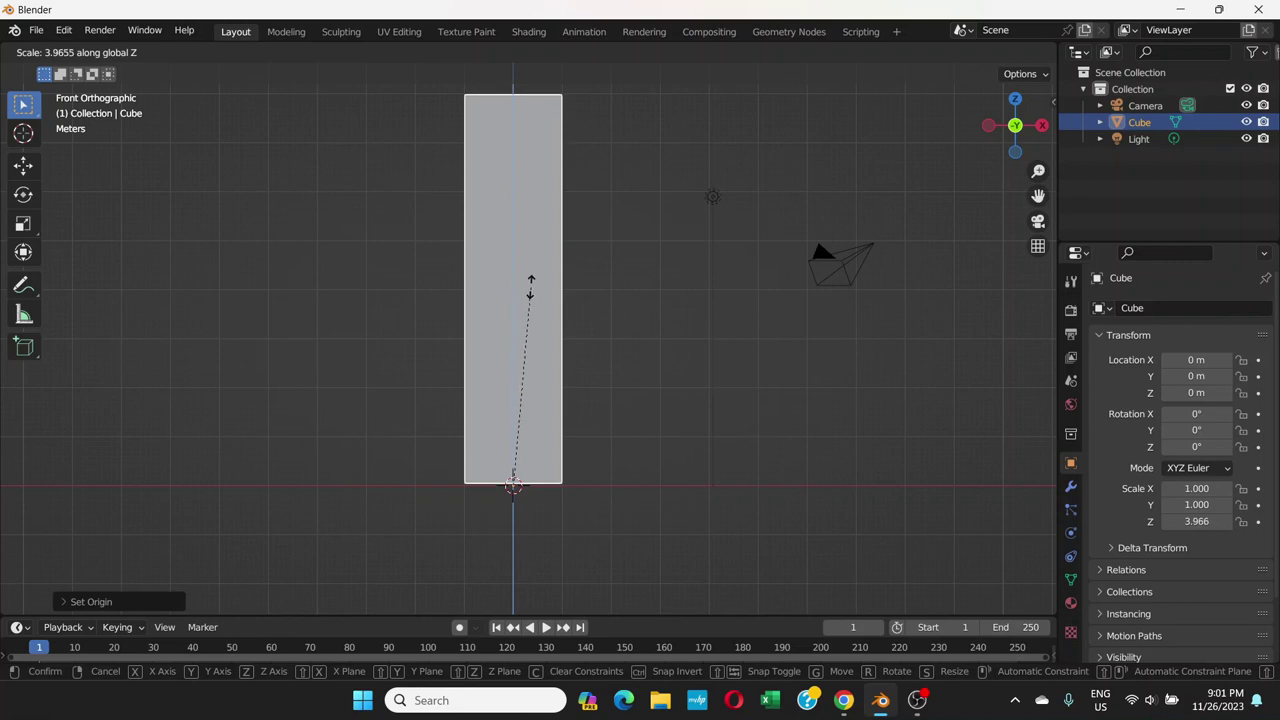
click(529, 277)
middle_drag(577, 337, 606, 462)
scroll(590, 405, down, 2)
scroll(601, 455, down, 3)
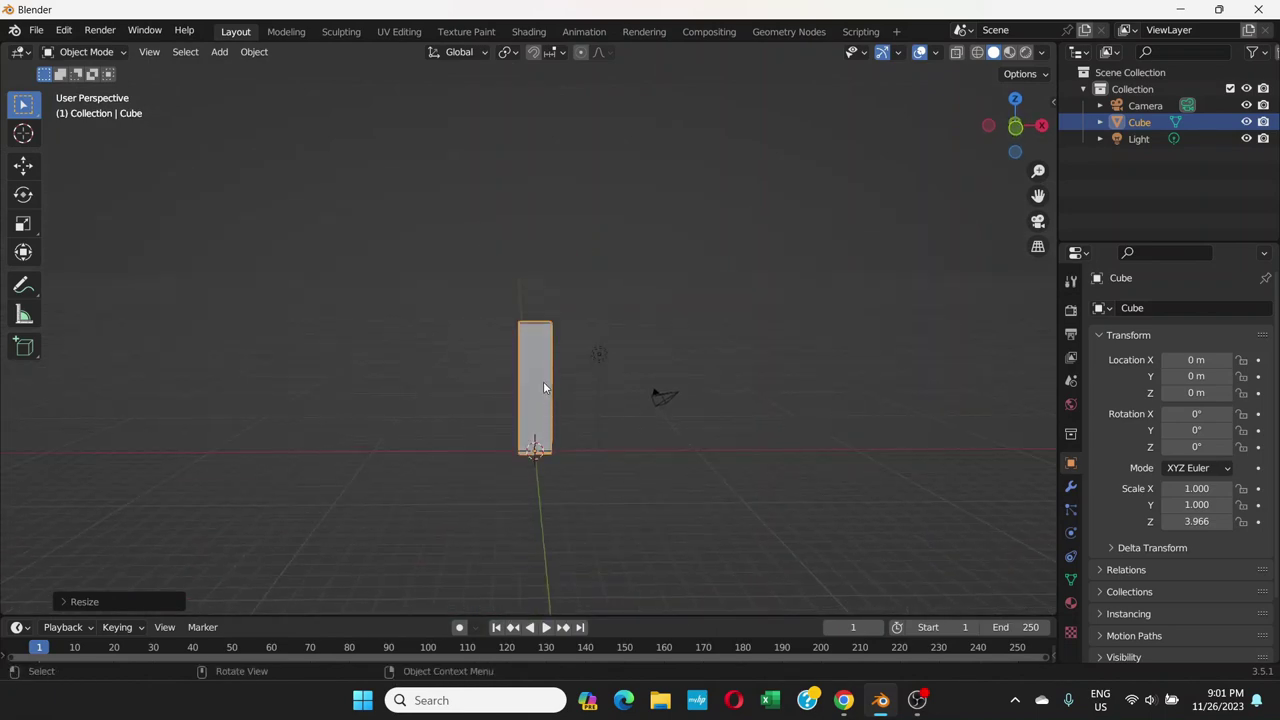
scroll(543, 381, up, 2)
scroll(543, 388, up, 2)
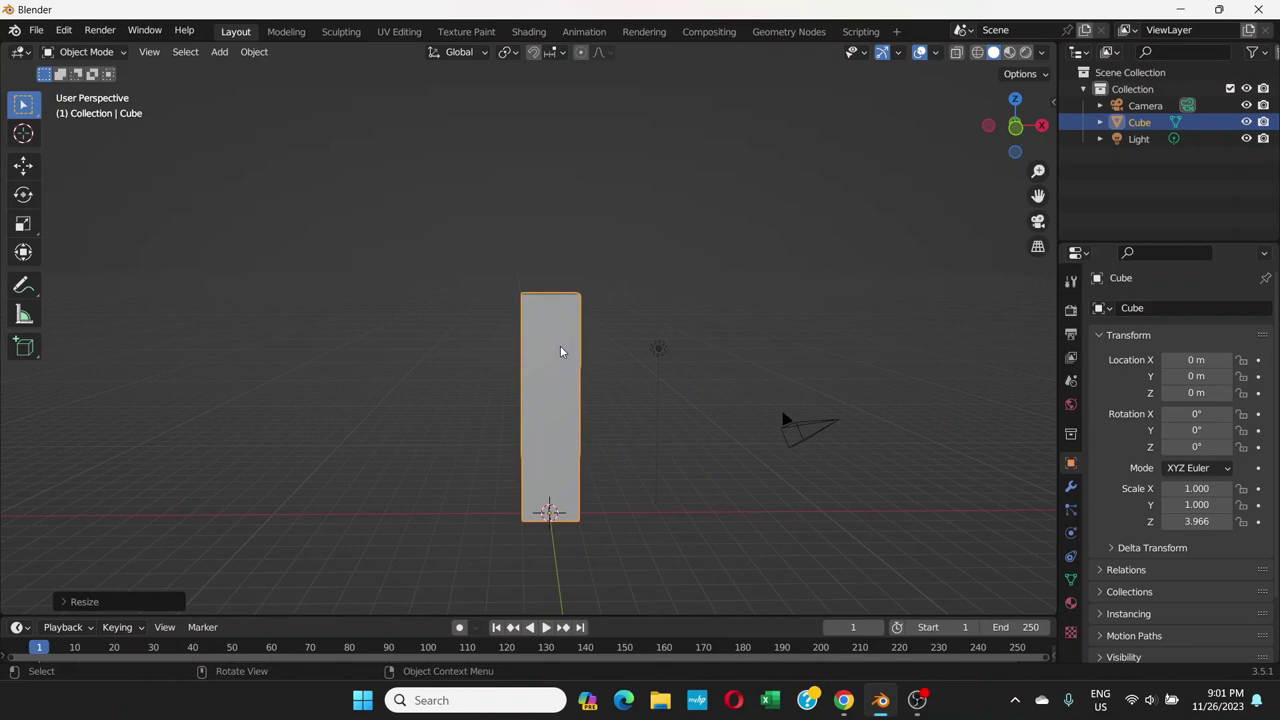
scroll(561, 351, up, 3)
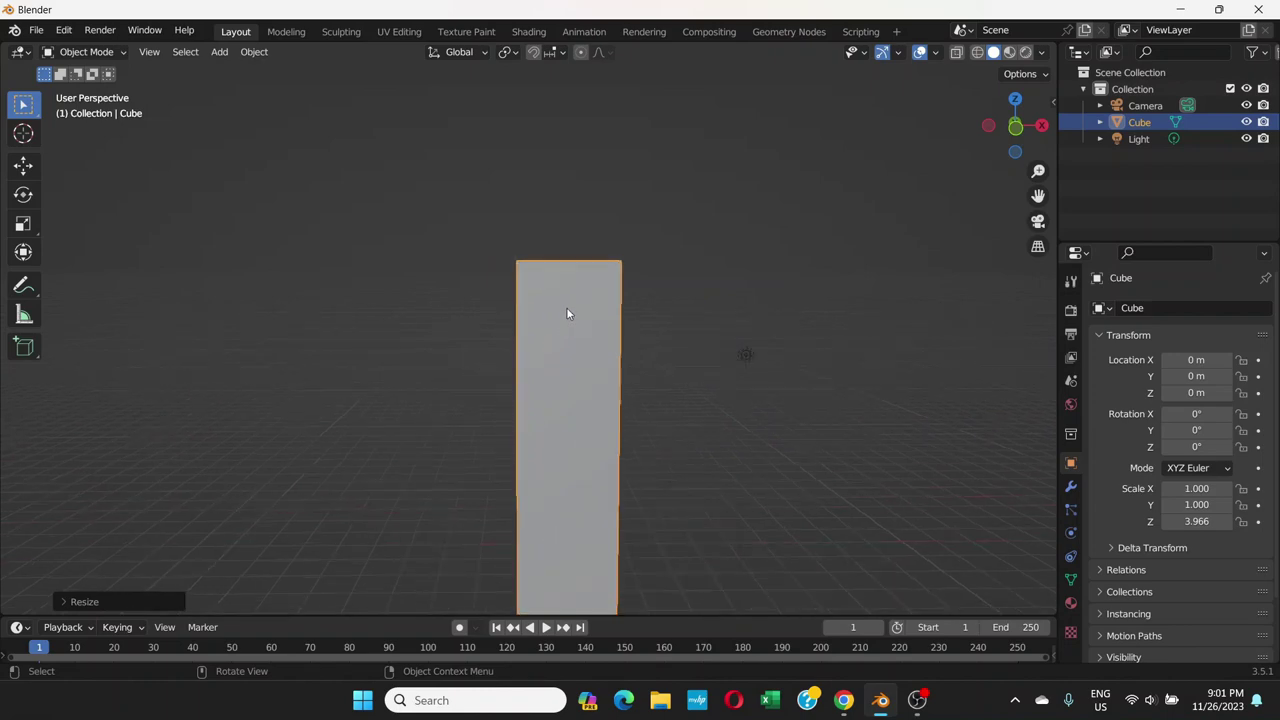
- Shade the tall bar smooth and deselect it
right_click(567, 313)
click(567, 313)
click(661, 280)
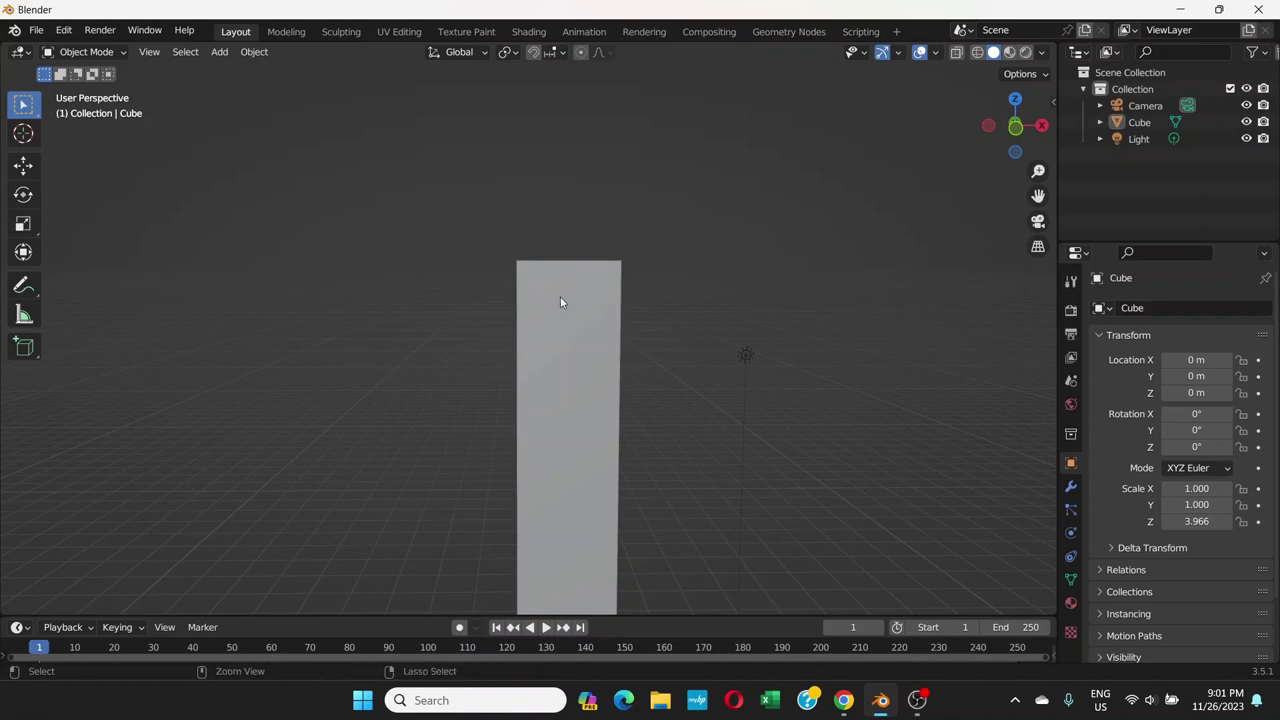
key(ctrl+a)
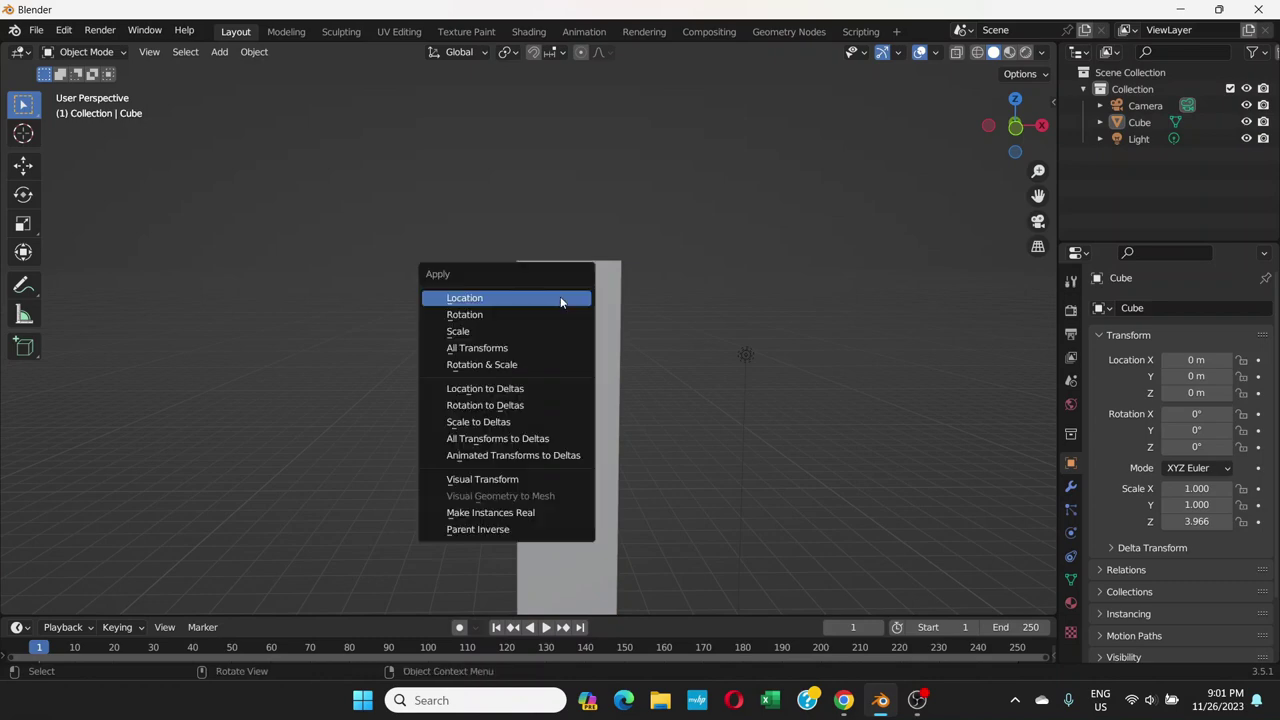
click(469, 333)
mouse_move(622, 369)
middle_down()
mouse_move(763, 414)
mouse_move(627, 378)
middle_up()
middle_drag(679, 442, 566, 440)
scroll(603, 397, down, 3)
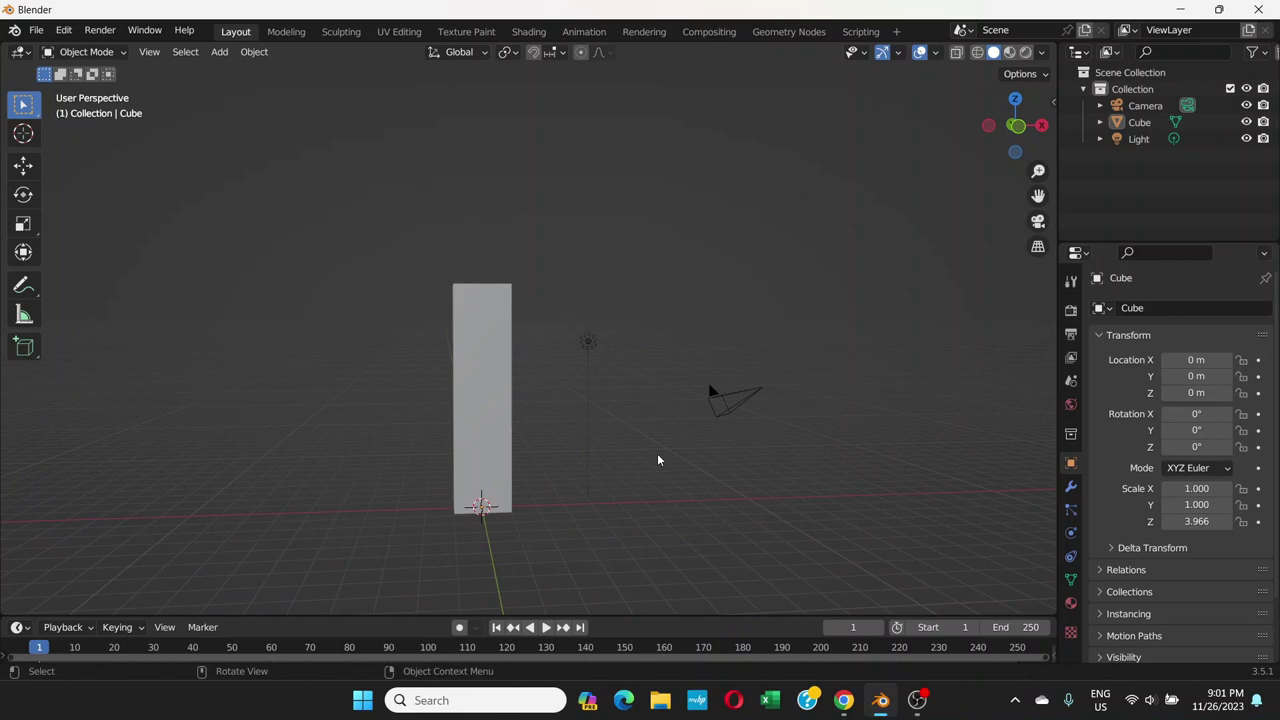
key(KP_1)
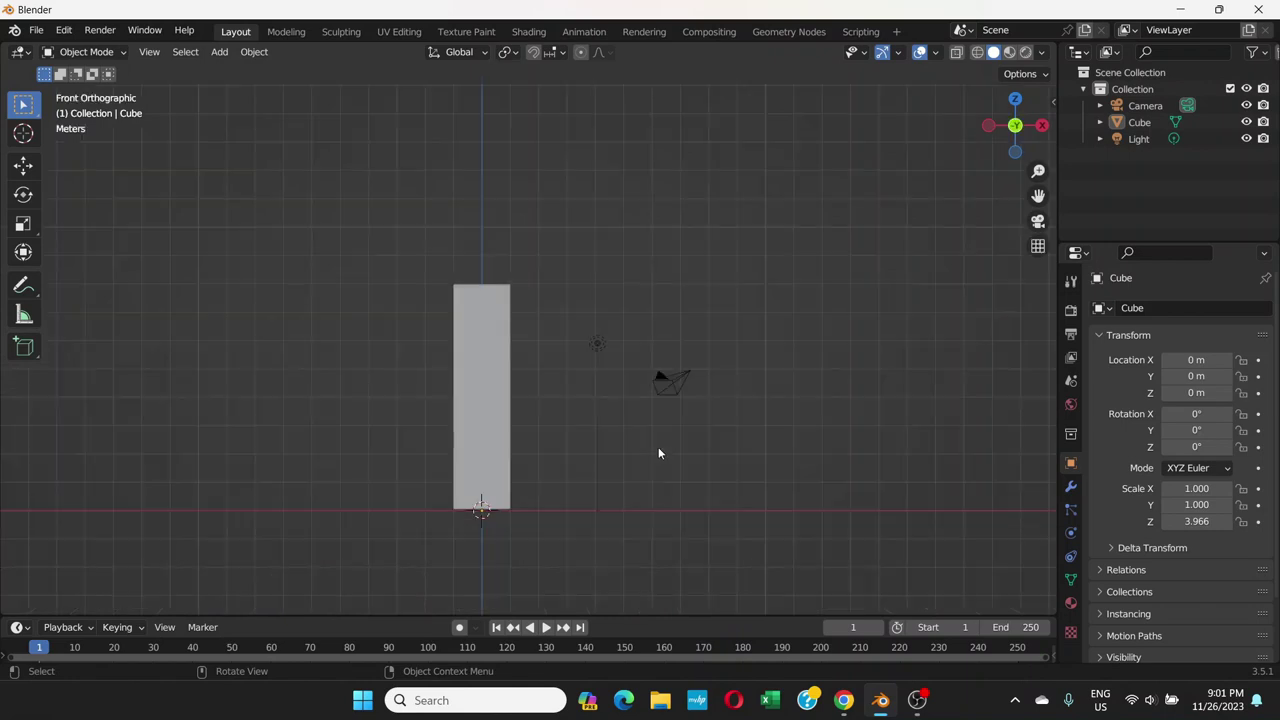
click(495, 338)
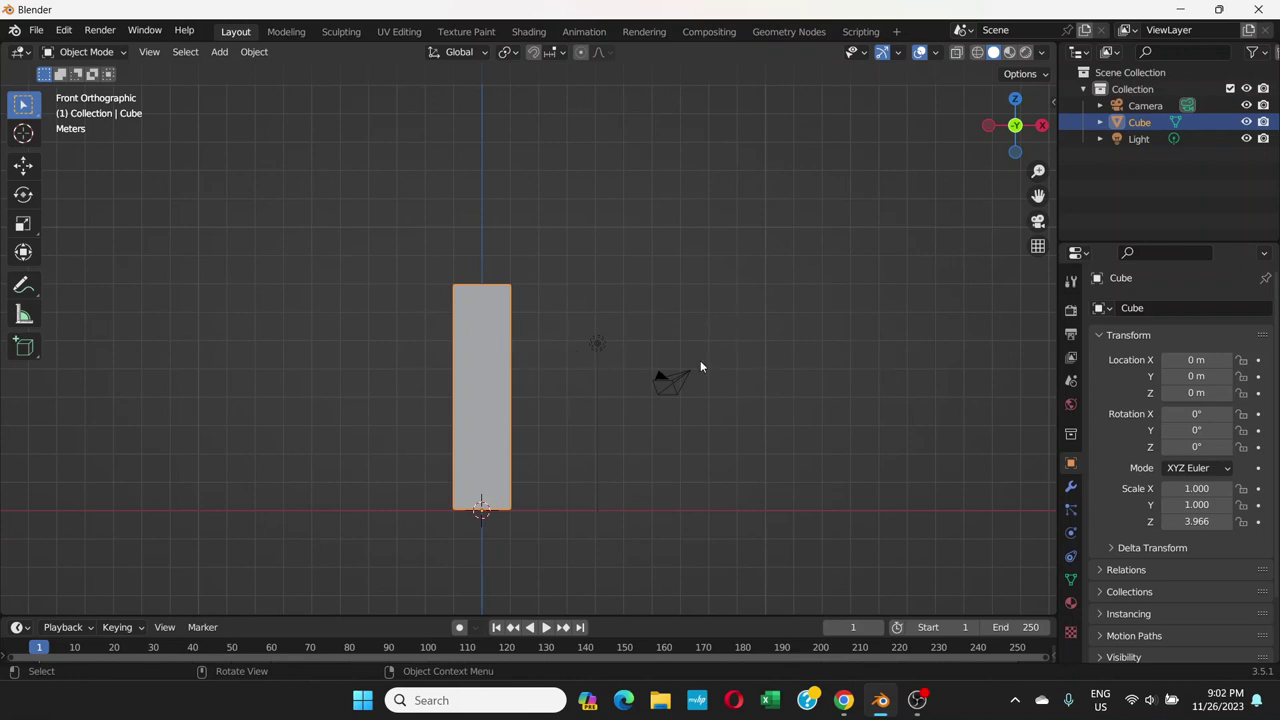
- Add a Bevel modifier with 0.1 m amount, 1 segment and a 30° angle limit
click(1071, 488)
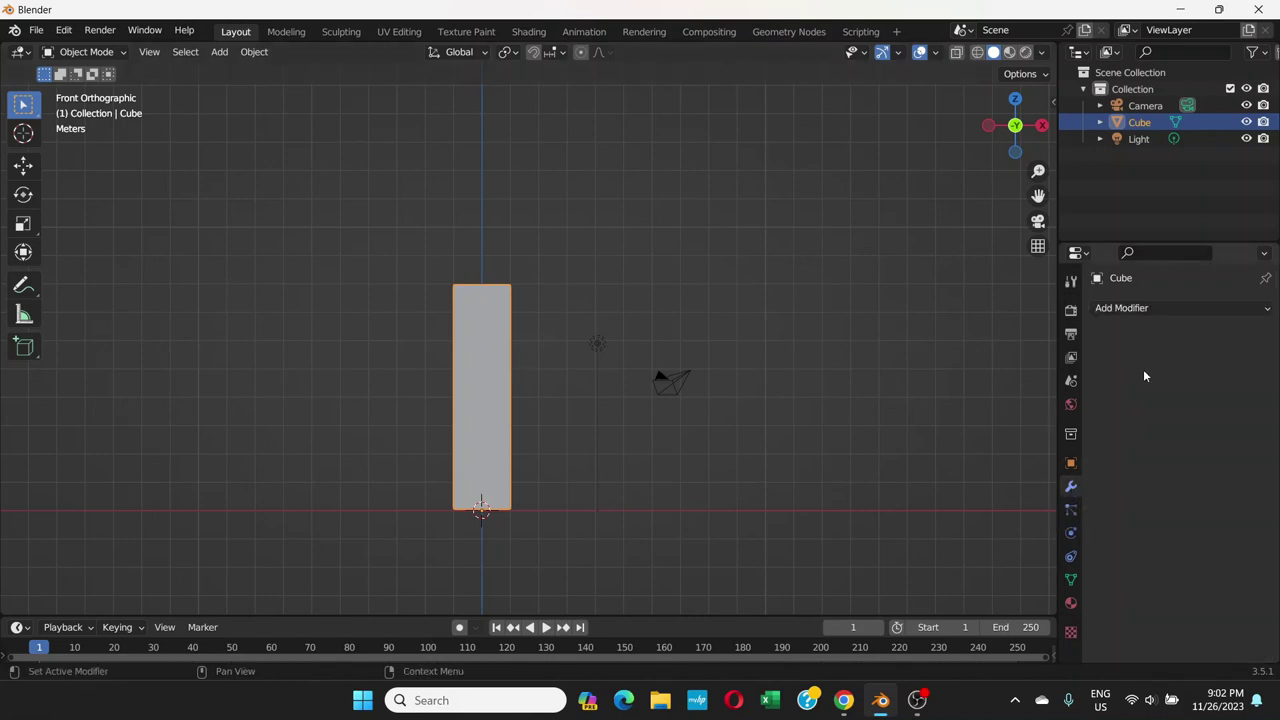
click(1154, 310)
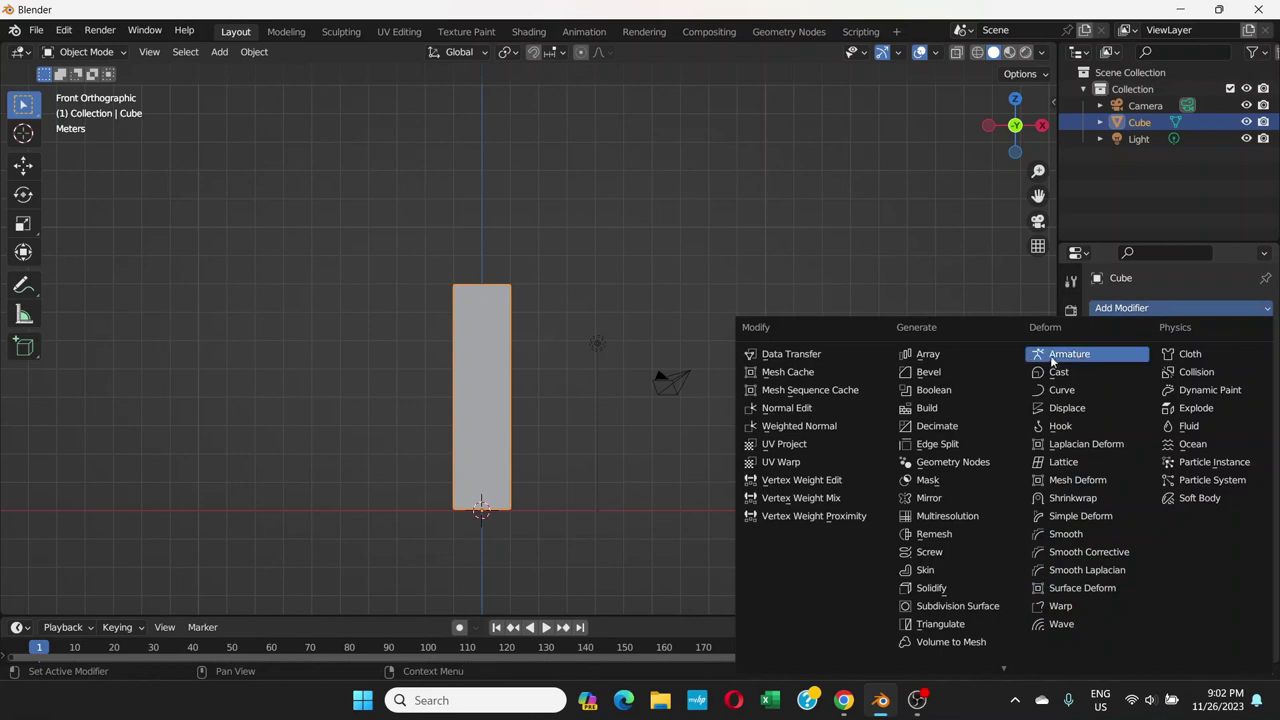
click(920, 375)
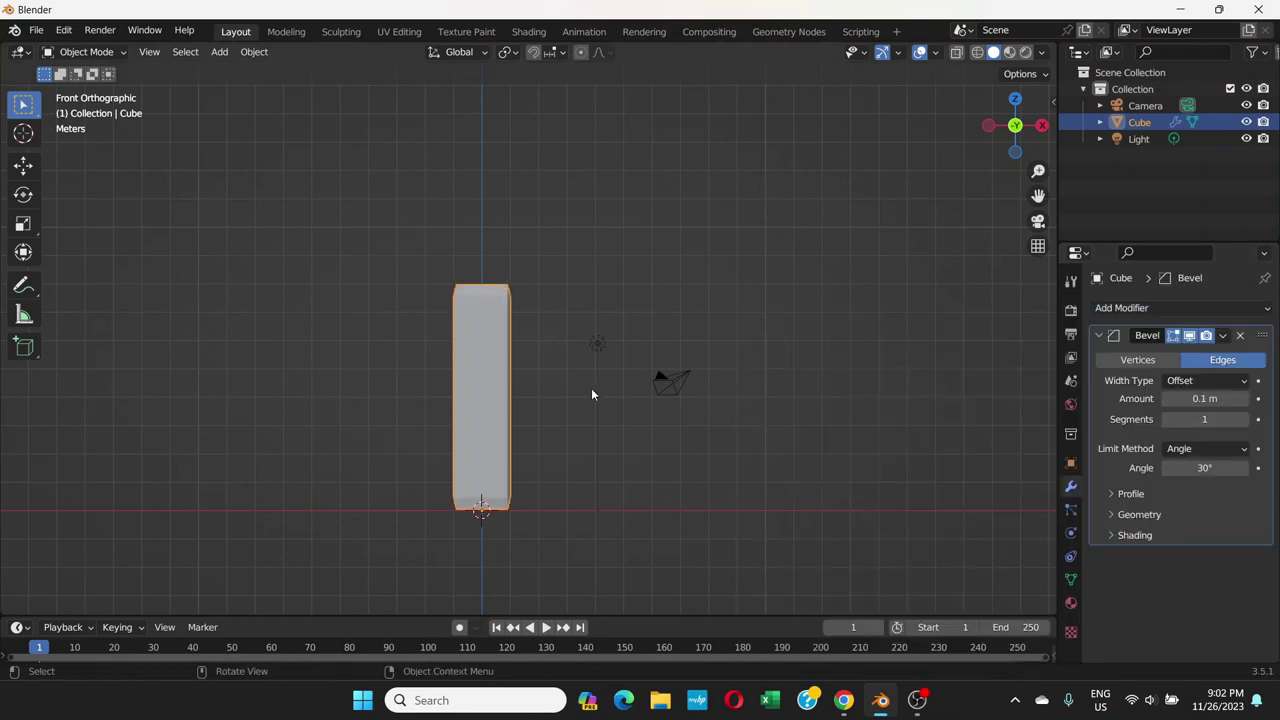
scroll(505, 341, up, 4)
middle_drag(500, 297, 500, 354)
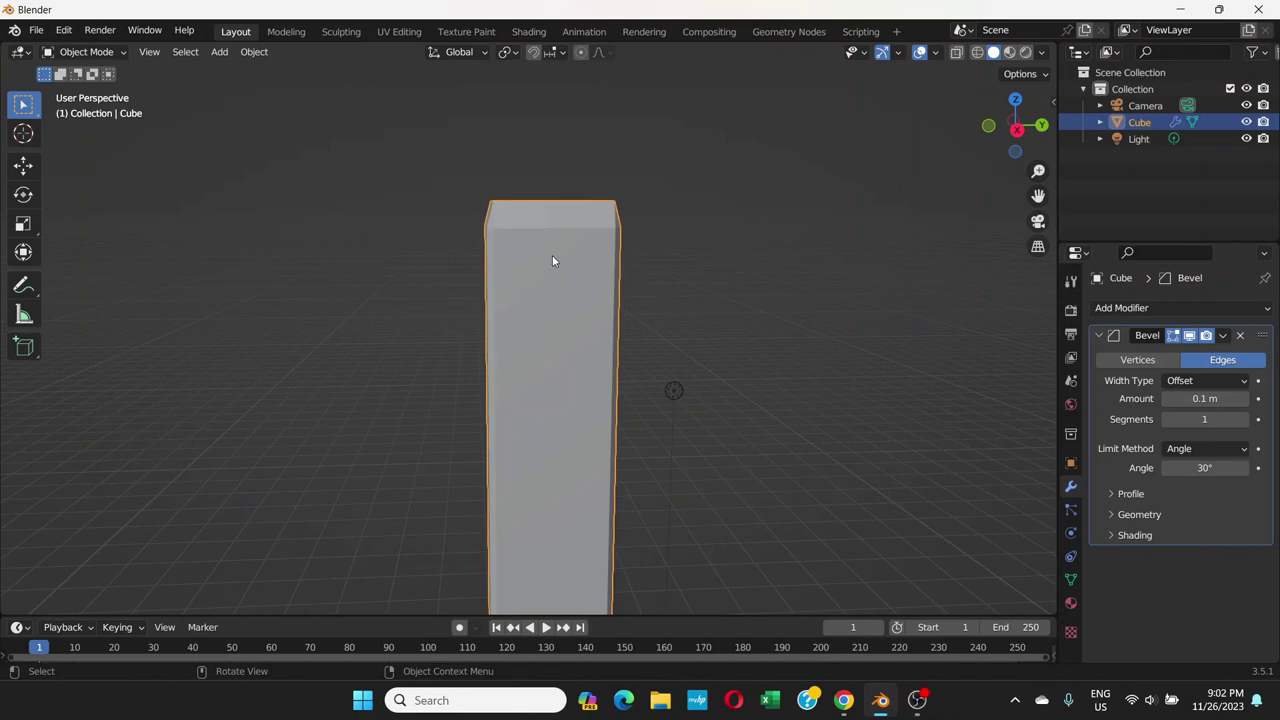
middle_drag(552, 261, 468, 224)
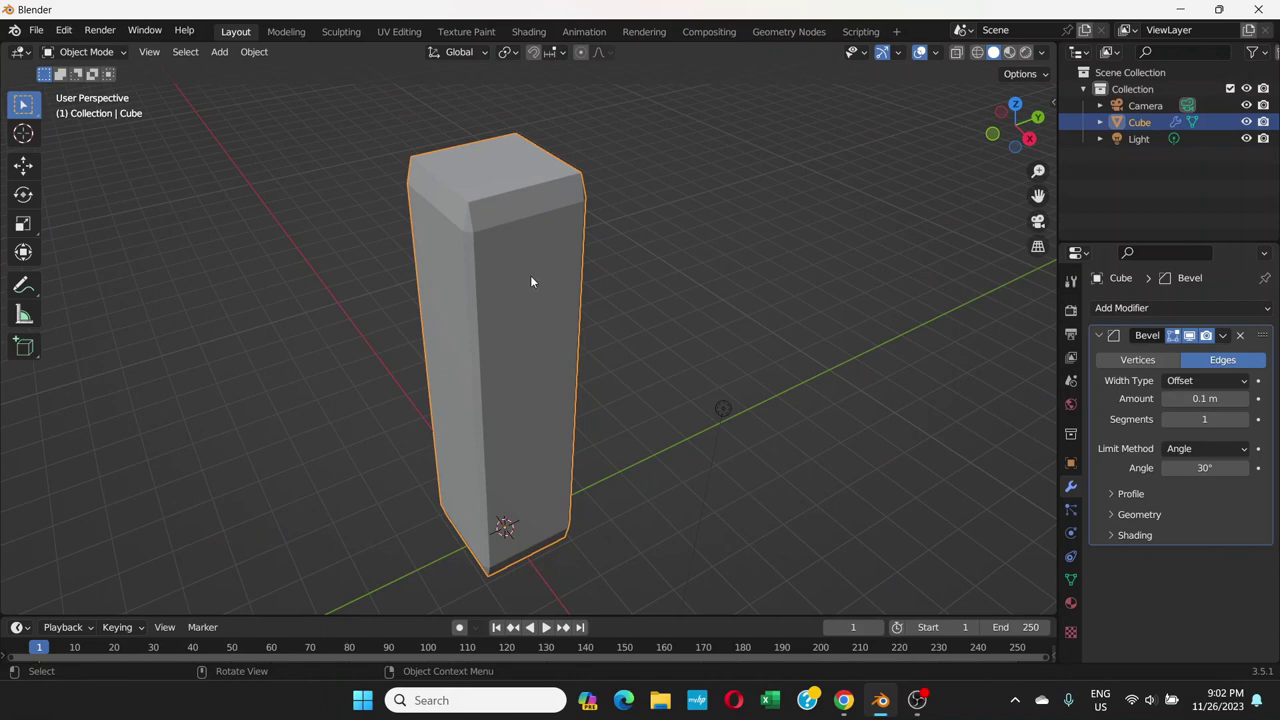
- Apply the bar's scale
key(ctrl+a)
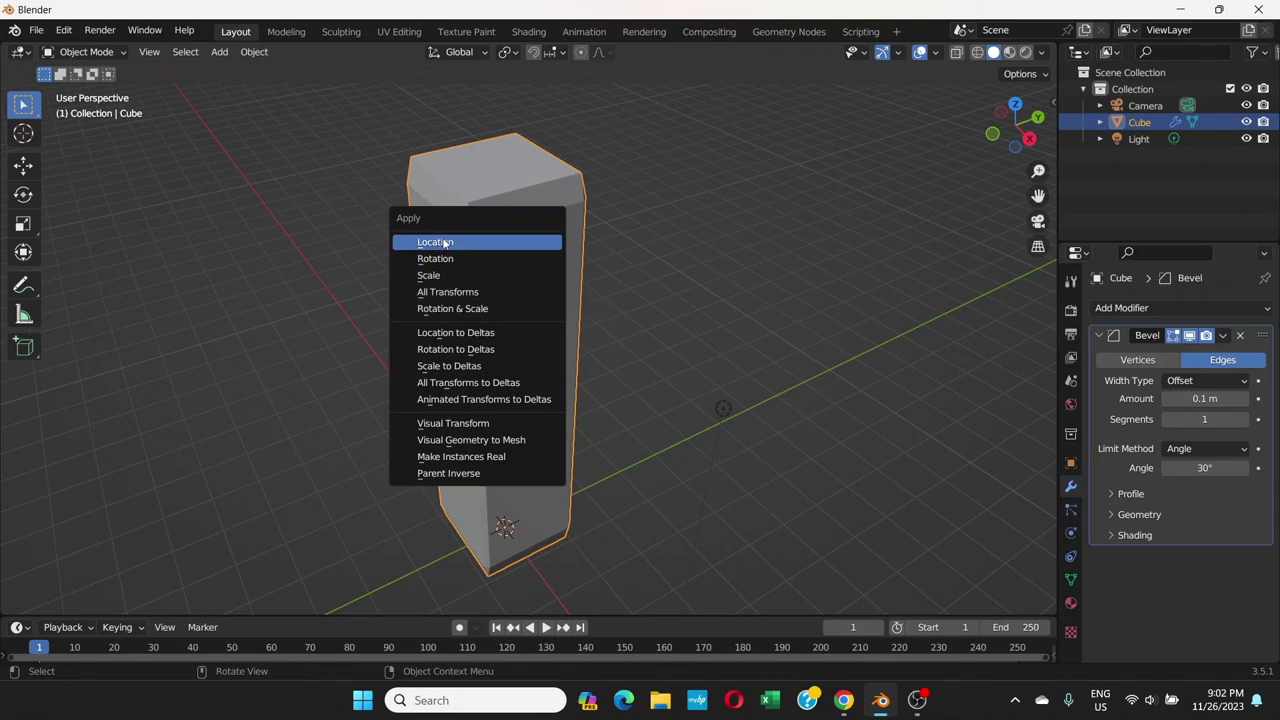
click(428, 276)
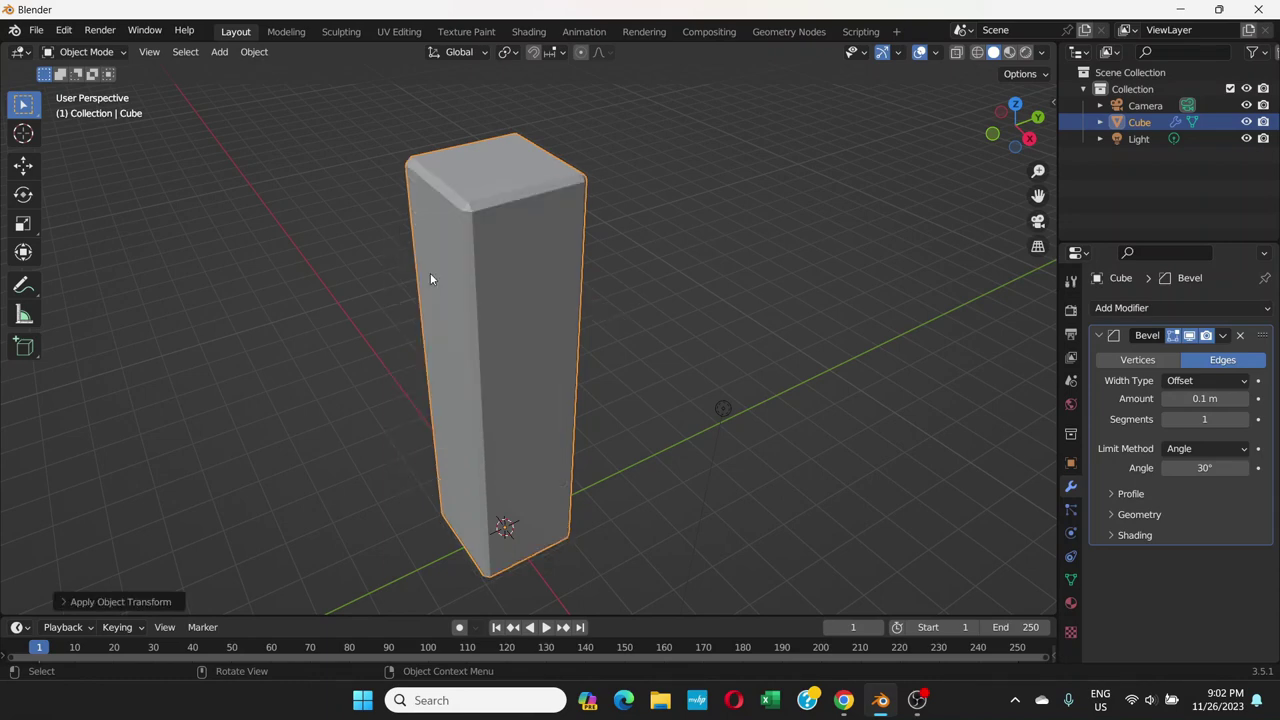
middle_drag(464, 269, 538, 178)
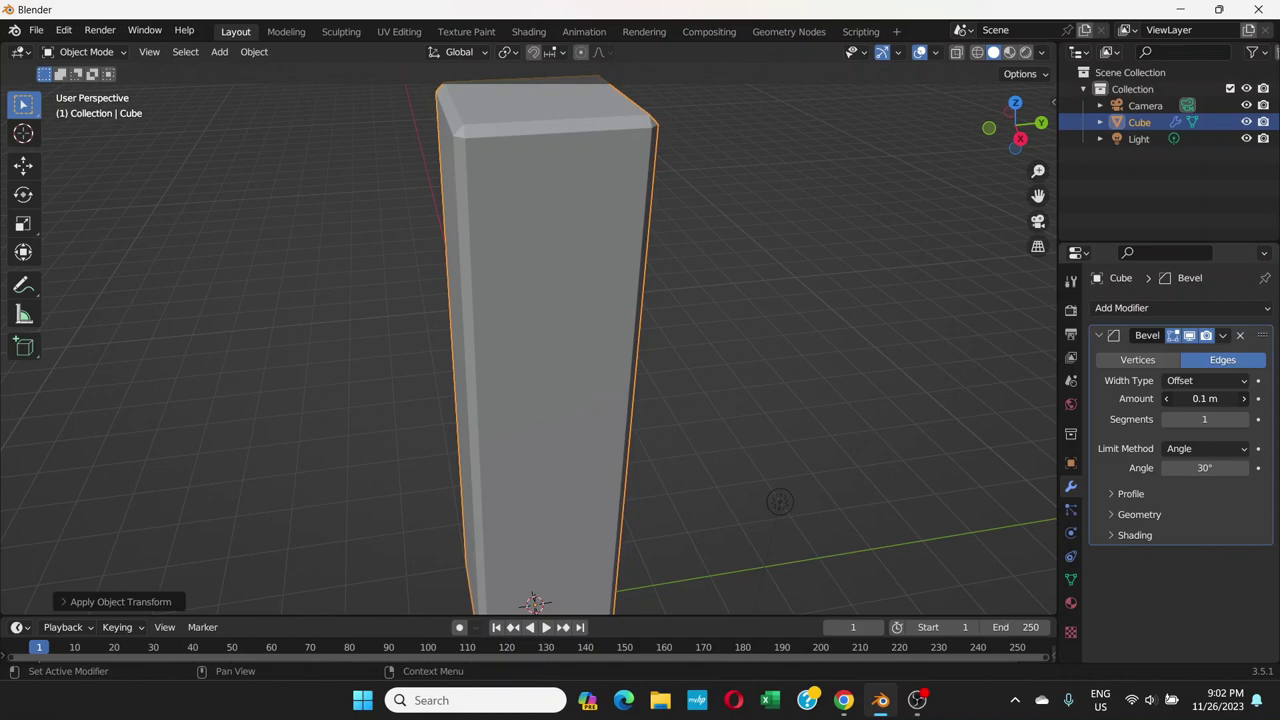
- Widen the bevel to 0.15 m with 3 segments
drag(1205, 398, 1215, 398)
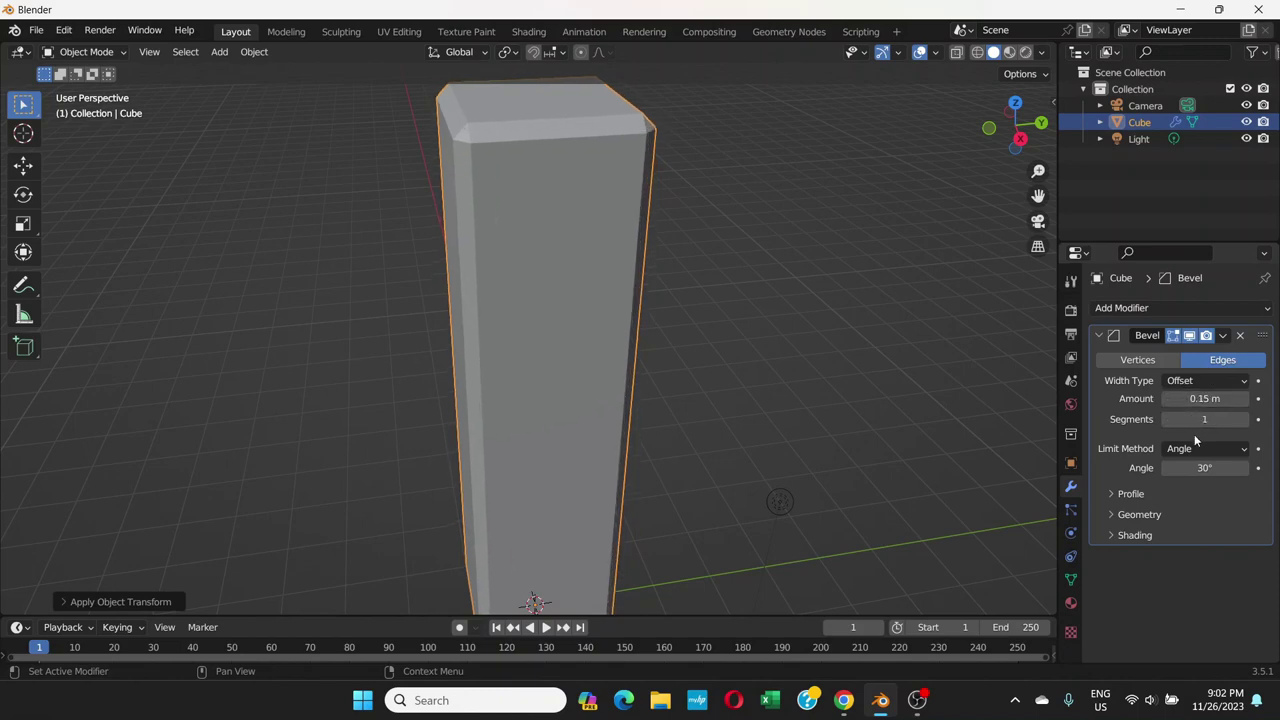
click(1245, 420)
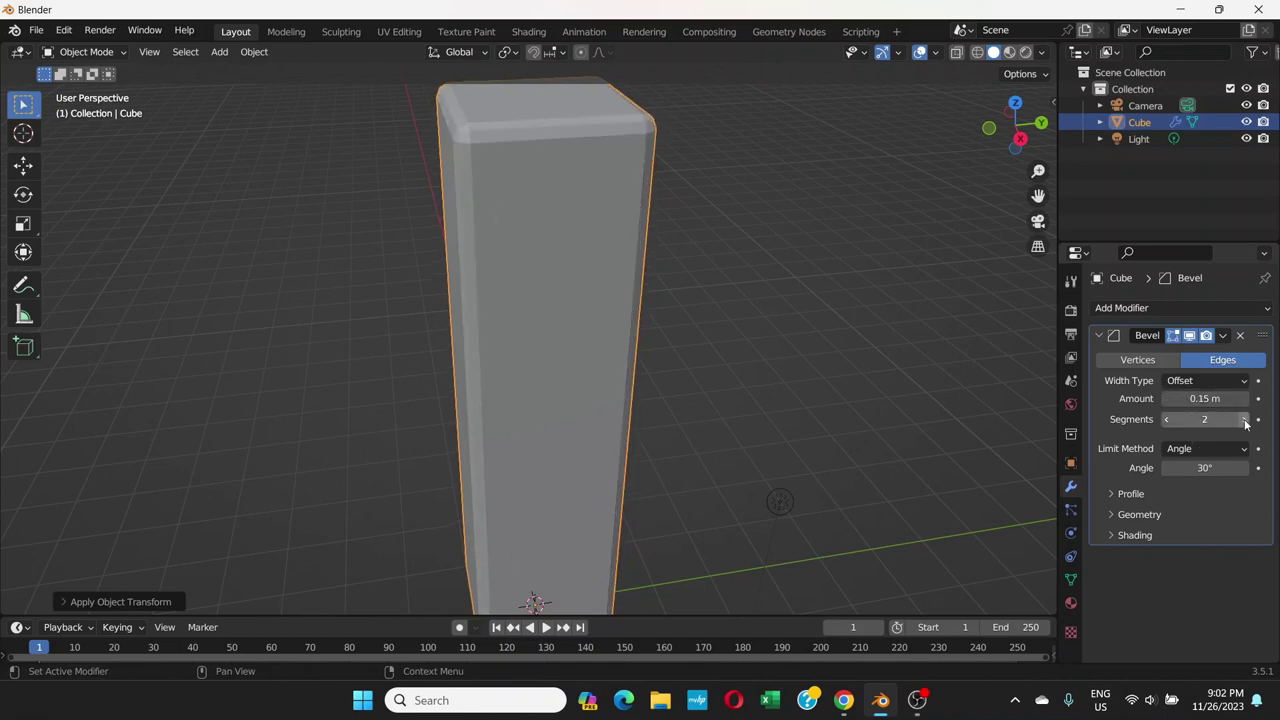
click(1245, 420)
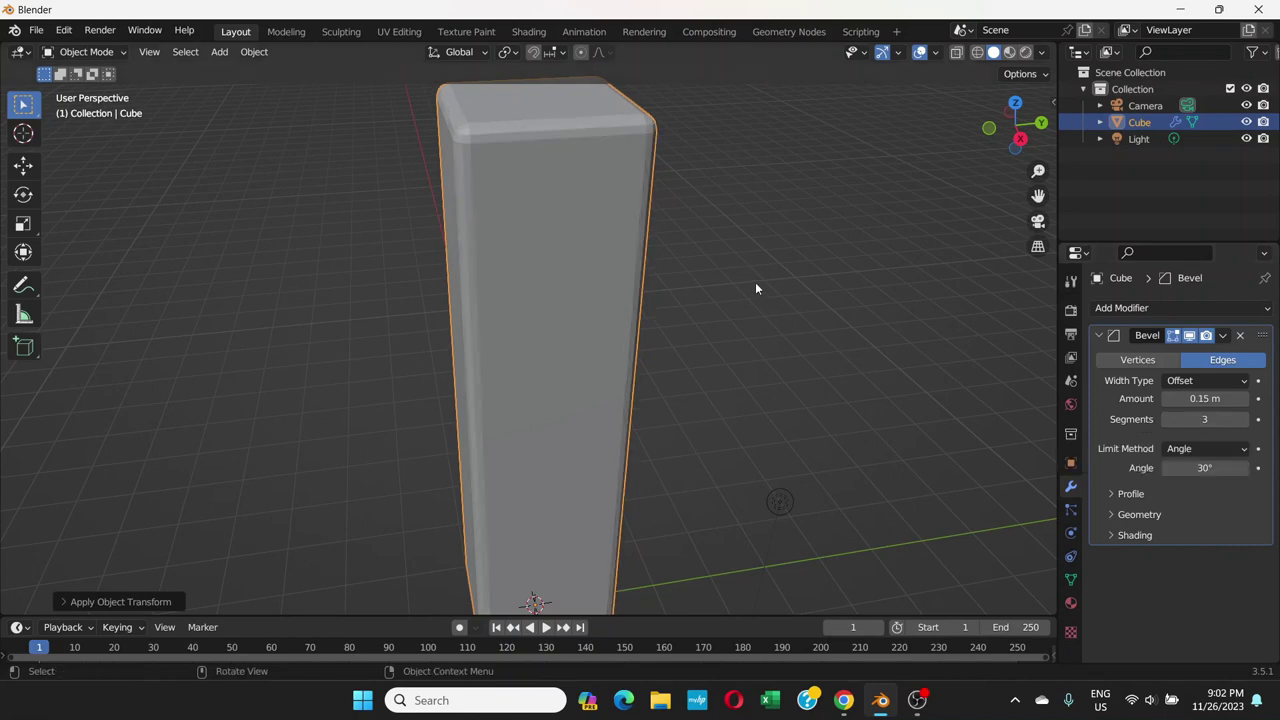
mouse_move(755, 282)
middle_down()
mouse_move(736, 355)
mouse_move(714, 277)
mouse_move(738, 265)
middle_up()
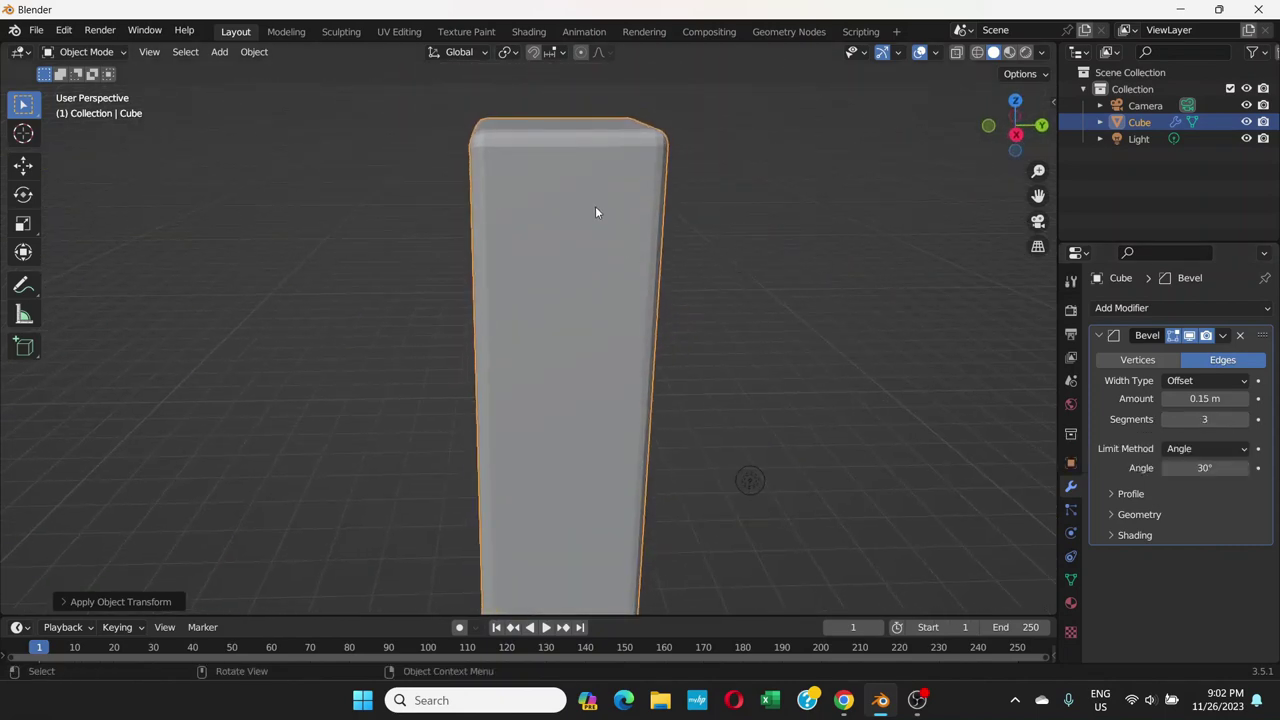
- Shade the bevelled bar smooth
right_click(543, 230)
click(517, 224)
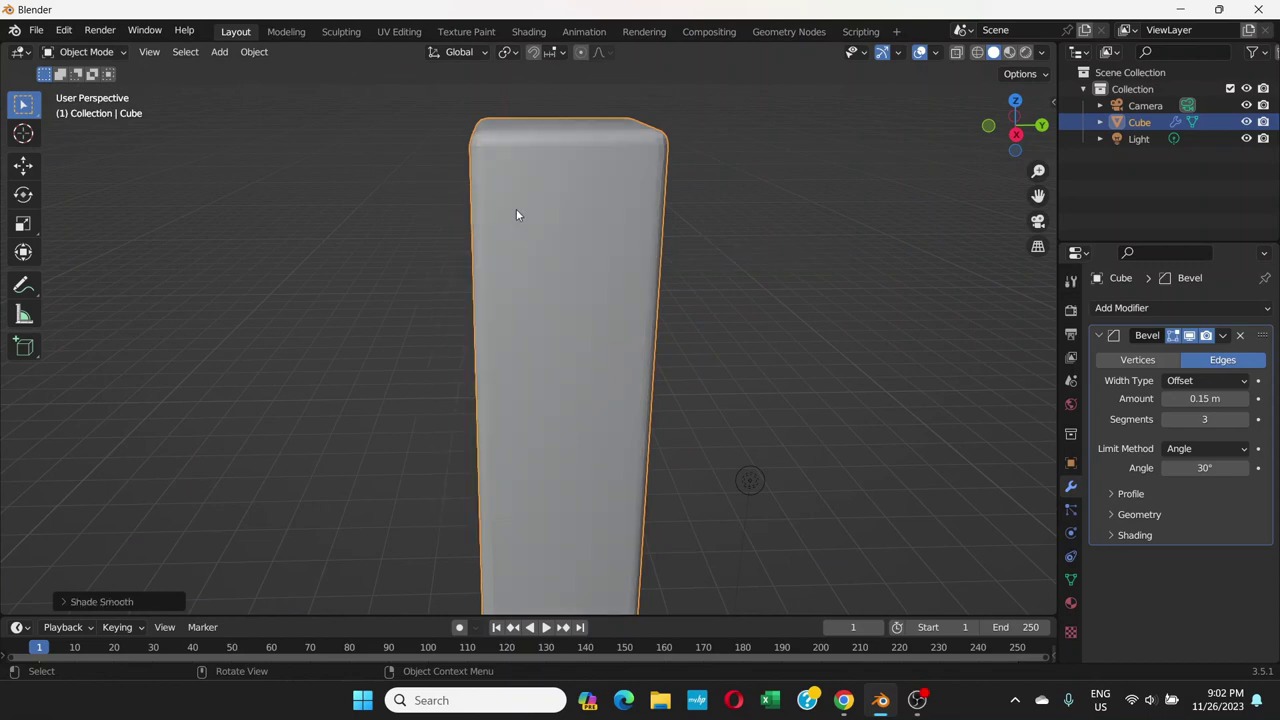
middle_drag(518, 217, 557, 200)
scroll(562, 233, down, 2)
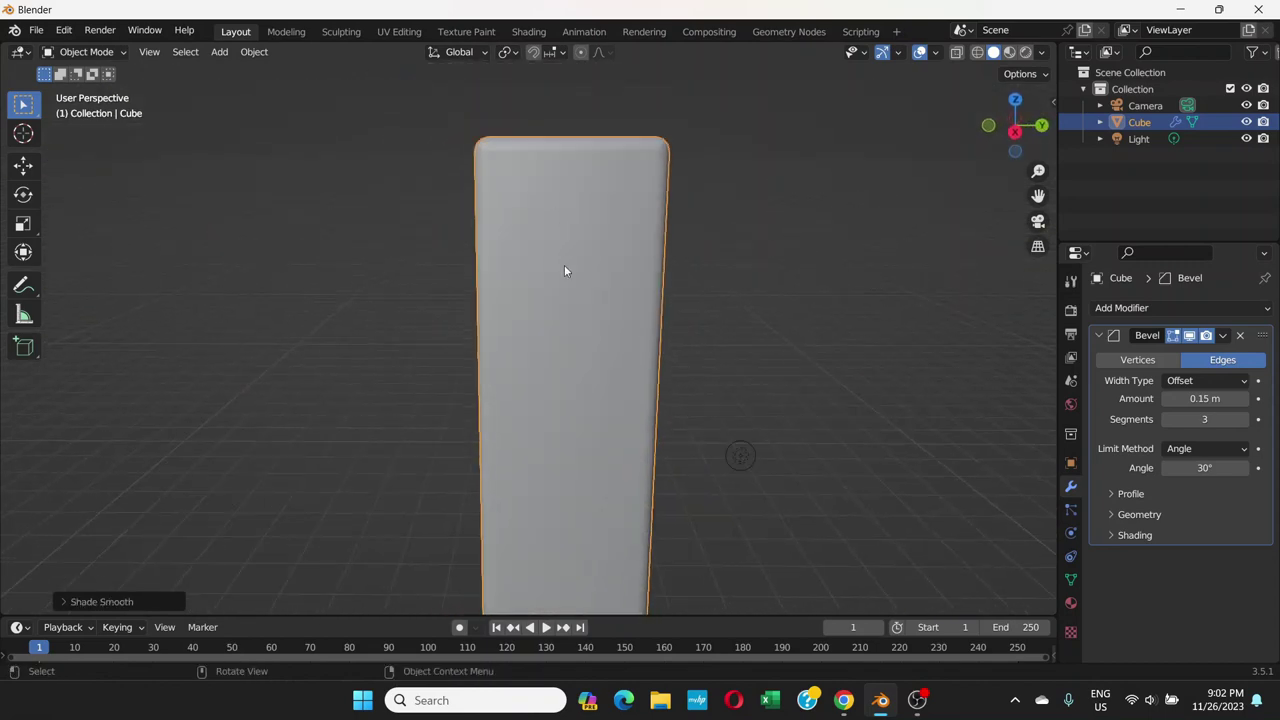
scroll(570, 342, down, 2)
middle_drag(571, 371, 578, 350)
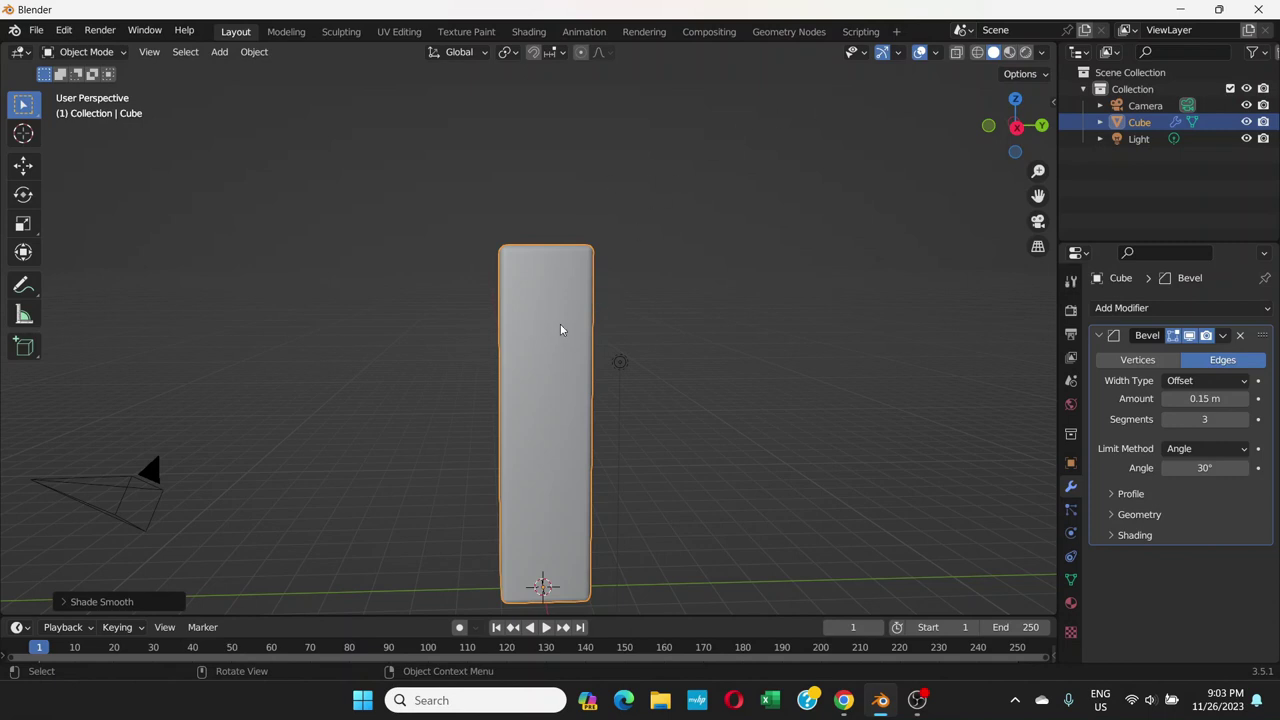
- Switch the viewport to Material Preview shading to see the bar's surface
click(1009, 53)
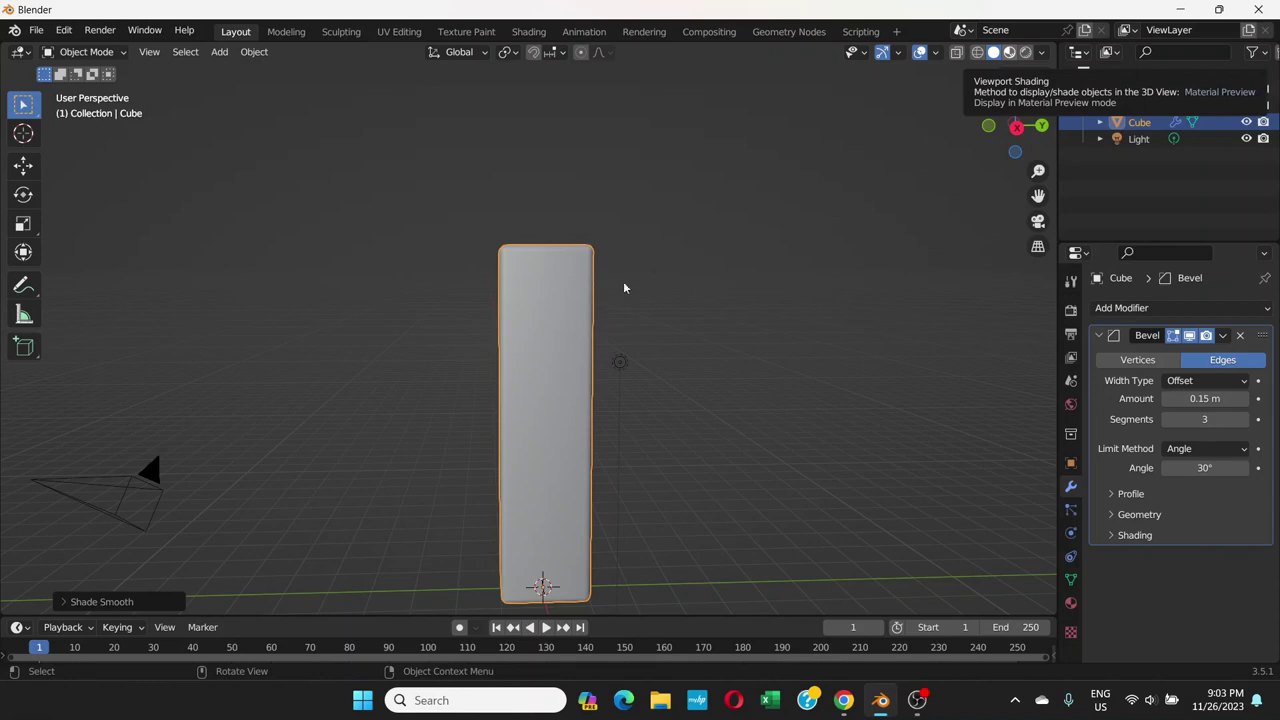
middle_drag(482, 368, 530, 392)
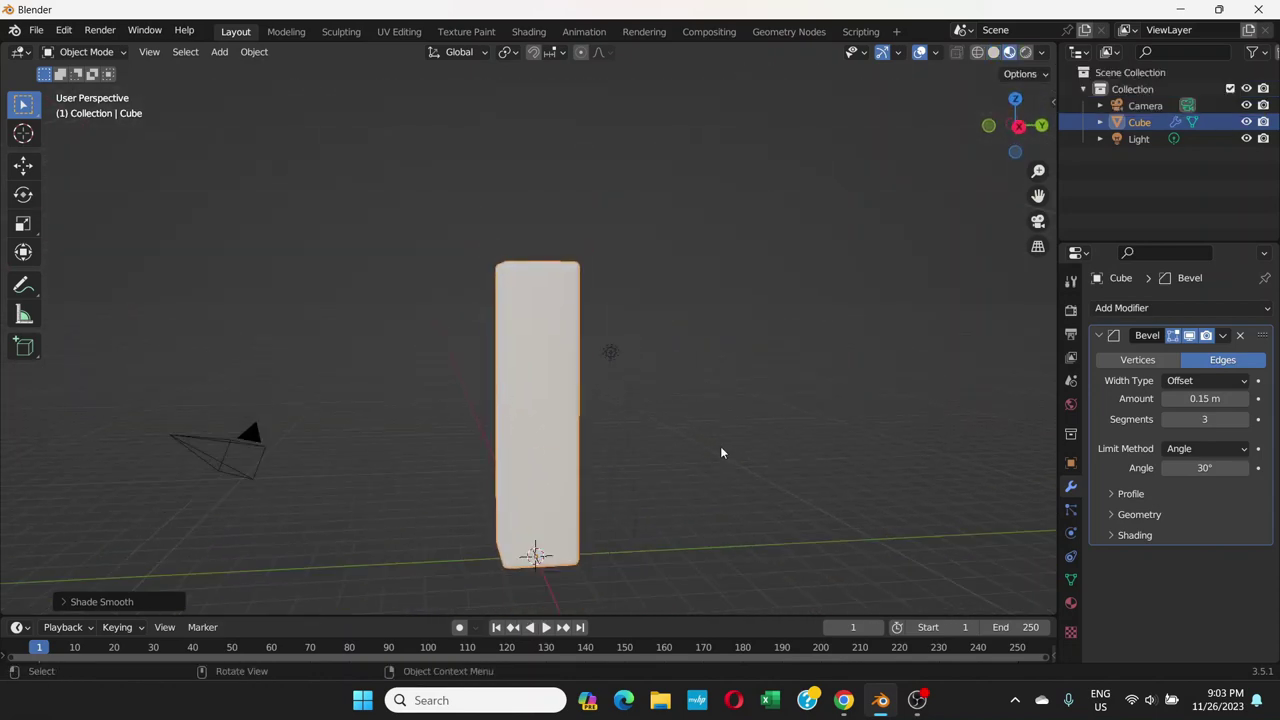
- Set the bar's material Base Color to green
click(1071, 605)
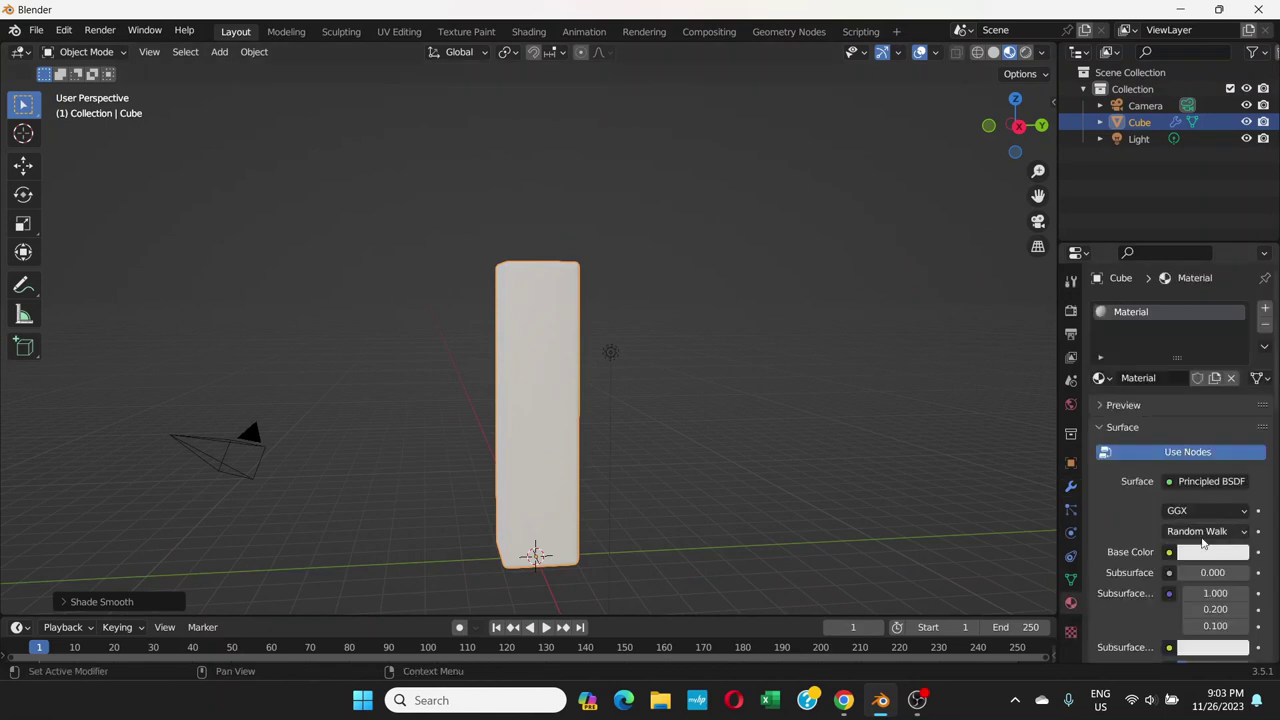
scroll(1178, 502, down, 2)
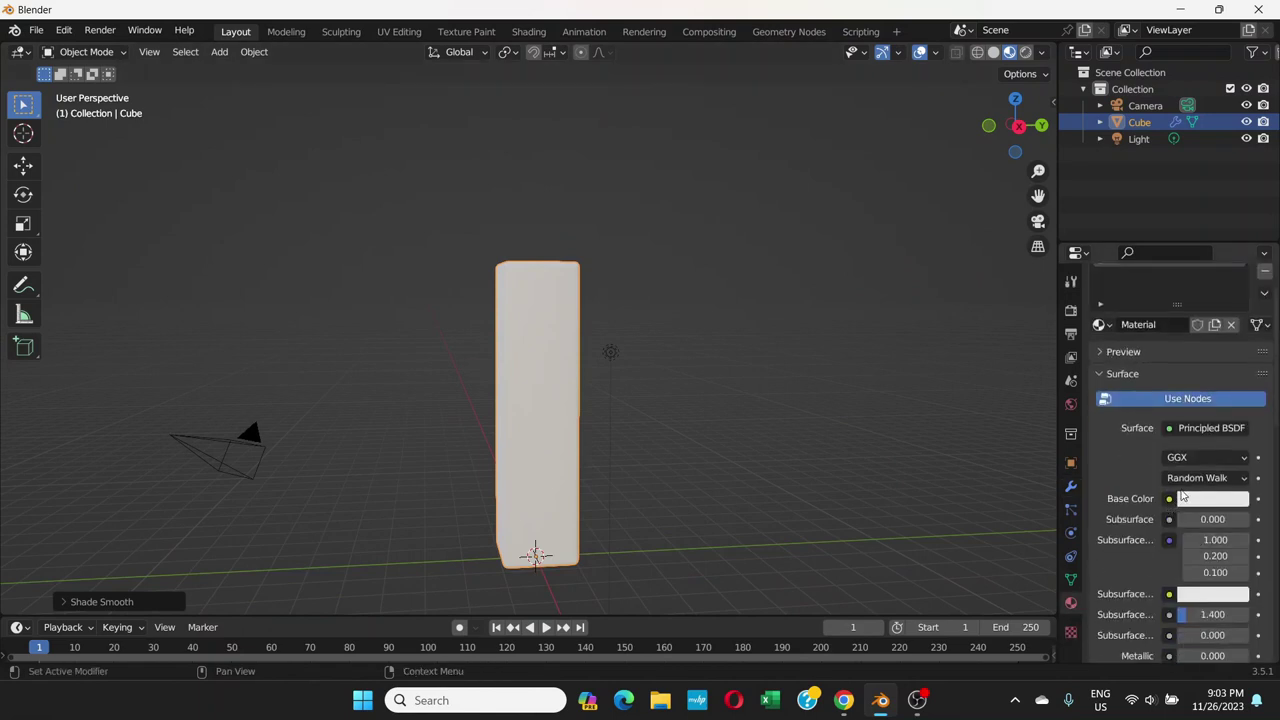
scroll(1182, 496, down, 1)
scroll(1183, 494, up, 1)
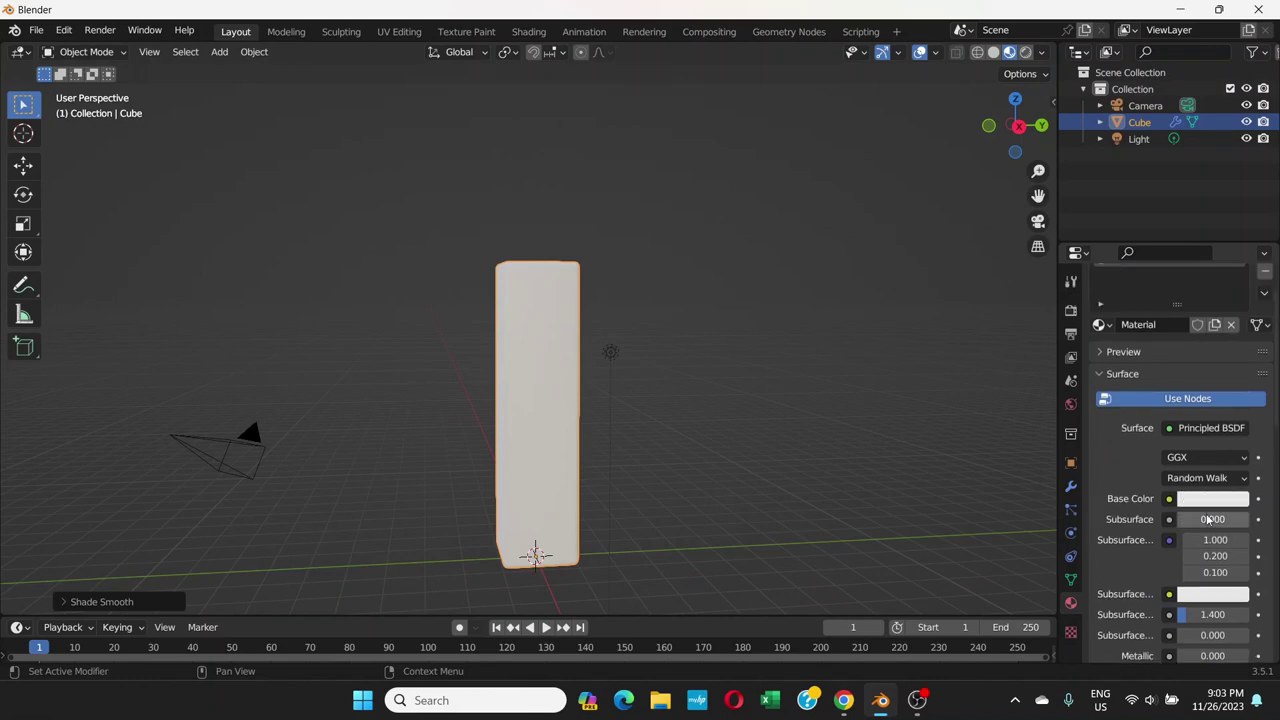
scroll(1183, 492, down, 1)
click(1210, 474)
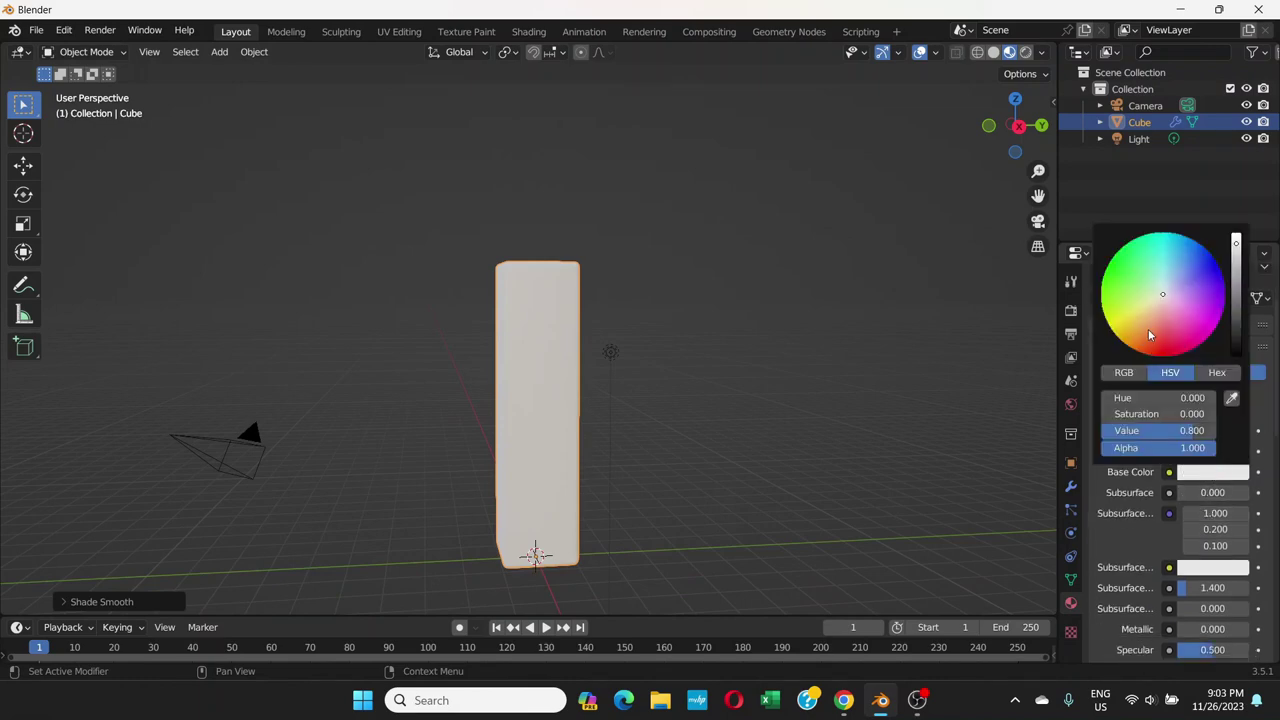
drag(1151, 336, 1123, 285)
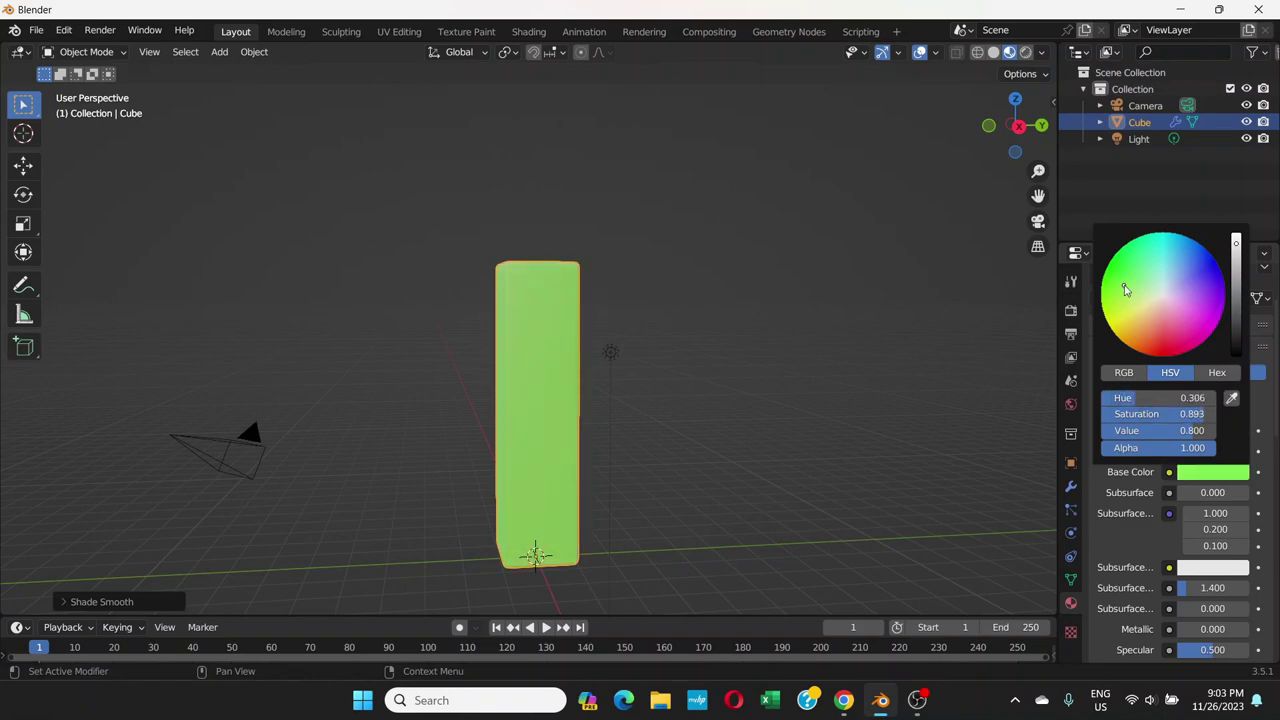
- Set Metallic to 0.578 and Roughness to 0.252
scroll(1162, 488, down, 5)
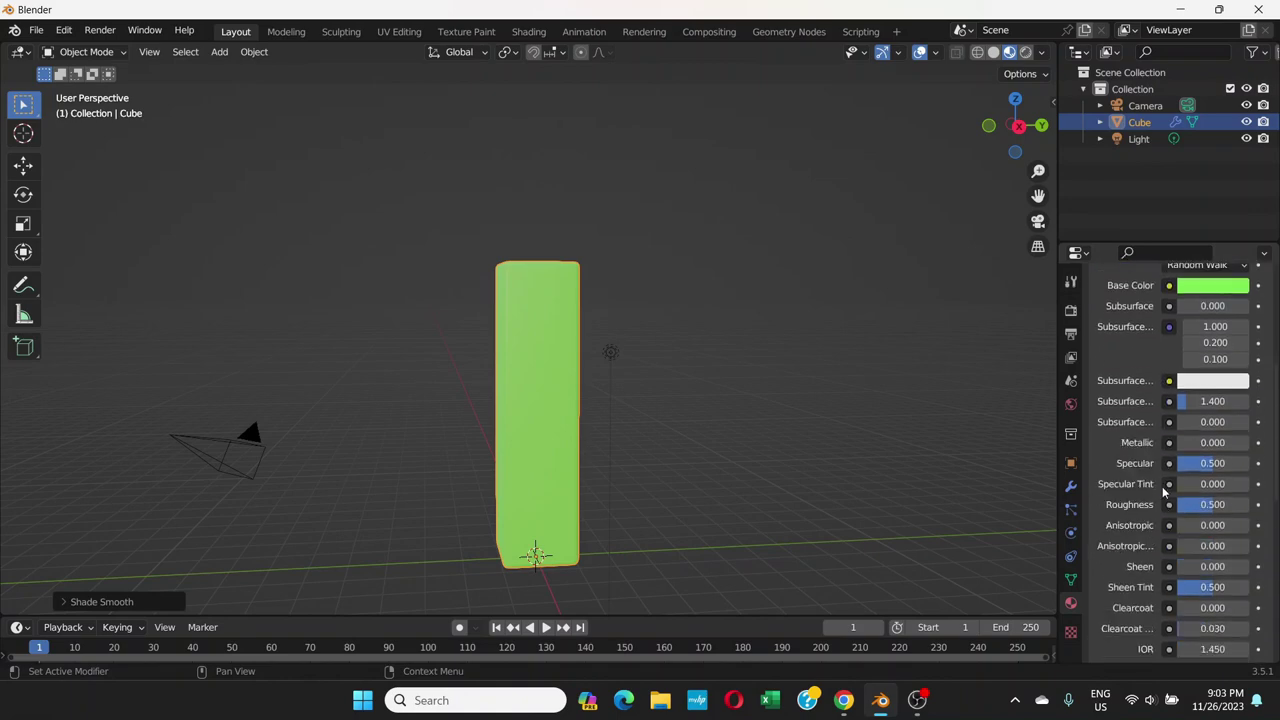
click(1187, 450)
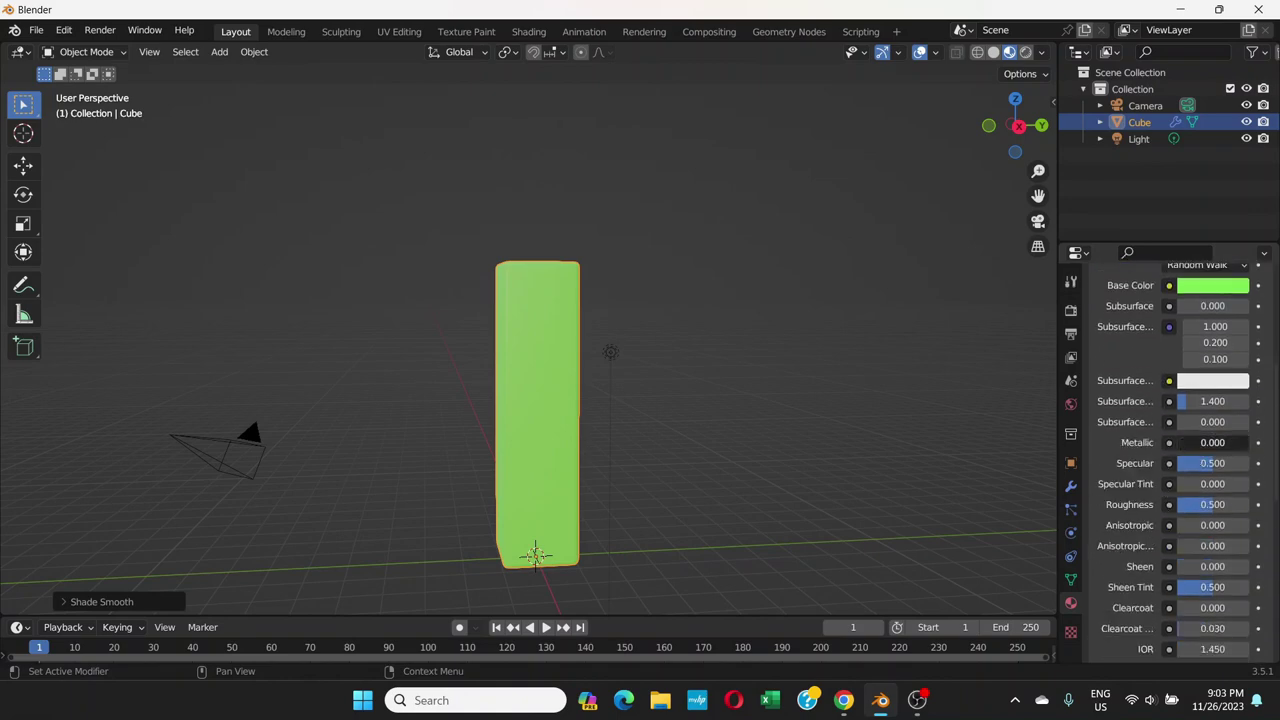
drag(1187, 450, 1232, 450)
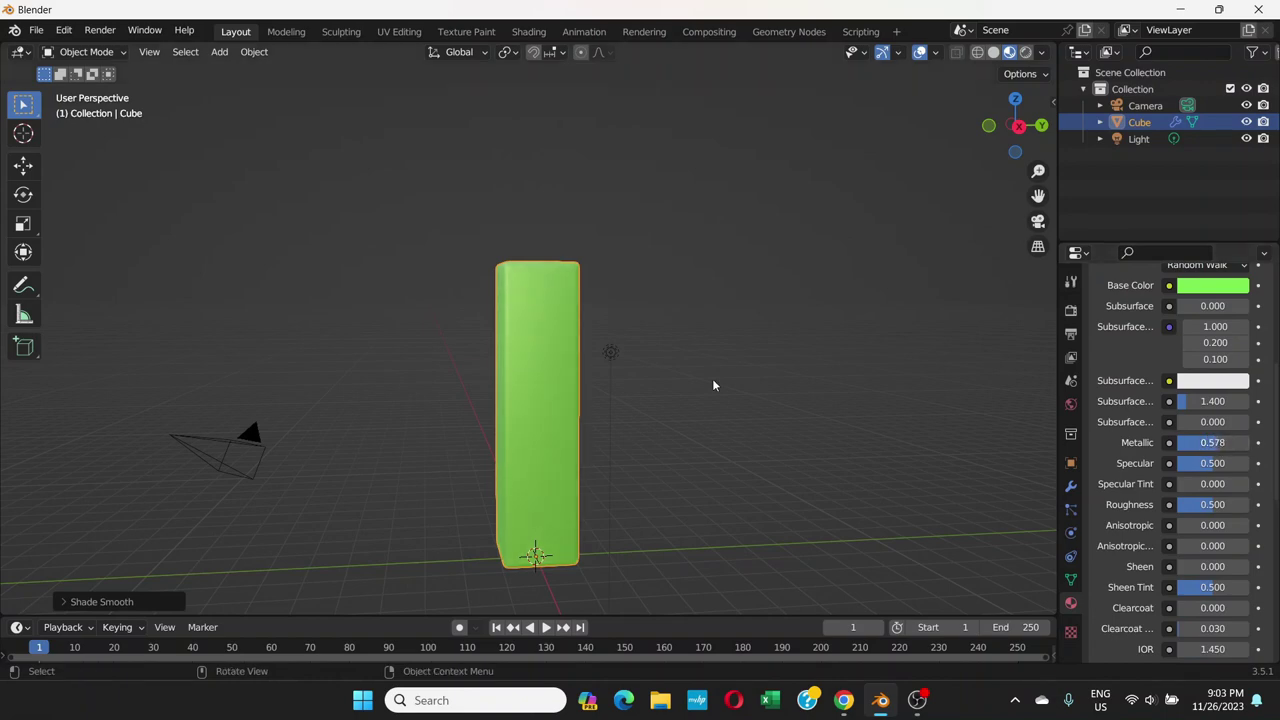
middle_drag(714, 380, 692, 416)
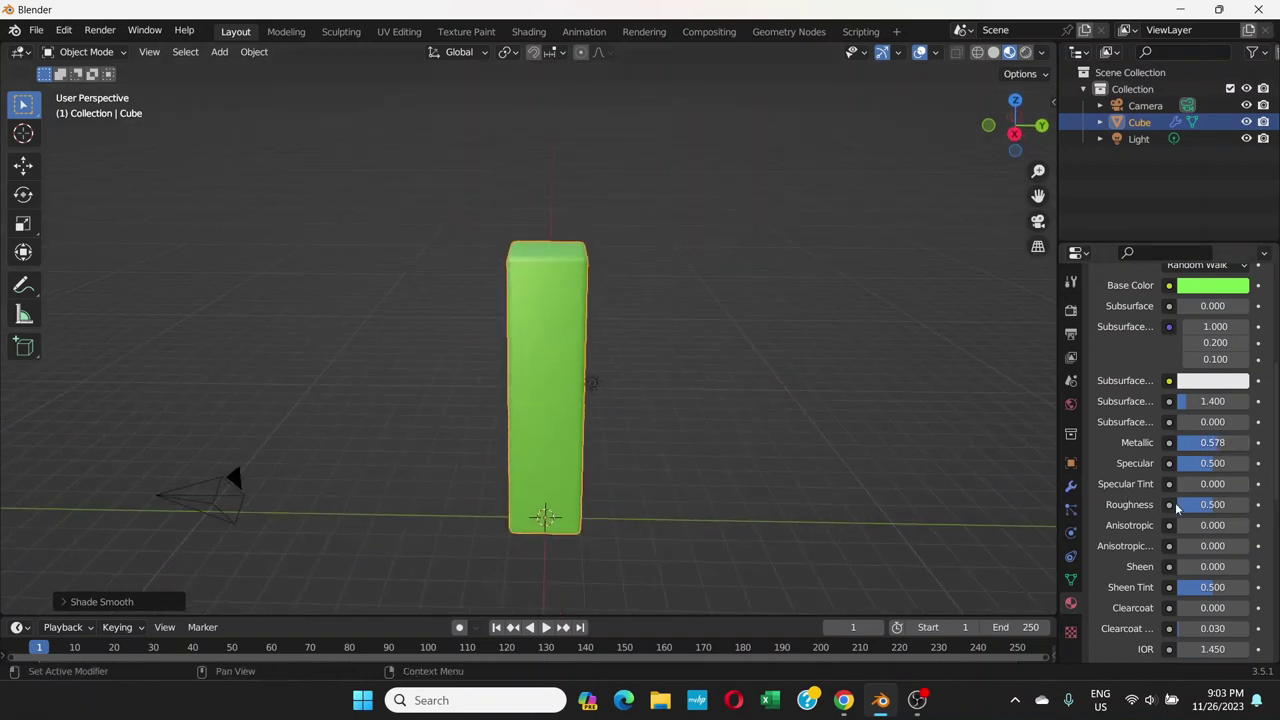
mouse_move(1212, 504)
mouse_down()
mouse_move(1187, 504)
mouse_move(1200, 504)
mouse_up()
middle_drag(596, 282, 556, 236)
click(677, 340)
- Switch to a front orthographic view framing the green bar
scroll(677, 340, down, 4)
middle_drag(604, 394, 557, 430)
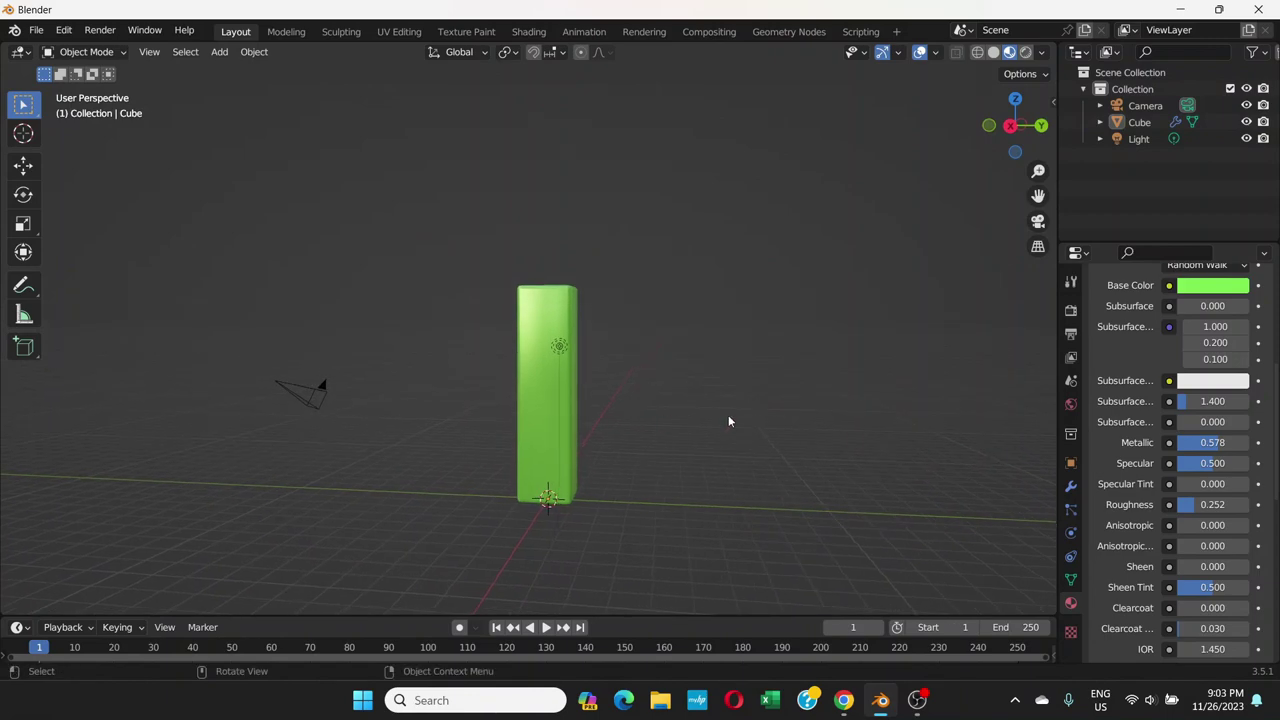
middle_drag(620, 378, 530, 325)
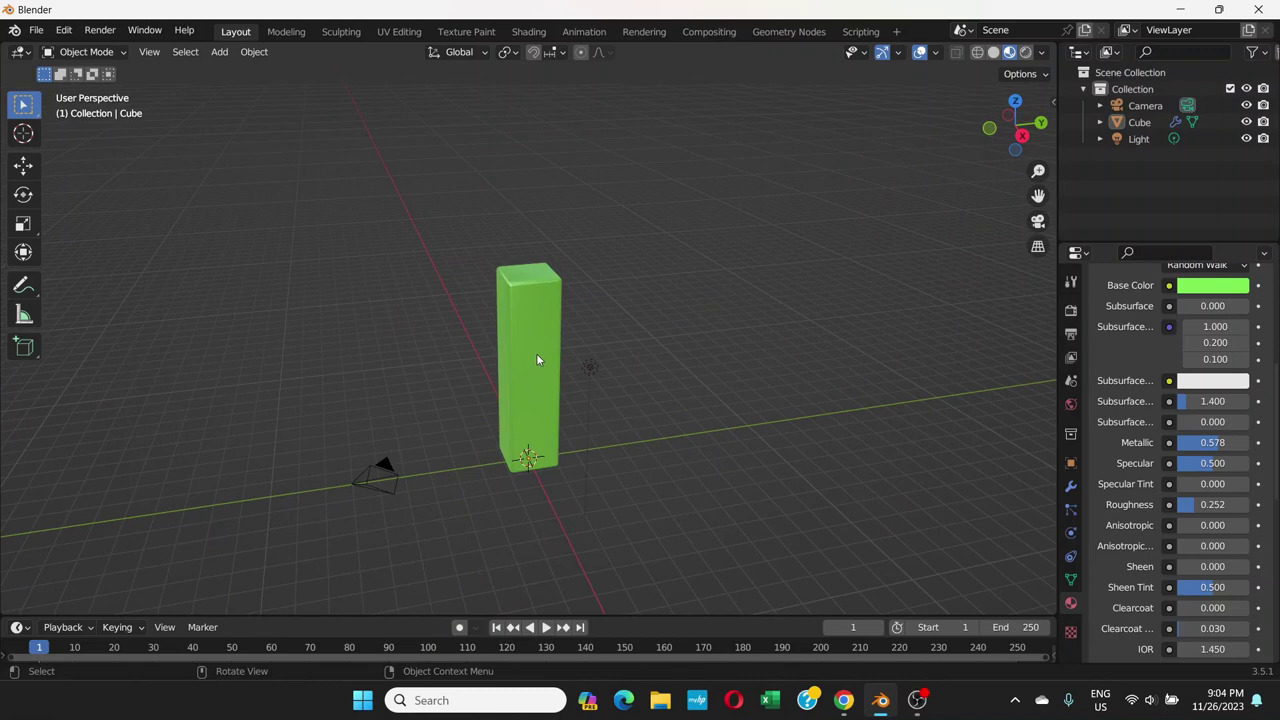
key(KP_1)
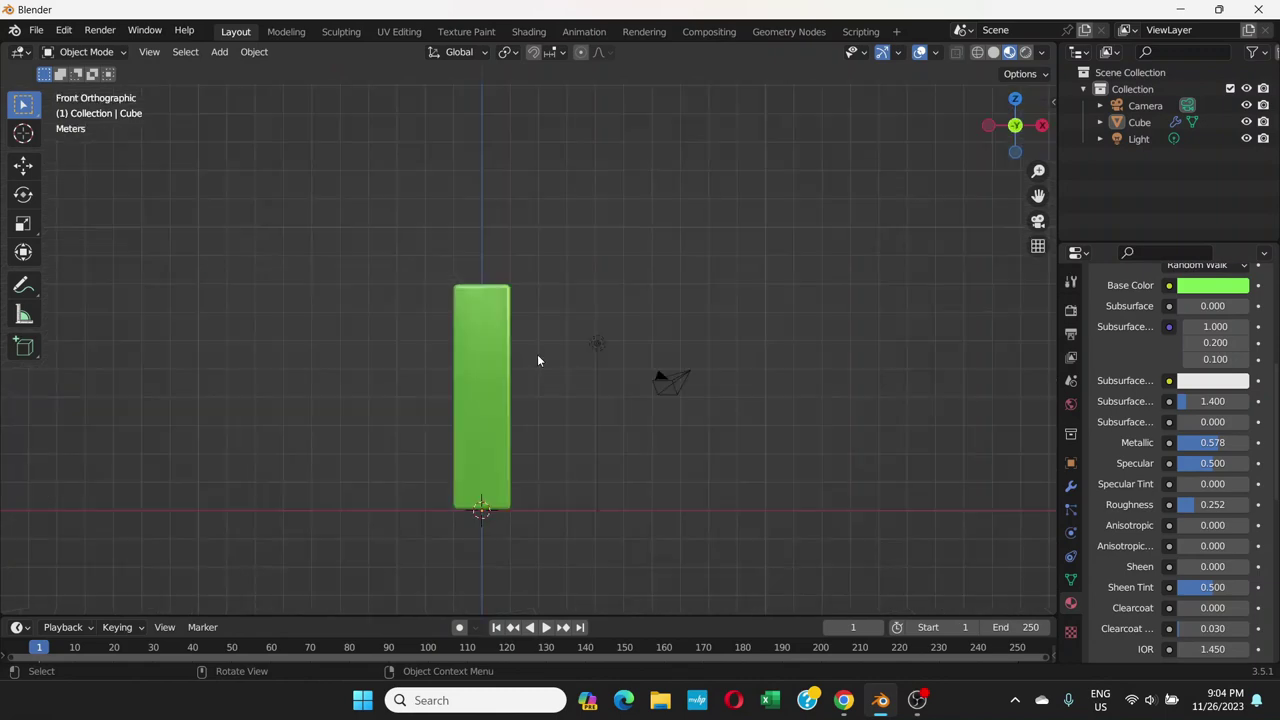
scroll(540, 440, up, 1)
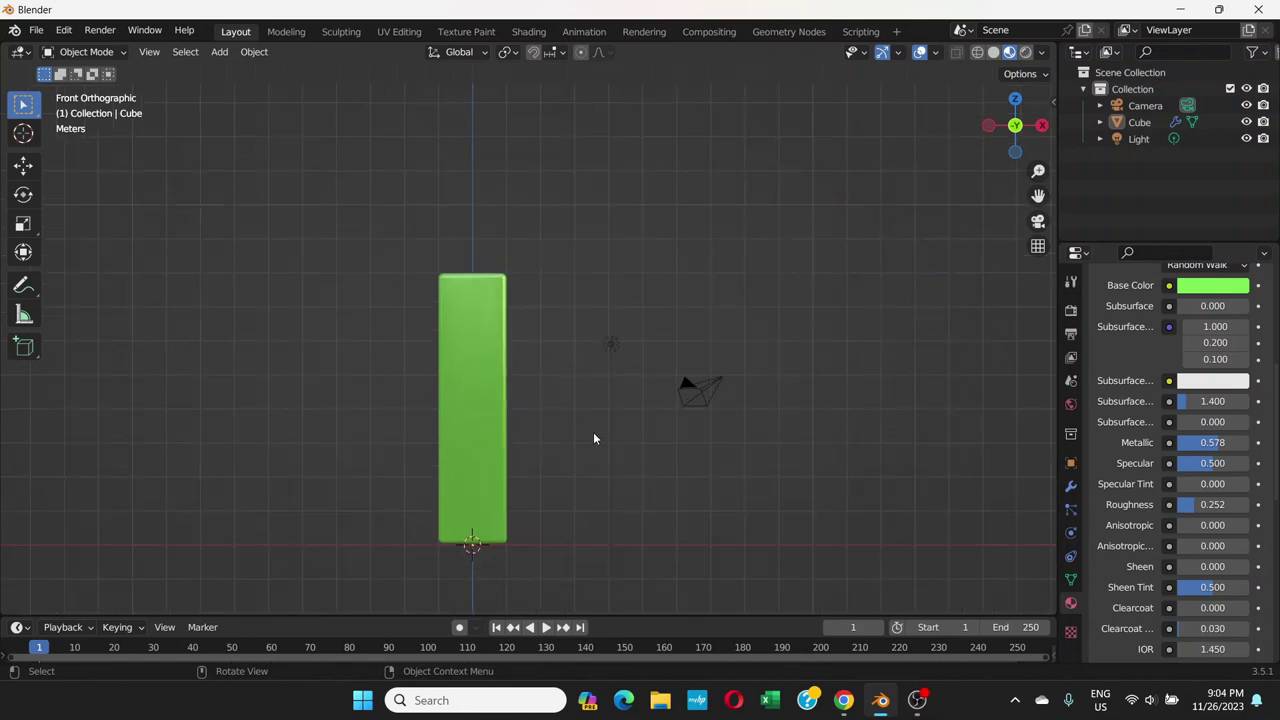
shift+middle_drag(594, 438, 486, 377)
- Select the bar, try a duplicate, then cancel and undo it
click(415, 336)
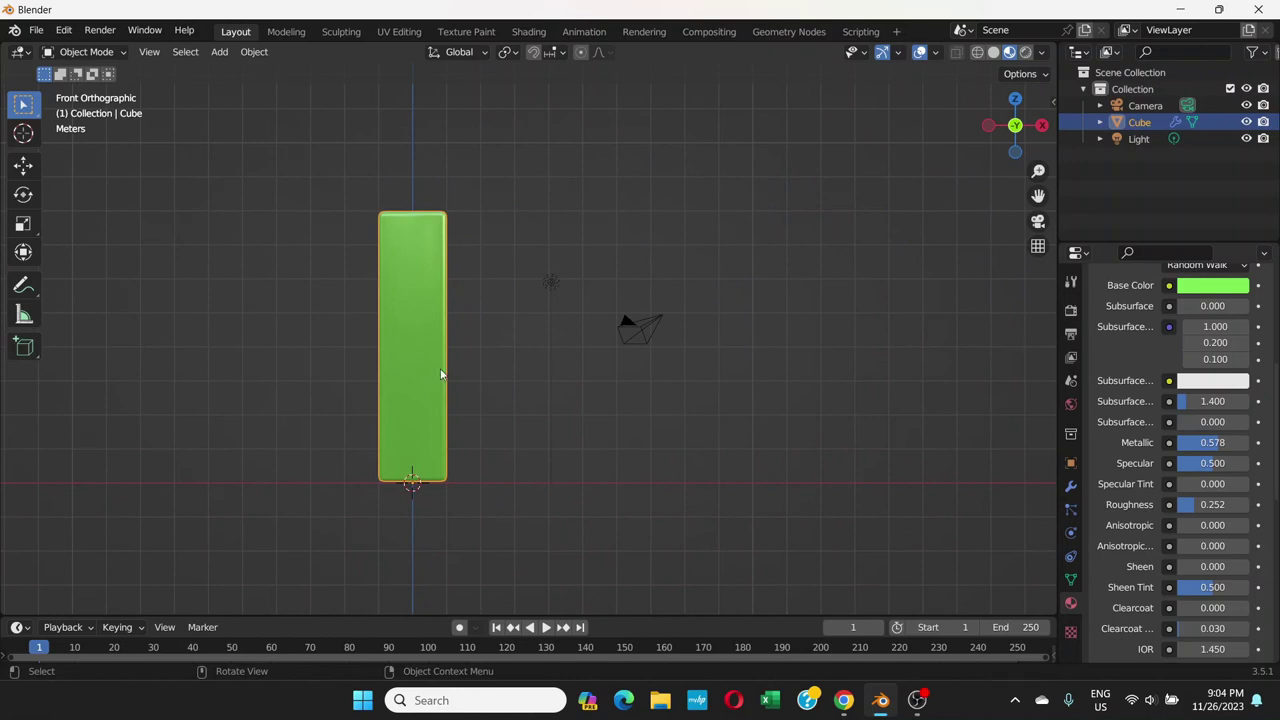
key(shift+d)
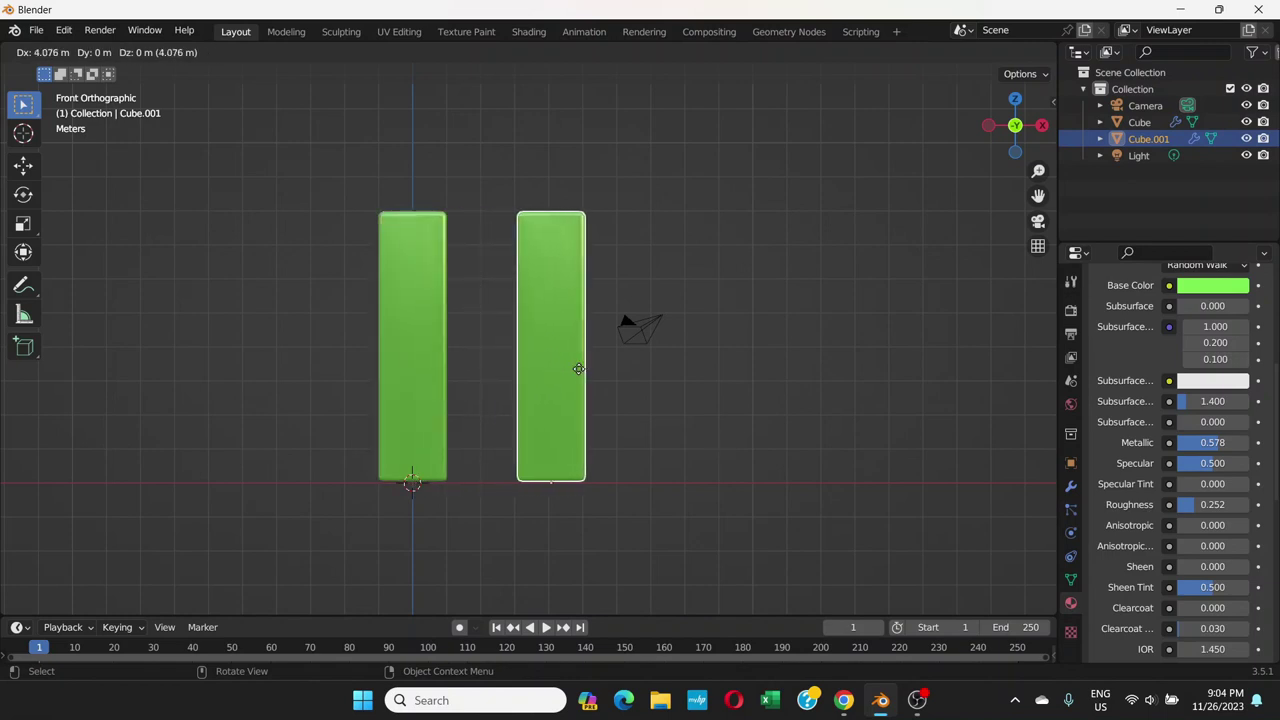
right_click(578, 368)
key(ctrl+z)
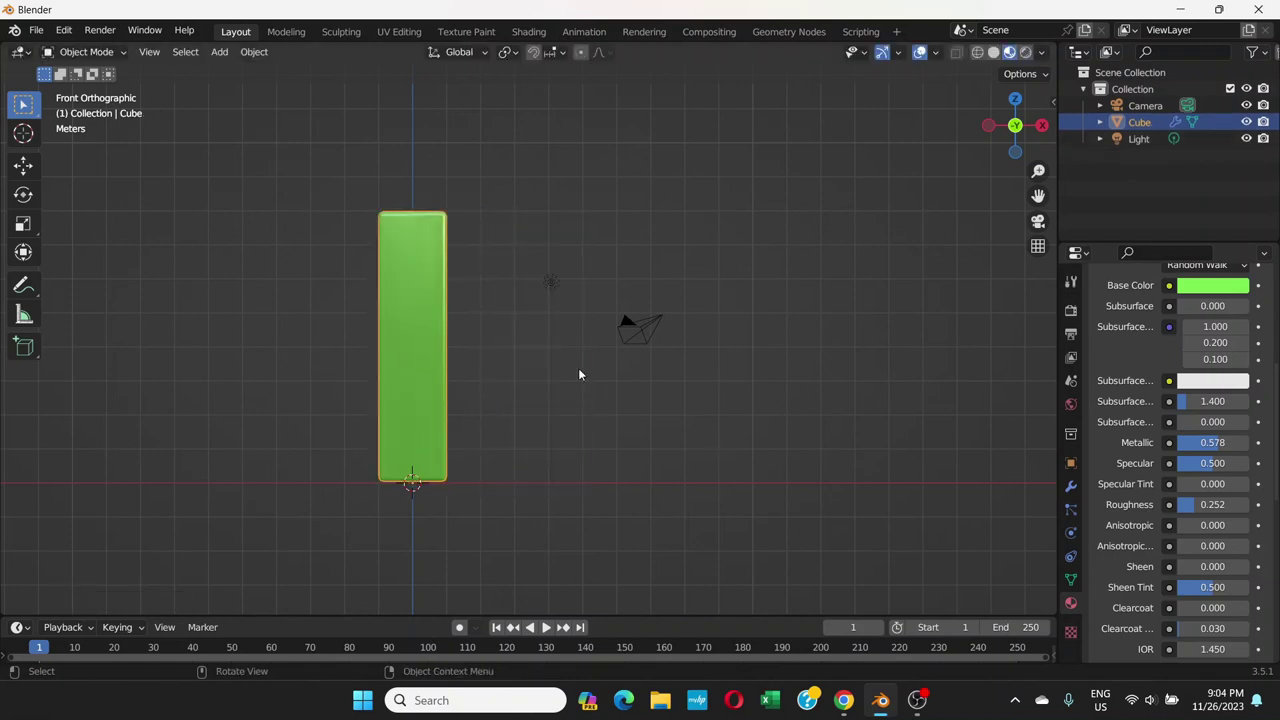
- Turn on snapping and duplicate the green bar to slide it 5 m along X
click(534, 56)
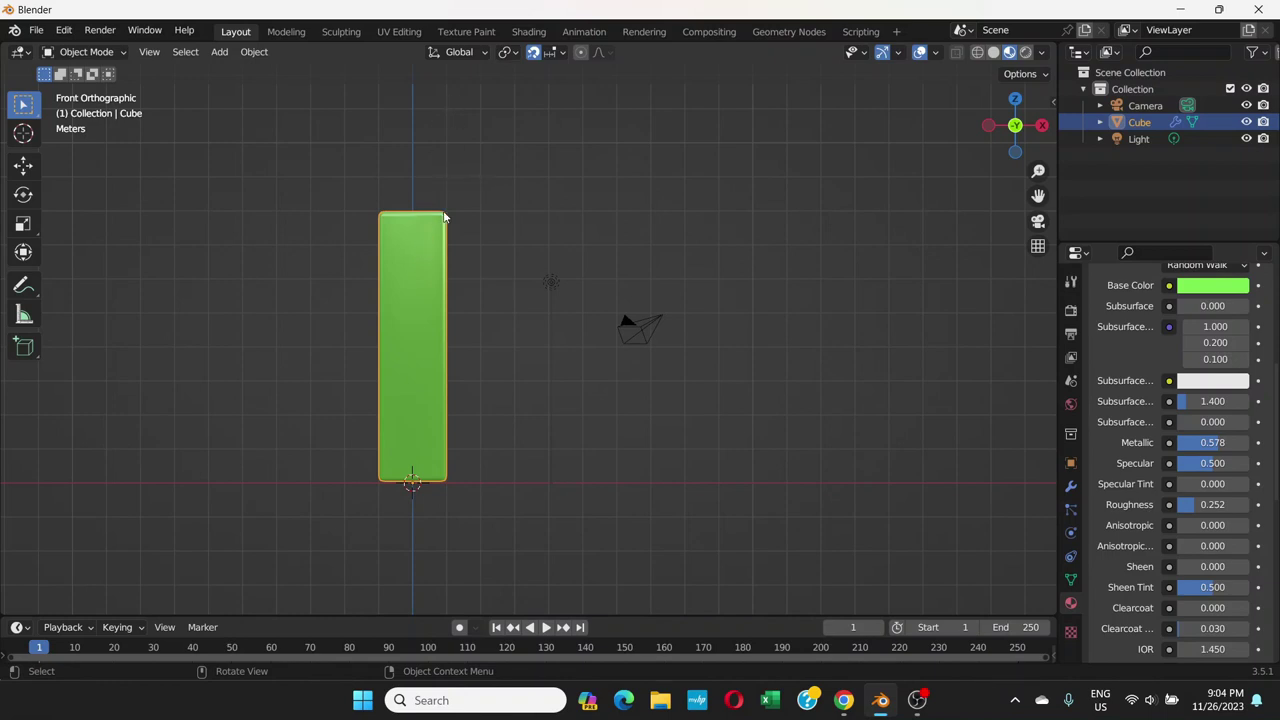
click(563, 54)
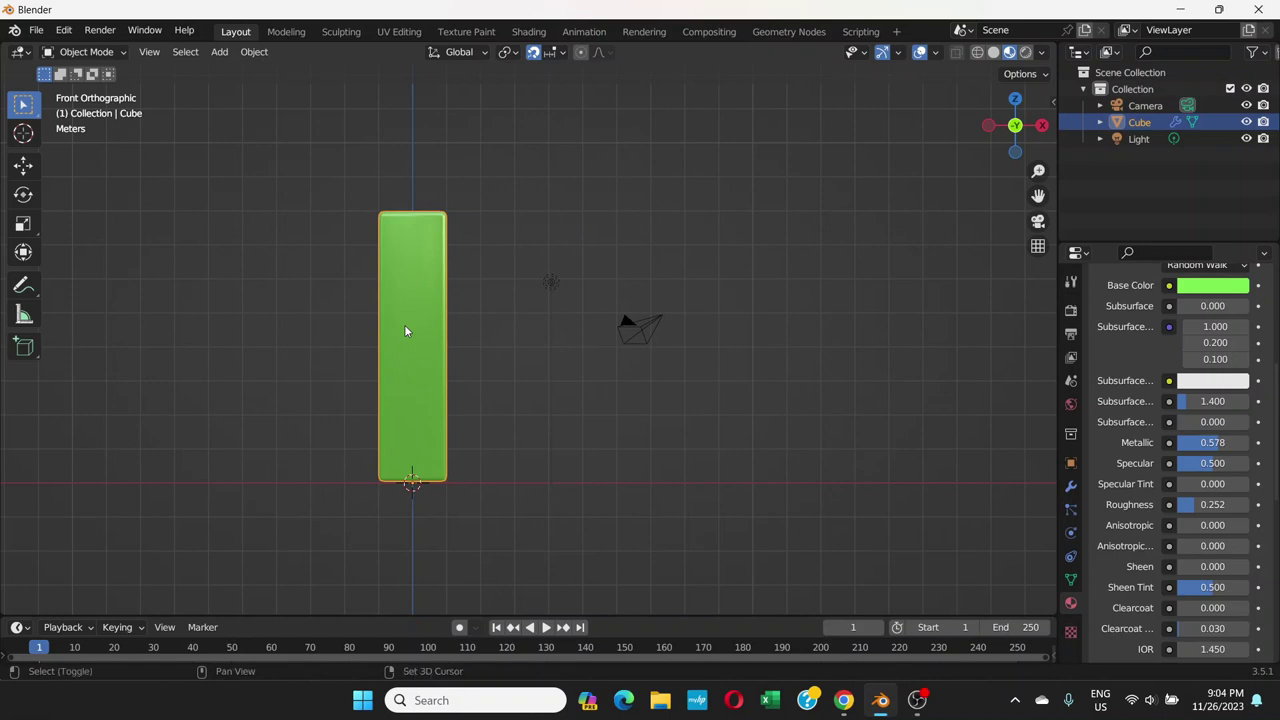
key(shift+d)
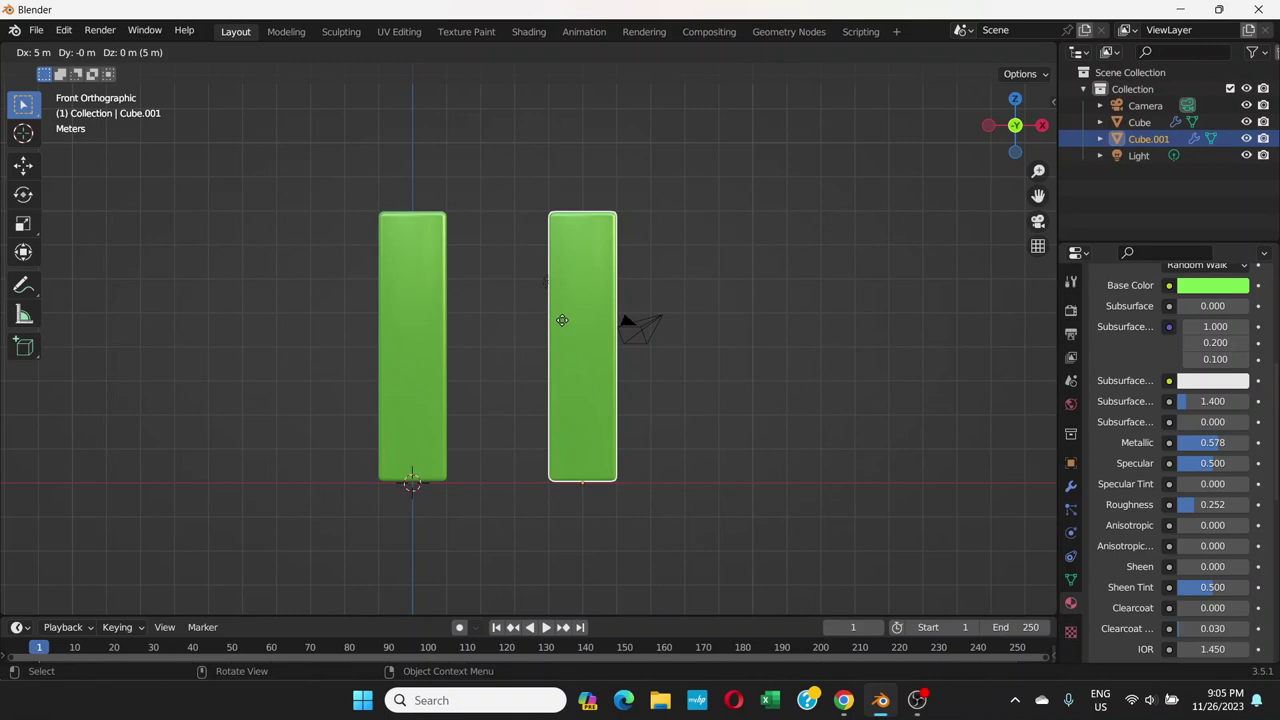
- Place the copied bar 5 m to the right of the original
click(562, 320)
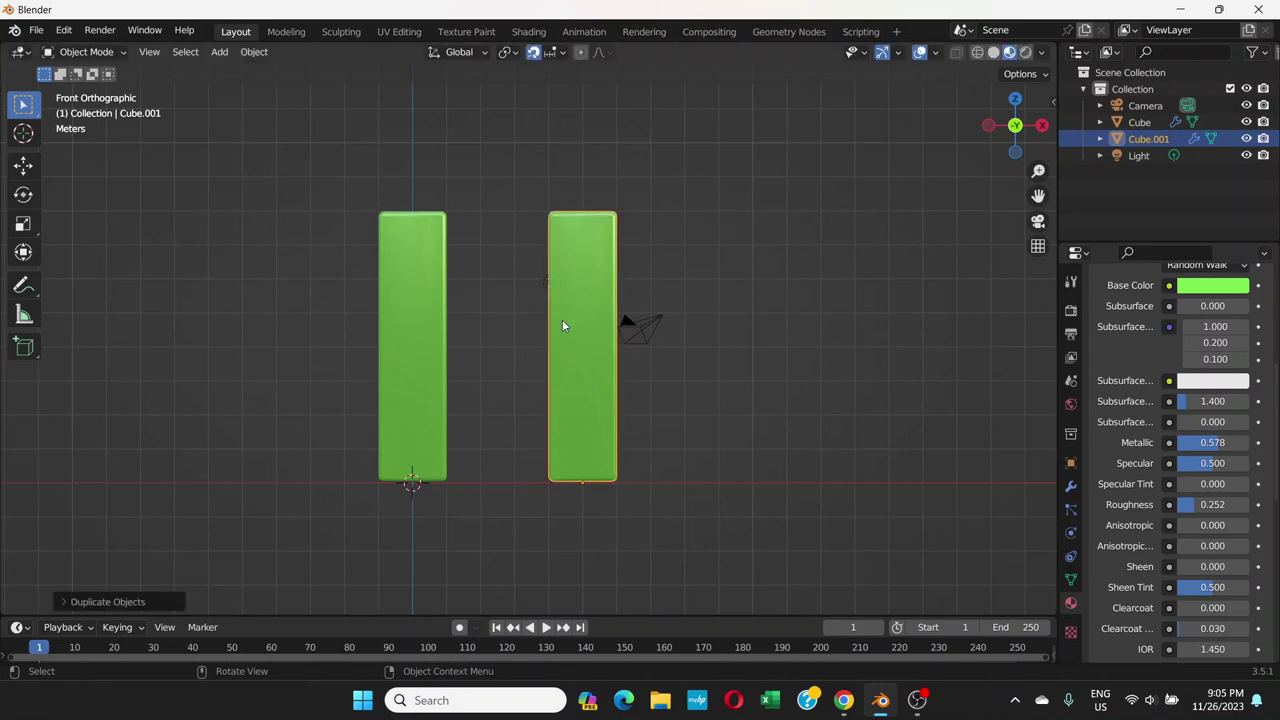
mouse_move(563, 326)
middle_down()
mouse_move(554, 380)
mouse_move(565, 347)
middle_up()
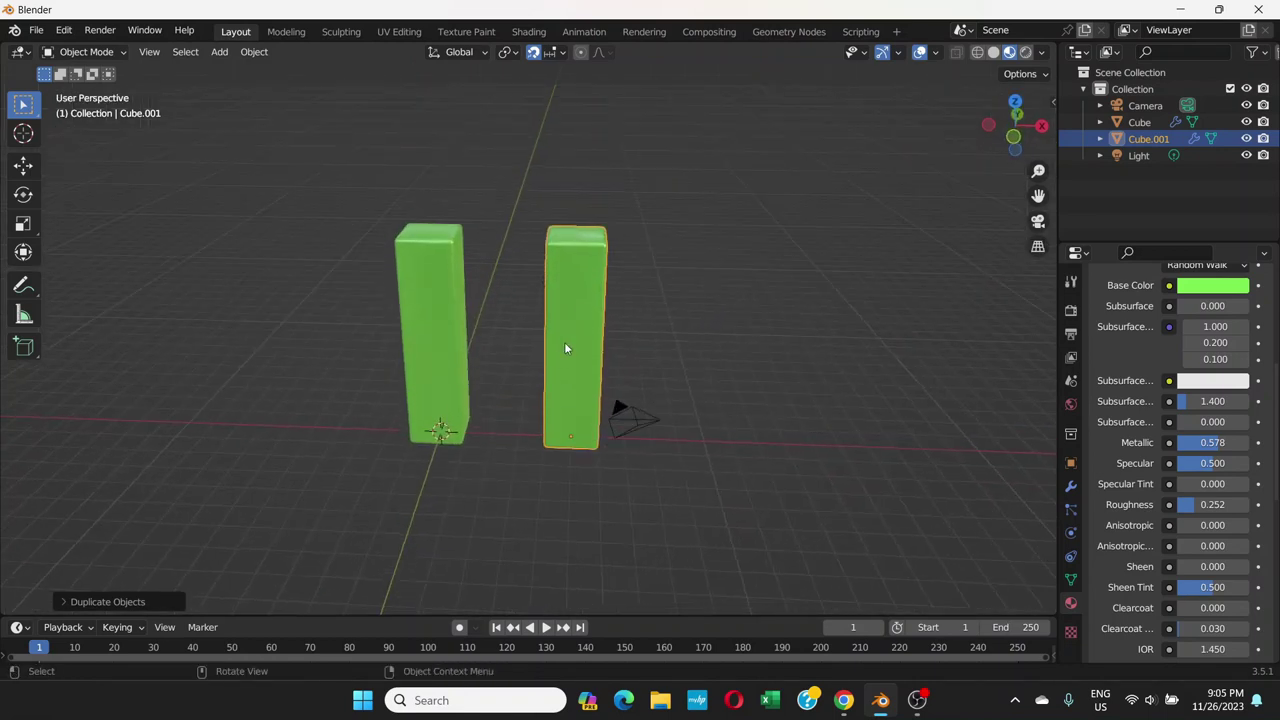
middle_drag(581, 294, 560, 297)
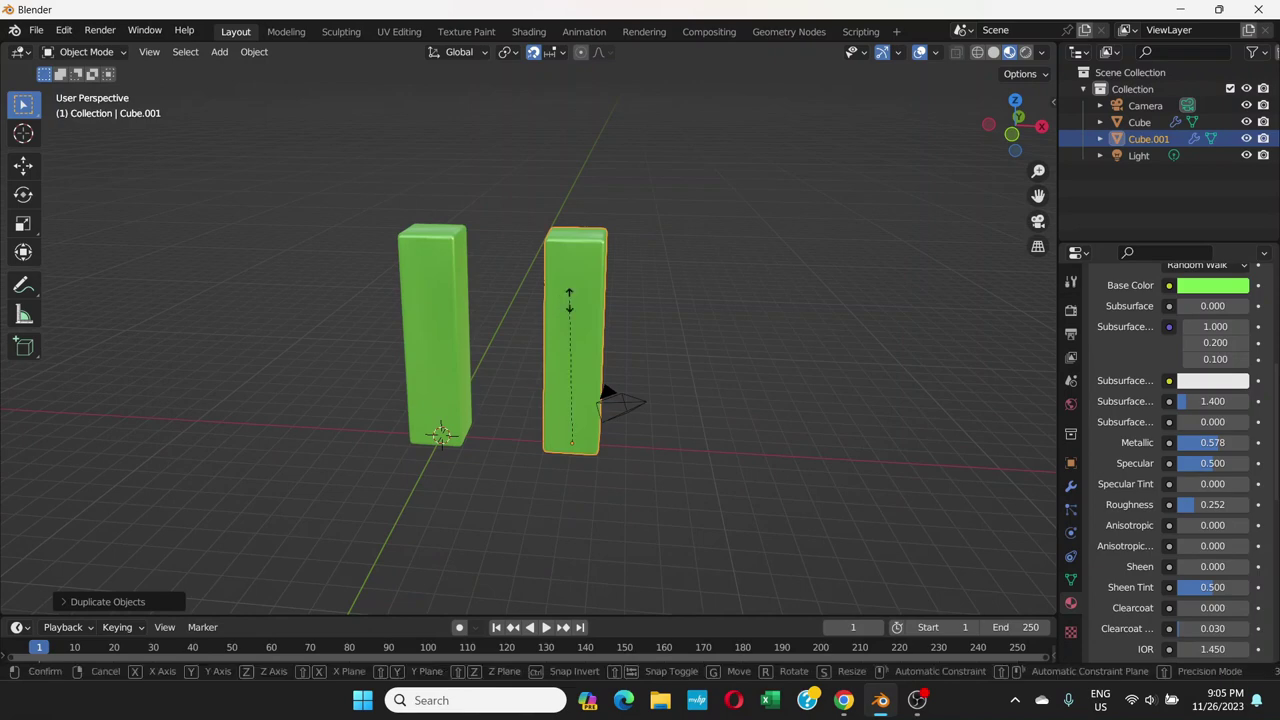
- Scale the copy about 1.44 times along Z so it stands taller
key(s)
key(z)
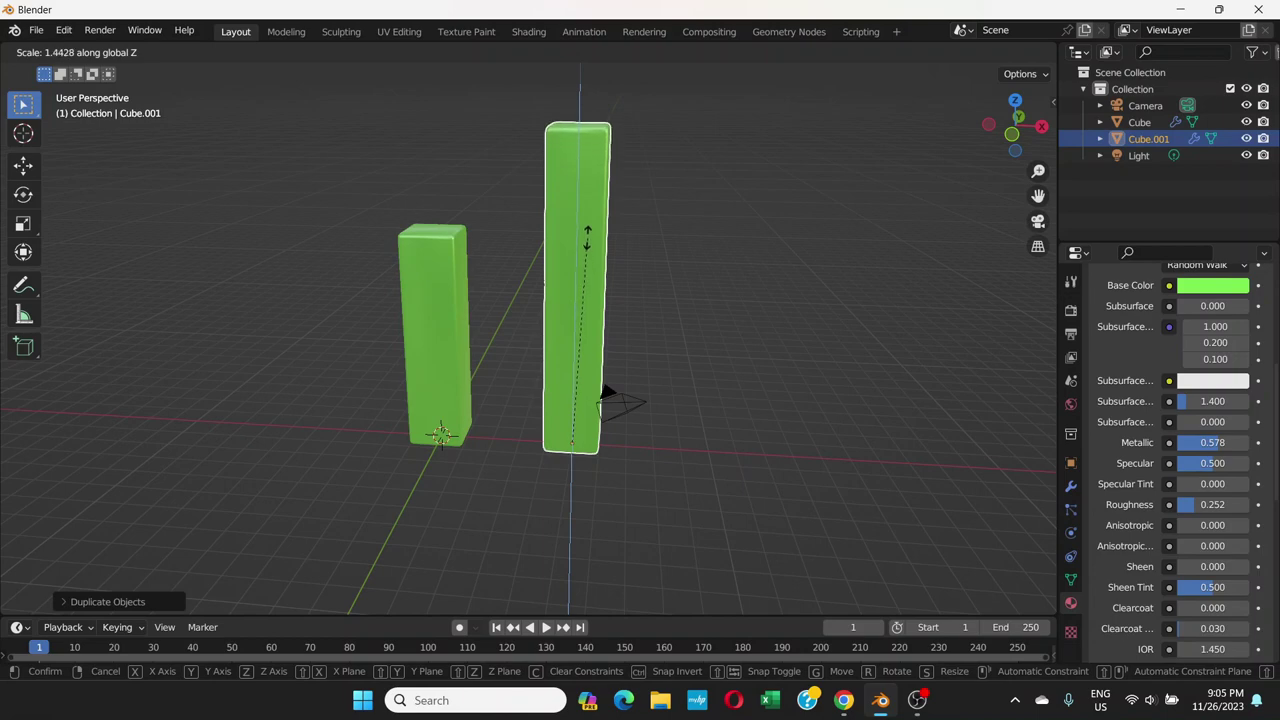
click(580, 216)
middle_drag(580, 216, 473, 292)
scroll(590, 159, up, 5)
scroll(470, 290, up, 2)
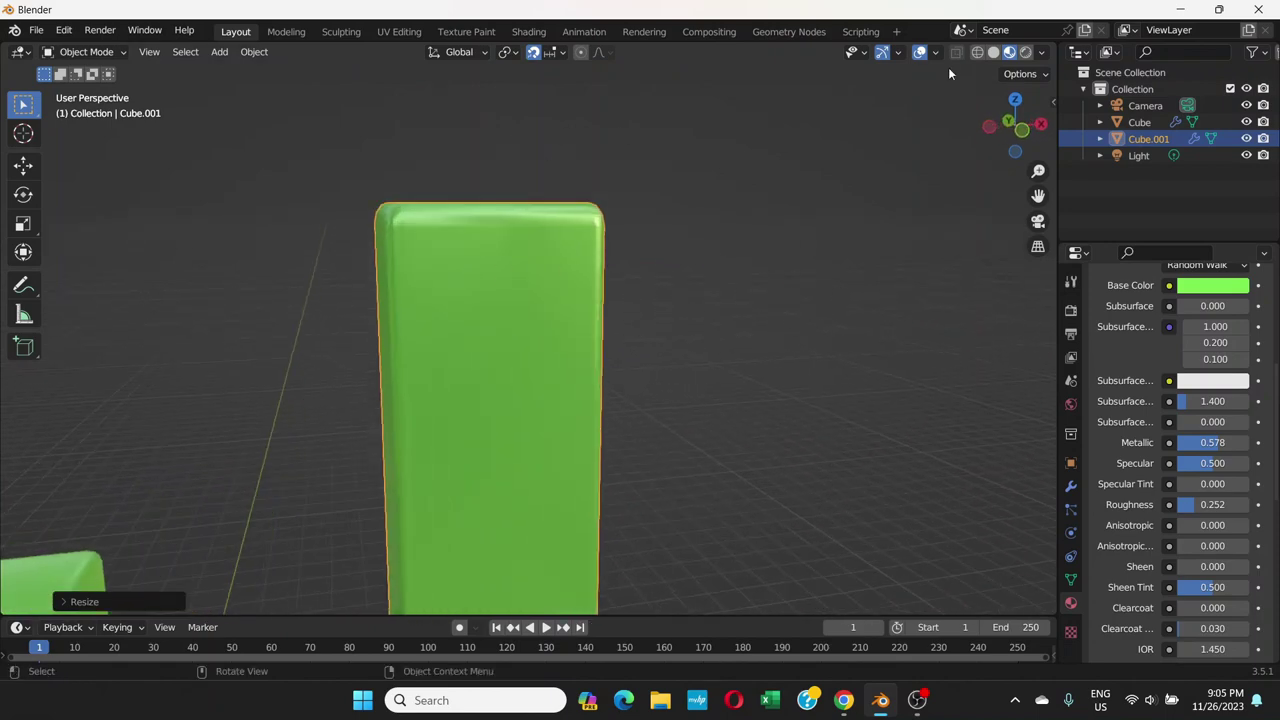
- Apply the scale of the stretched green bar Cube.001 in Solid shading, then return to Material Preview
click(990, 56)
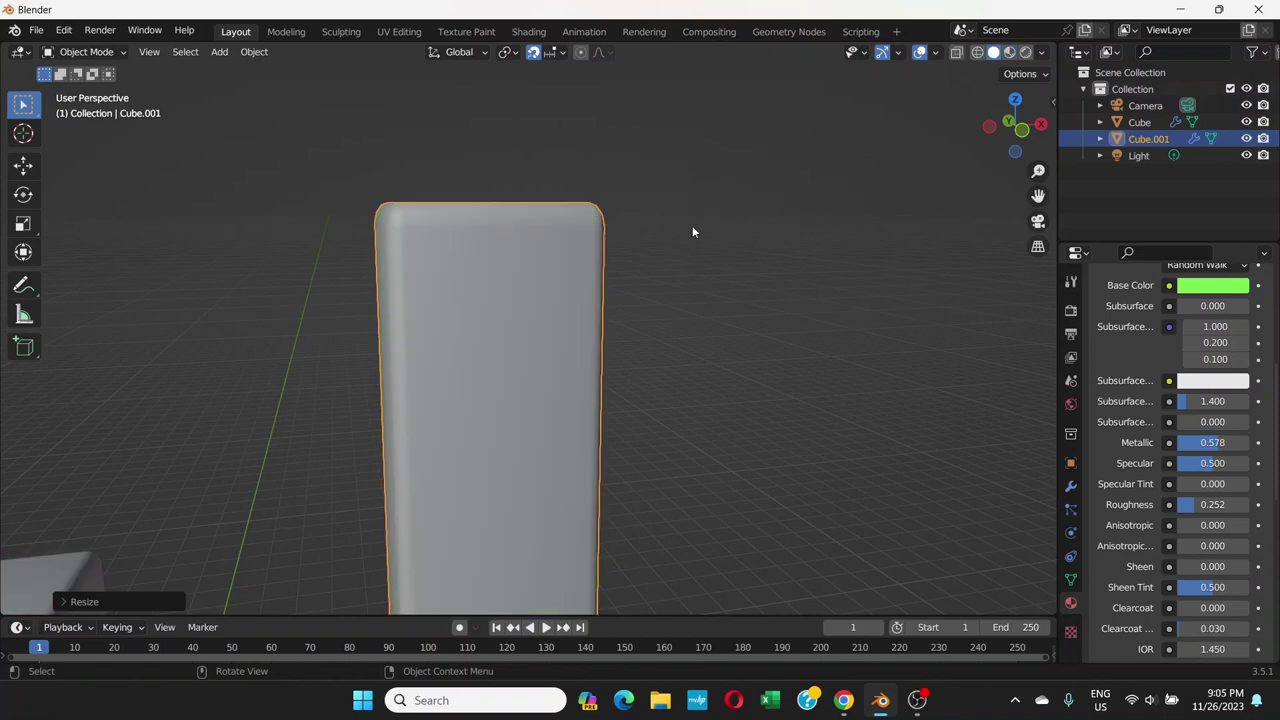
middle_drag(600, 235, 555, 254)
scroll(516, 268, down, 2)
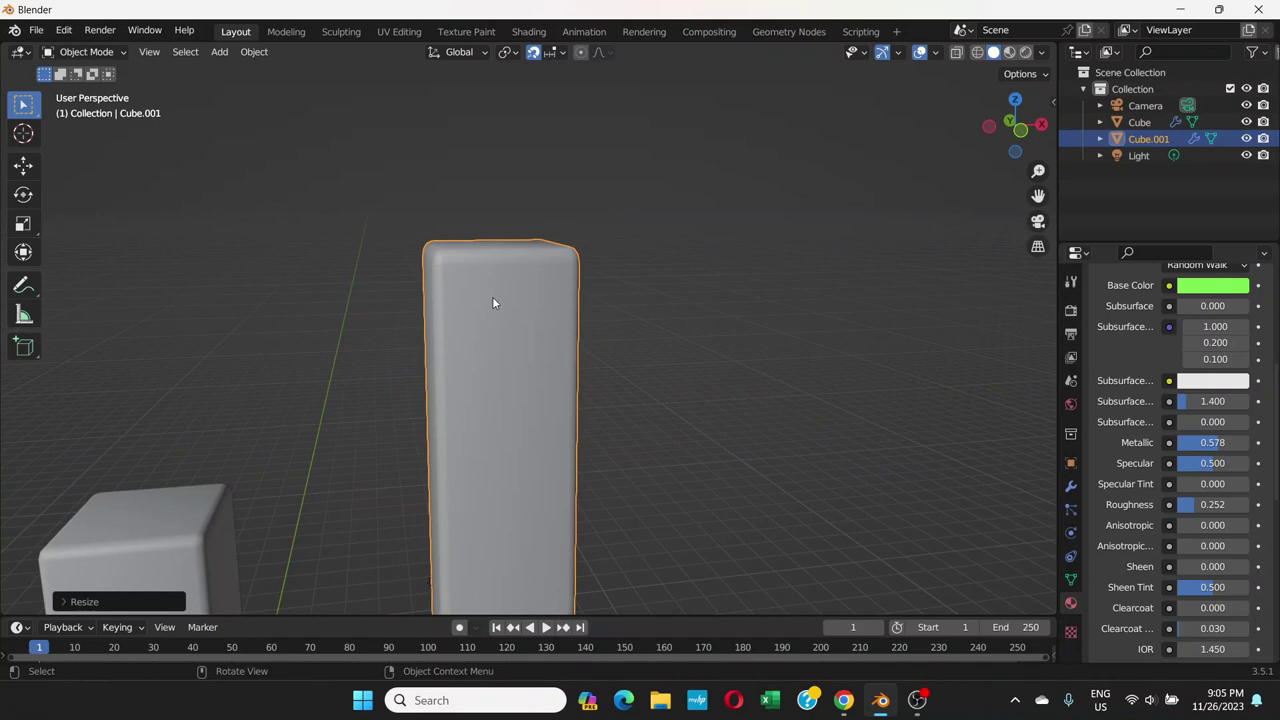
key(ctrl+a)
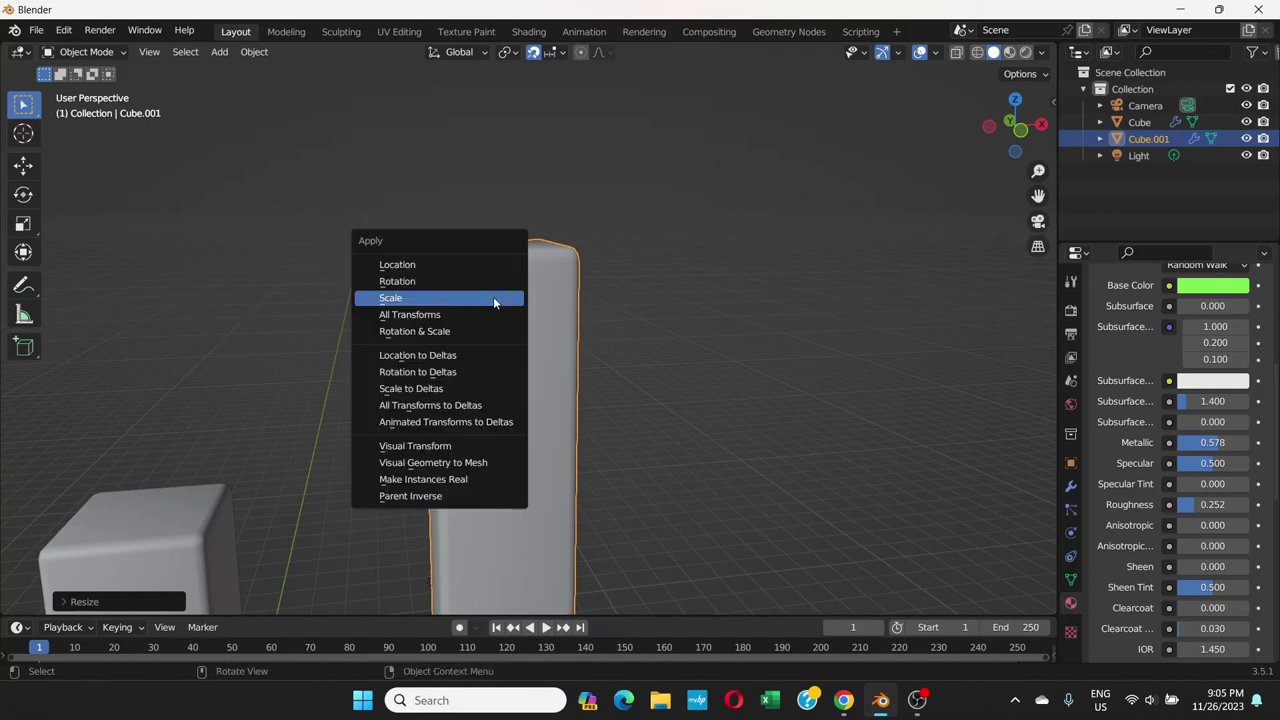
click(493, 298)
scroll(455, 248, up, 3)
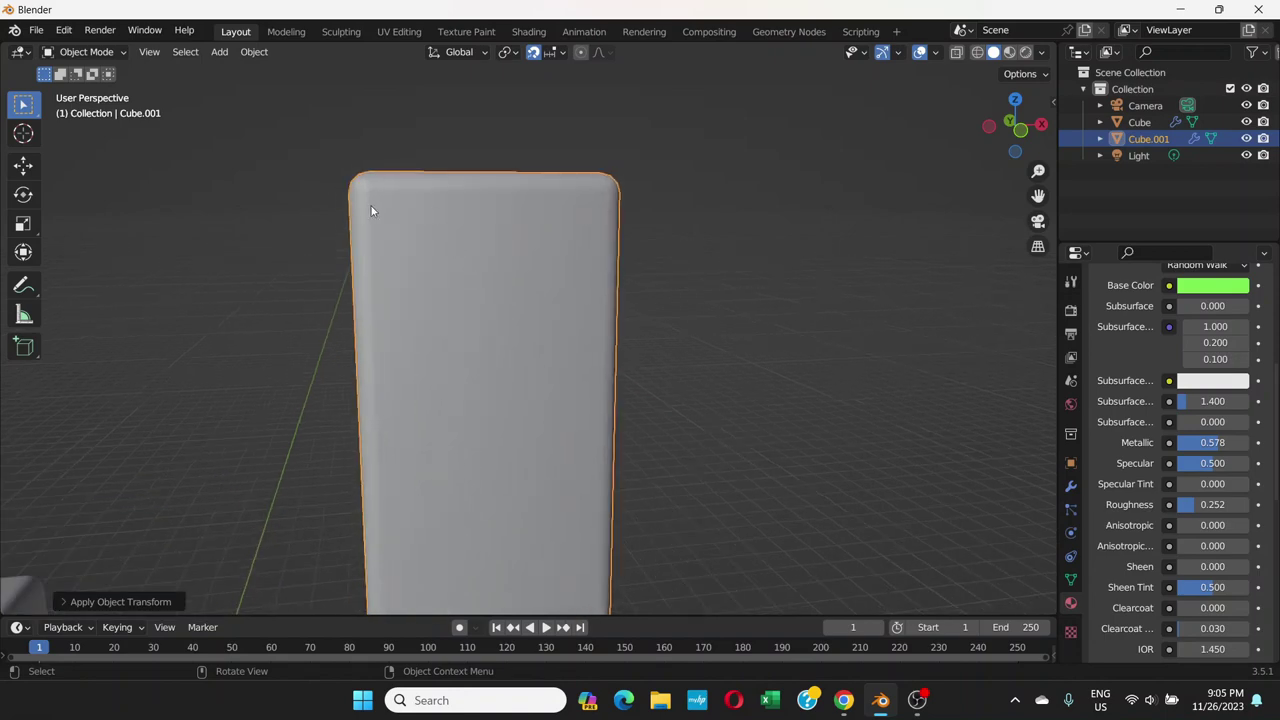
scroll(464, 306, down, 5)
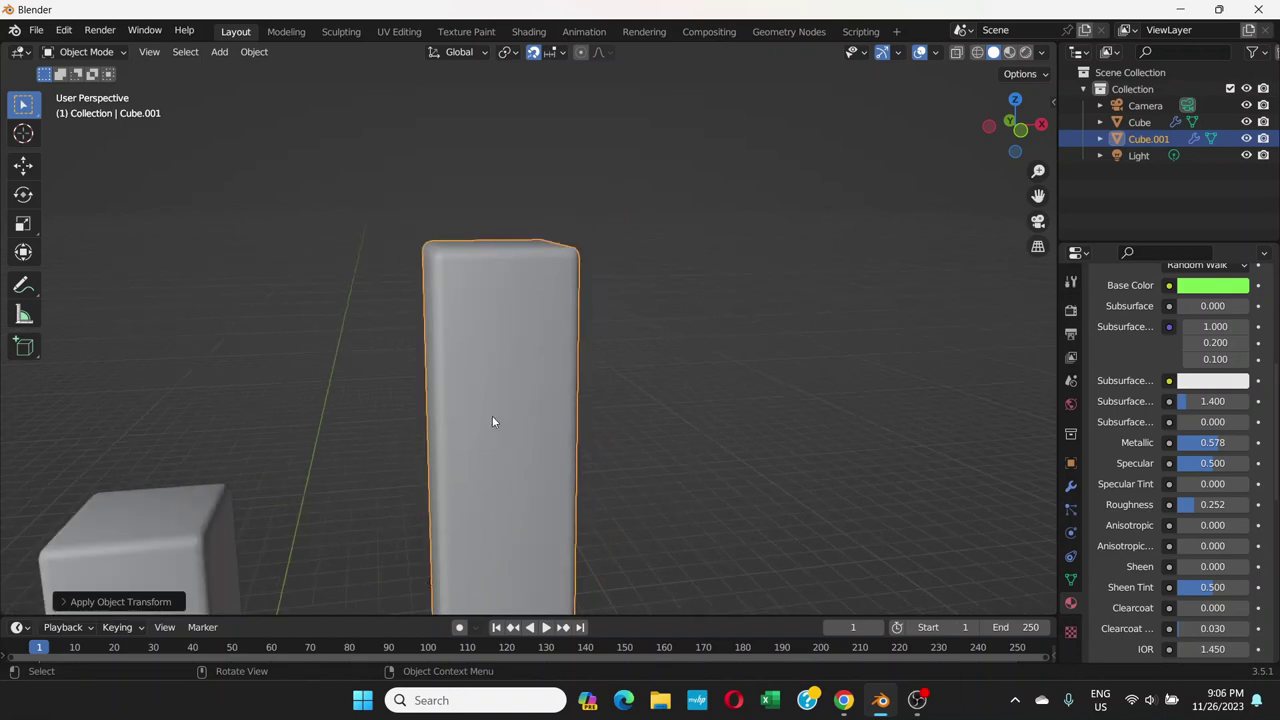
click(1009, 52)
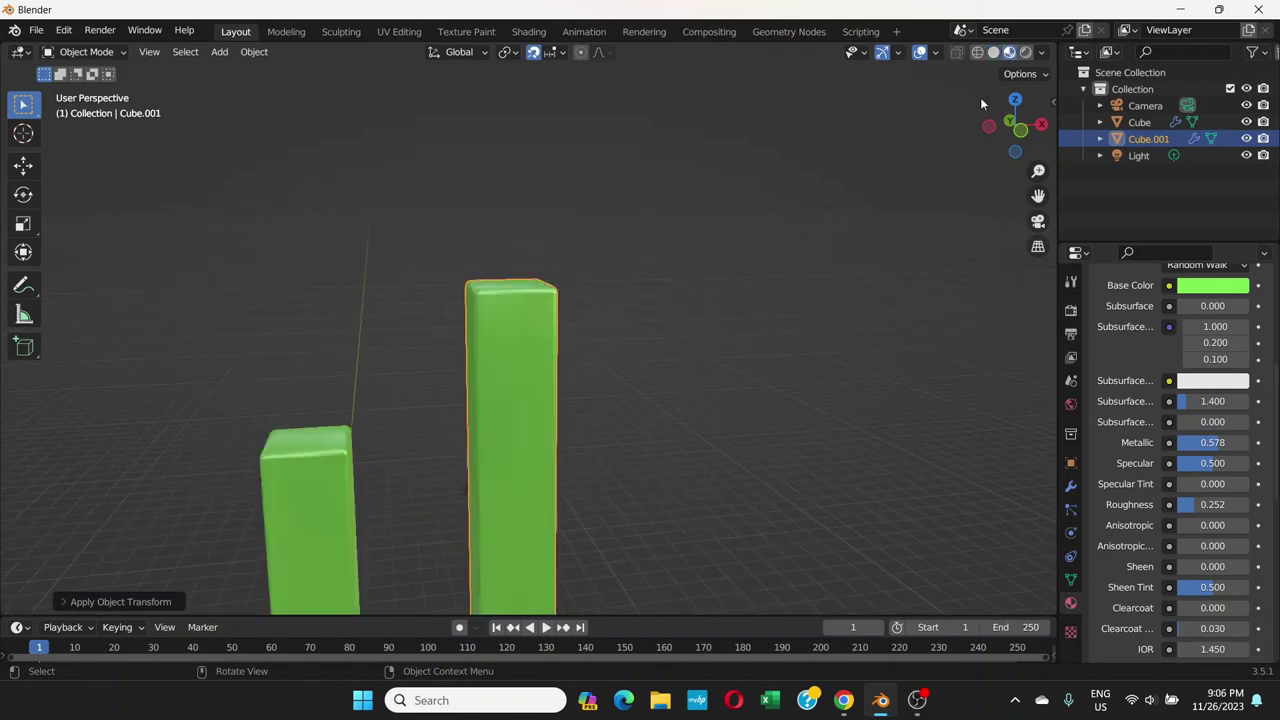
key(KP_1)
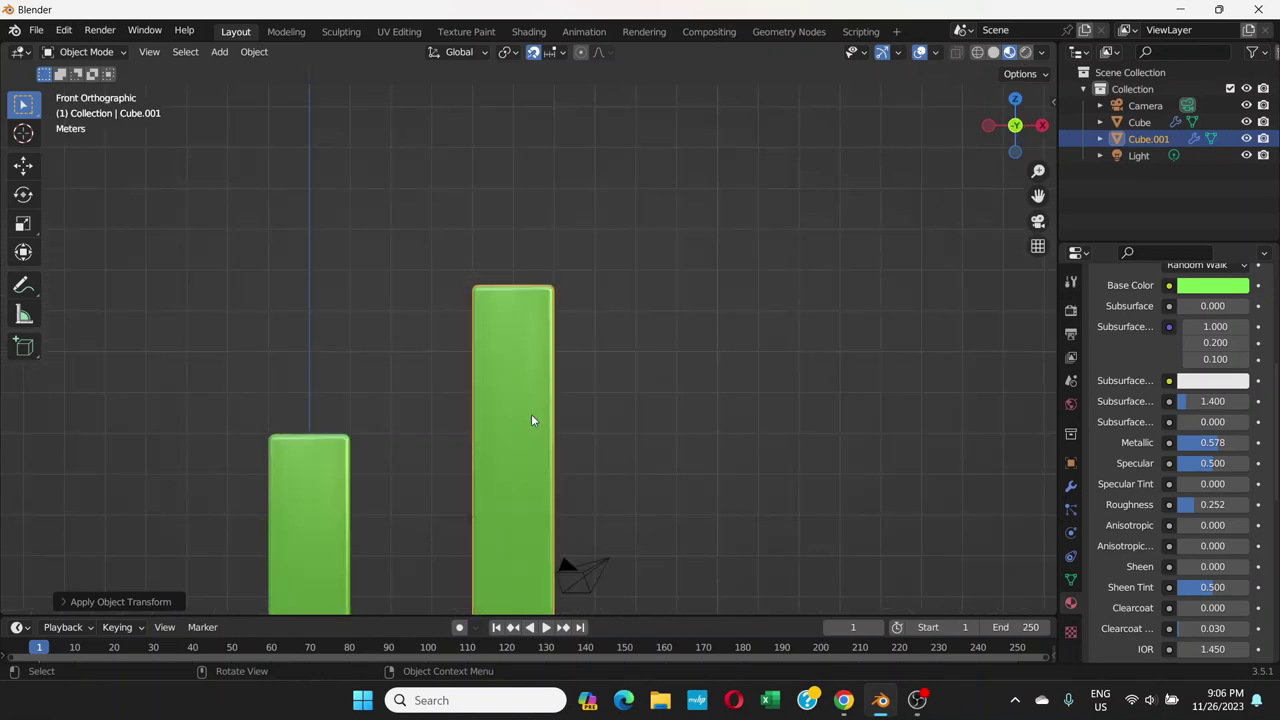
shift+middle_drag(600, 417, 634, 237)
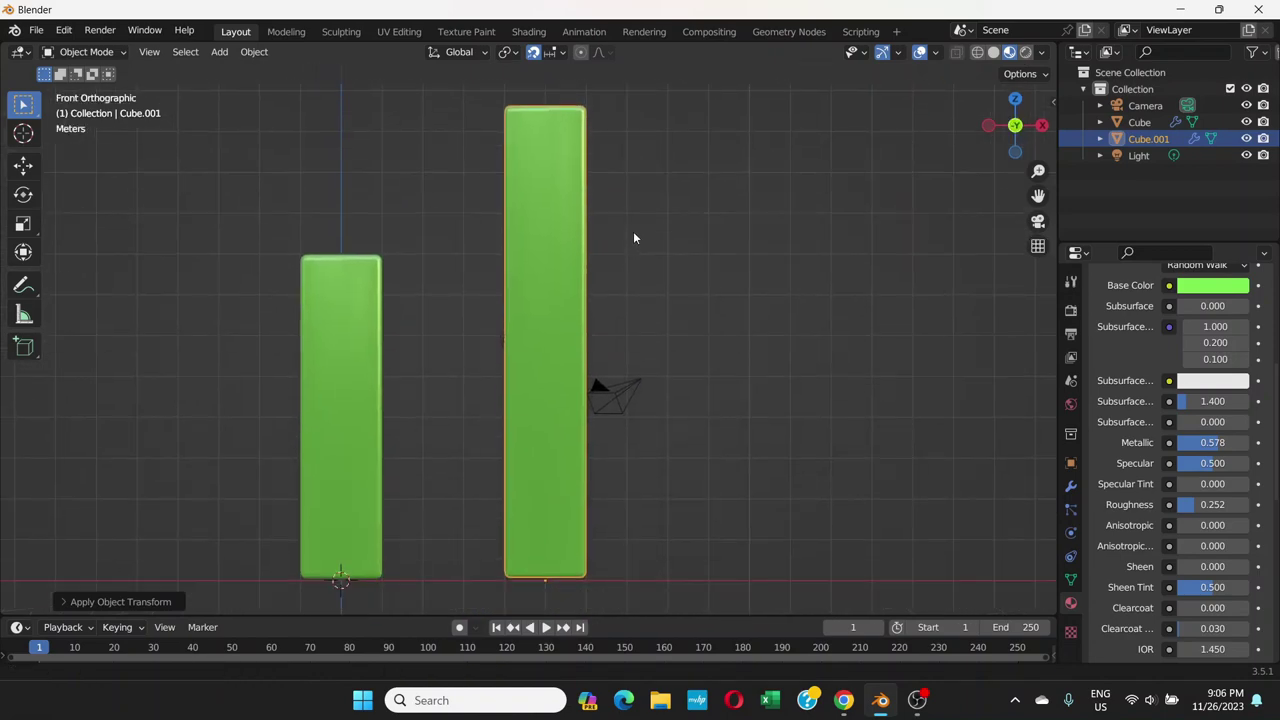
shift+middle_drag(580, 363, 500, 371)
scroll(497, 374, down, 2)
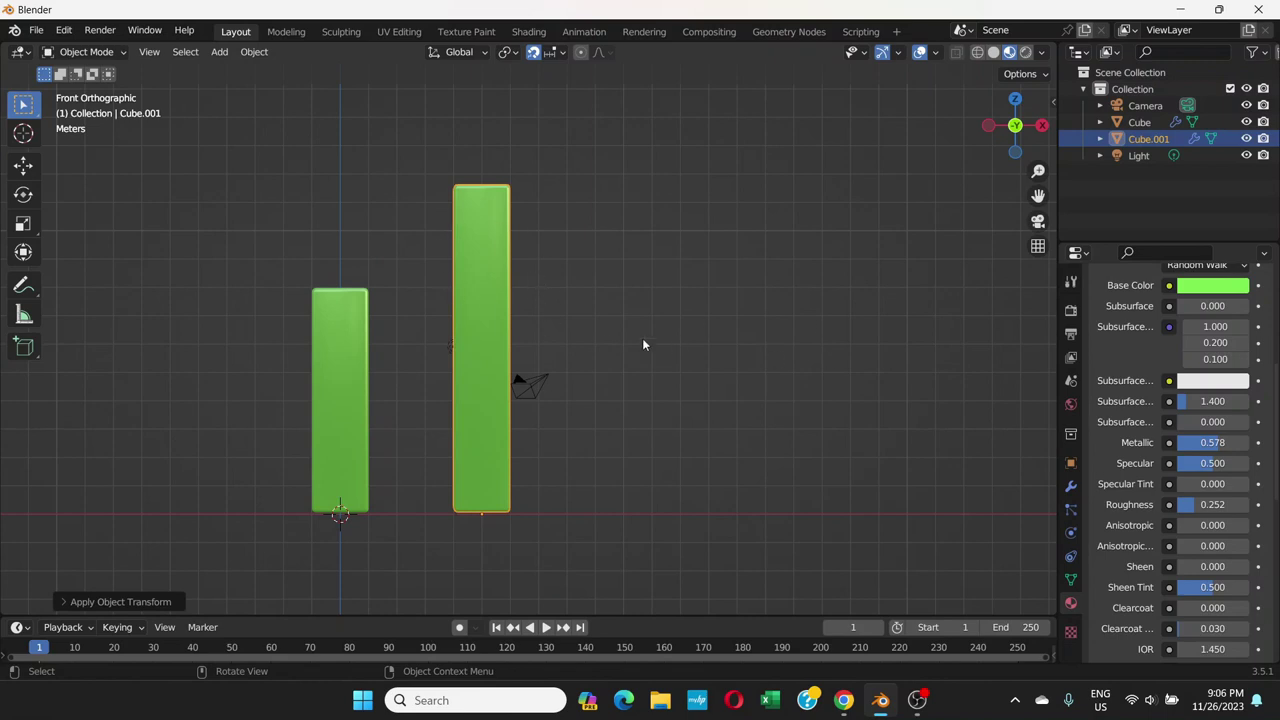
scroll(1190, 284, down, 1)
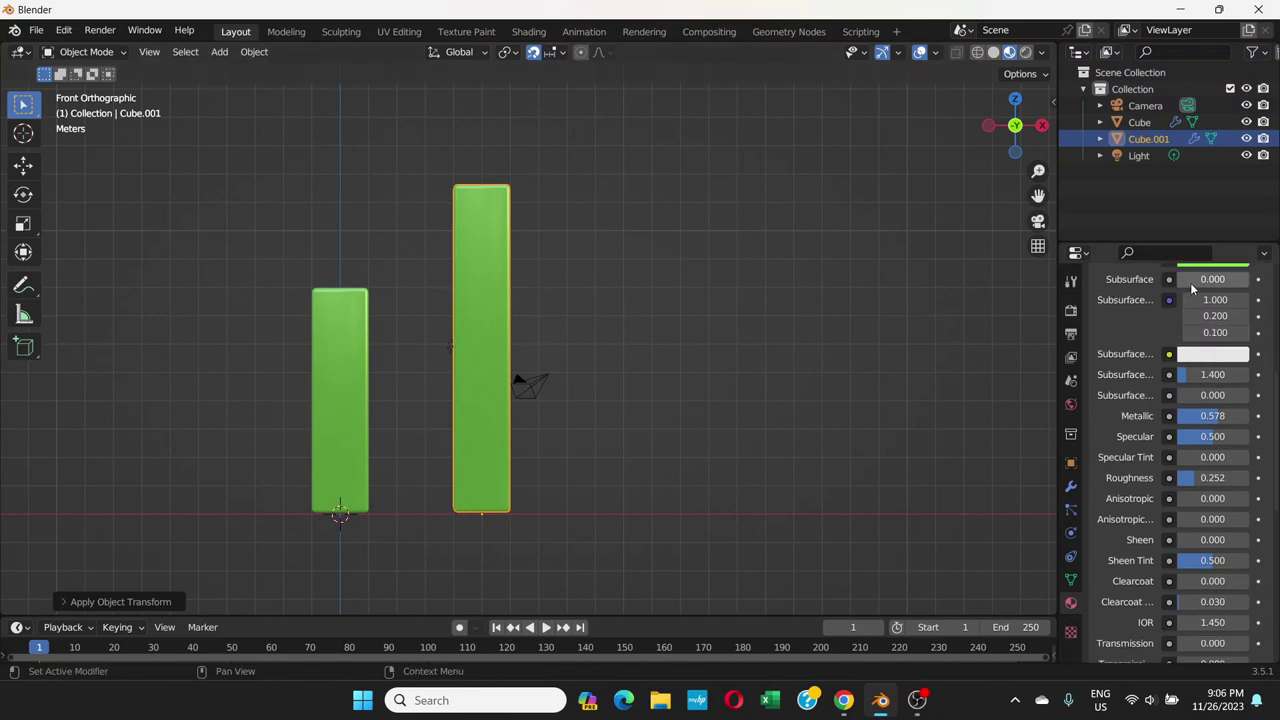
scroll(1190, 286, up, 1)
click(1190, 285)
click(1158, 133)
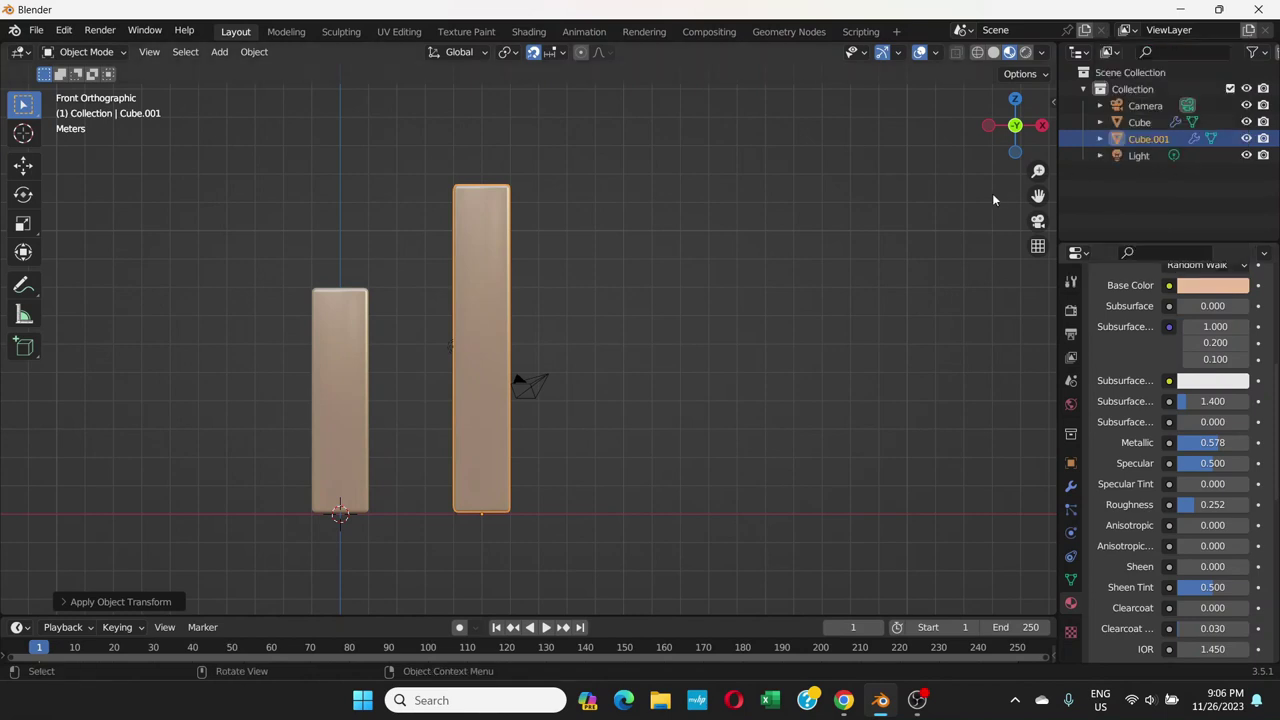
key(ctrl+z)
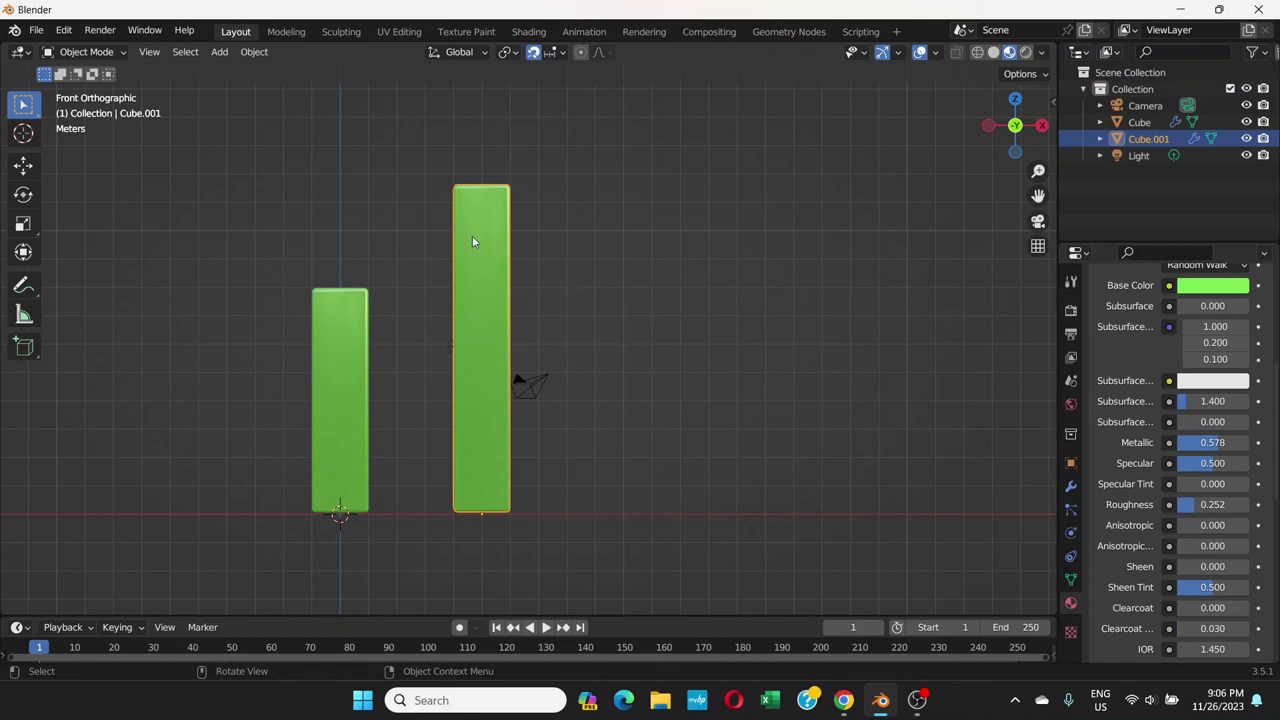
- Make the tall bar Cube.001 single-user, with its own object, data and material
click(249, 52)
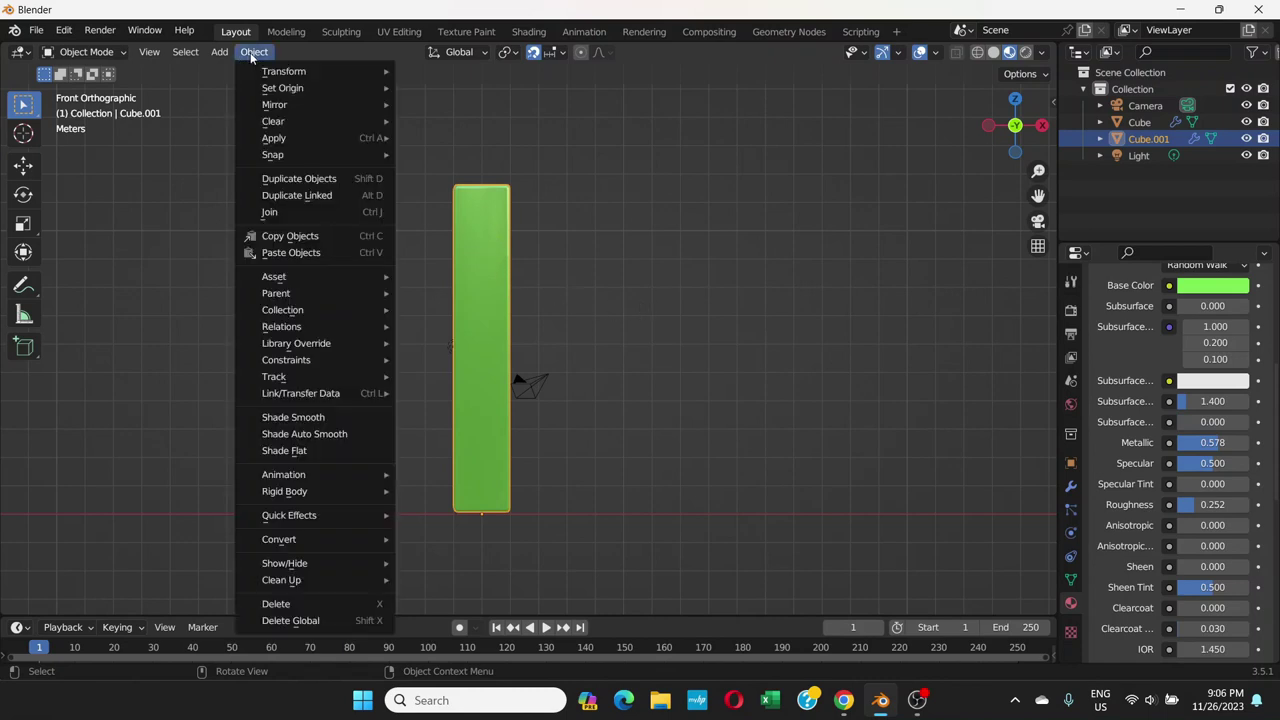
mouse_move(303, 325)
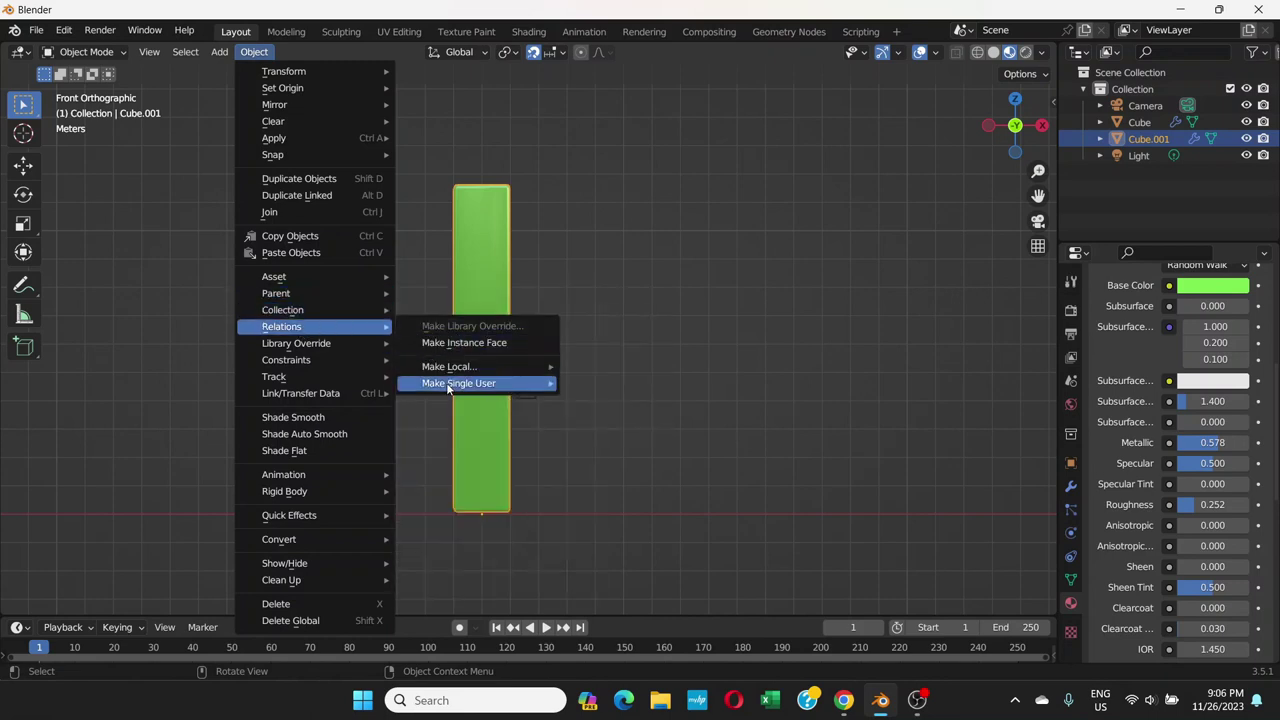
mouse_move(479, 384)
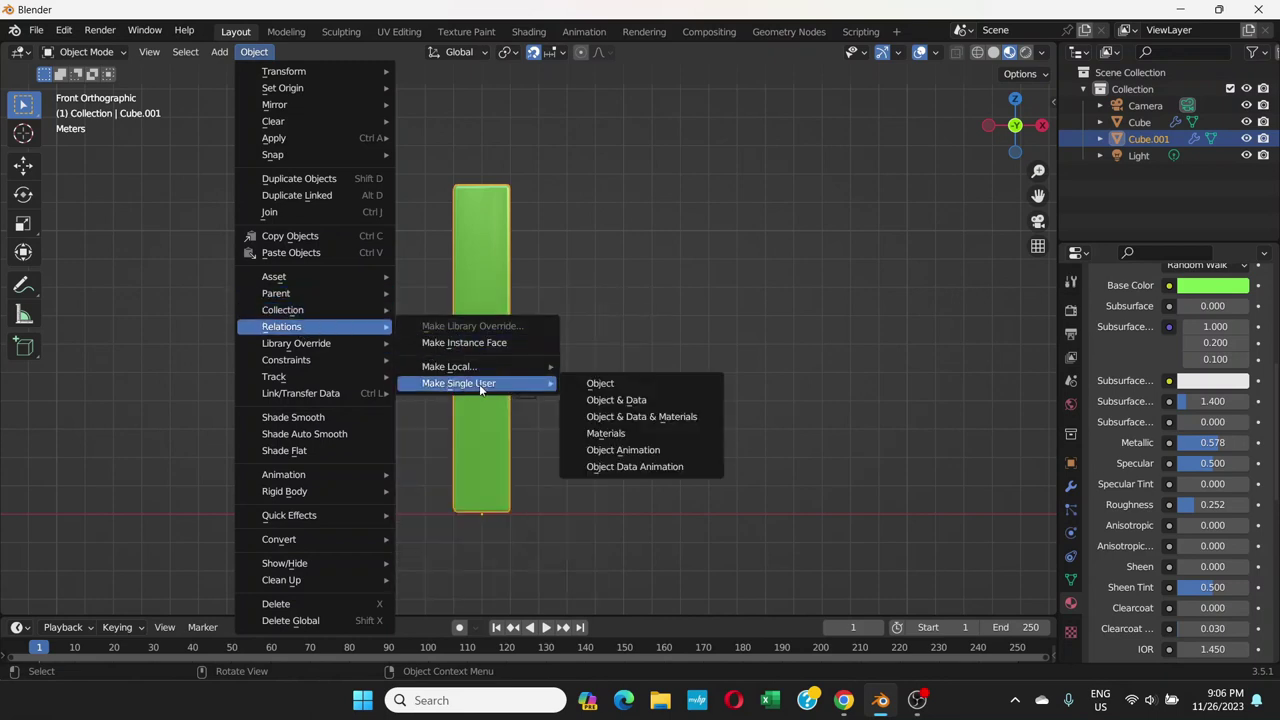
click(661, 418)
- Colour the tall bar's material red and duplicate the bar
click(1184, 290)
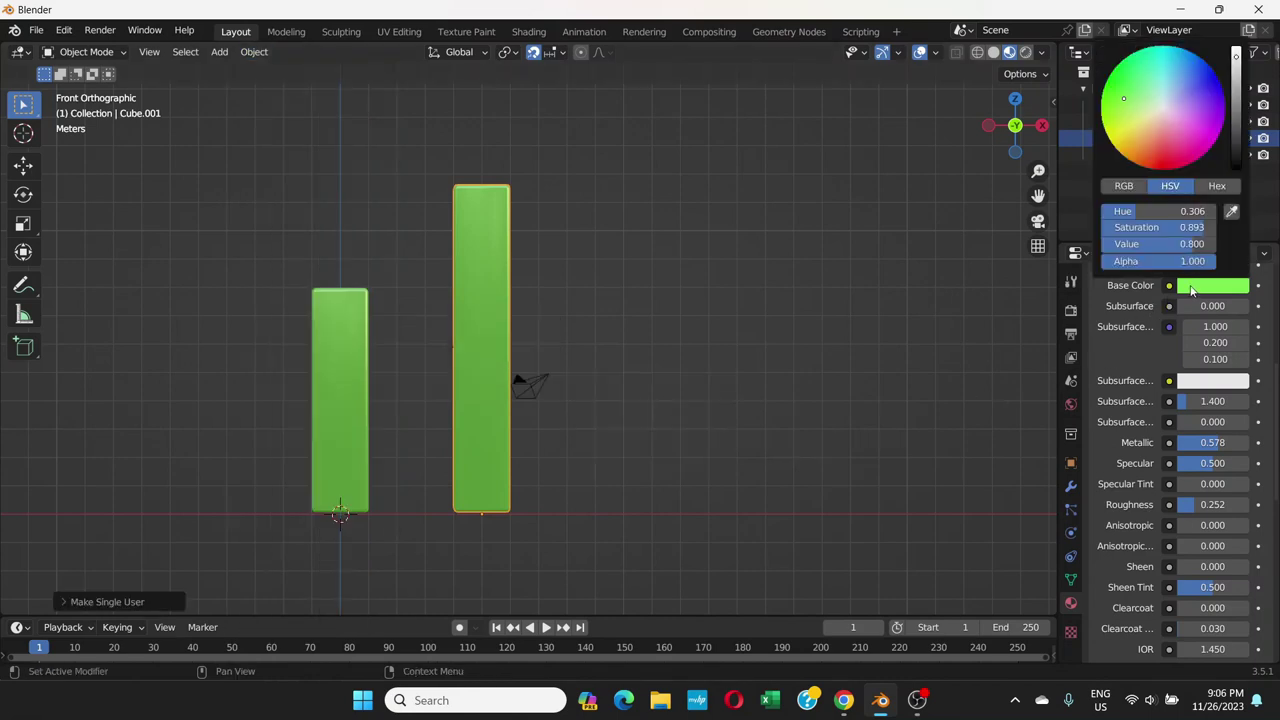
click(1133, 130)
drag(1130, 117, 1160, 146)
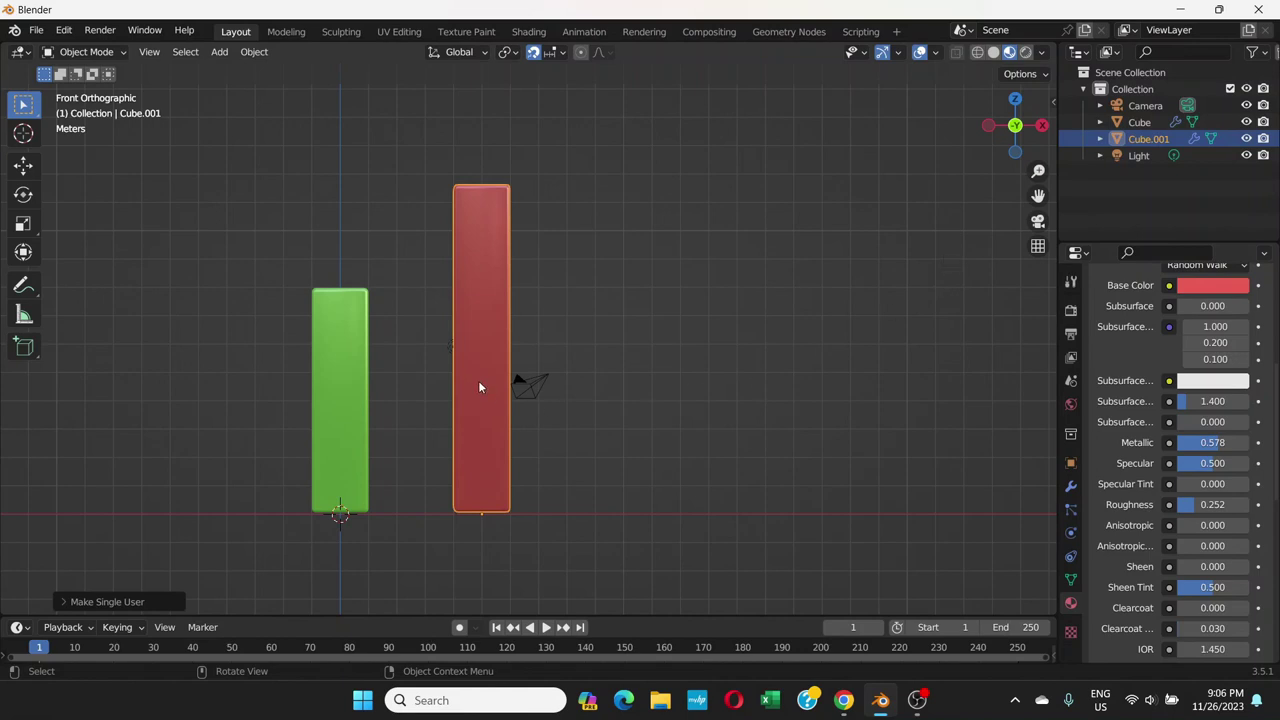
key(shift+d)
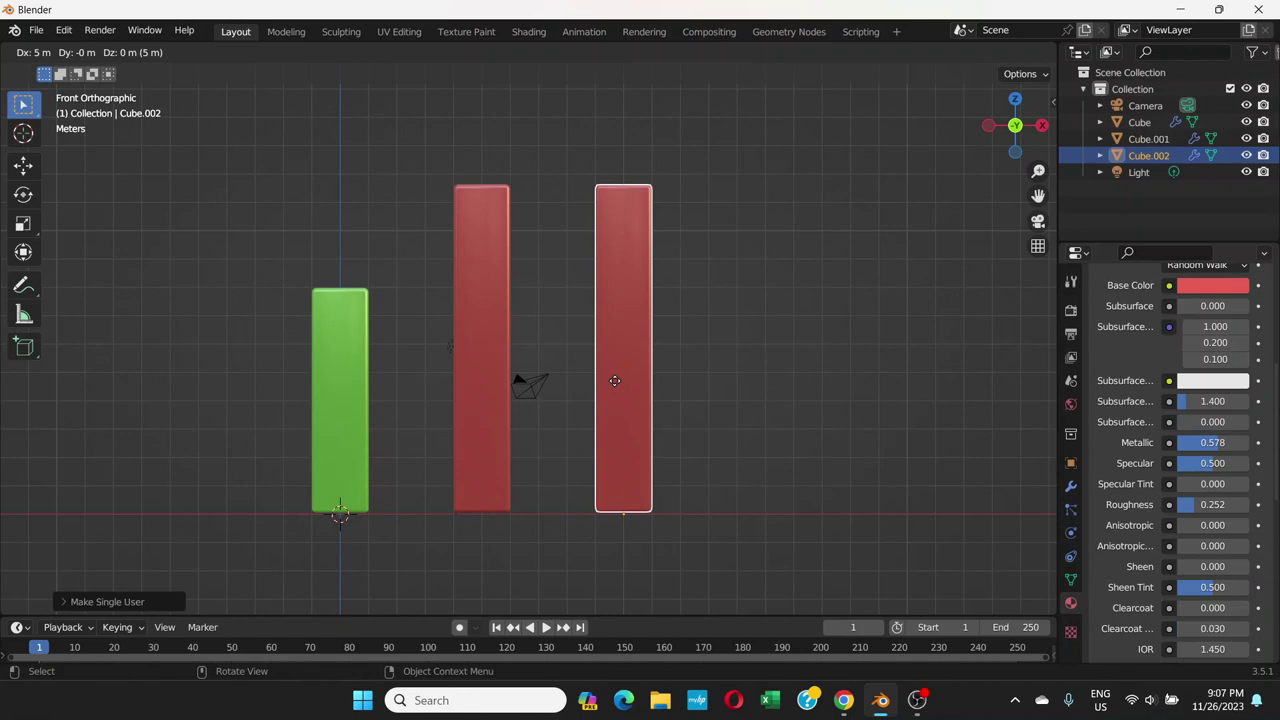
- Place the red copy 5 m to the right and stretch it taller along Z
click(614, 380)
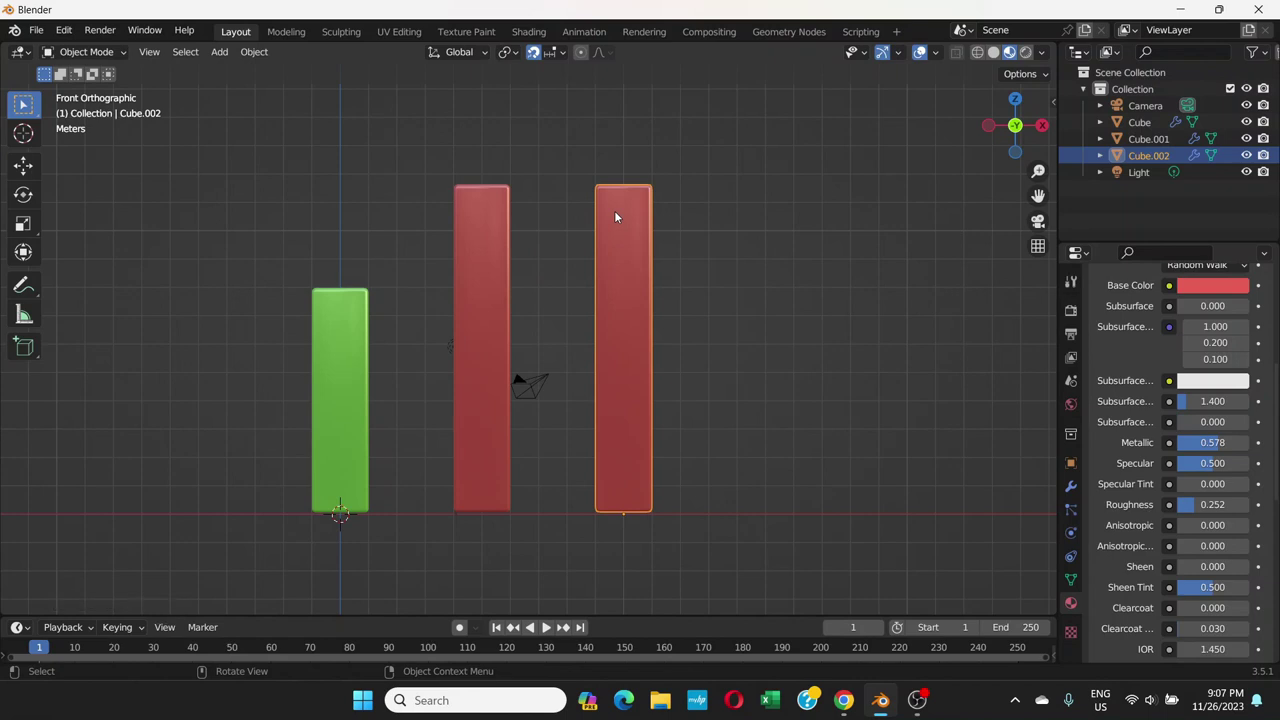
key(s)
key(z)
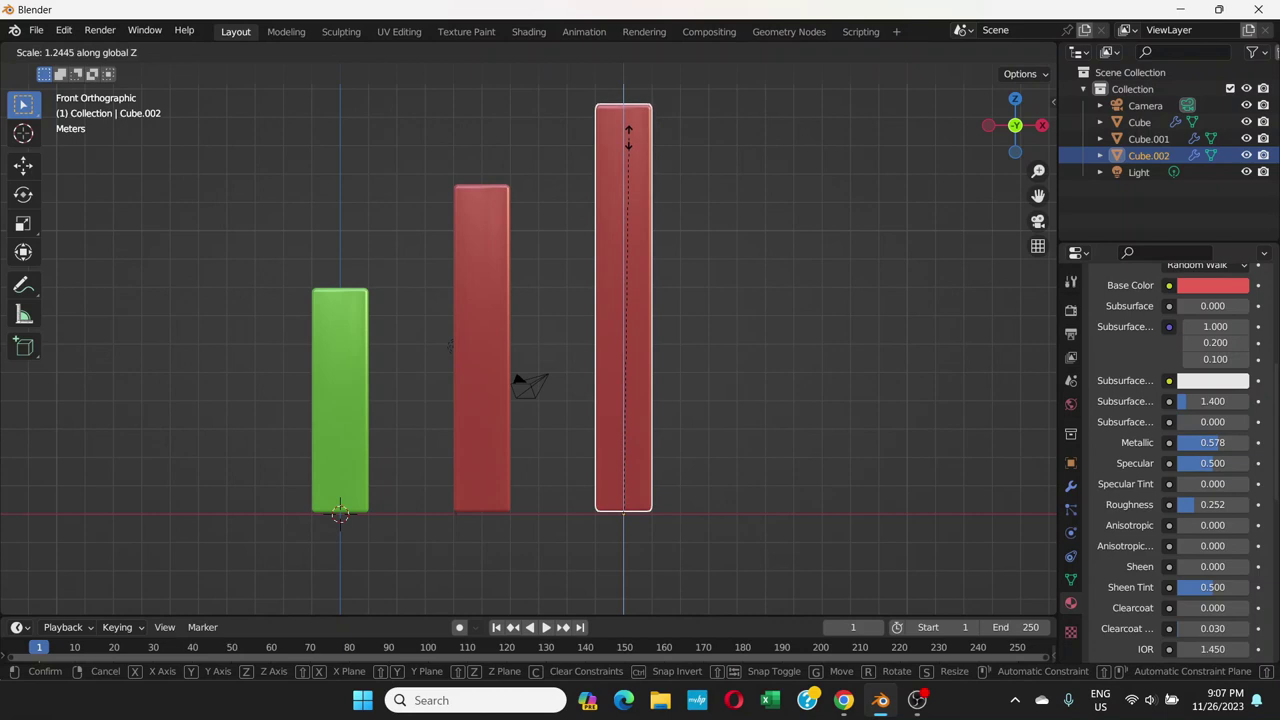
click(630, 130)
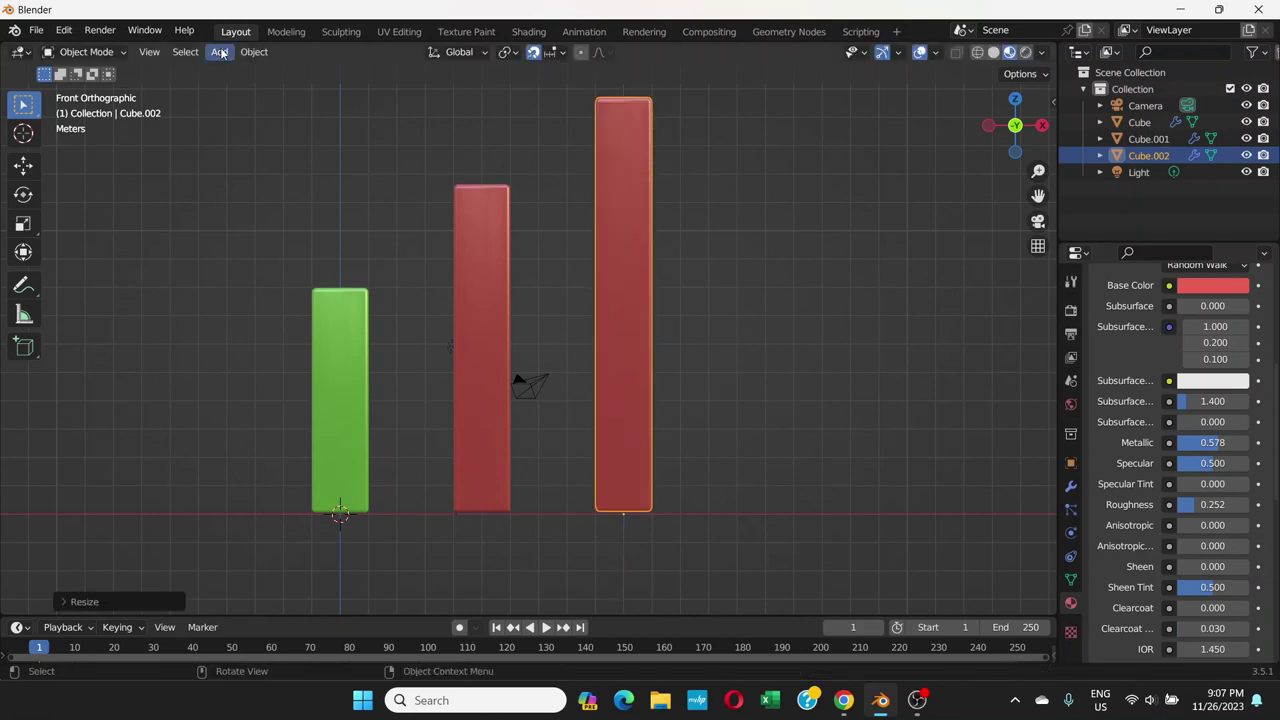
- Give the tallest bar Cube.002 its own material and colour it blue
click(254, 51)
mouse_move(331, 326)
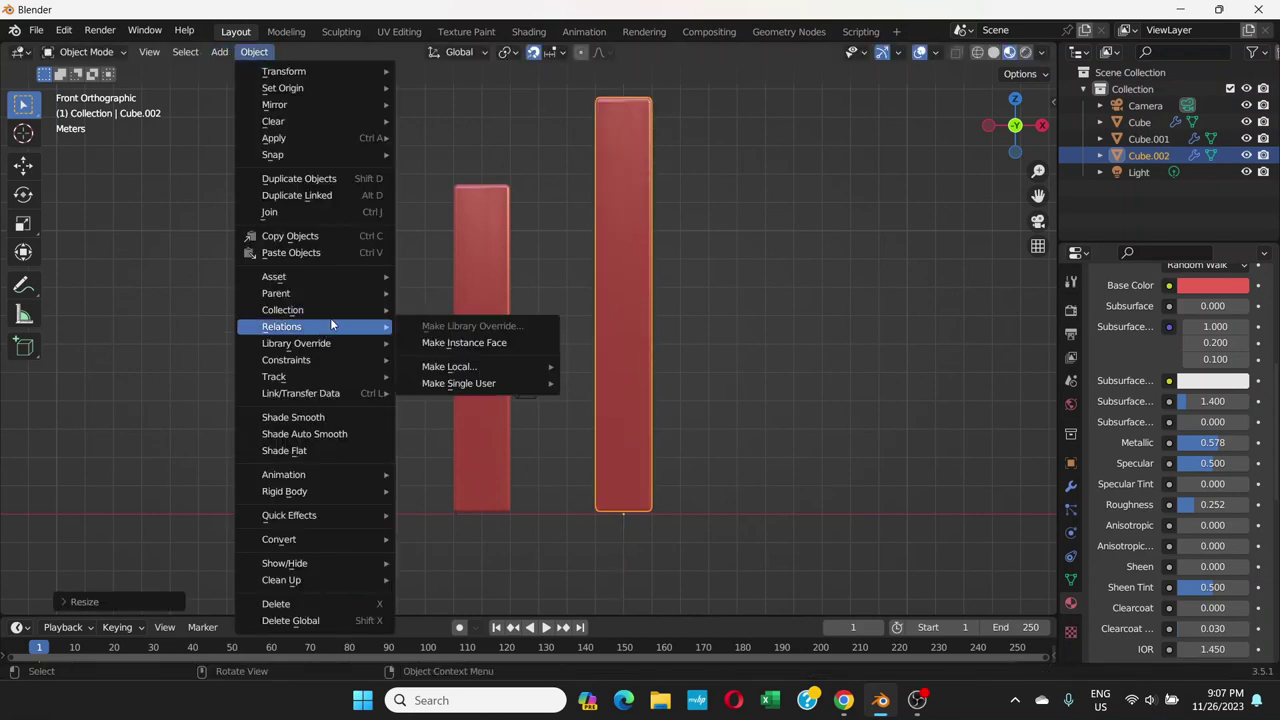
mouse_move(508, 386)
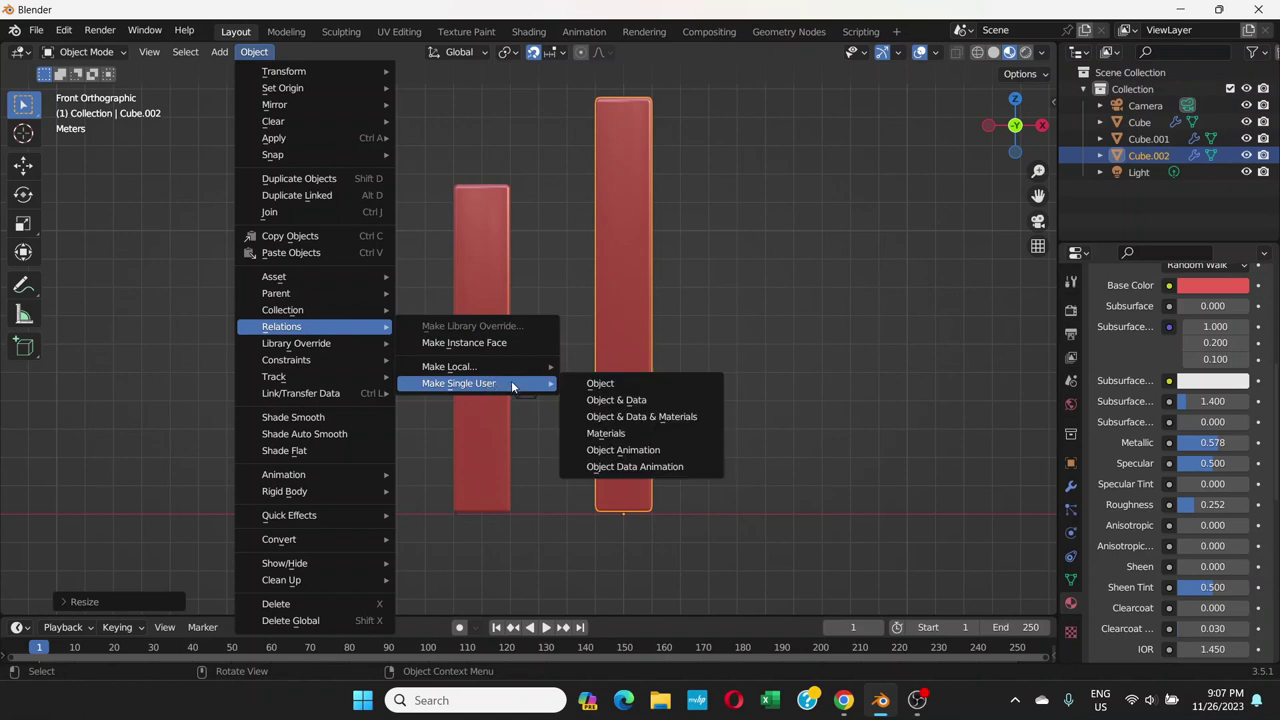
click(621, 416)
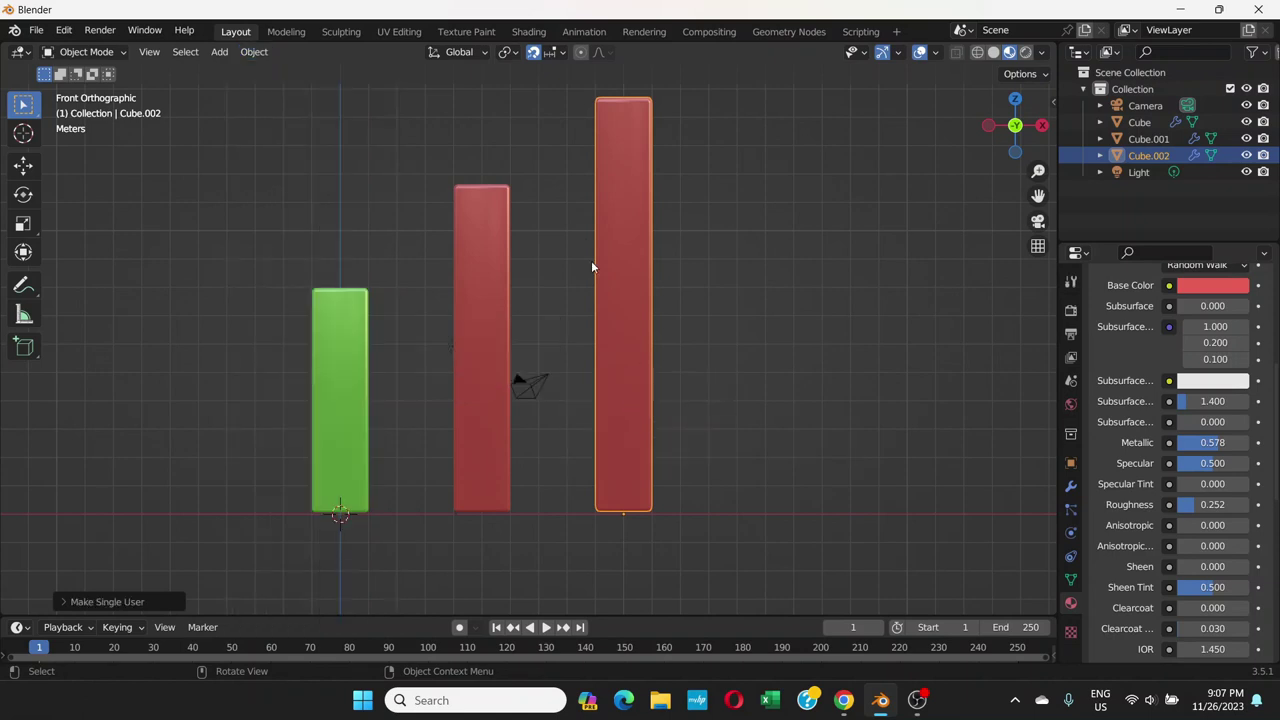
click(1230, 288)
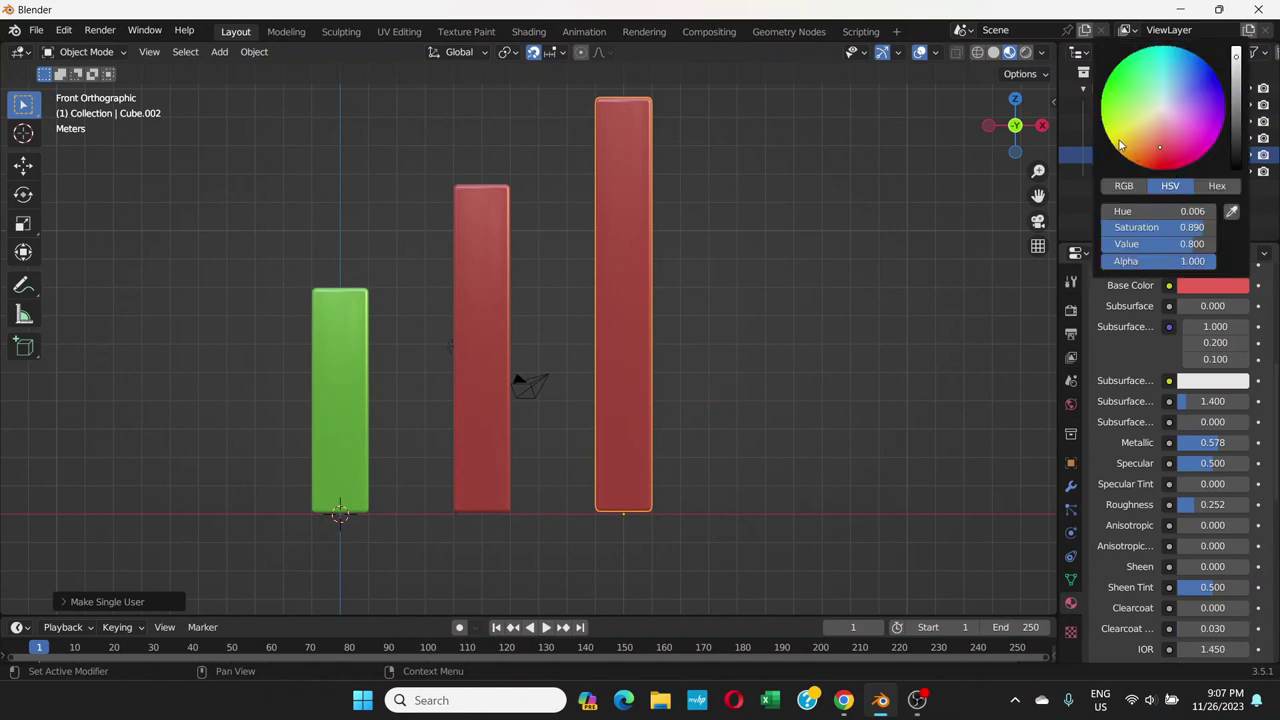
mouse_move(1150, 126)
mouse_down()
mouse_move(1177, 124)
mouse_move(1202, 76)
mouse_move(1191, 80)
mouse_up()
shift+middle_drag(642, 394, 506, 426)
- Duplicate the blue bar 5 m to the right and stretch the copy taller along Z
key(shift+d)
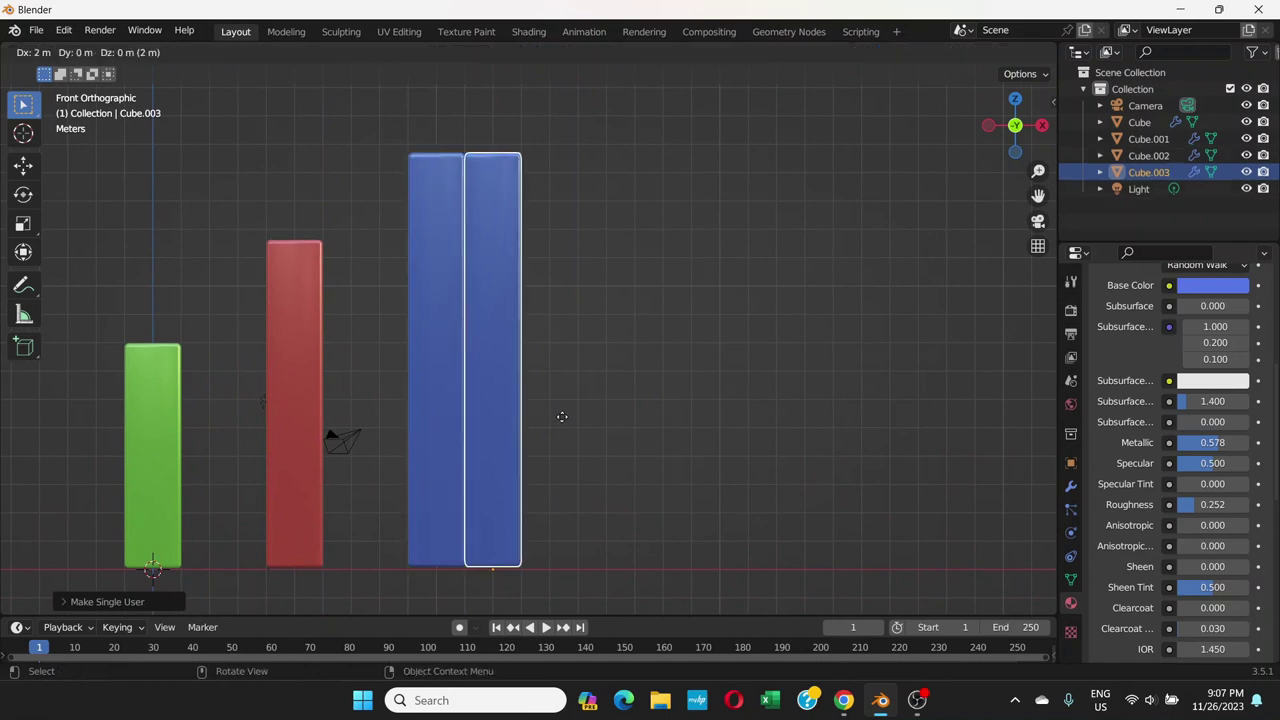
click(654, 421)
key(s)
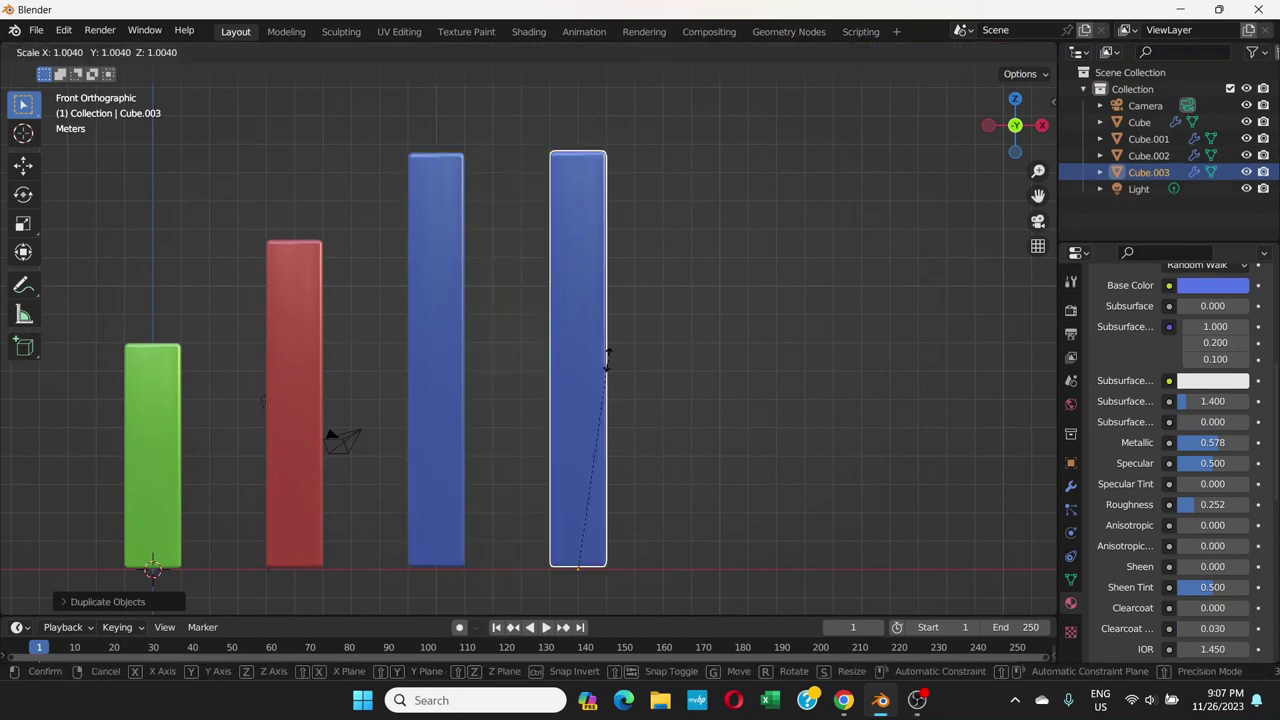
key(z)
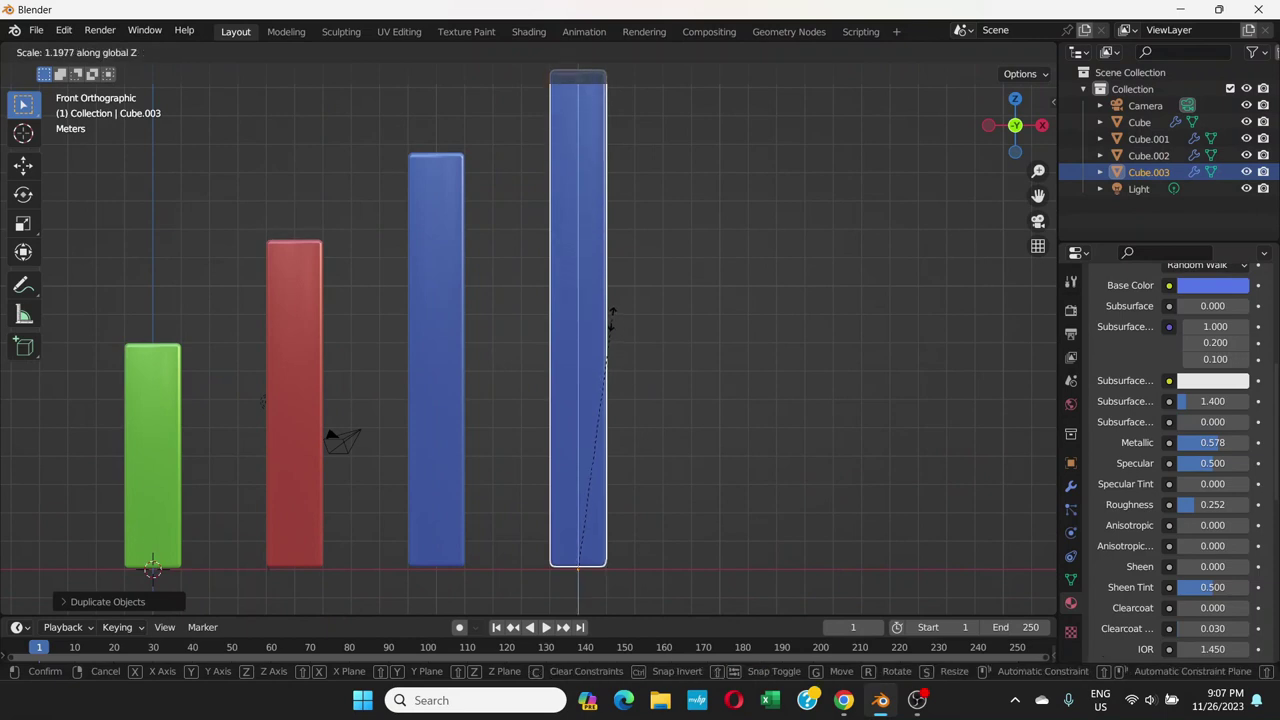
click(614, 313)
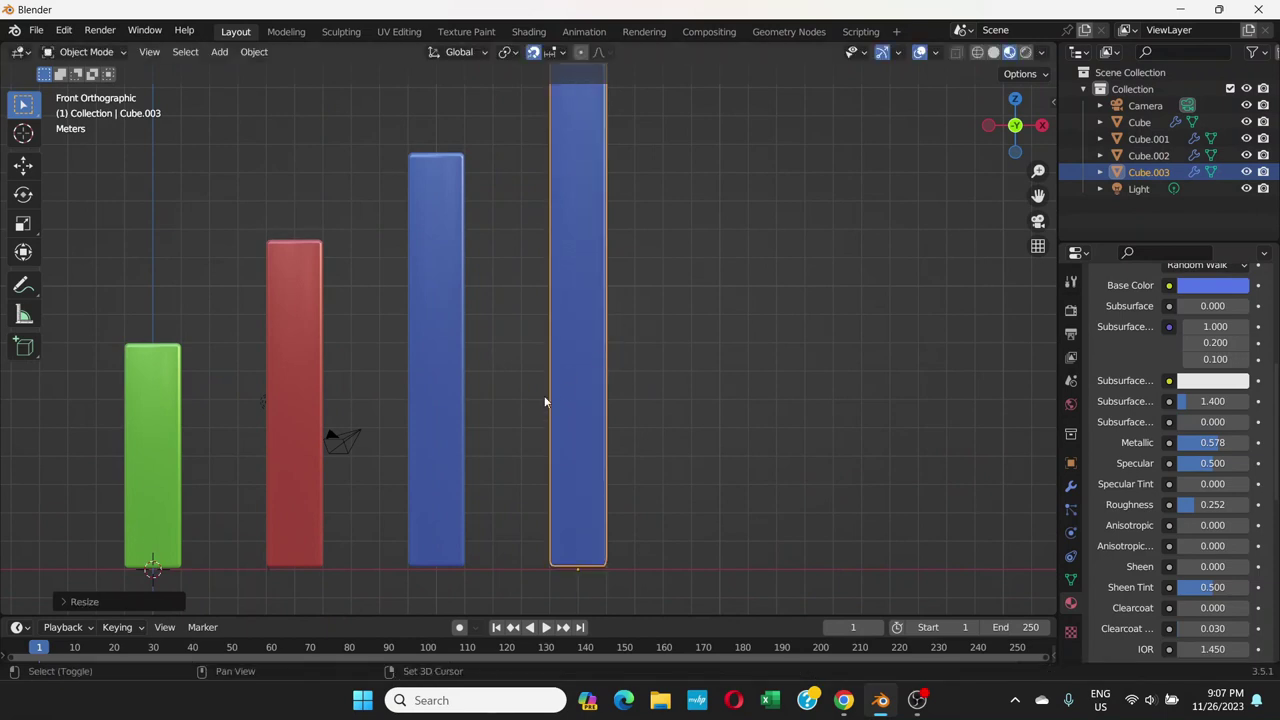
shift+middle_drag(544, 401, 517, 358)
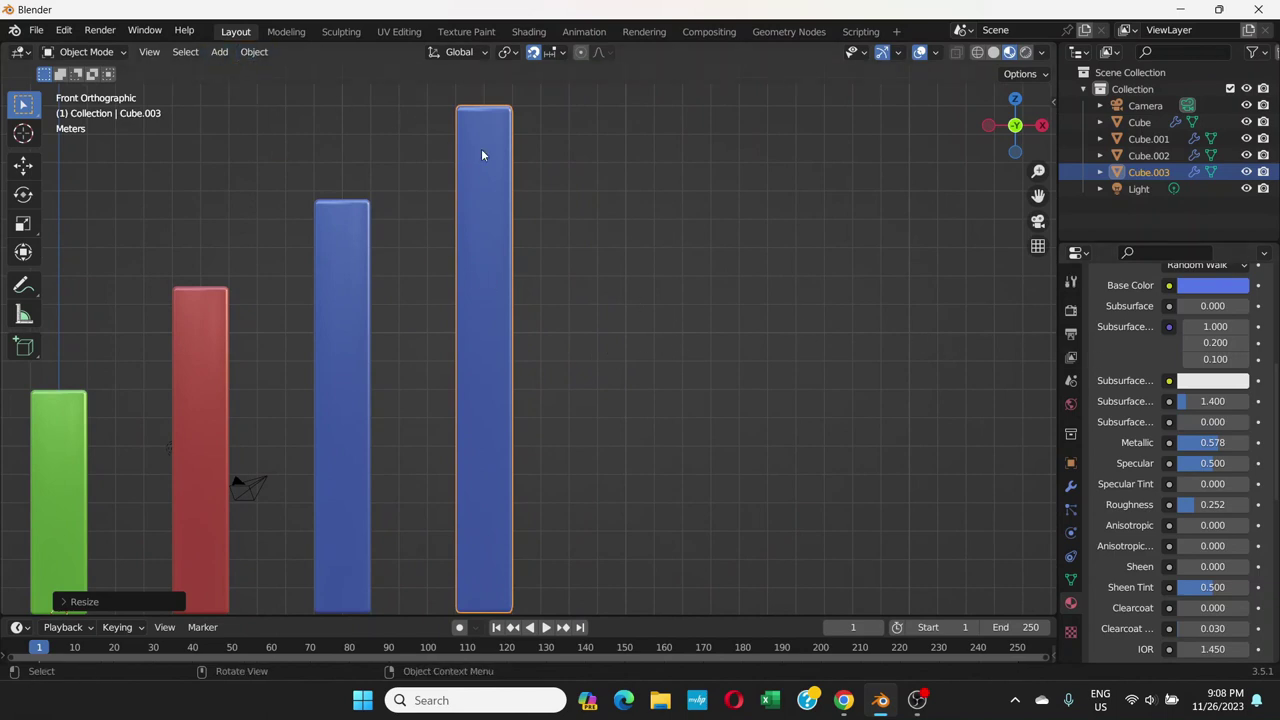
- Apply the scale on both the new tallest bar and the blue bar
key(ctrl+a)
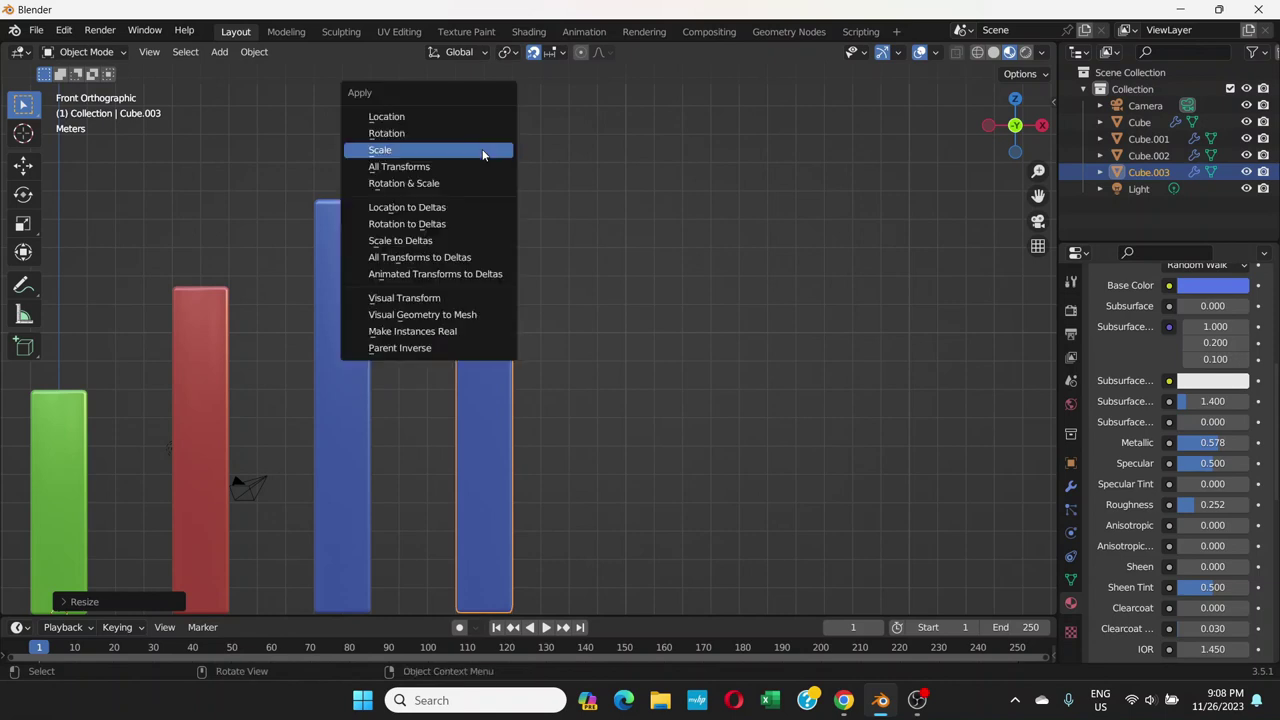
click(482, 150)
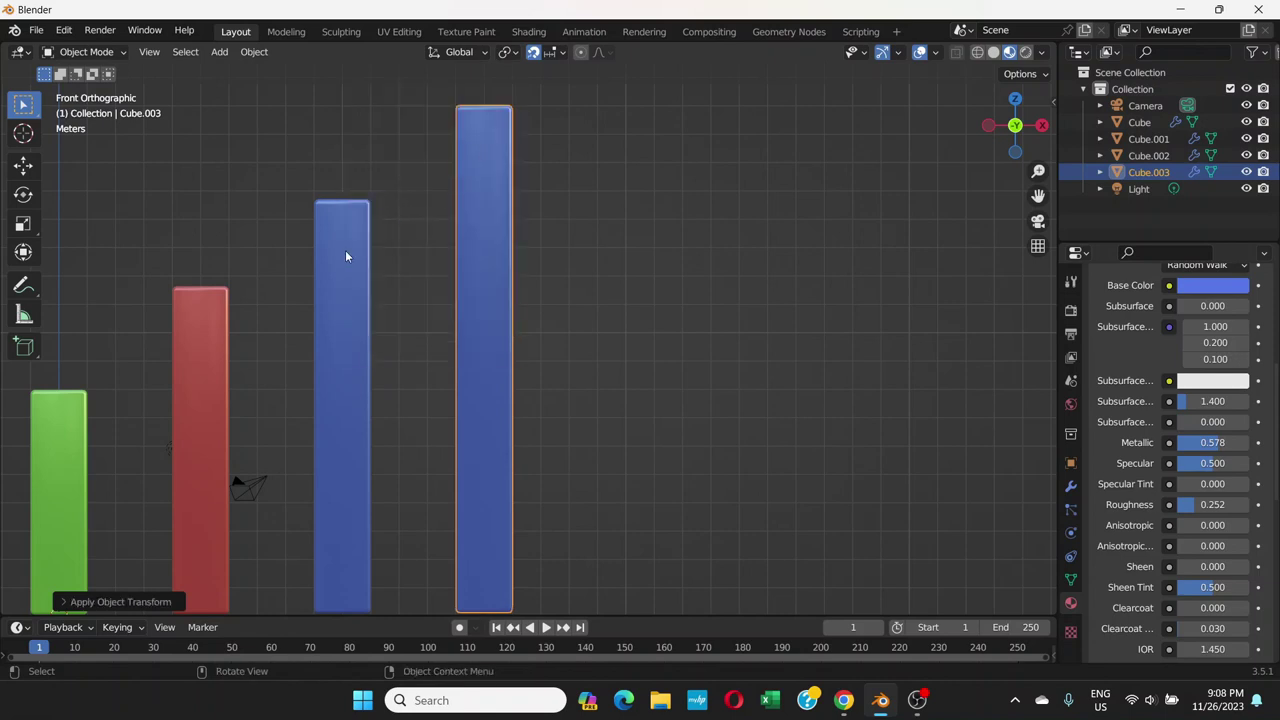
click(345, 255)
key(ctrl+a)
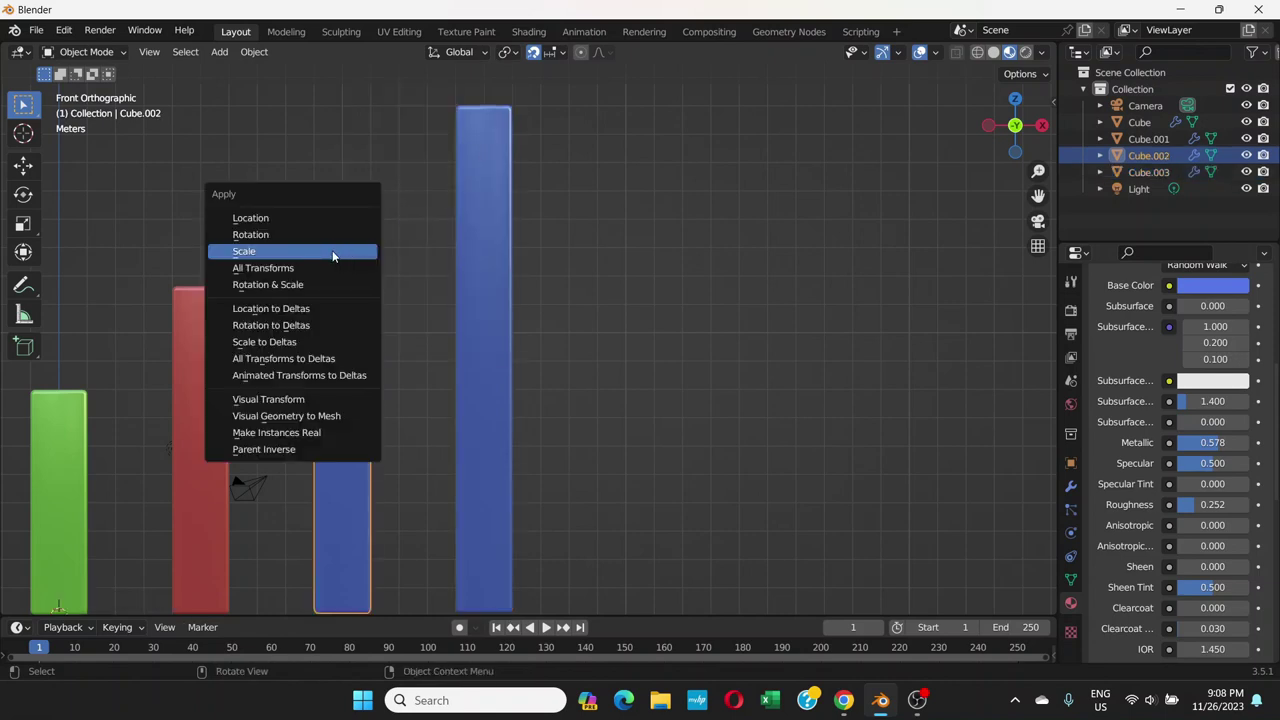
click(332, 252)
shift+middle_drag(483, 195, 492, 276)
click(494, 267)
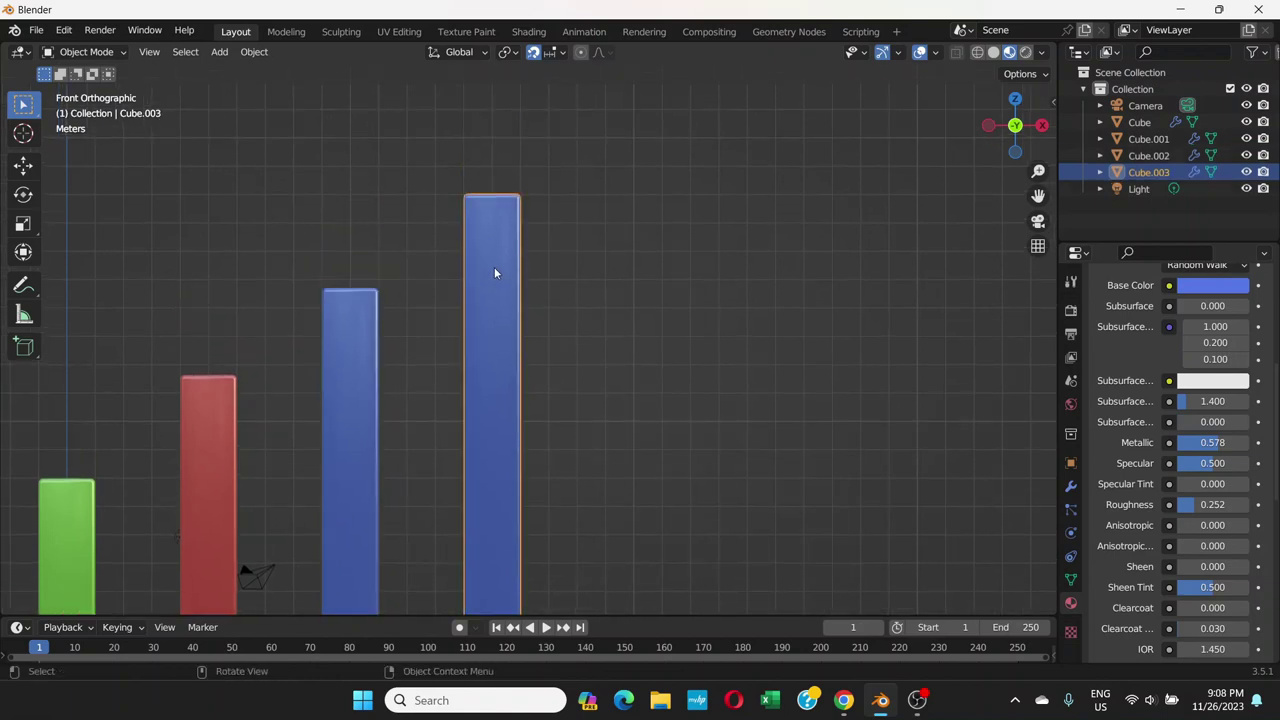
- Make Cube.003 single-user and colour it magenta (Hue 0.900, Saturation 0.953)
click(254, 52)
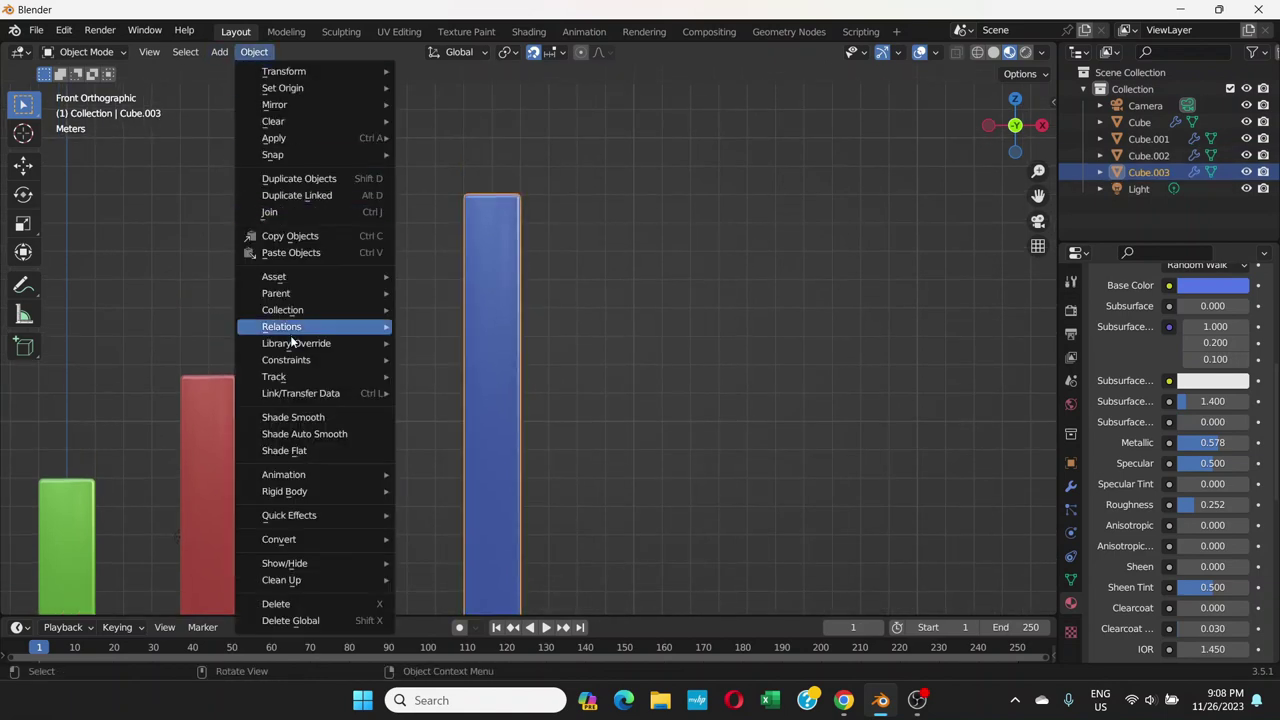
mouse_move(303, 330)
mouse_move(490, 384)
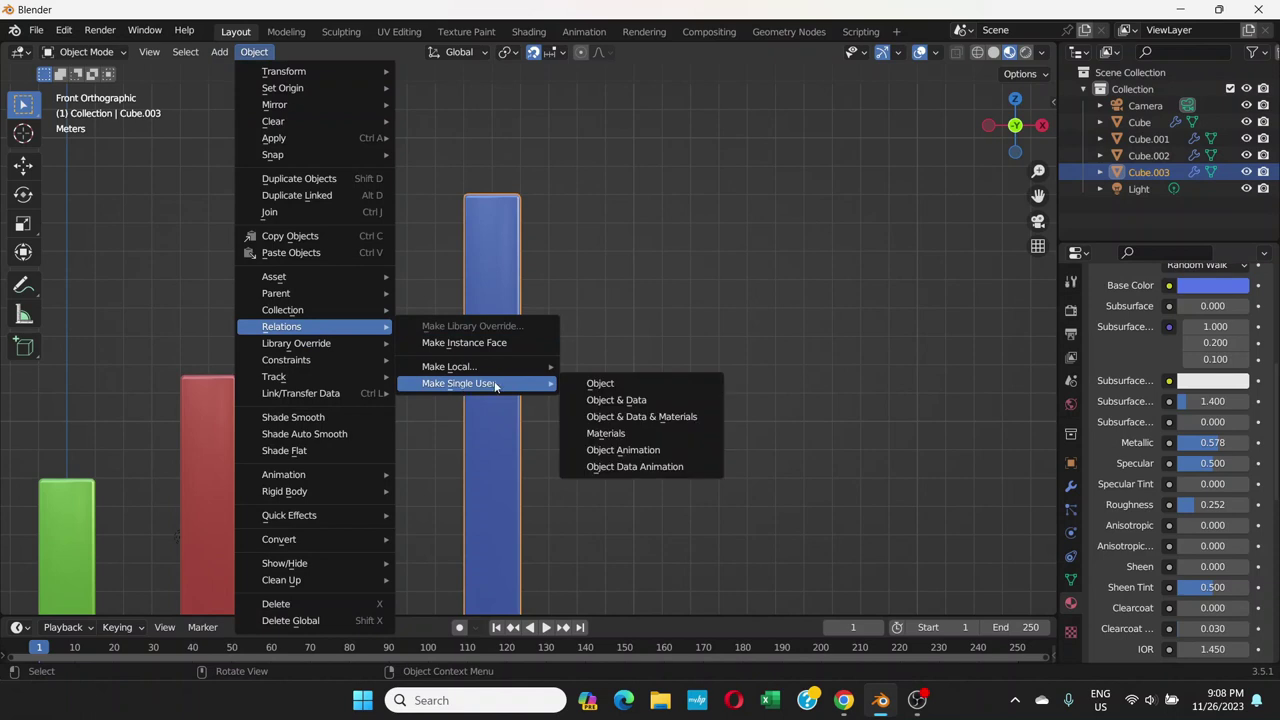
click(621, 420)
click(1205, 288)
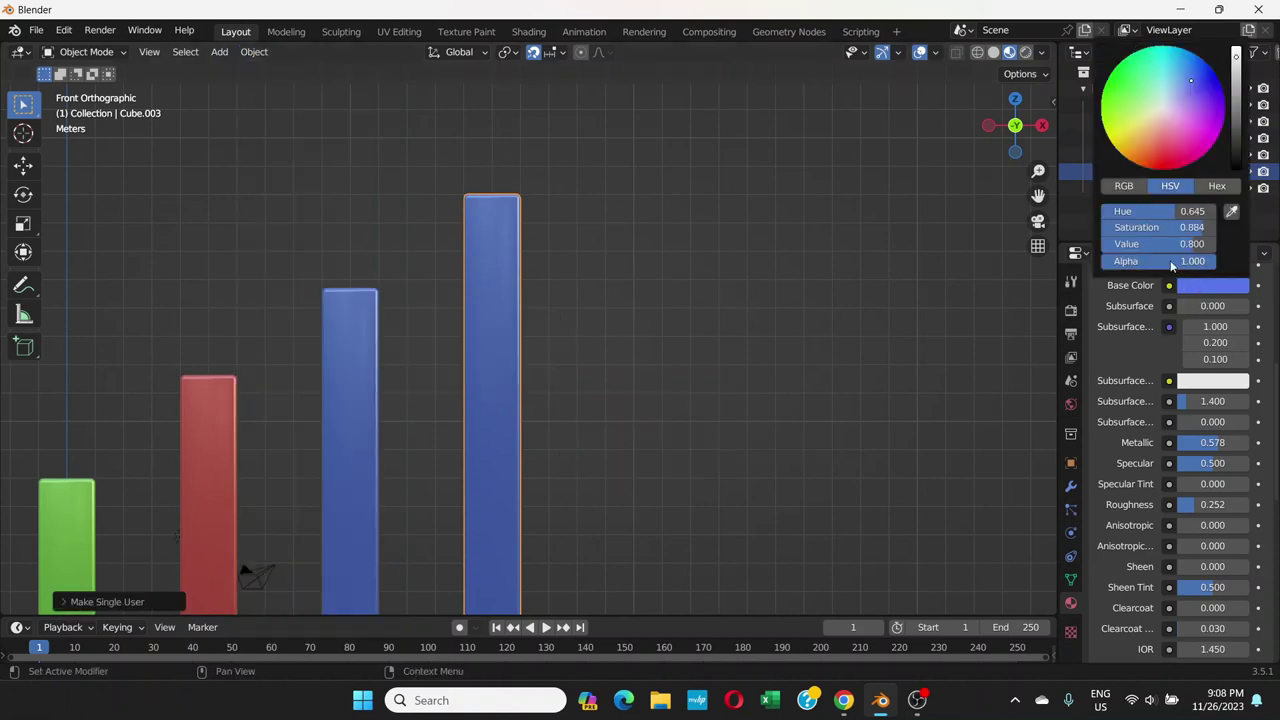
drag(1188, 150, 1193, 150)
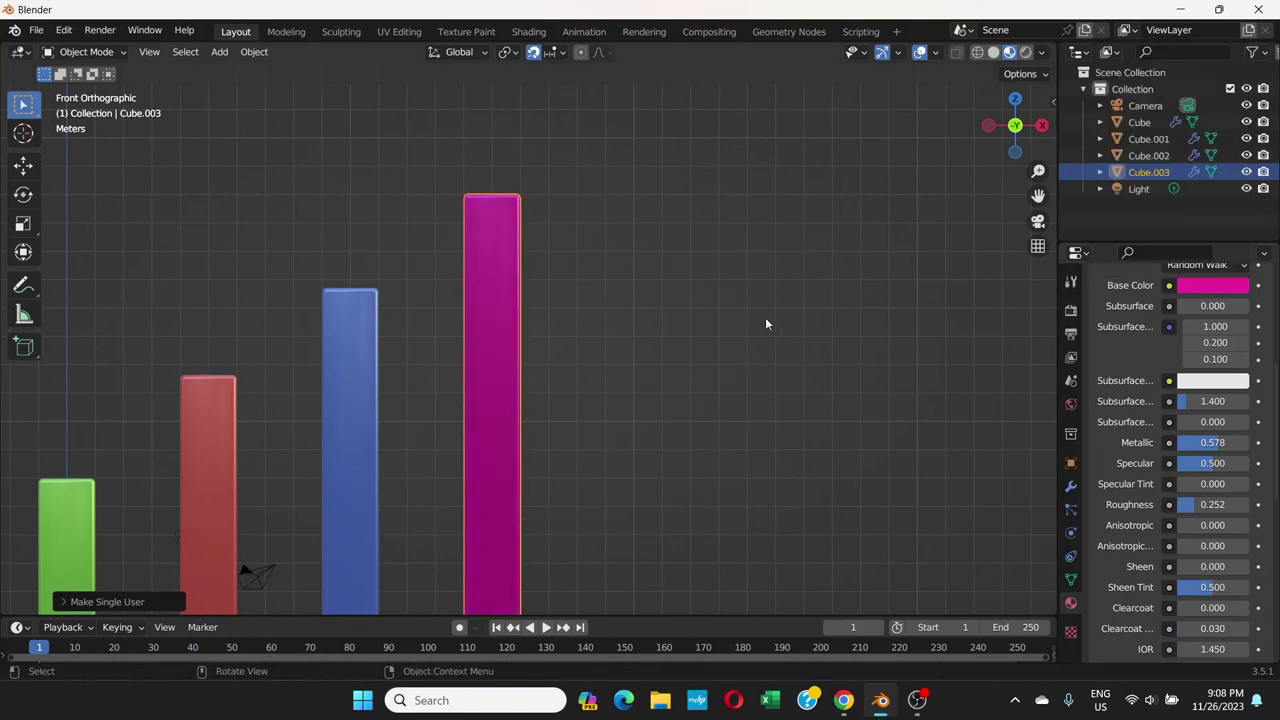
- Duplicate the magenta bar and place the copy 5 m to its right
click(668, 336)
shift+middle_drag(668, 336, 728, 210)
scroll(646, 288, down, 2)
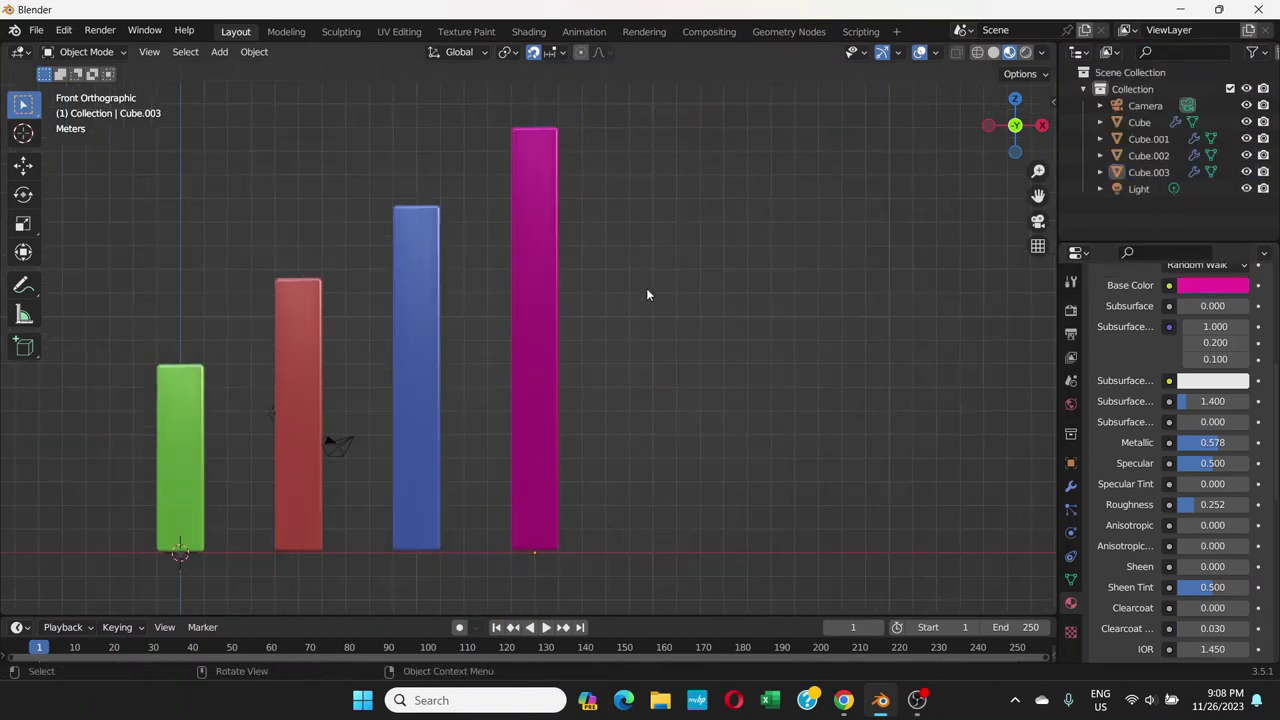
click(529, 352)
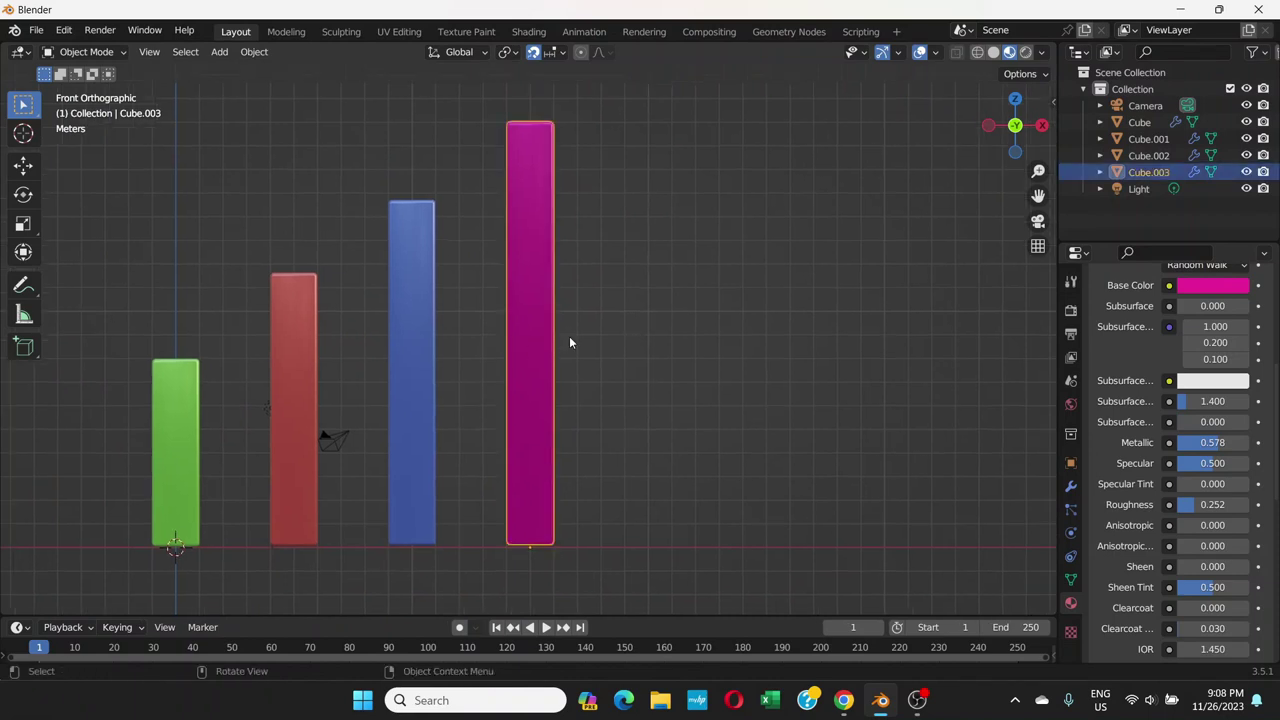
key(shift+d)
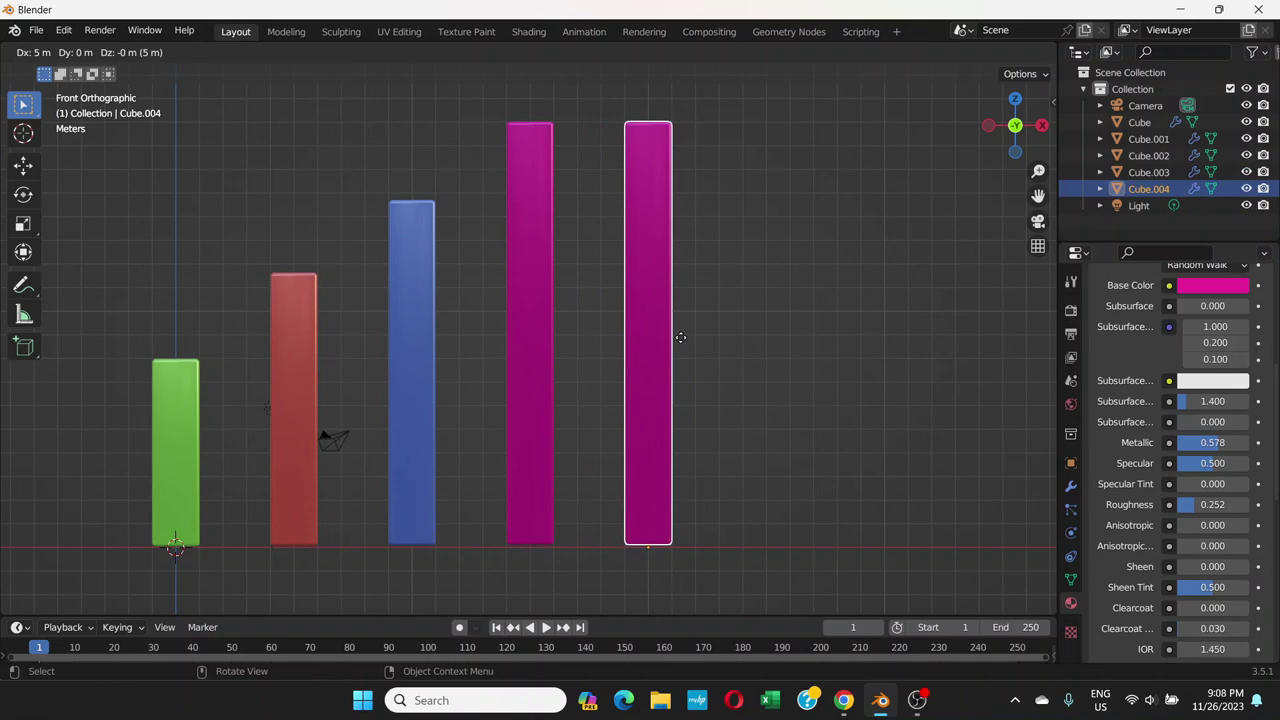
click(680, 337)
shift+middle_drag(680, 336, 541, 466)
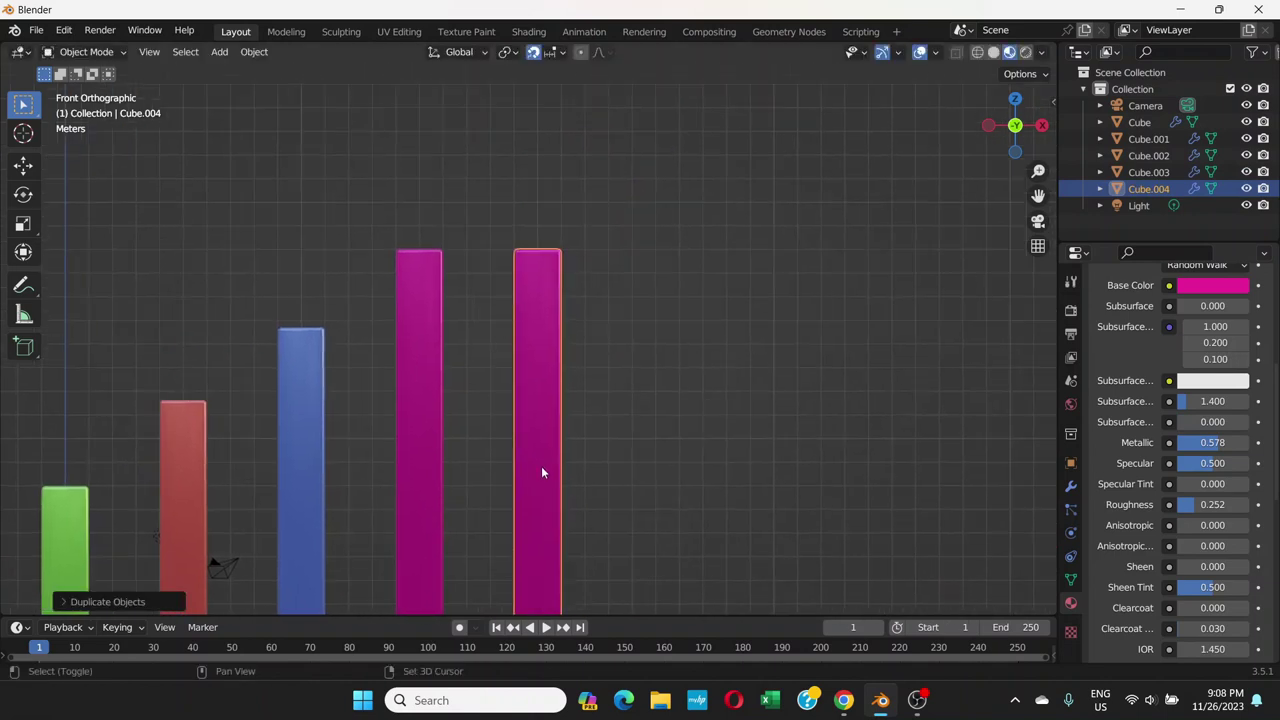
- Stretch the new bar taller along Z, redoing the height once after an undo
key(s)
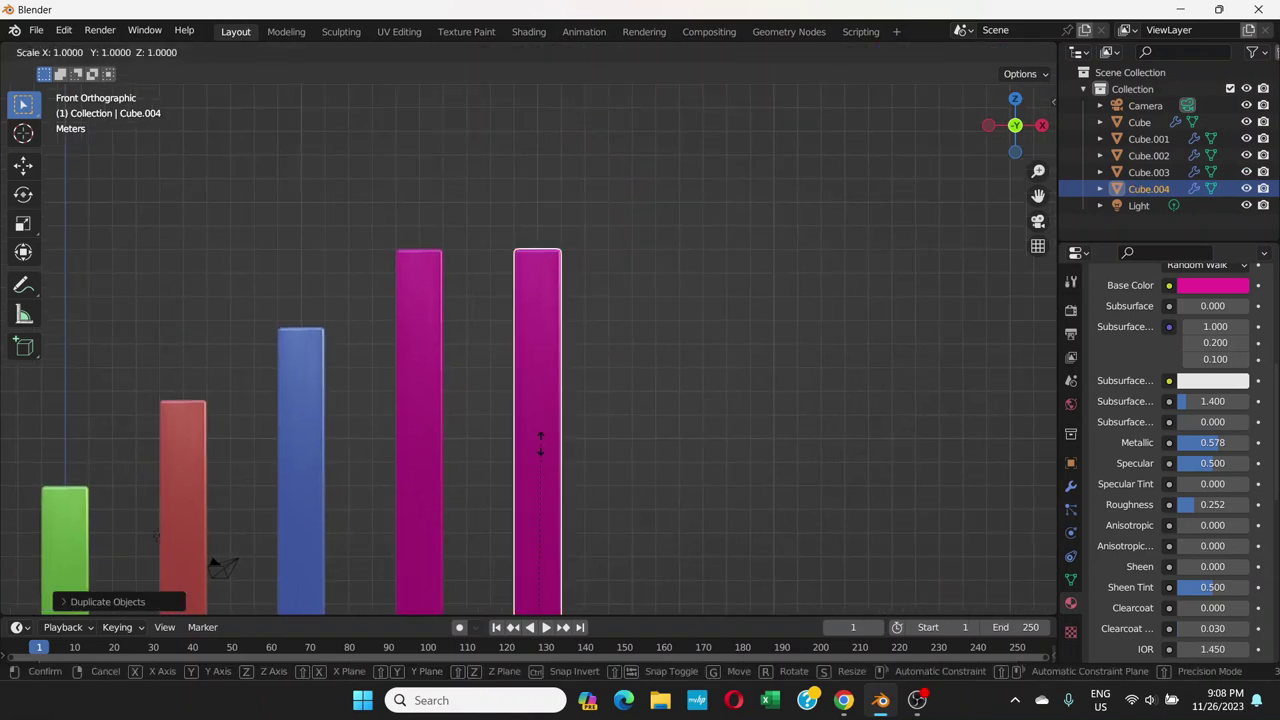
key(z)
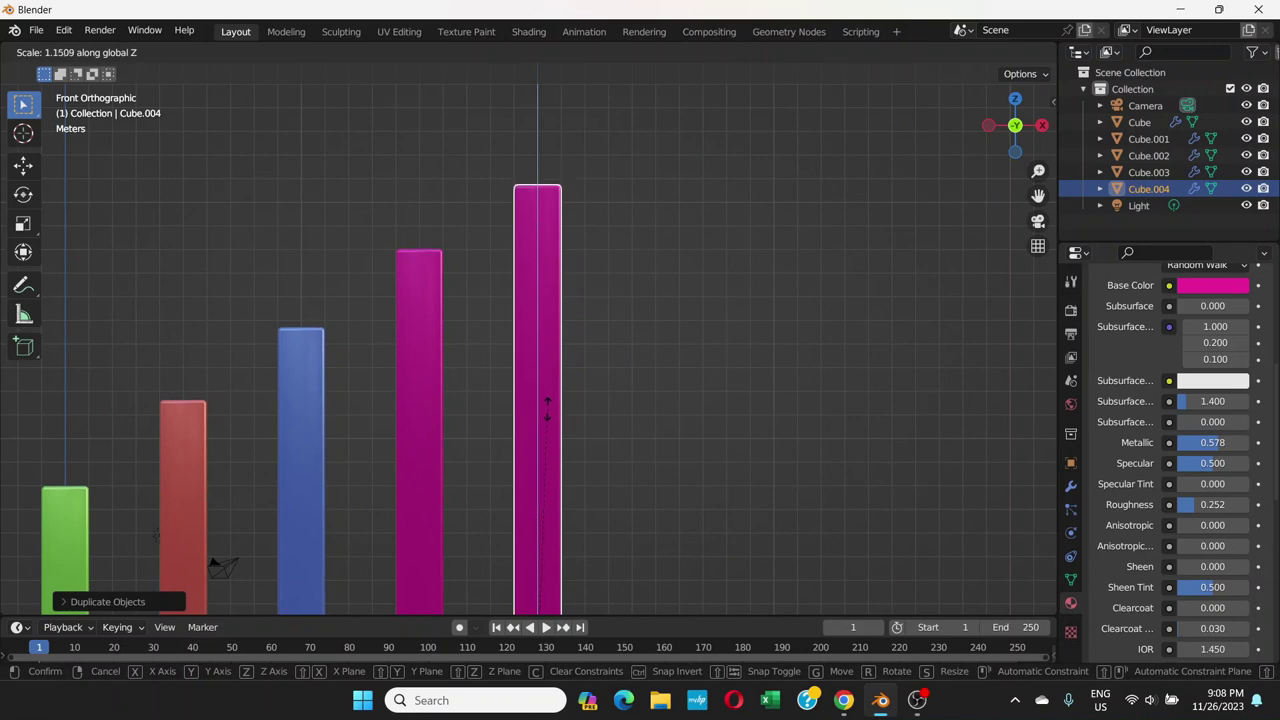
click(547, 408)
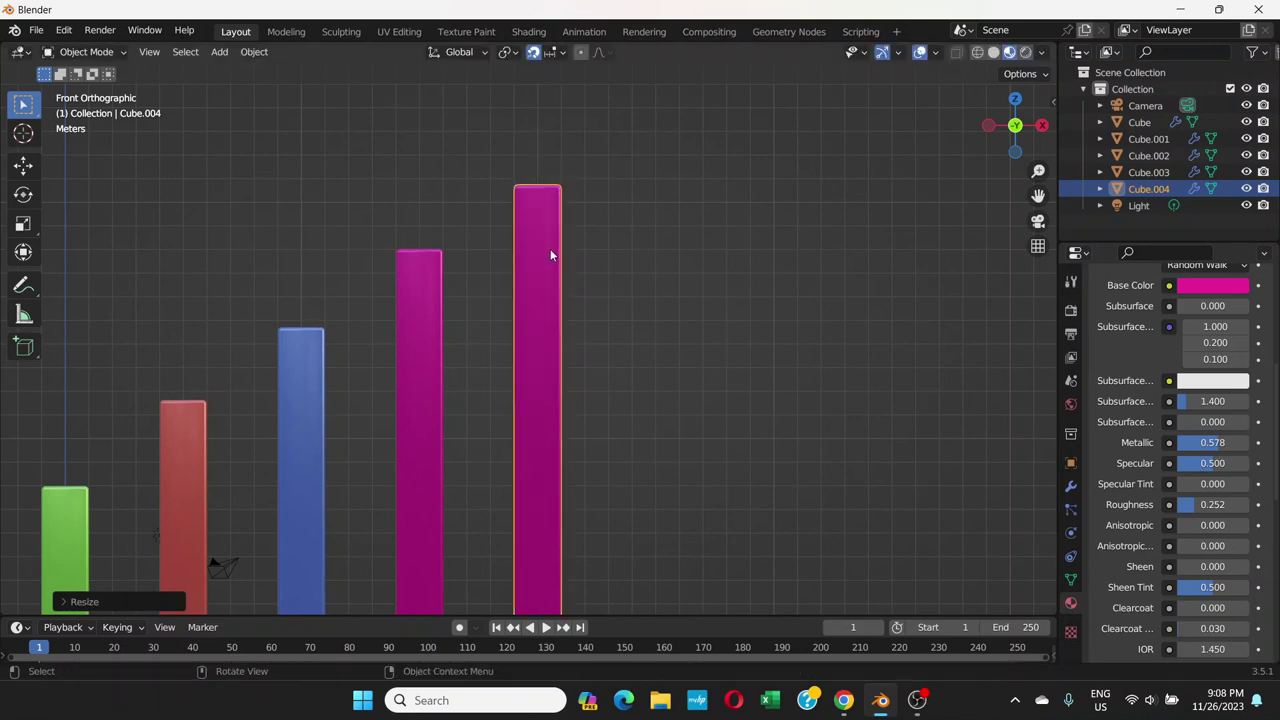
key(ctrl+z)
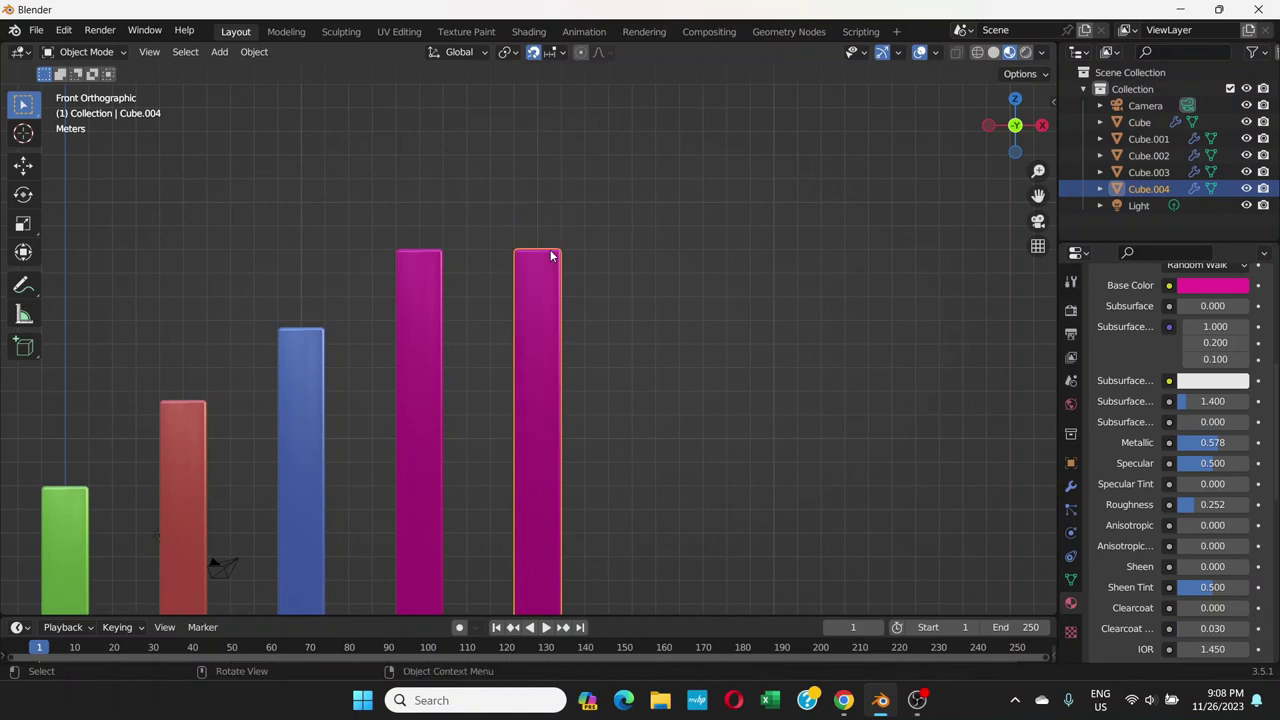
key(s)
key(z)
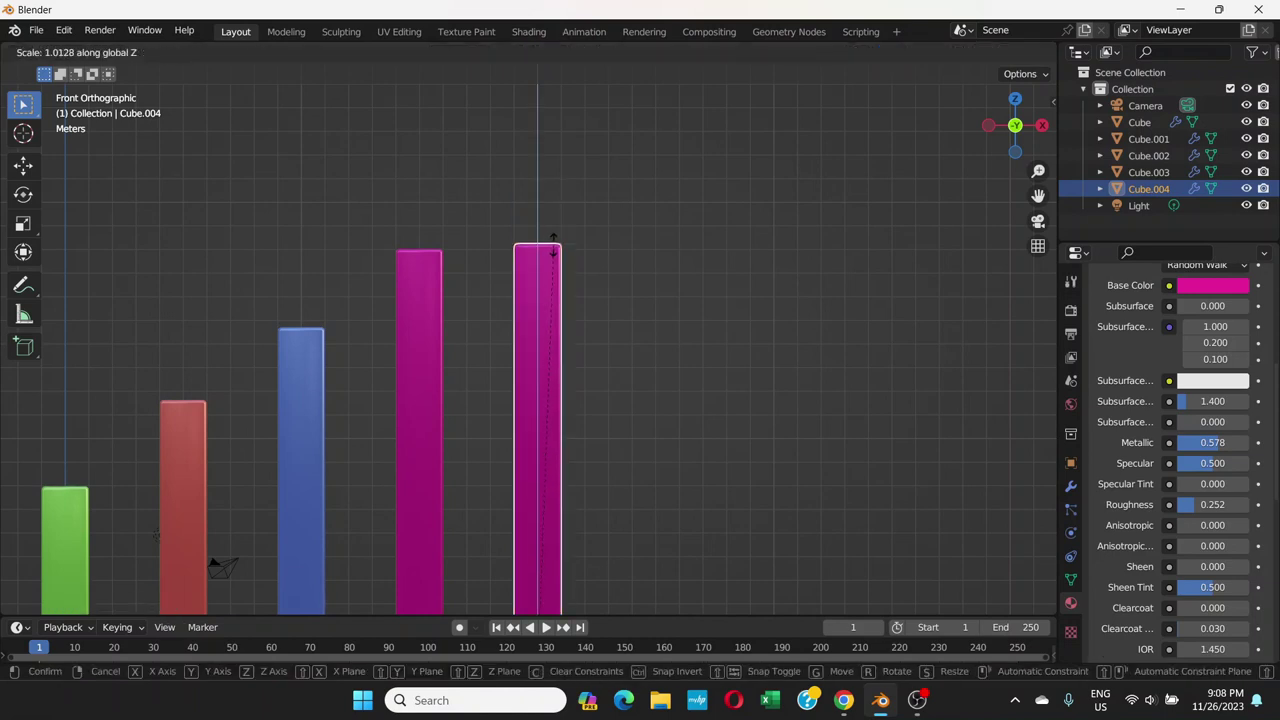
click(559, 238)
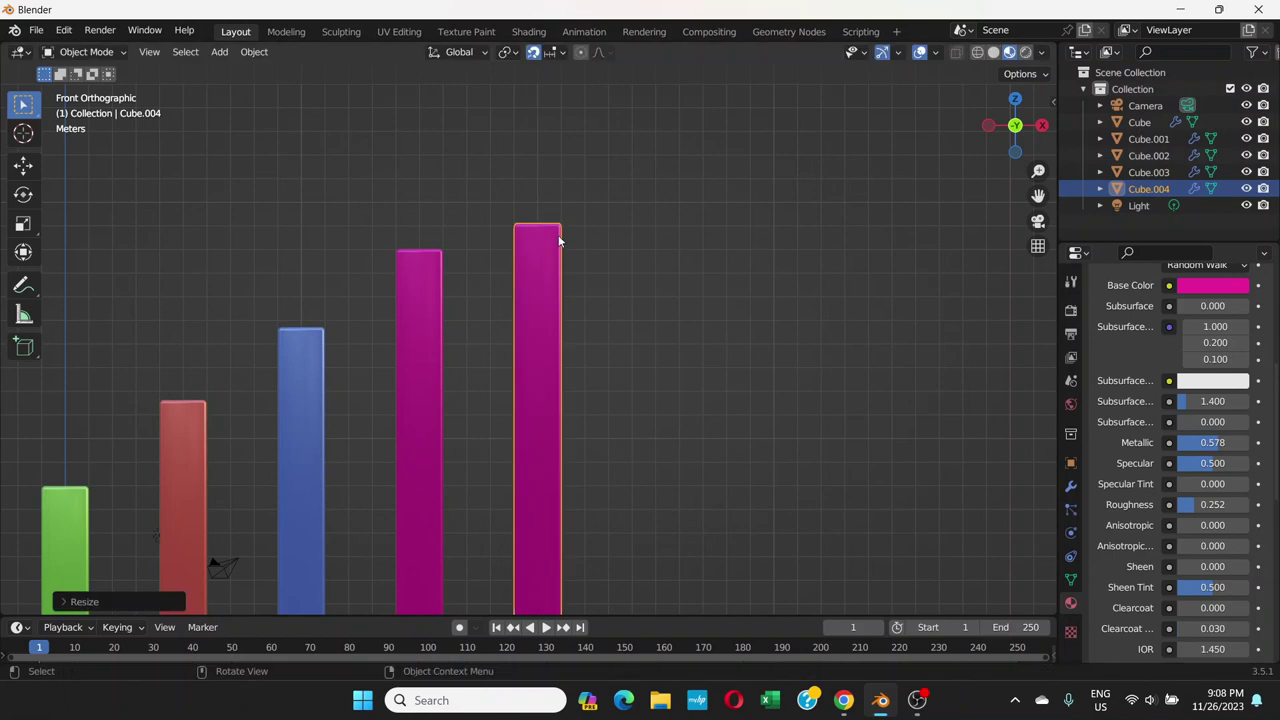
shift+middle_drag(538, 292, 582, 249)
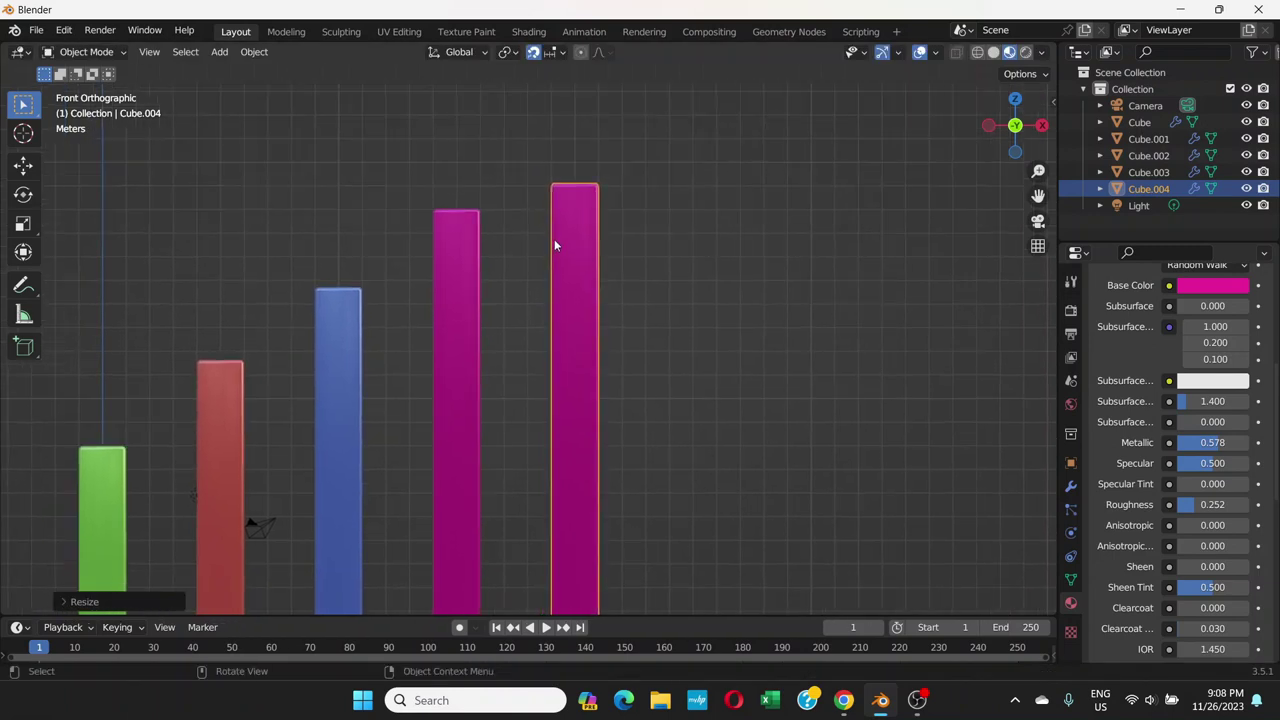
- Give Cube.004 its own material, coloured golden-orange (Hue 0.081, Saturation 0.882, Value 0.800)
click(252, 52)
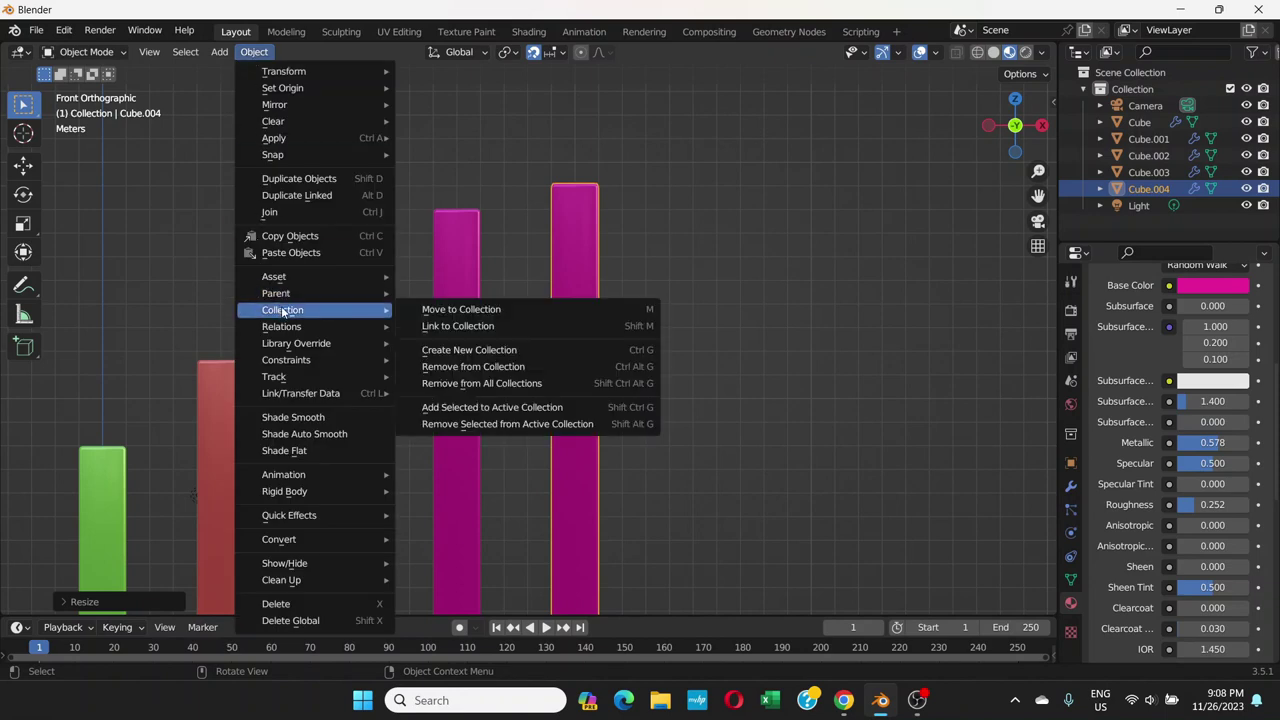
mouse_move(284, 300)
mouse_move(290, 326)
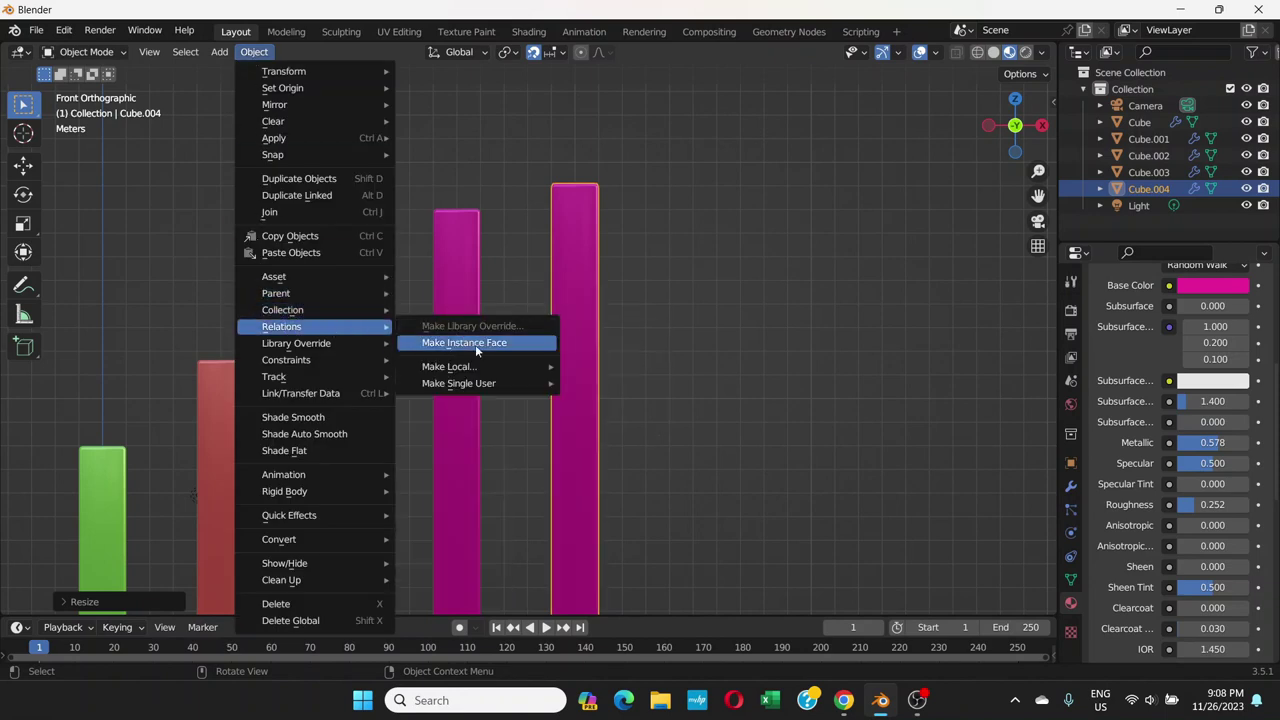
mouse_move(479, 384)
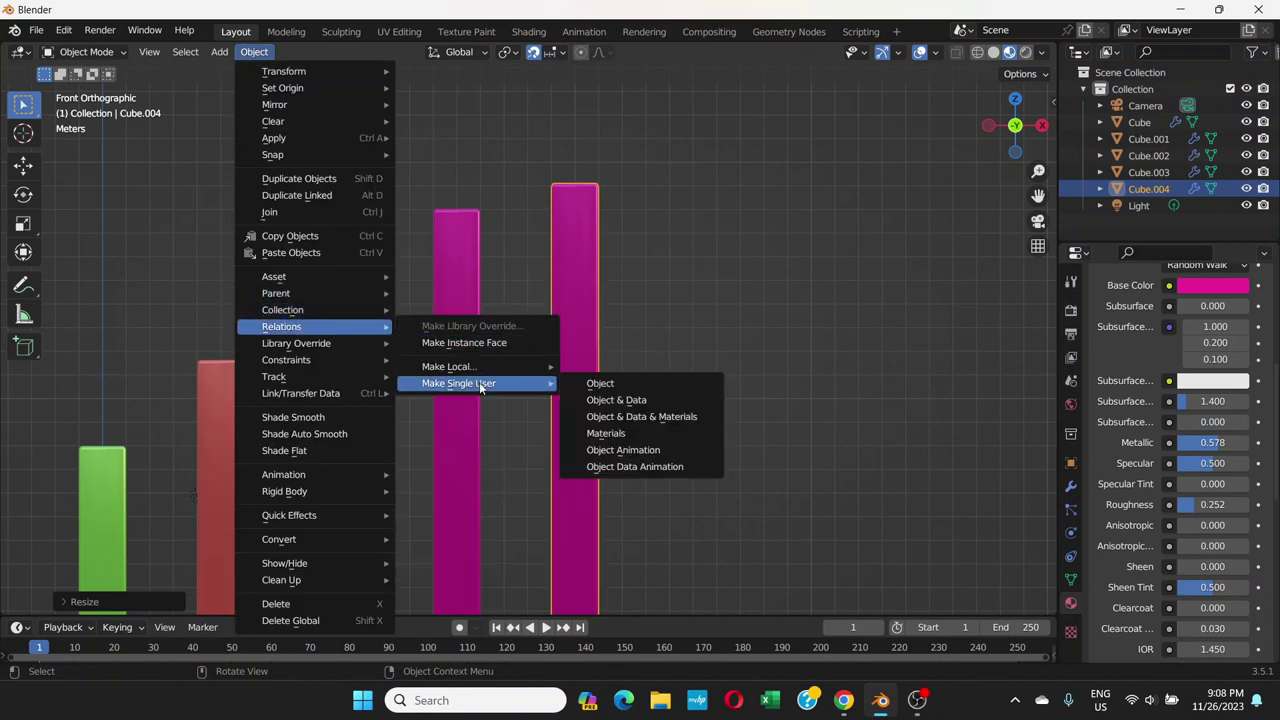
click(620, 417)
click(1204, 286)
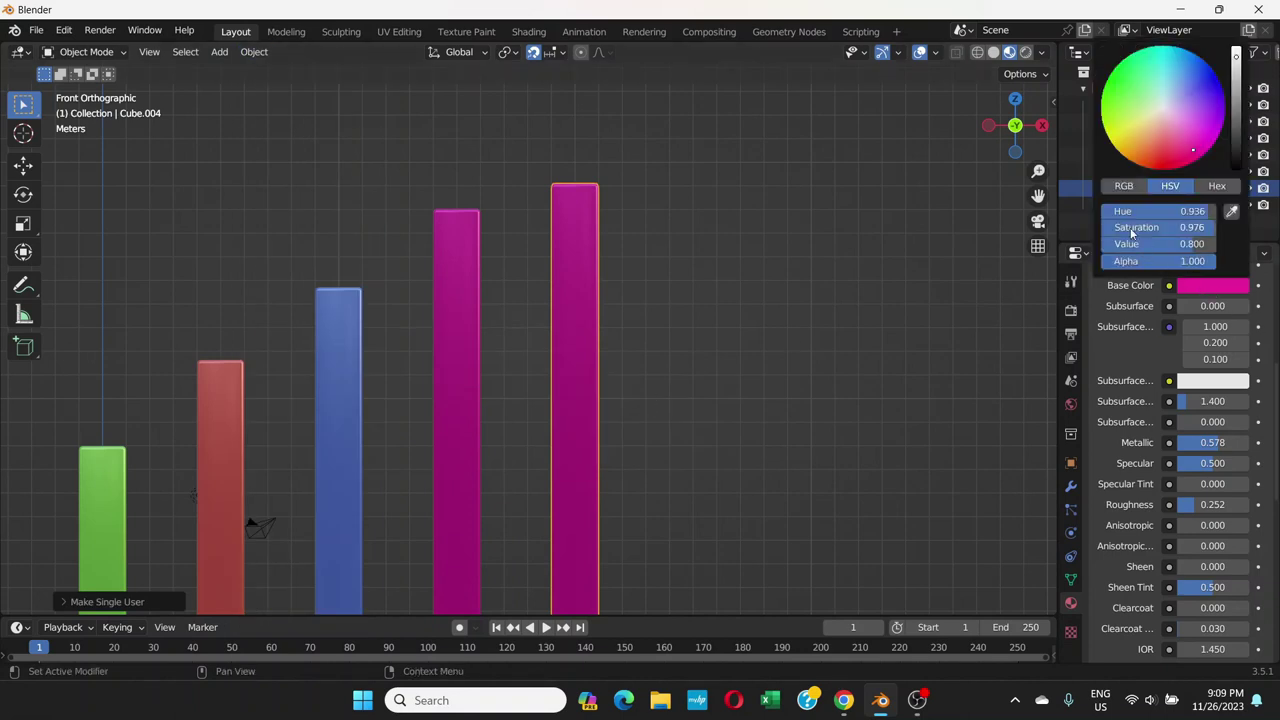
drag(1135, 145, 1140, 140)
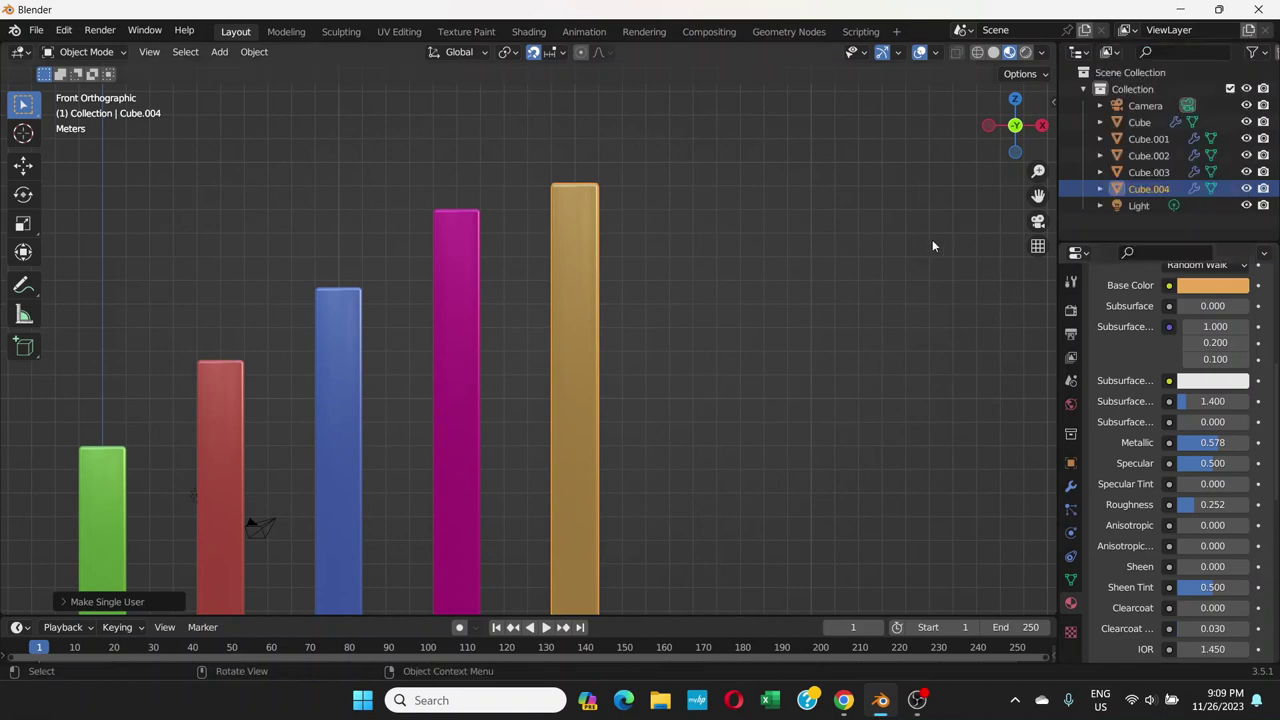
- Orbit into User Perspective and zoom out to view all five coloured pillars
scroll(645, 335, down, 1)
middle_drag(645, 344, 610, 367)
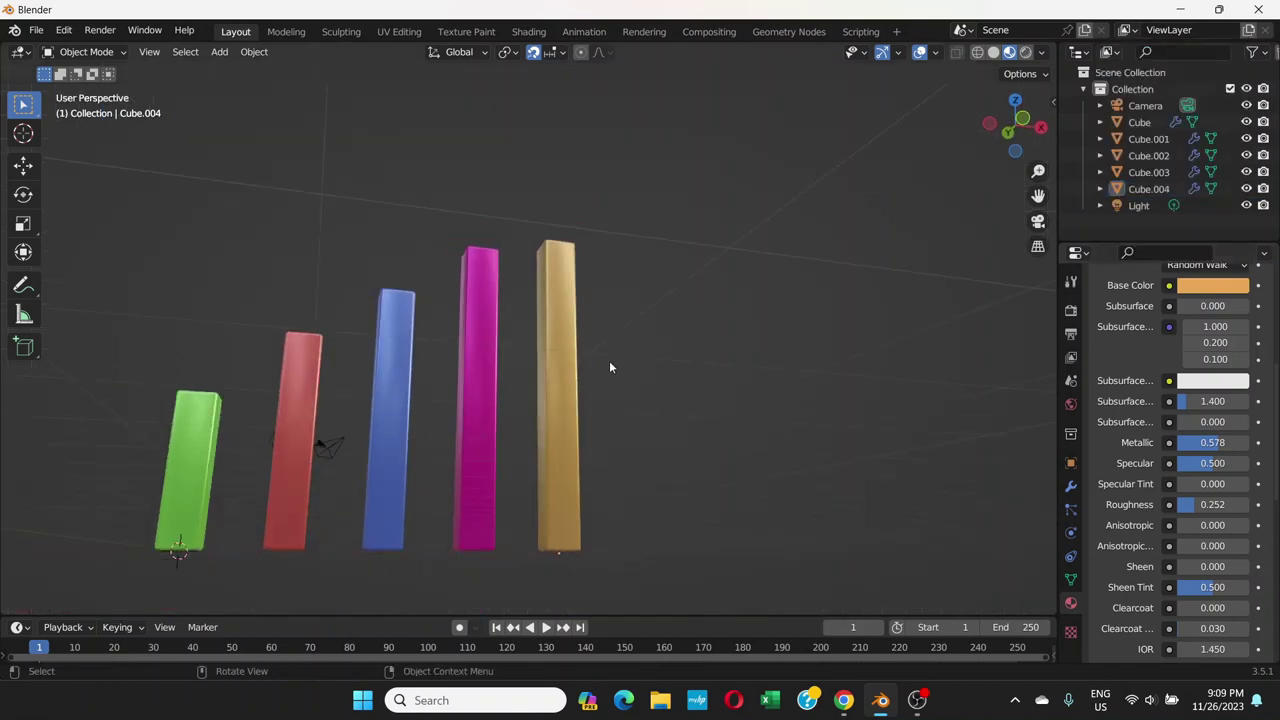
middle_drag(617, 457, 697, 400)
middle_drag(454, 397, 575, 413)
scroll(488, 369, up, 1)
scroll(621, 405, down, 5)
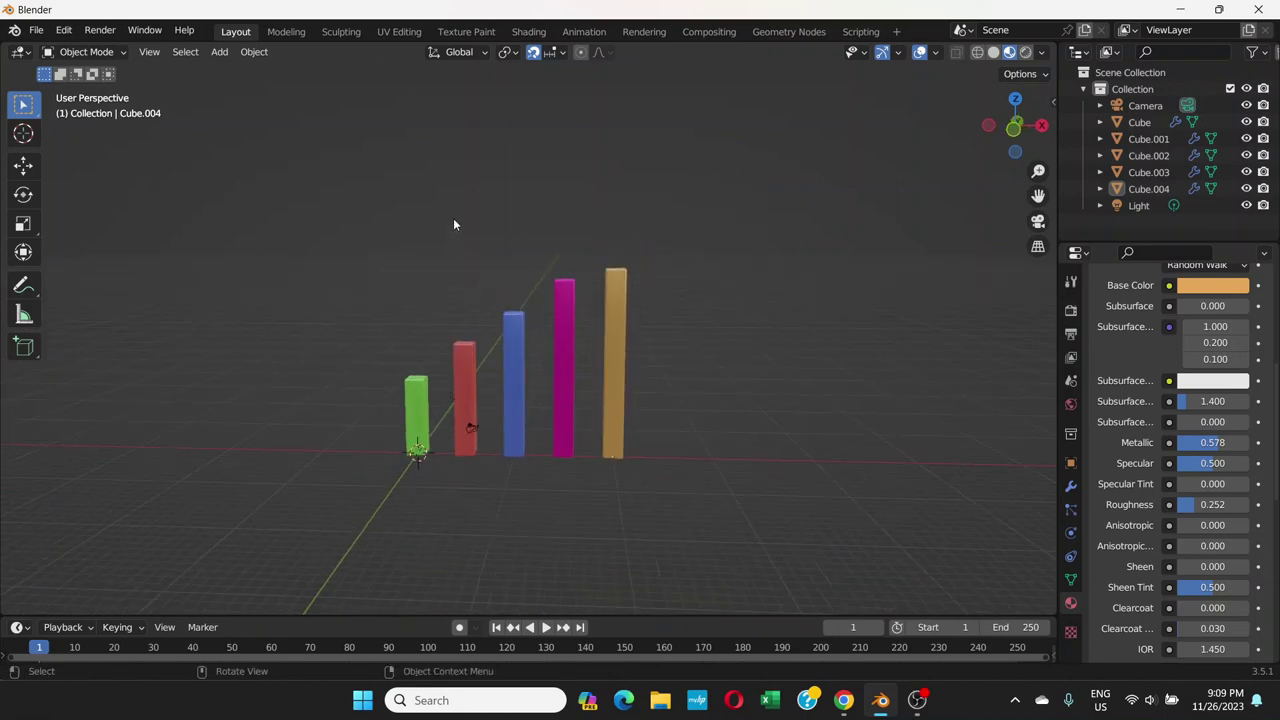
- Add a plane mesh, scale it up and move it beneath the bars
click(246, 55)
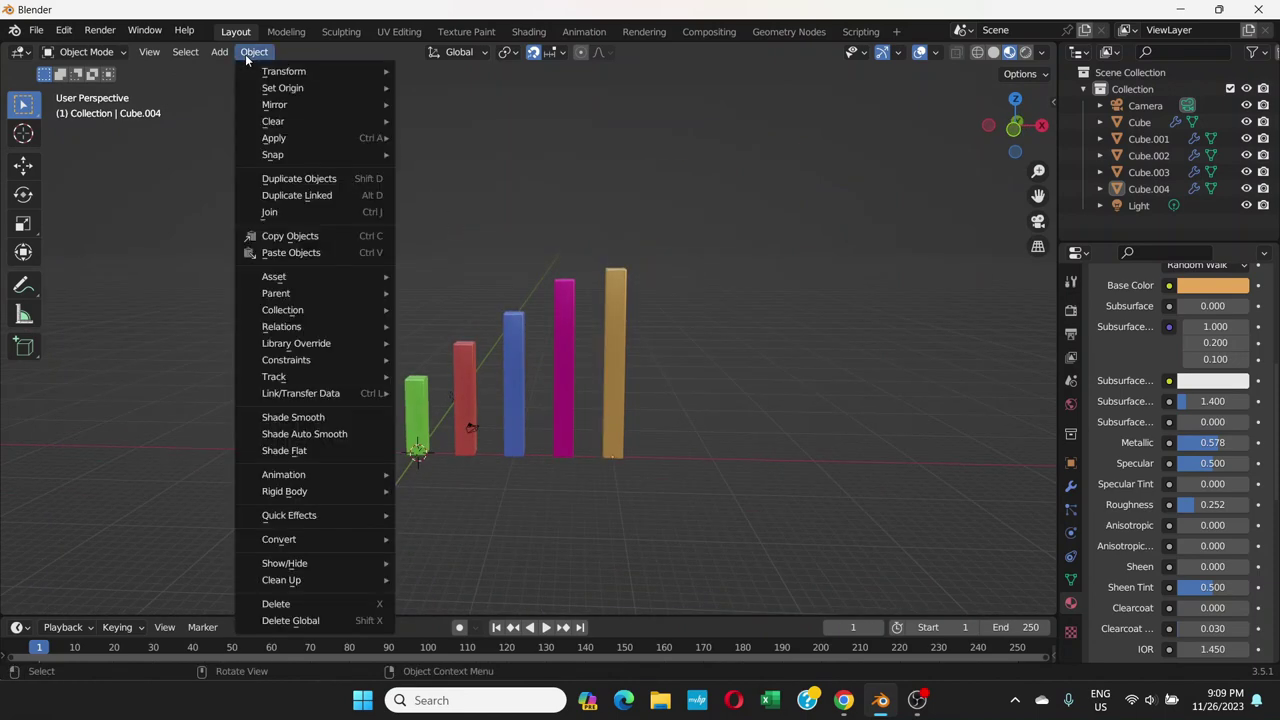
mouse_move(221, 56)
mouse_move(250, 71)
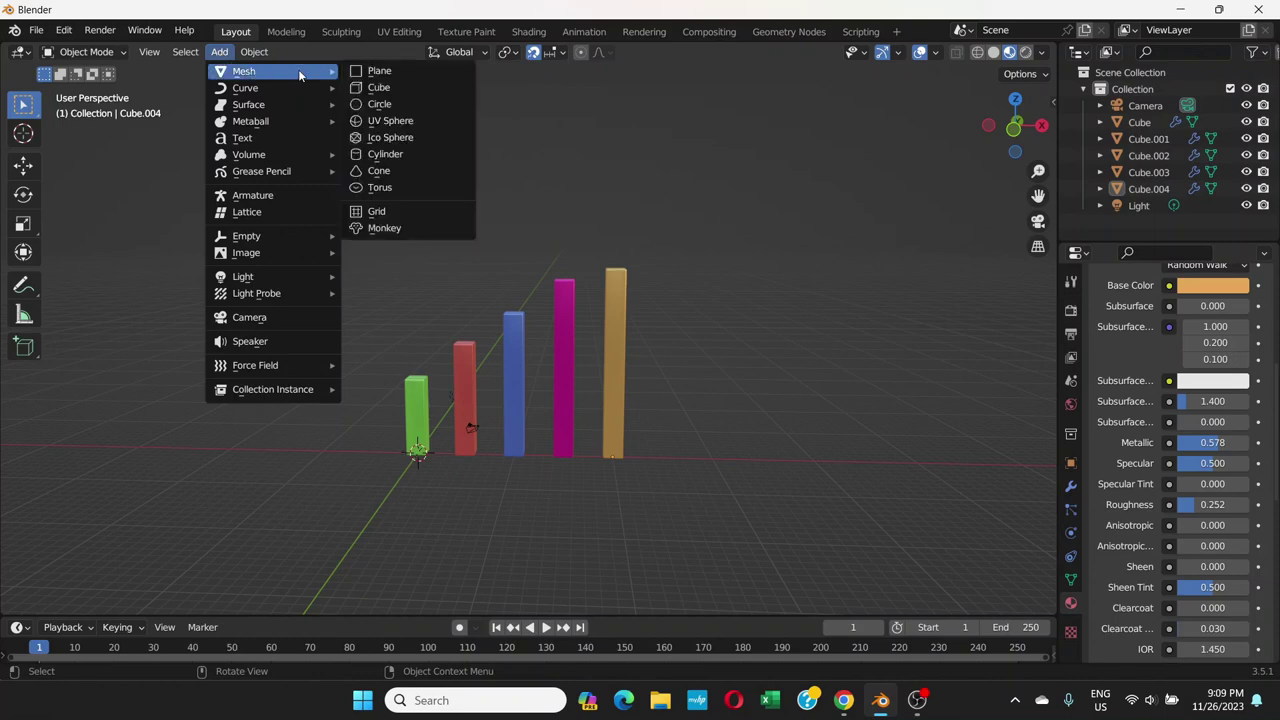
click(378, 71)
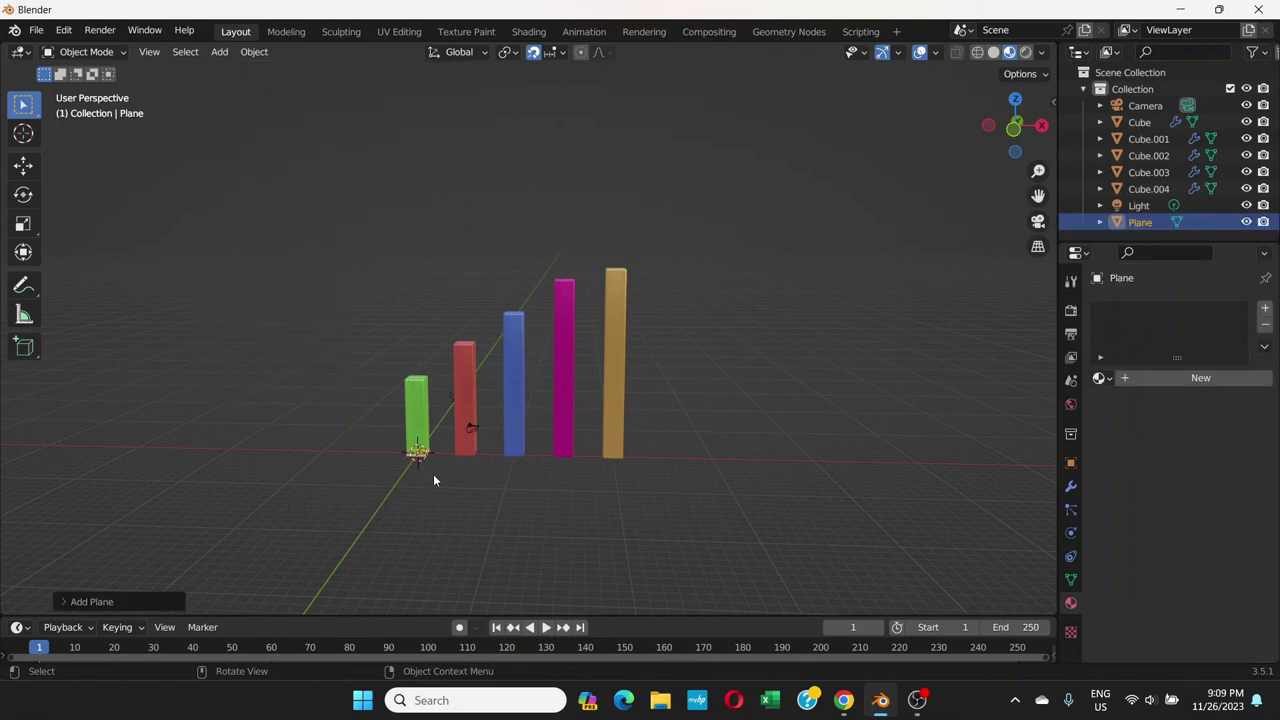
key(s)
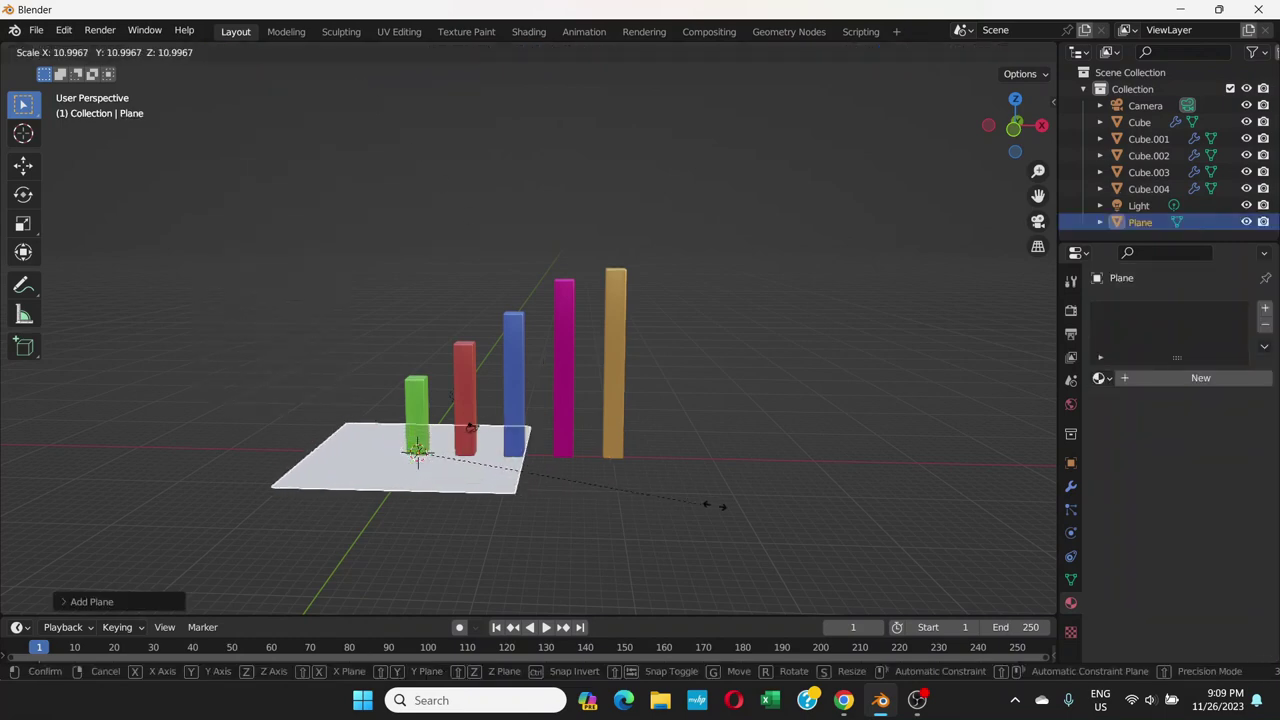
click(920, 509)
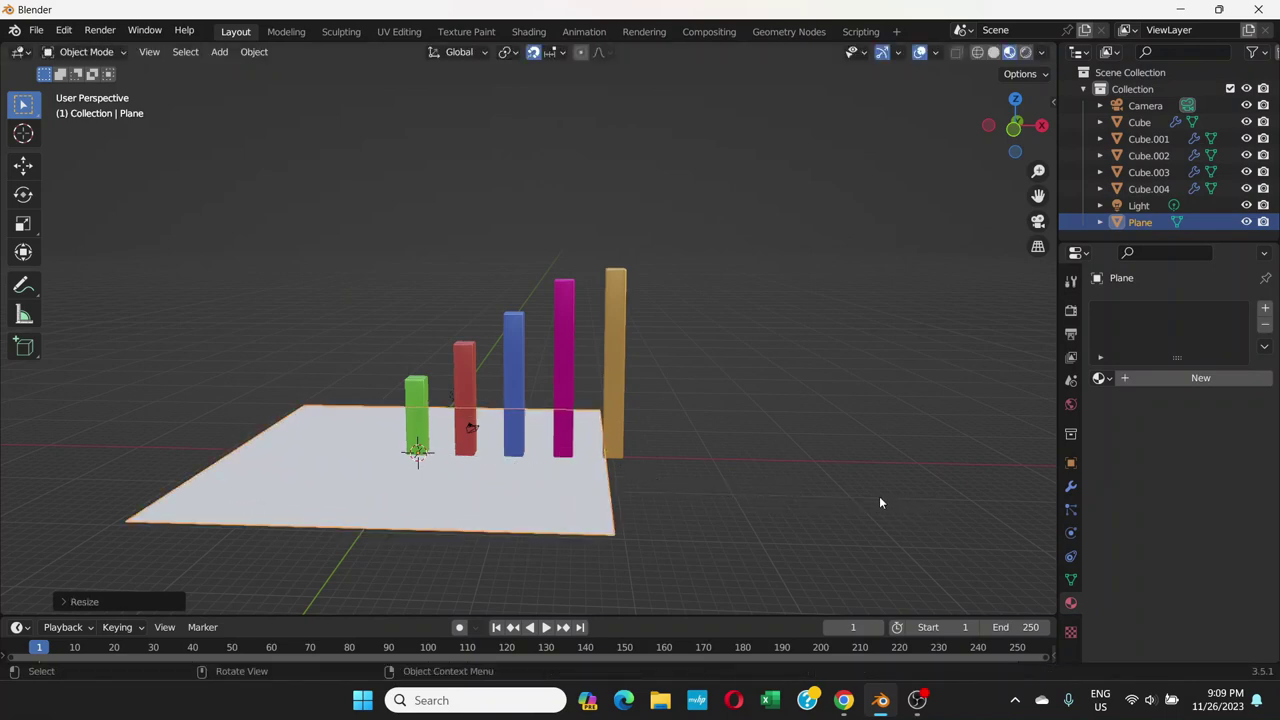
key(g)
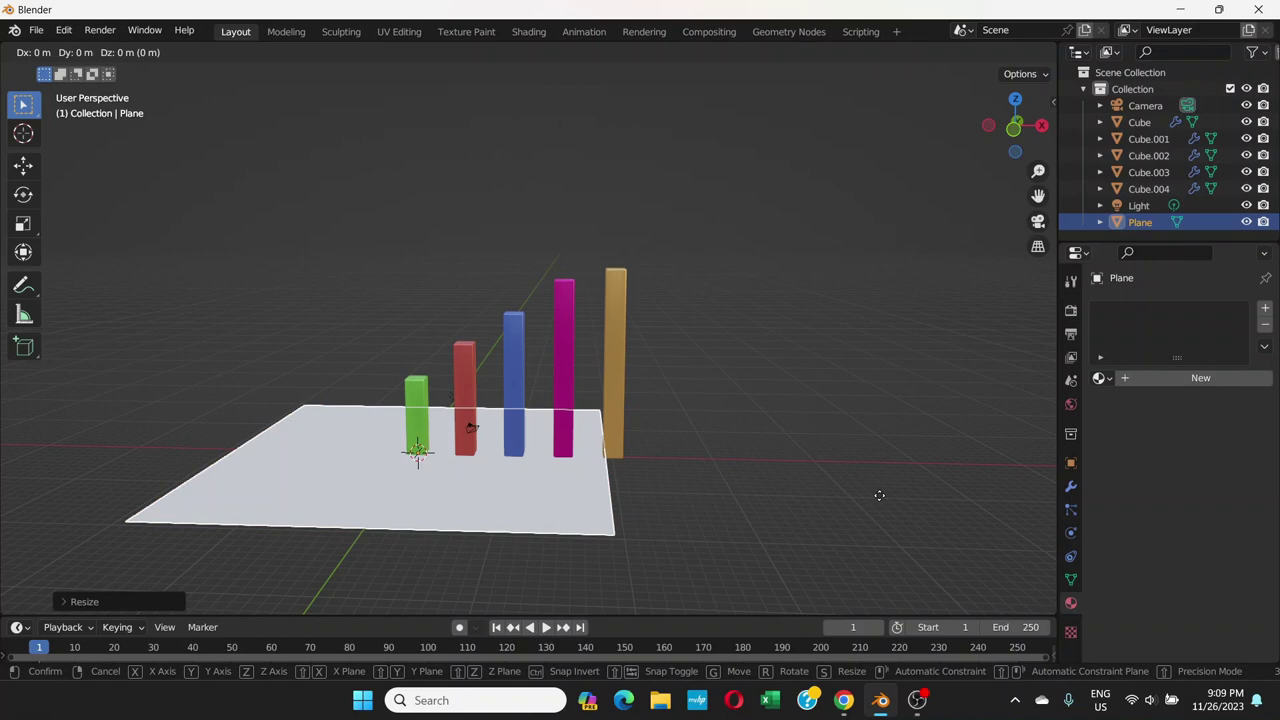
click(965, 503)
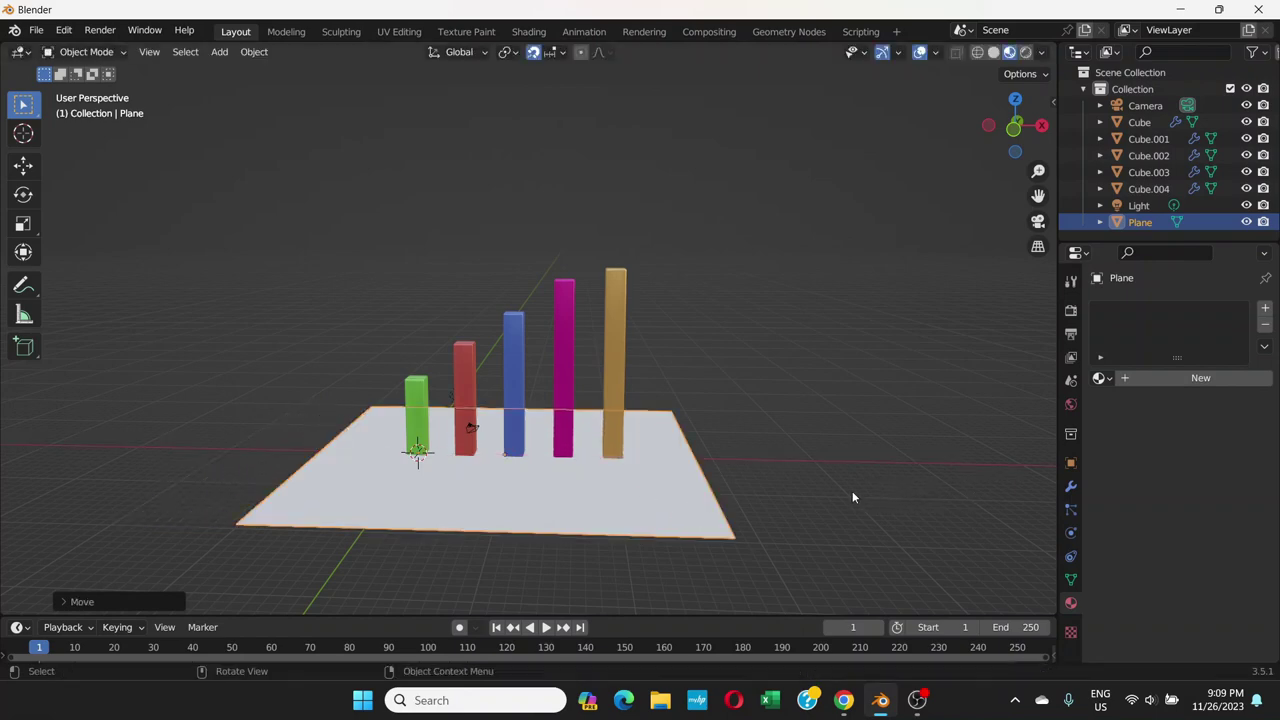
- Resize the plane into a broad white floor under the five pillars and reselect it
middle_drag(852, 497, 740, 439)
key(s)
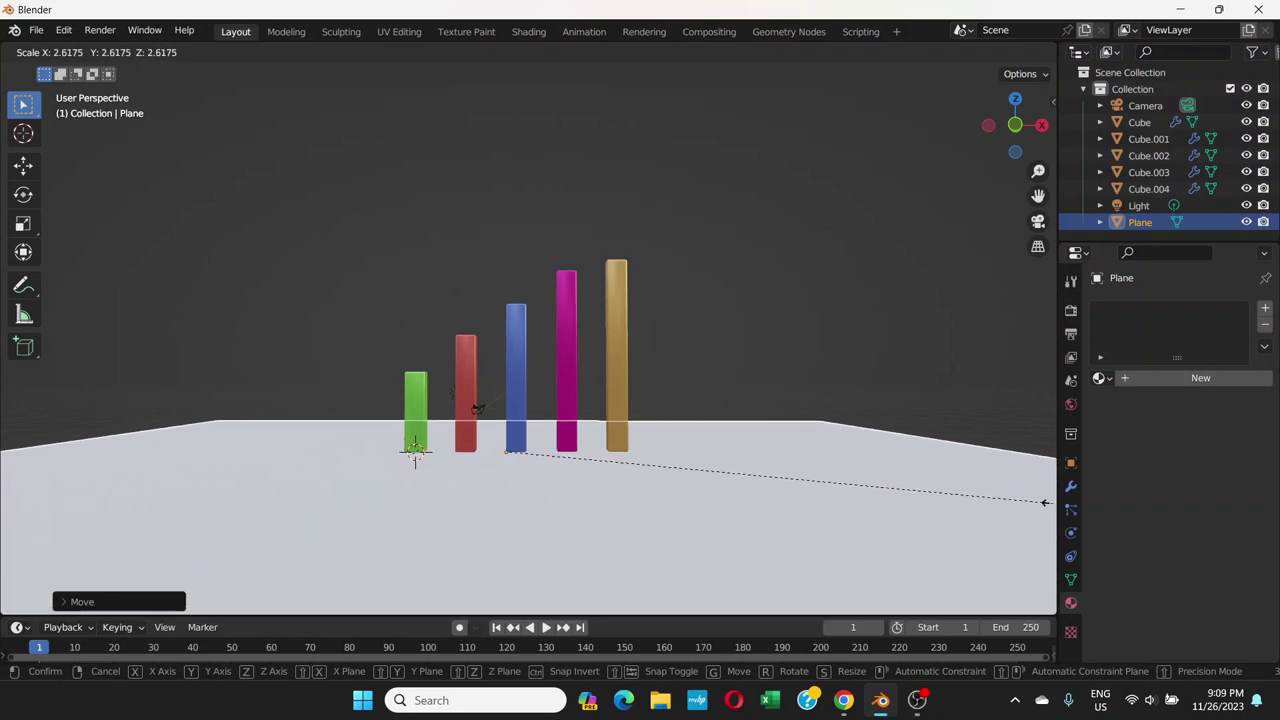
click(1045, 503)
key(s)
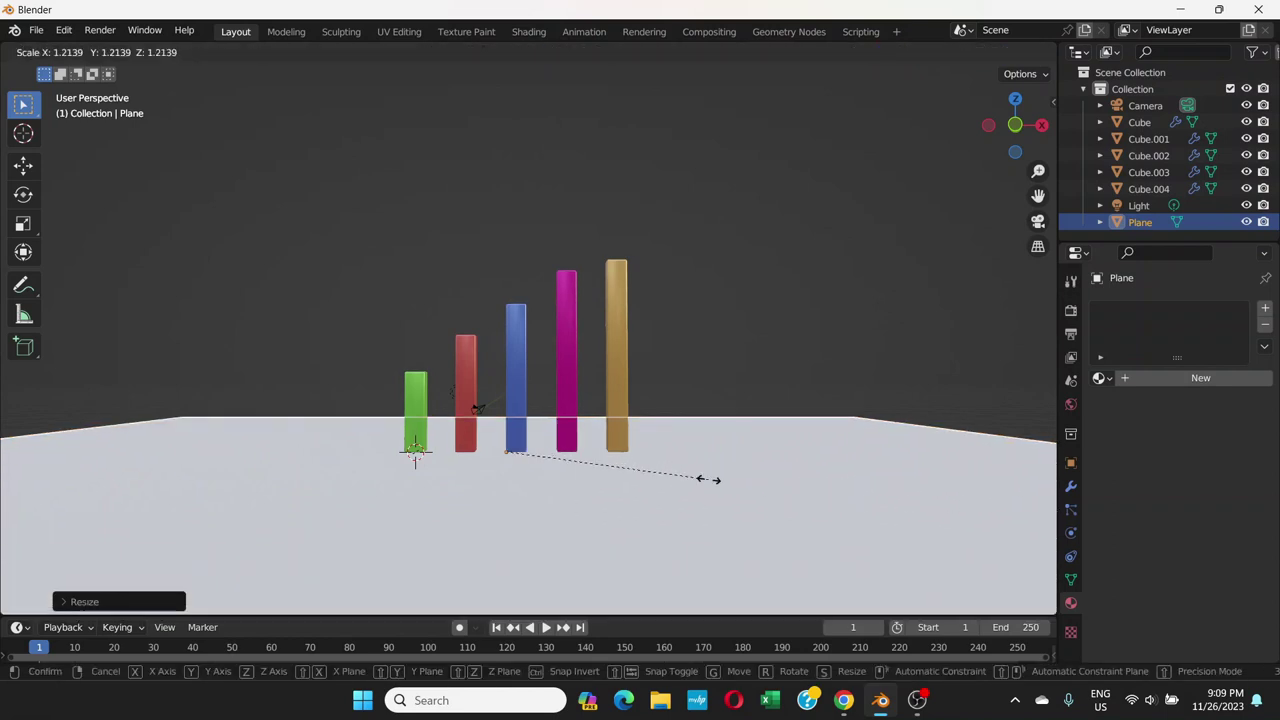
click(705, 478)
middle_drag(651, 457, 645, 460)
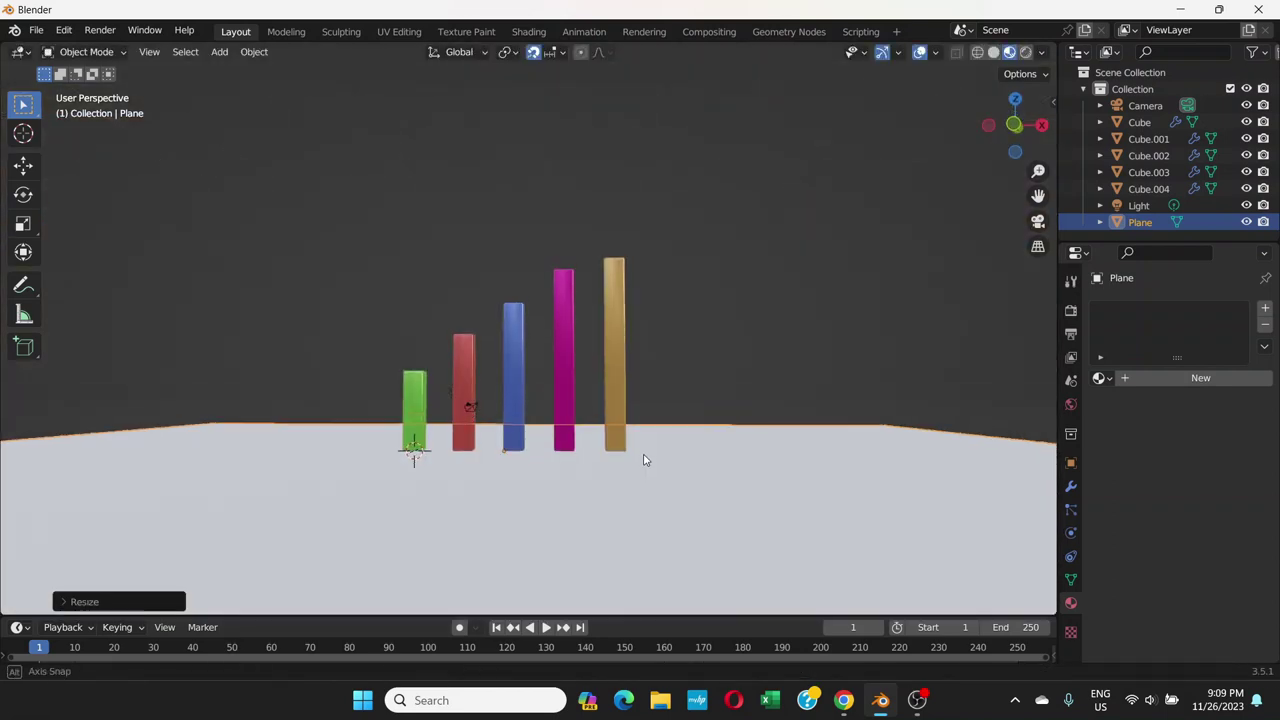
scroll(598, 442, up, 5)
scroll(682, 368, up, 2)
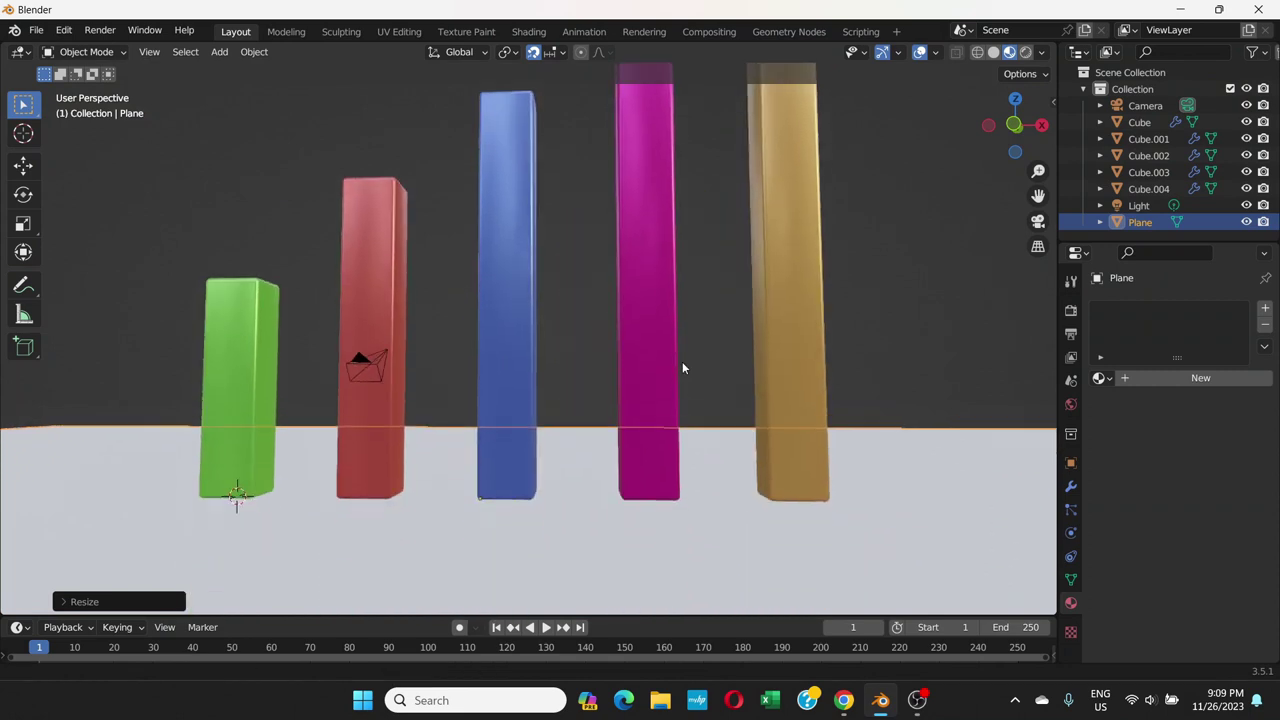
shift+middle_drag(672, 408, 666, 441)
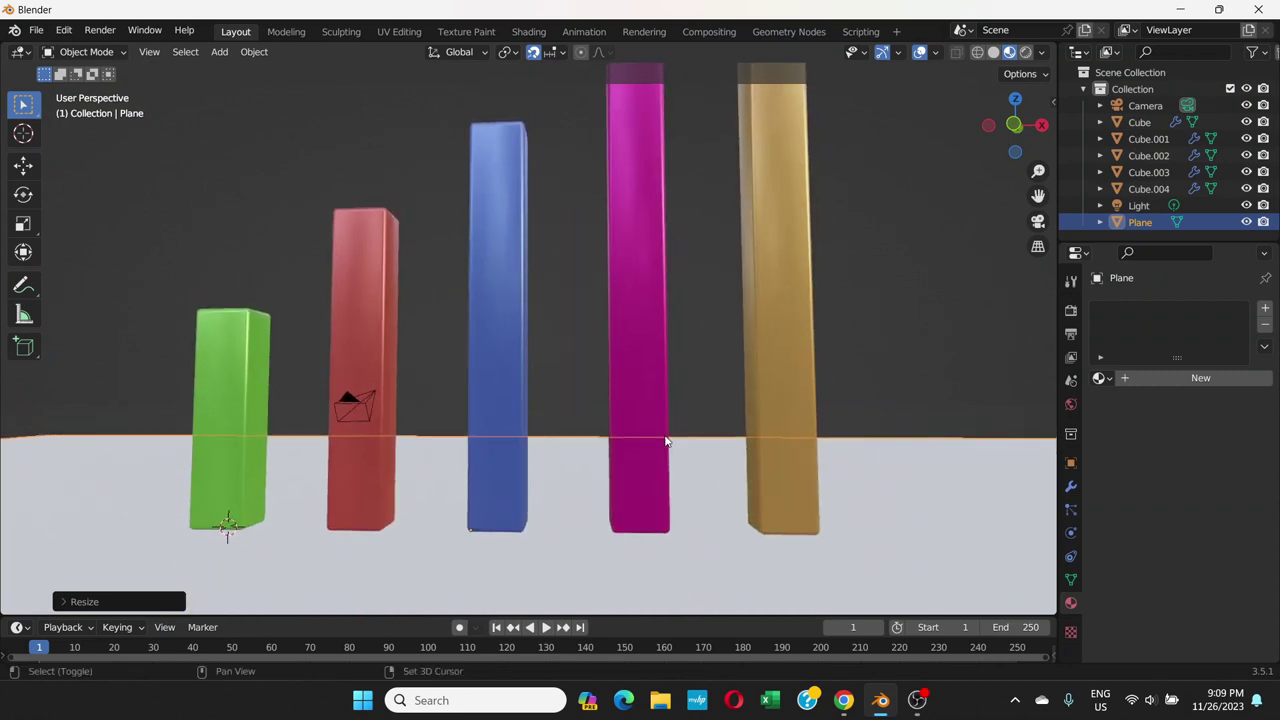
scroll(666, 441, down, 3)
key(alt+a)
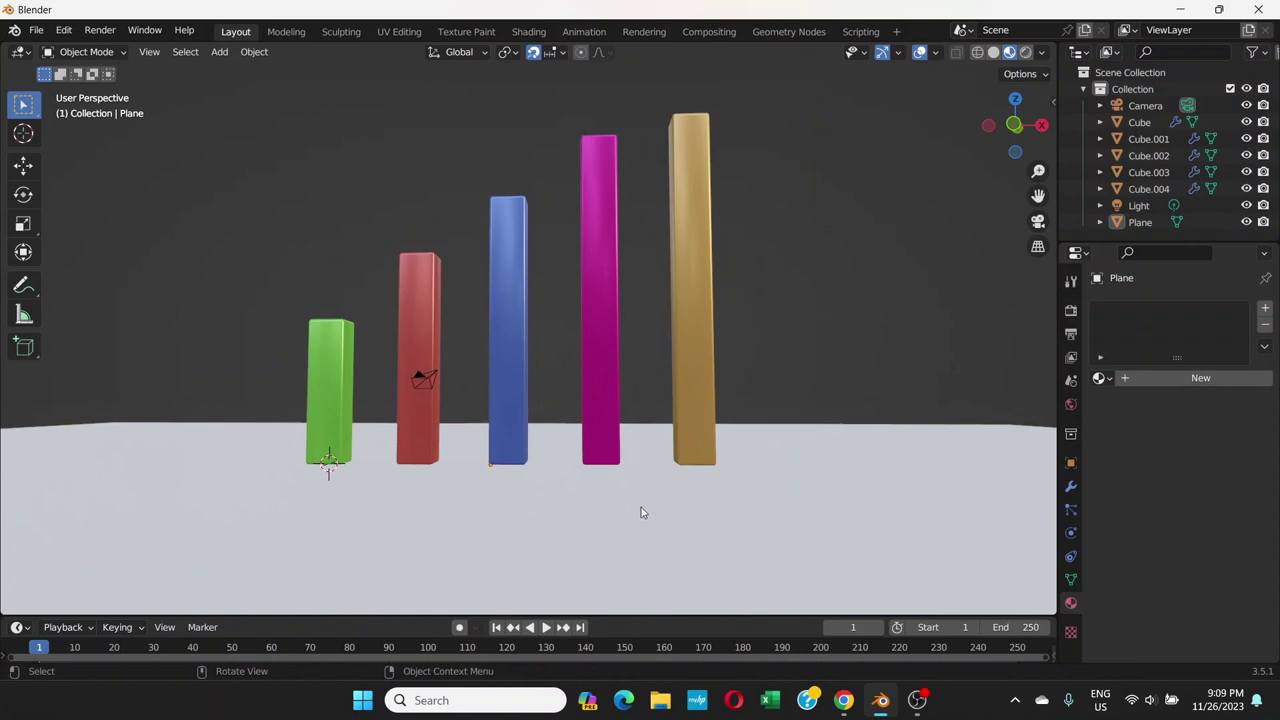
click(641, 512)
scroll(641, 512, down, 3)
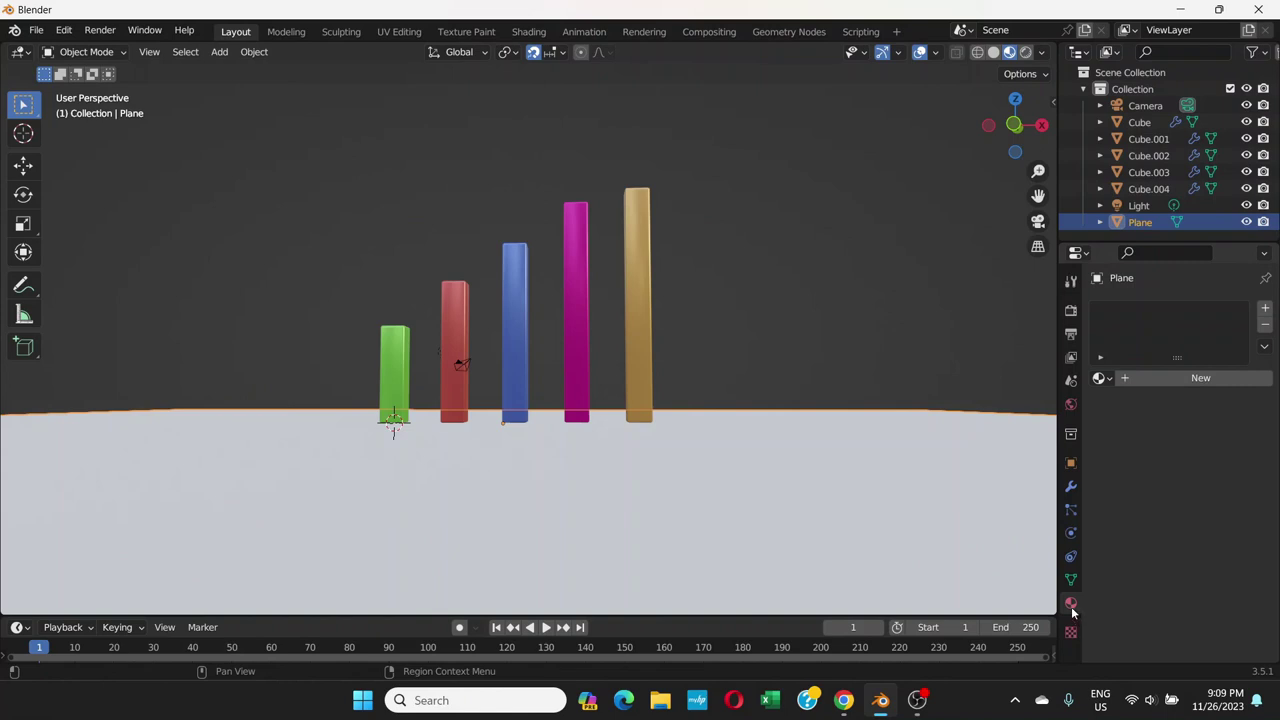
click(1154, 378)
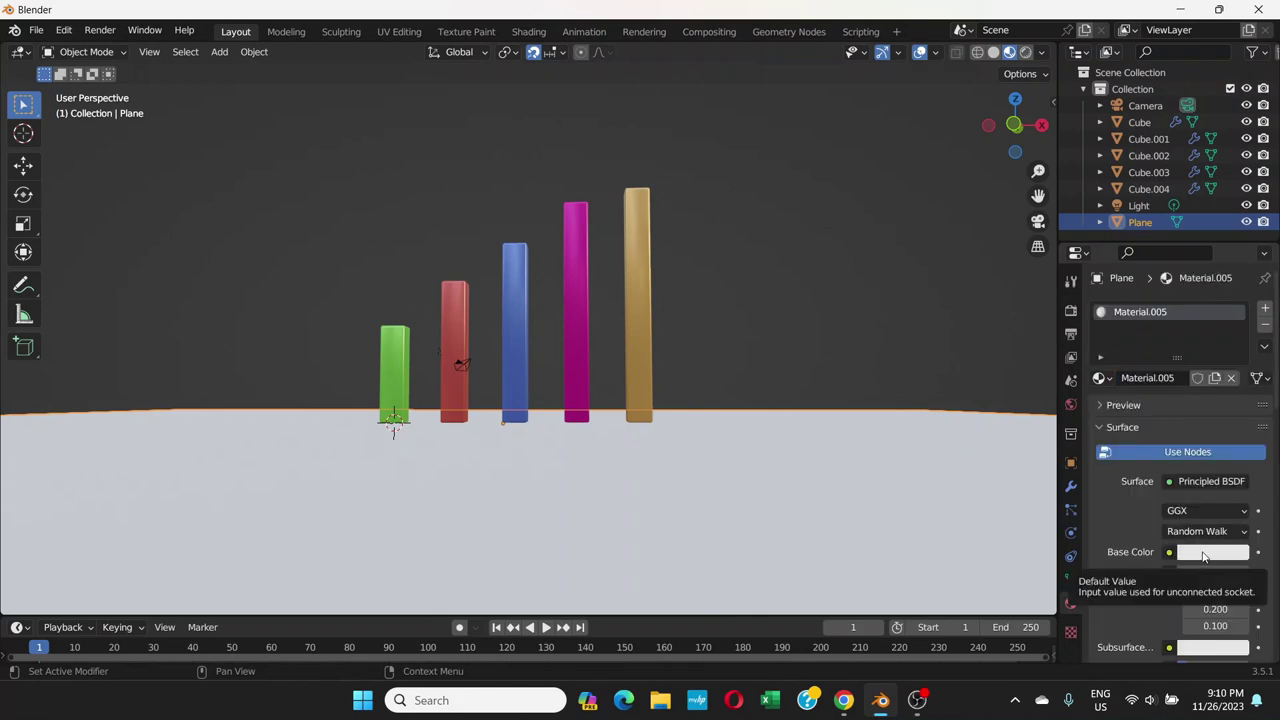
click(1204, 556)
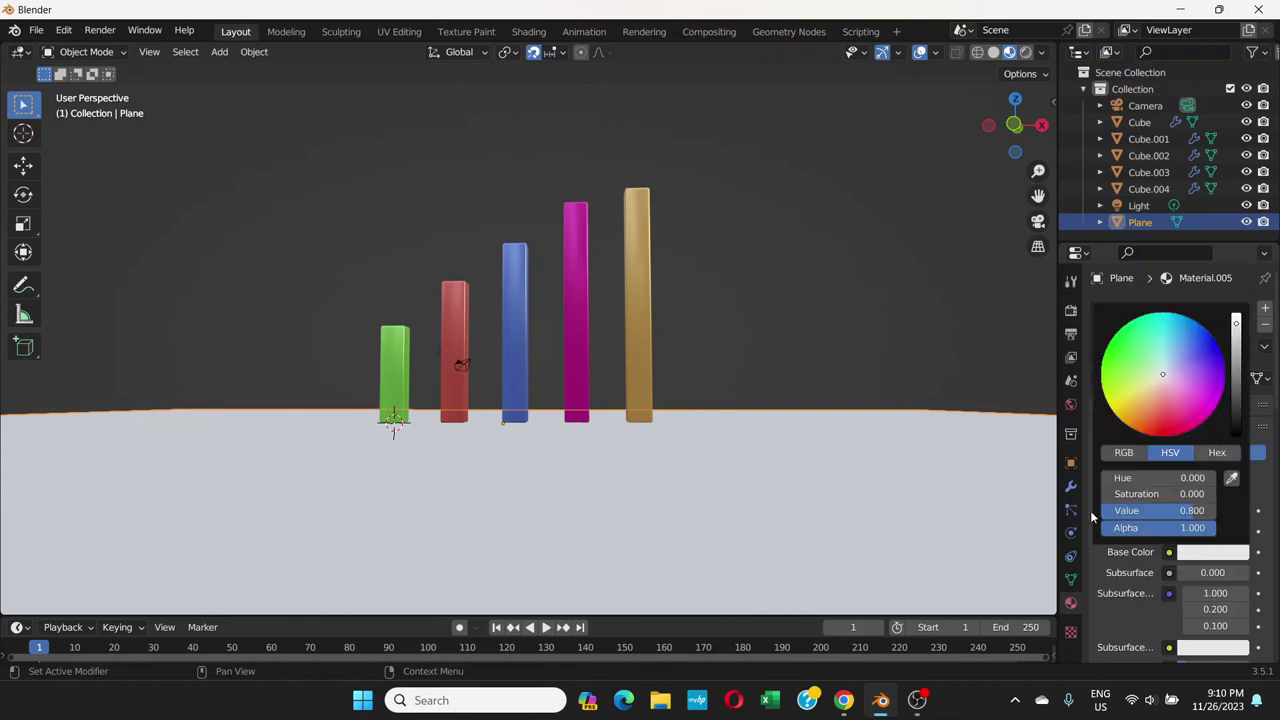
click(1200, 558)
click(1187, 397)
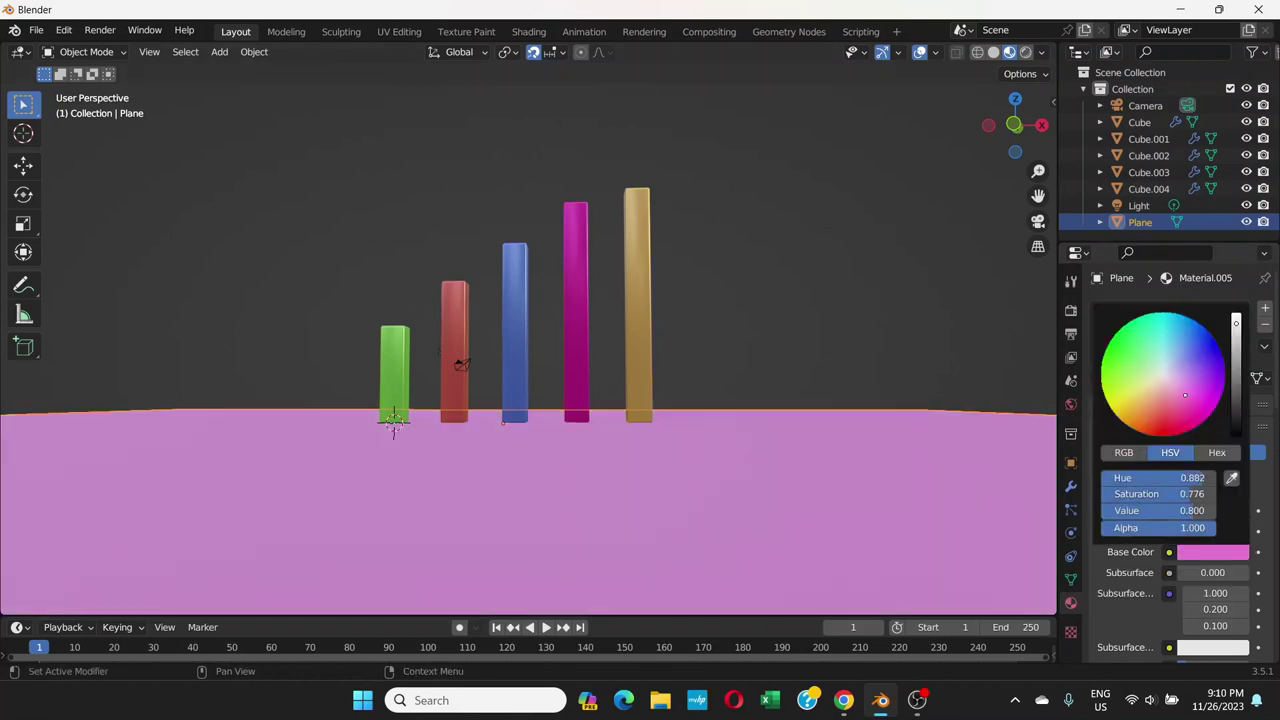
click(1145, 399)
click(1140, 414)
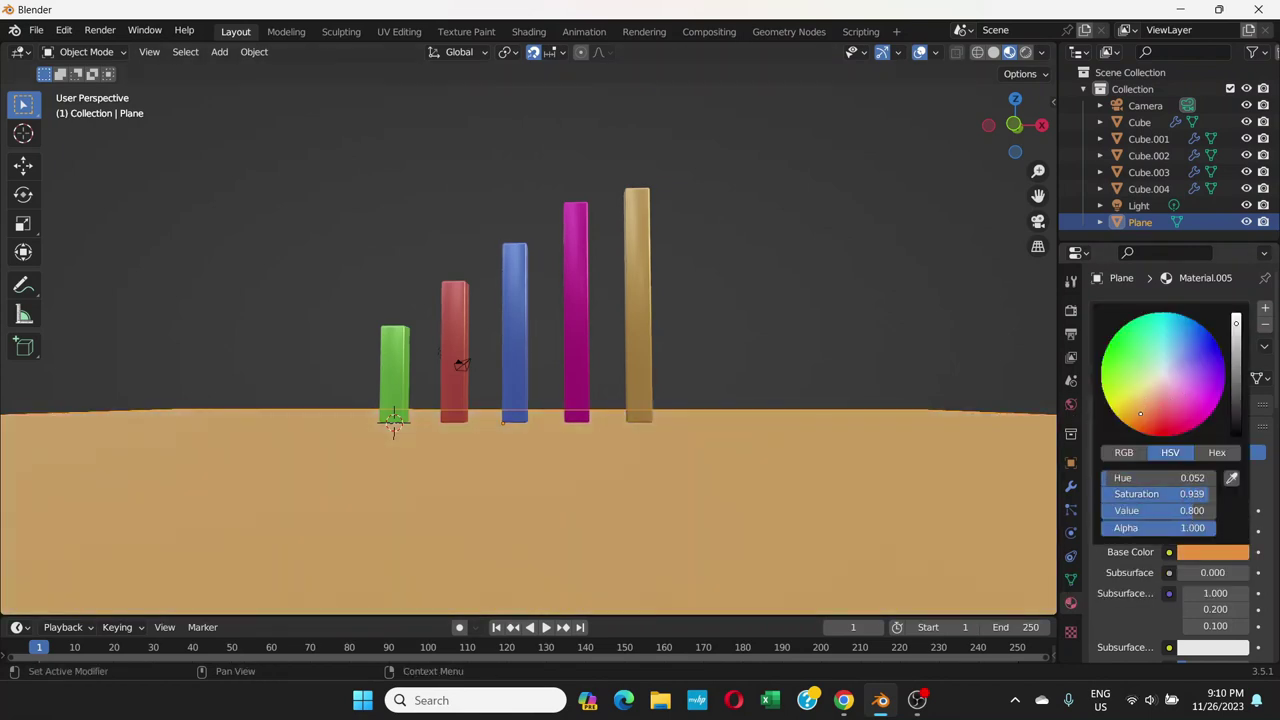
drag(1235, 357, 1236, 404)
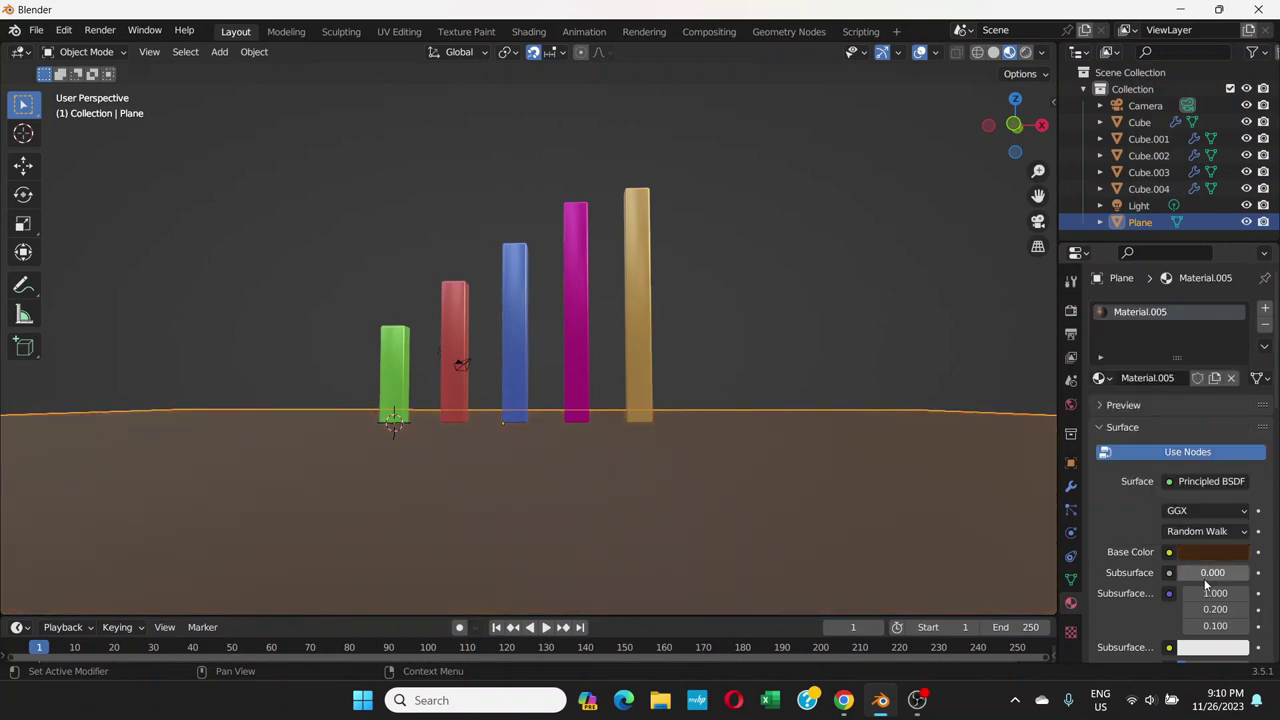
scroll(1183, 552, down, 5)
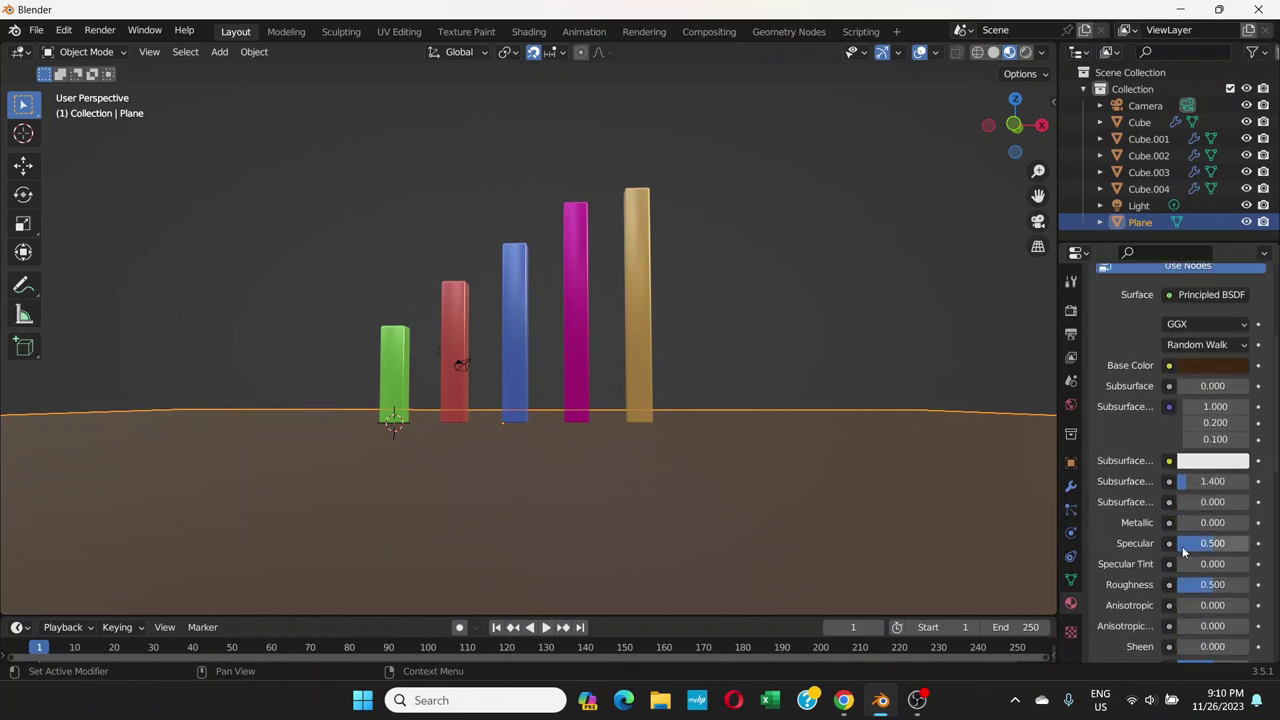
drag(1195, 522, 1236, 522)
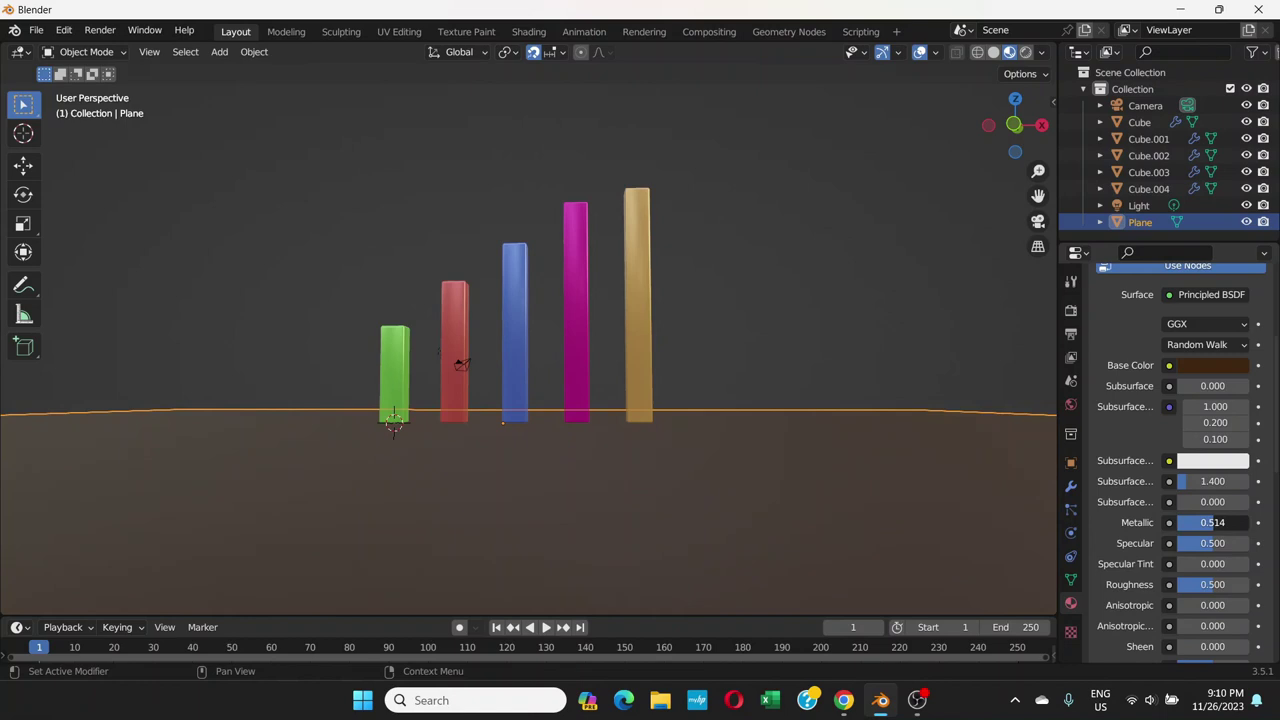
drag(1205, 584, 1182, 584)
scroll(672, 468, down, 3)
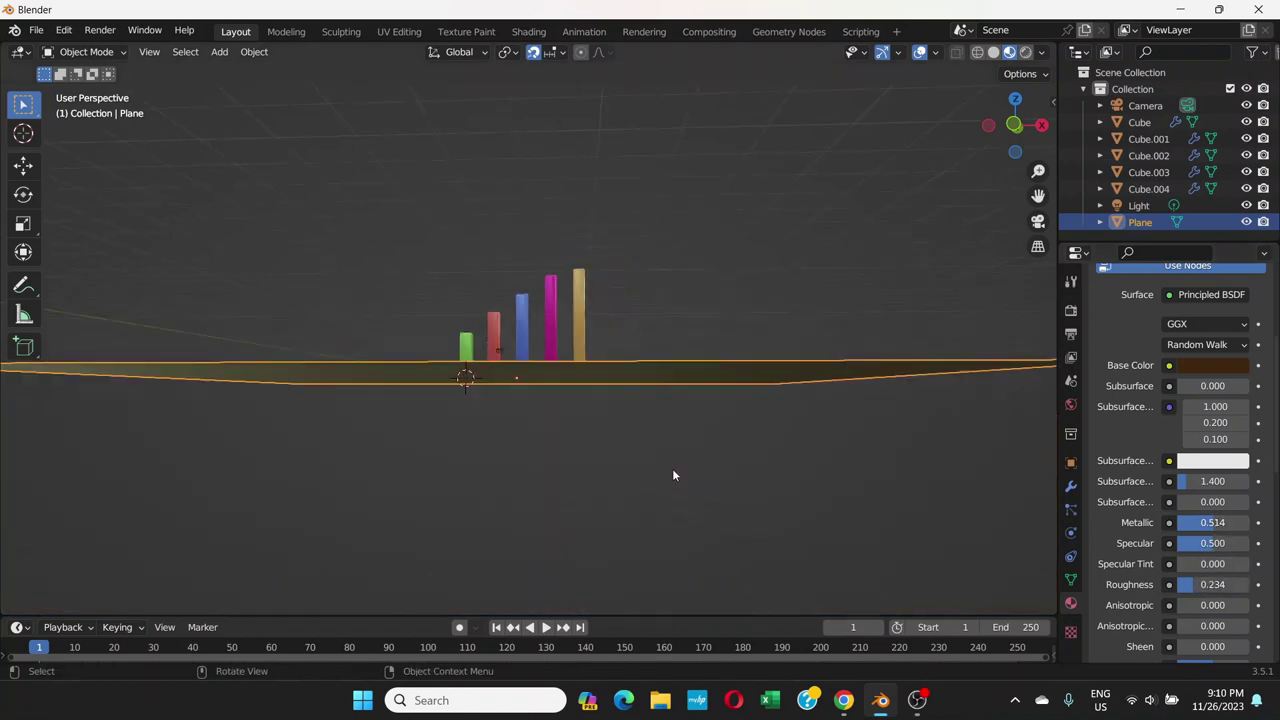
middle_drag(672, 468, 628, 337)
click(704, 311)
scroll(600, 361, up, 3)
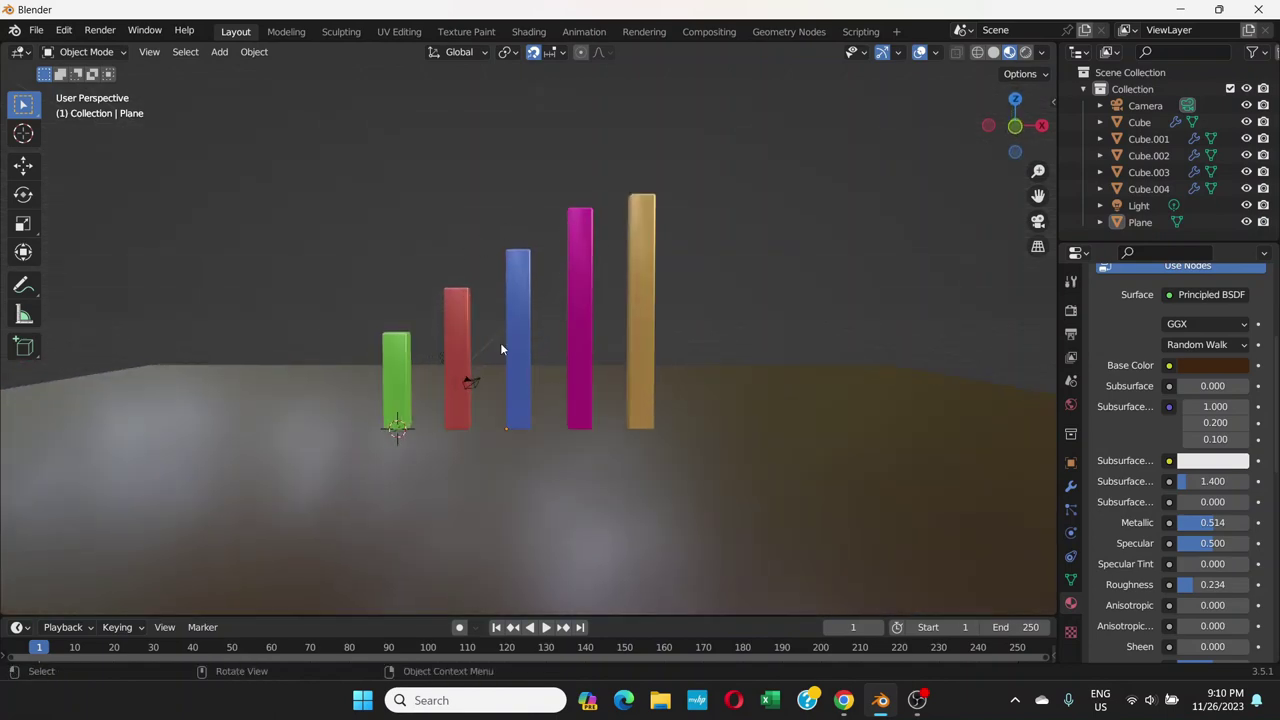
scroll(503, 314, up, 4)
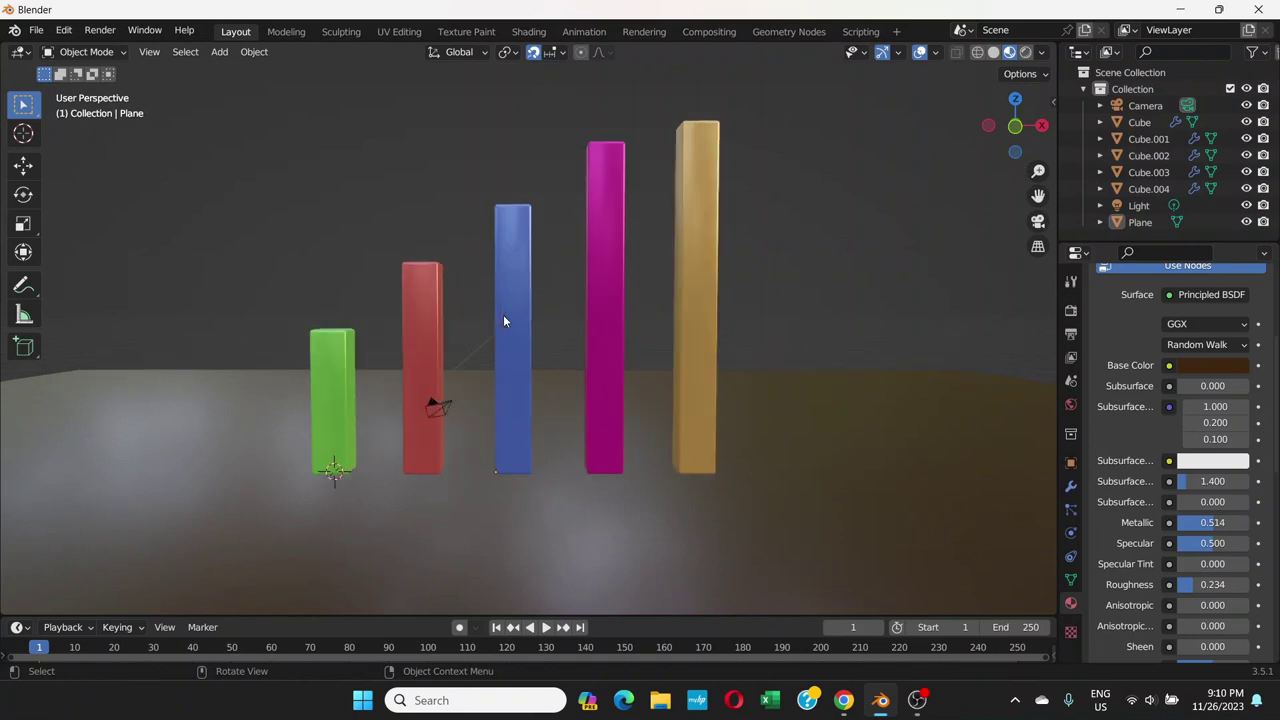
shift+middle_drag(598, 319, 663, 400)
scroll(668, 386, down, 4)
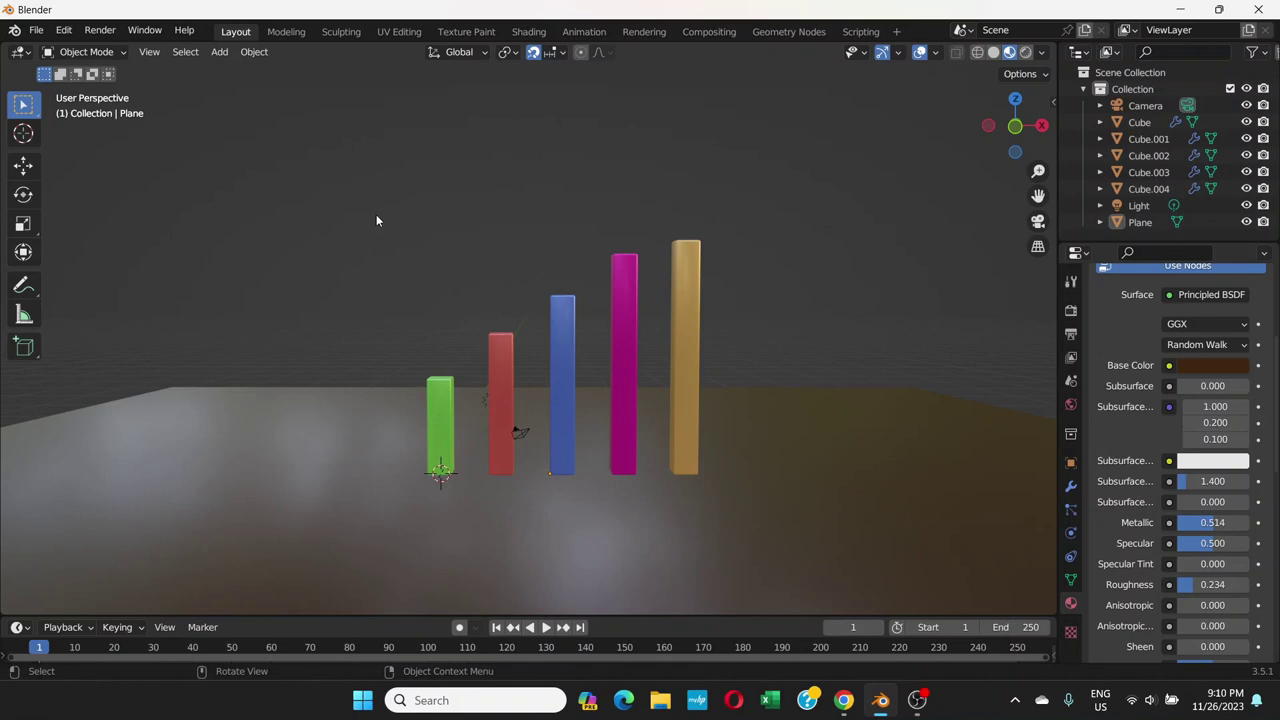
- In front view, add a text object and move it up above the bars
key(KP_1)
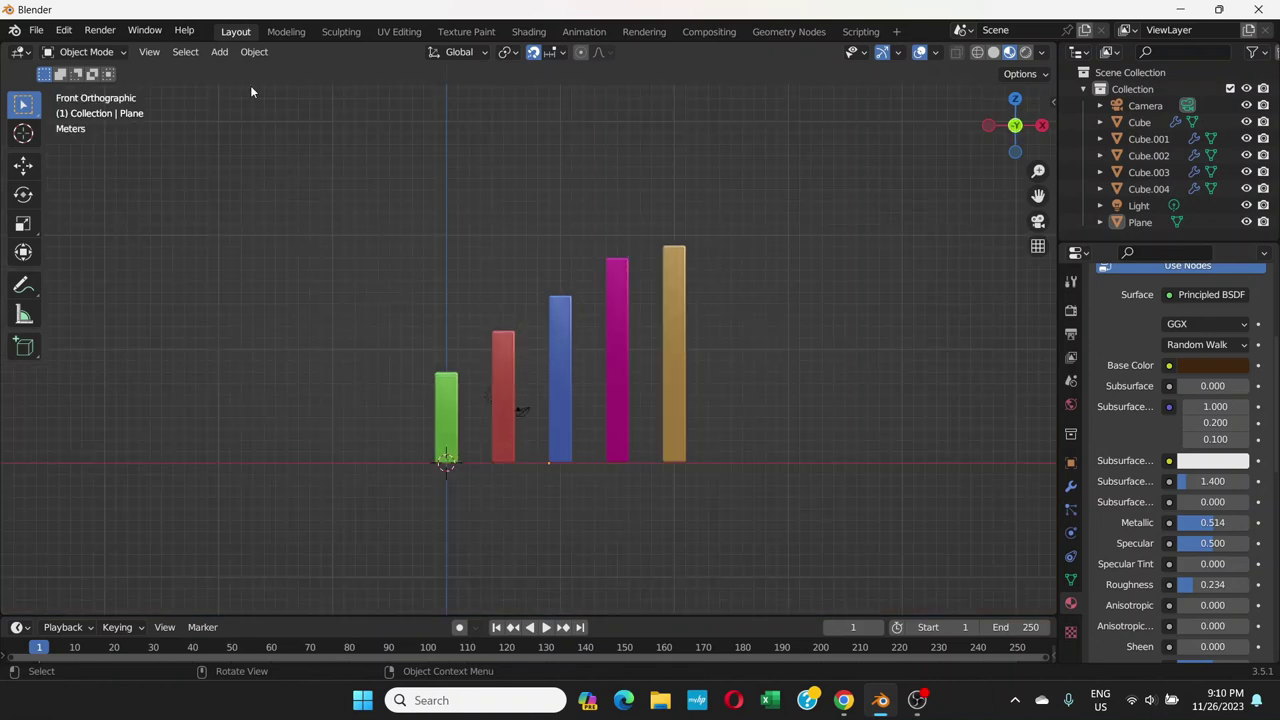
click(219, 52)
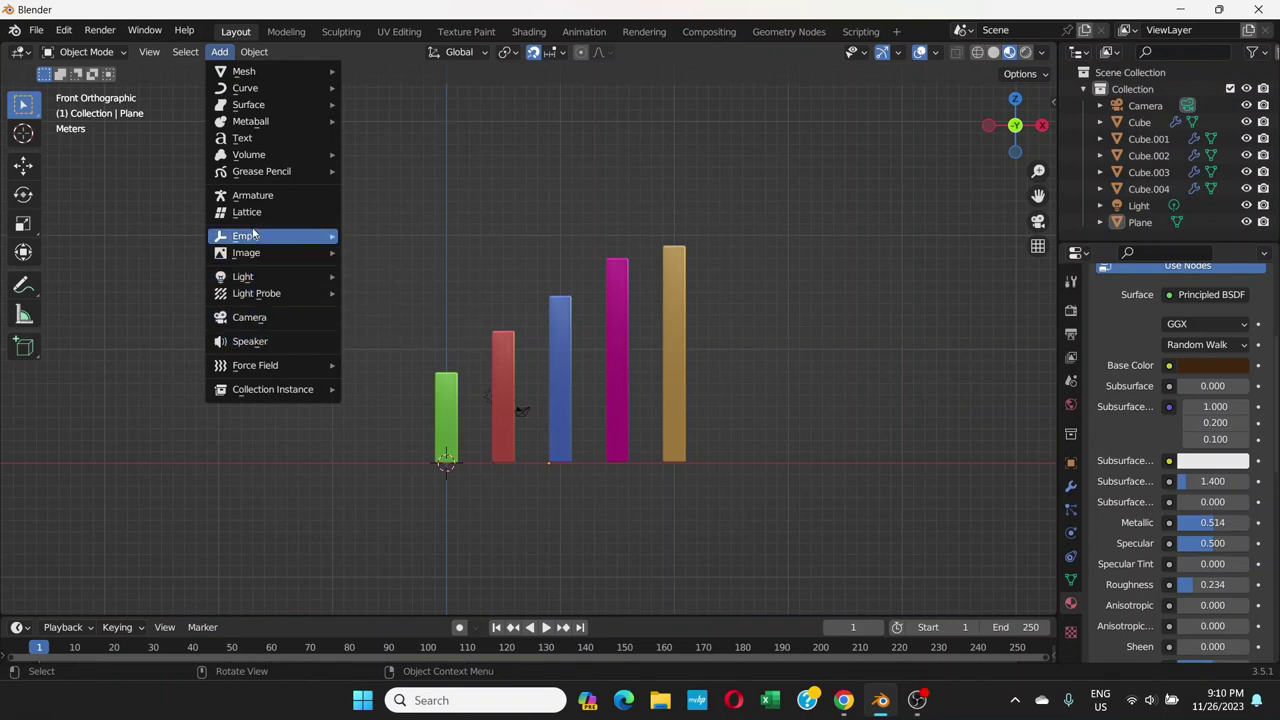
click(270, 137)
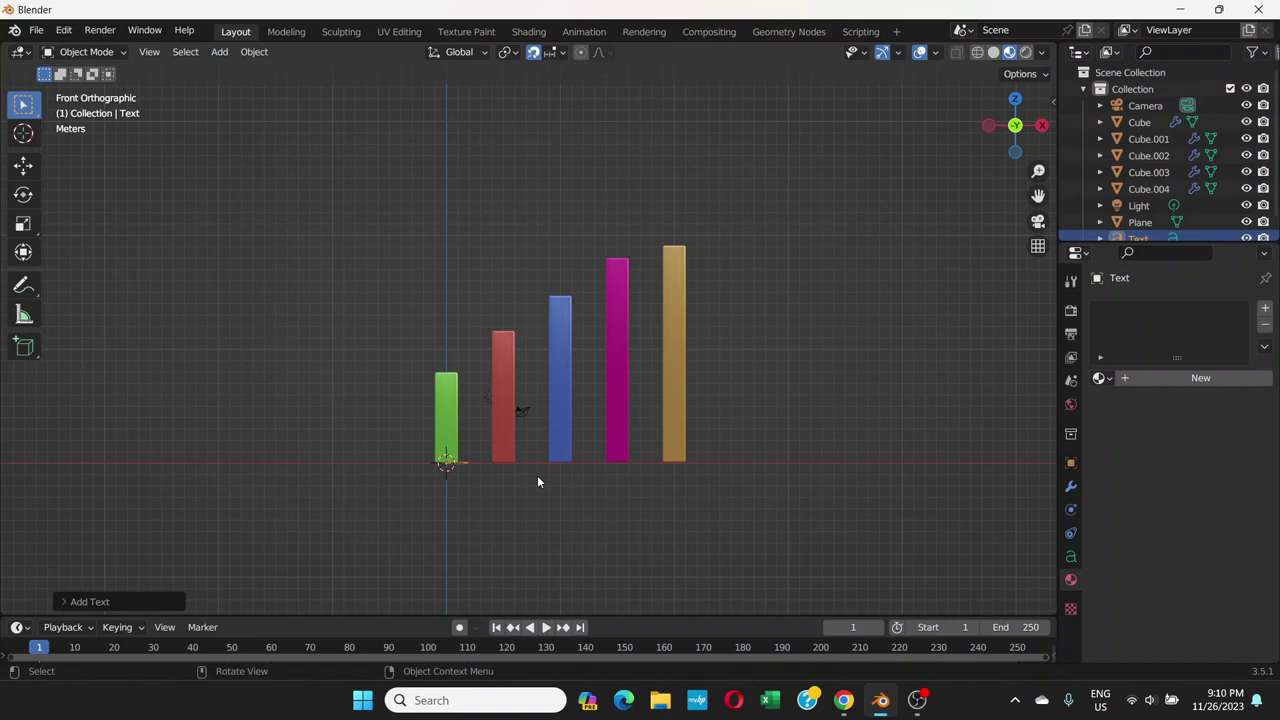
key(g)
click(525, 230)
- Rotate the text 90° about X to stand upright and apply its rotation
key(r)
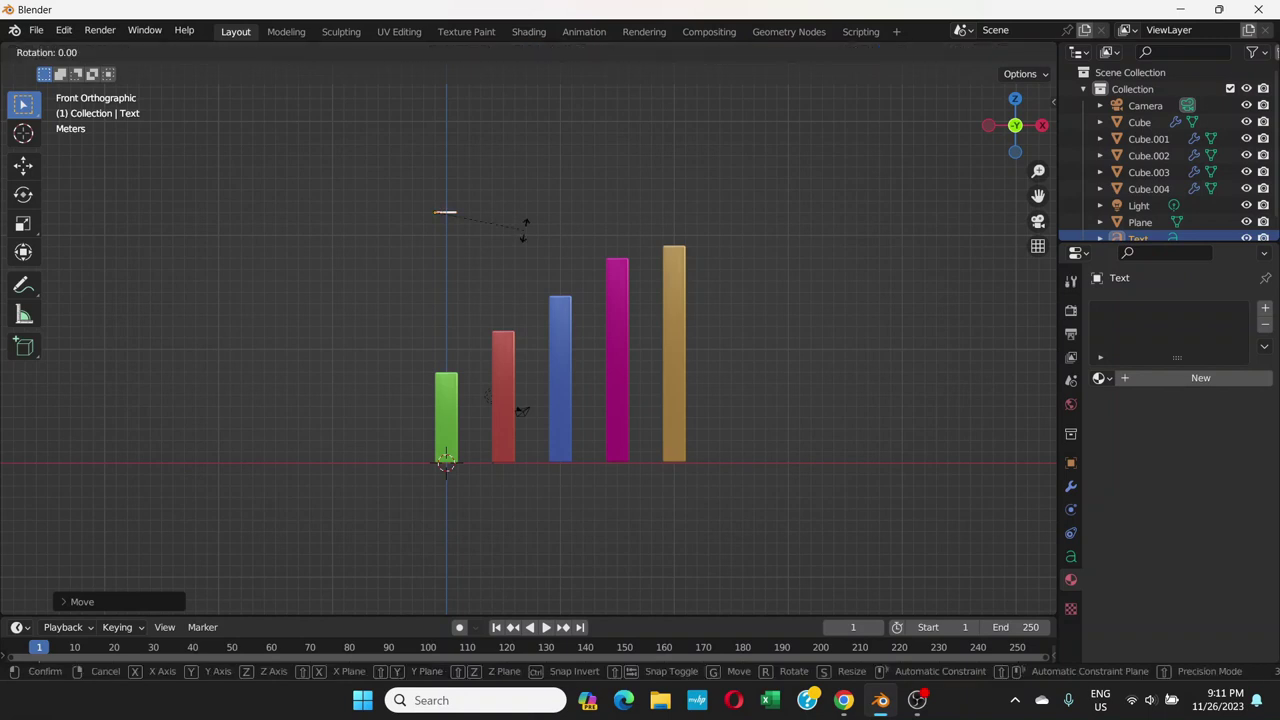
text(x)
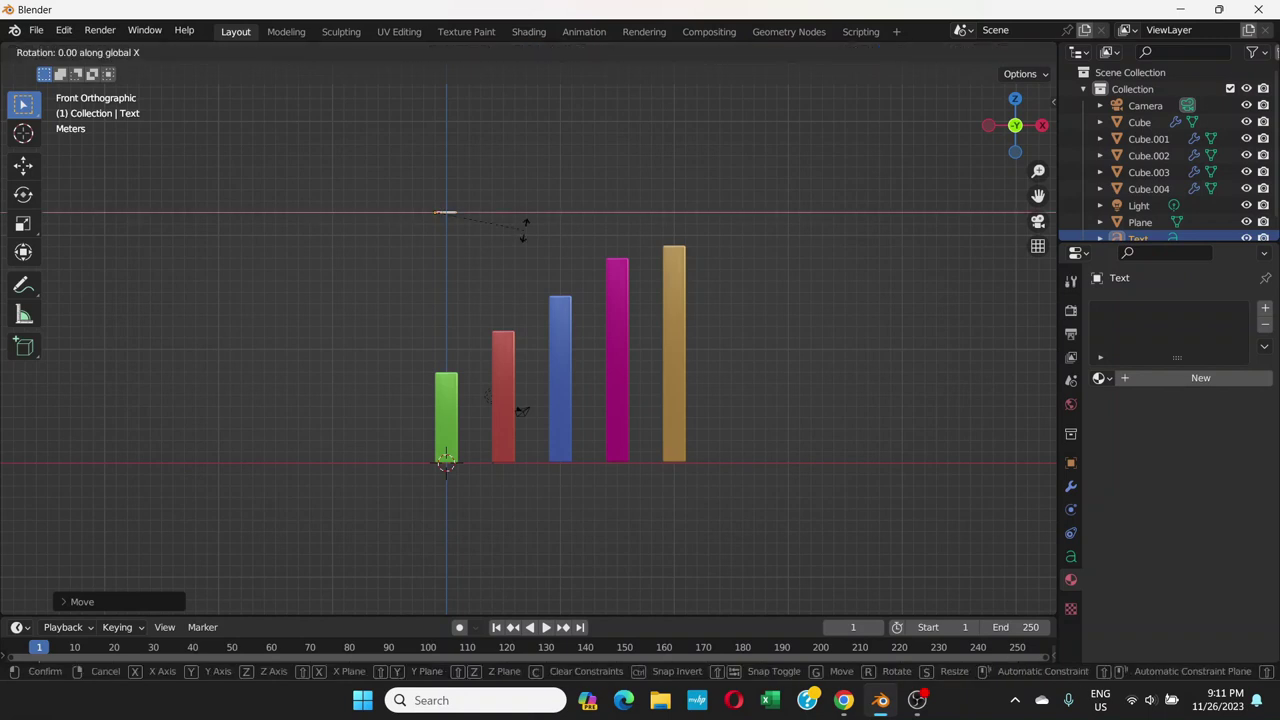
text(90)
key(Return)
scroll(455, 221, up, 1)
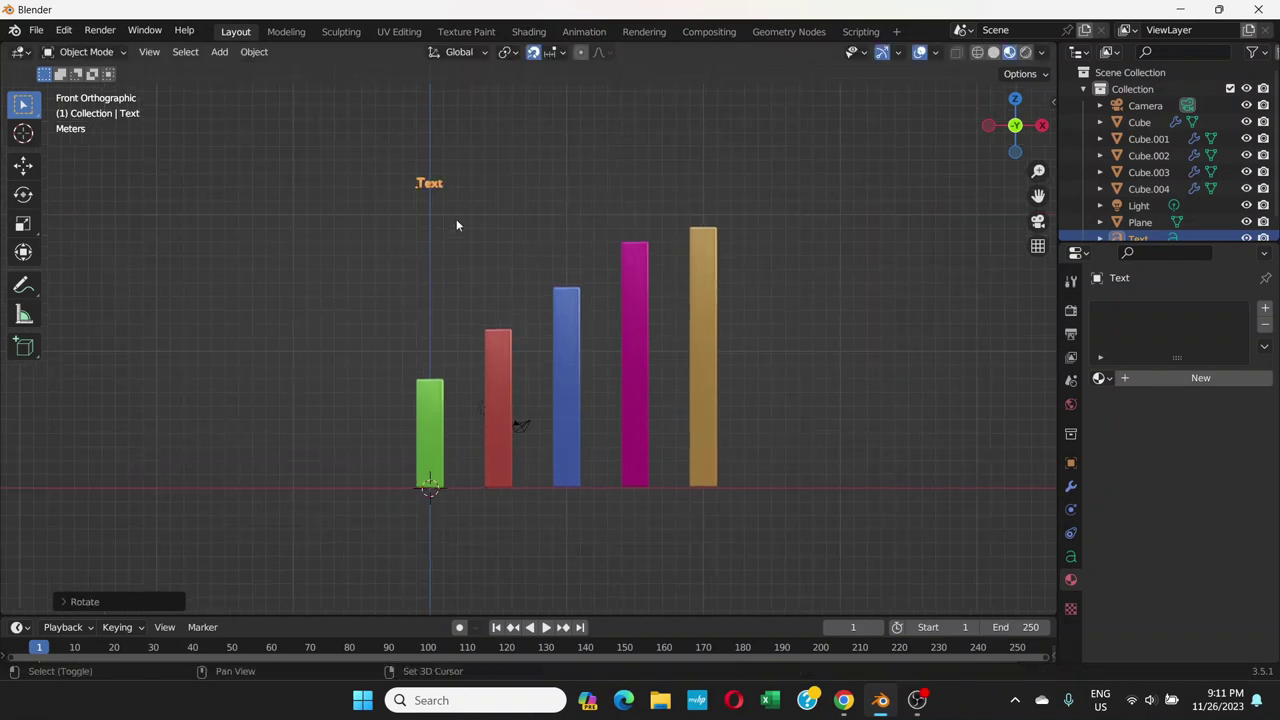
shift+middle_drag(456, 219, 454, 304)
scroll(454, 304, up, 4)
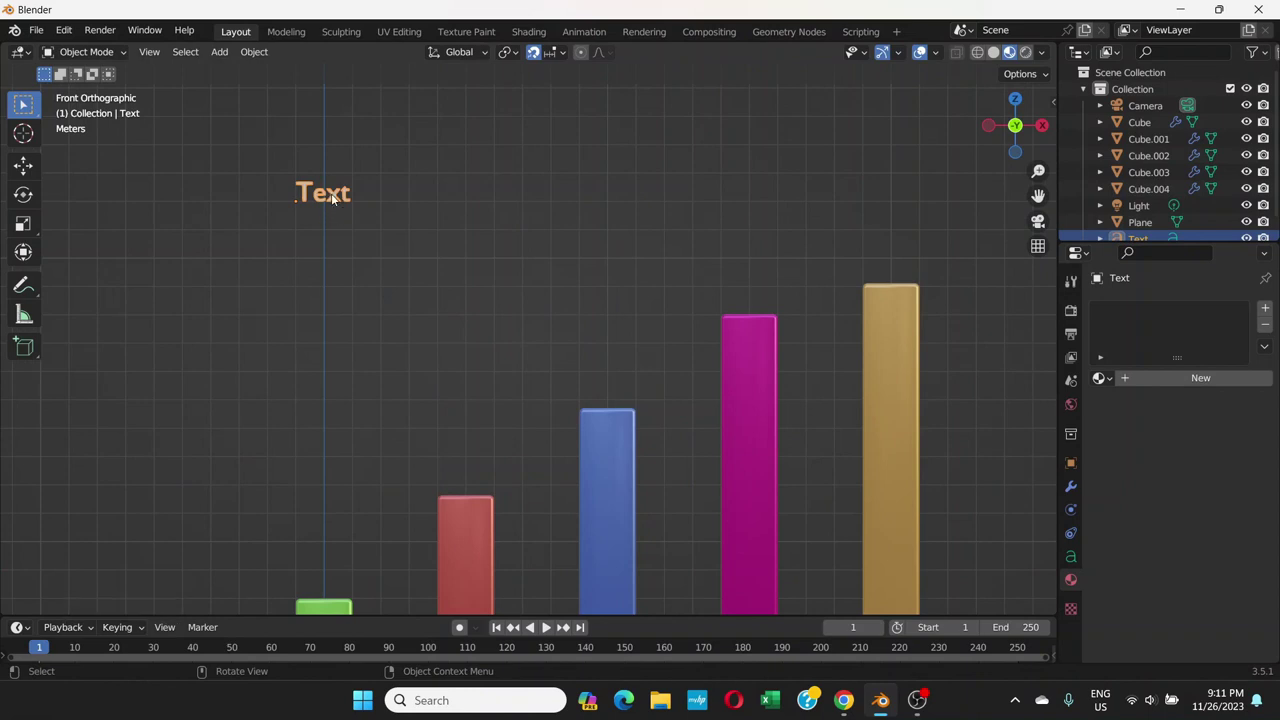
key(ctrl+a)
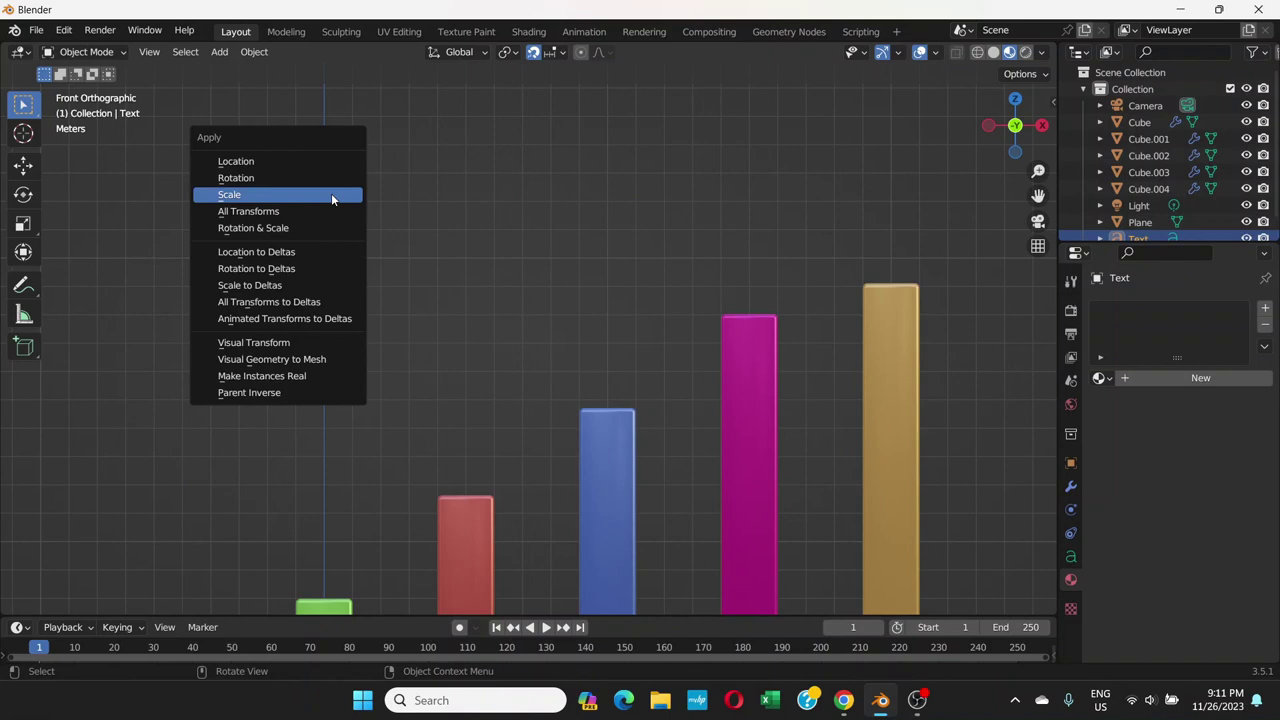
click(290, 177)
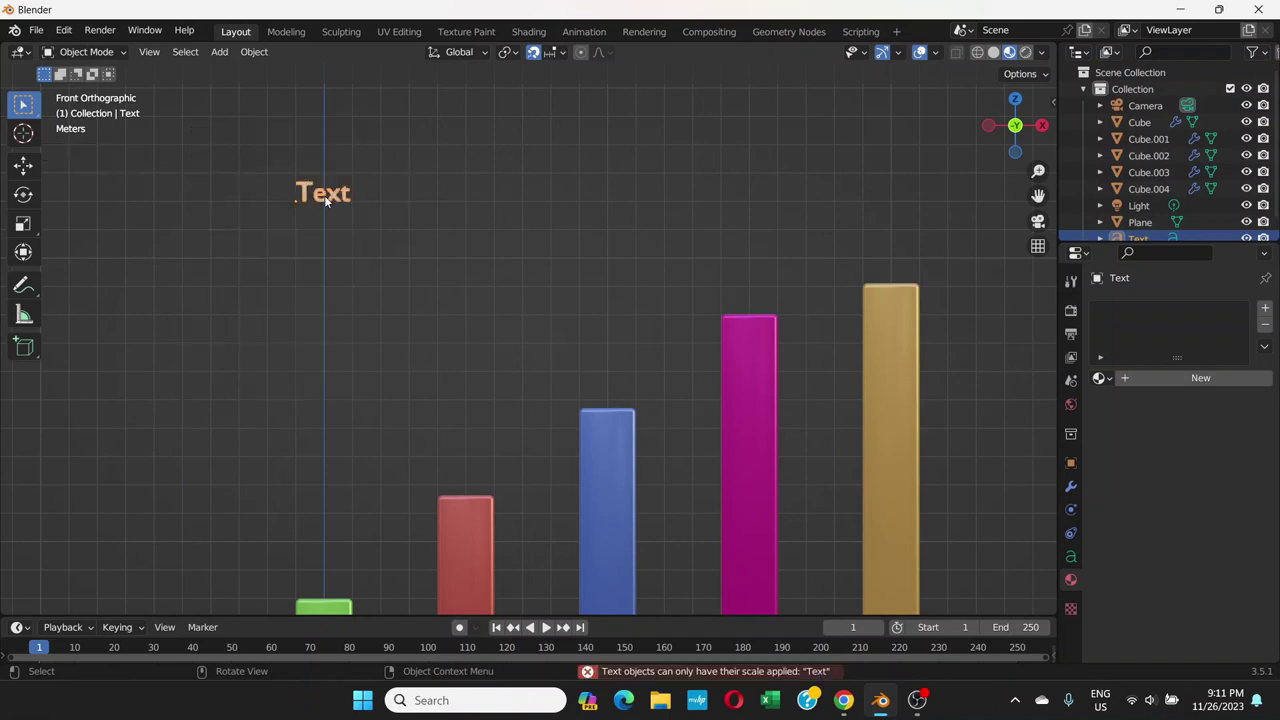
- Move the text further right and scale it up to about 1.53
key(g)
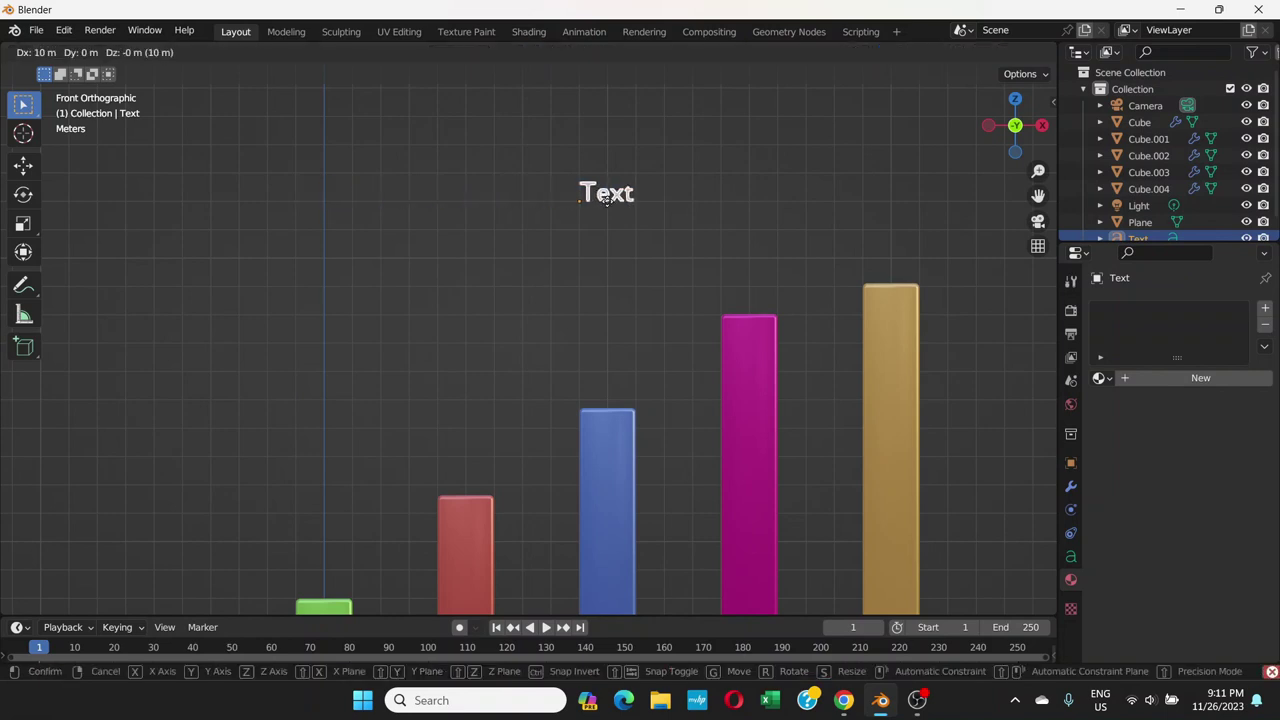
click(607, 200)
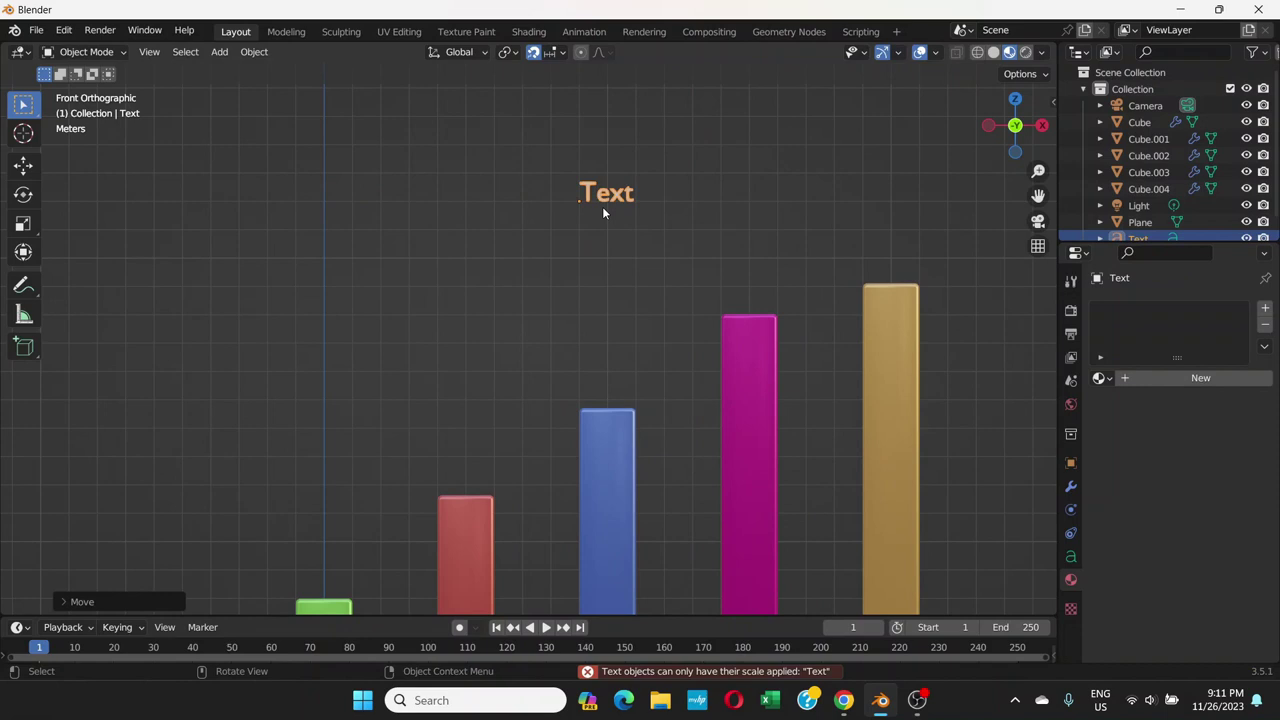
scroll(604, 208, down, 3)
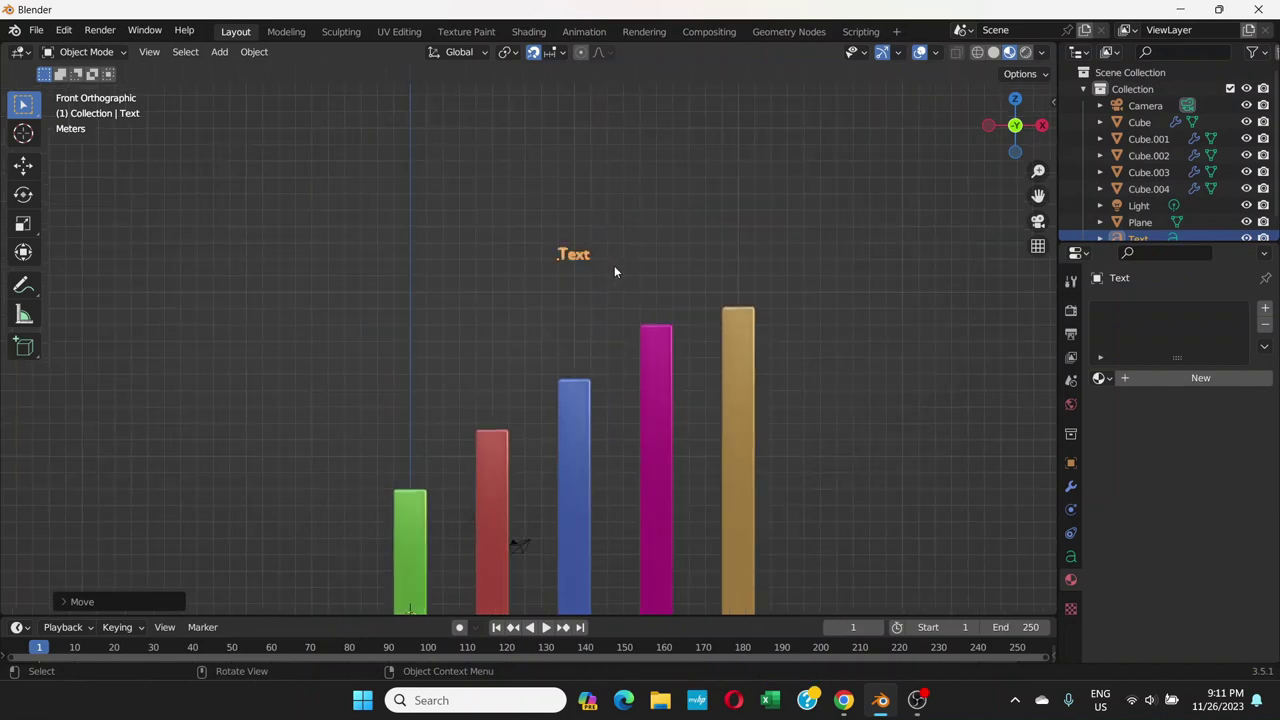
key(s)
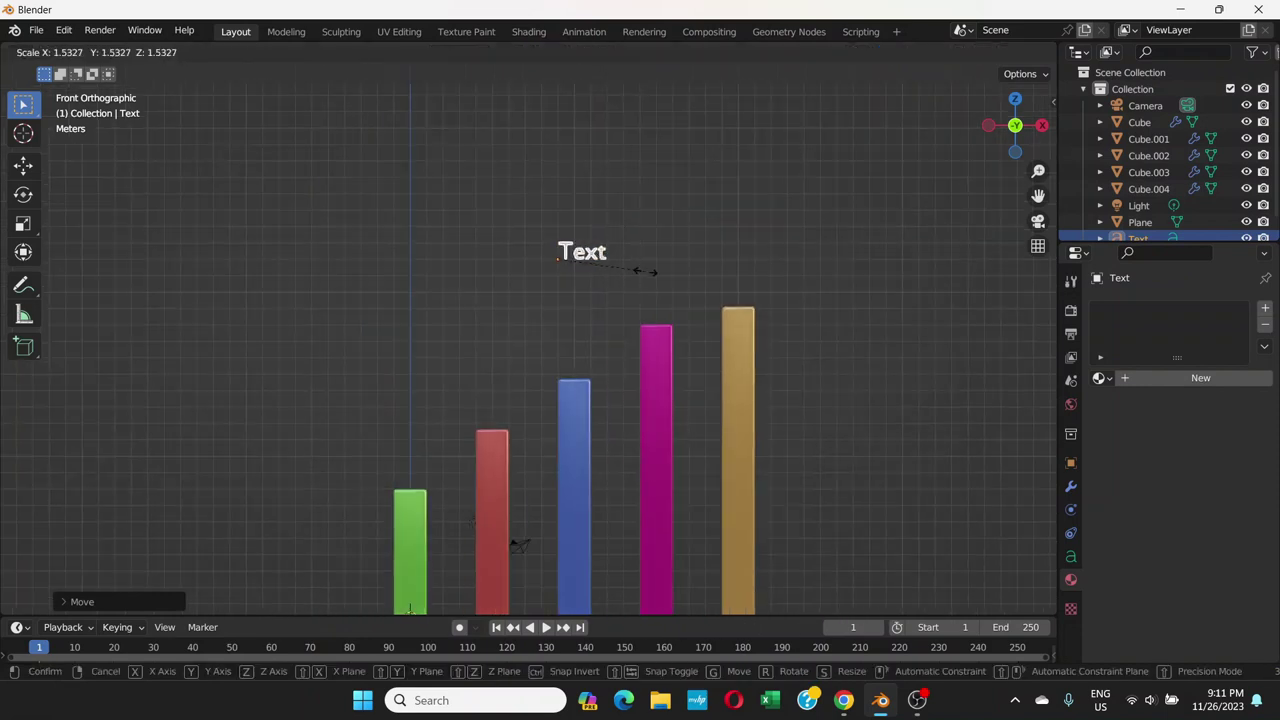
click(661, 275)
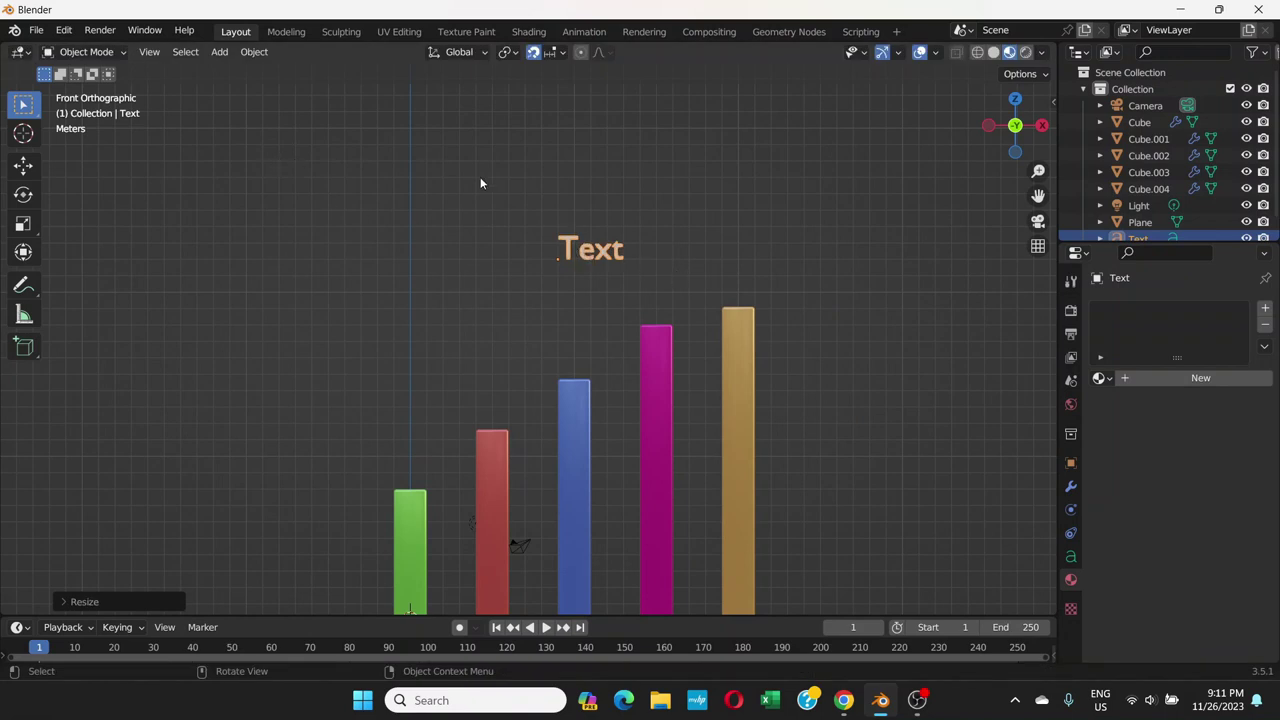
- Change the text to read 'Population by Country' in Edit Mode, then return to Object Mode
click(88, 52)
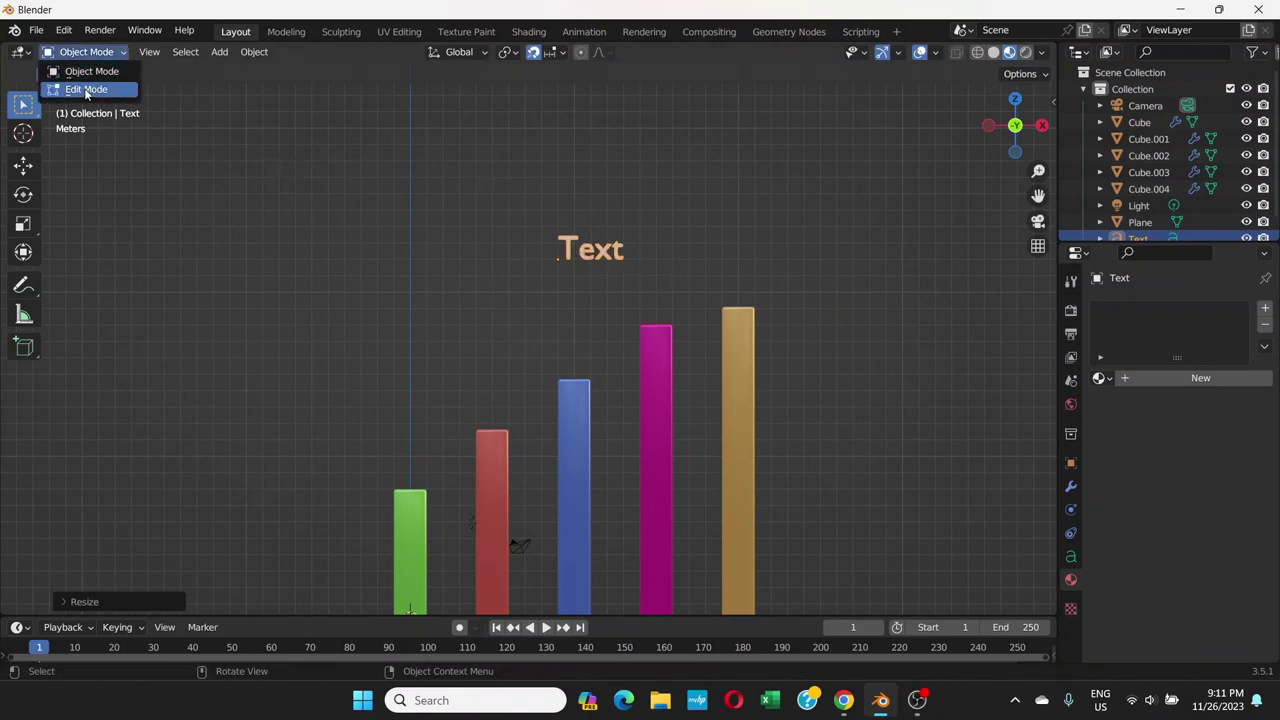
click(86, 89)
key(BackSpace)
key(BackSpace)
key(BackSpace)
key(BackSpace)
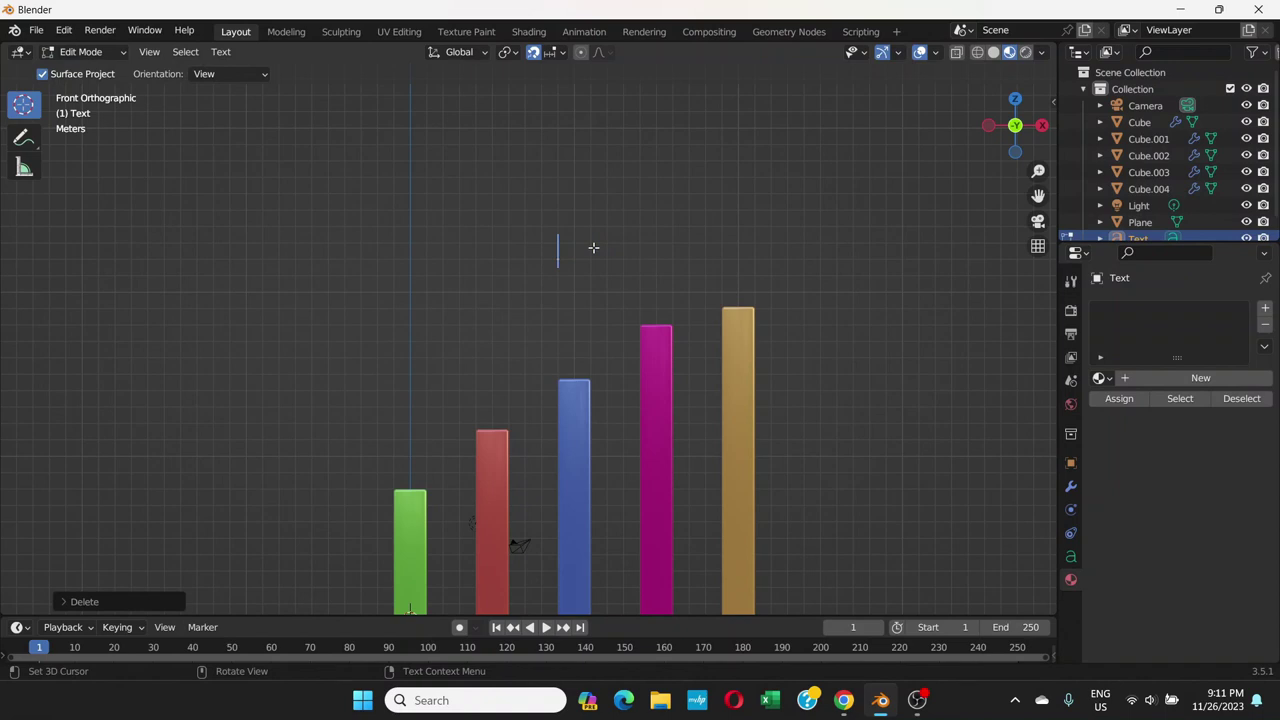
text(Populat)
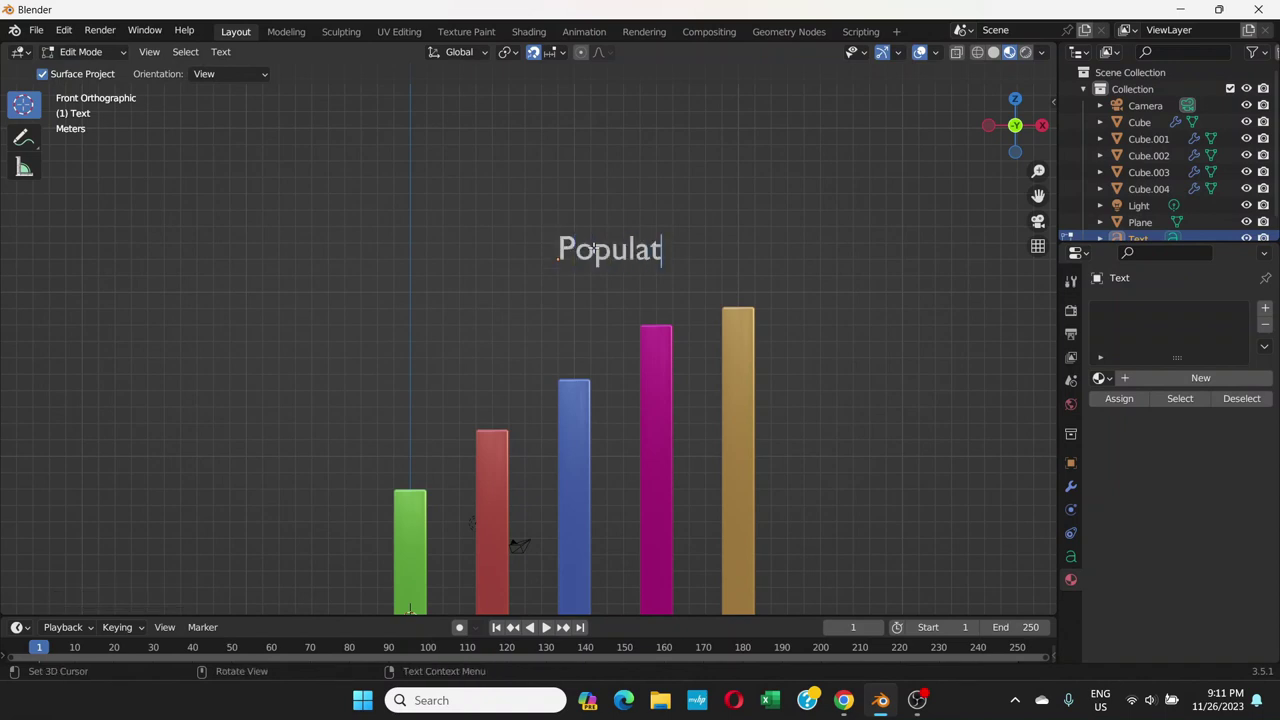
text(ion by Coun)
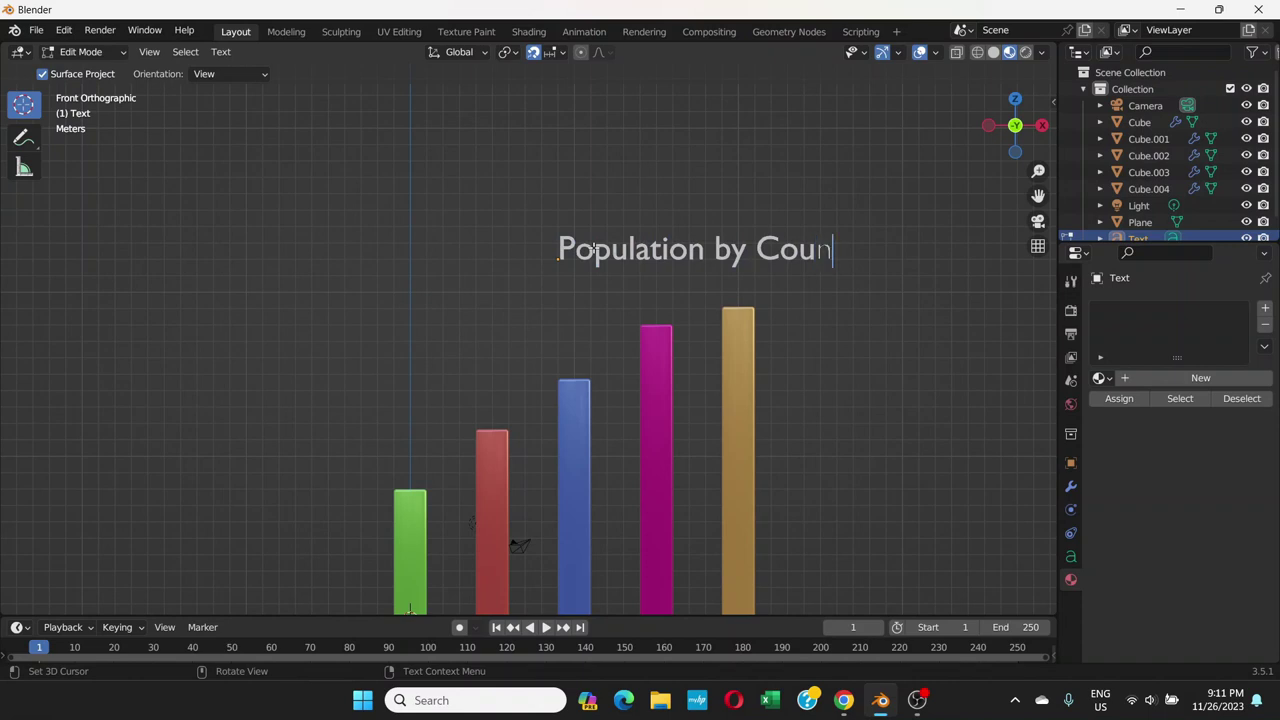
text(try)
click(116, 52)
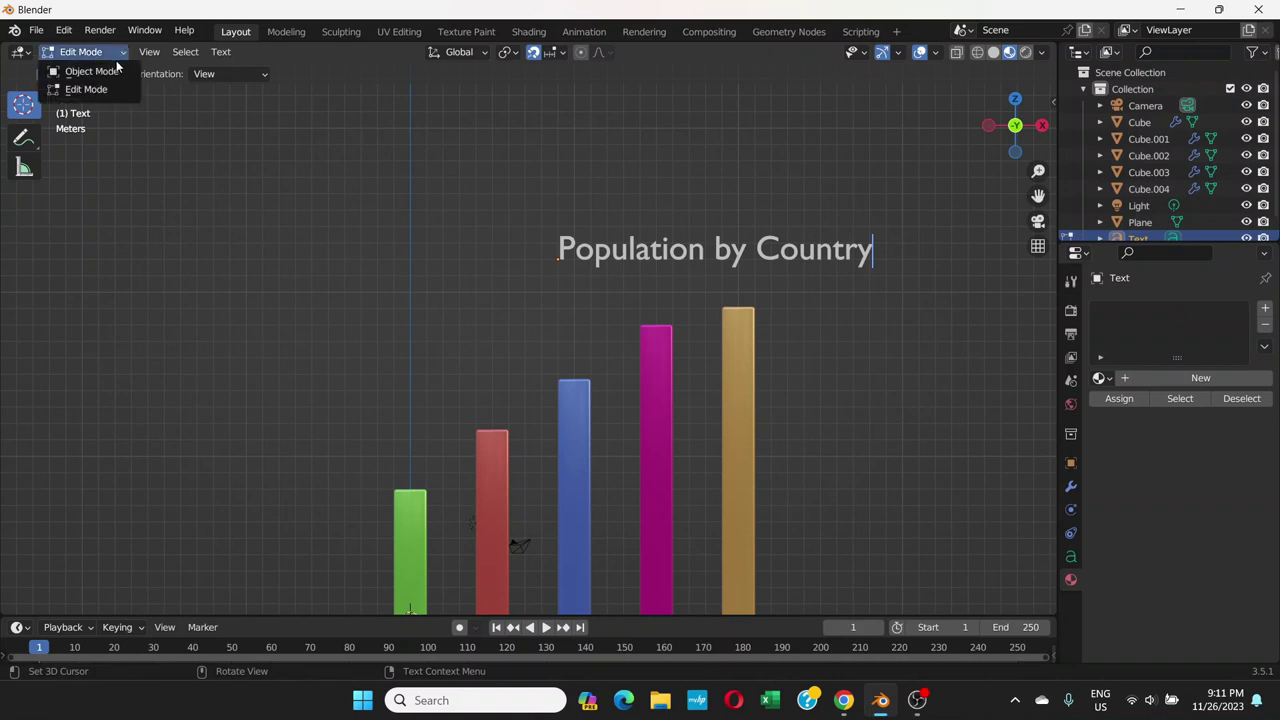
click(112, 71)
- Raise the title high above the chart and orbit into perspective
key(g)
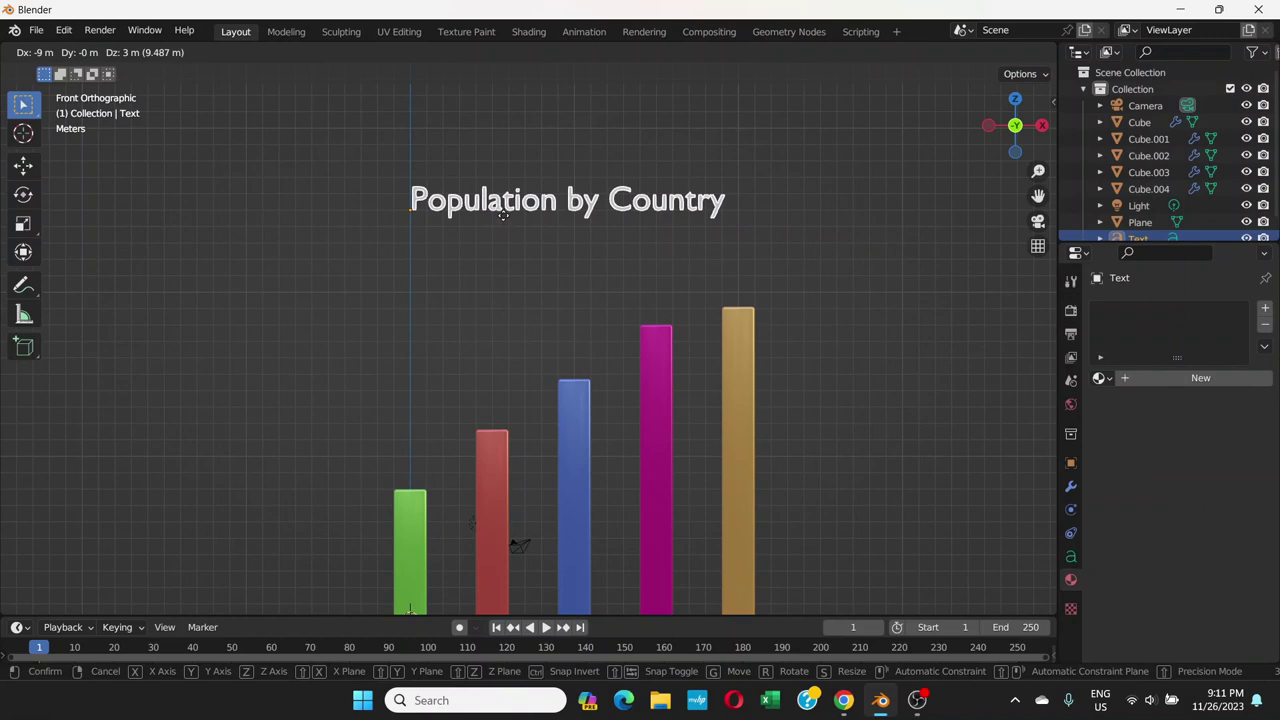
click(521, 159)
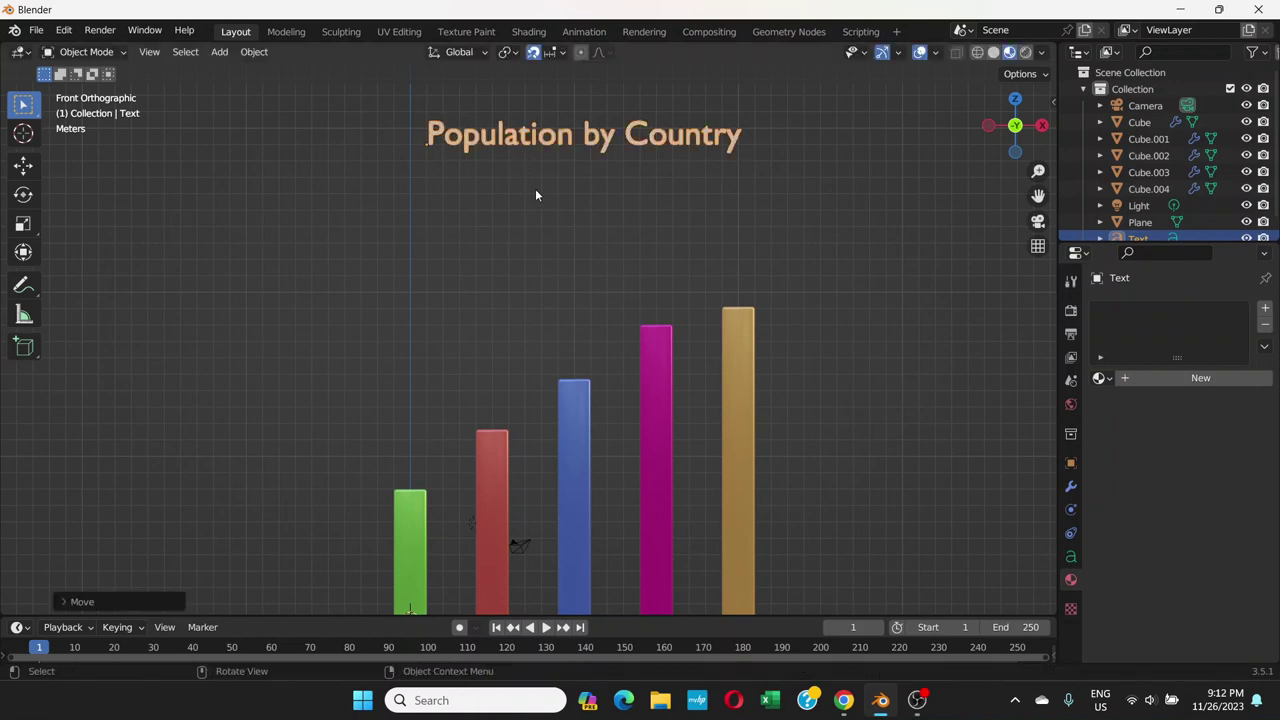
middle_drag(551, 274, 580, 272)
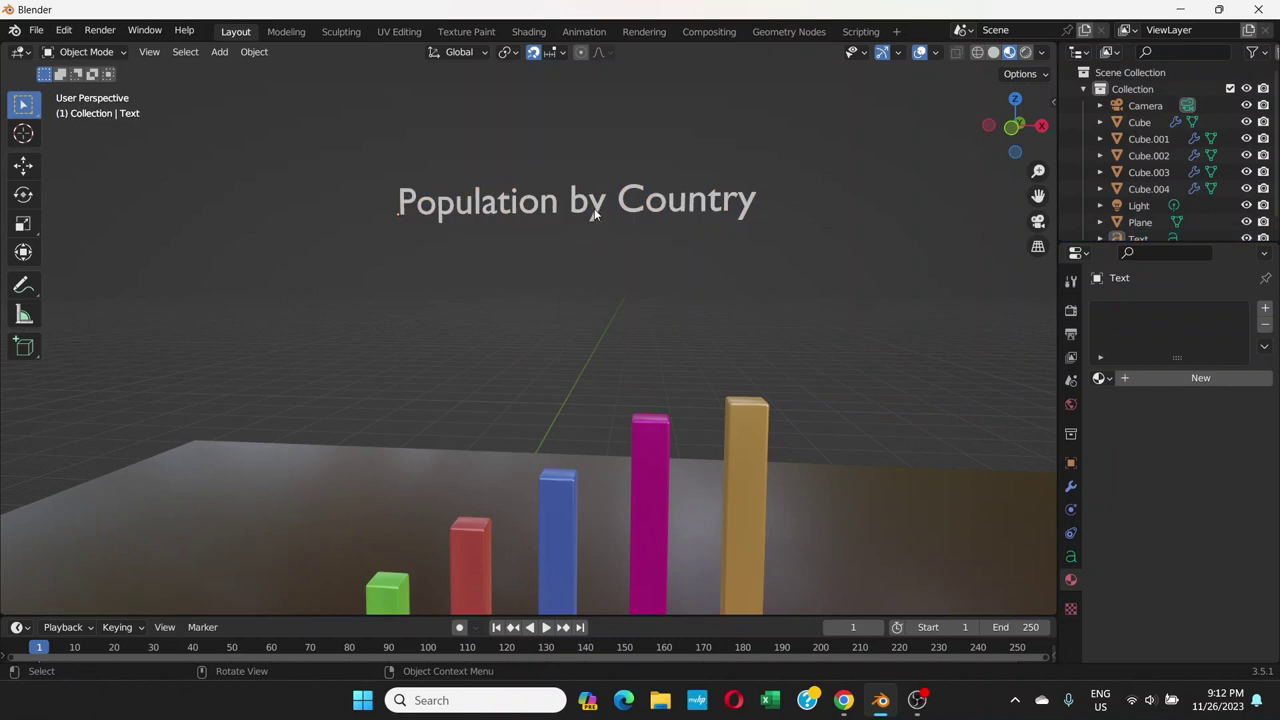
- Create Material.006 for the title, coloured purple (Hue 0.724, Saturation 0.965)
click(1162, 382)
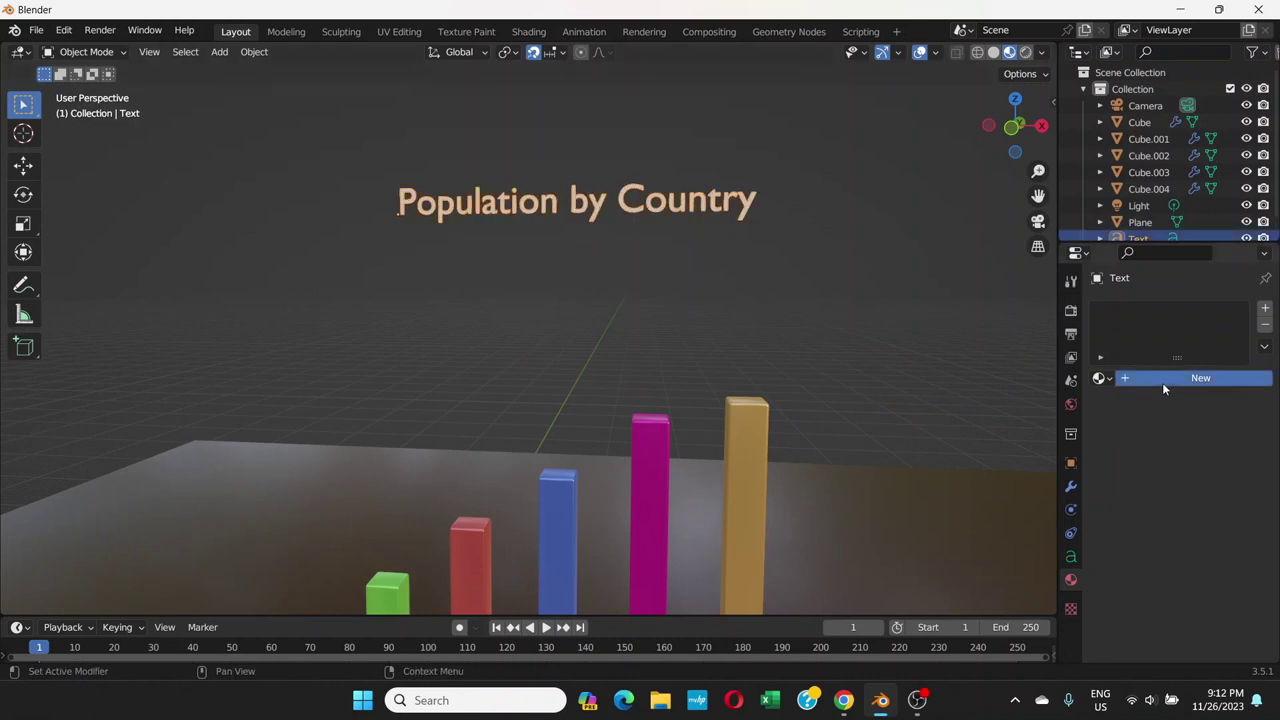
click(1212, 552)
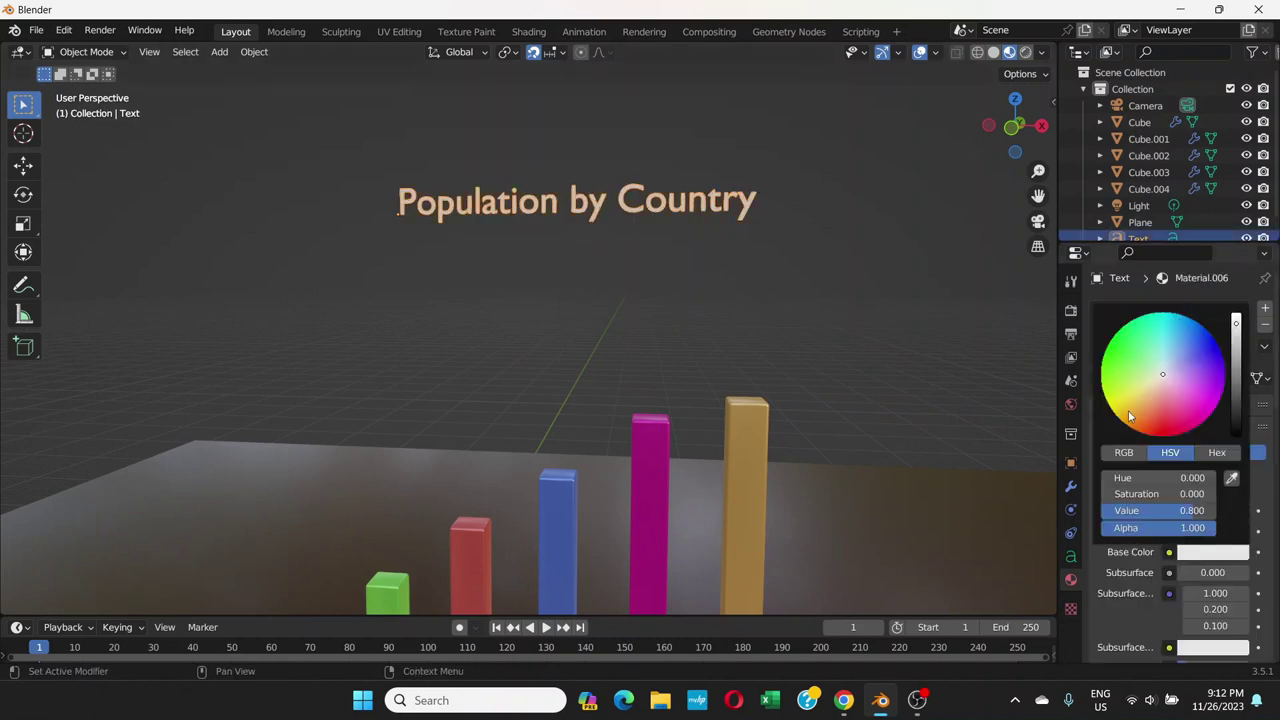
click(1155, 399)
mouse_move(1155, 399)
mouse_down()
mouse_move(1180, 405)
mouse_move(1201, 372)
mouse_move(1212, 377)
mouse_up()
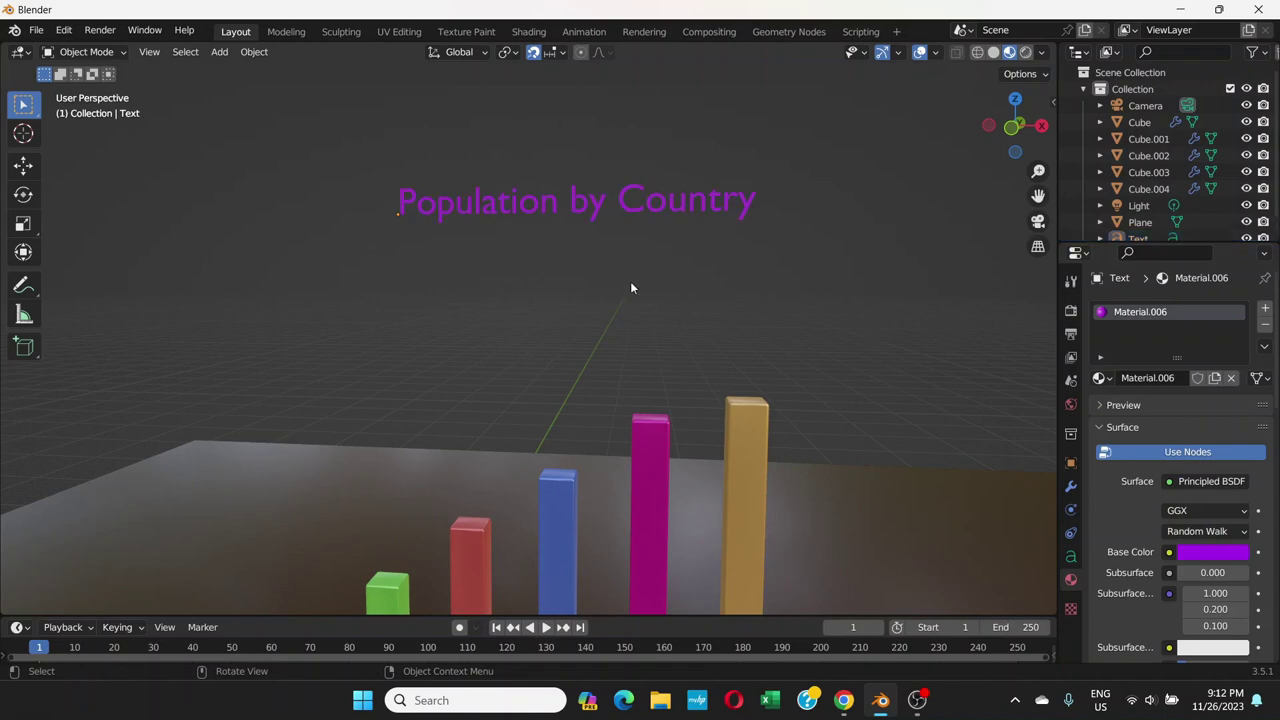
middle_drag(549, 370, 622, 304)
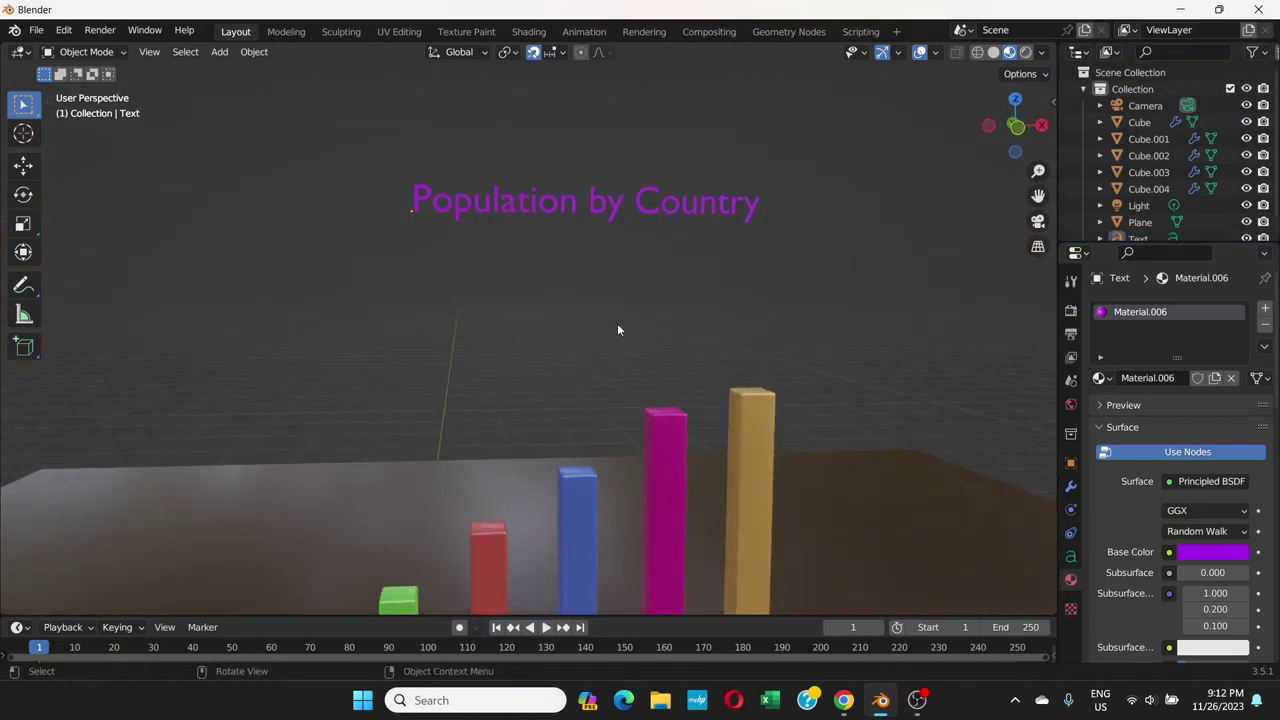
key(KP_1)
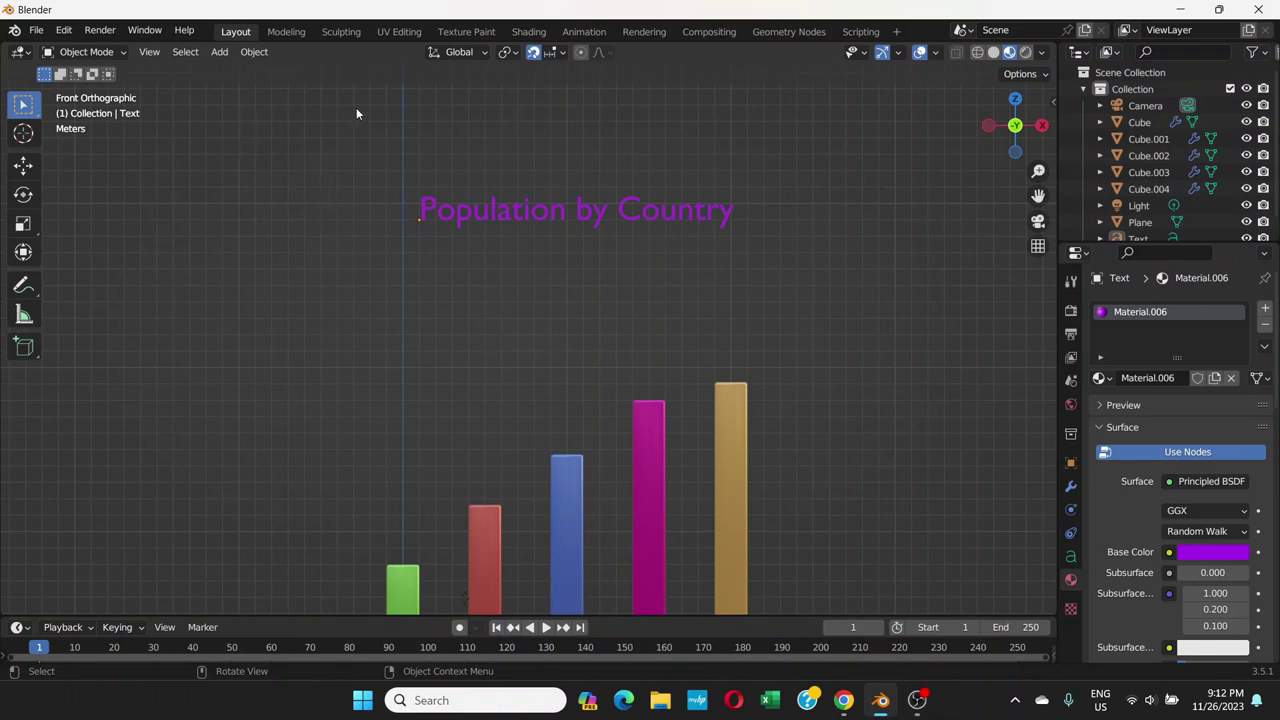
- Duplicate the Population by Country title down-left as Text.001, then switch to Google Sheets
click(470, 214)
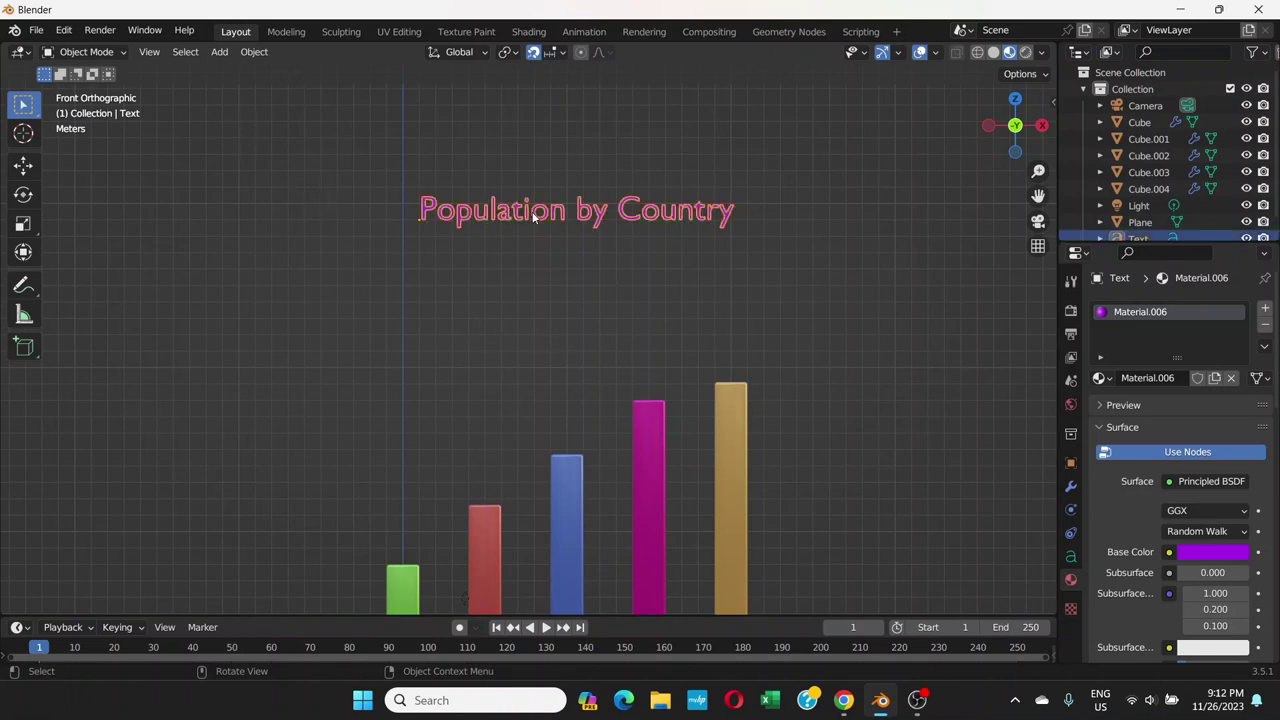
key(shift+d)
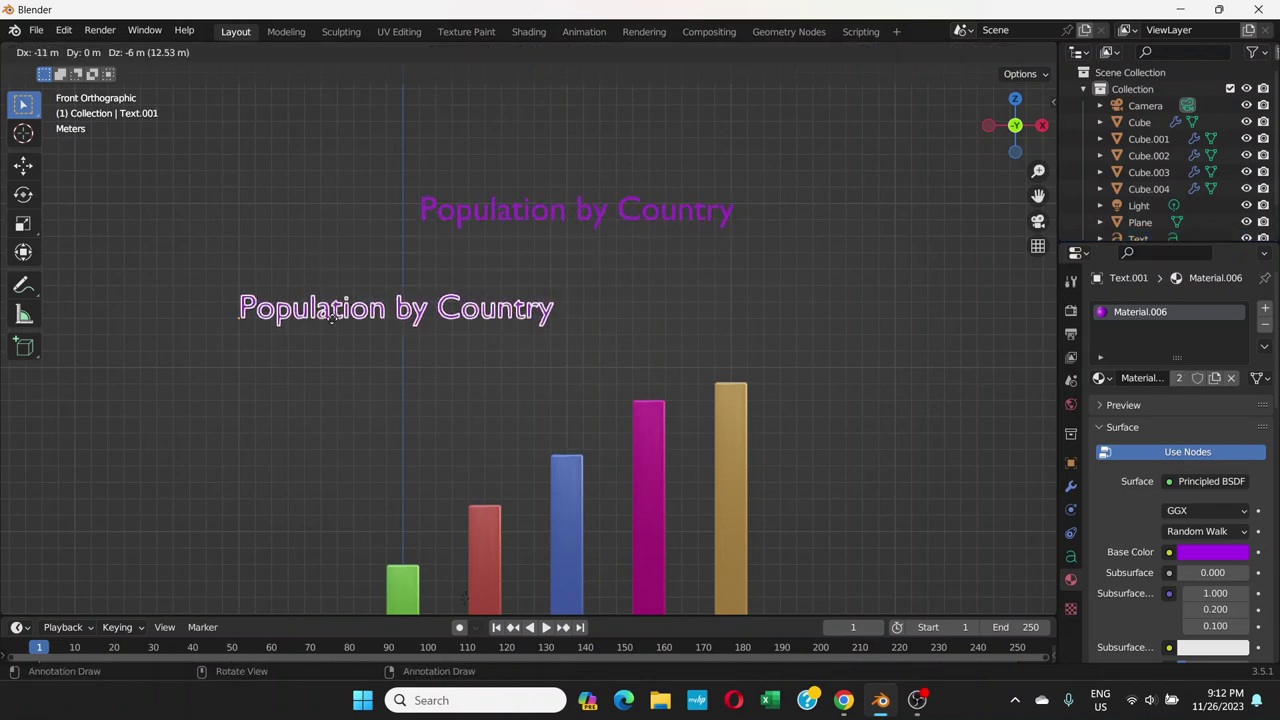
click(296, 331)
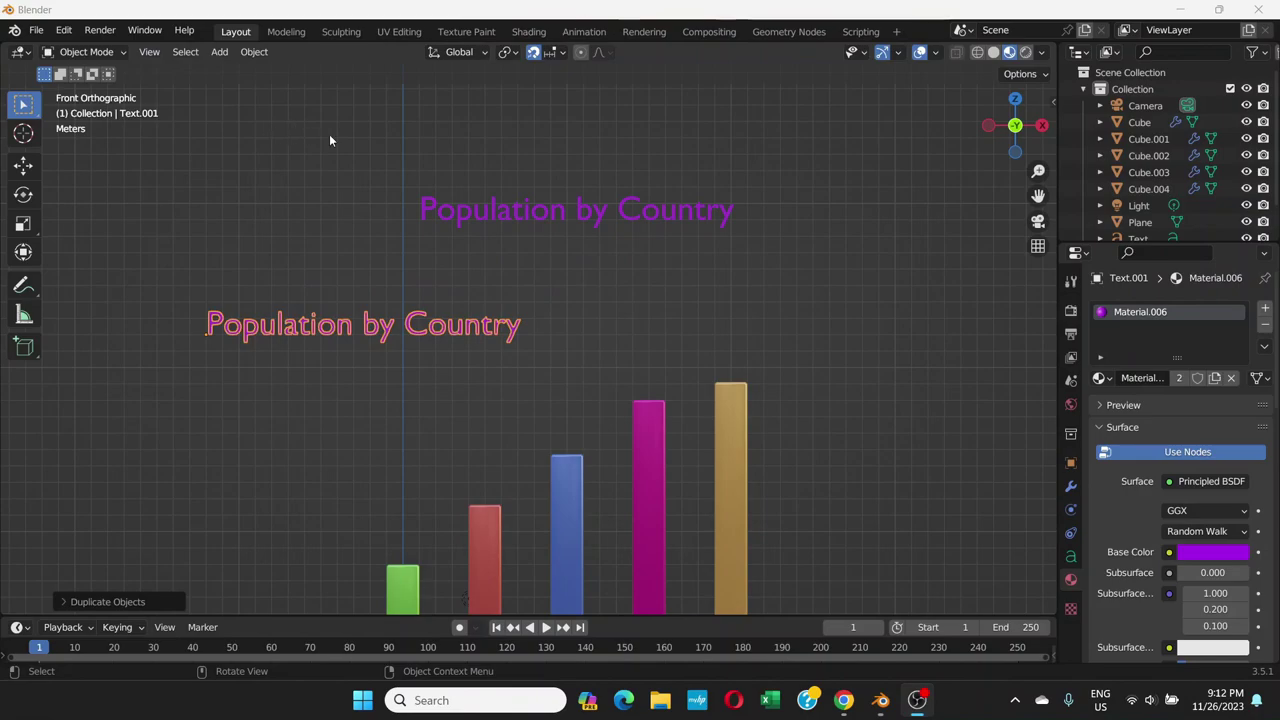
key(alt+Tab)
key(Tab)
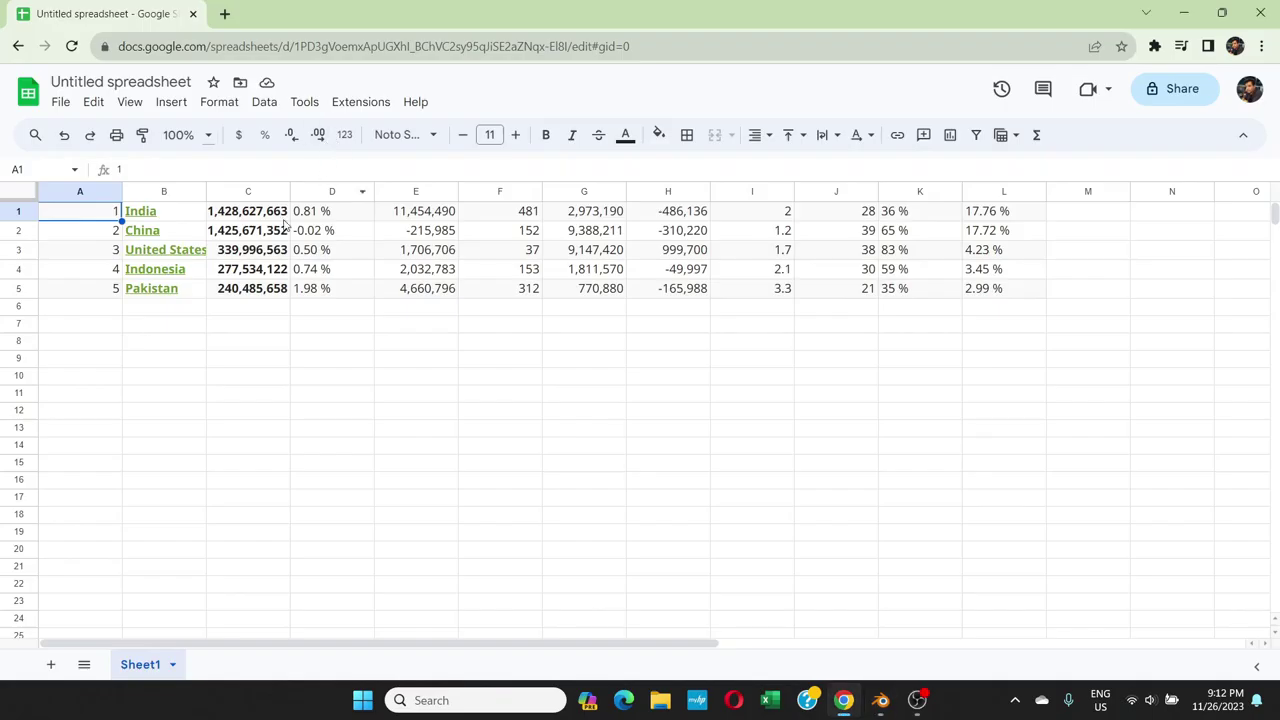
- Copy Pakistan's population 240485658 from cell C5 and return to Blender
click(251, 291)
double_click(251, 291)
drag(220, 291, 300, 293)
key(ctrl+c)
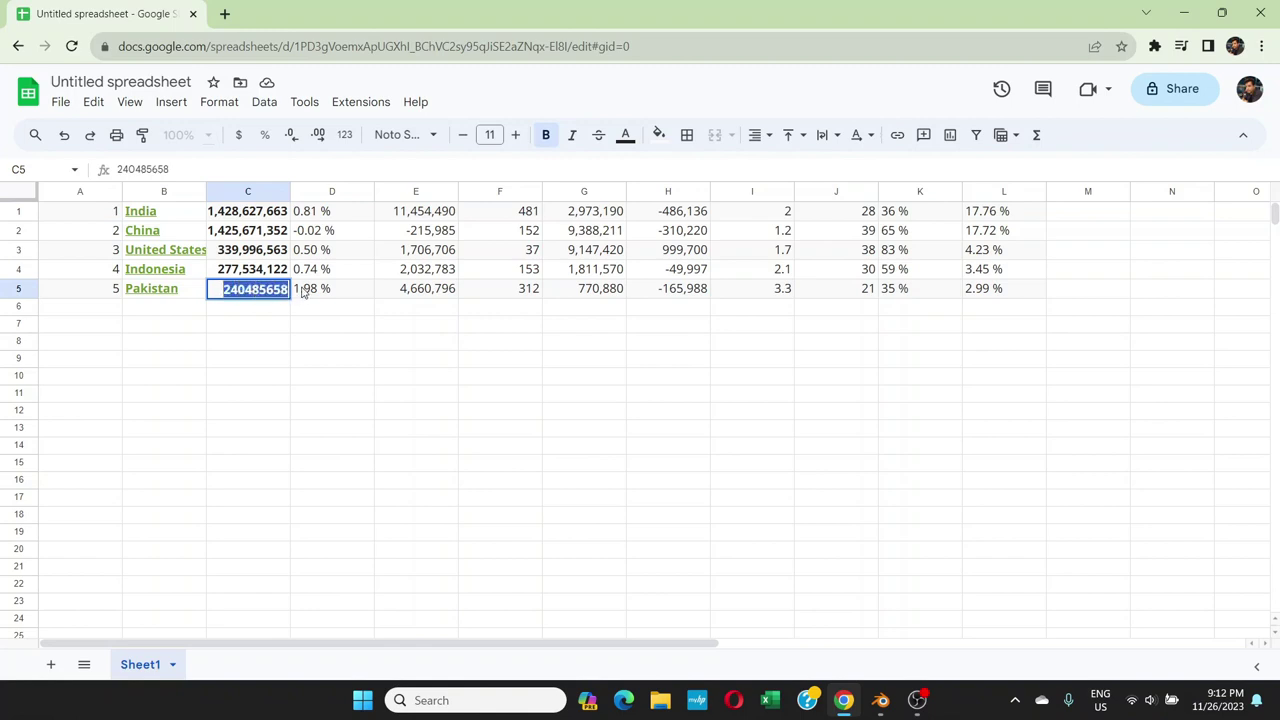
key(alt+Tab)
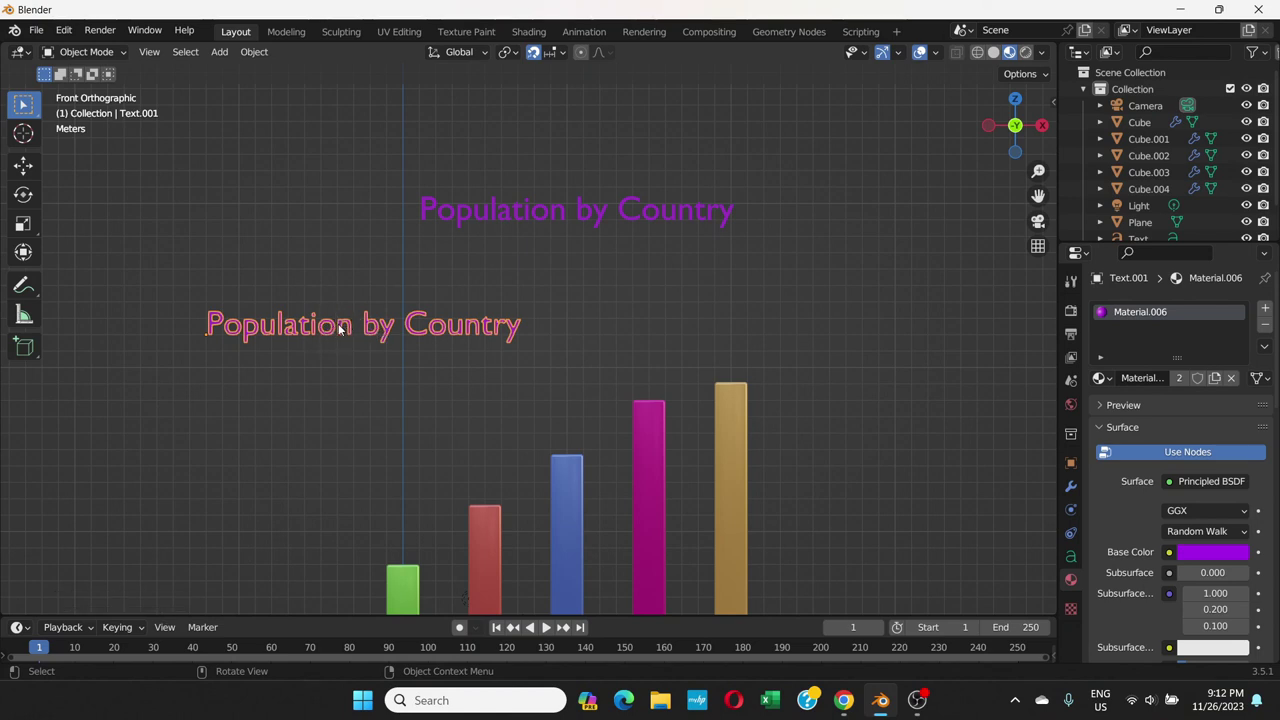
- Replace the duplicated title's text with 240485658
click(100, 52)
click(104, 90)
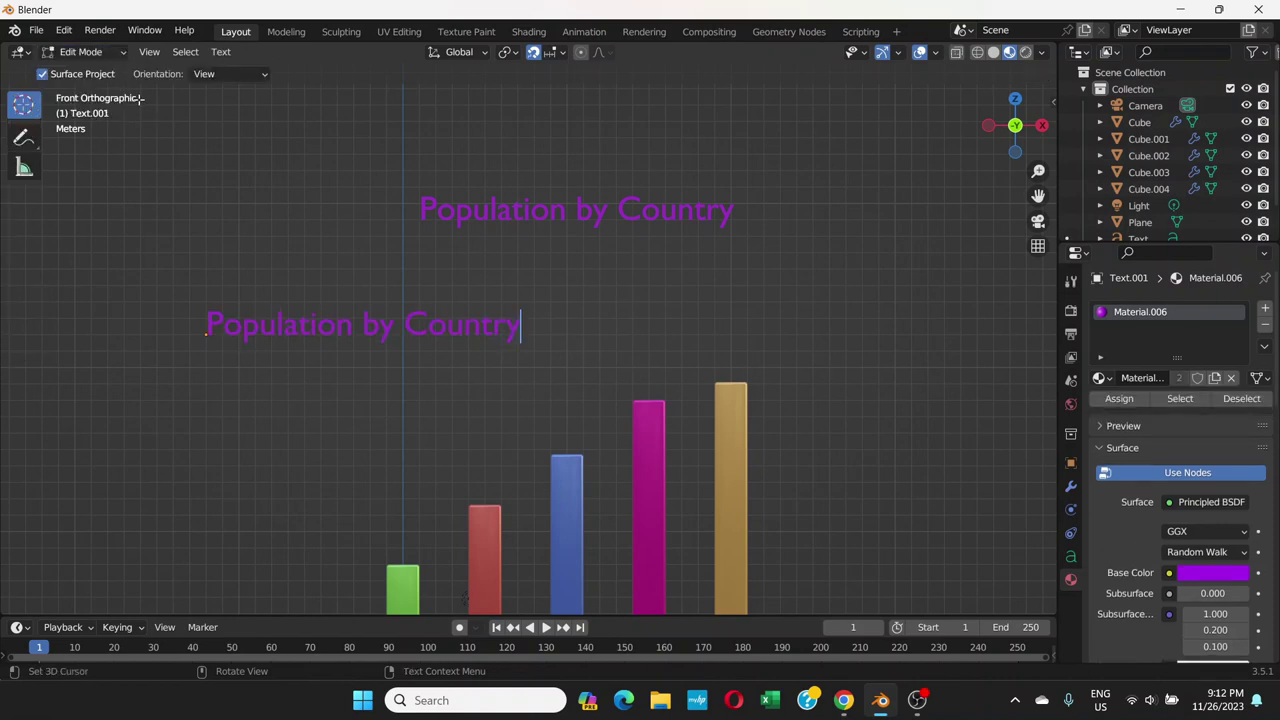
key(ctrl+a)
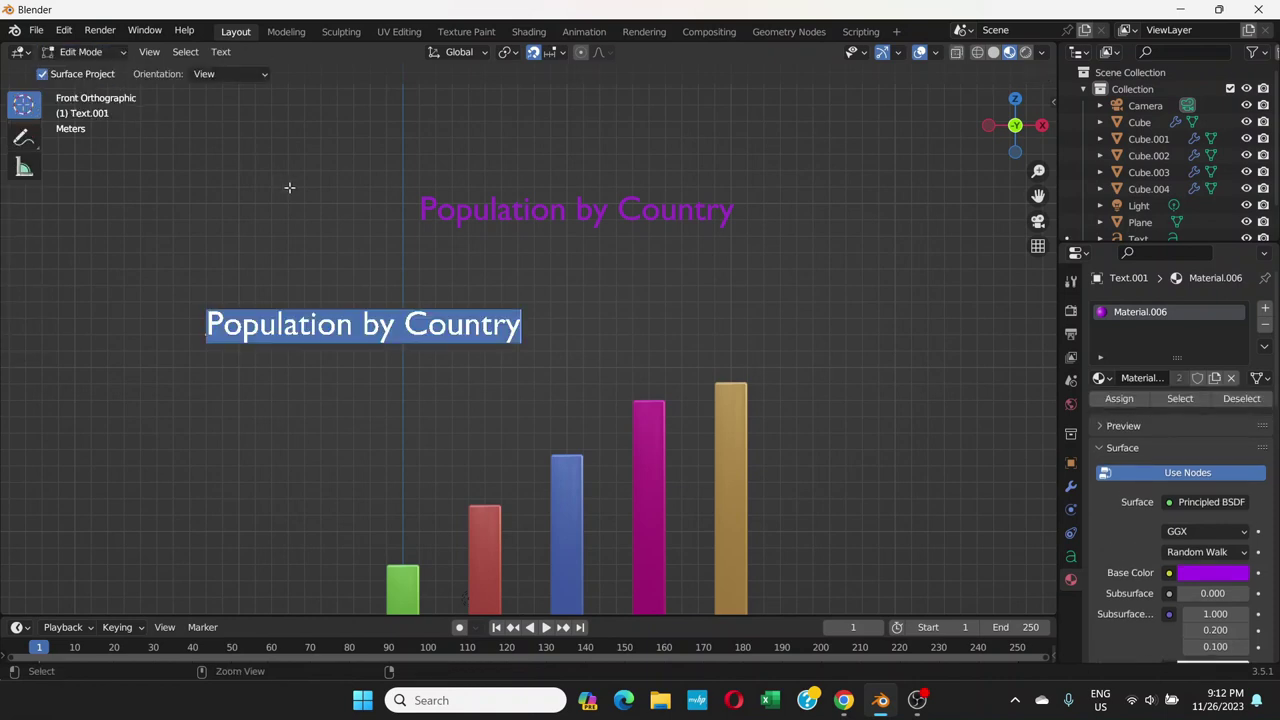
key(ctrl+v)
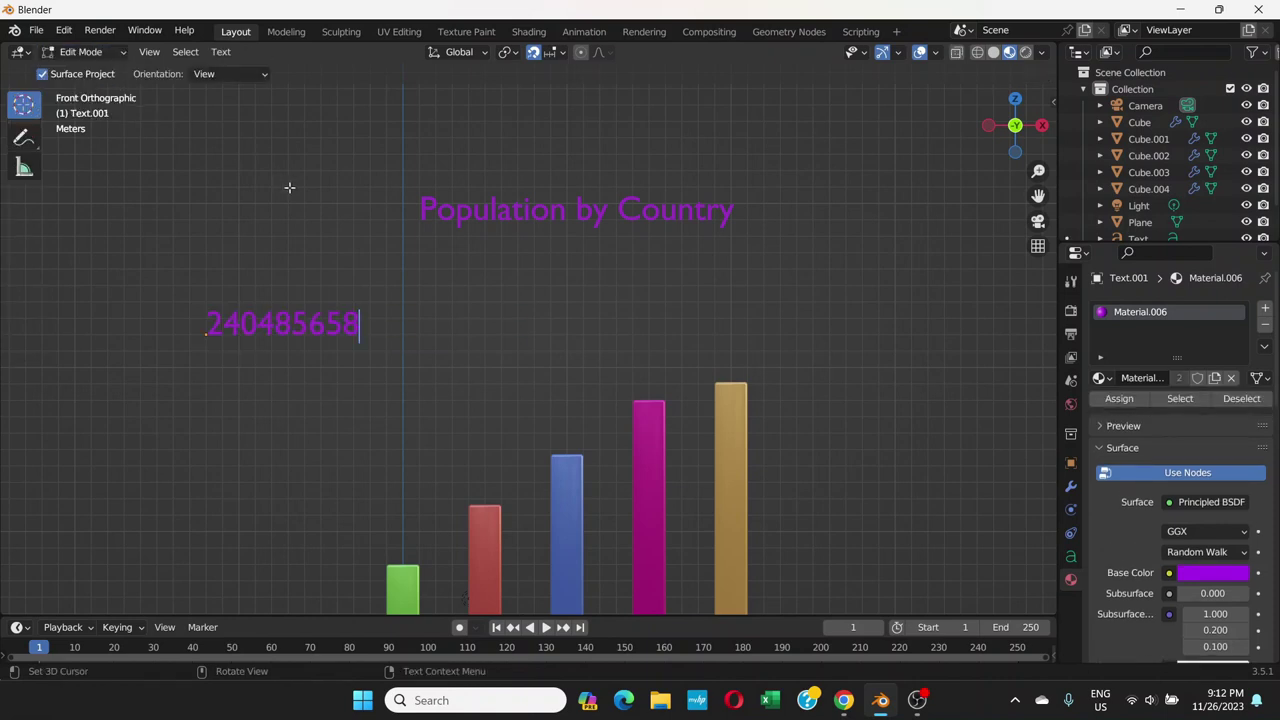
click(82, 51)
click(100, 69)
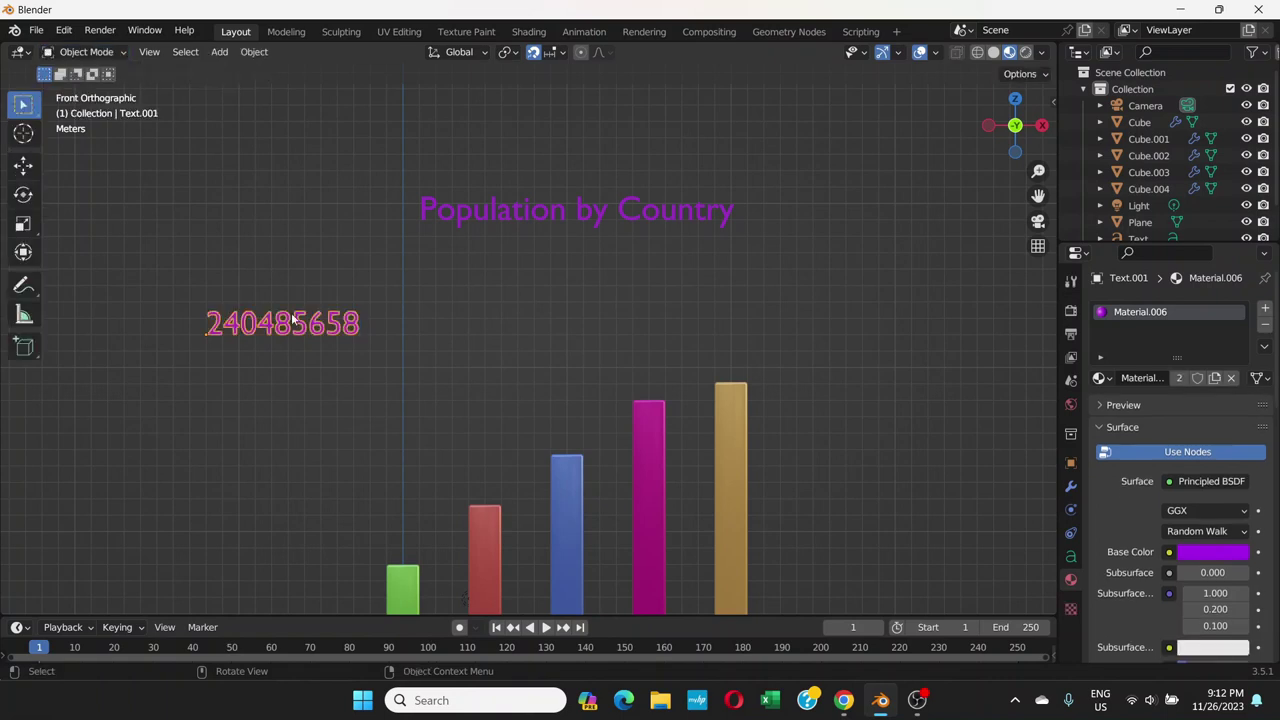
- Shrink the 240485658 label, set it above the green bar, and duplicate it
shift+middle_drag(441, 370, 496, 227)
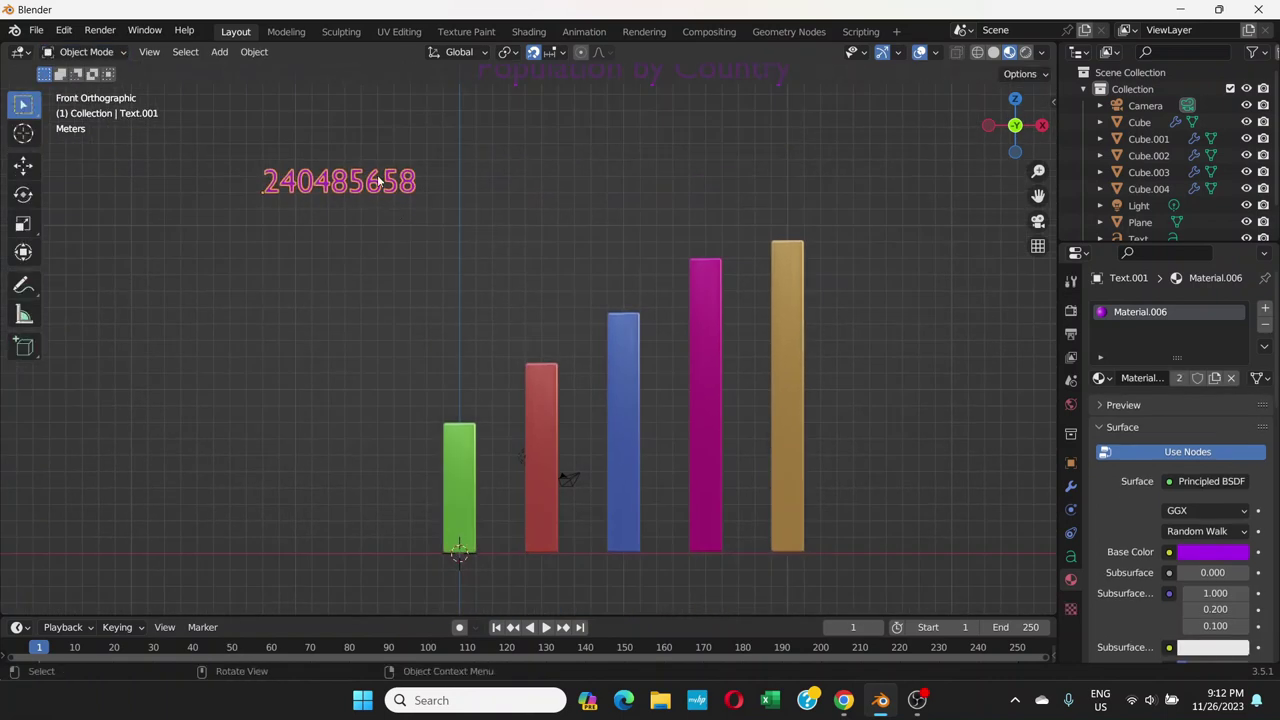
drag(380, 180, 453, 349)
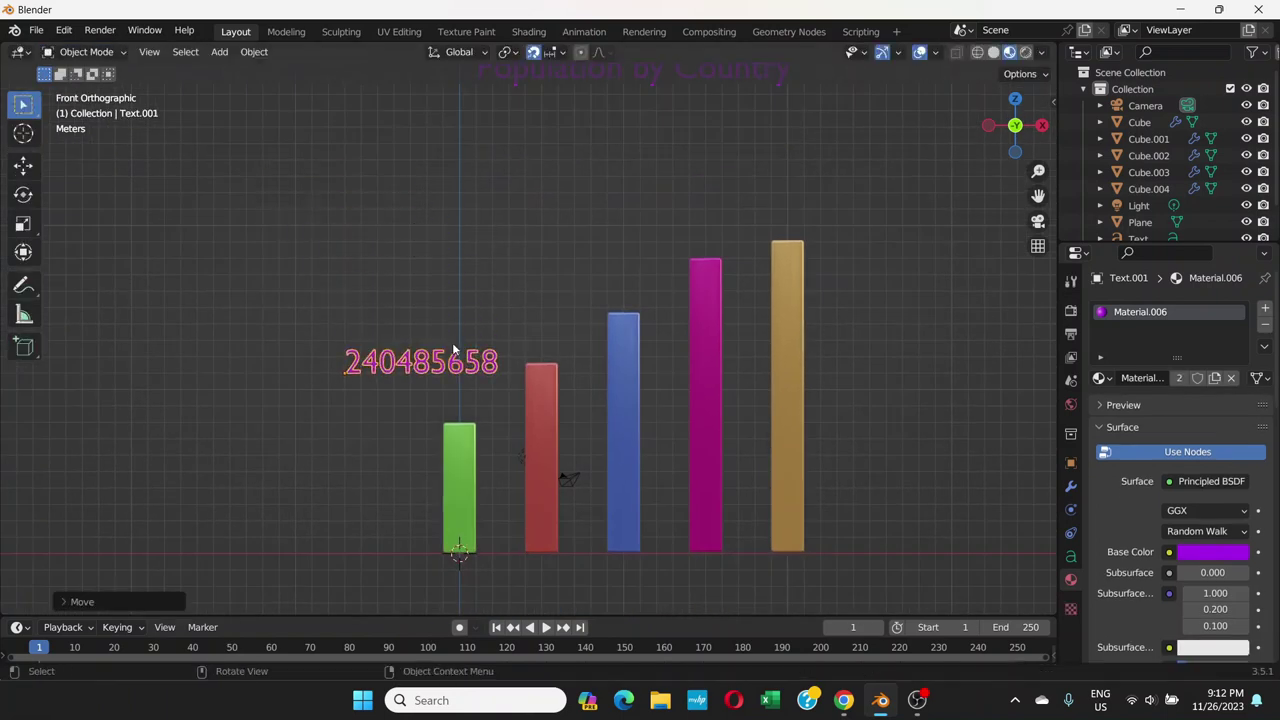
key(s)
click(445, 397)
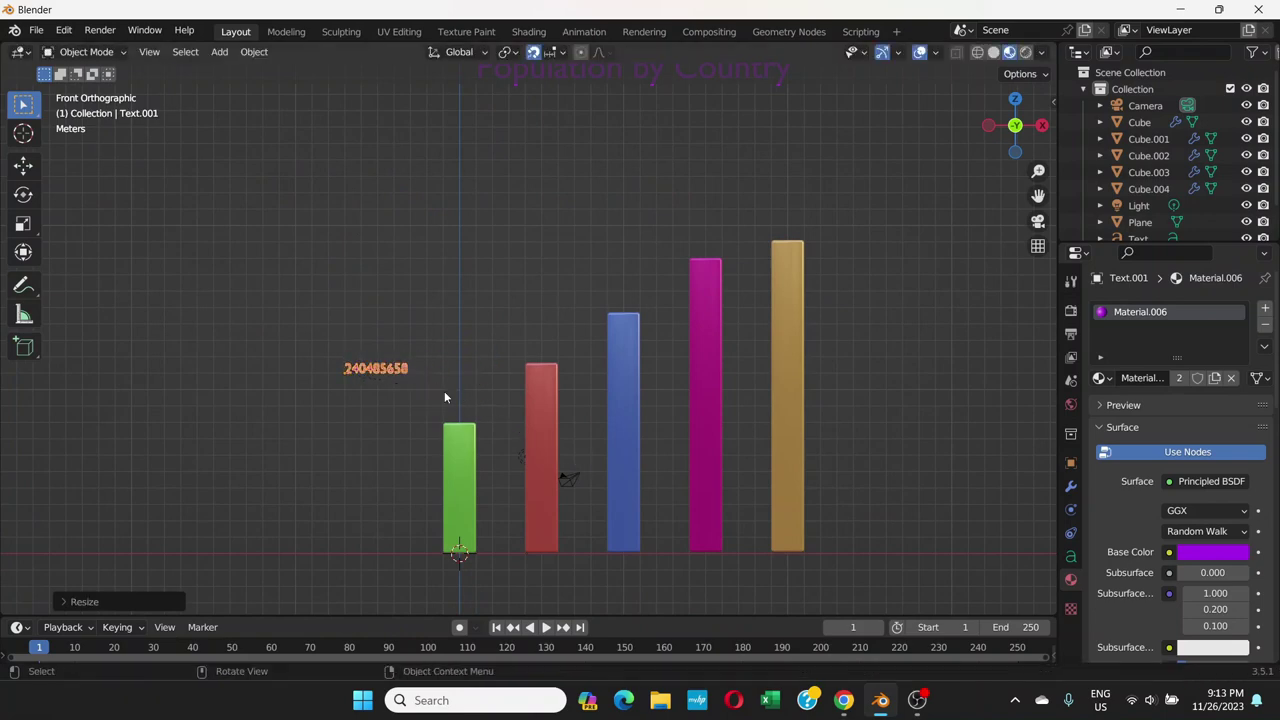
key(g)
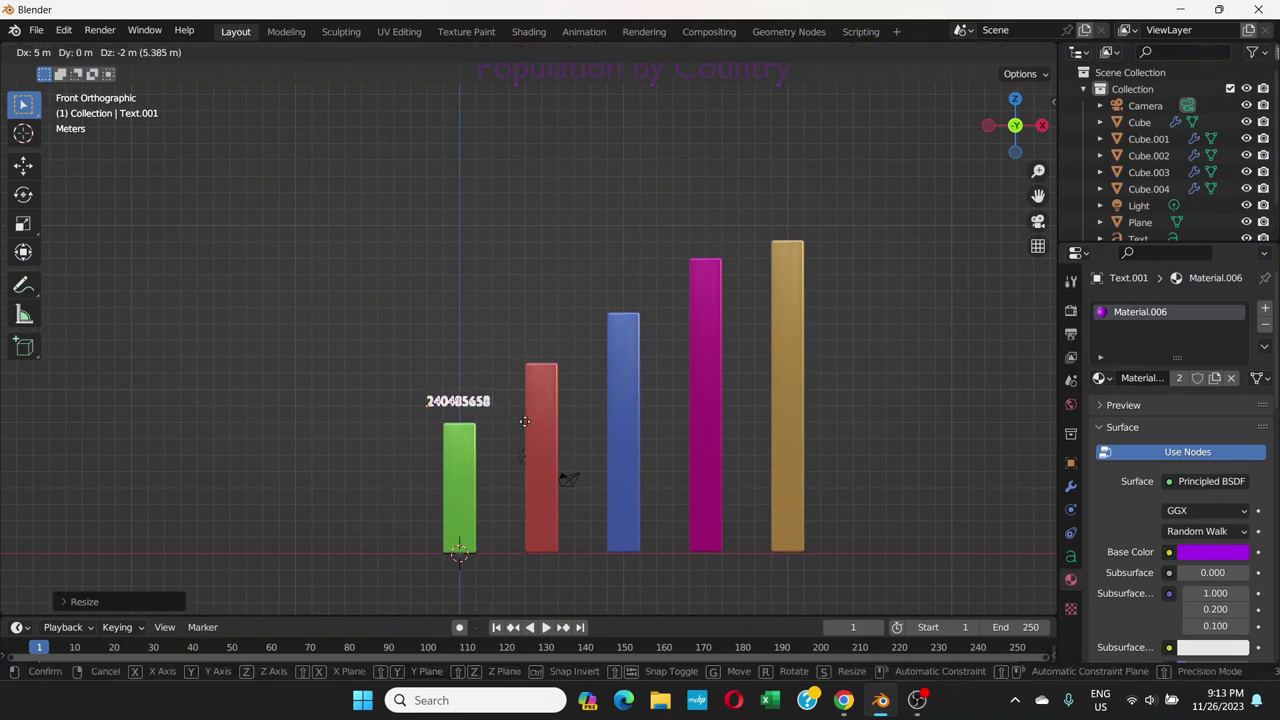
click(524, 421)
key(g)
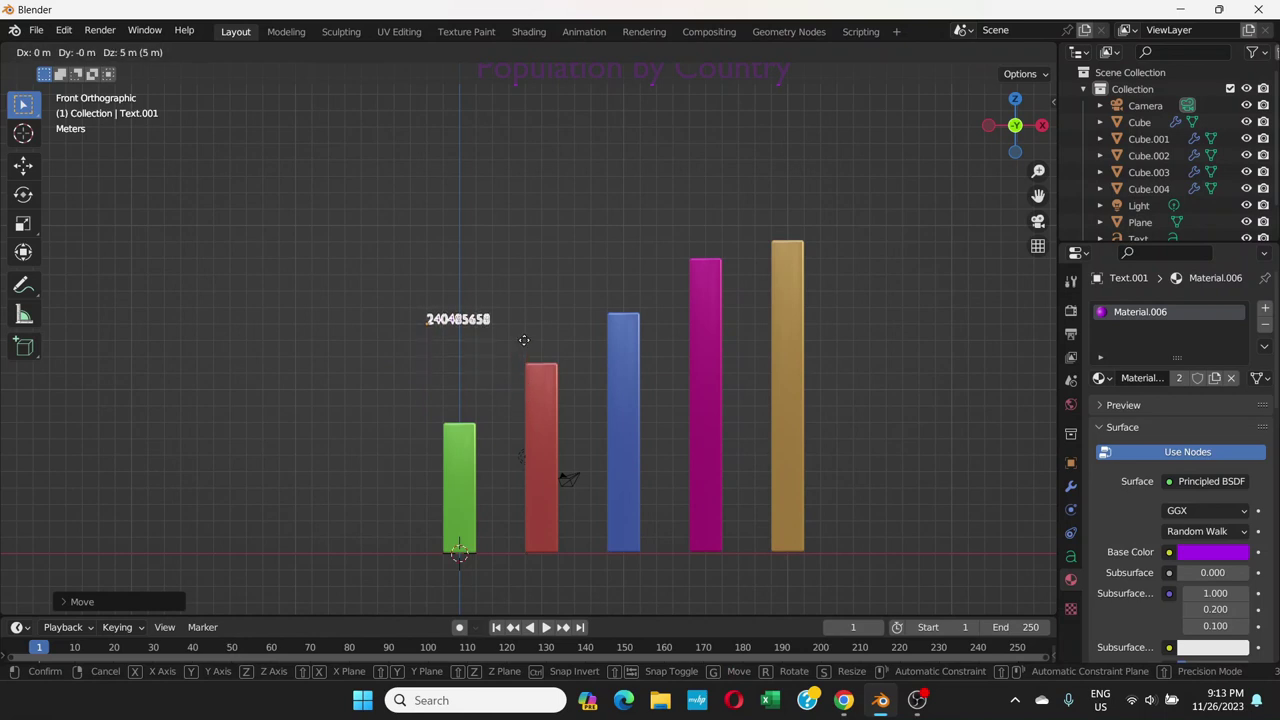
click(523, 340)
scroll(521, 338, up, 3)
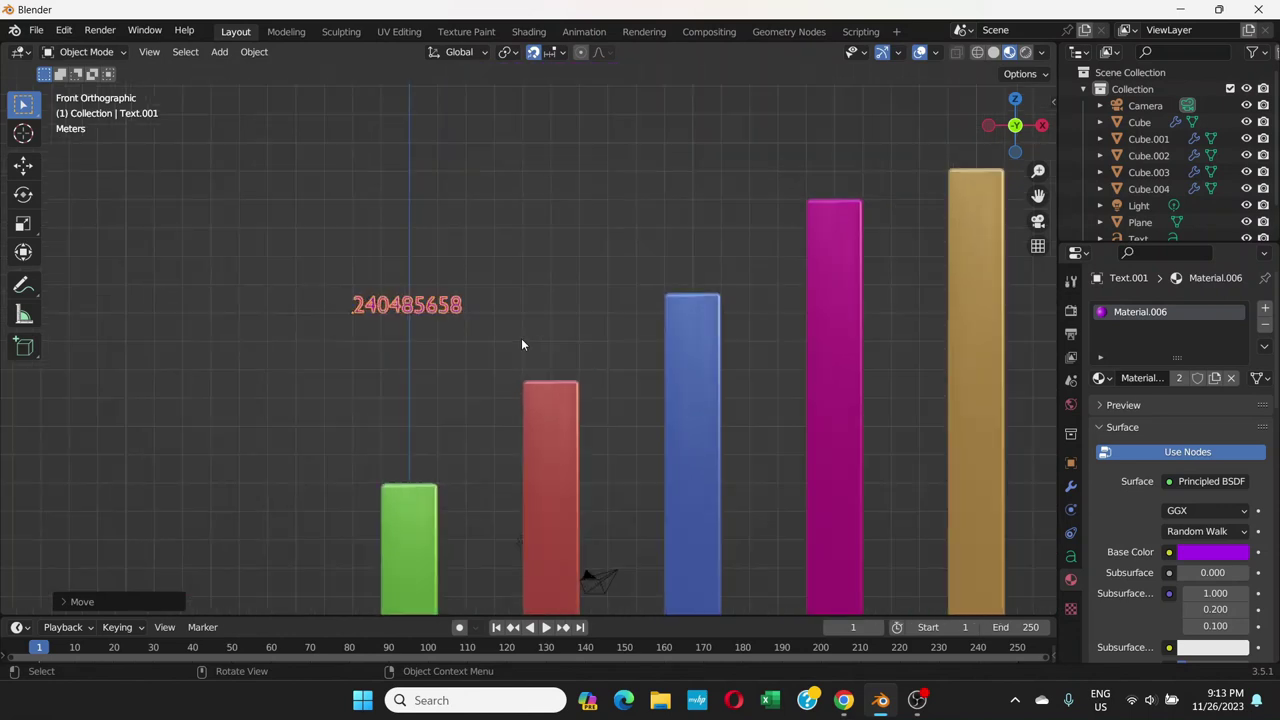
key(shift+d)
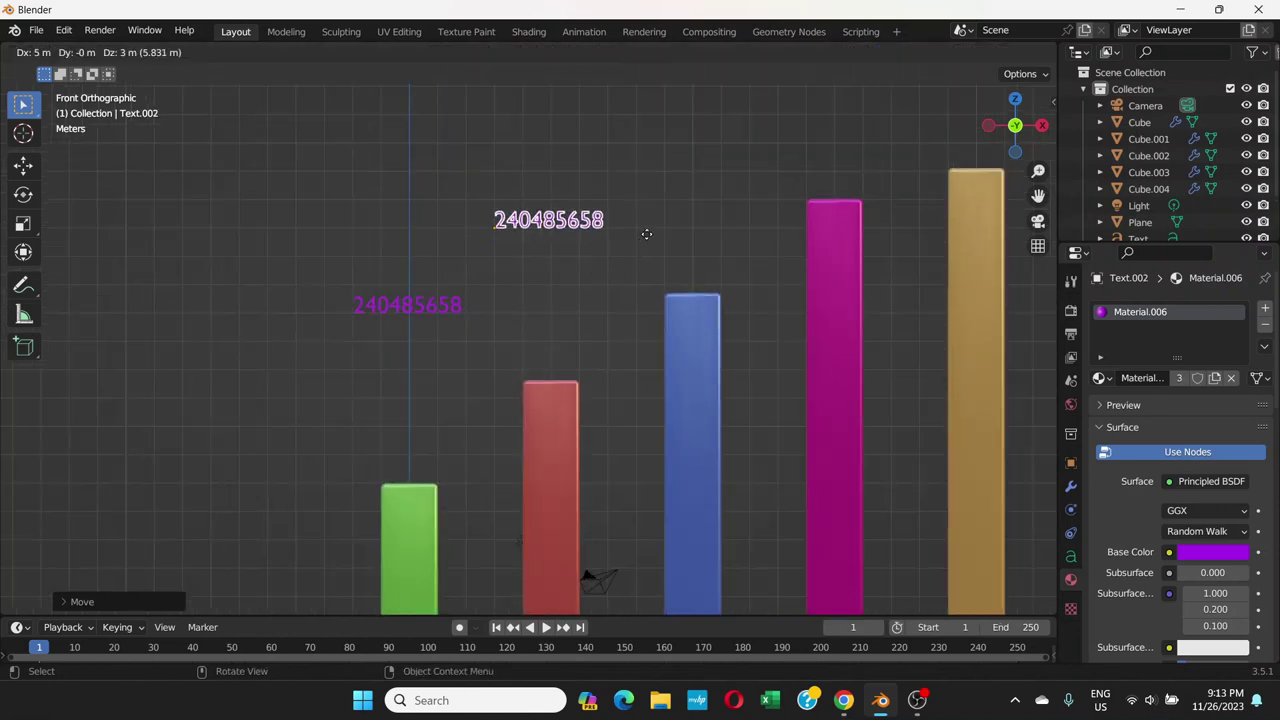
- Place the duplicate label up-right and copy Indonesia's 277534122 from cell C4
click(639, 221)
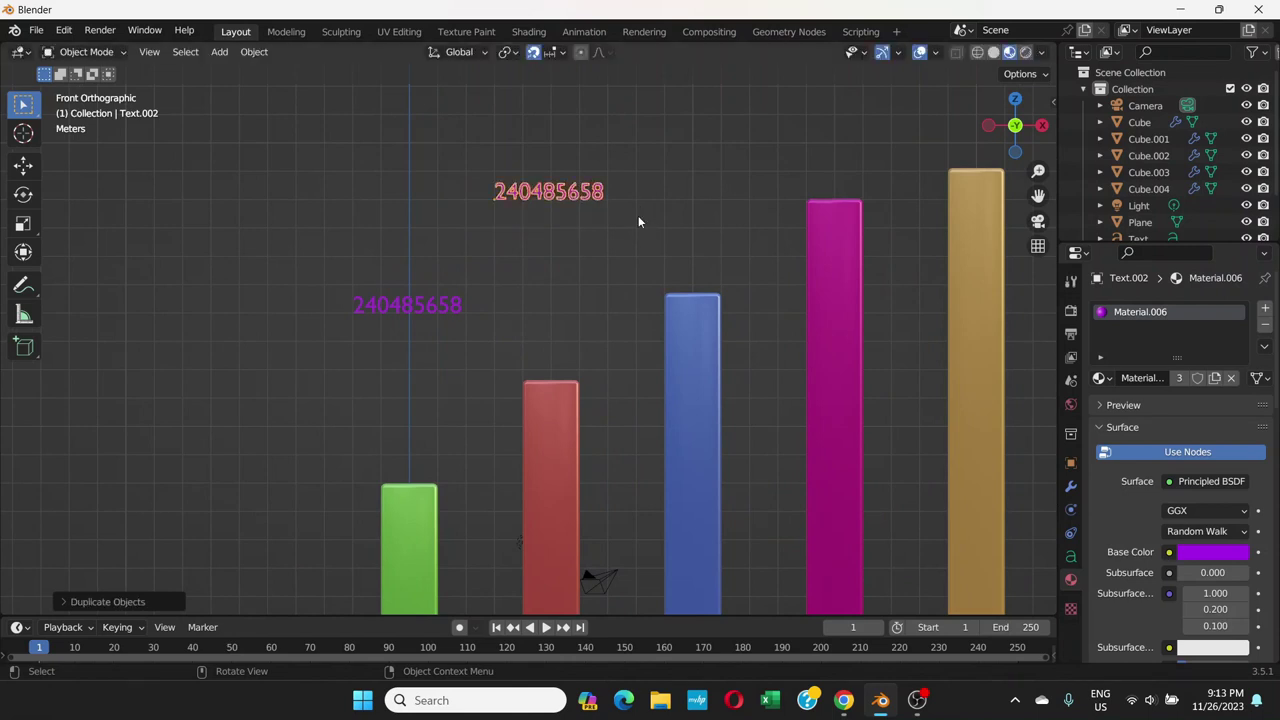
key(alt+Tab)
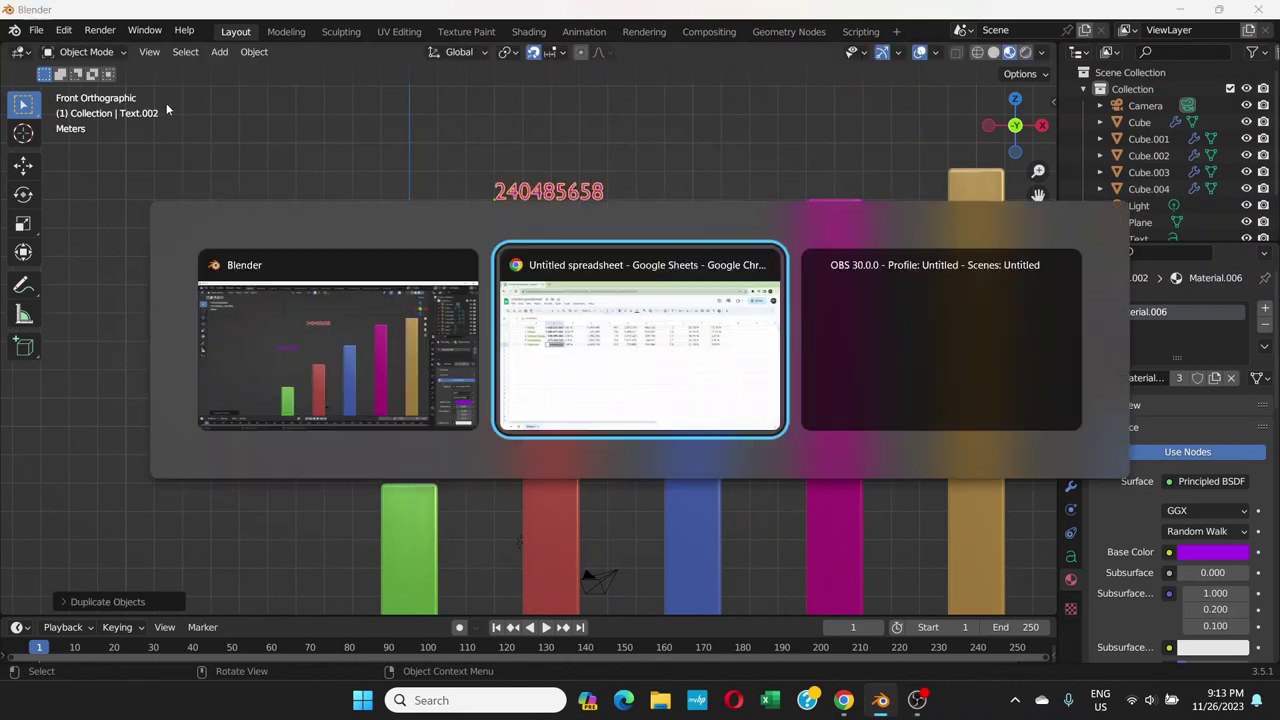
double_click(255, 271)
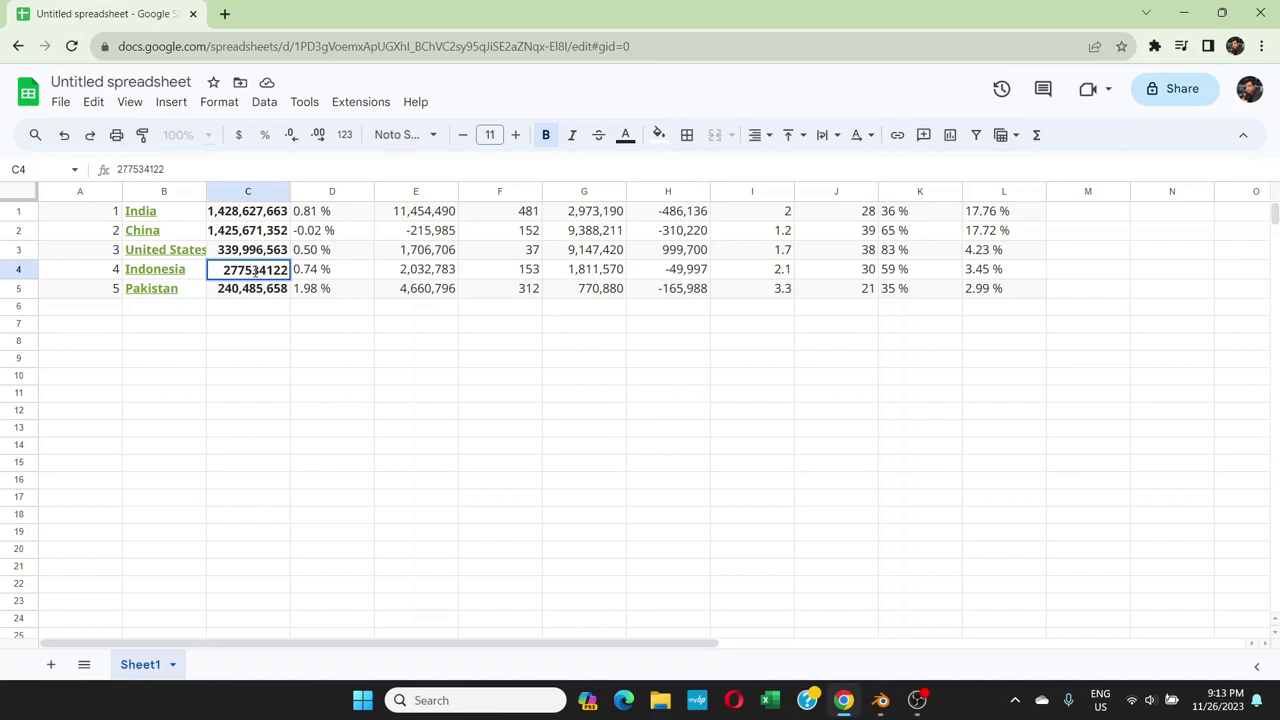
double_click(255, 271)
key(ctrl+c)
key(alt+Tab)
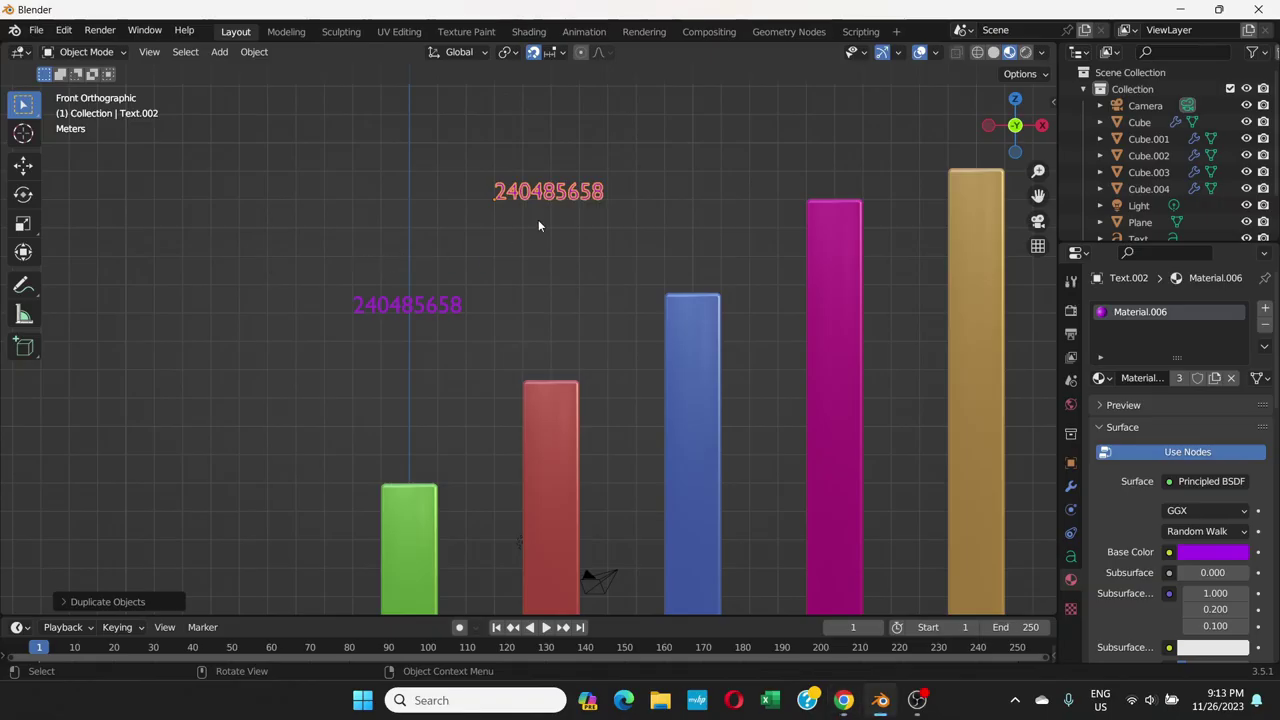
- Change the label text to 277534122 and duplicate it for the next bar
key(Tab)
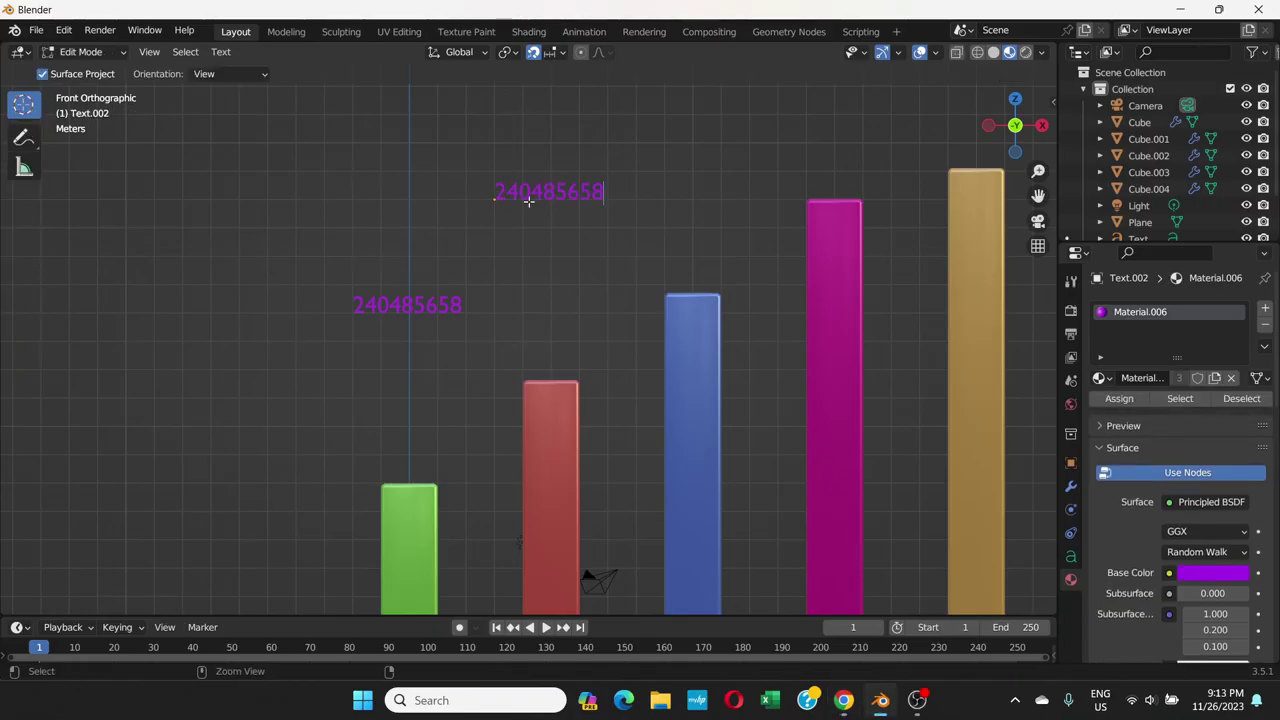
key(ctrl+a)
key(ctrl+v)
click(94, 55)
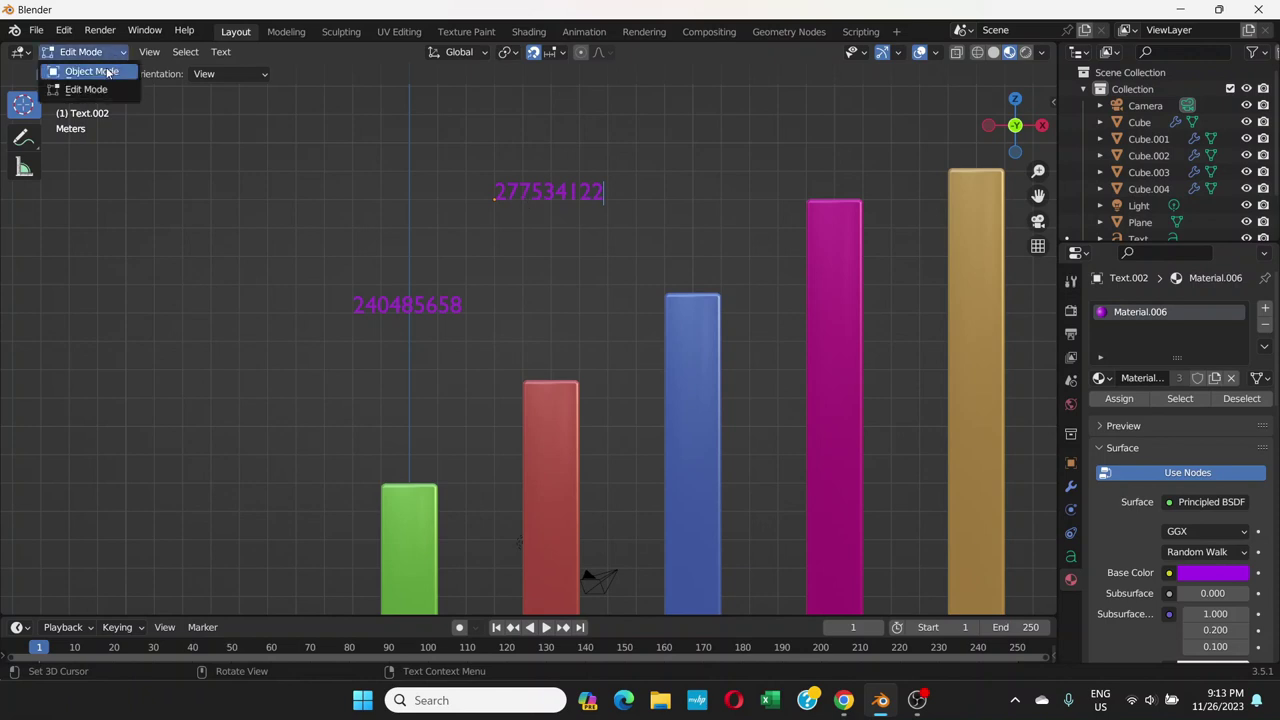
click(92, 72)
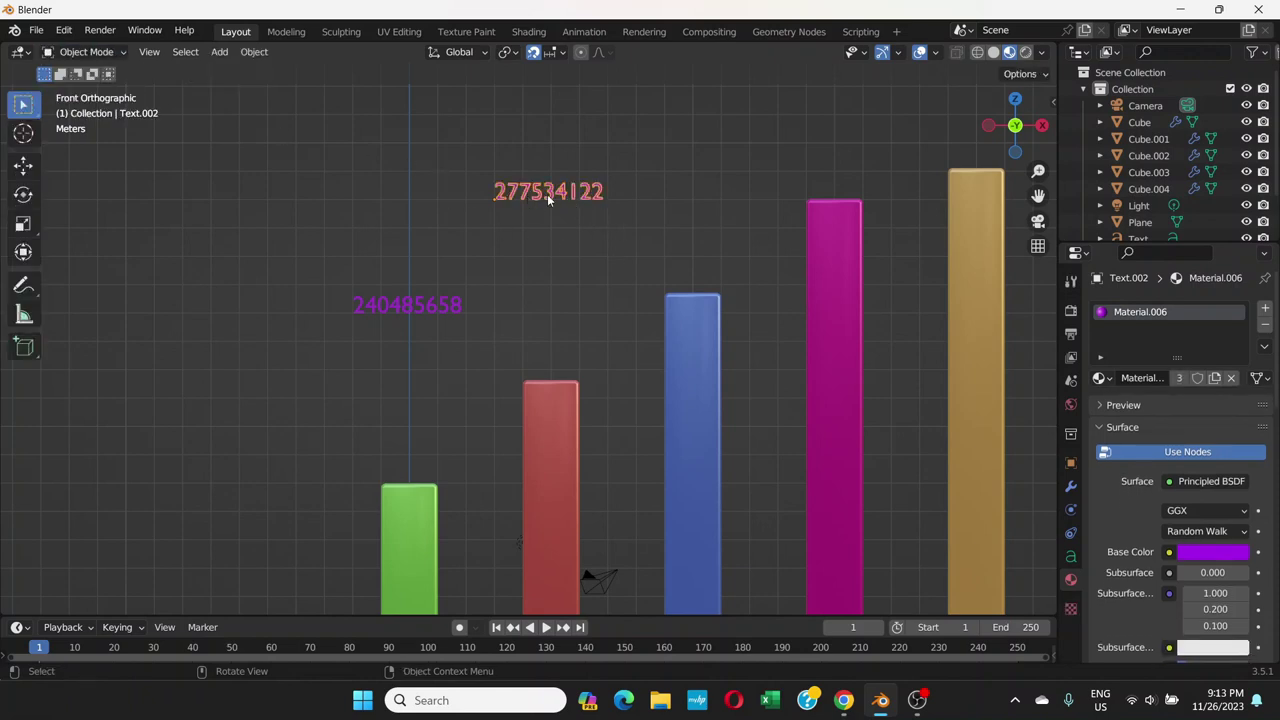
key(shift+d)
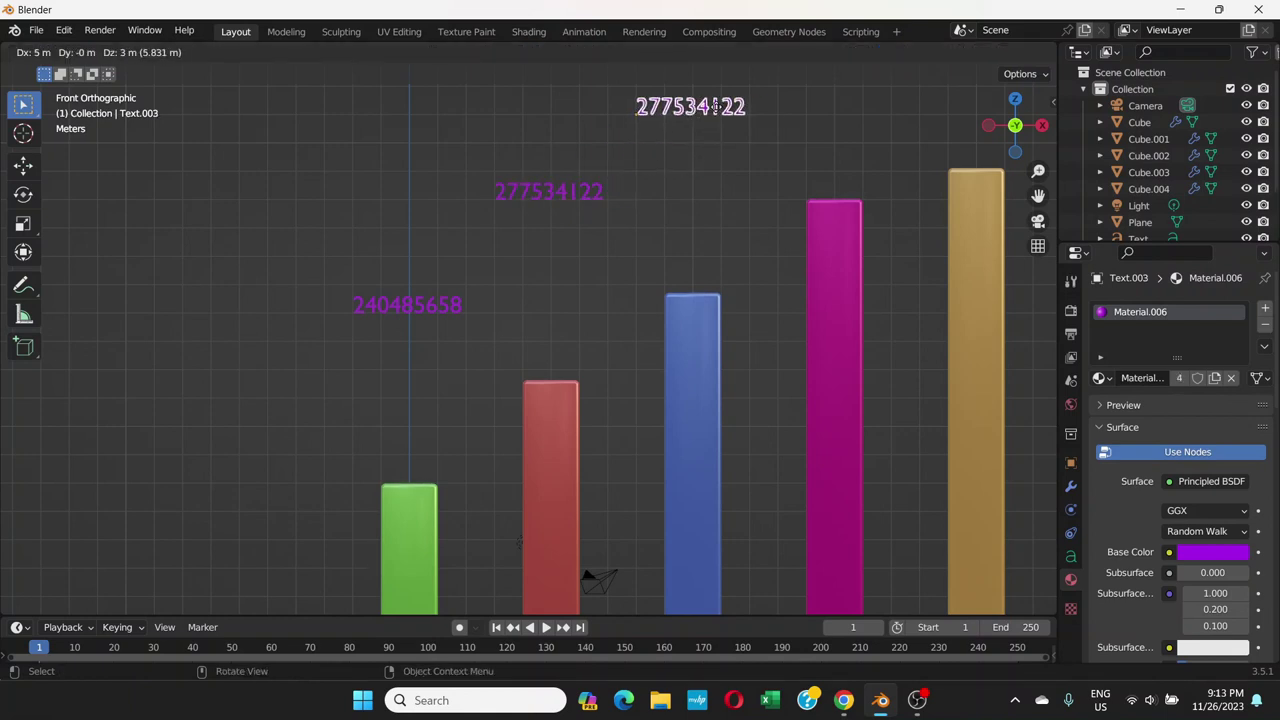
shift+middle_drag(712, 135, 558, 342)
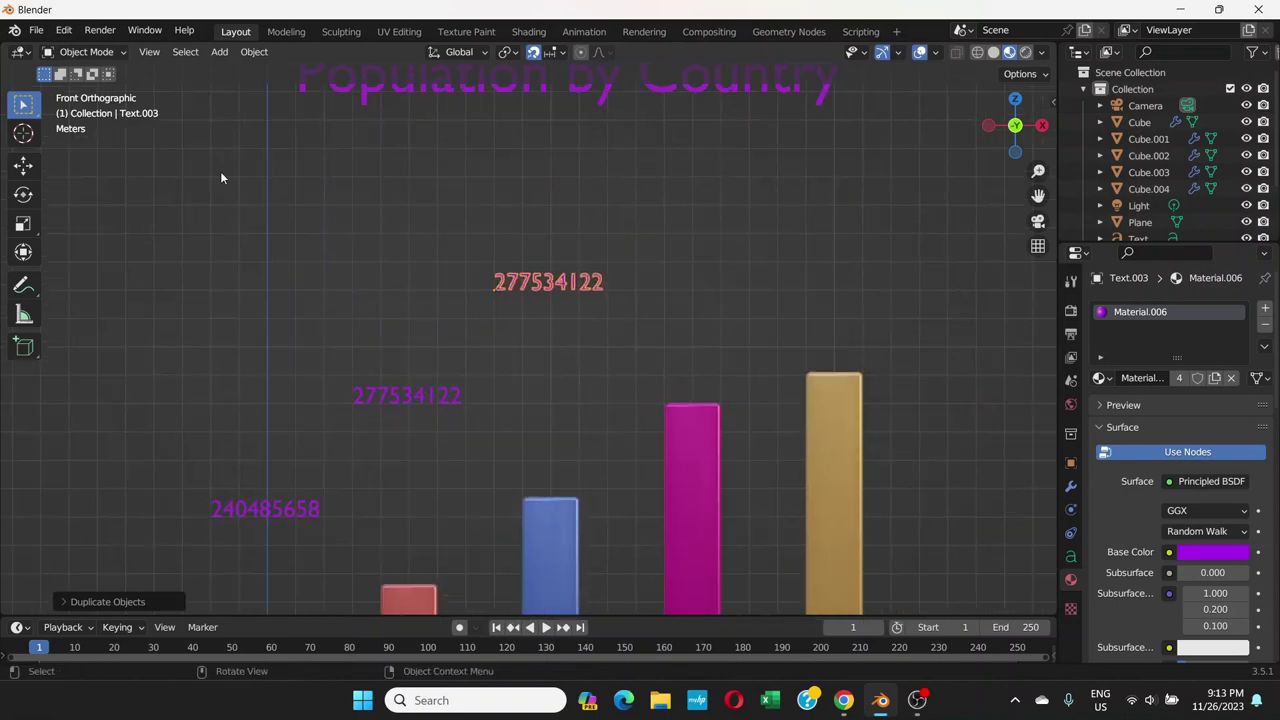
- Set Text.003 to the United States value 339996563 copied from cell C3
key(alt+Tab)
click(258, 237)
key(Return)
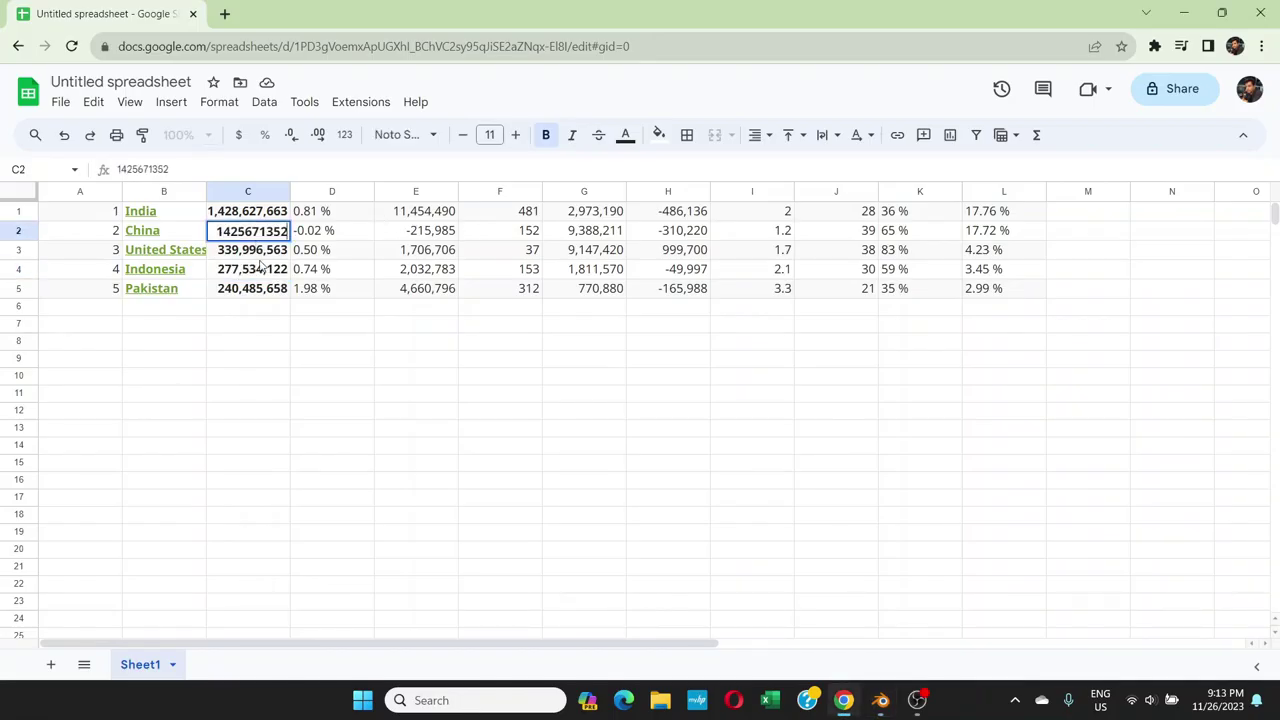
key(Return)
key(Return)
key(ctrl+a)
key(ctrl+c)
key(alt+Tab)
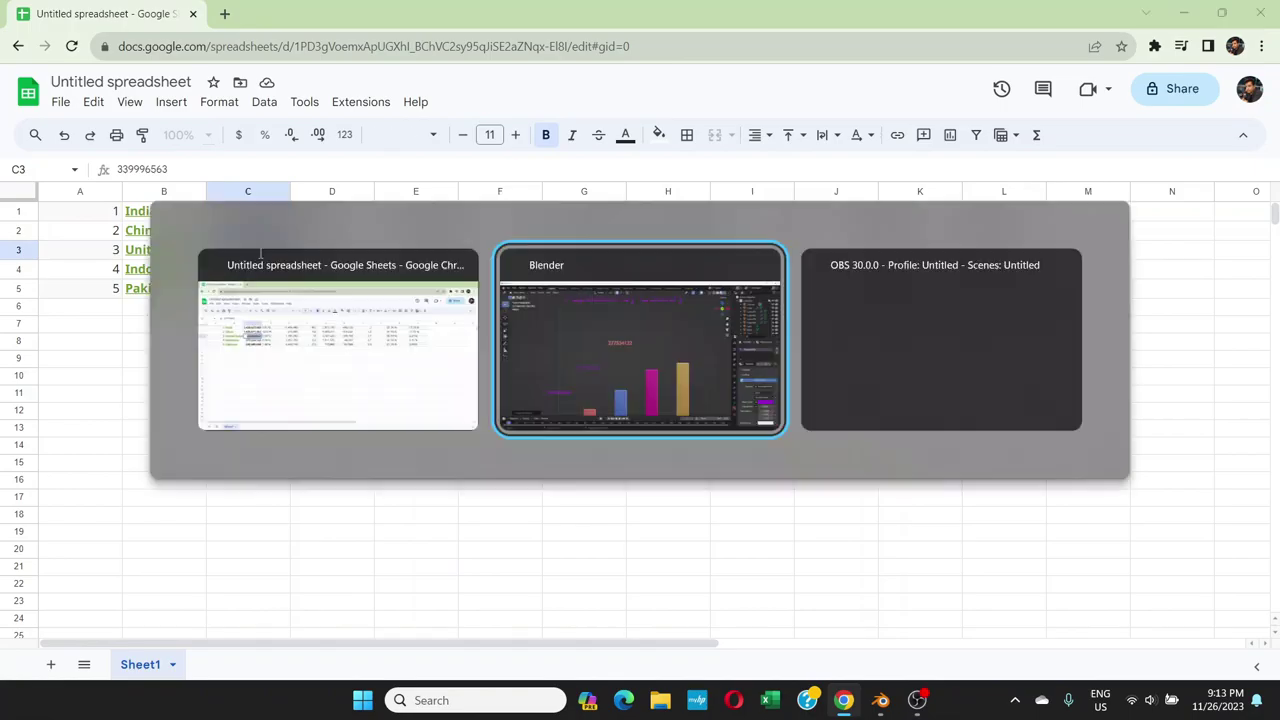
key(Tab)
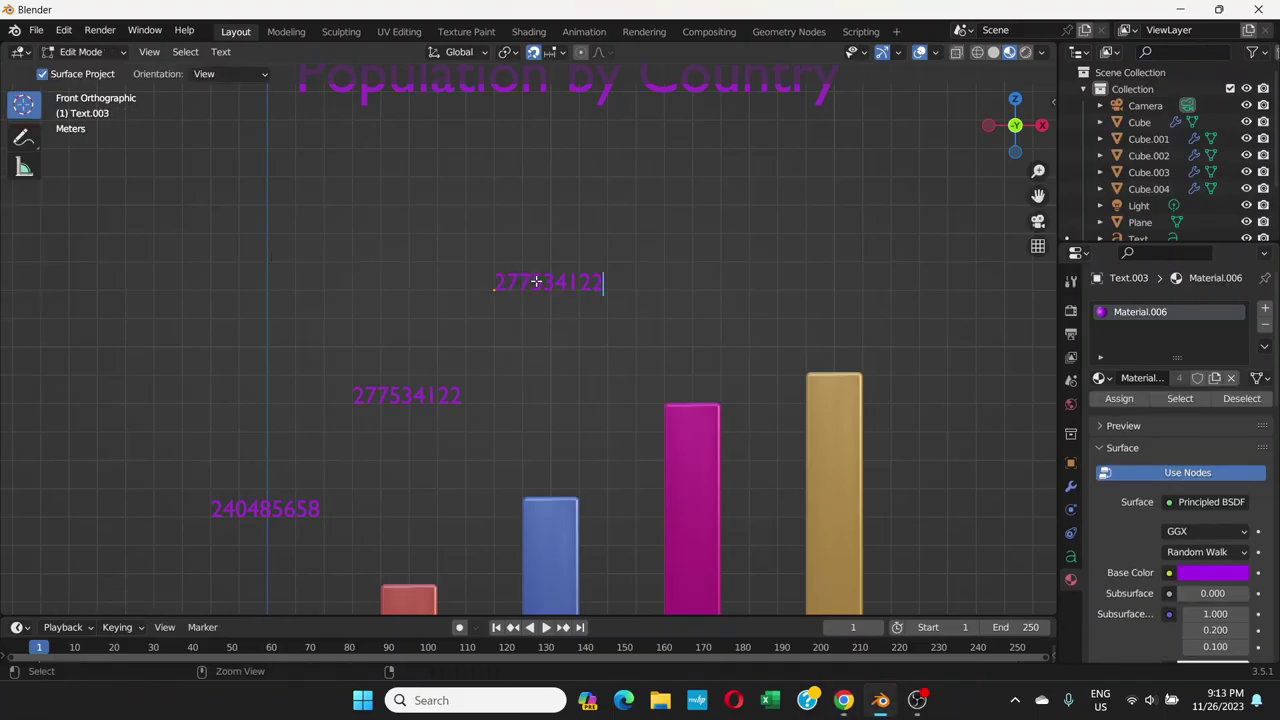
key(ctrl+a)
key(ctrl+v)
click(86, 51)
click(100, 70)
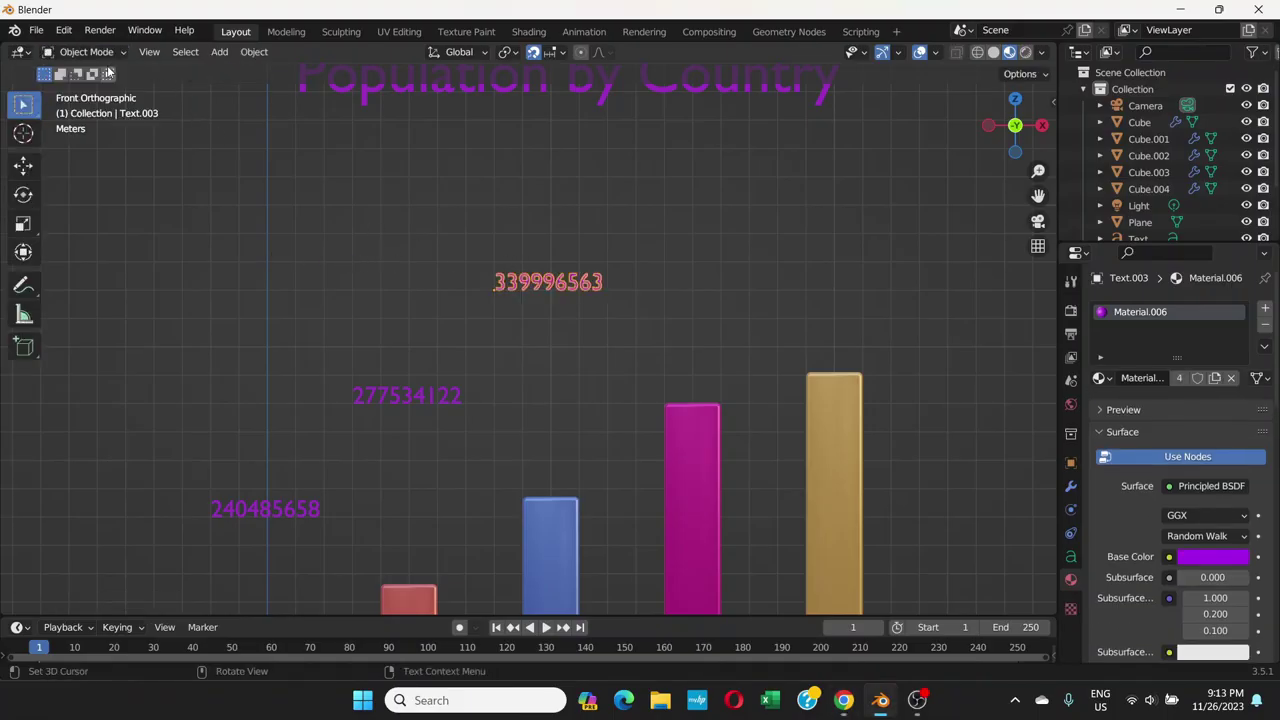
key(shift+d)
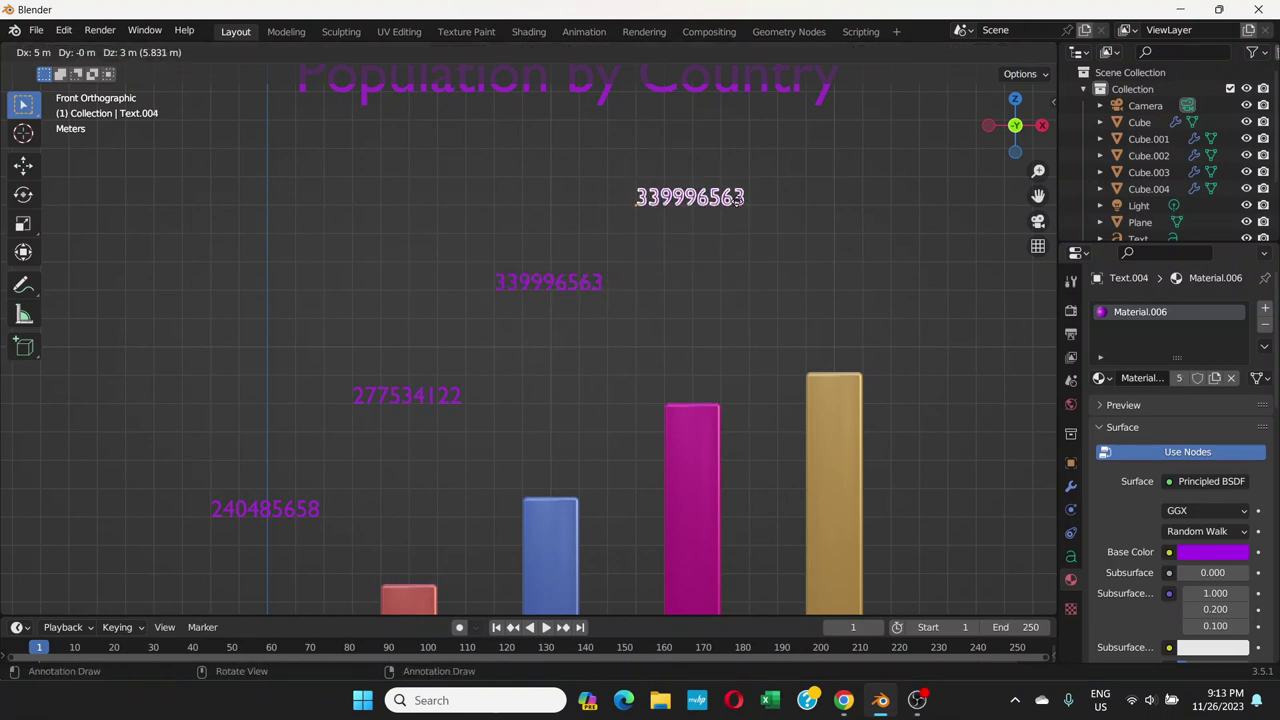
click(738, 200)
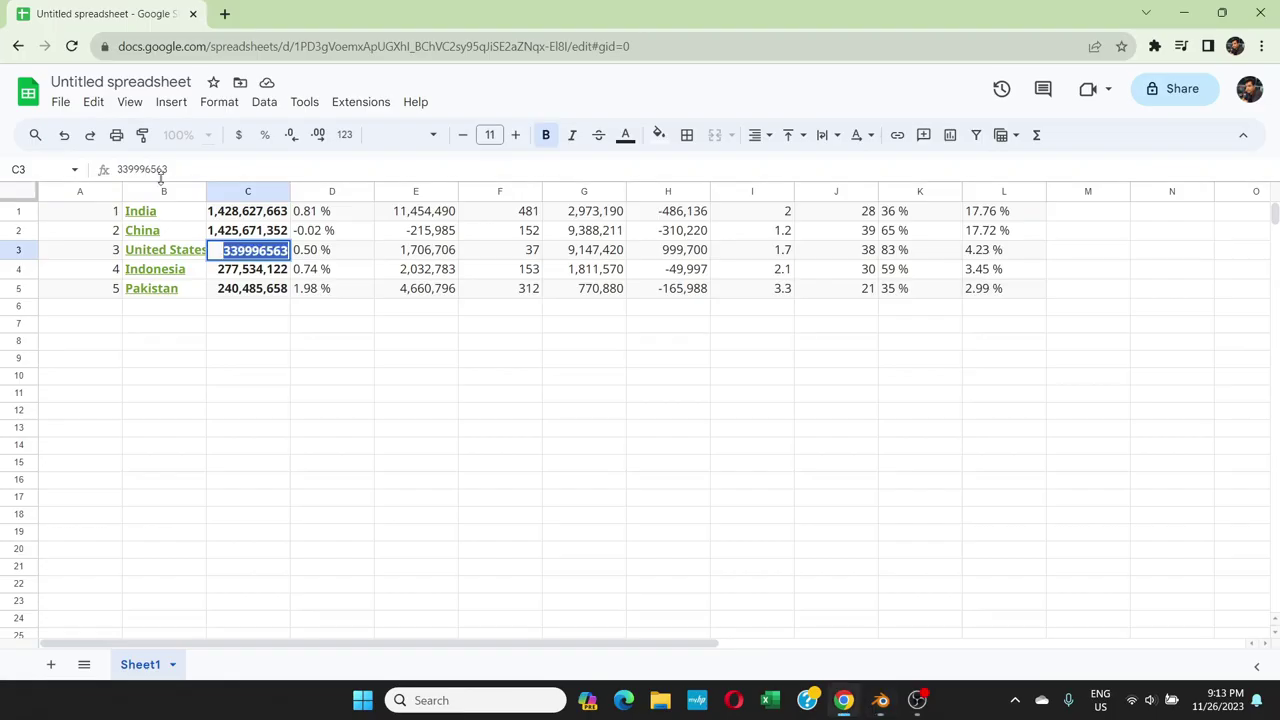
key(alt+Tab)
click(247, 231)
double_click(247, 231)
key(ctrl+c)
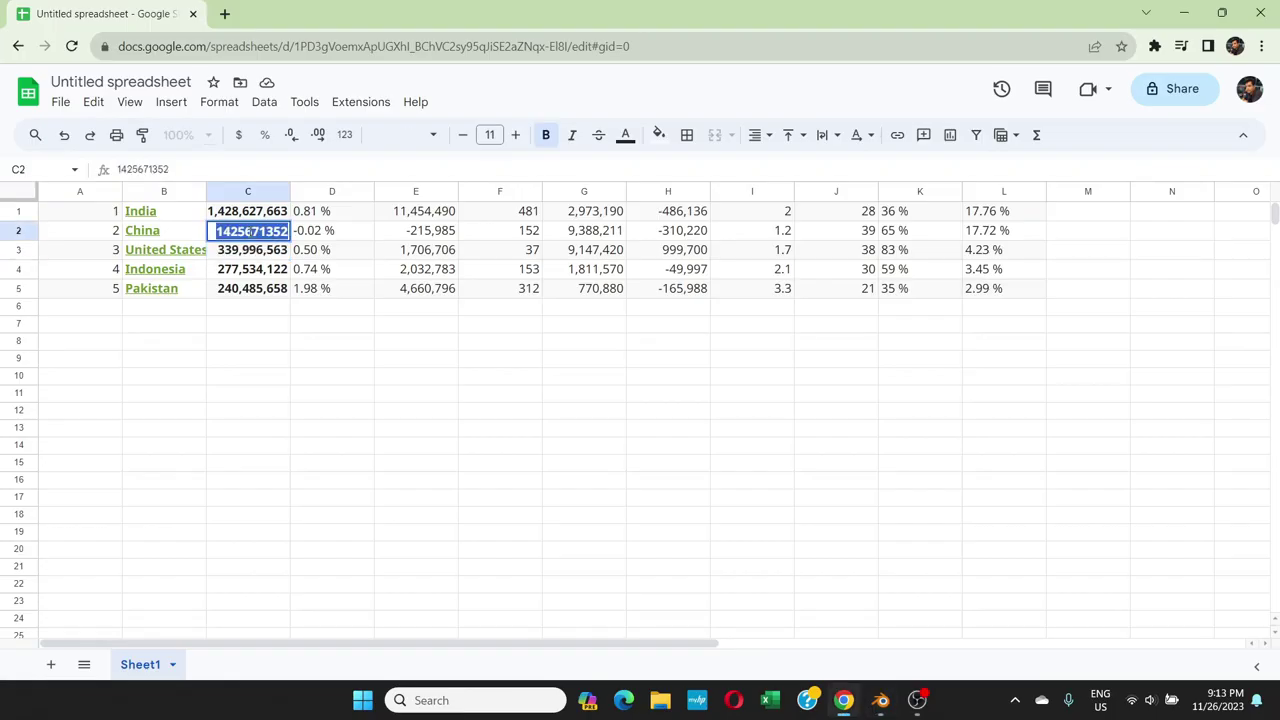
key(alt+Tab)
key(Tab)
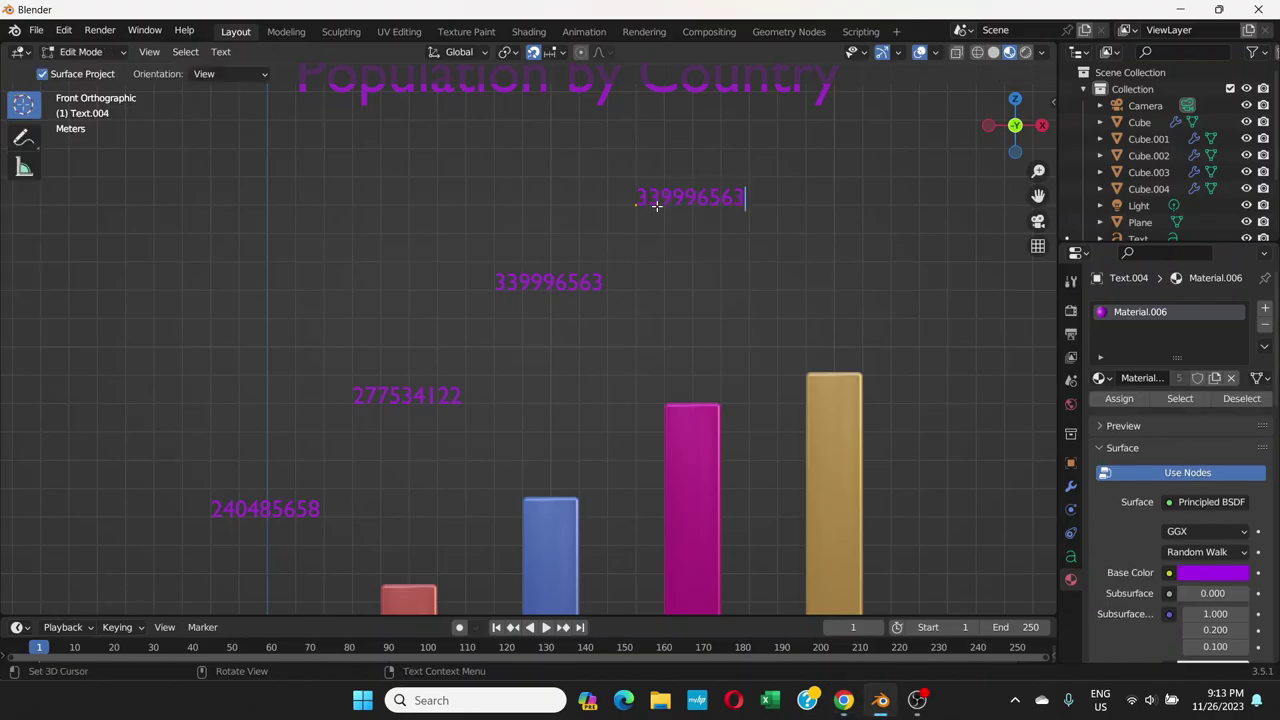
key(ctrl+a)
key(ctrl+v)
click(85, 51)
click(90, 68)
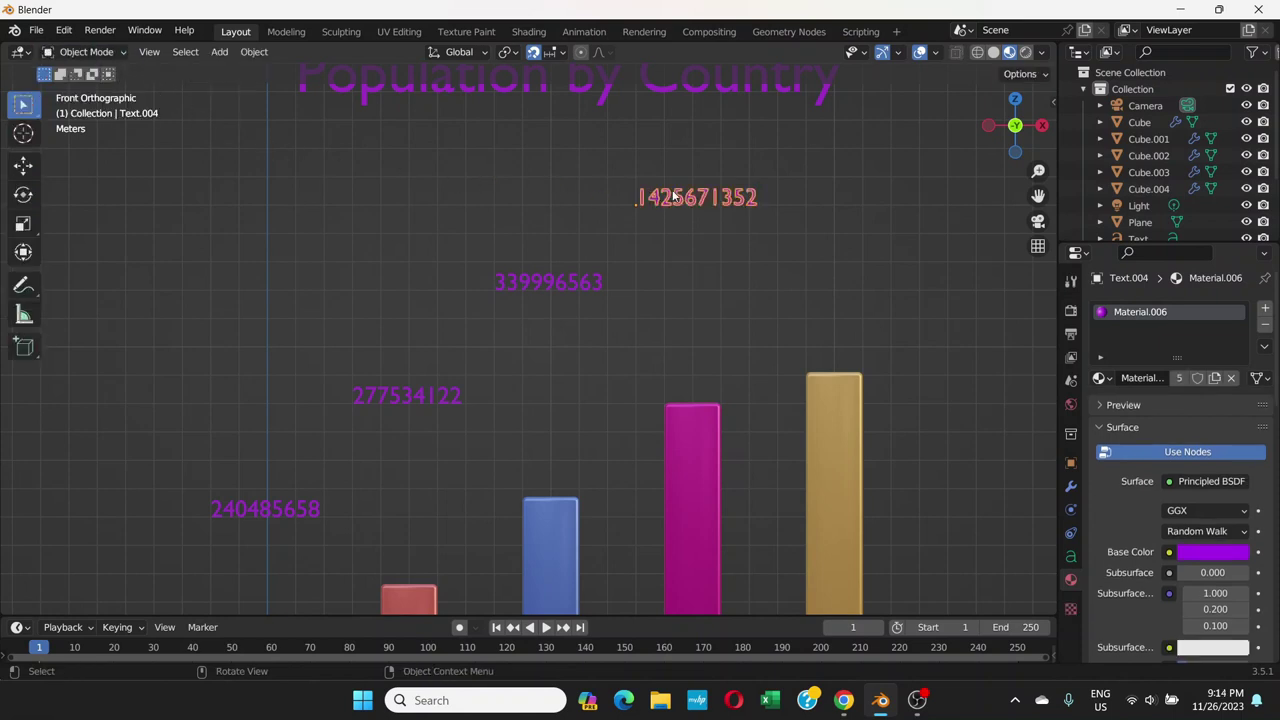
key(shift+d)
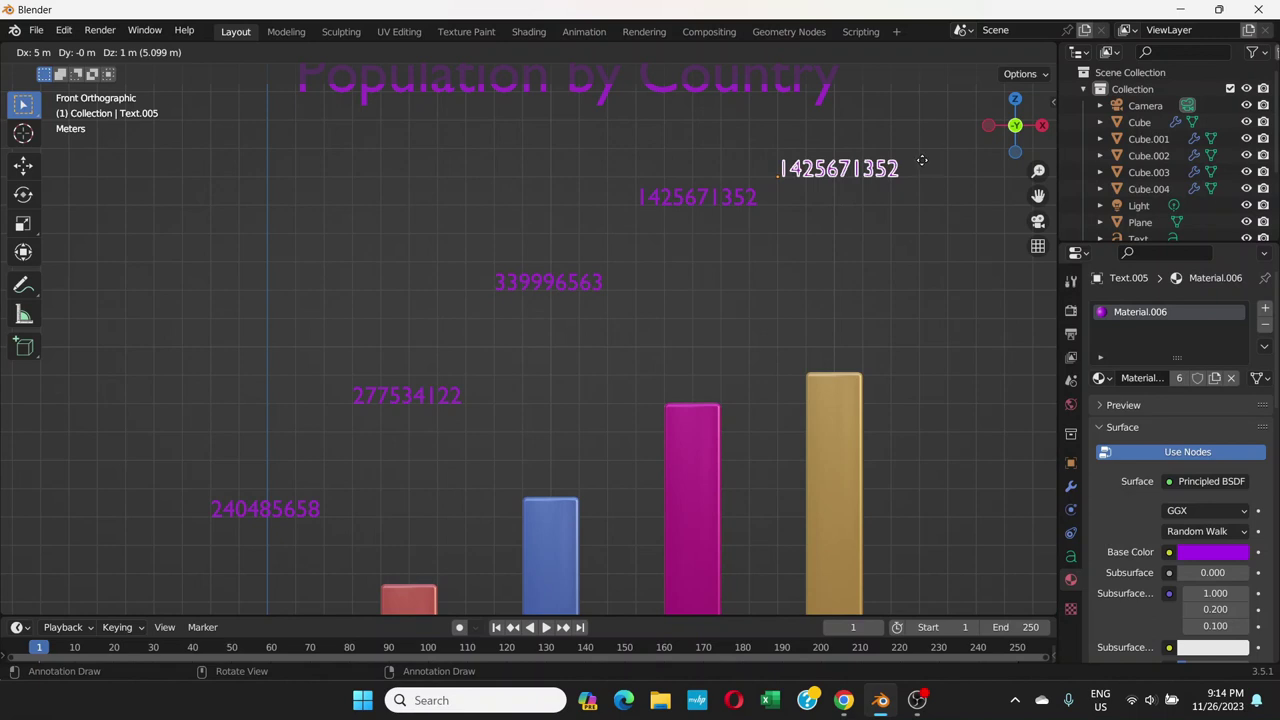
click(919, 161)
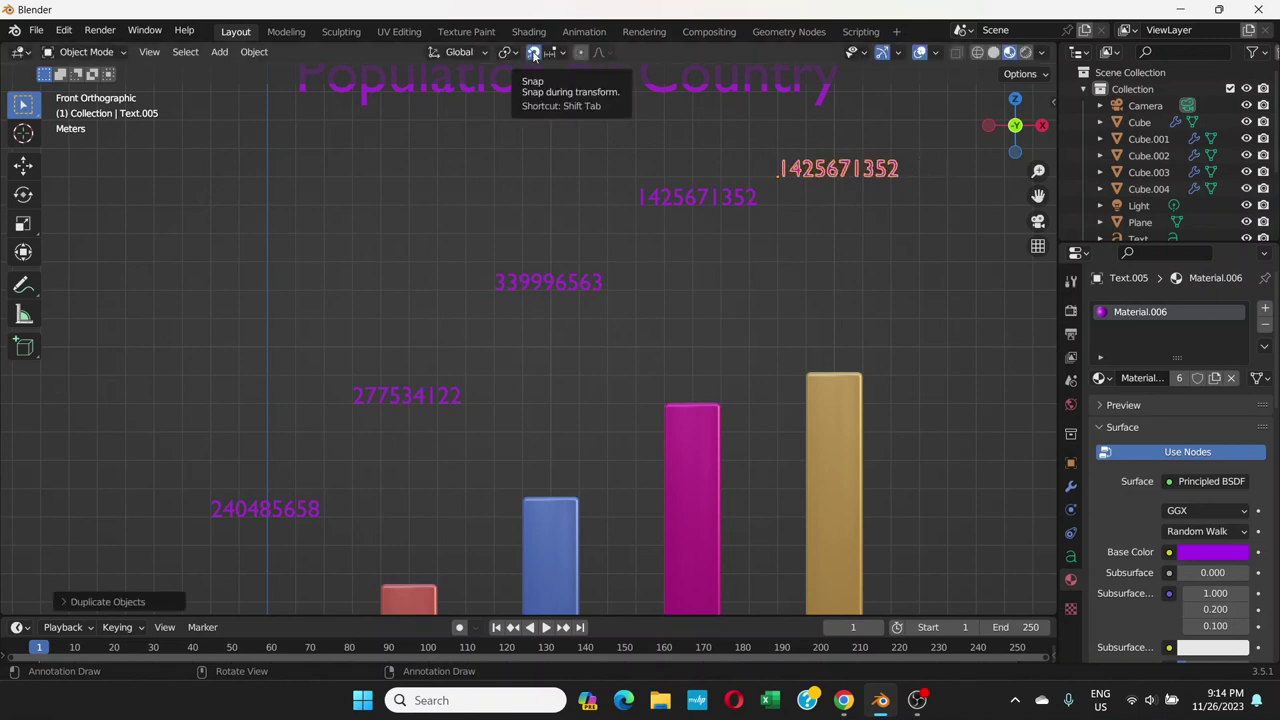
click(533, 53)
key(g)
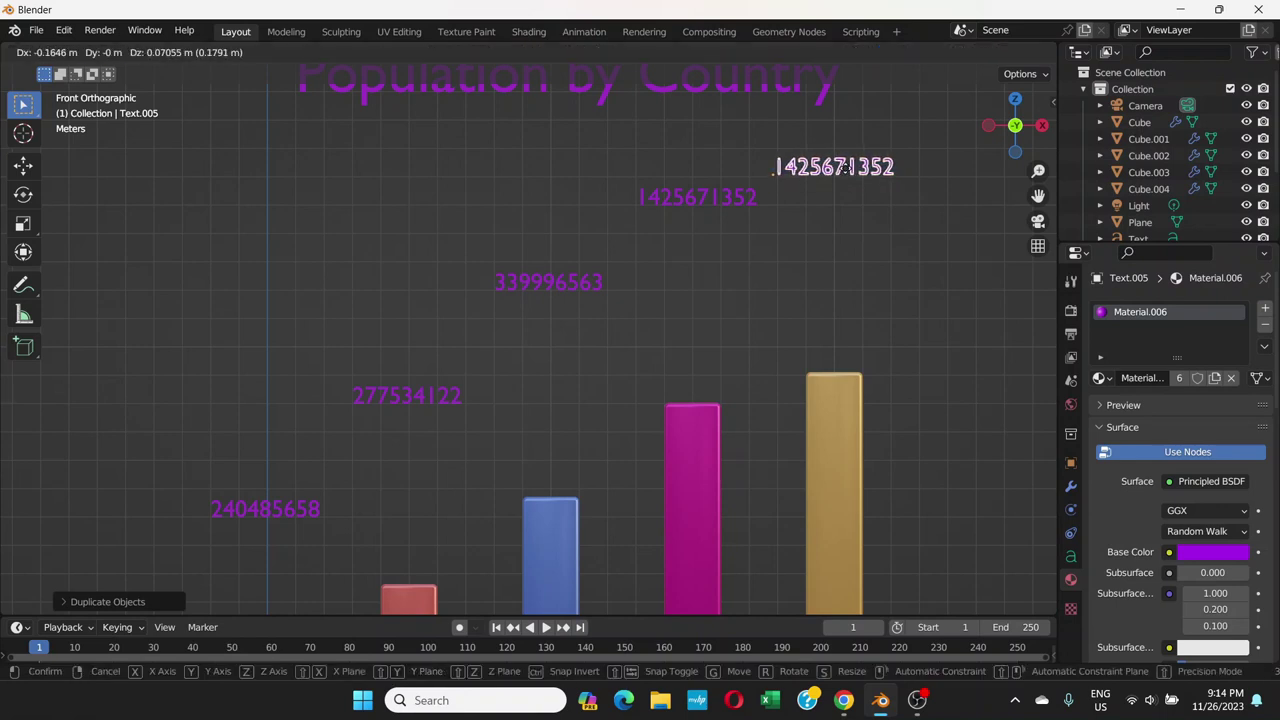
click(853, 189)
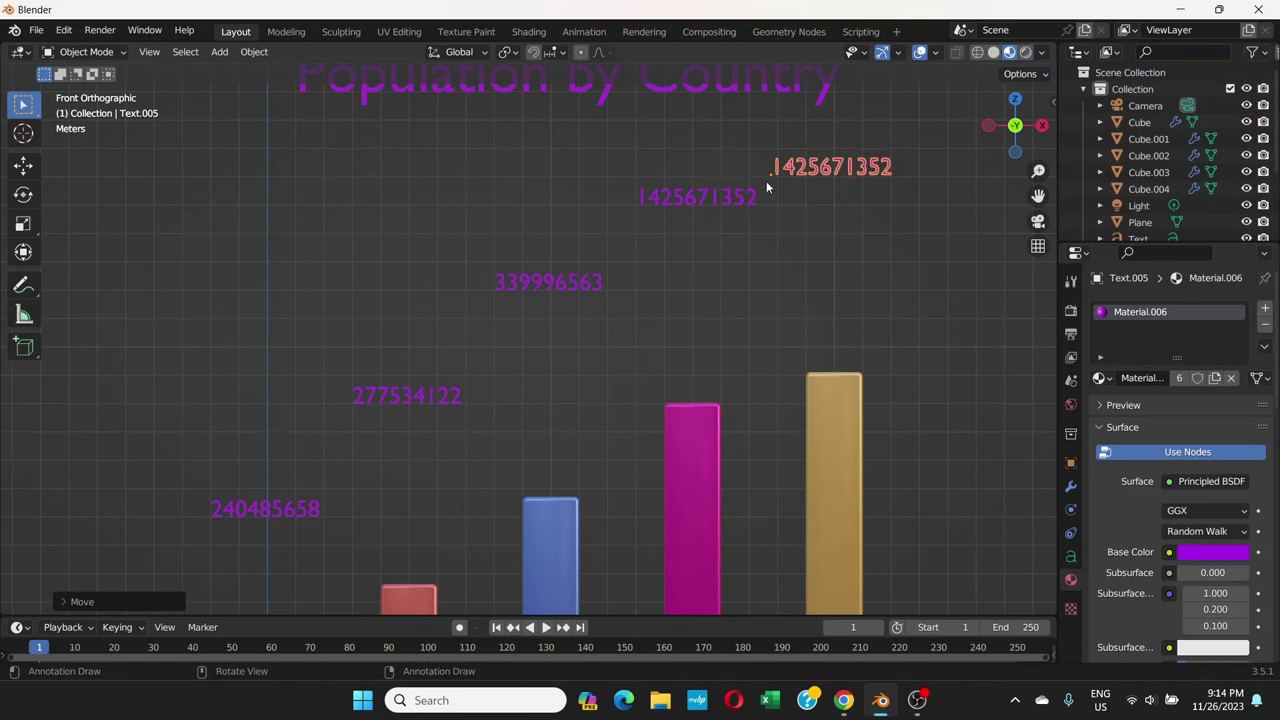
key(alt+Tab)
double_click(255, 212)
key(ctrl+c)
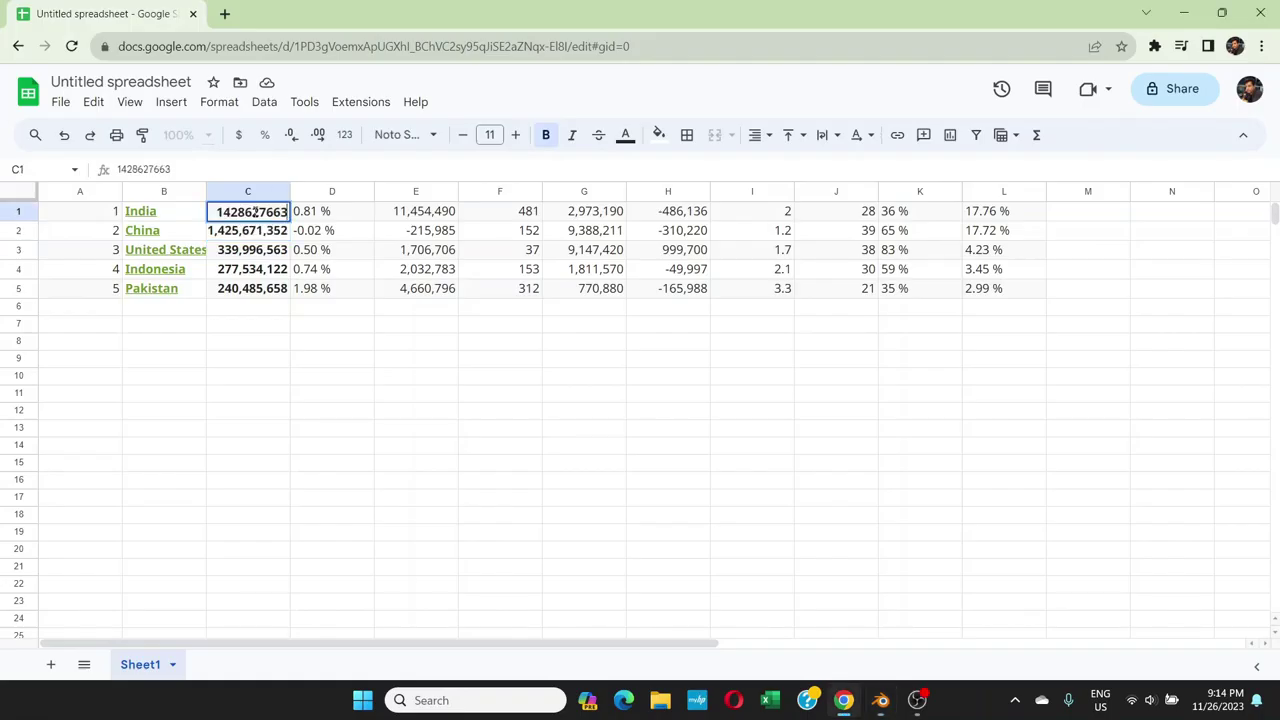
key(alt+Tab)
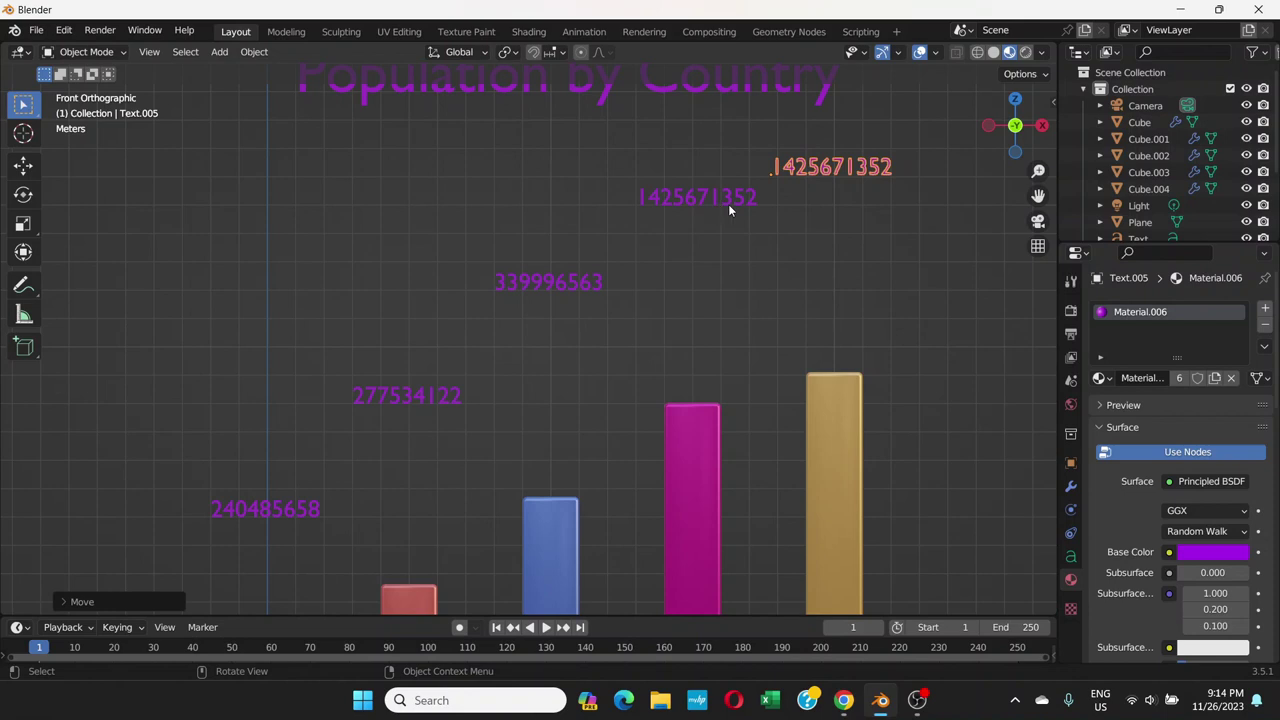
key(Tab)
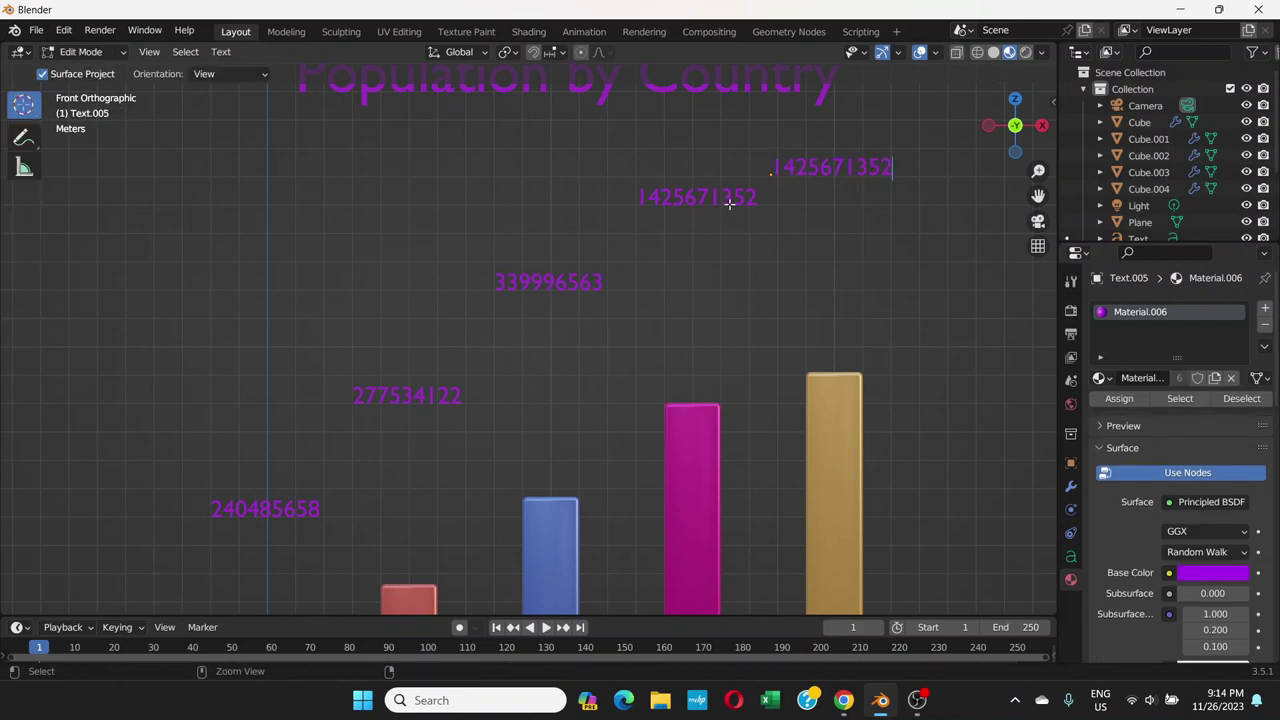
key(ctrl+v)
key(Left)
key(Left)
key(Left)
key(Left)
key(Left)
key(Left)
key(Left)
key(Left)
key(Left)
key(Left)
key(shift+Home)
key(BackSpace)
key(End)
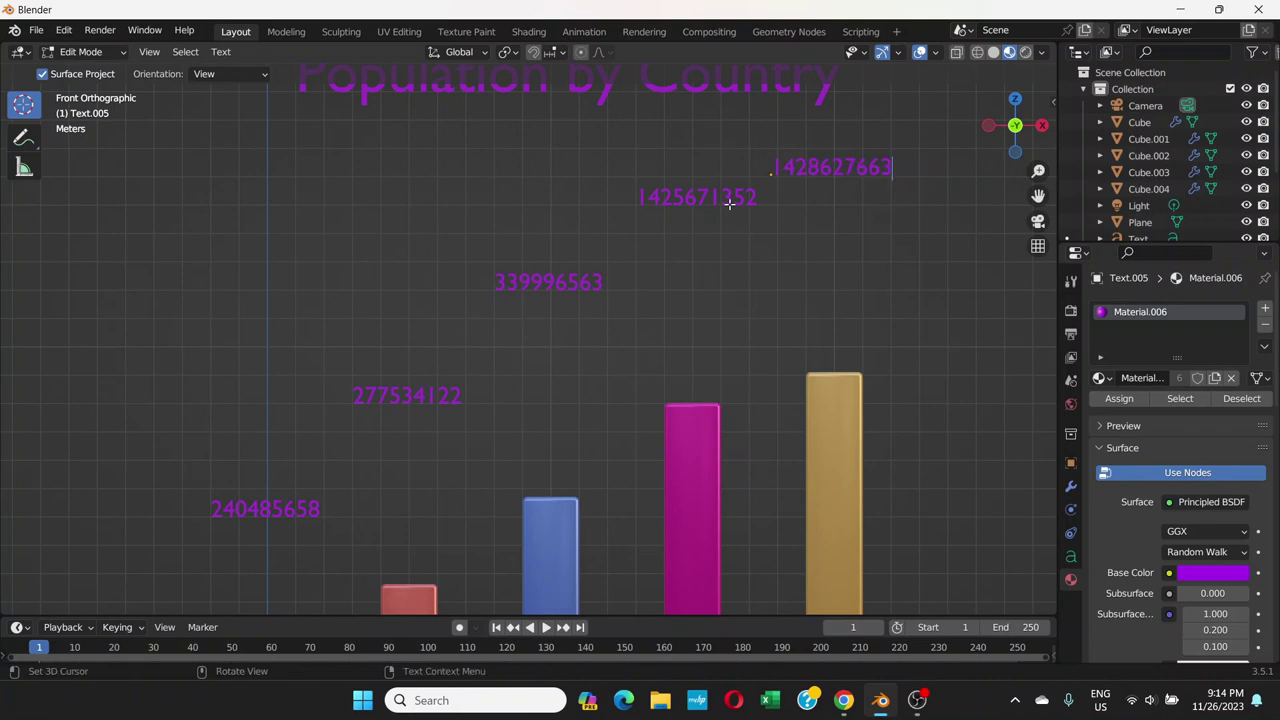
key(Tab)
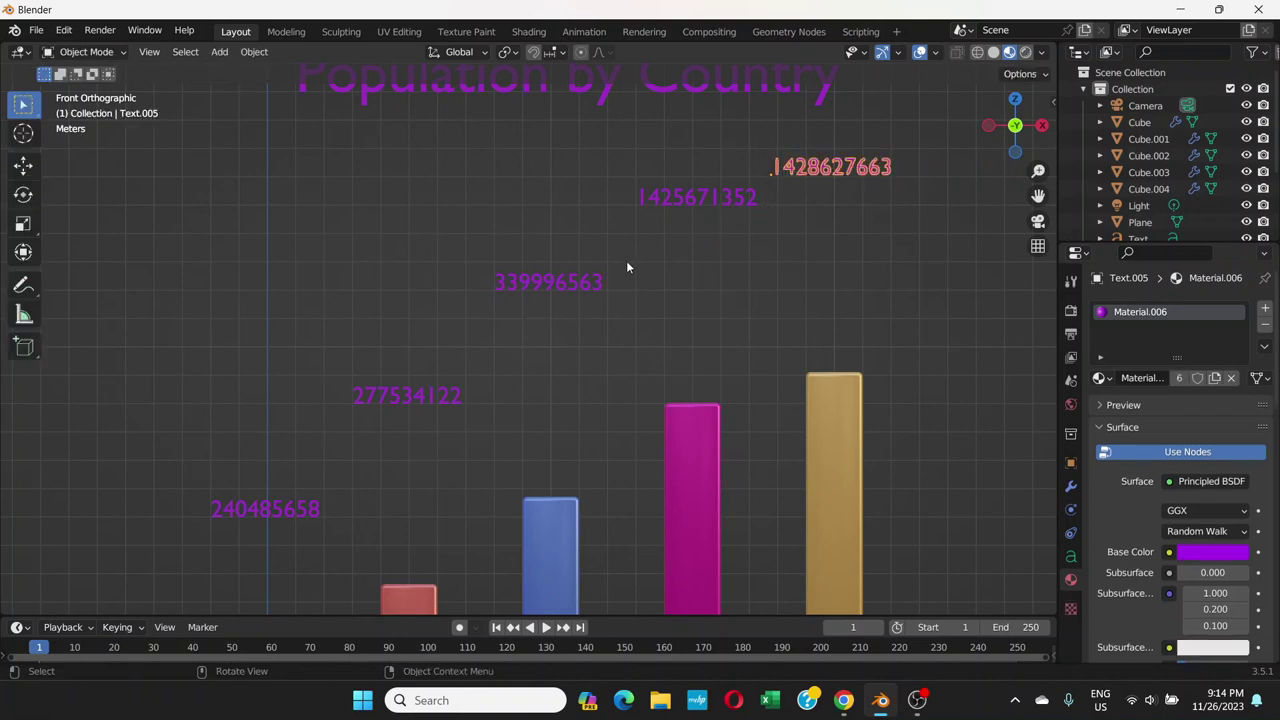
scroll(627, 267, down, 1)
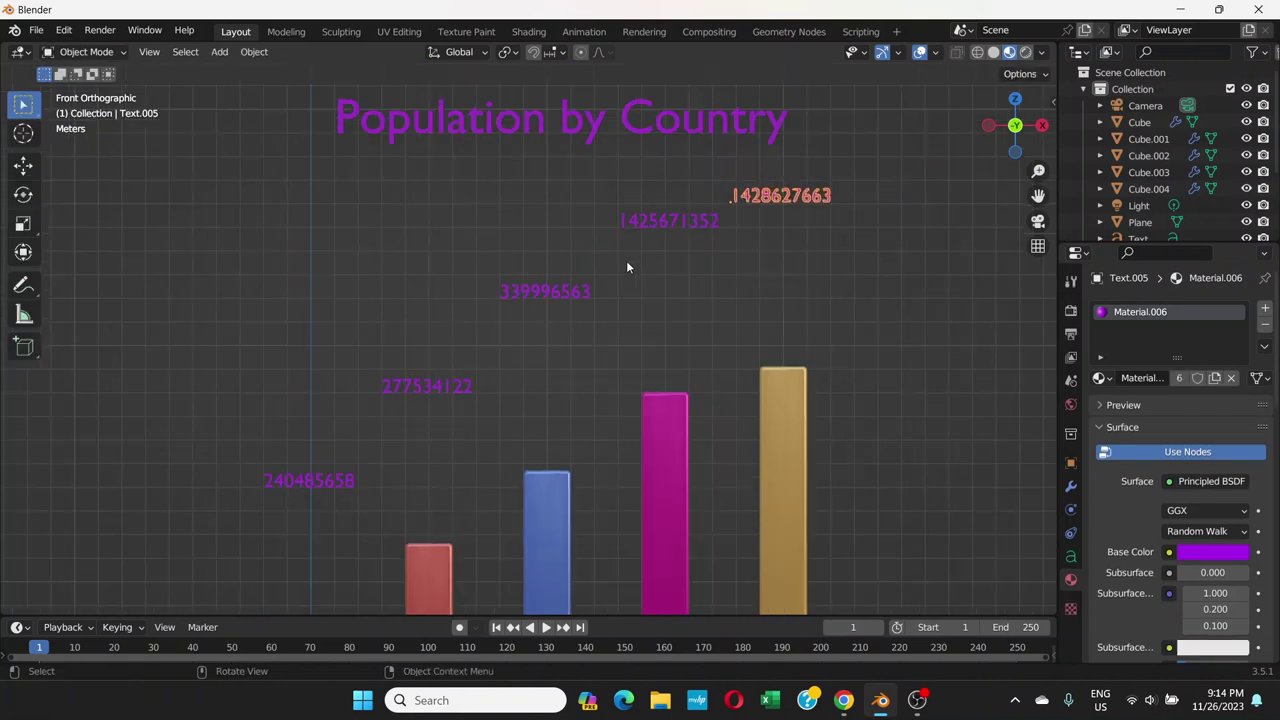
- Check each value label and try a pink label colour, cancelling to keep purple
click(285, 490)
click(430, 383)
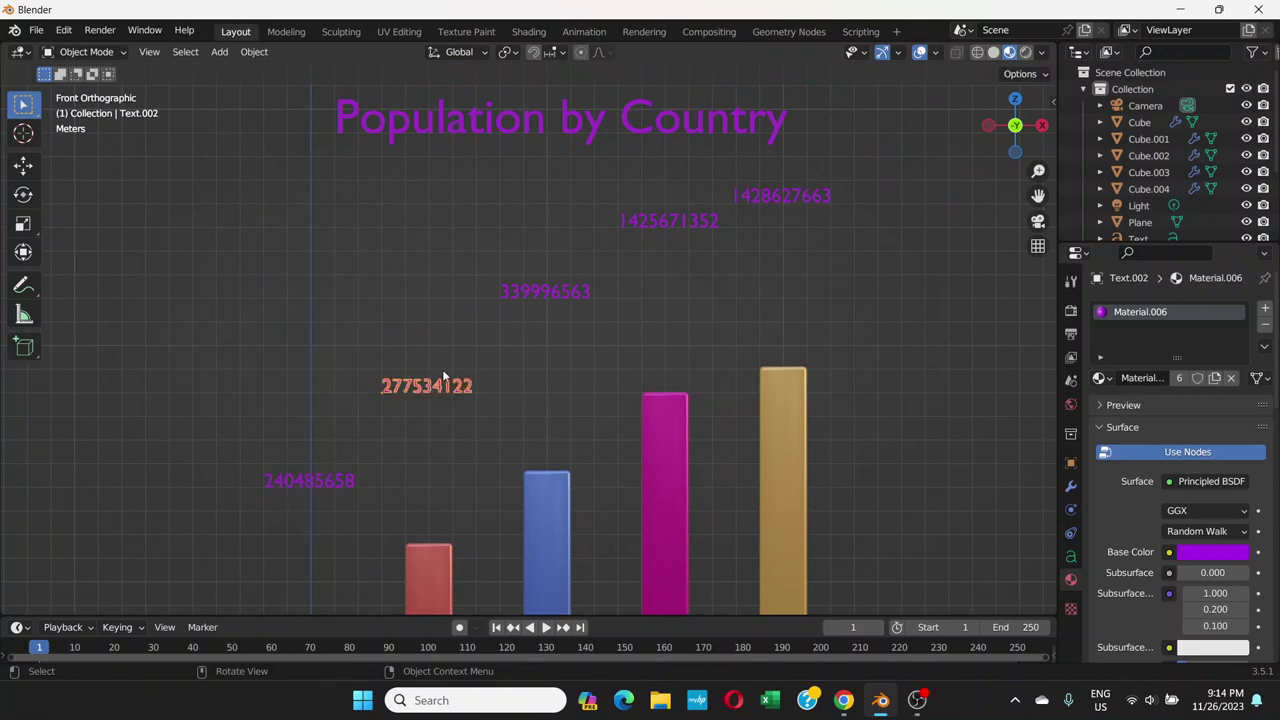
click(548, 290)
click(656, 224)
click(760, 198)
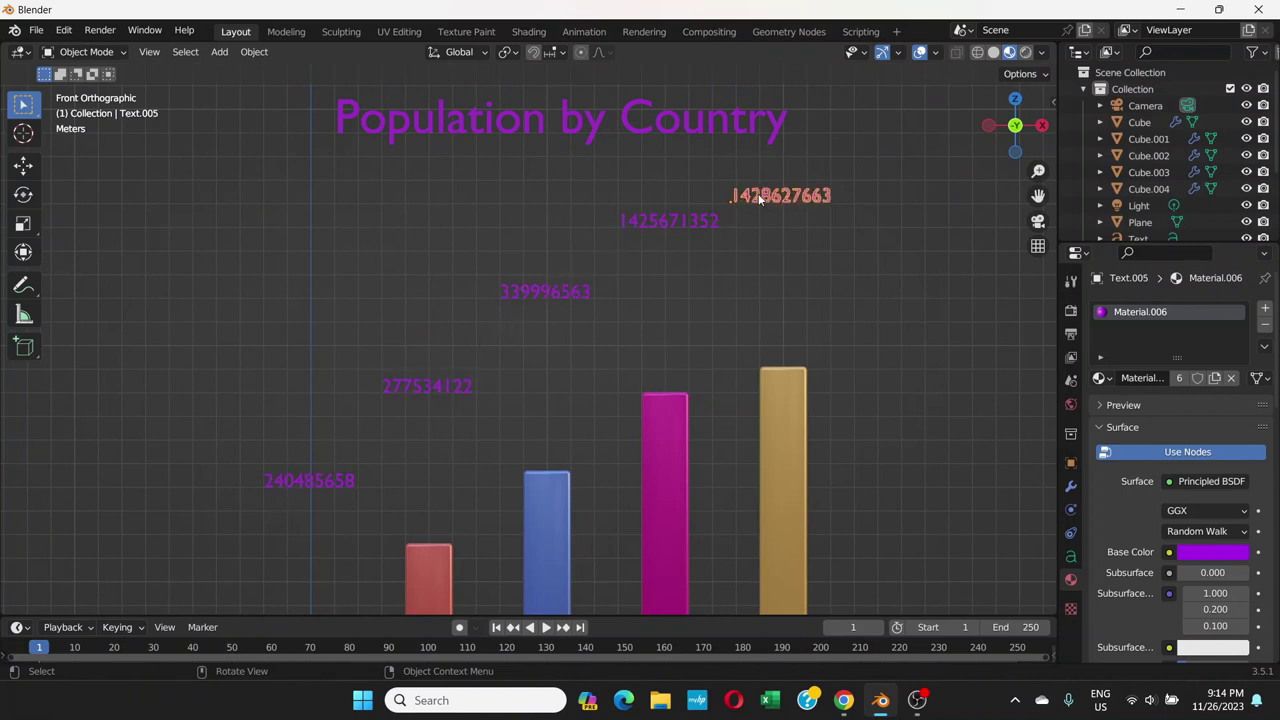
click(312, 482)
shift+middle_drag(398, 440, 456, 336)
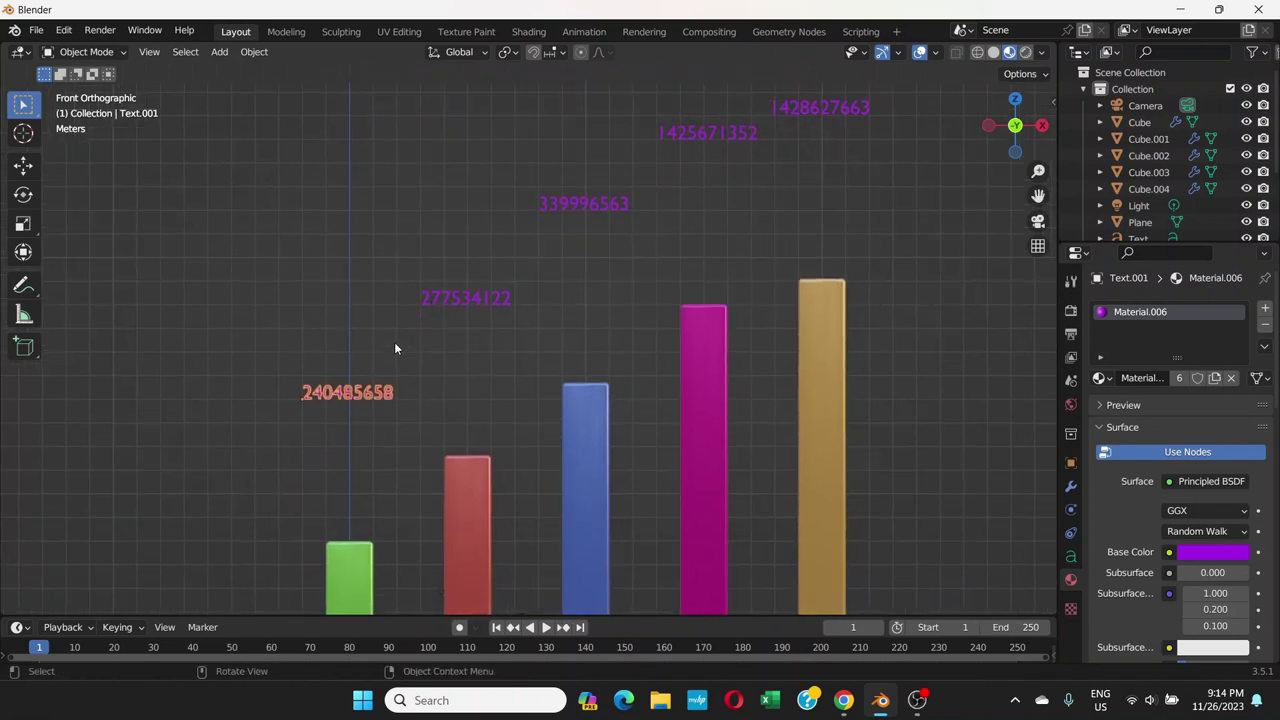
scroll(815, 524, down, 1)
click(1203, 552)
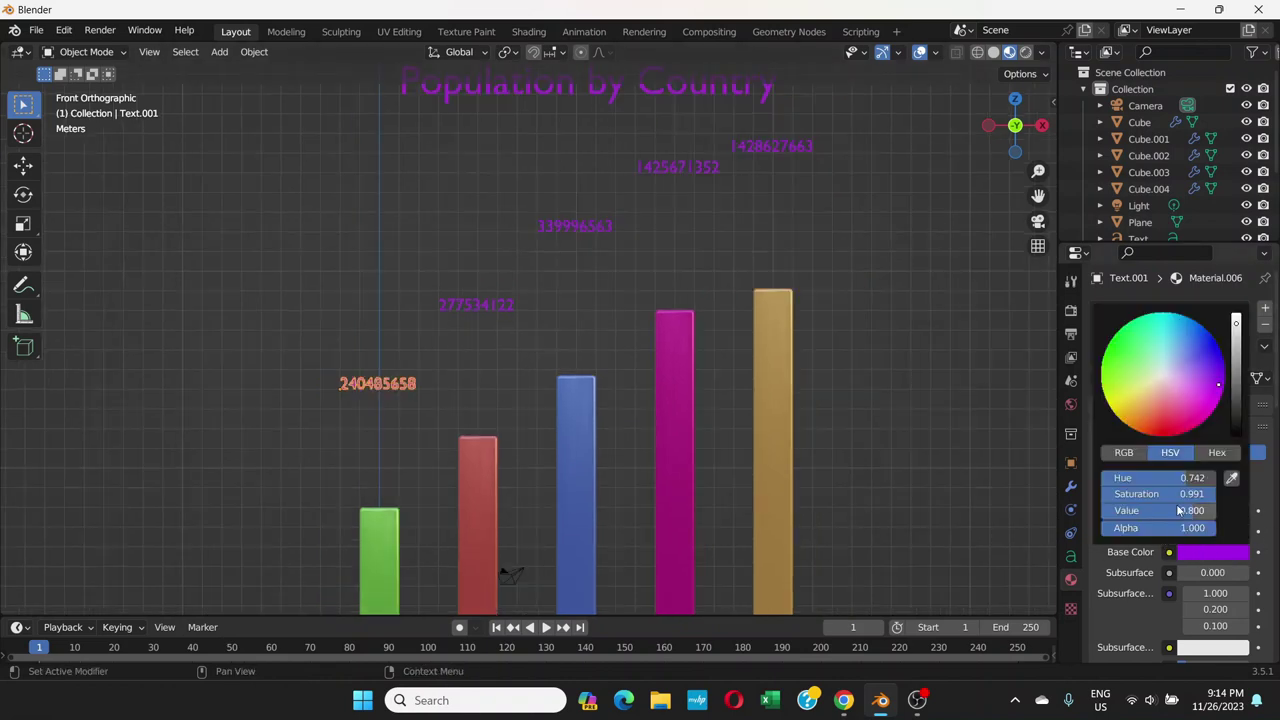
click(1168, 400)
key(Escape)
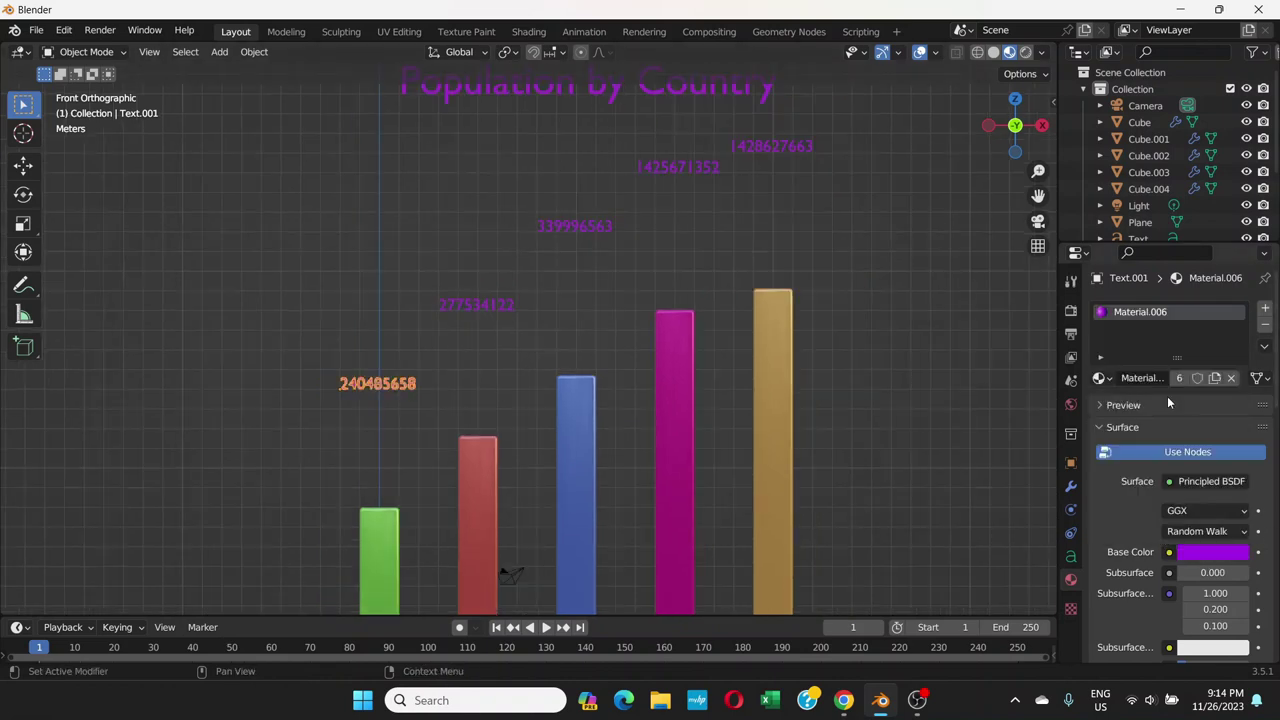
click(246, 53)
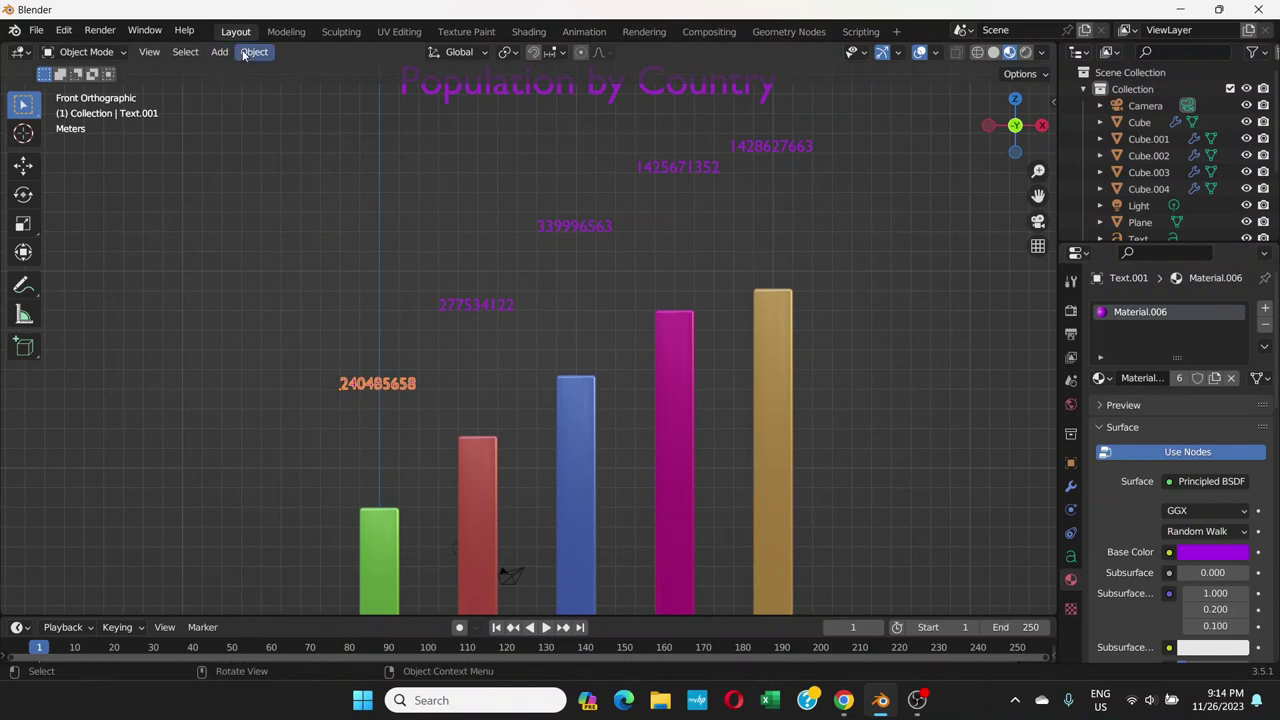
shift+click(478, 306)
shift+click(580, 225)
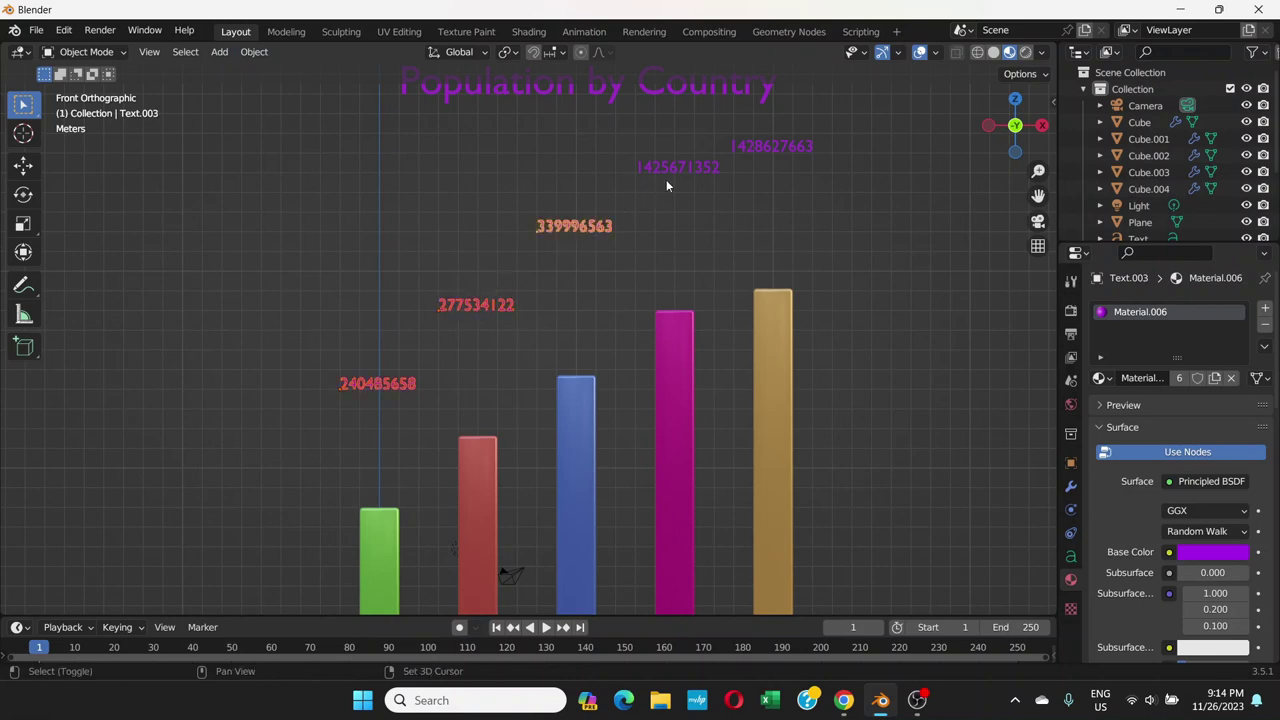
shift+click(674, 168)
shift+click(758, 146)
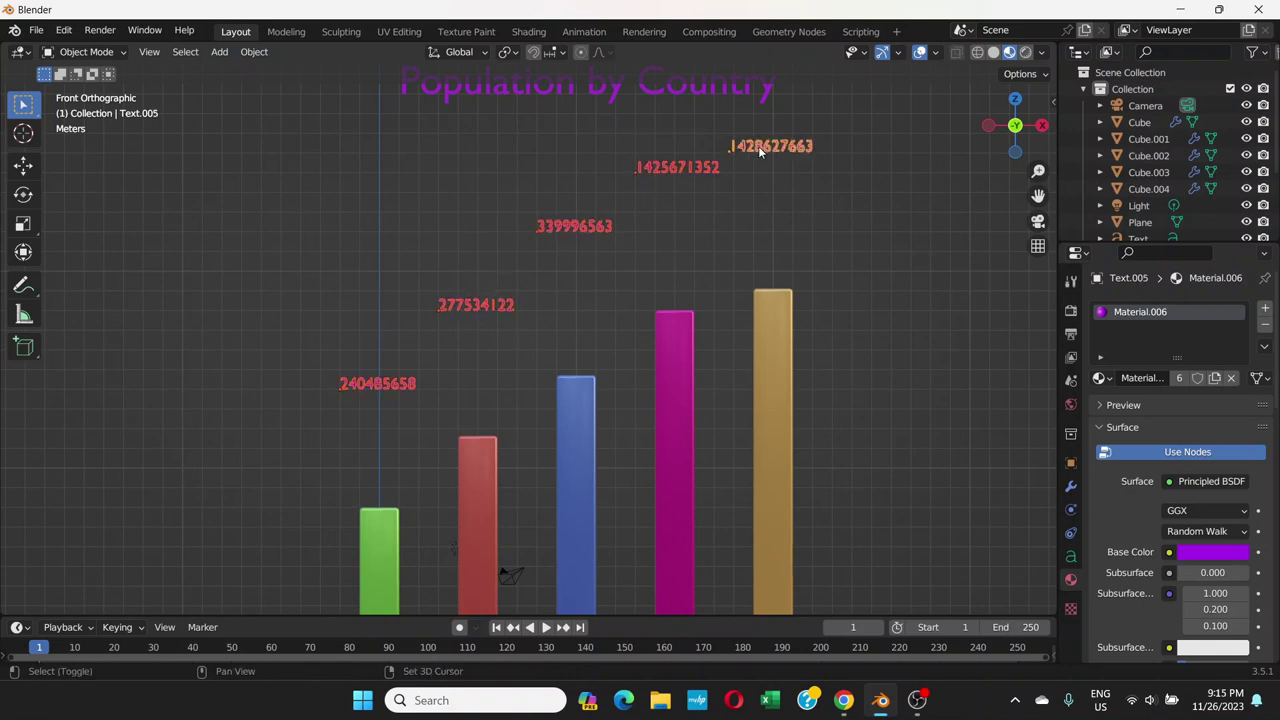
- Give each label its own material and adjust the 240485658 label's base colour
click(243, 55)
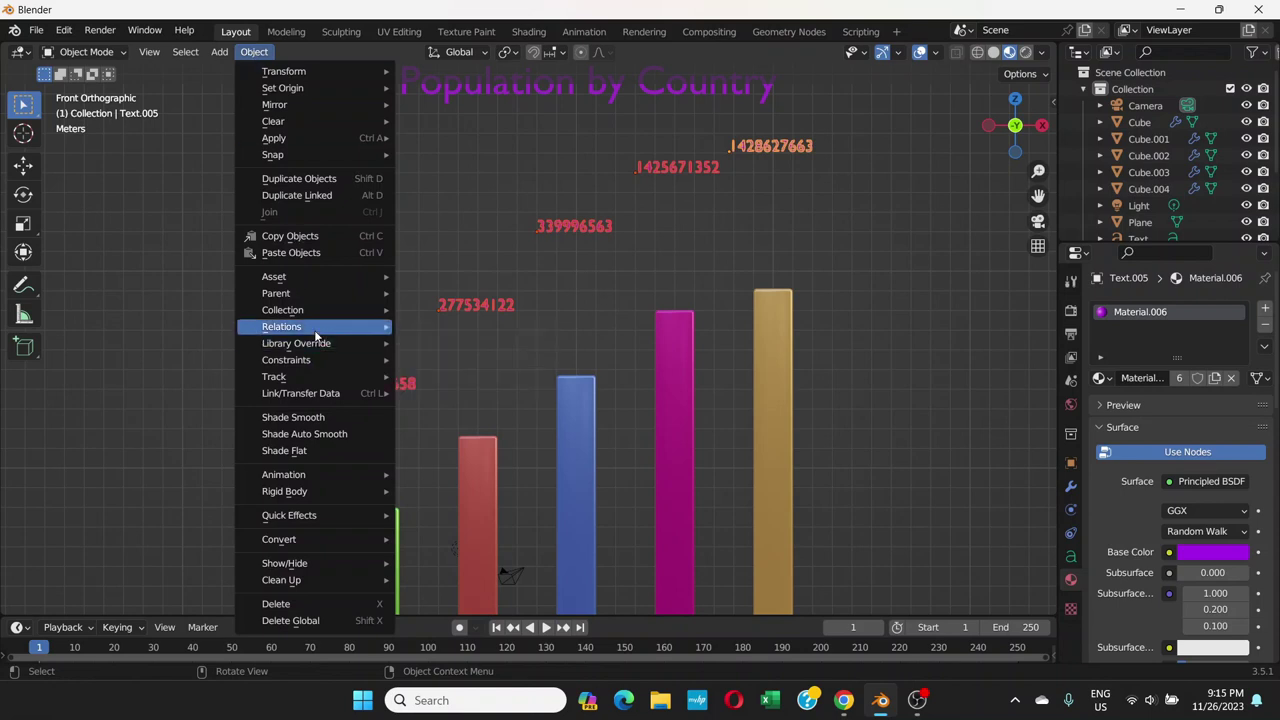
mouse_move(373, 331)
mouse_move(468, 385)
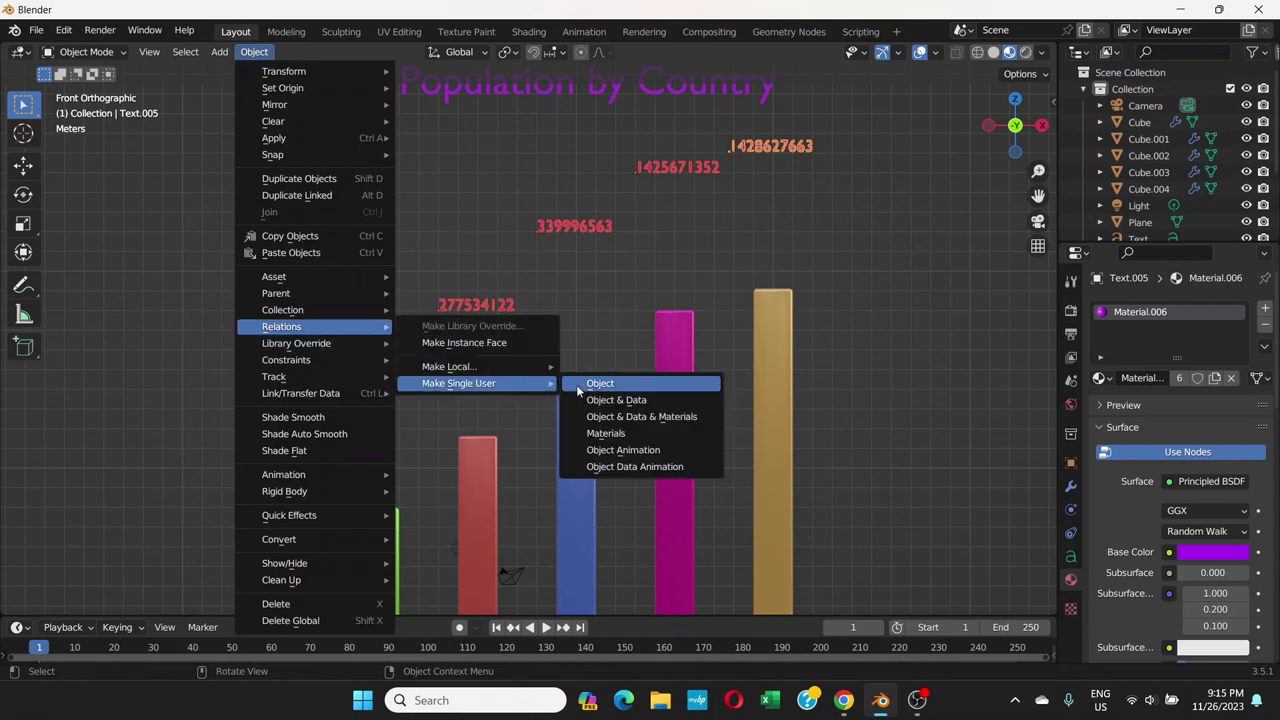
click(604, 416)
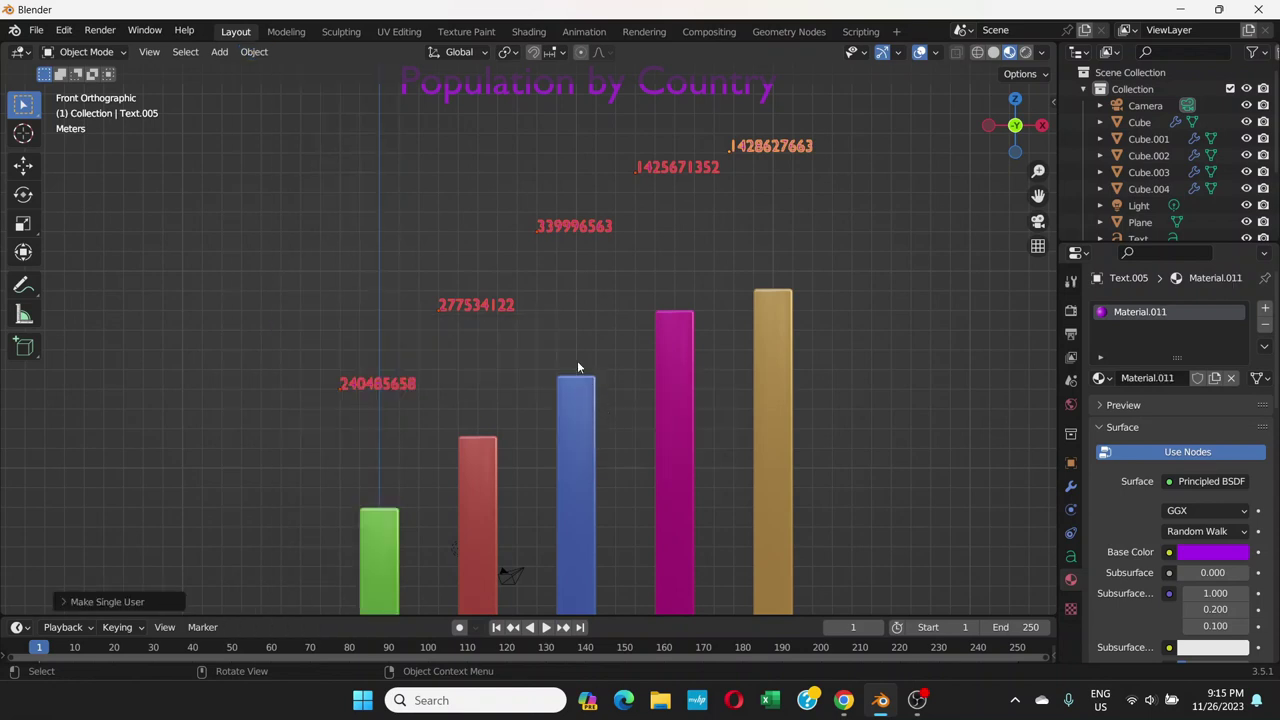
click(408, 382)
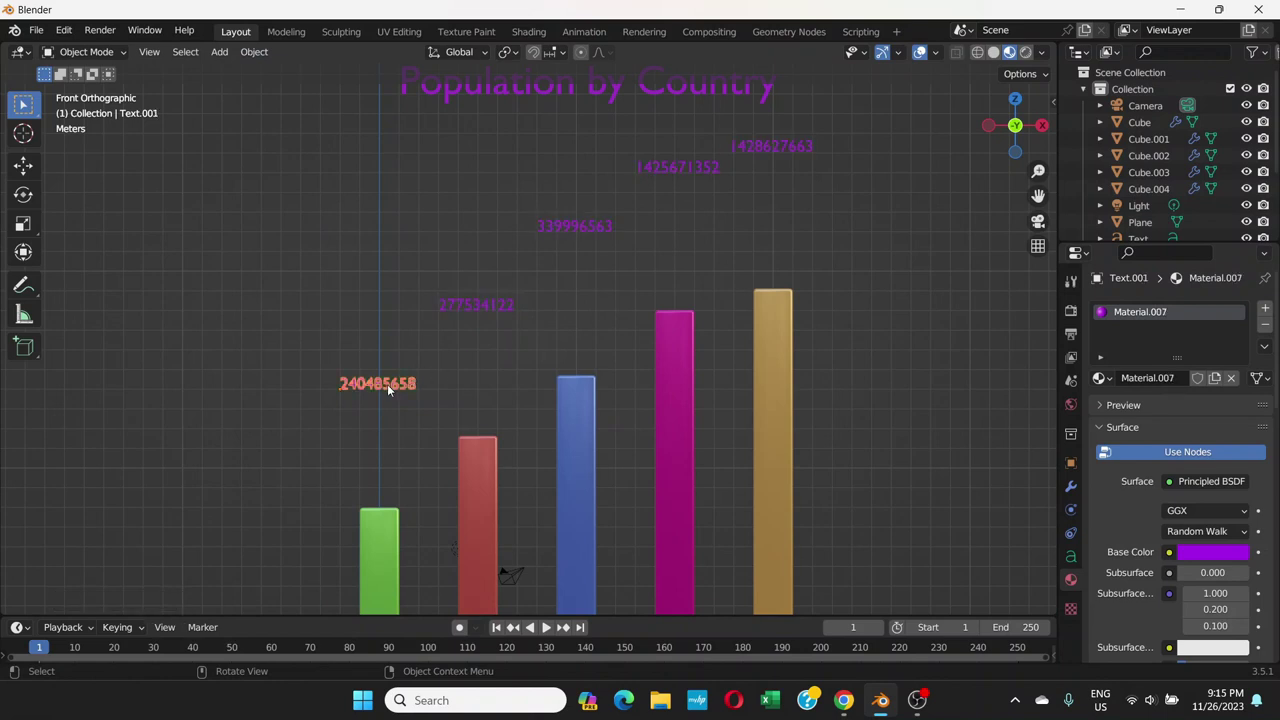
click(1212, 552)
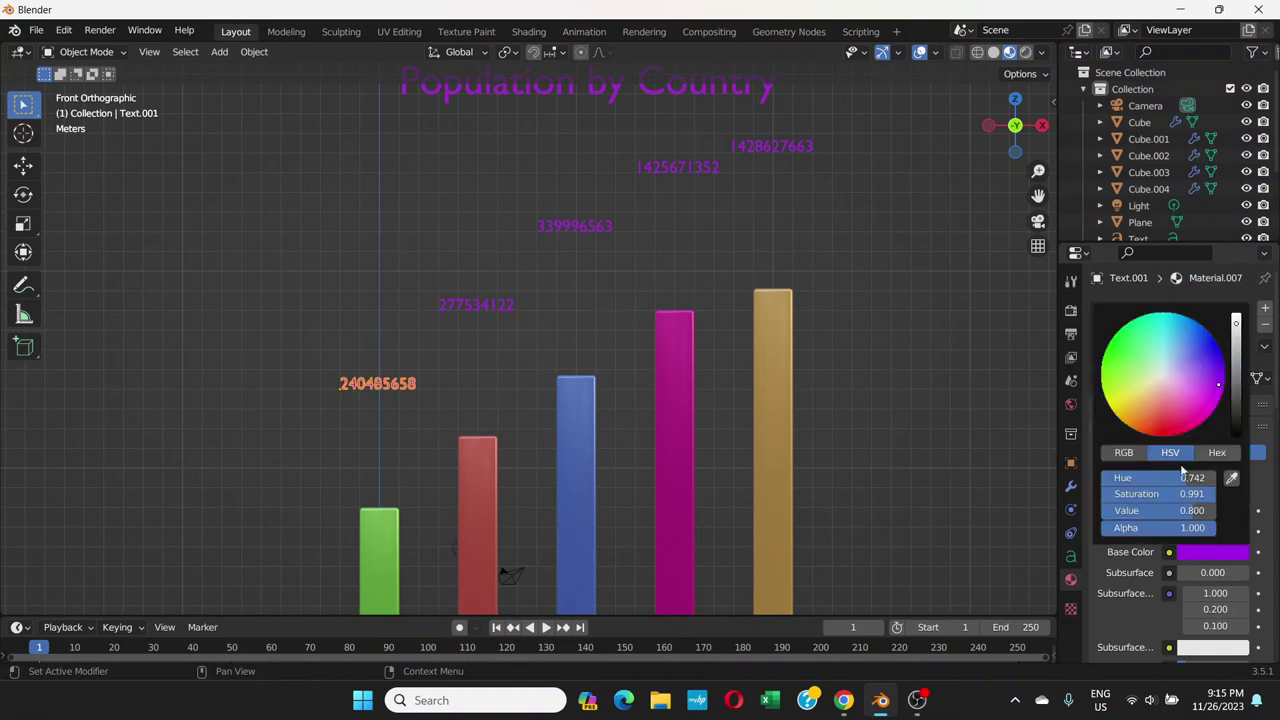
click(1168, 402)
mouse_move(1165, 399)
mouse_down()
mouse_move(1157, 411)
mouse_move(1172, 387)
mouse_move(1111, 365)
mouse_up()
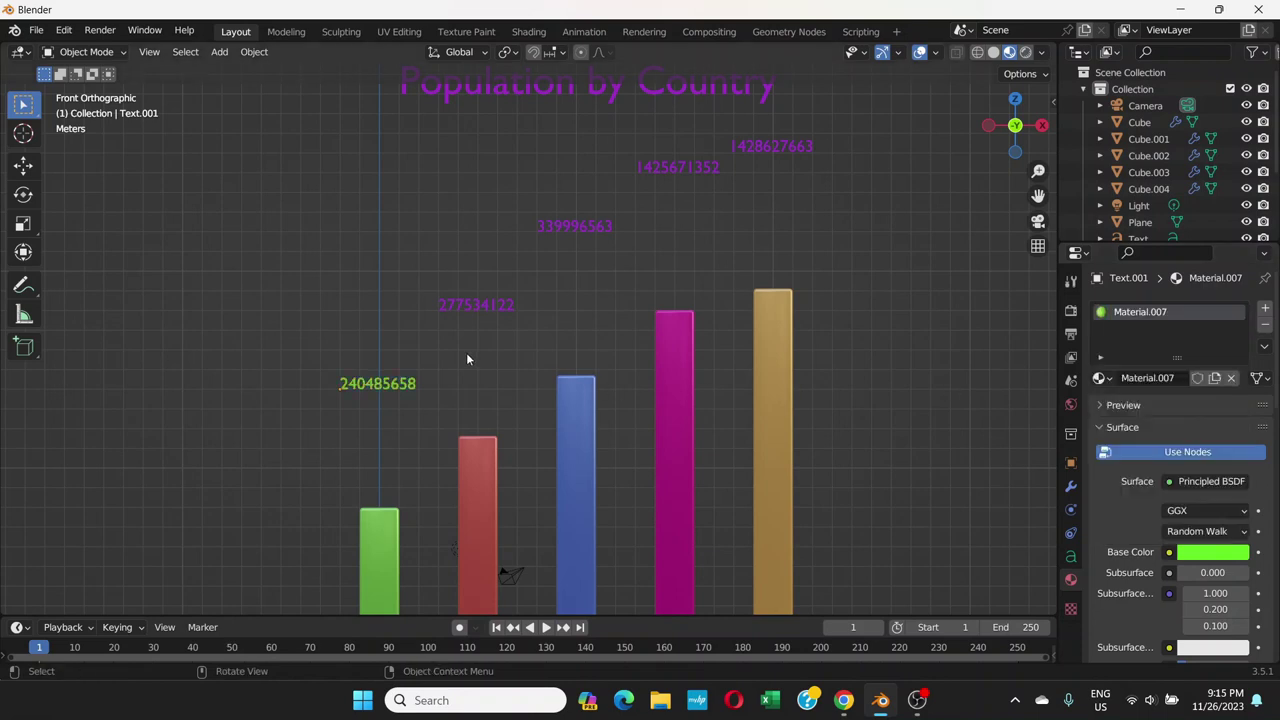
- Colour the 277534122 label red and the 339996563 label blue
click(480, 312)
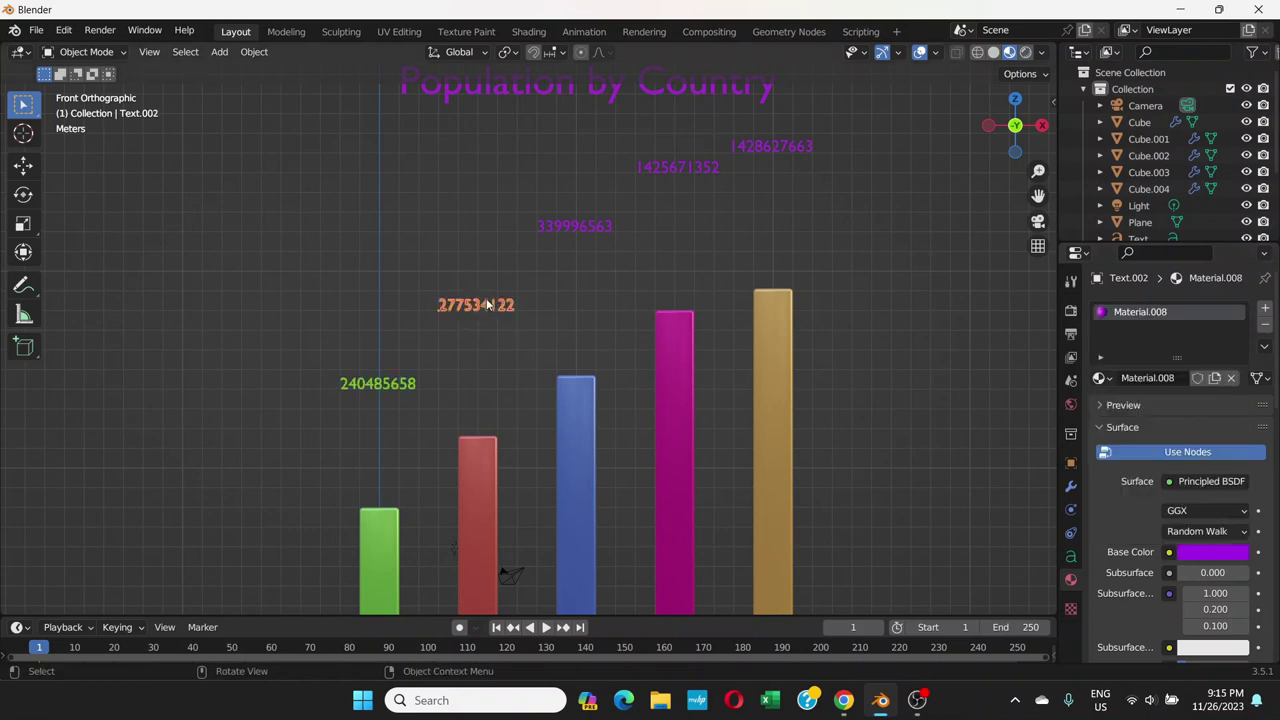
click(1226, 557)
click(1190, 411)
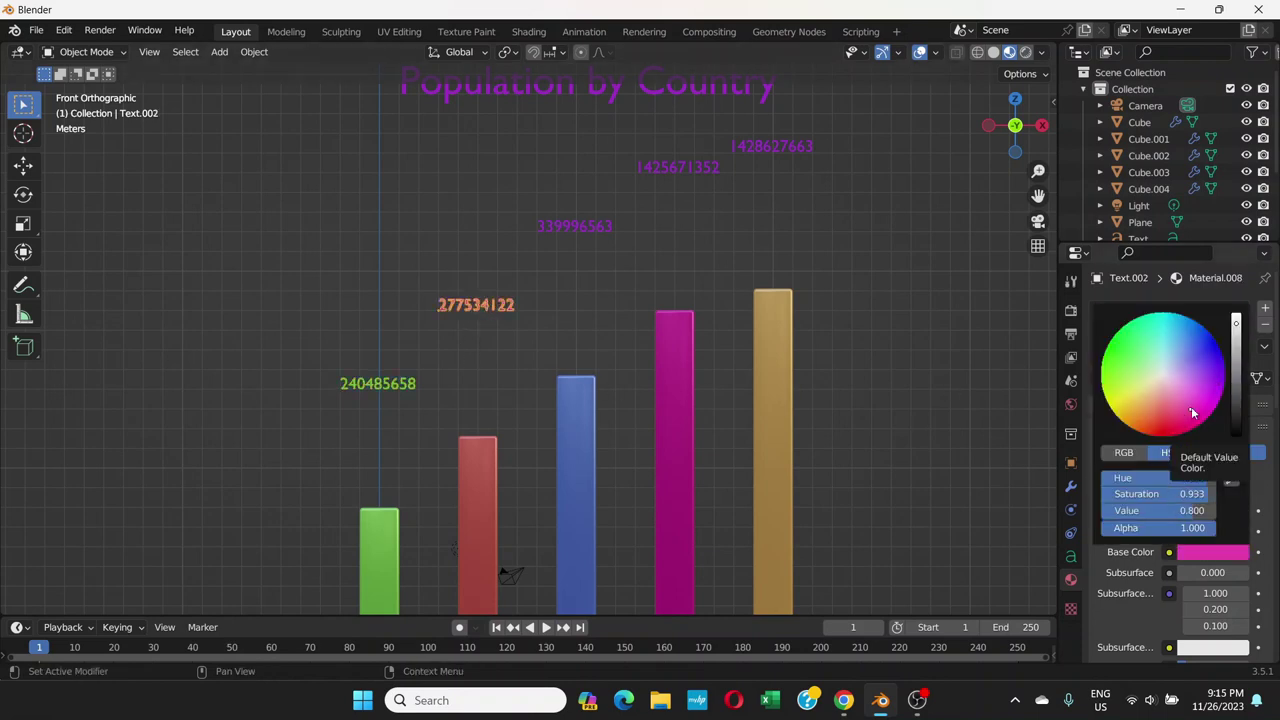
click(1157, 430)
click(568, 226)
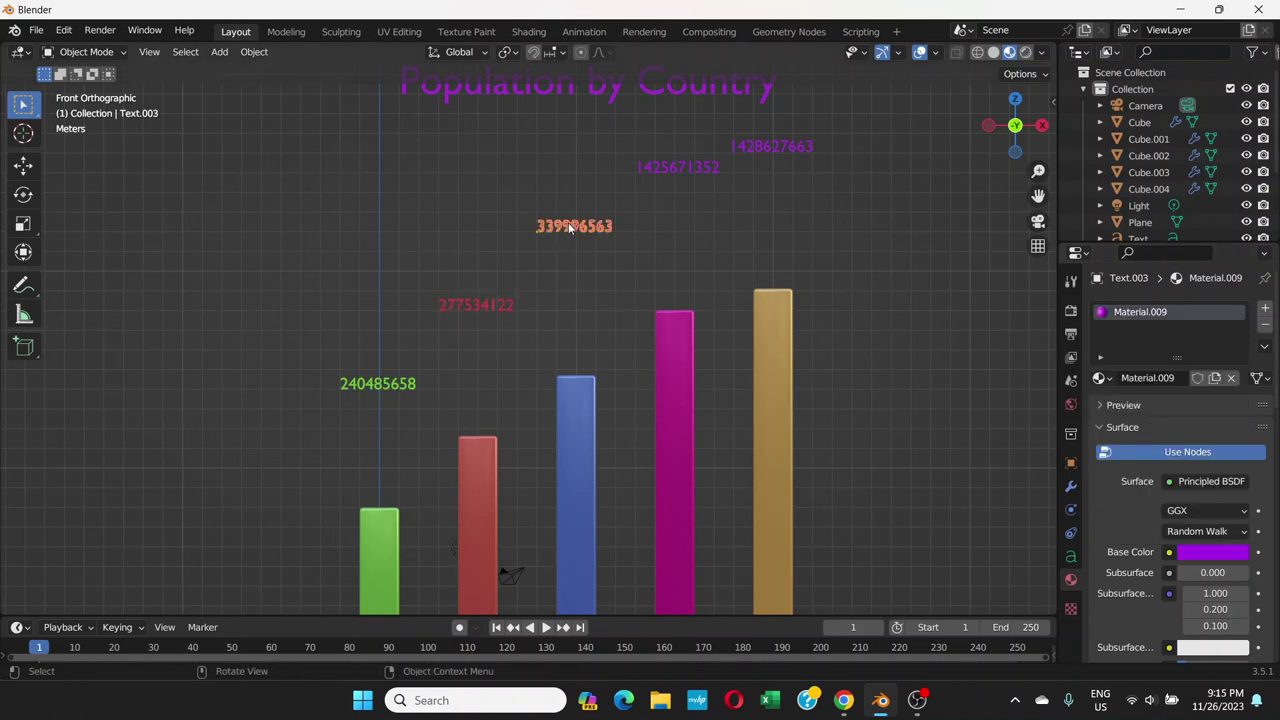
click(1211, 552)
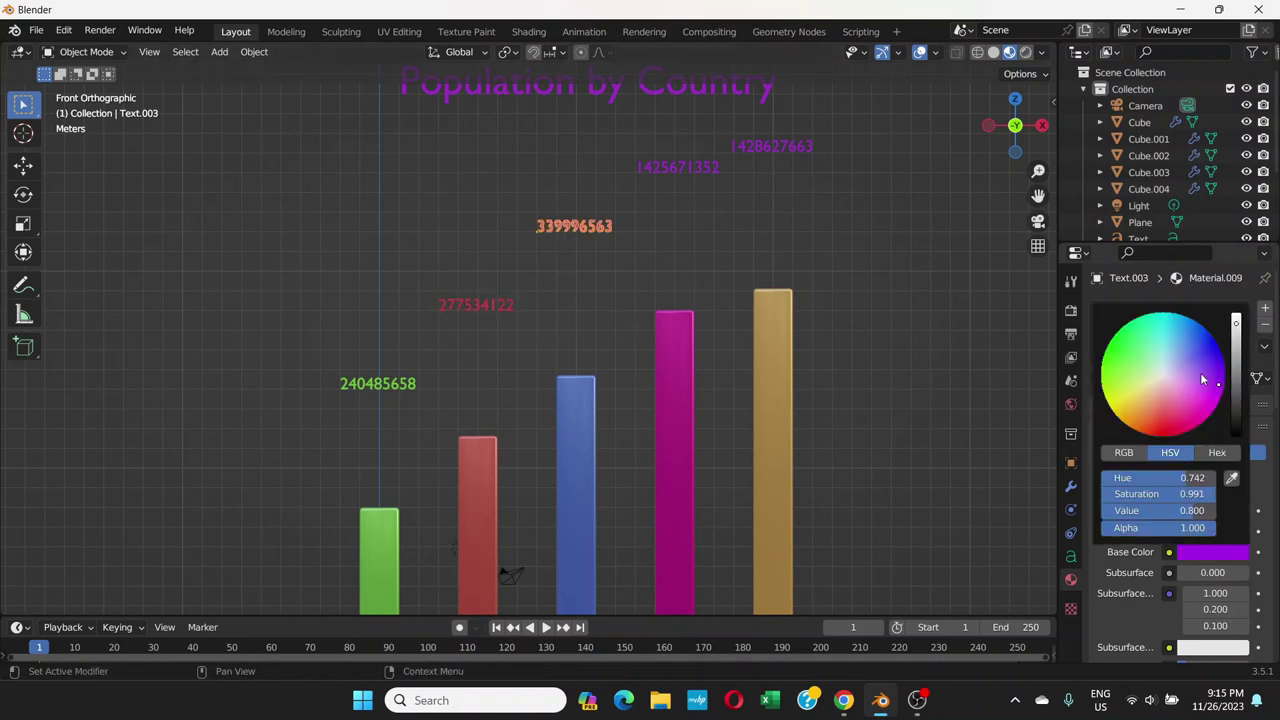
click(1202, 353)
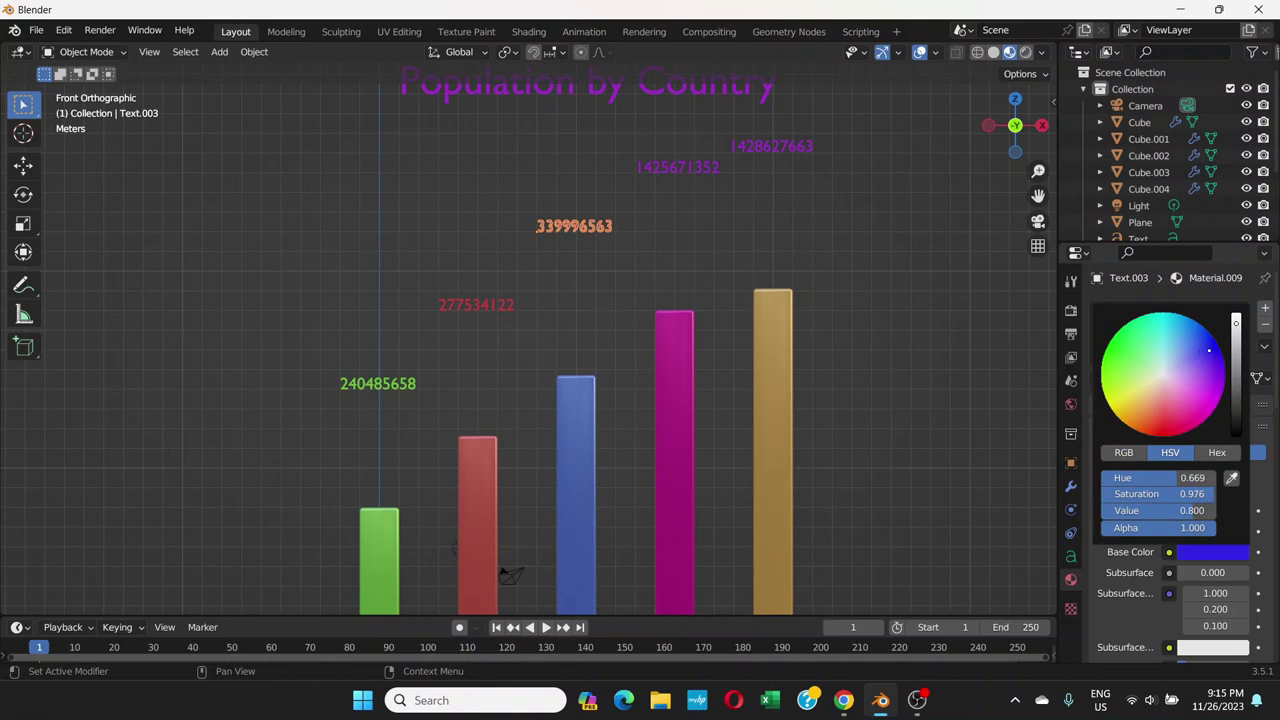
click(661, 170)
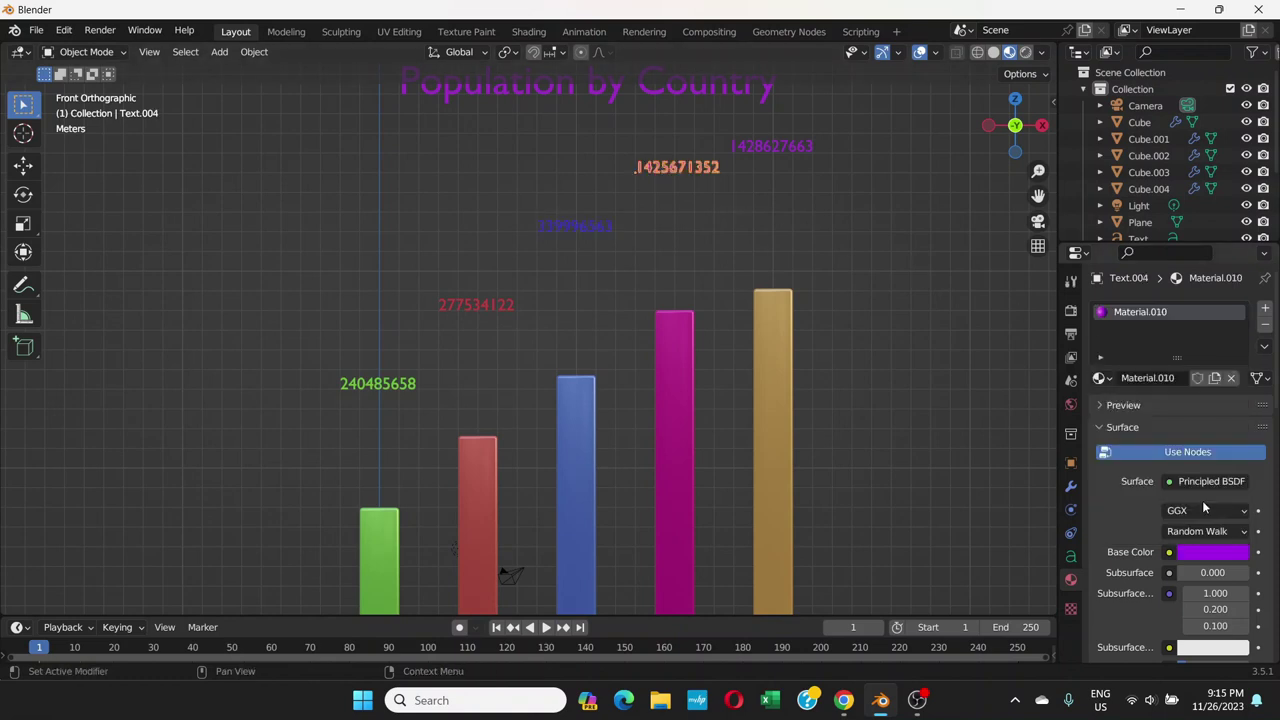
click(1213, 554)
drag(1184, 424, 1100, 378)
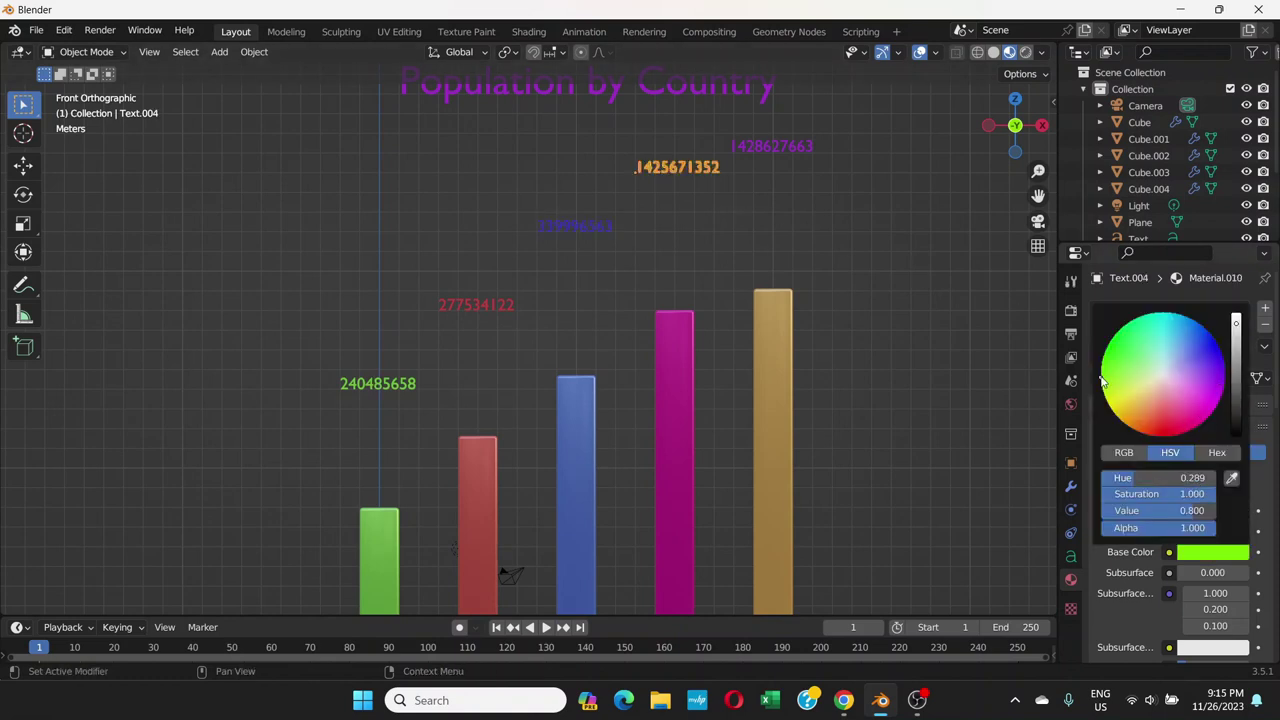
click(1208, 405)
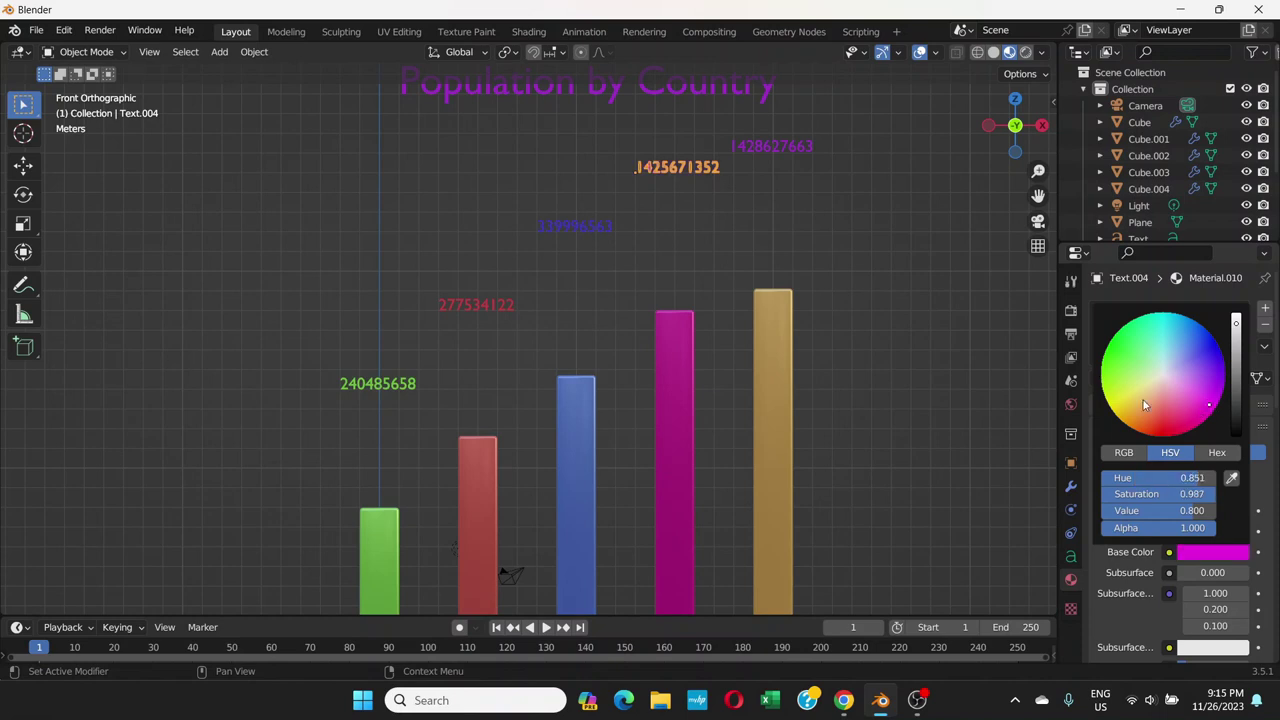
click(790, 148)
click(1214, 545)
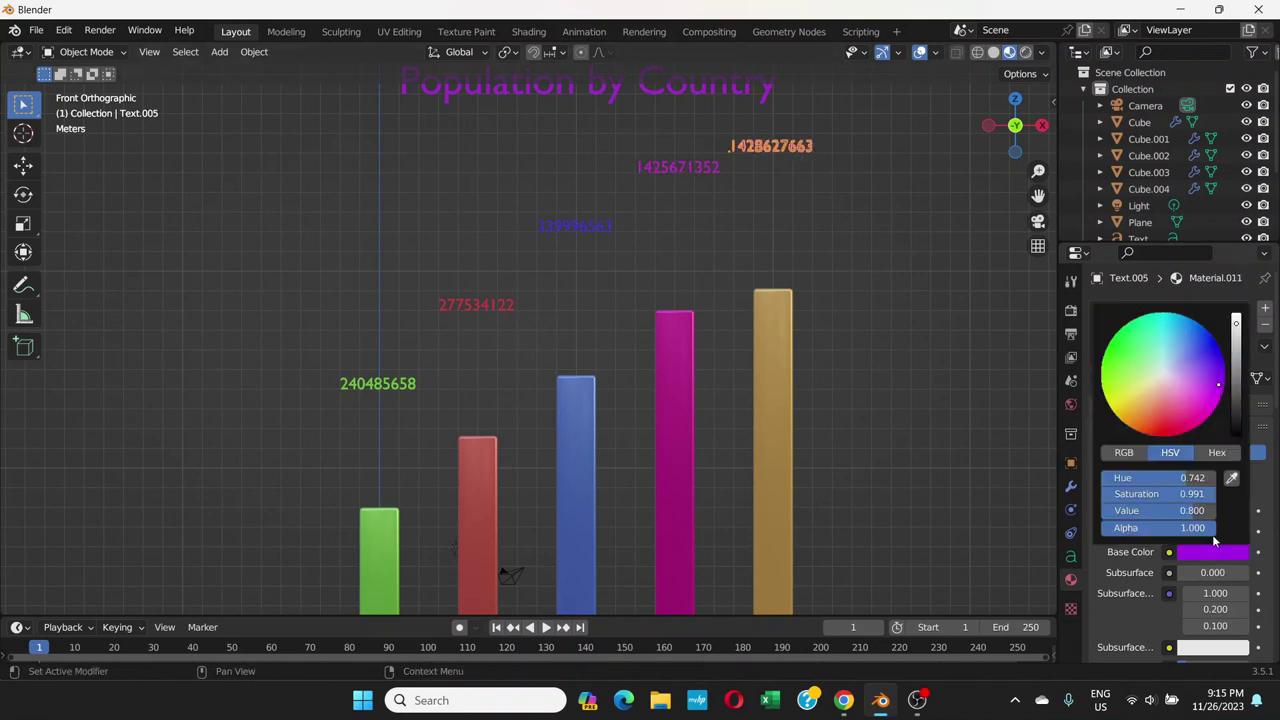
drag(1137, 402, 1101, 378)
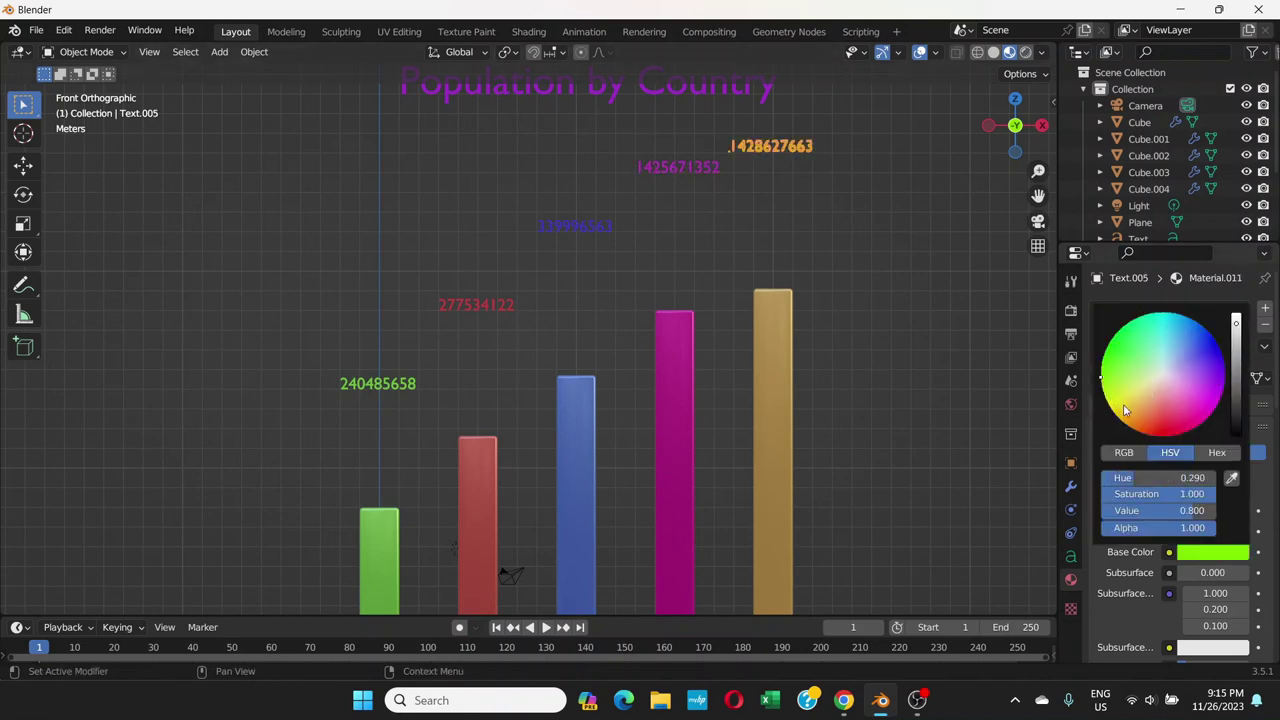
click(1135, 409)
click(1143, 418)
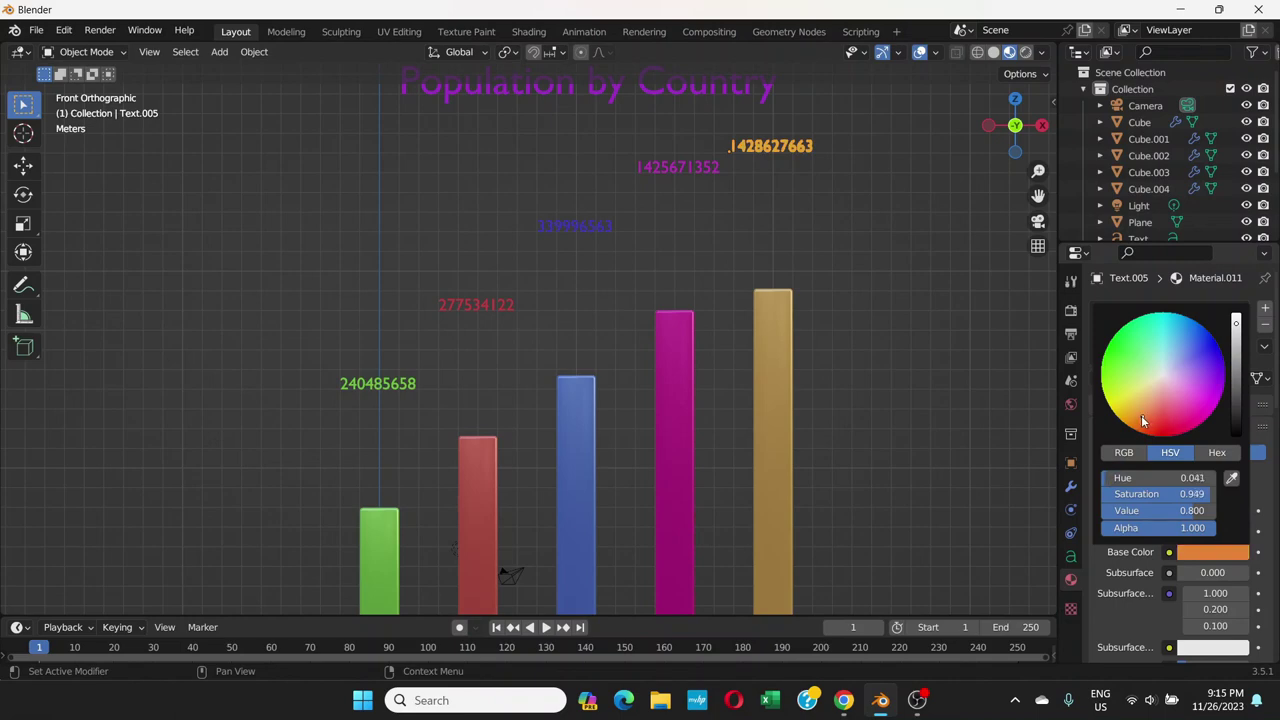
scroll(630, 320, down, 1)
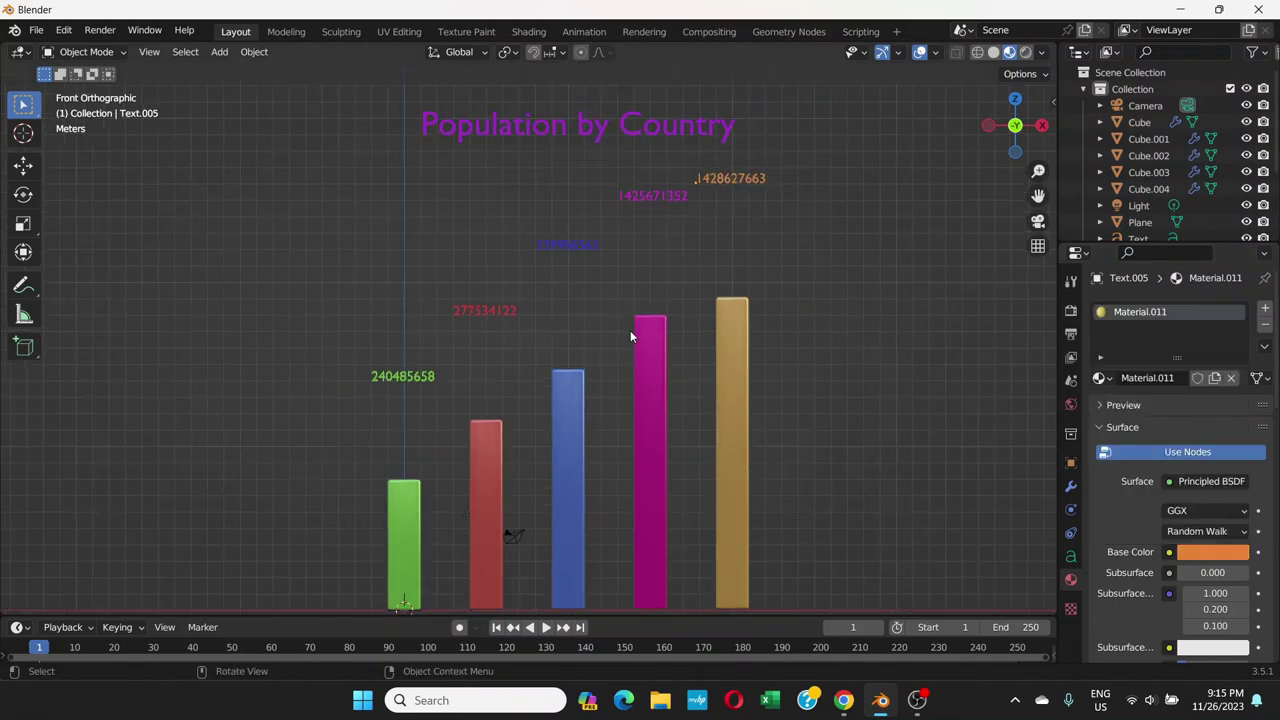
scroll(630, 333, up, 3)
scroll(650, 360, down, 3)
shift+middle_drag(686, 368, 460, 361)
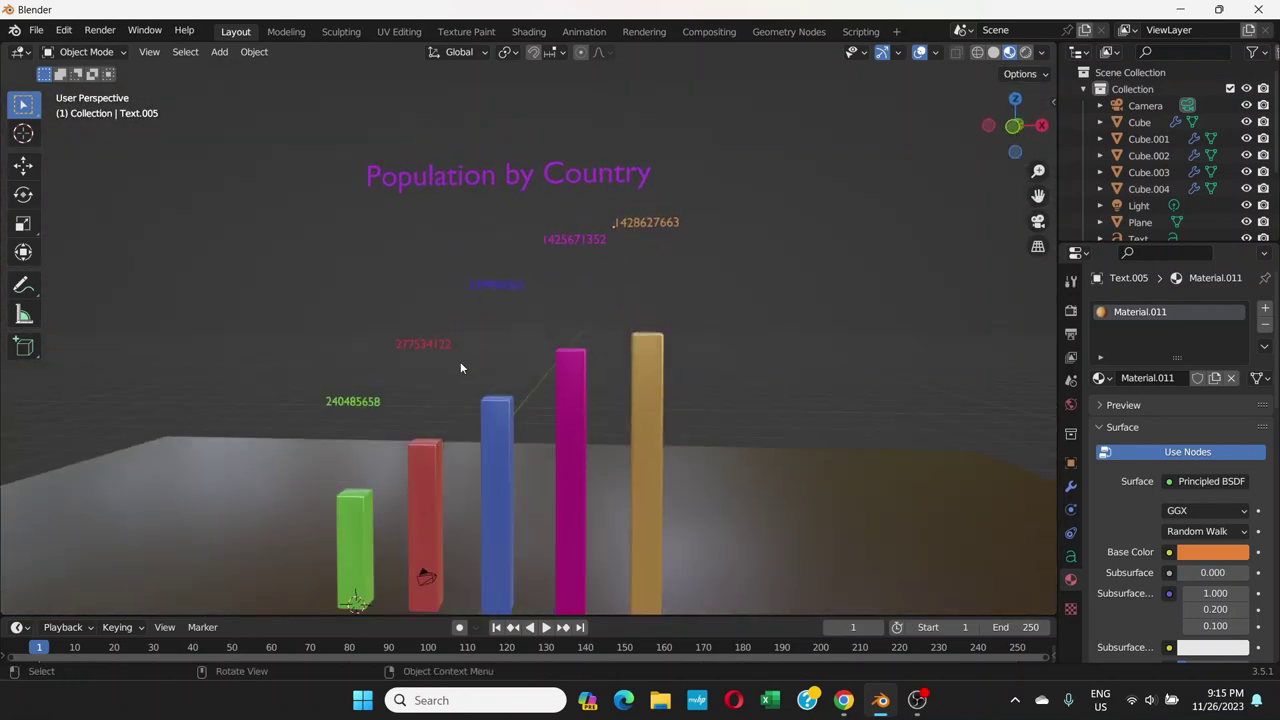
scroll(460, 361, up, 6)
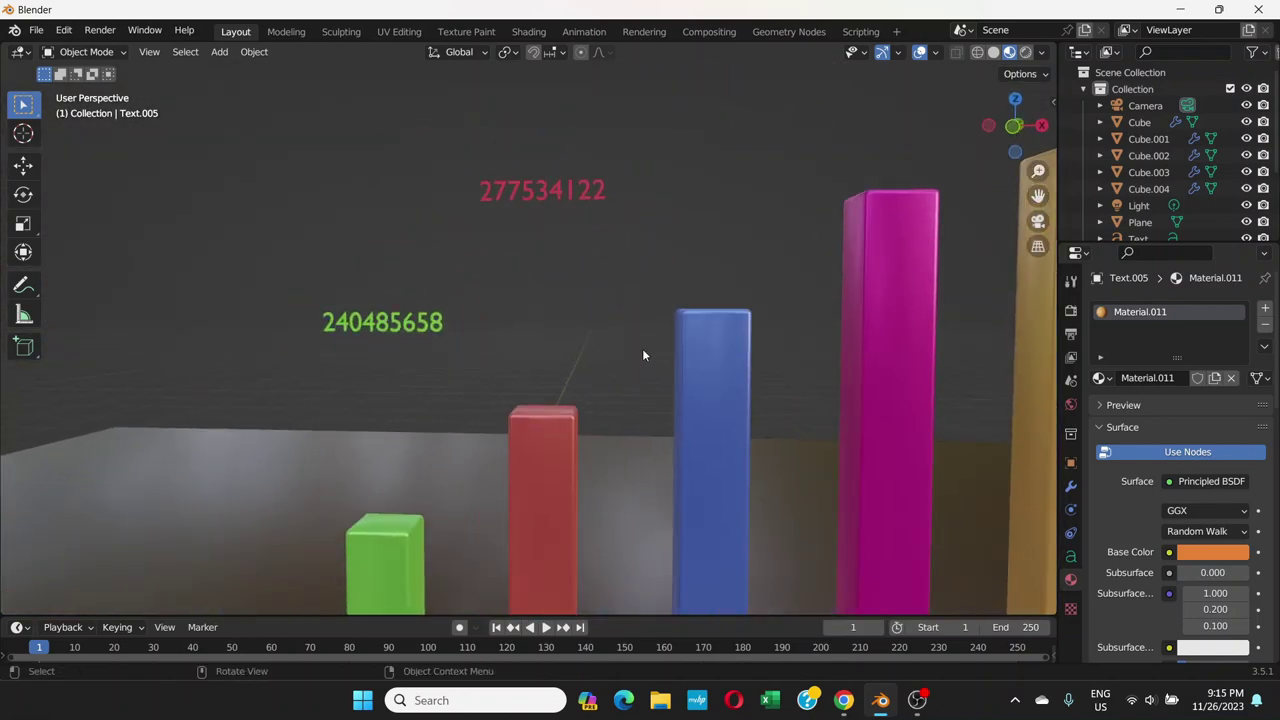
scroll(640, 360, down, 5)
scroll(571, 349, up, 4)
scroll(567, 343, down, 4)
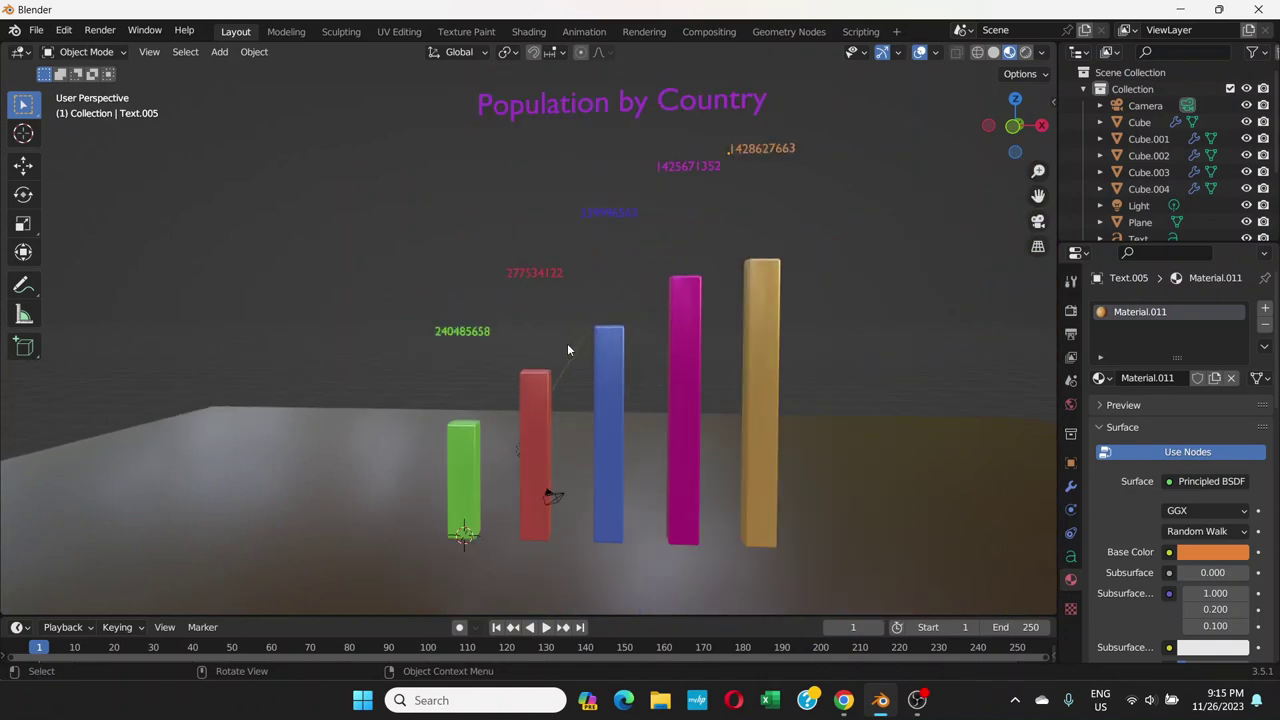
mouse_move(655, 292)
middle_down()
mouse_move(637, 323)
mouse_move(647, 305)
middle_up()
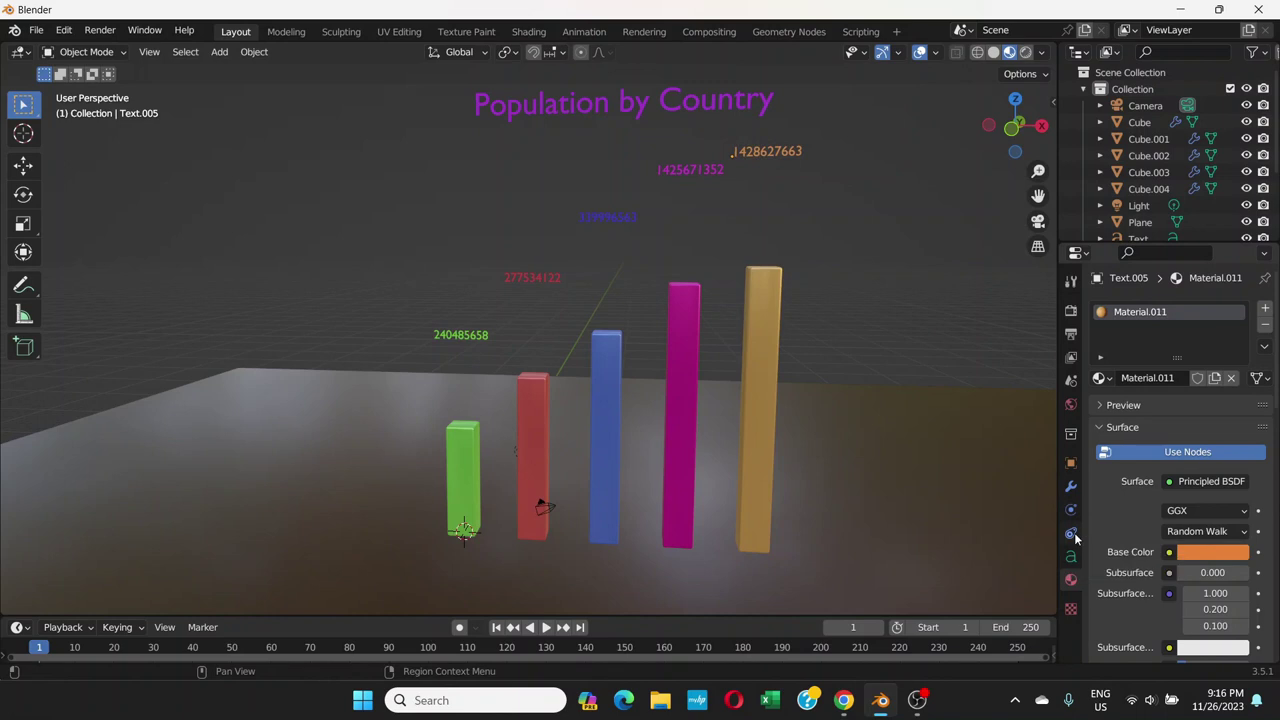
click(948, 453)
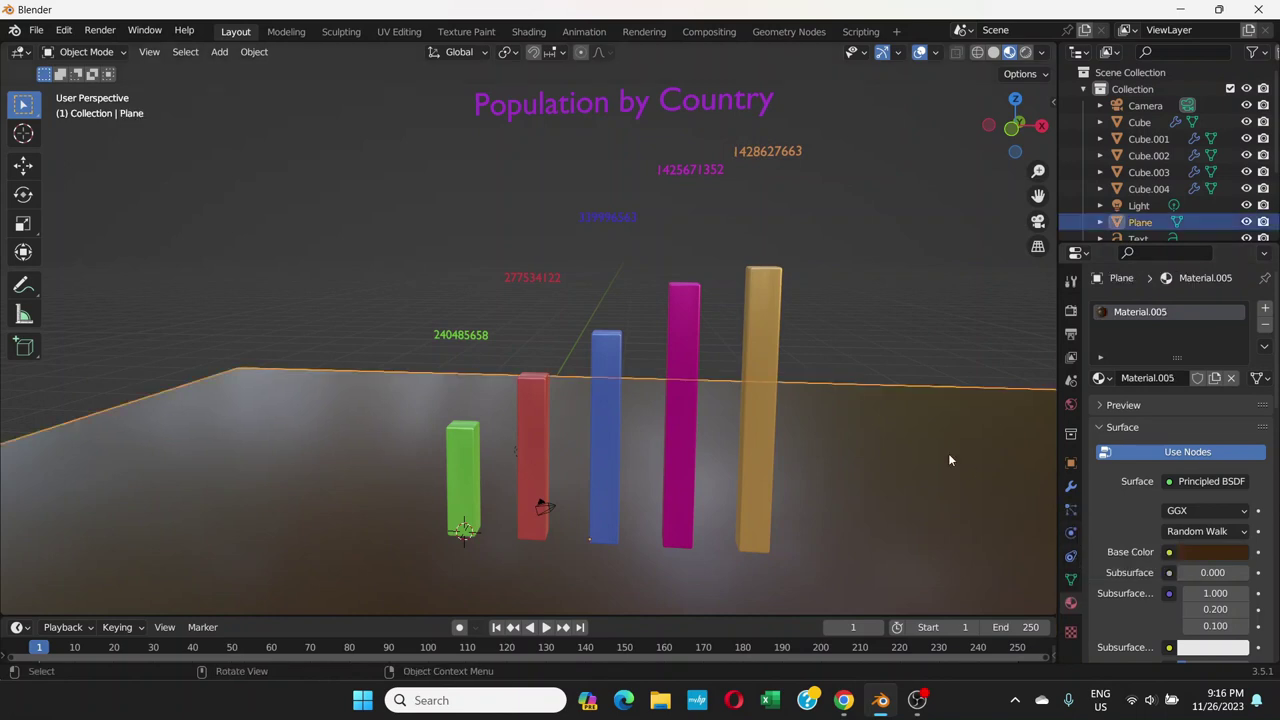
key(KP_1)
click(405, 334)
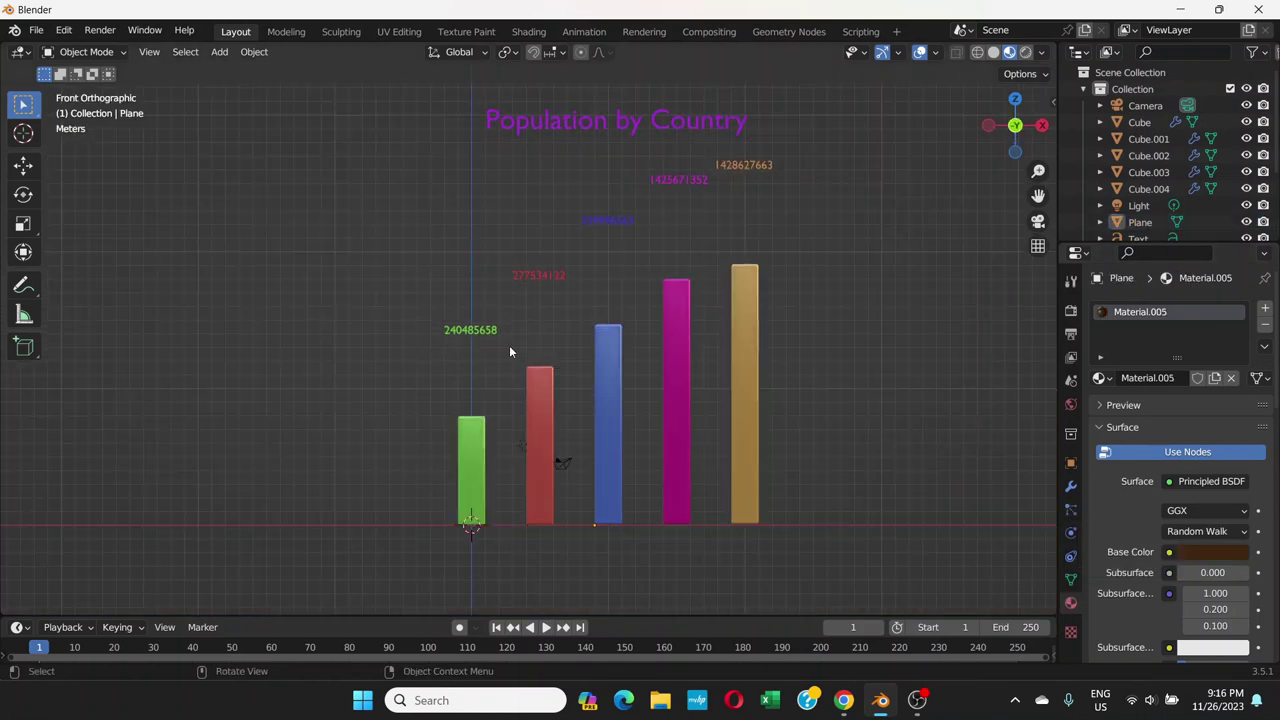
scroll(487, 371, up, 2)
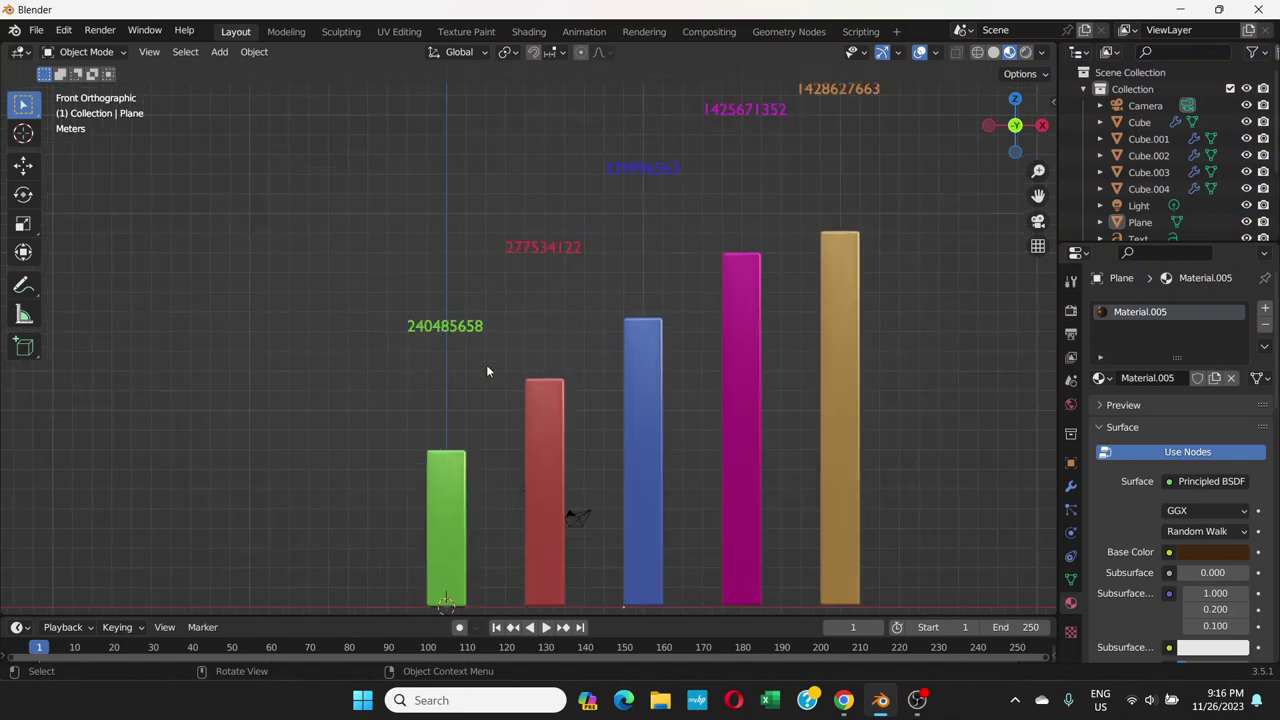
shift+middle_drag(542, 361, 566, 243)
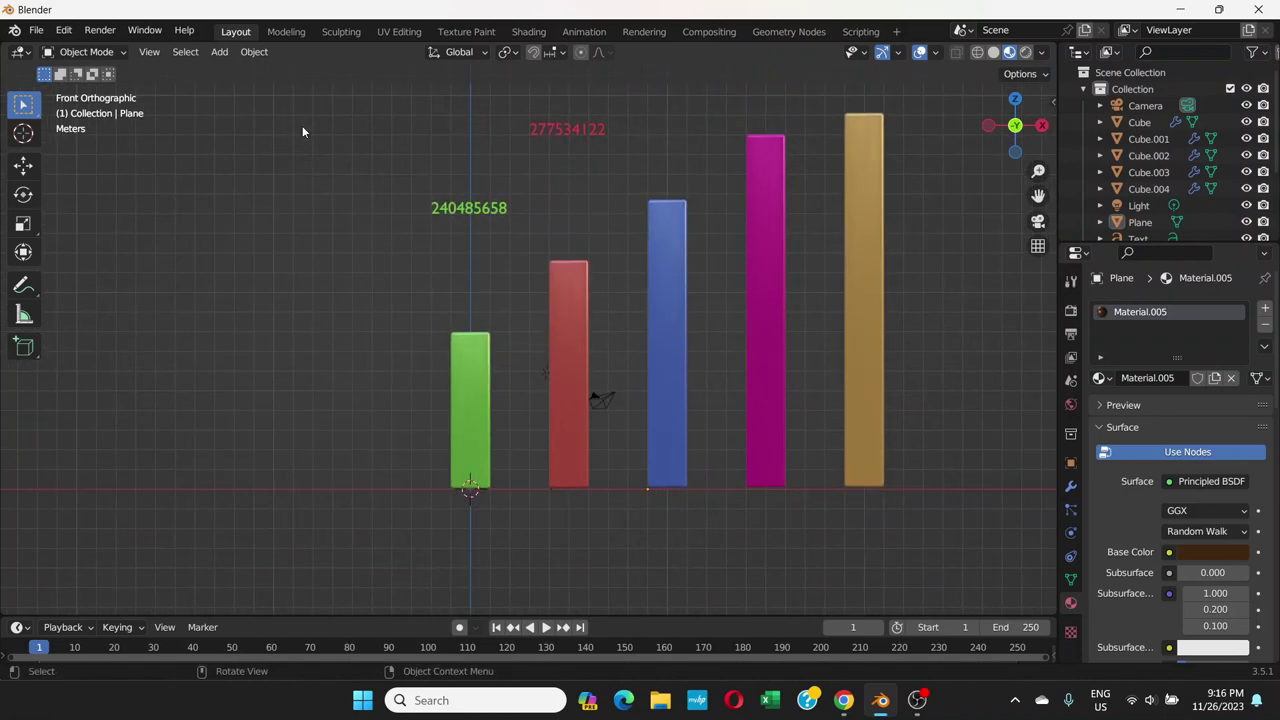
- Add a cylinder and move it up and left of the green bar
click(219, 53)
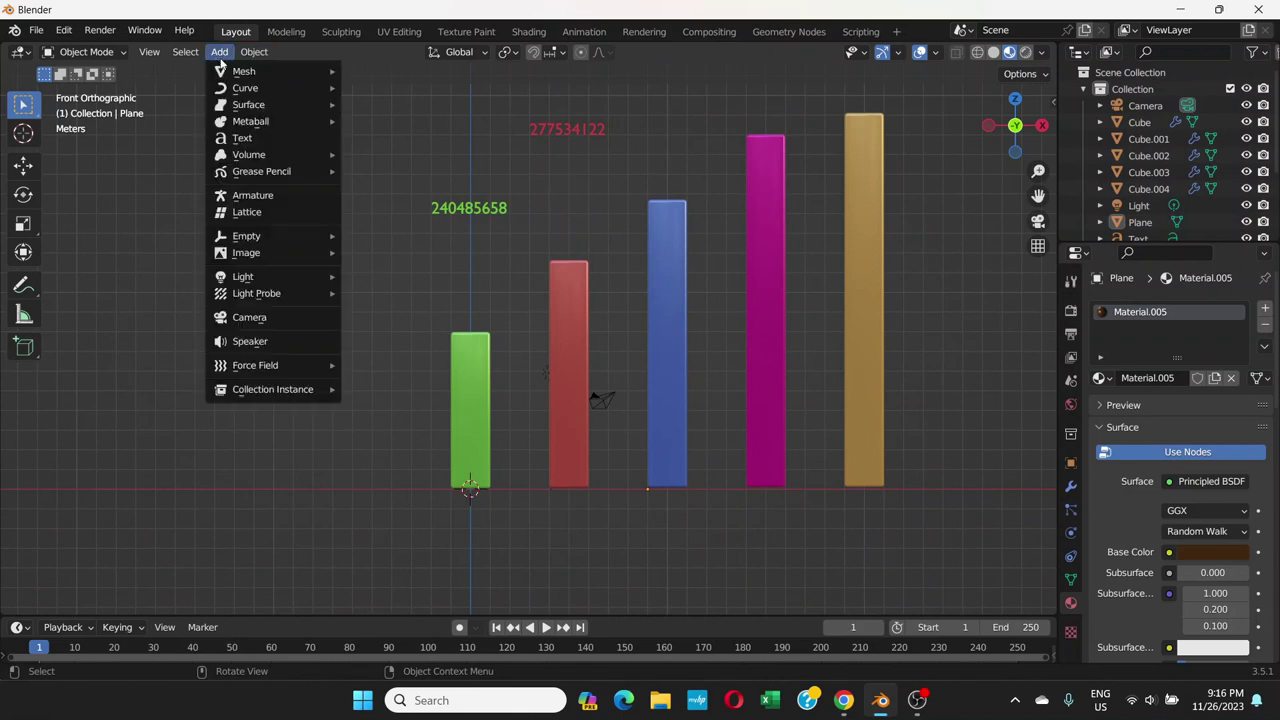
mouse_move(245, 71)
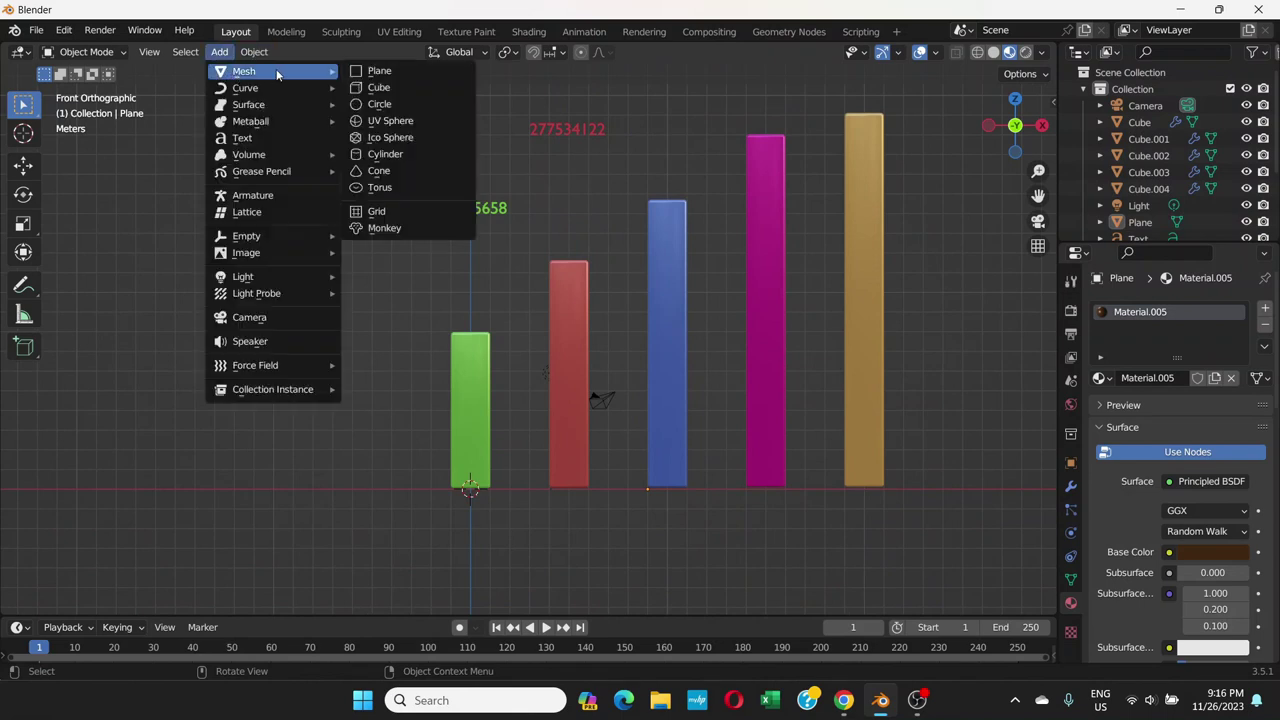
click(375, 155)
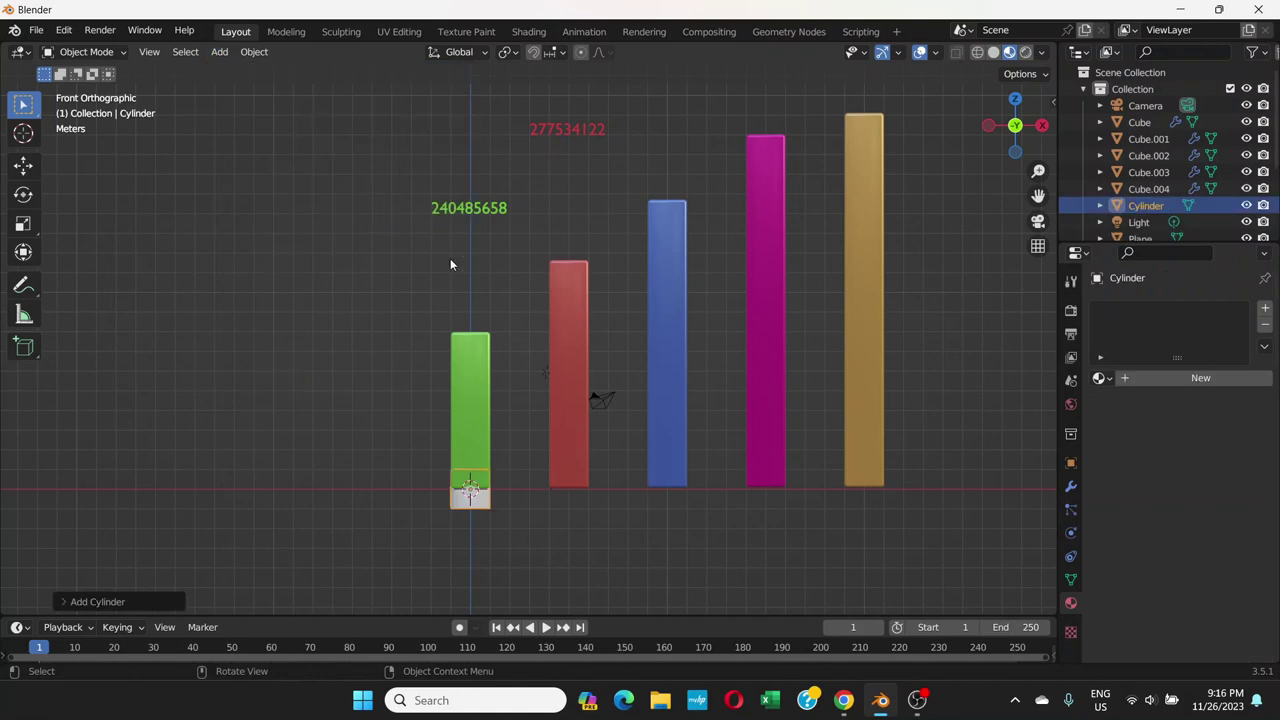
key(g)
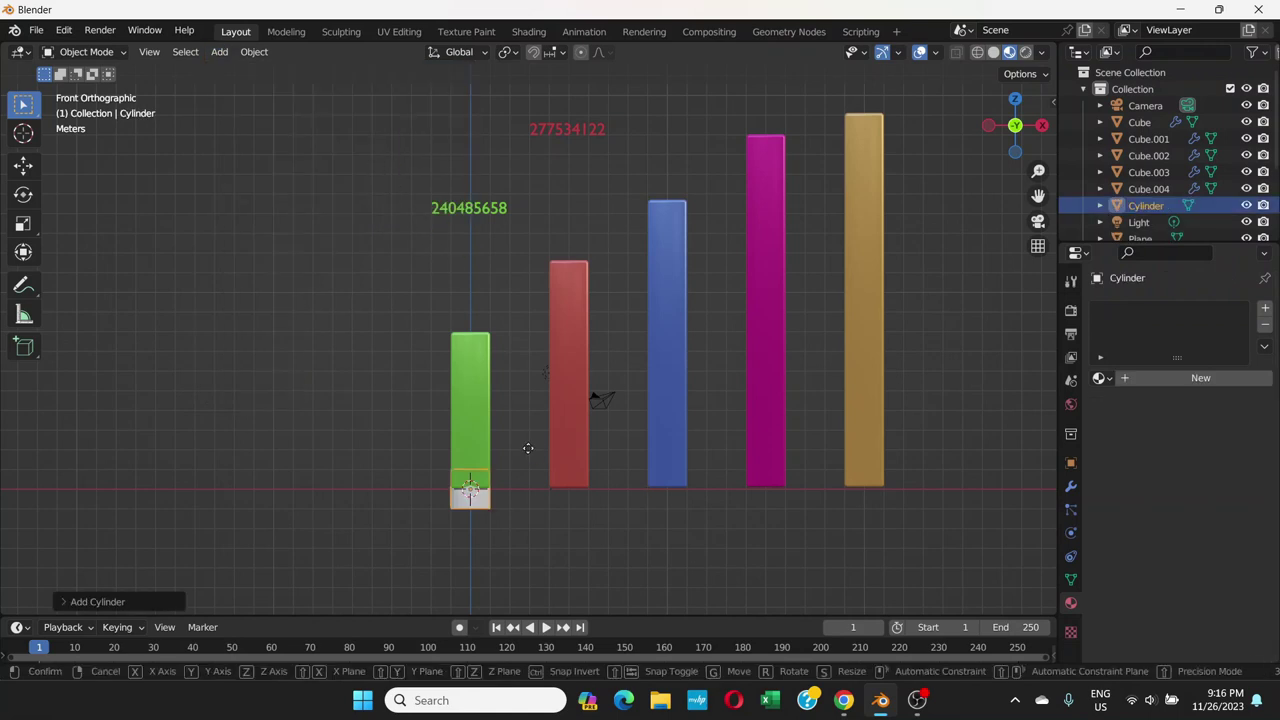
click(402, 250)
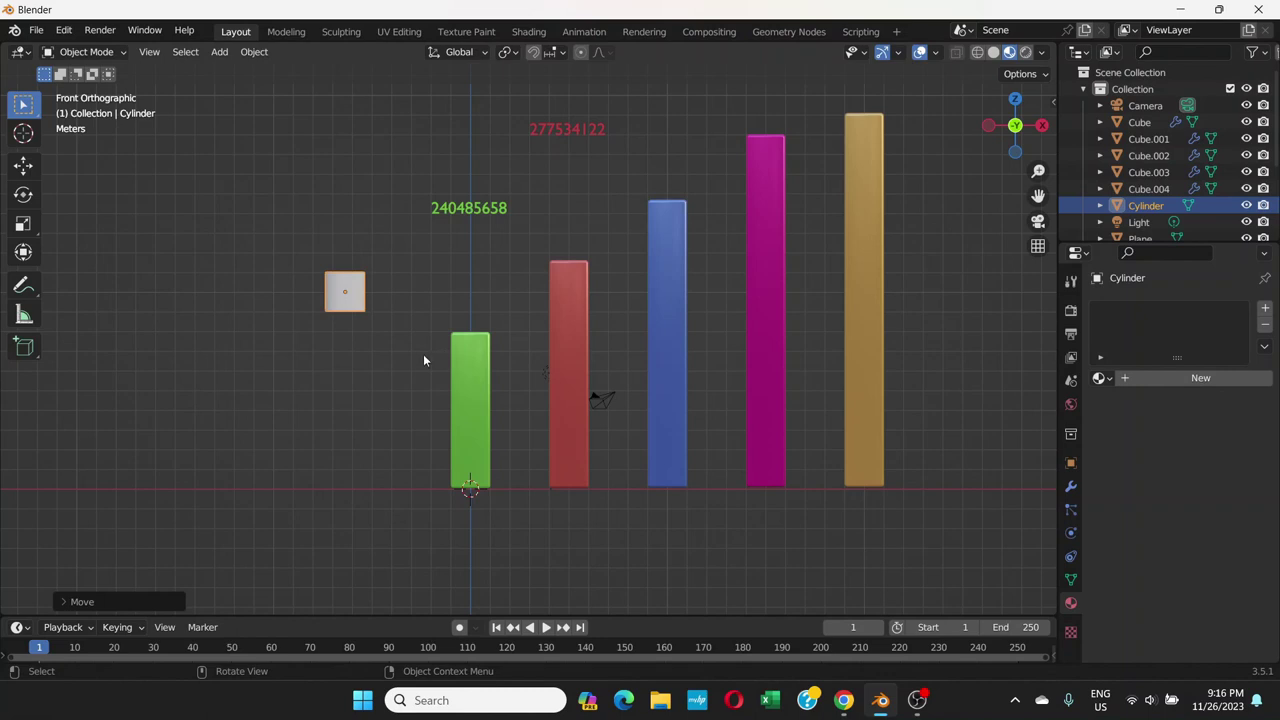
- Stretch the cylinder into a tall pole, thin it, then scale it down
key(s)
key(z)
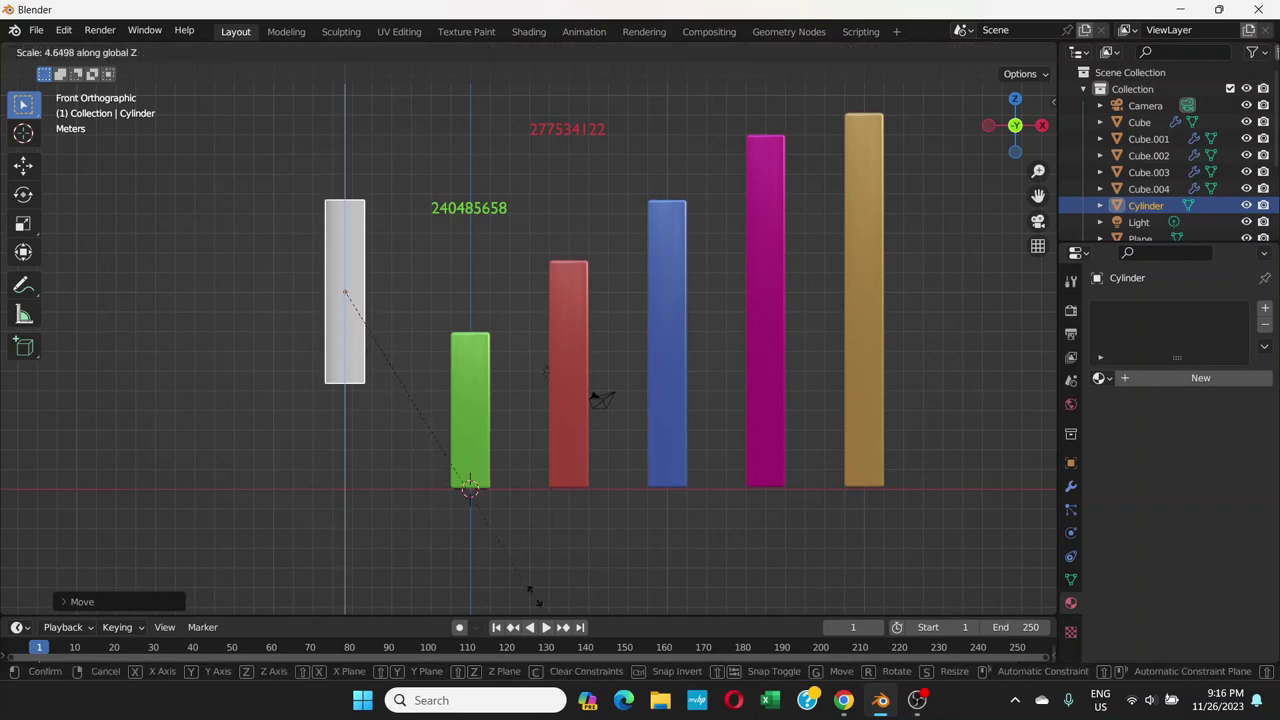
click(856, 95)
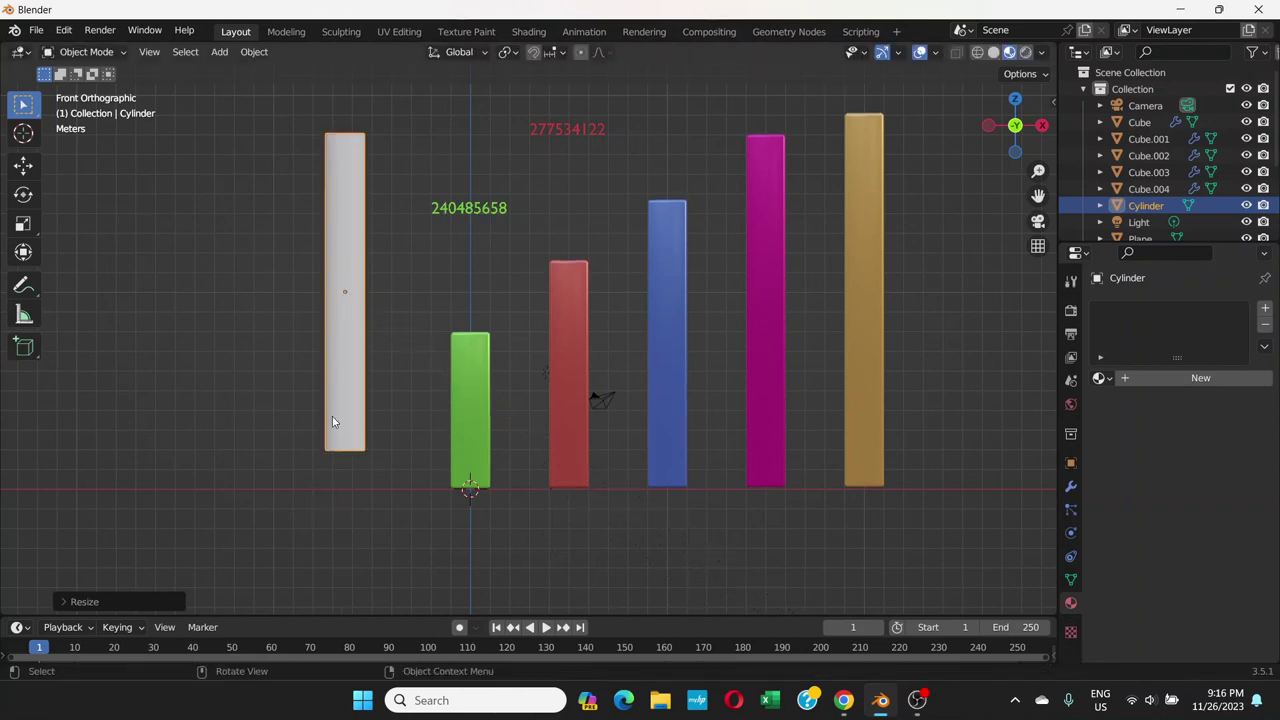
key(s)
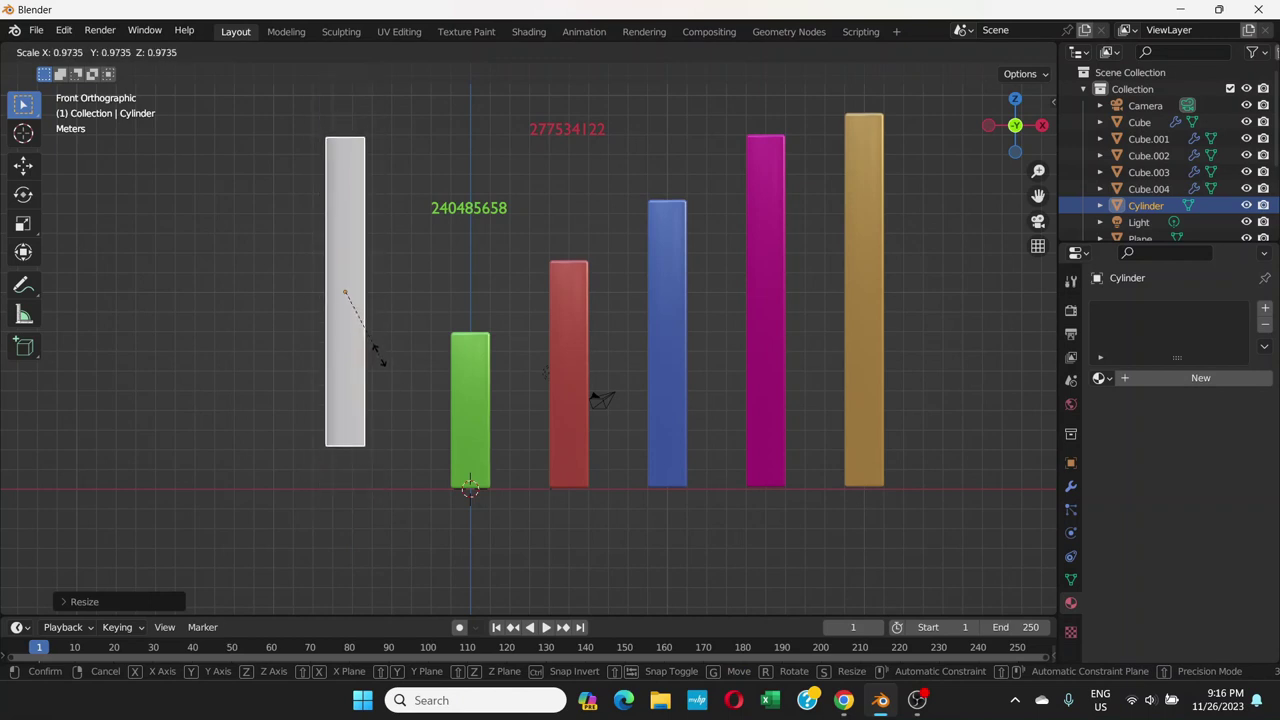
key(shift+z)
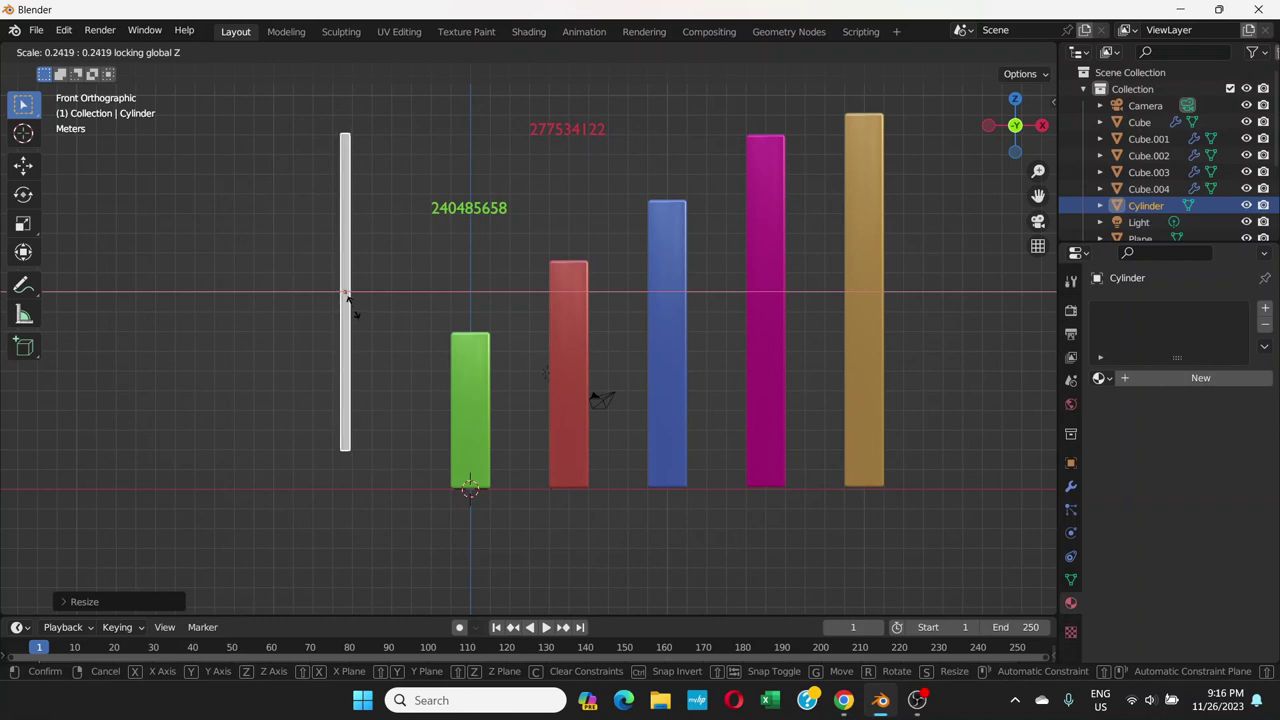
click(347, 297)
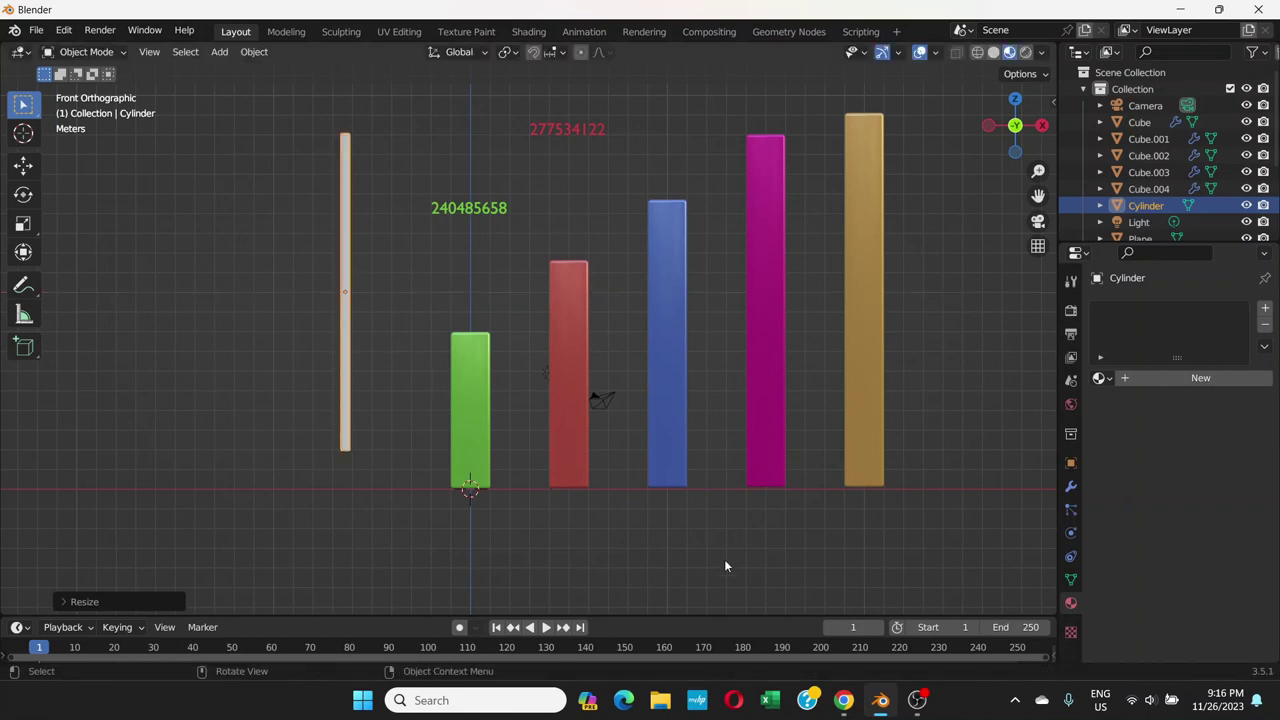
key(s)
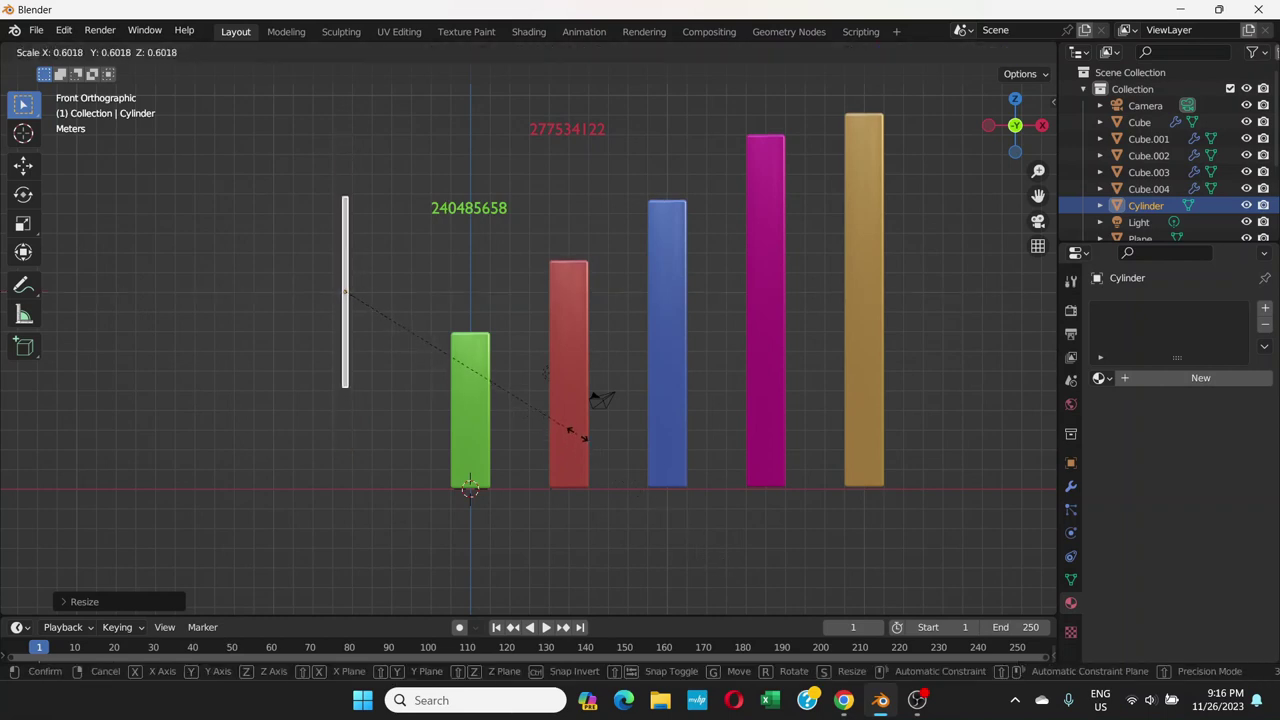
click(576, 435)
- Shorten the rod and stand it on top of the green bar, checked in front view
key(g)
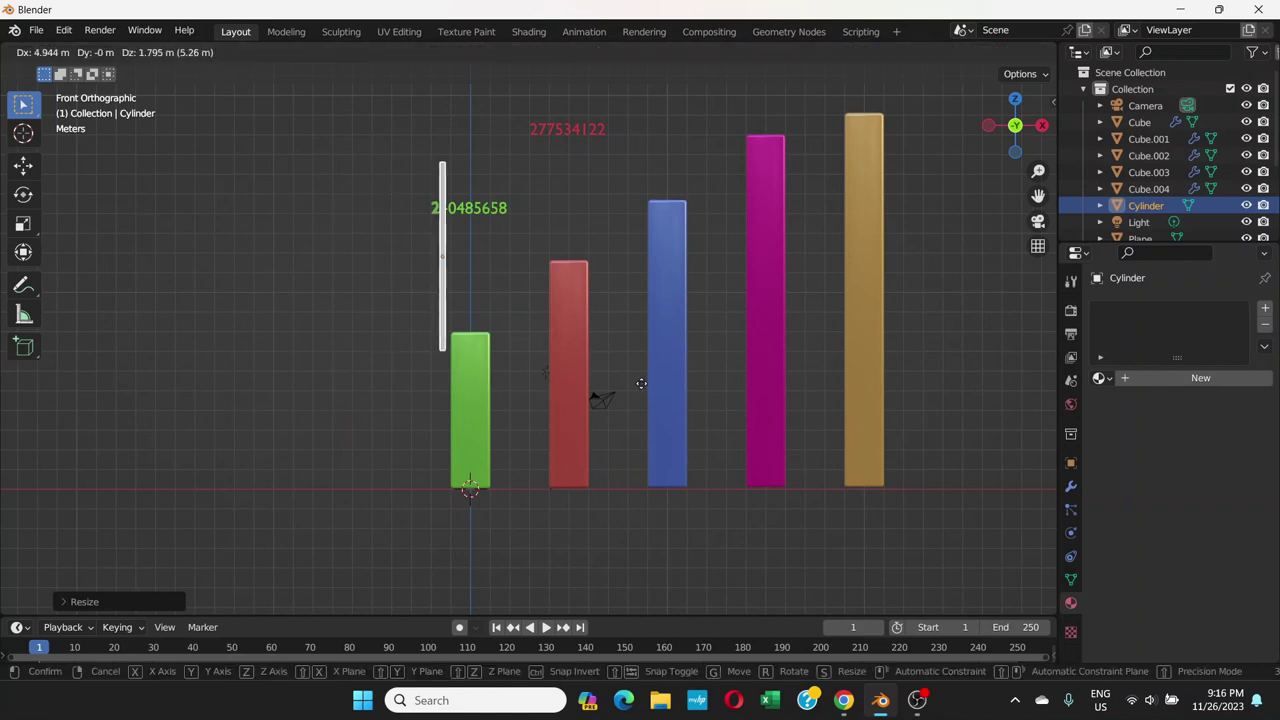
click(676, 405)
key(s)
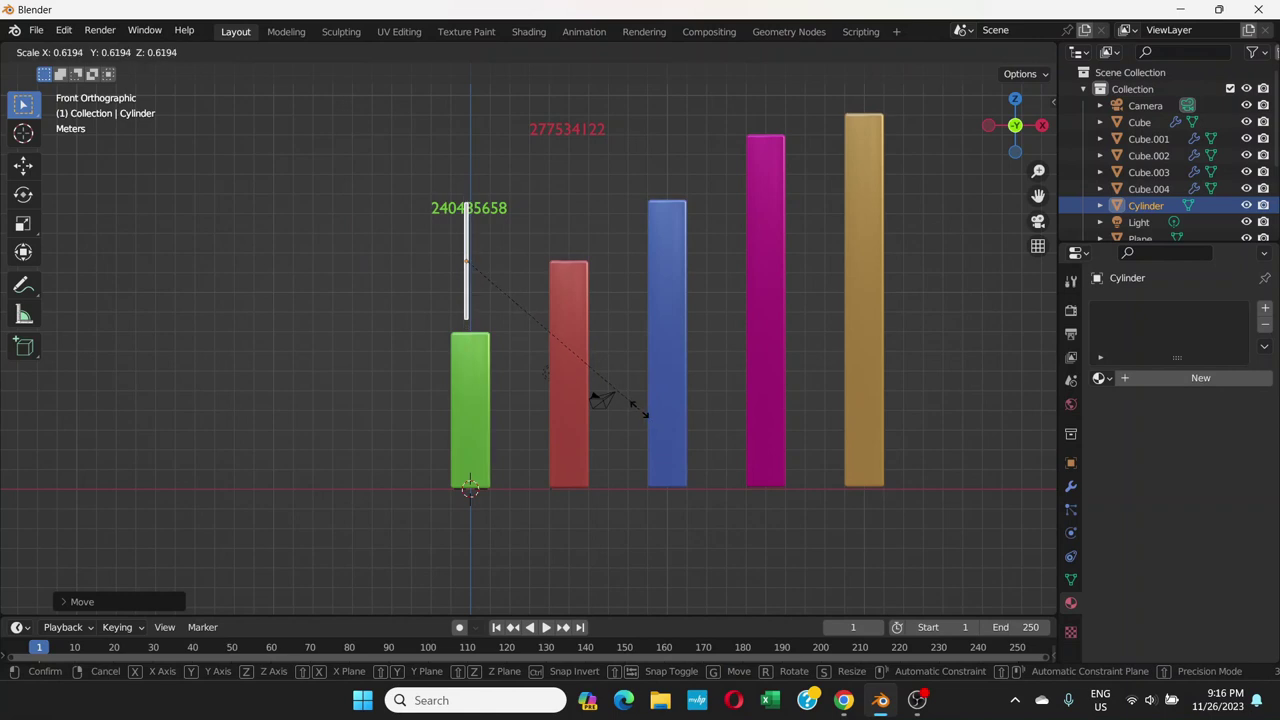
click(635, 400)
key(g)
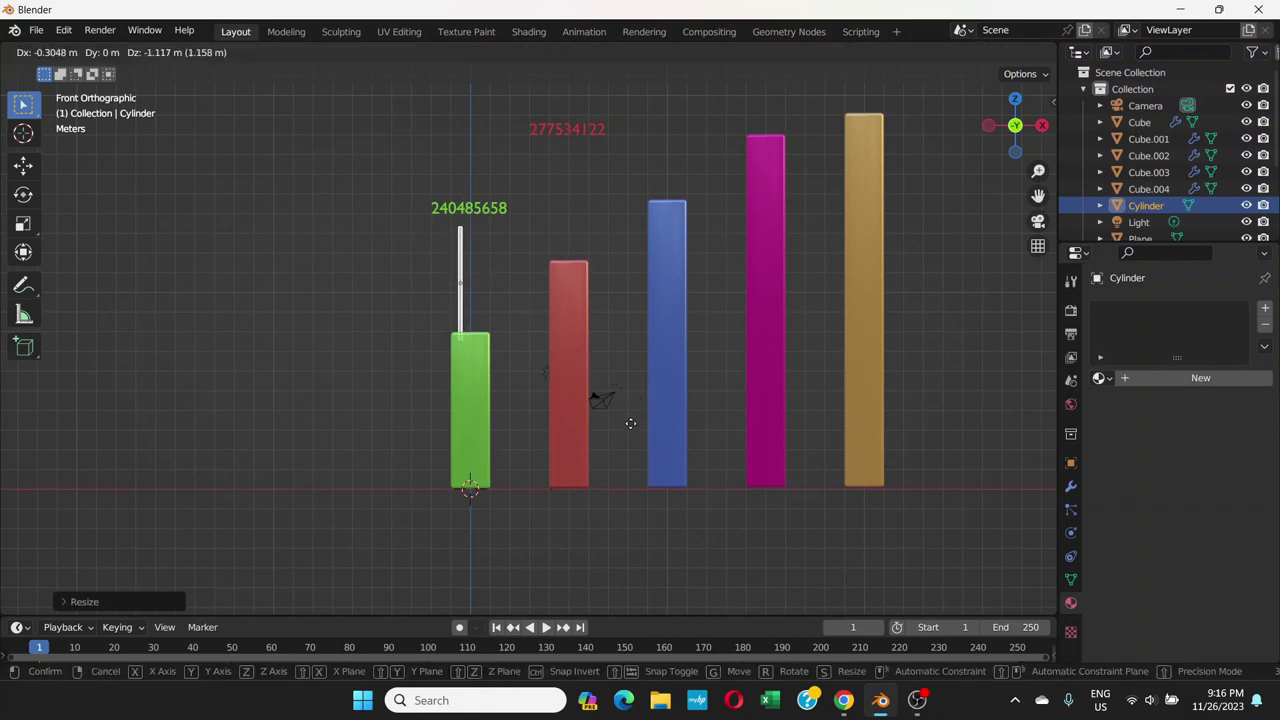
click(630, 425)
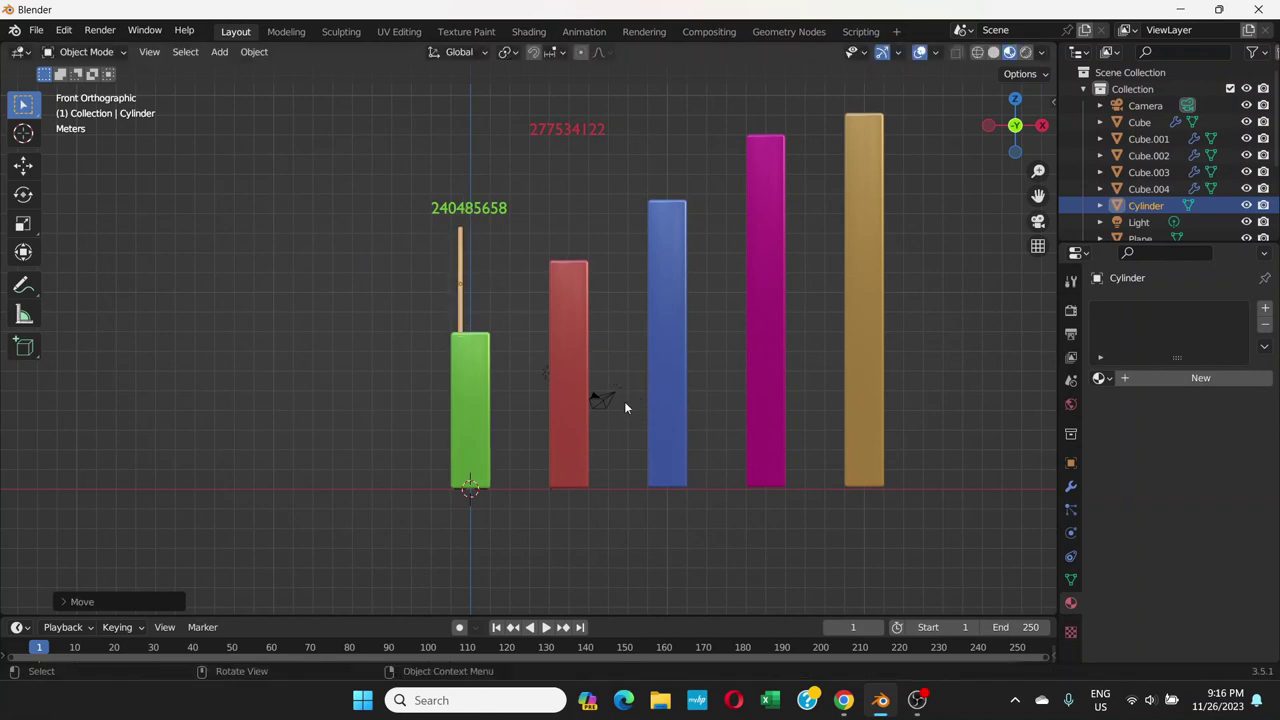
key(g)
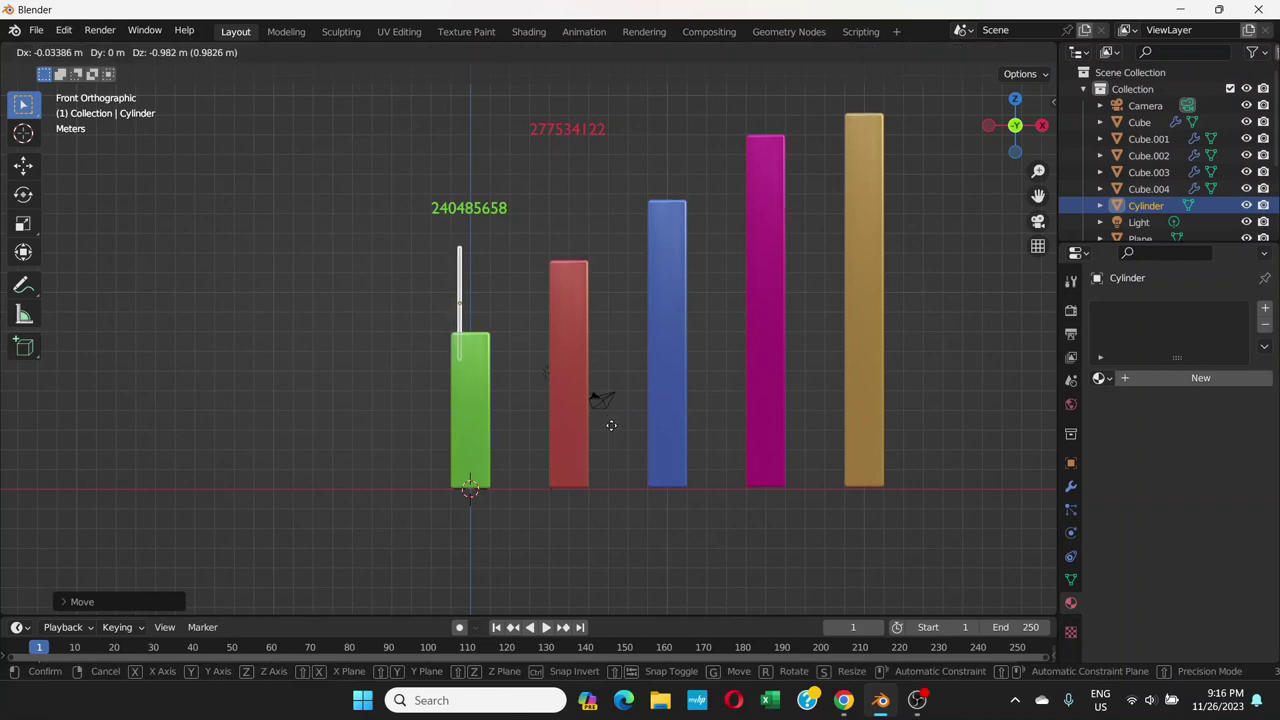
click(608, 421)
middle_drag(605, 417, 527, 377)
key(KP_1)
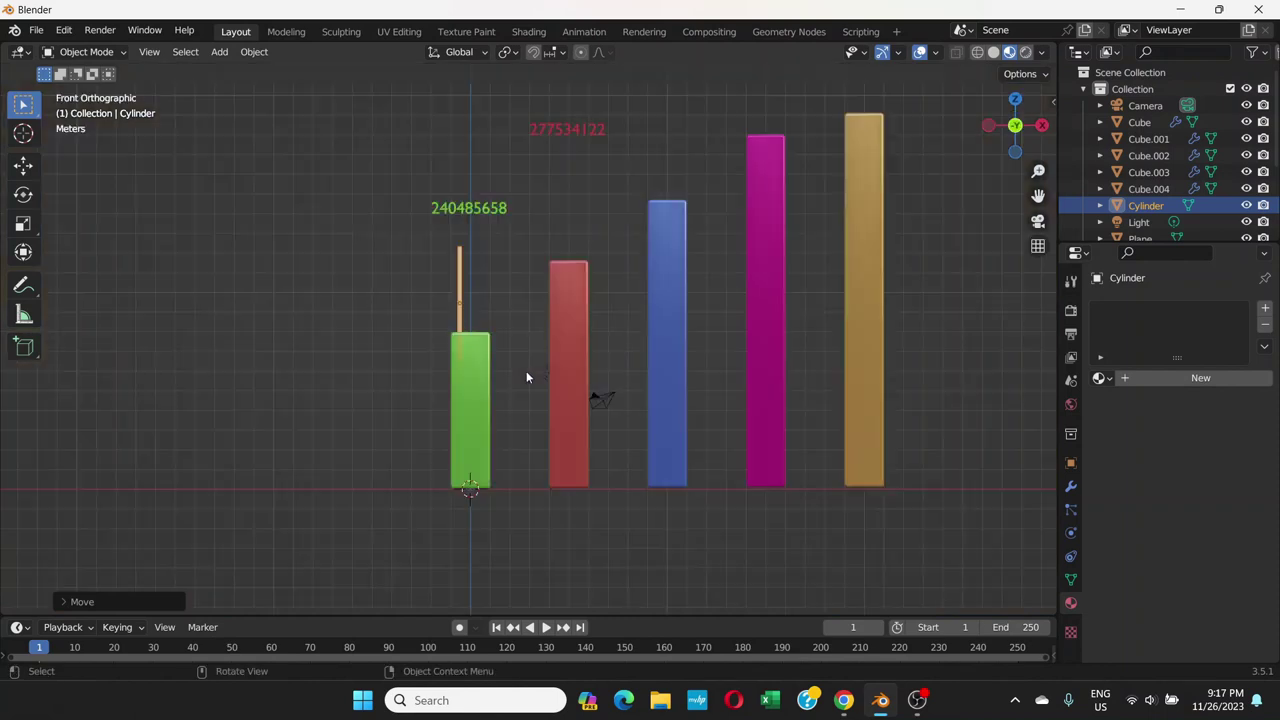
scroll(470, 291, up, 5)
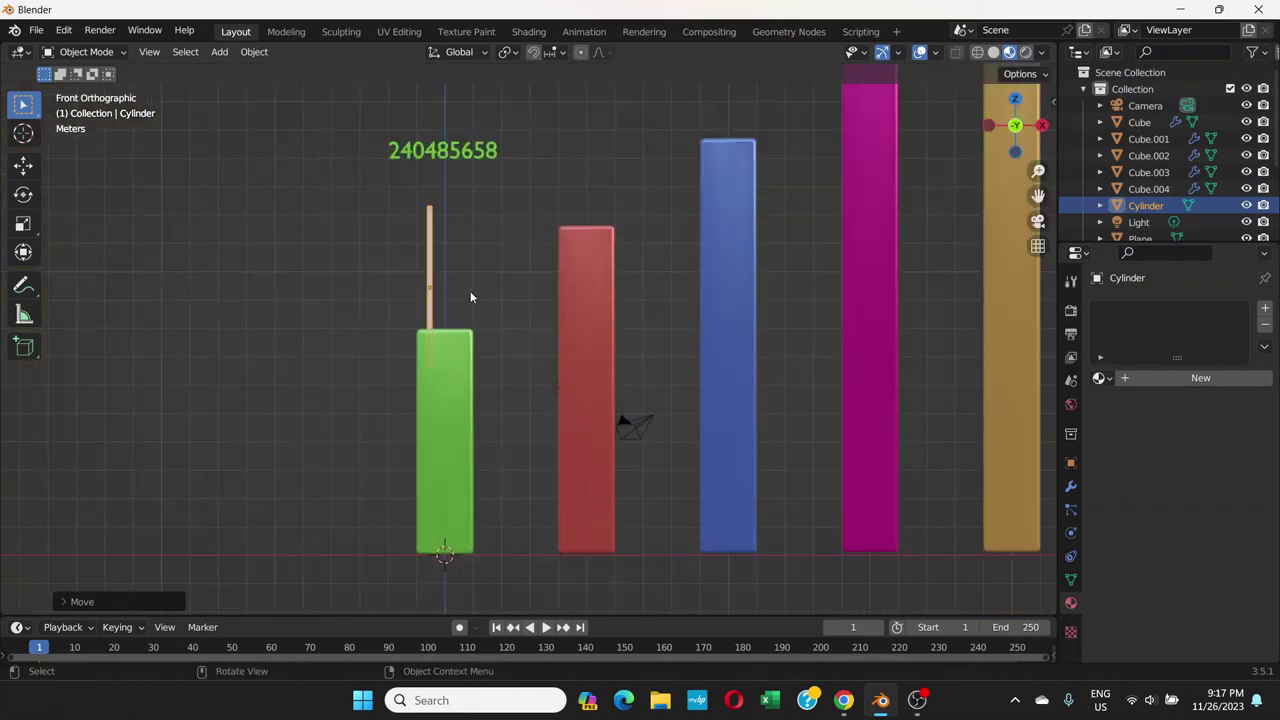
- Create a new material for the pole (Material.012) with an orange-brown base colour darkened to Value 0.153
click(1193, 380)
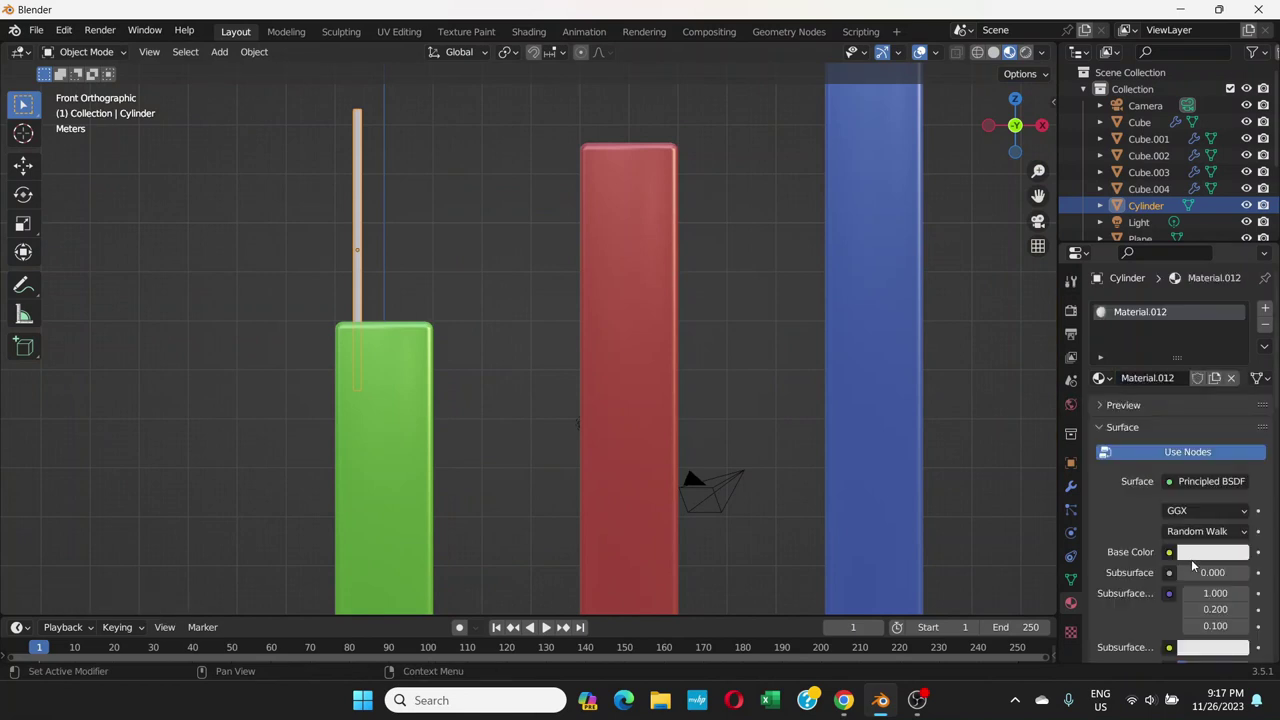
click(1193, 562)
click(1157, 418)
click(1135, 423)
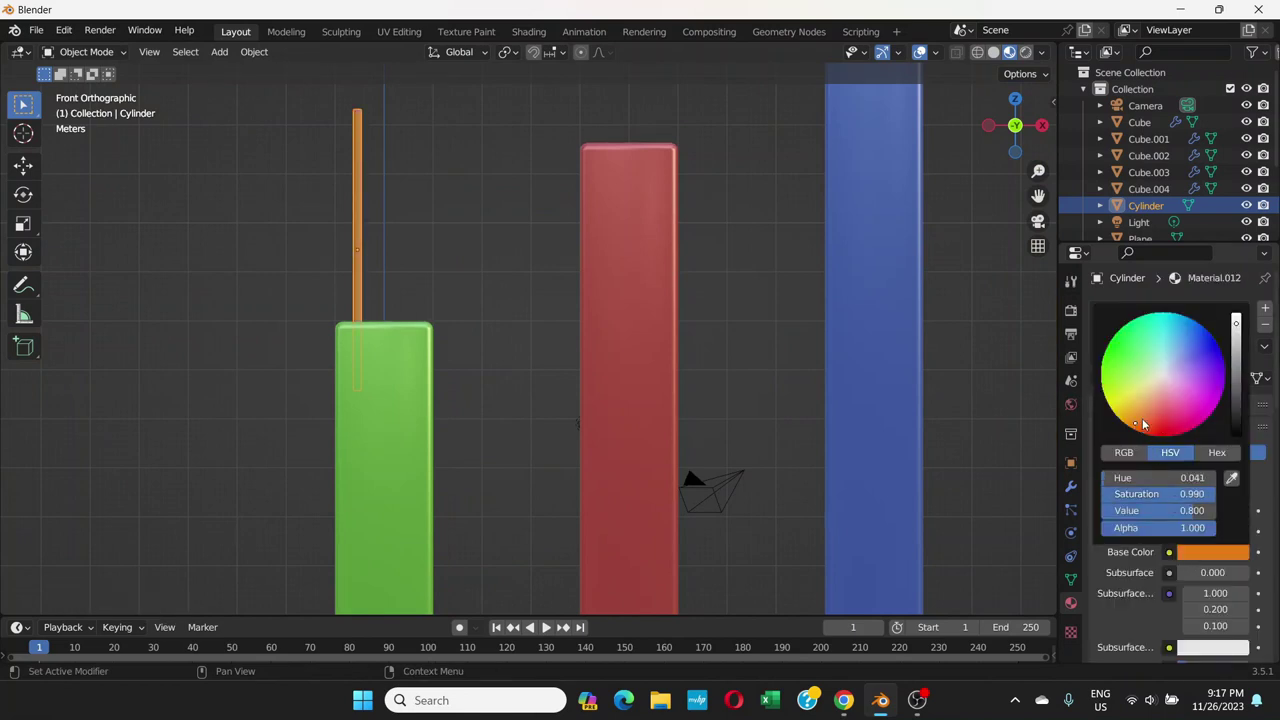
click(1236, 372)
drag(1236, 372, 1236, 390)
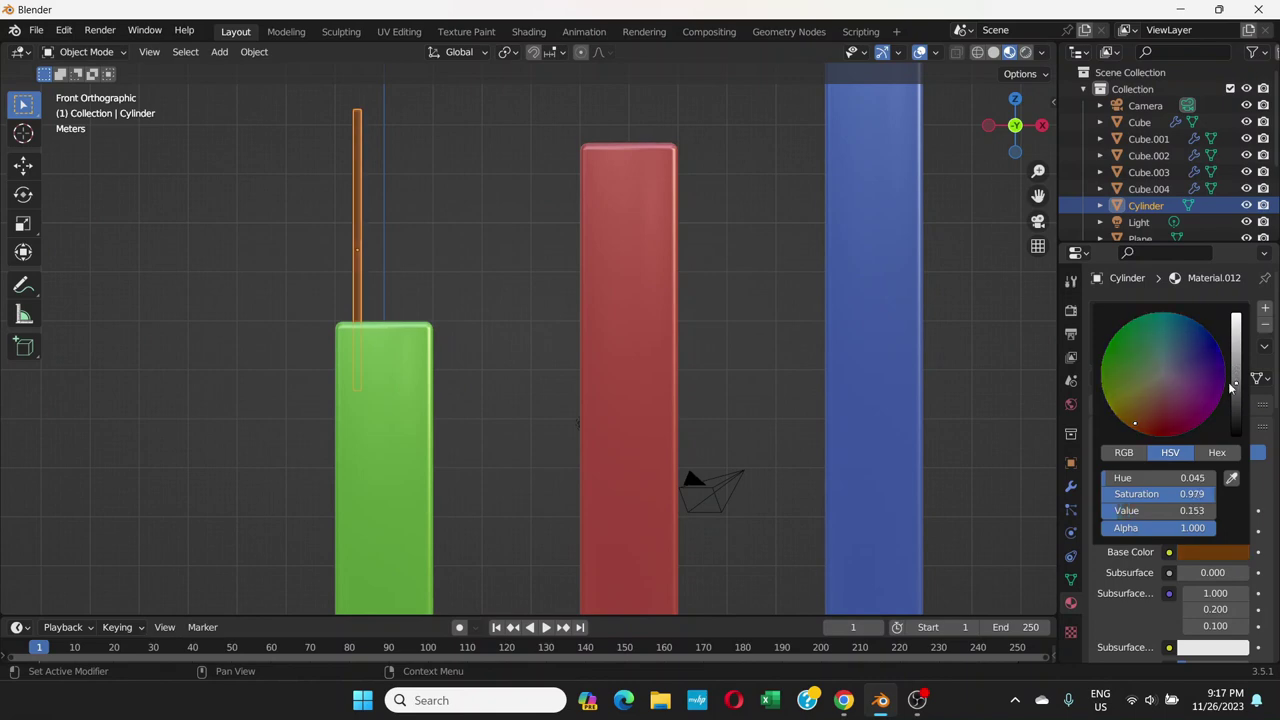
- Select the red bar and reframe the view to show the whole chart
click(570, 290)
scroll(540, 340, down, 3)
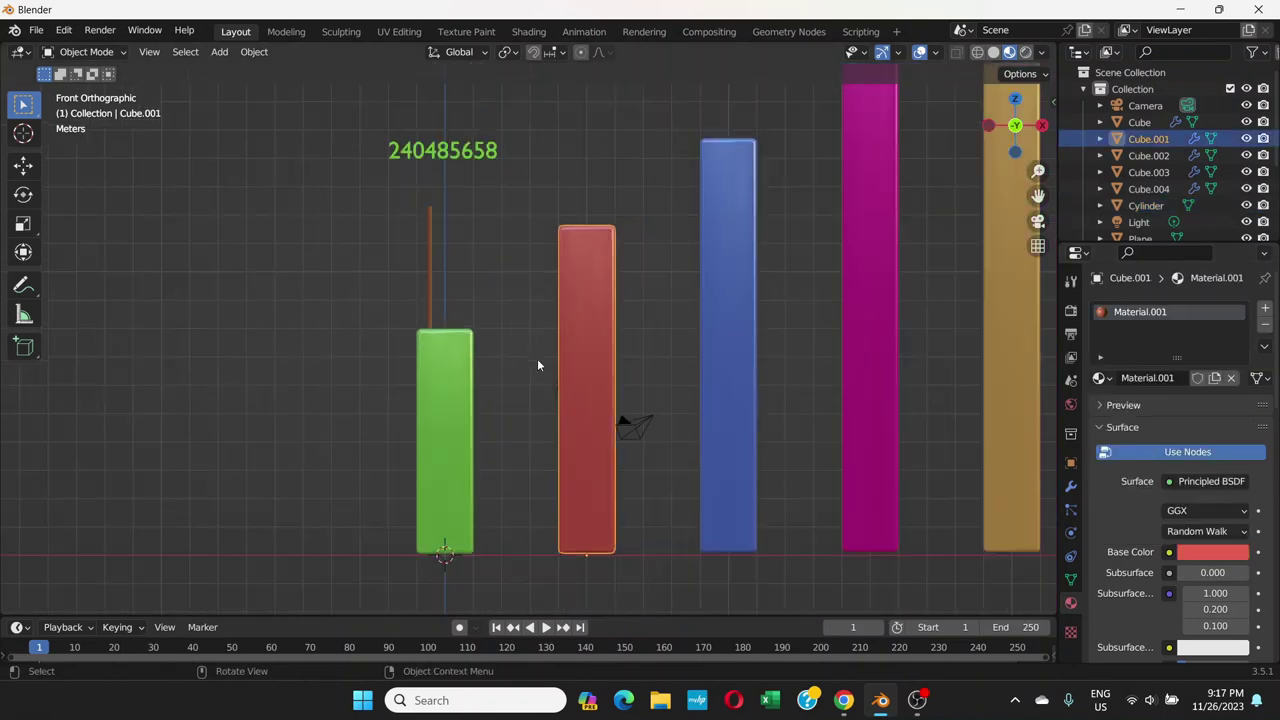
shift+middle_drag(578, 363, 455, 435)
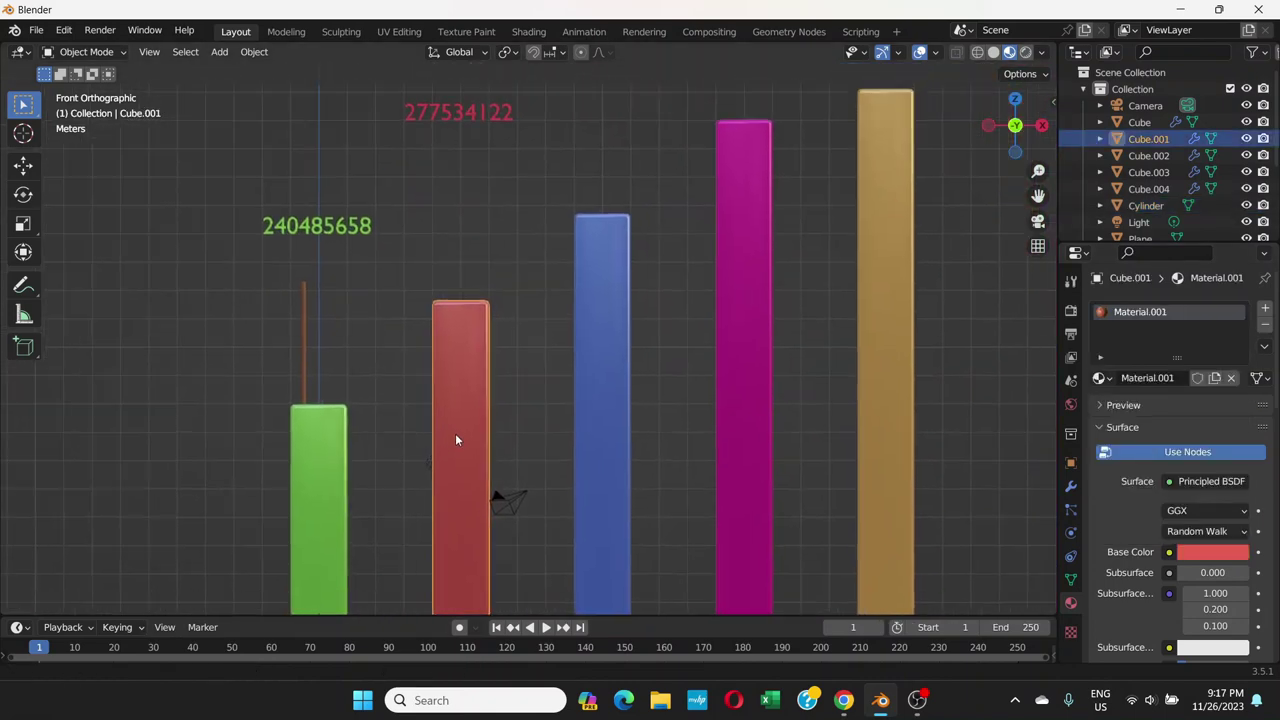
shift+middle_drag(524, 339, 445, 430)
shift+middle_drag(546, 377, 608, 357)
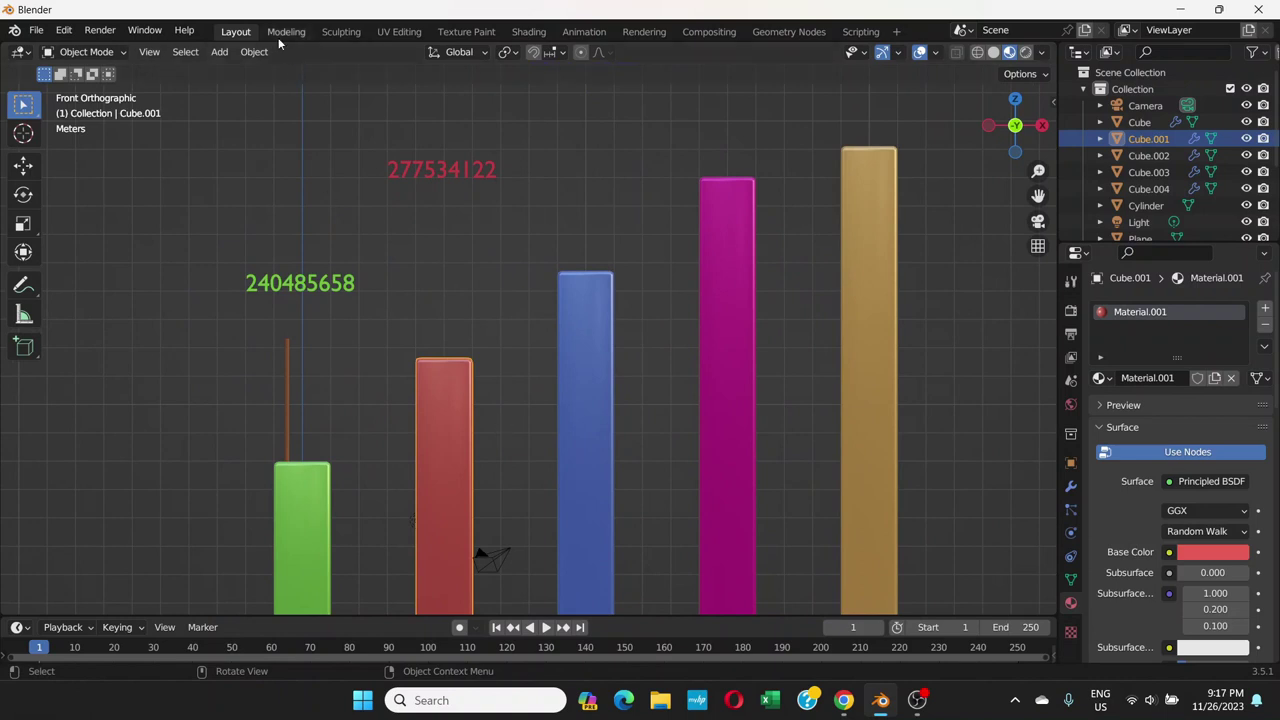
- Add a new plane (Plane.001) and move it up above the red bar
click(220, 55)
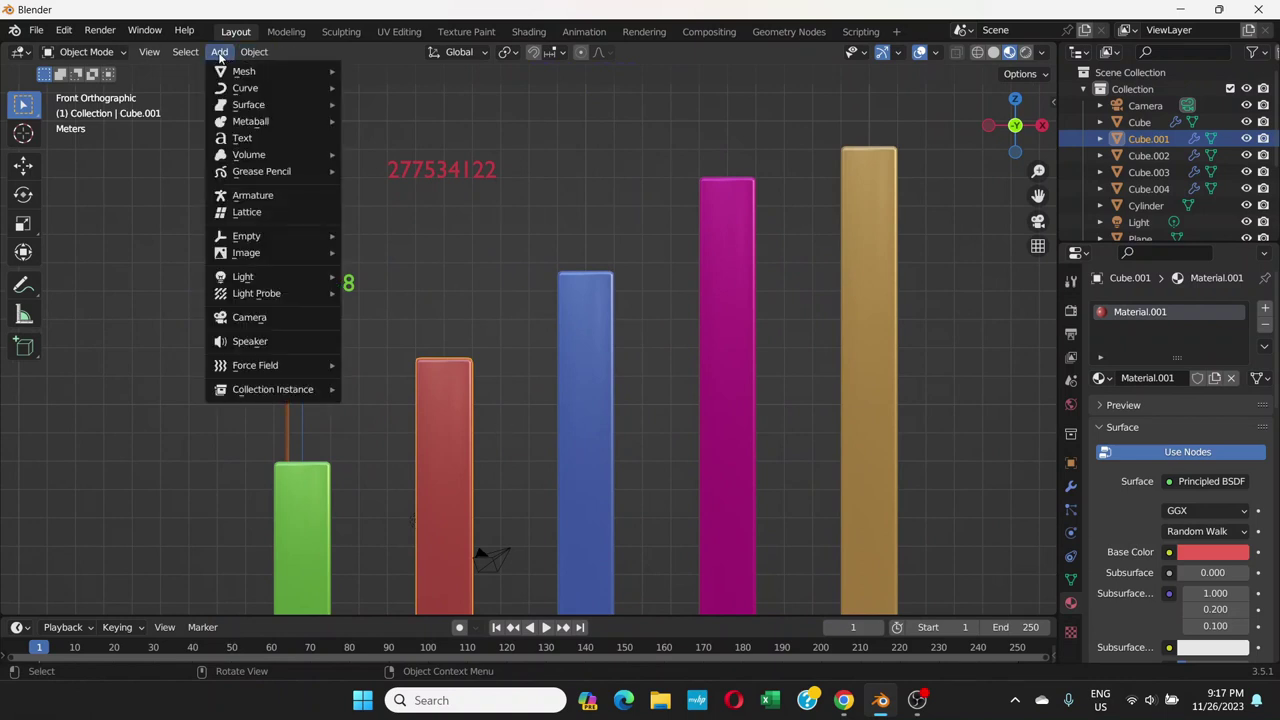
mouse_move(256, 90)
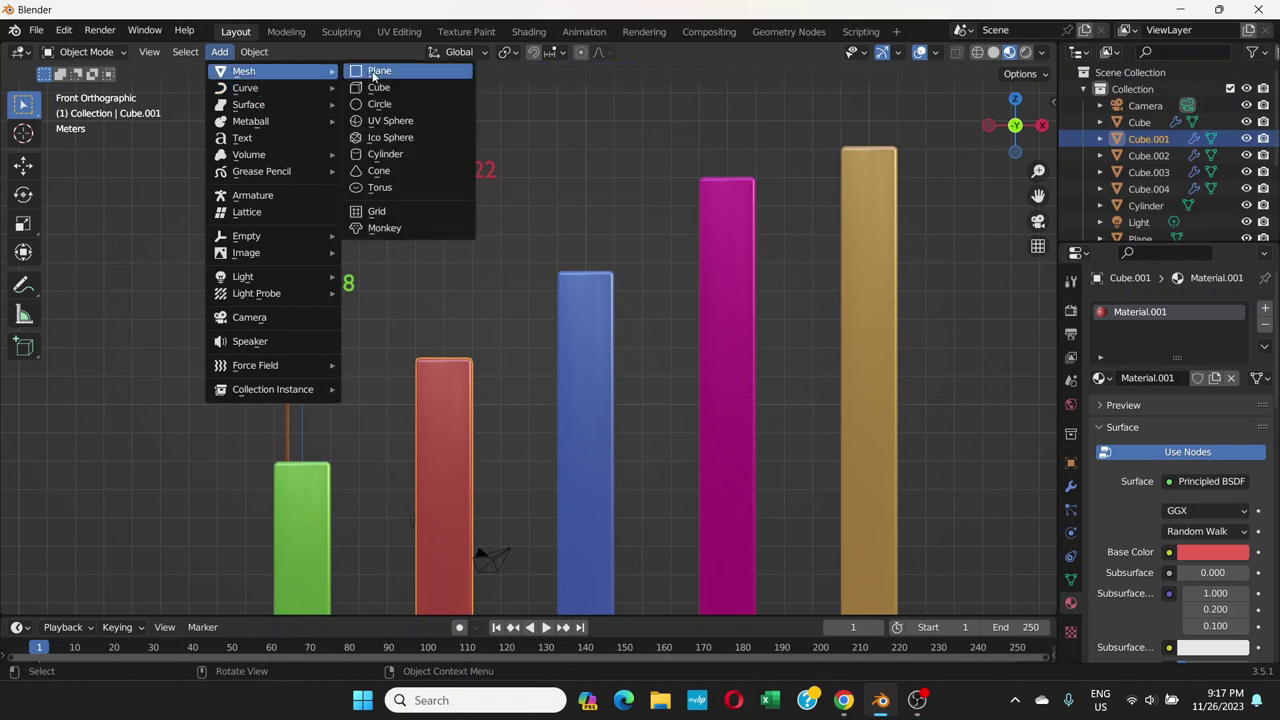
click(375, 72)
key(g)
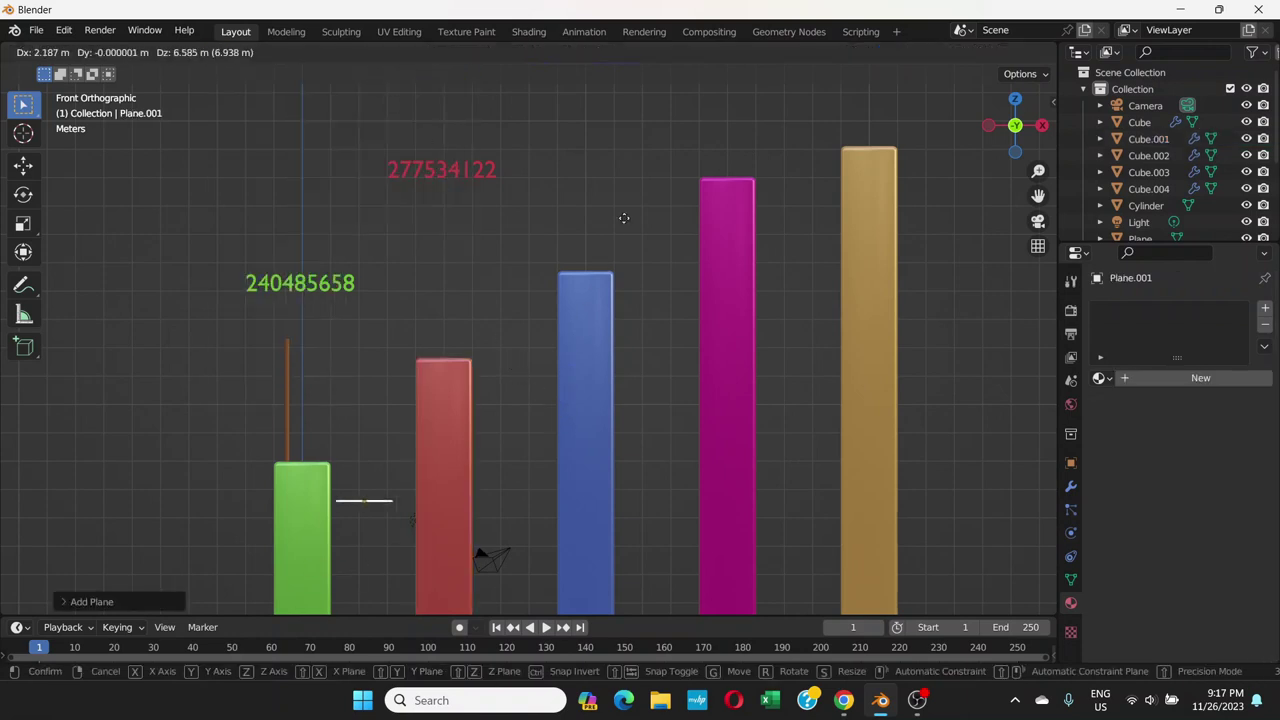
click(694, 127)
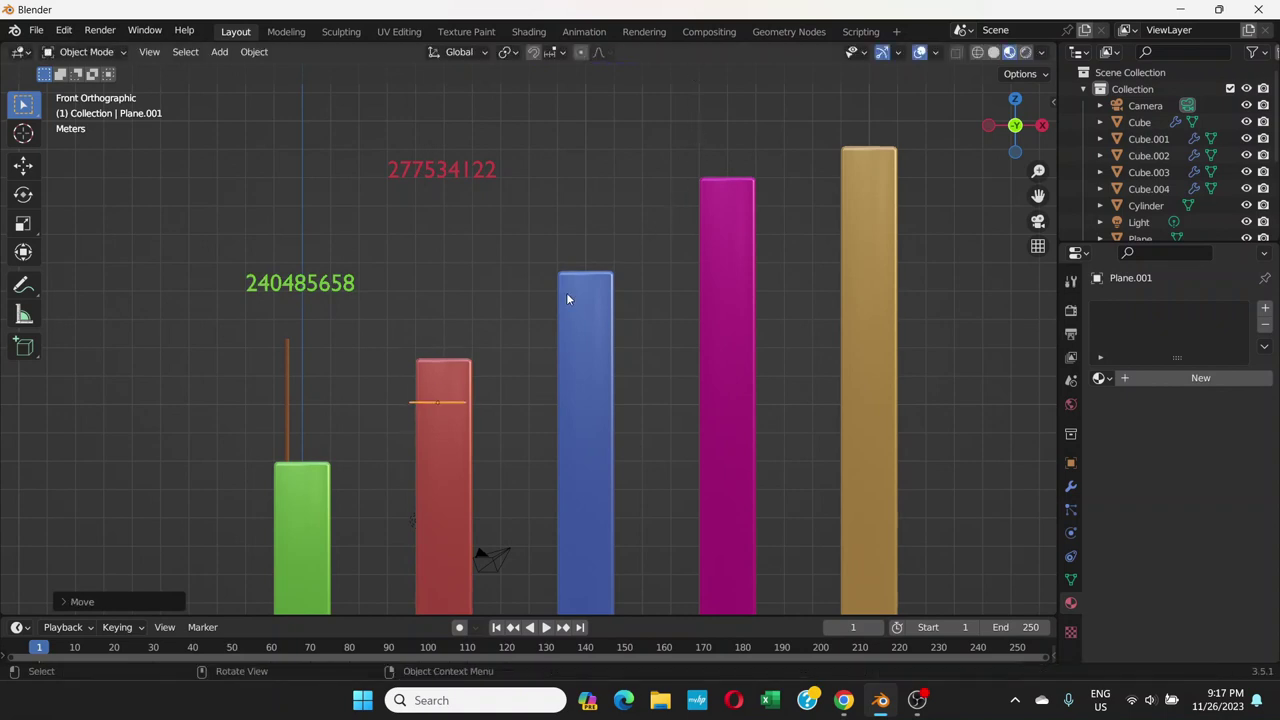
key(g)
click(584, 197)
- Rotate the plane 90° about X so it stands upright
key(r)
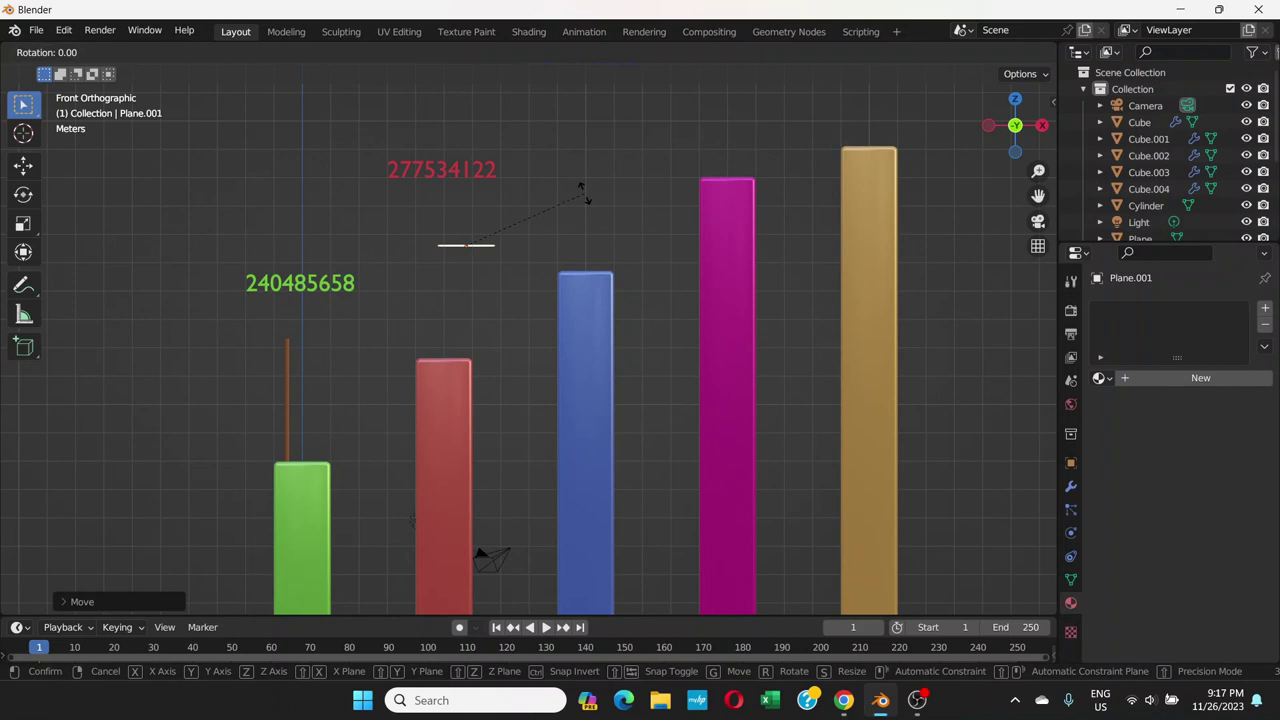
text(x)
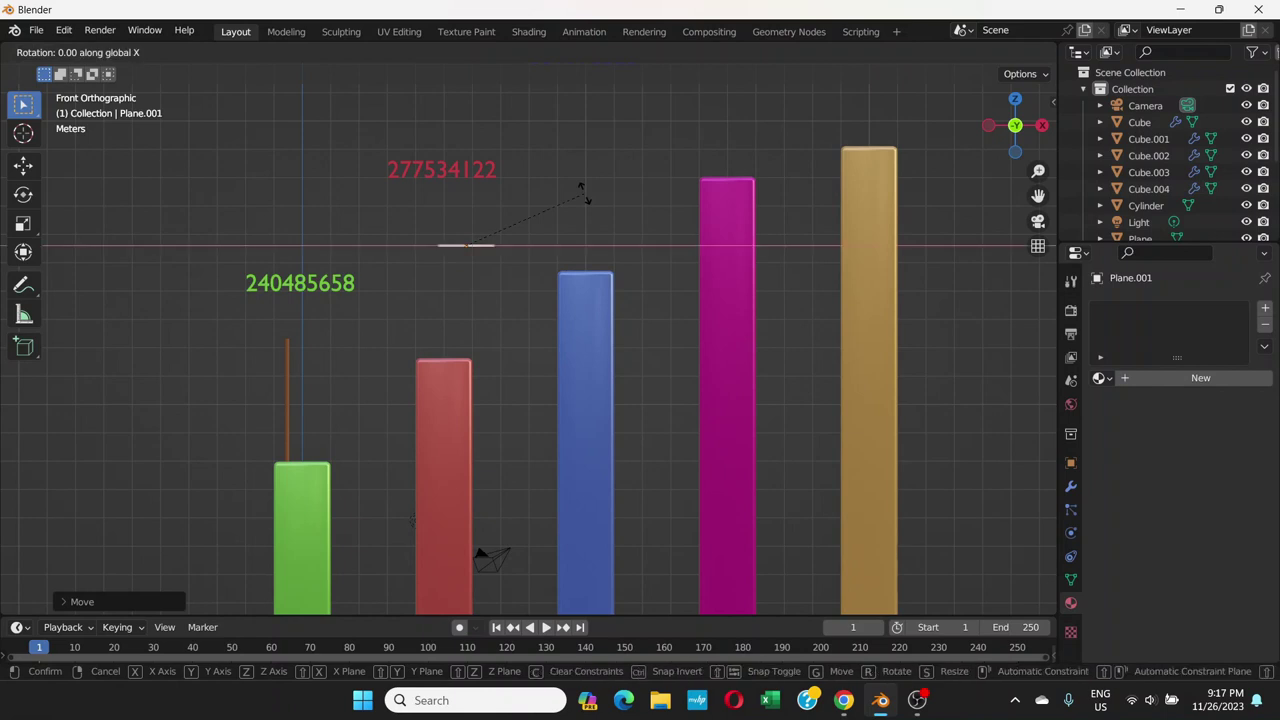
text(90)
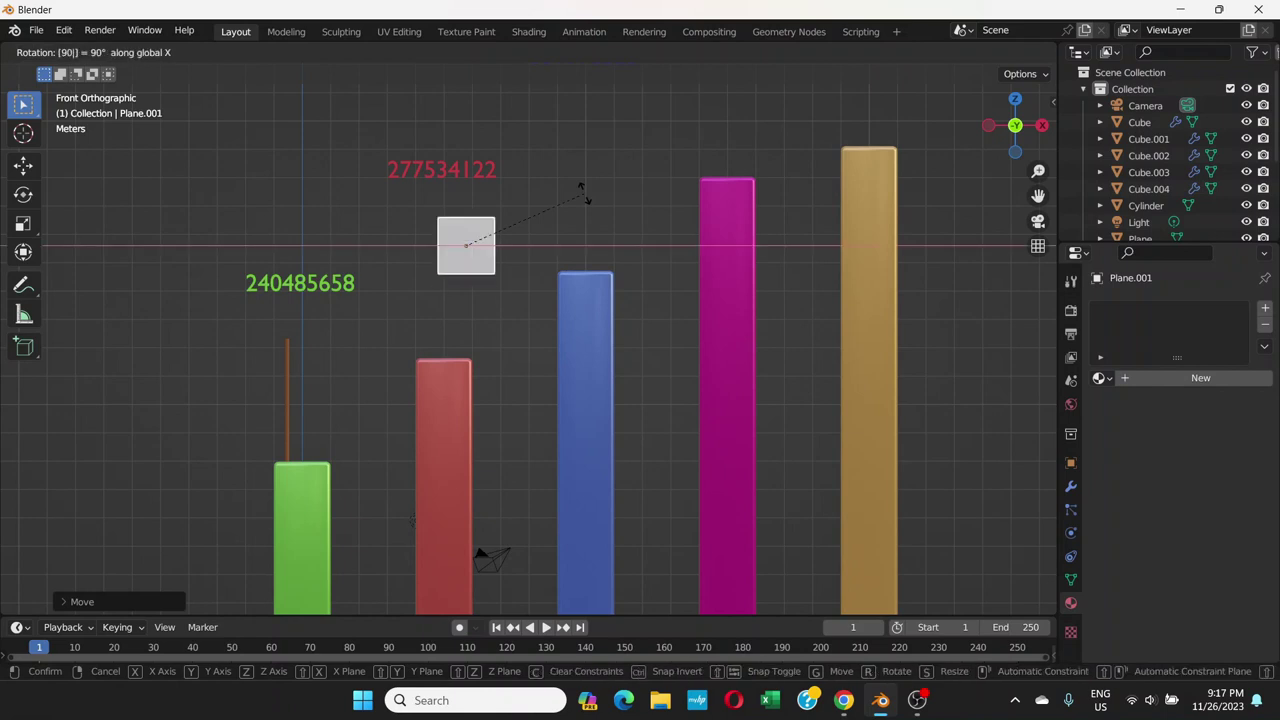
key(Return)
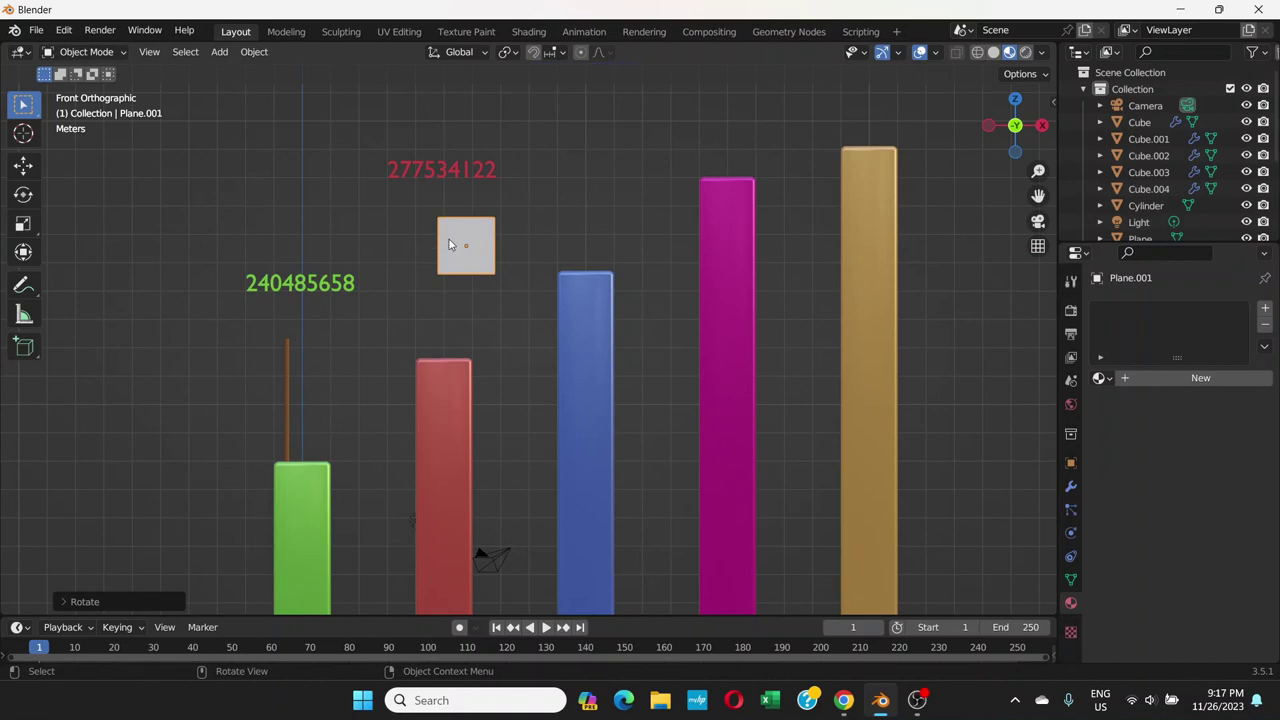
- Apply rotation and then scale to Plane.001 with Ctrl+A, baking in its 90° upright turn
key(ctrl+a)
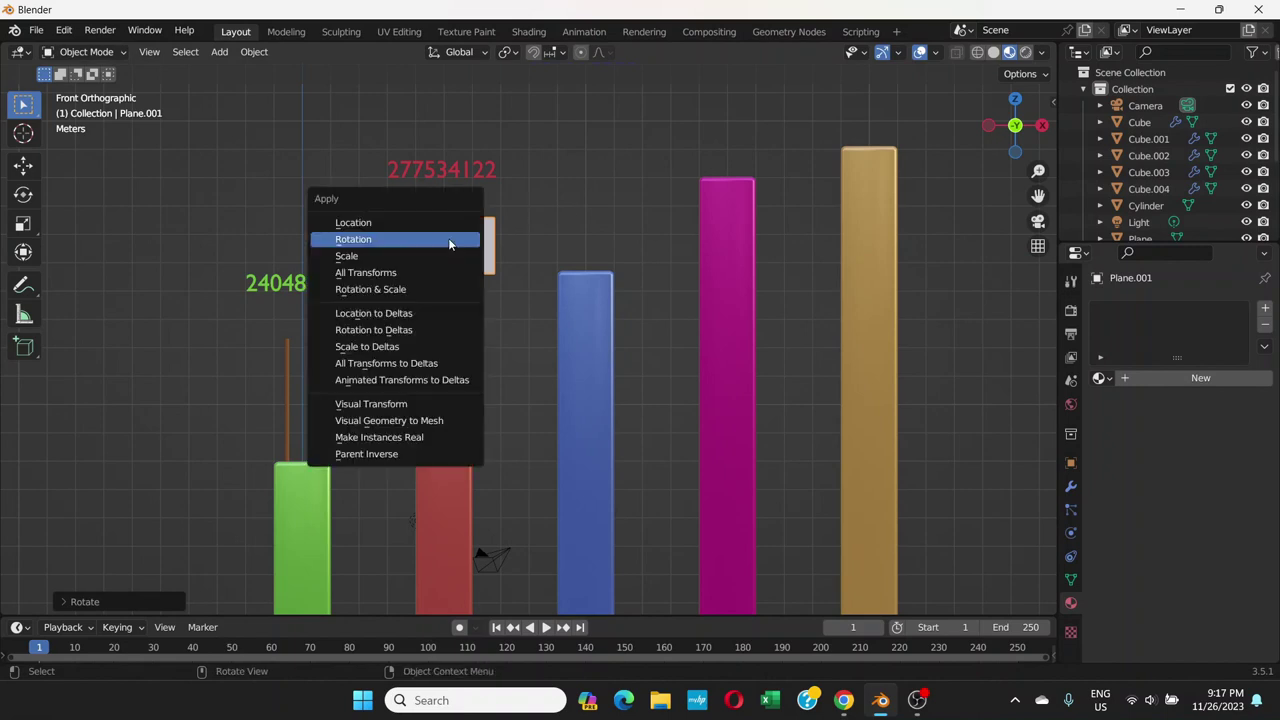
click(449, 239)
scroll(488, 236, up, 6)
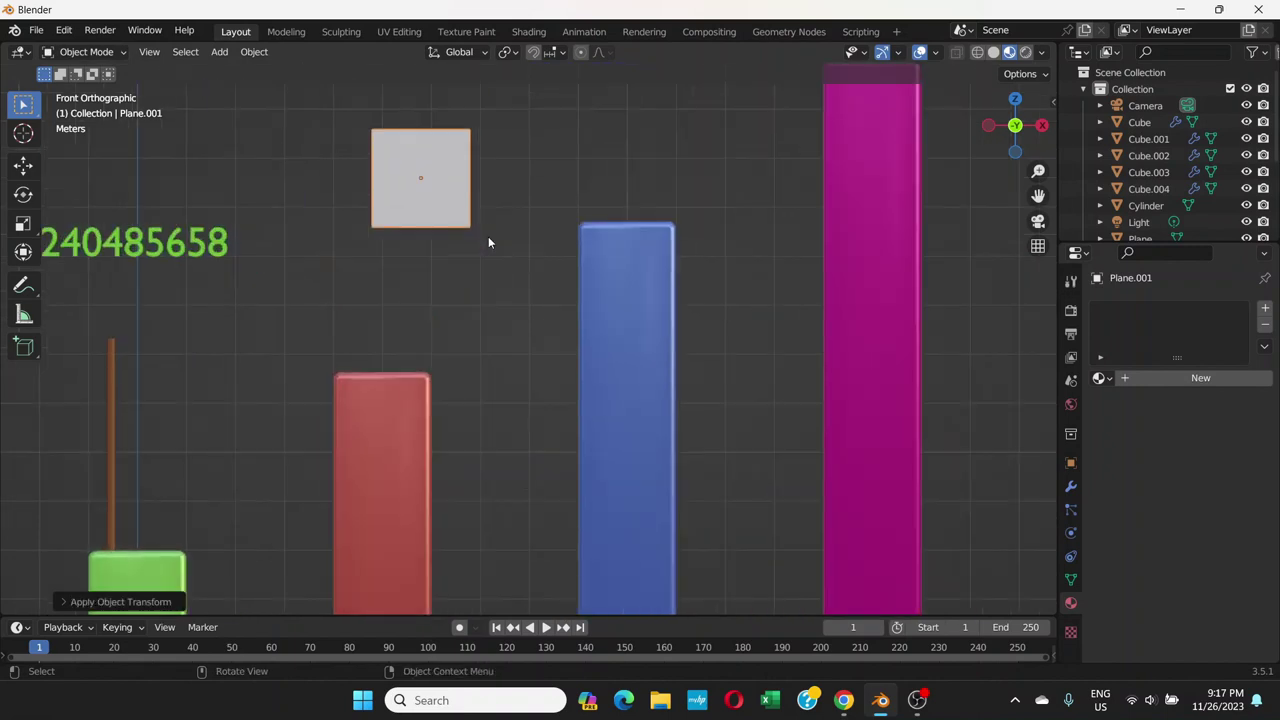
key(ctrl+a)
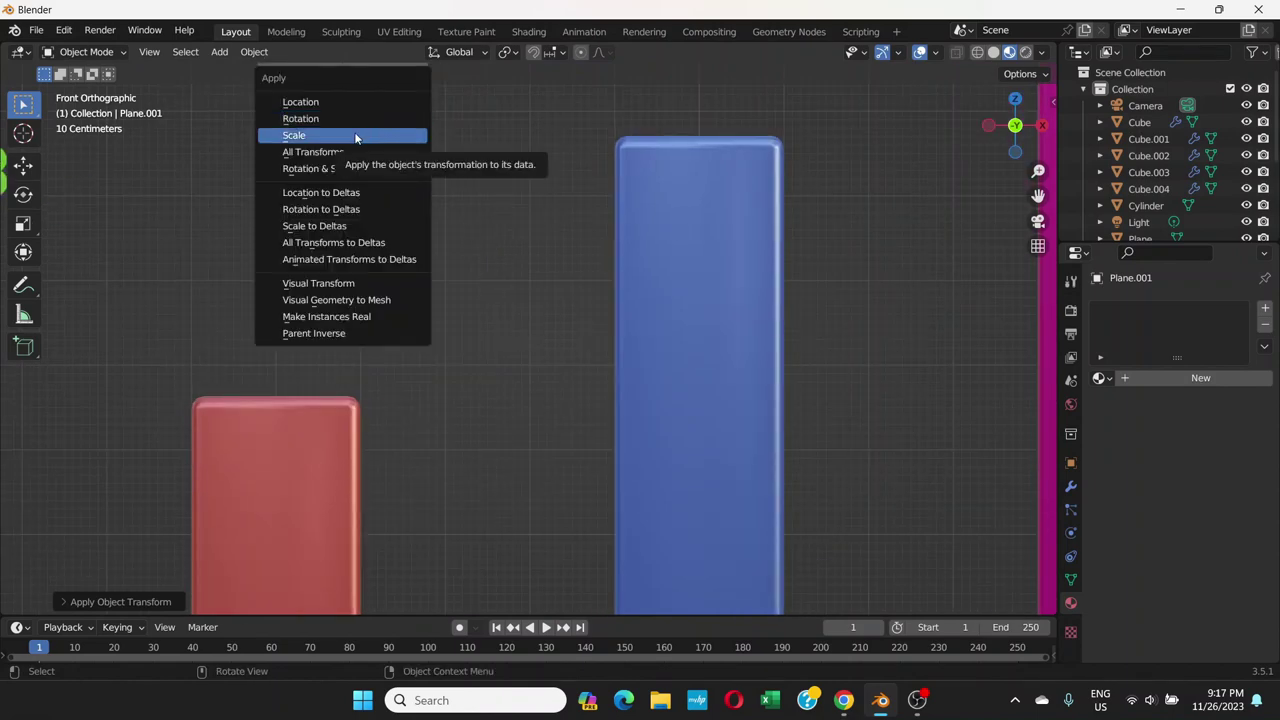
click(355, 137)
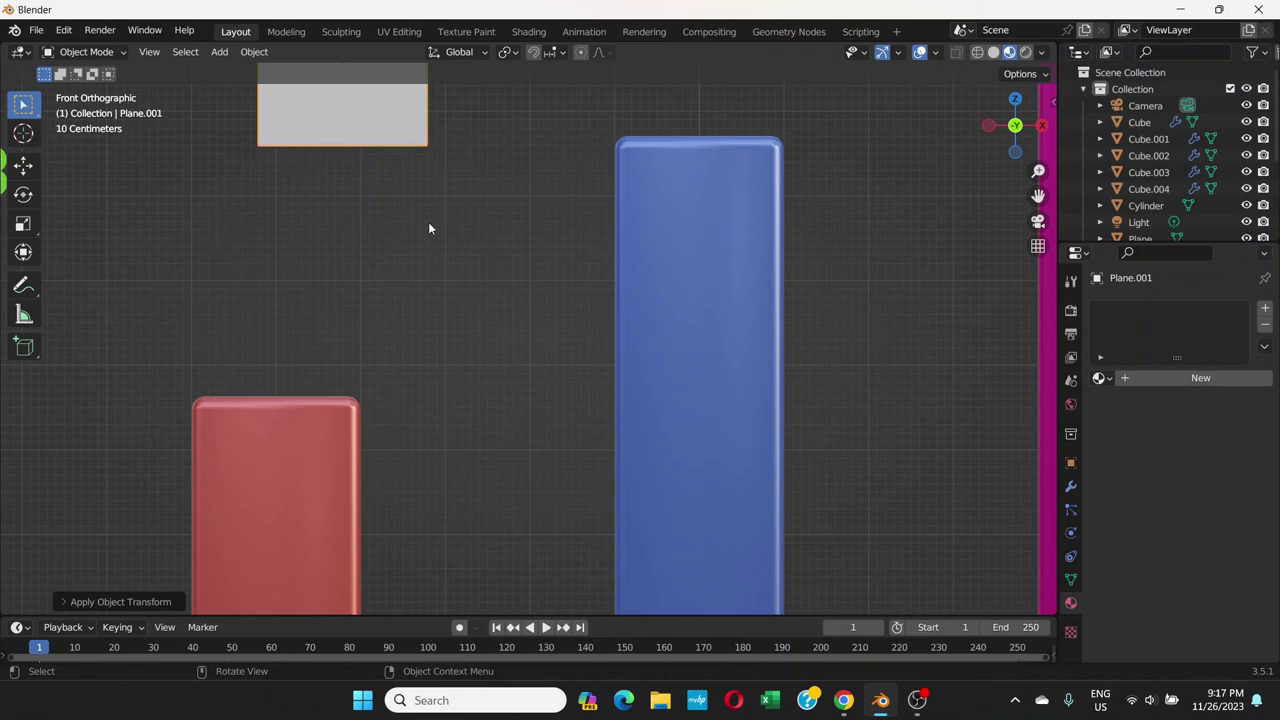
shift+middle_drag(450, 218, 613, 404)
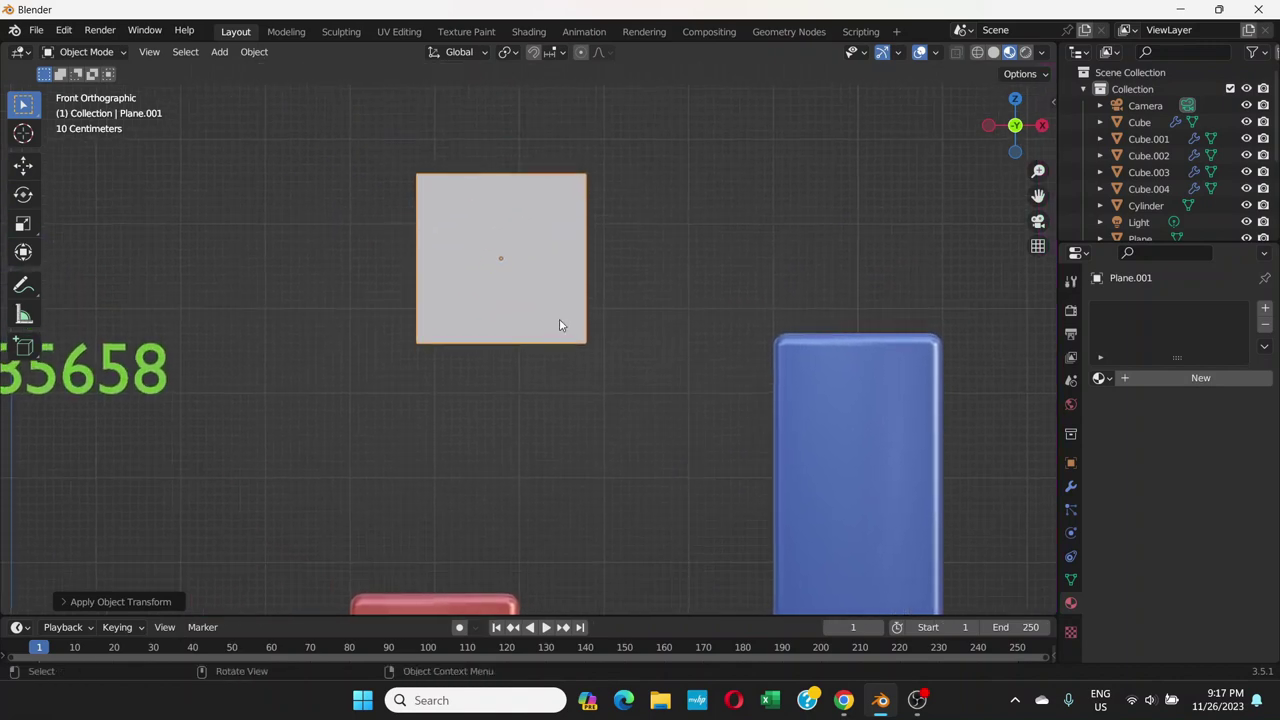
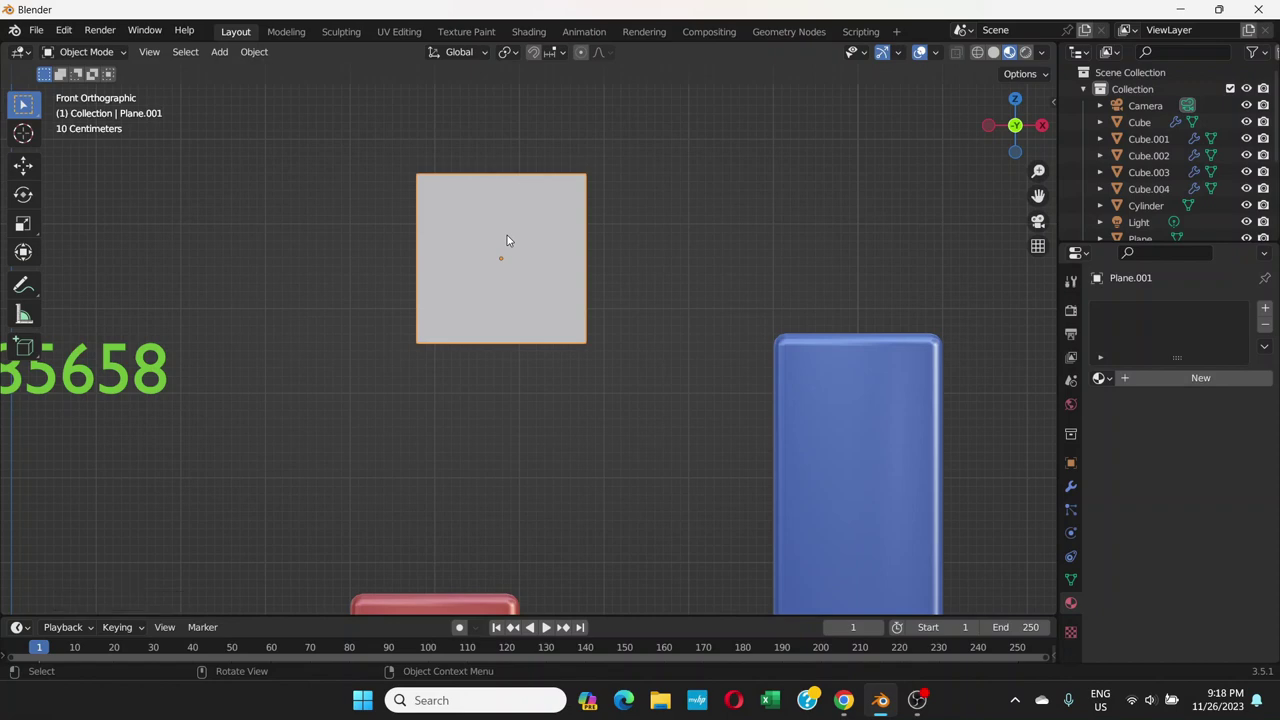
- Scale the grey plane with Z locked (Shift+Z), widening it into a flat rectangle
key(s)
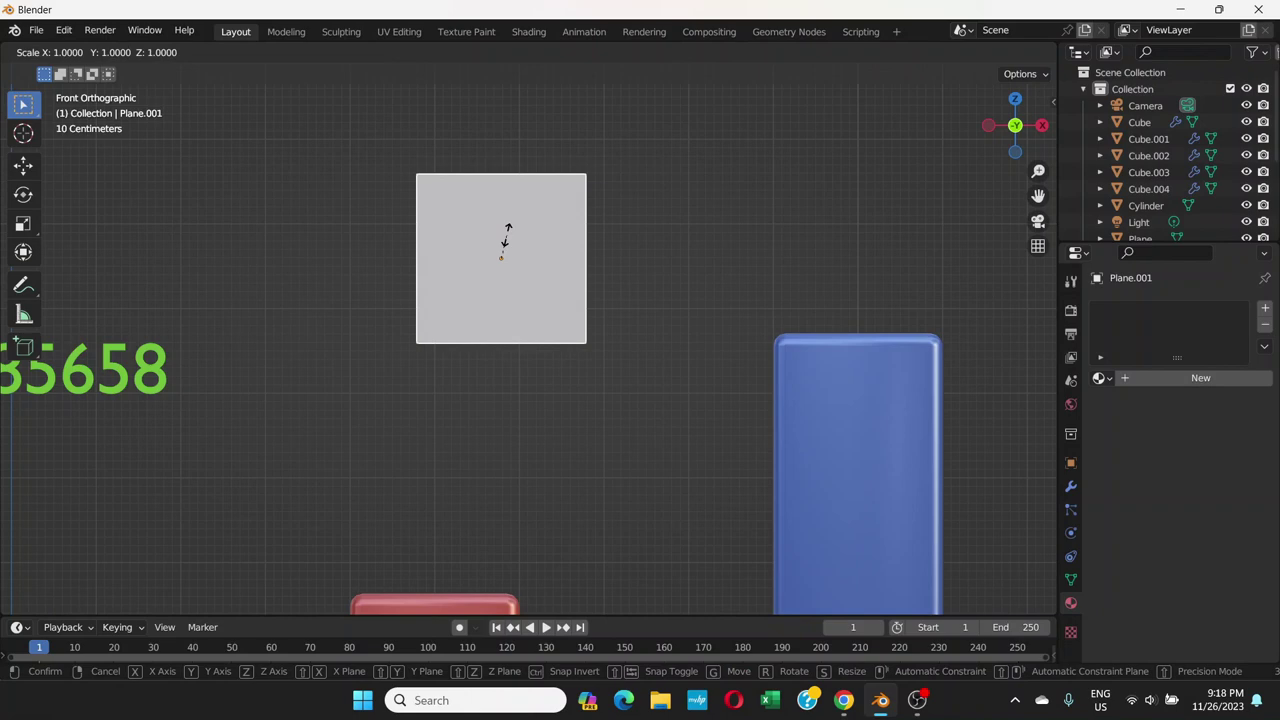
key(shift+z)
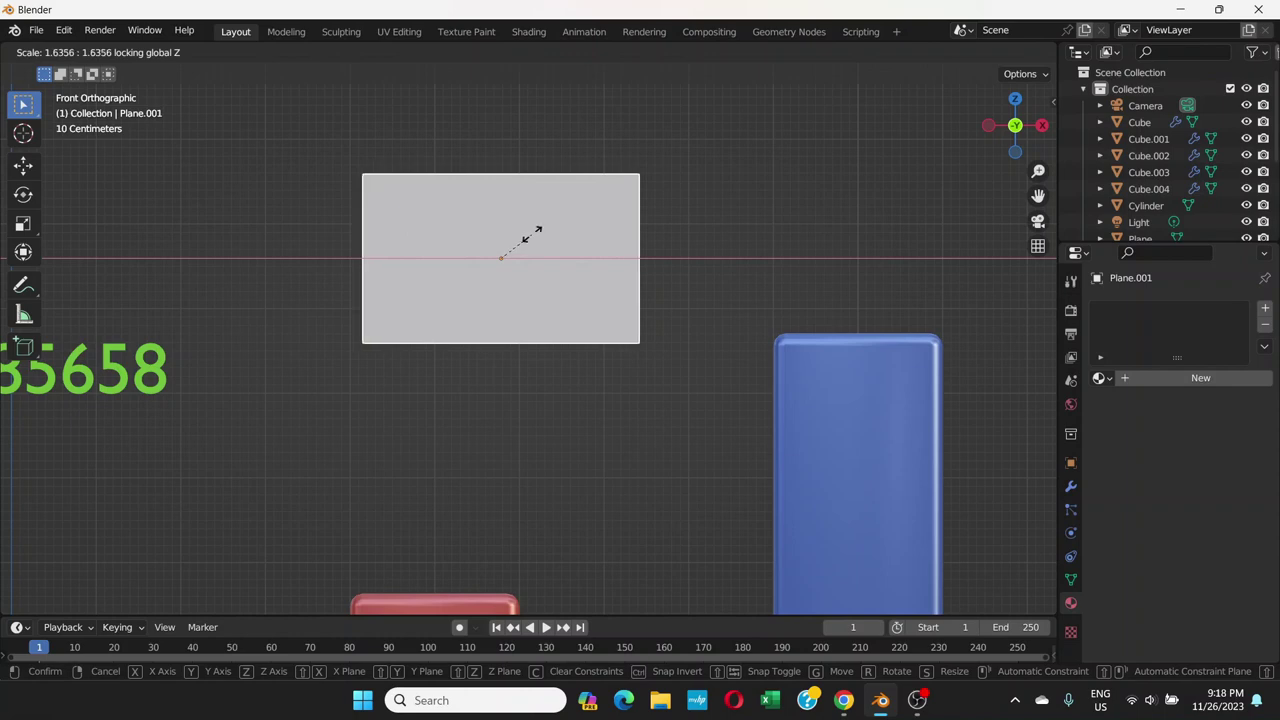
click(533, 240)
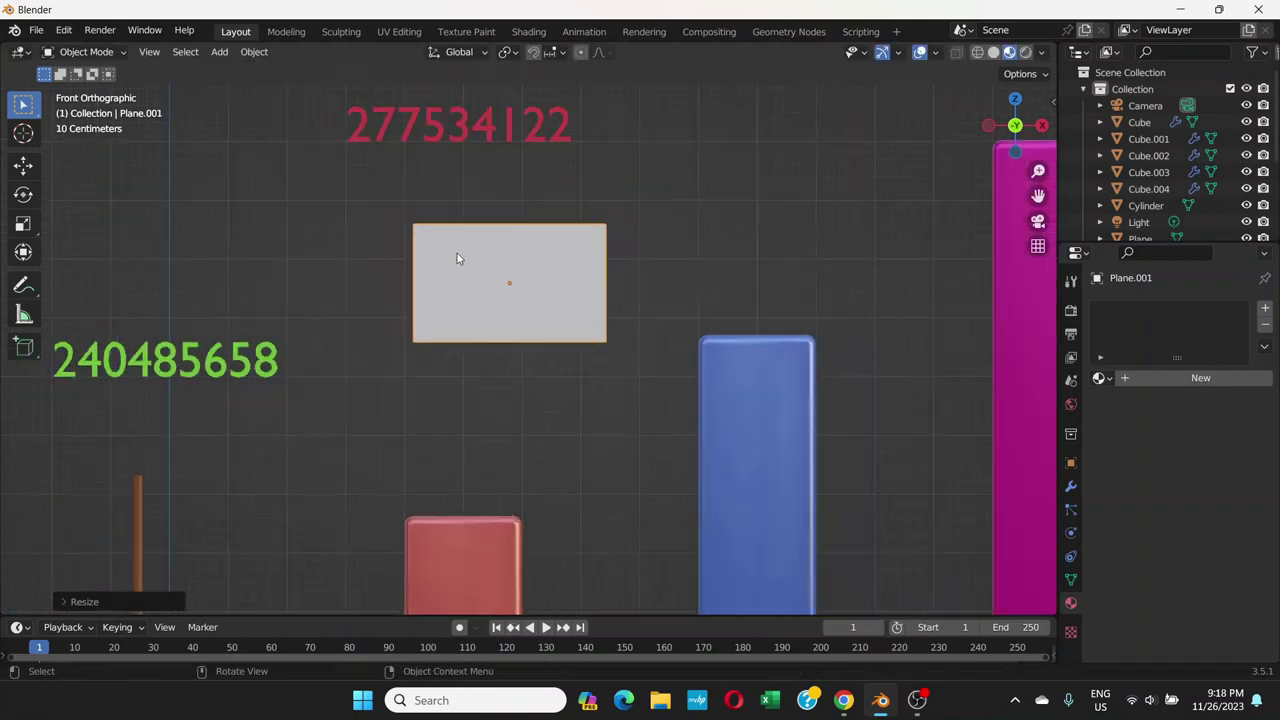
scroll(493, 270, up, 1)
scroll(493, 270, up, 1)
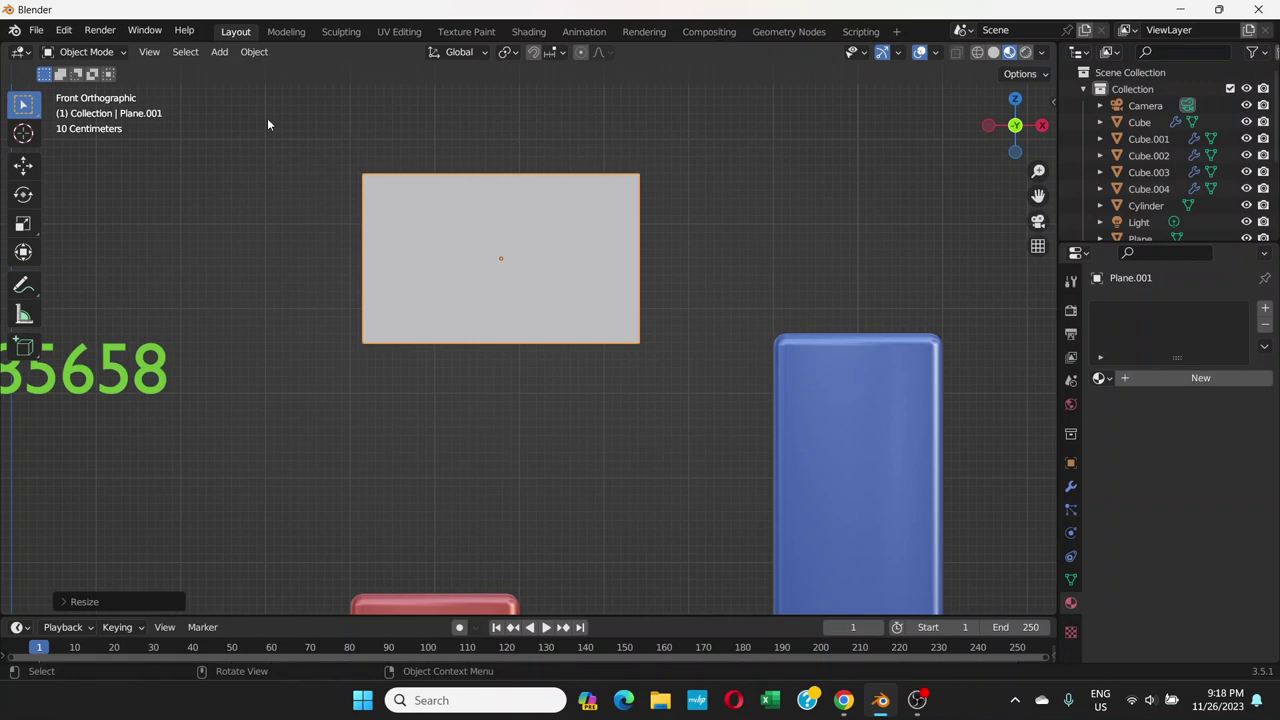
click(219, 52)
mouse_move(268, 253)
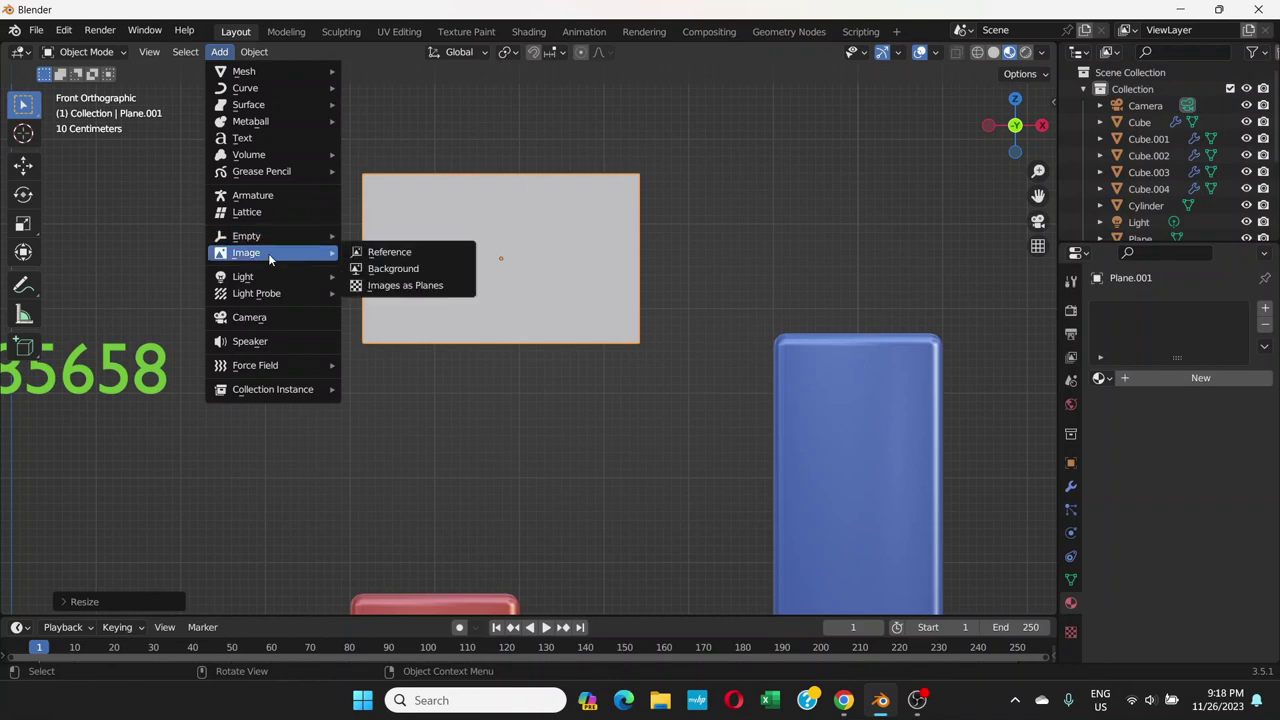
click(387, 252)
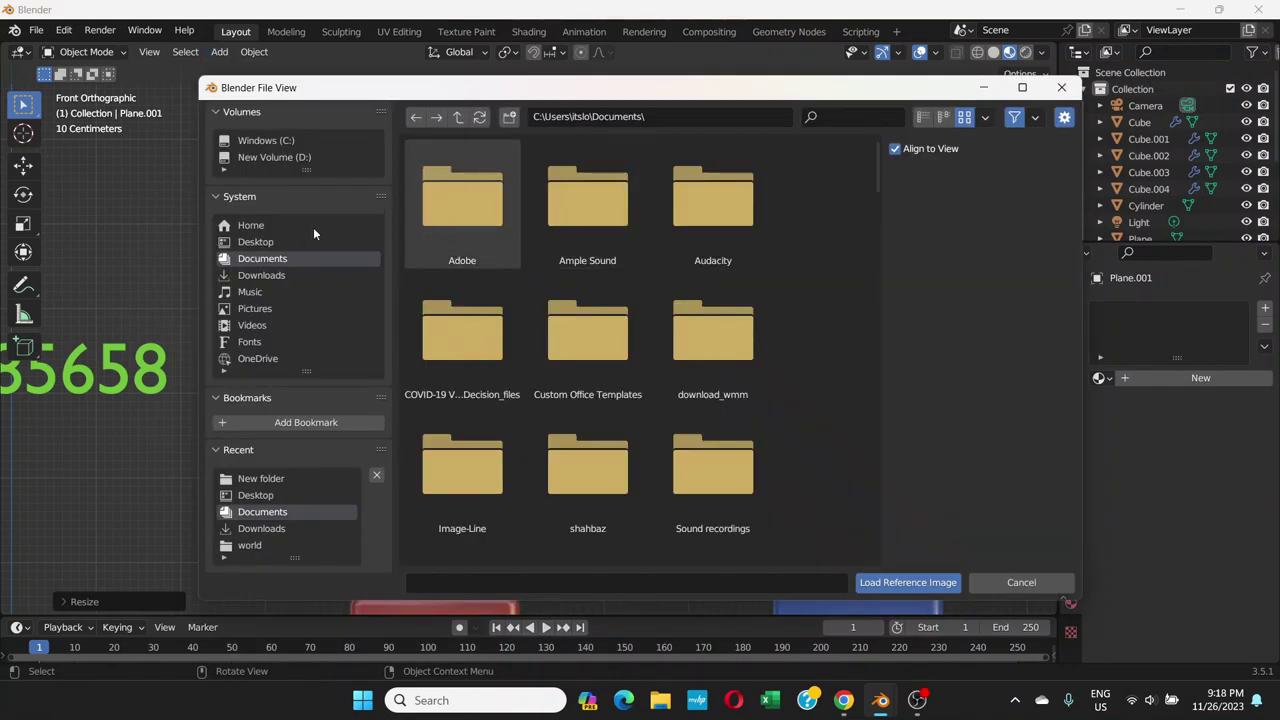
click(292, 242)
double_click(600, 212)
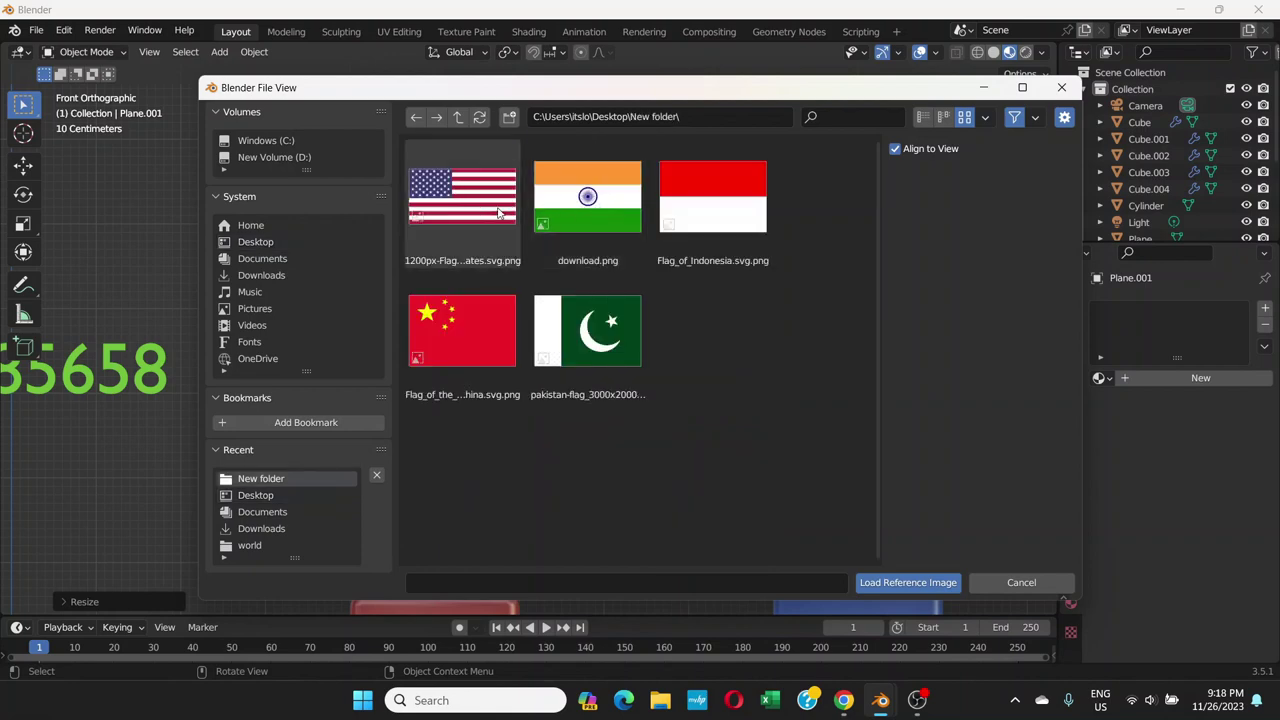
click(590, 205)
click(908, 582)
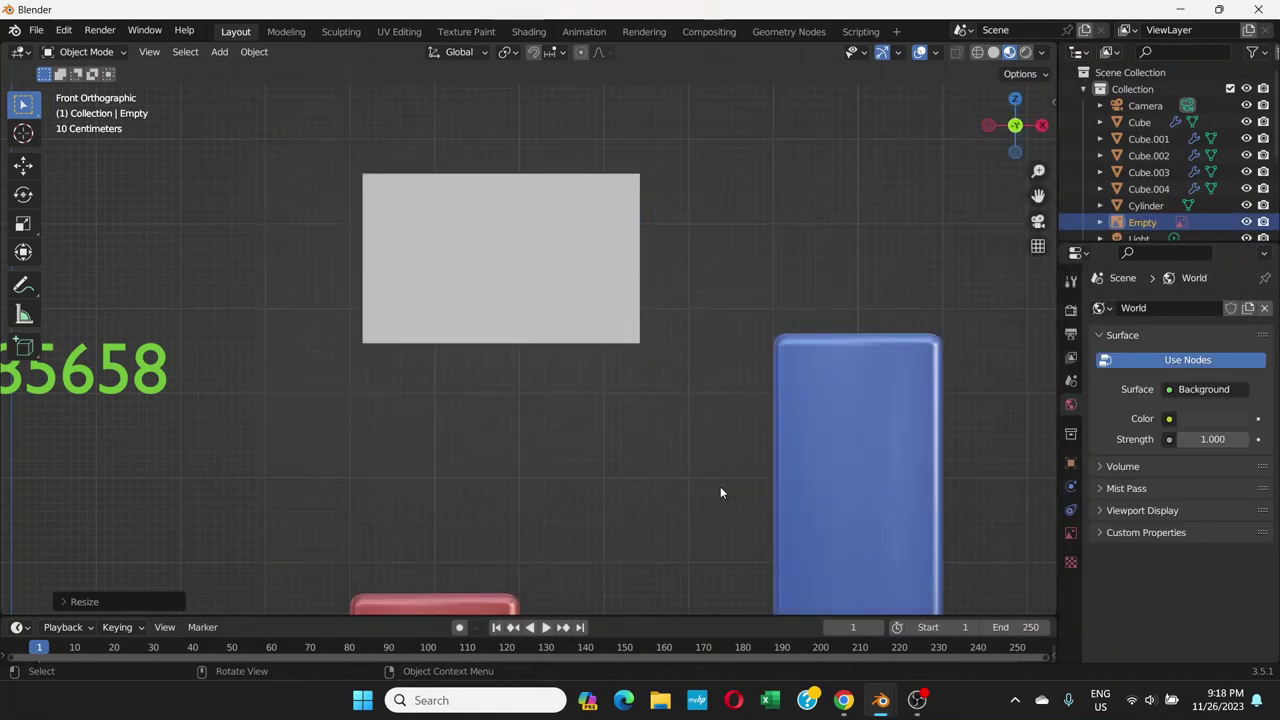
key(g)
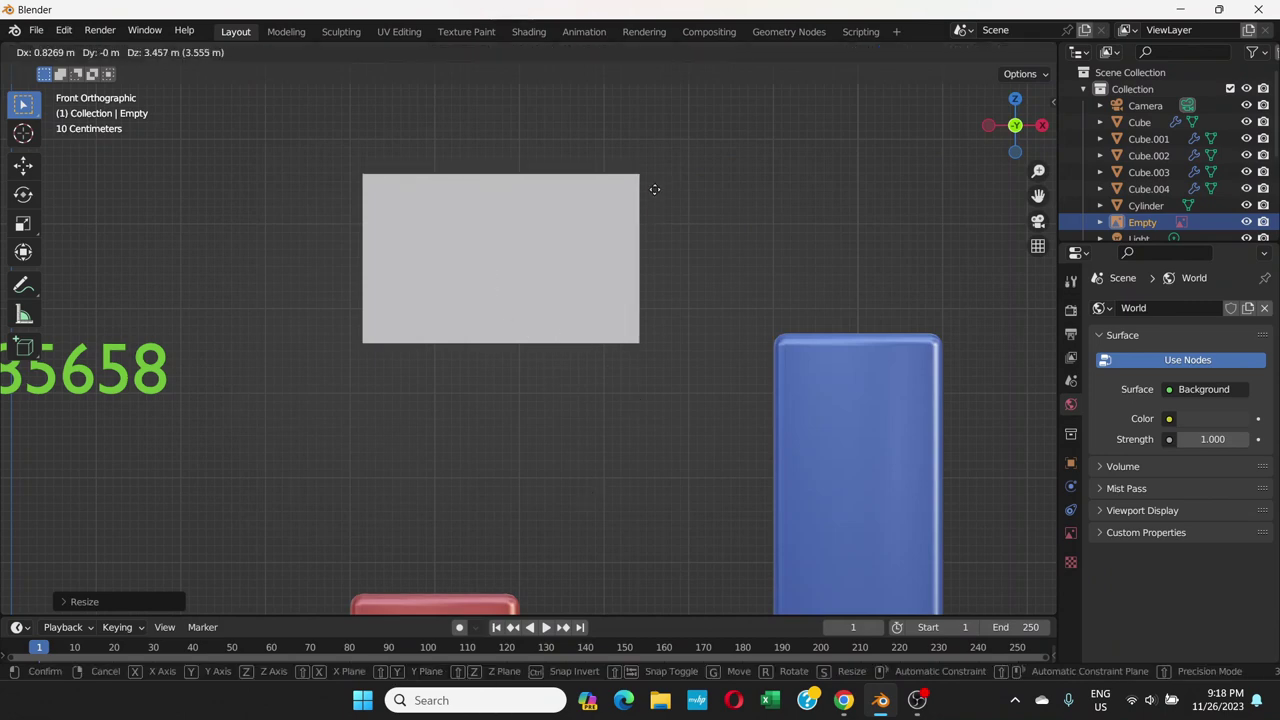
click(703, 204)
scroll(637, 301, up, 4)
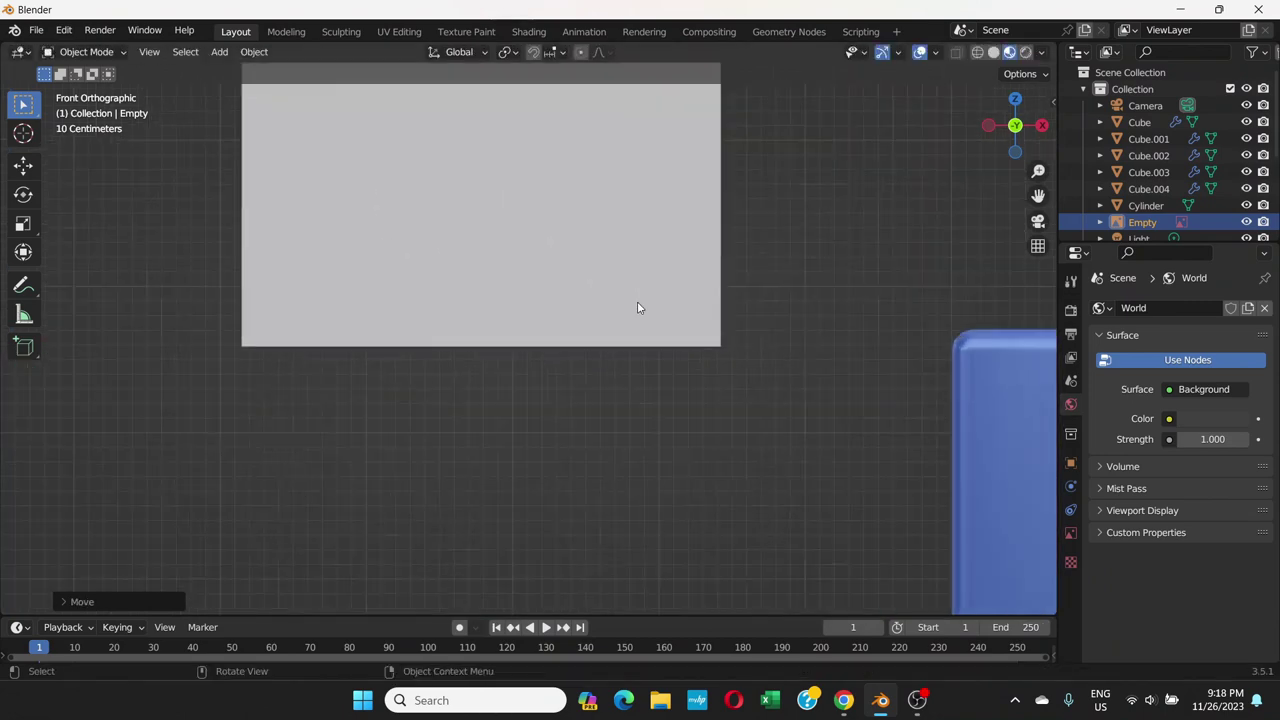
scroll(634, 345, down, 10)
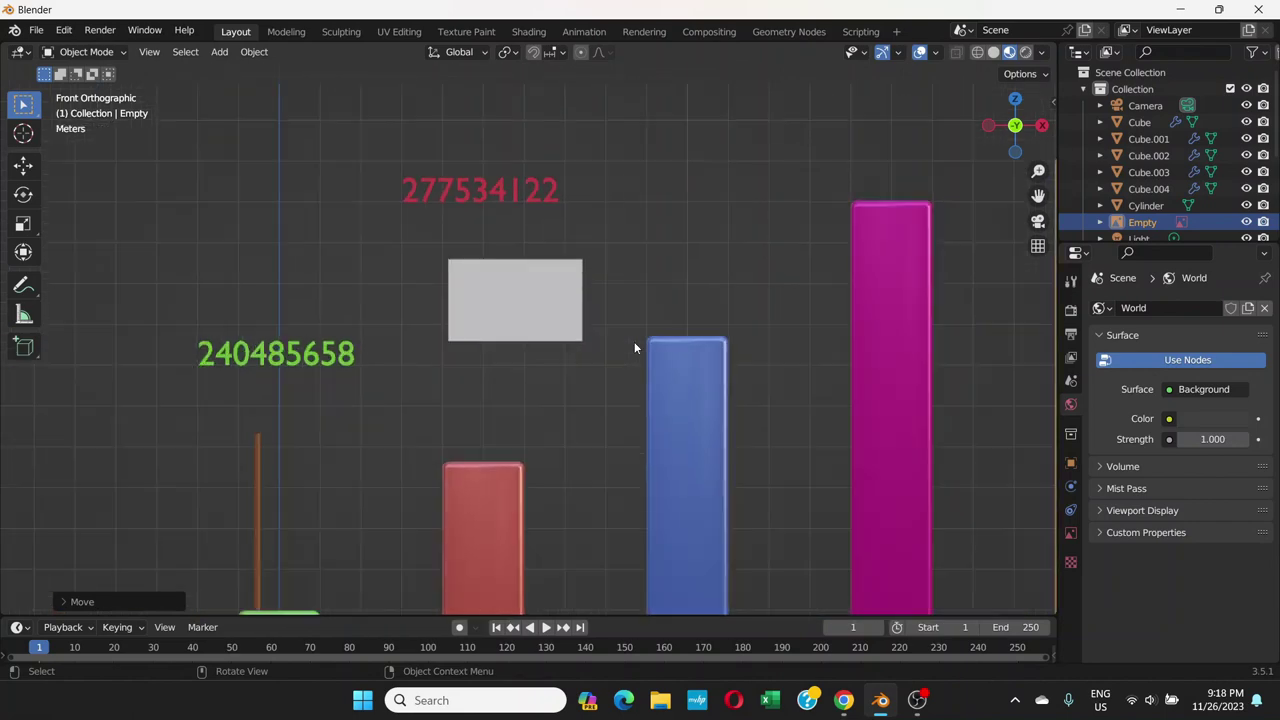
scroll(597, 385, down, 1)
key(g)
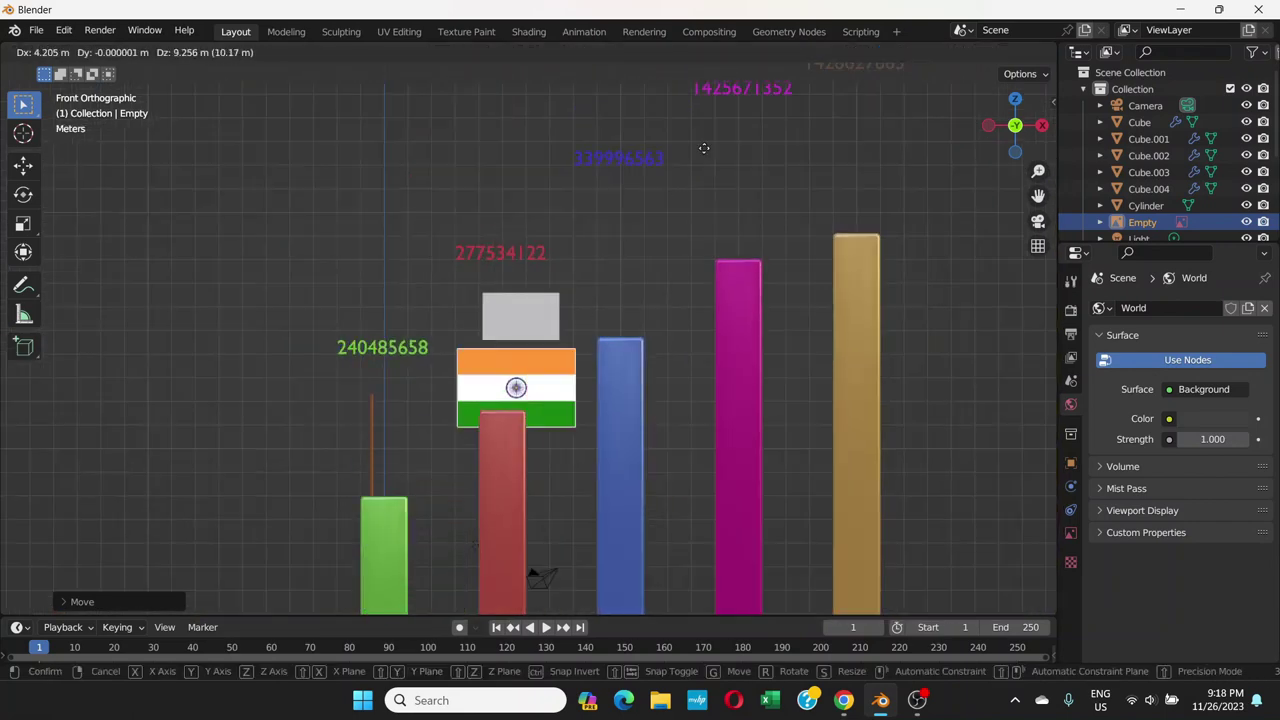
click(597, 275)
scroll(597, 275, up, 1)
scroll(597, 275, up, 5)
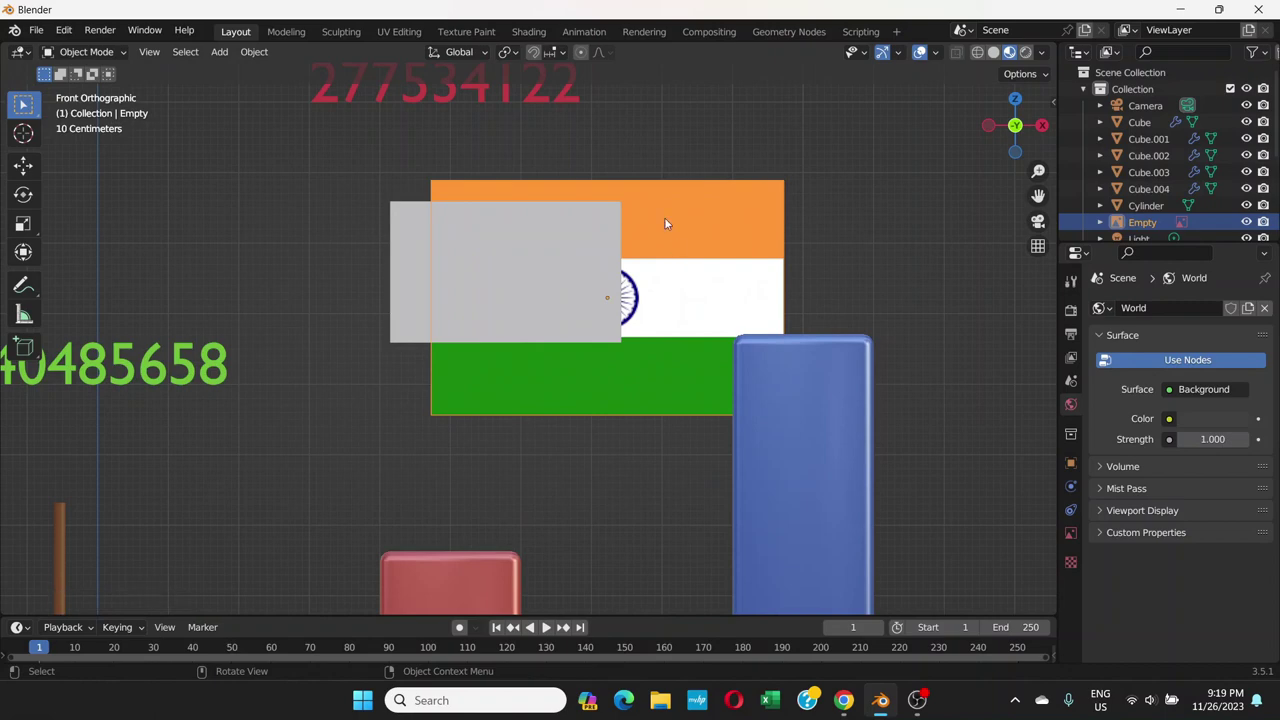
key(s)
click(700, 264)
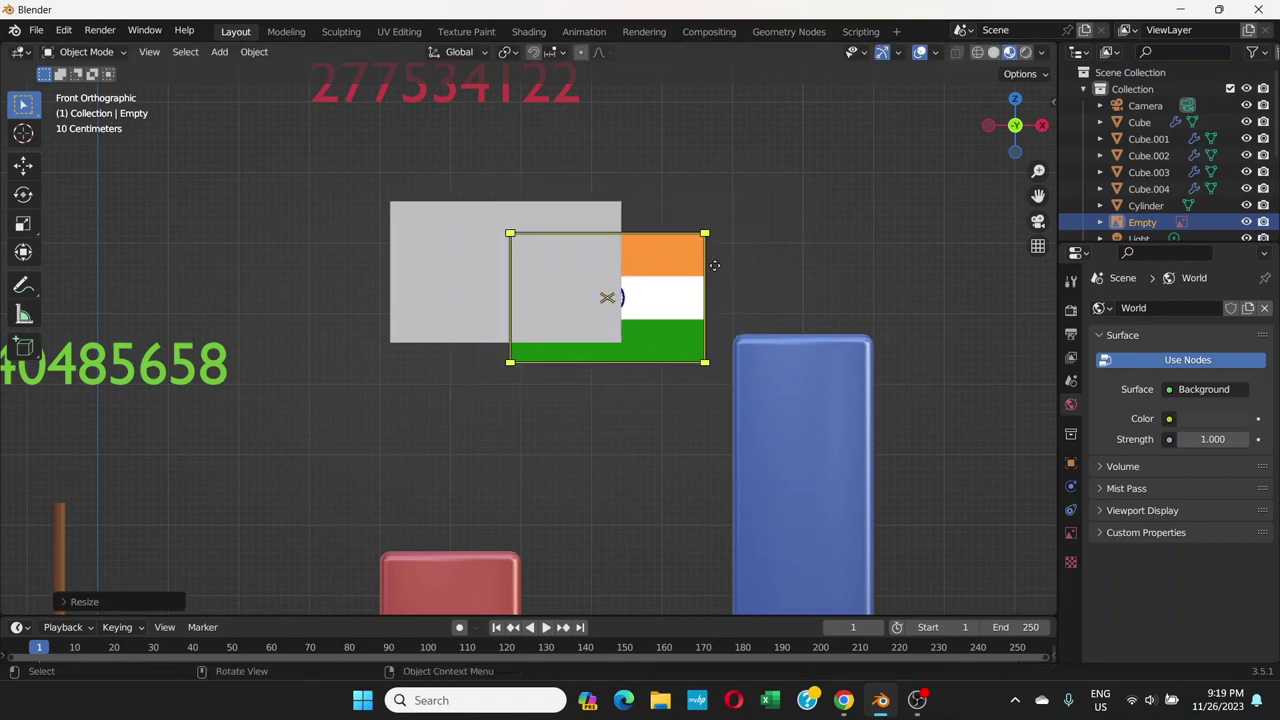
key(g)
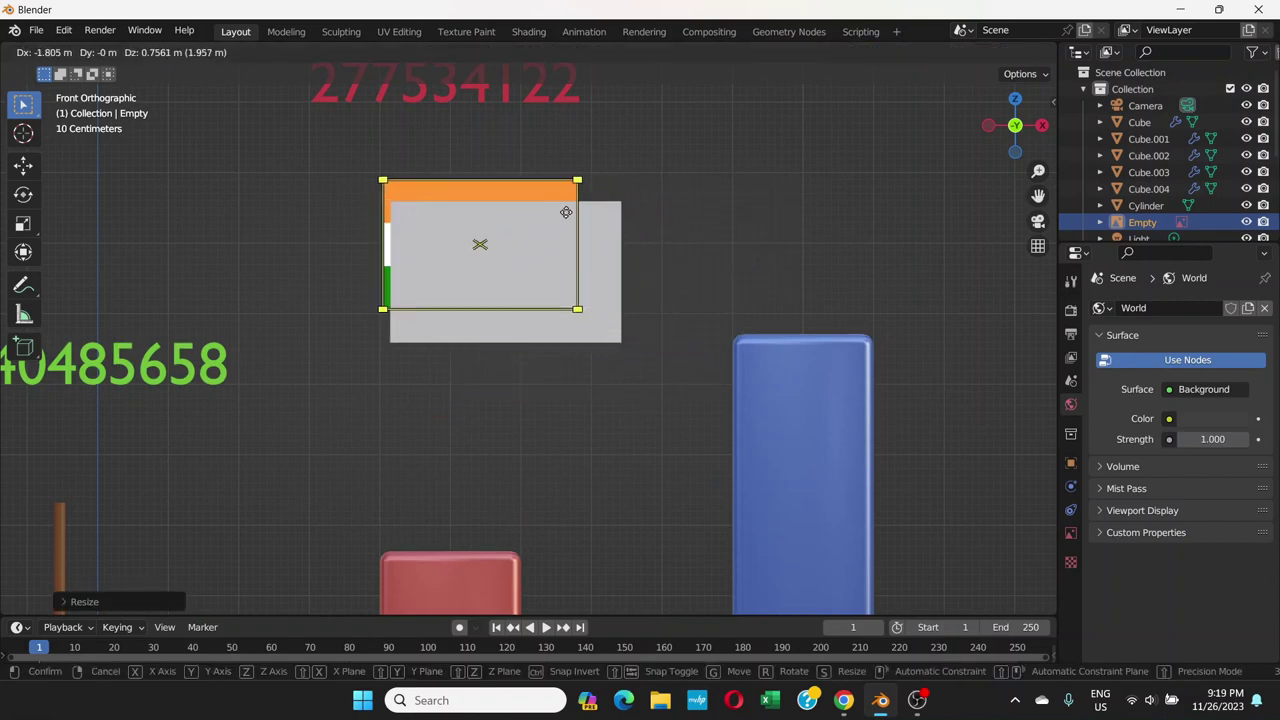
click(577, 217)
scroll(575, 217, up, 3)
shift+middle_drag(572, 220, 572, 345)
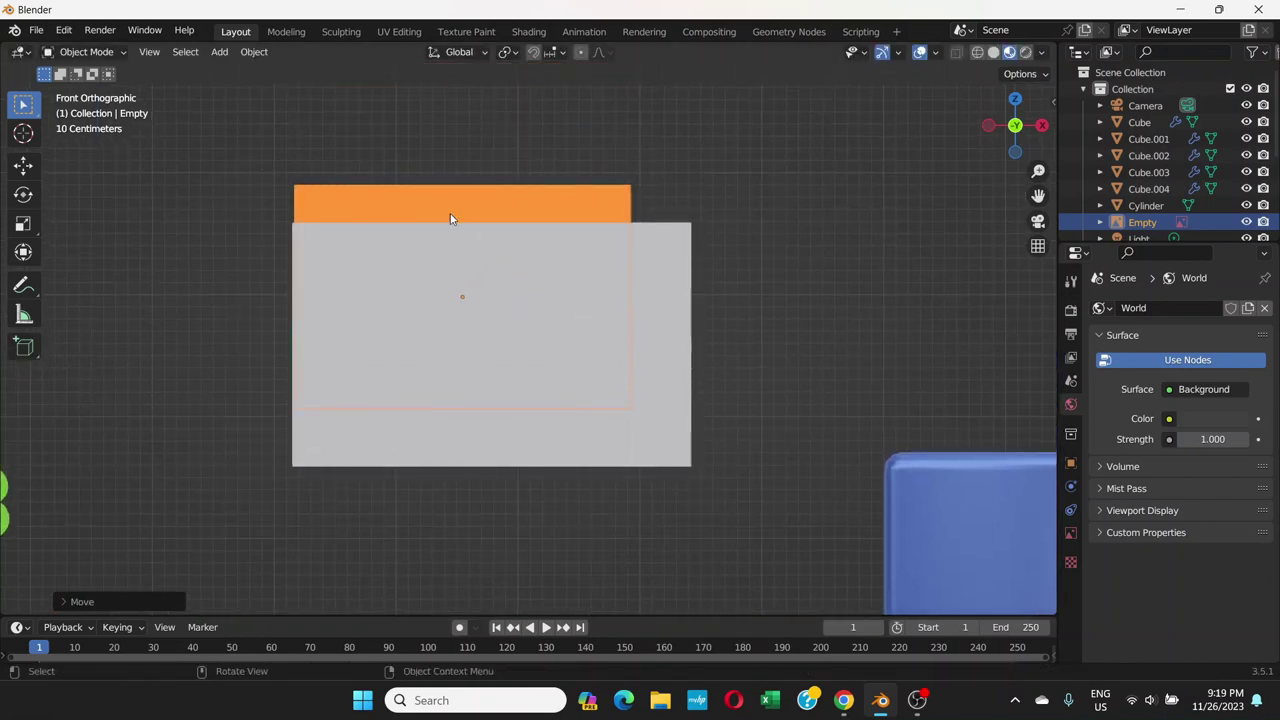
click(505, 209)
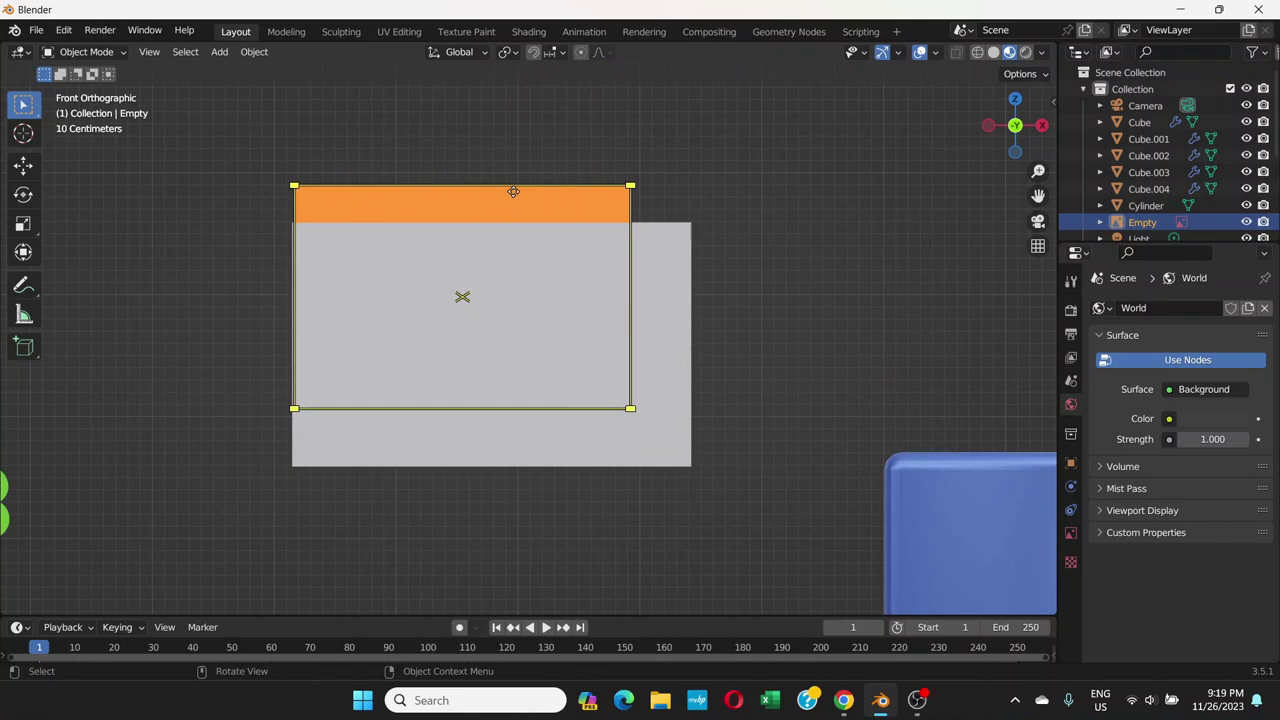
key(Delete)
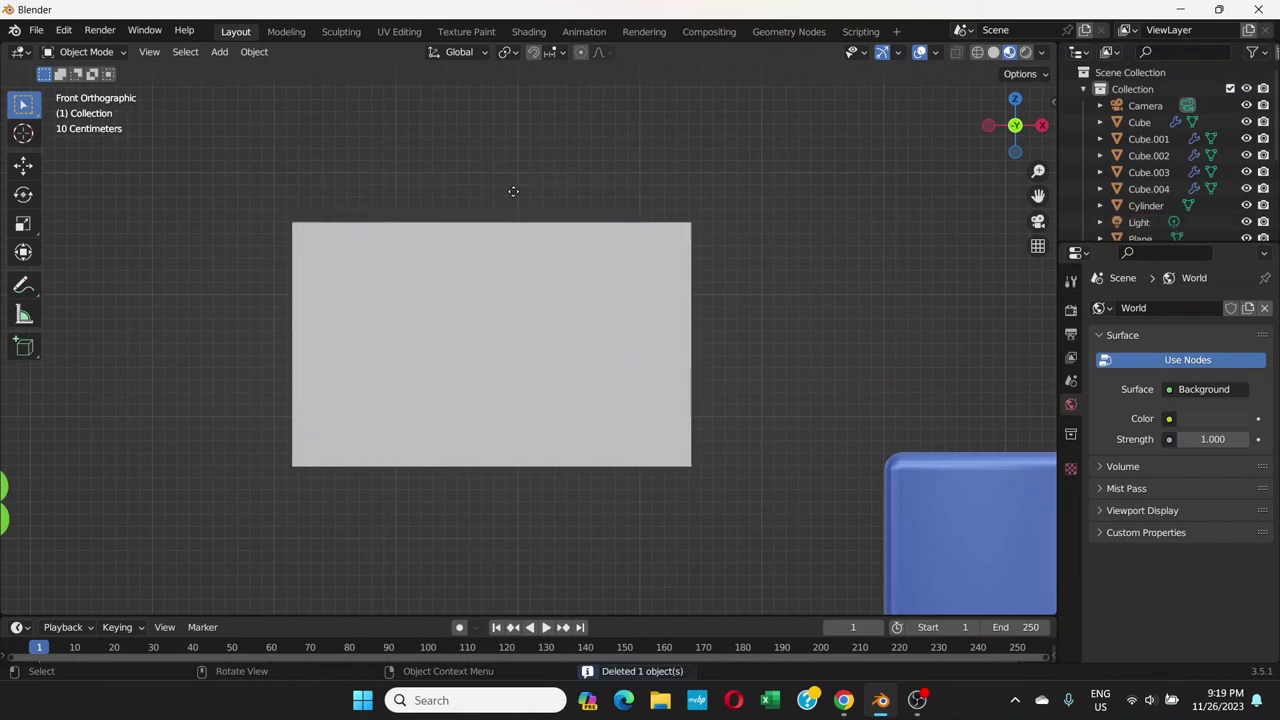
- Select the grey flag plane and move it beside the orange pole
scroll(446, 240, down, 2)
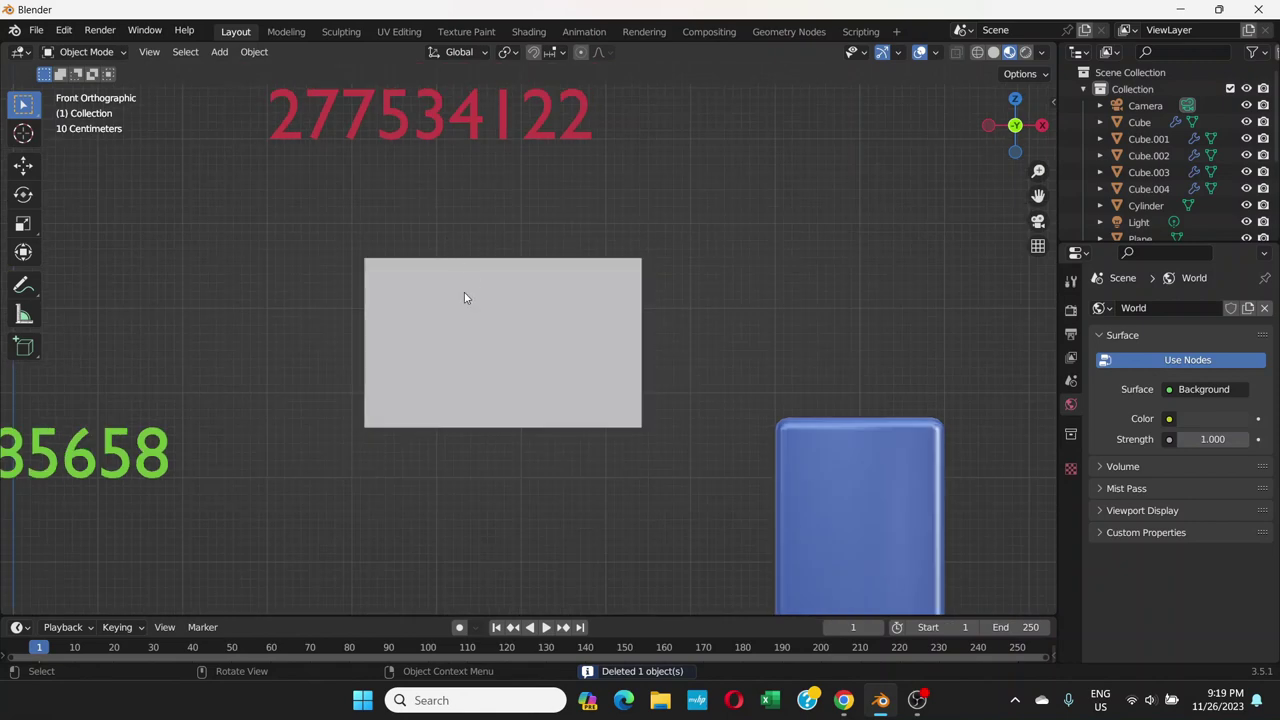
shift+middle_drag(480, 291, 638, 175)
shift+scroll(453, 212, down, 3)
scroll(500, 234, down, 2)
click(601, 202)
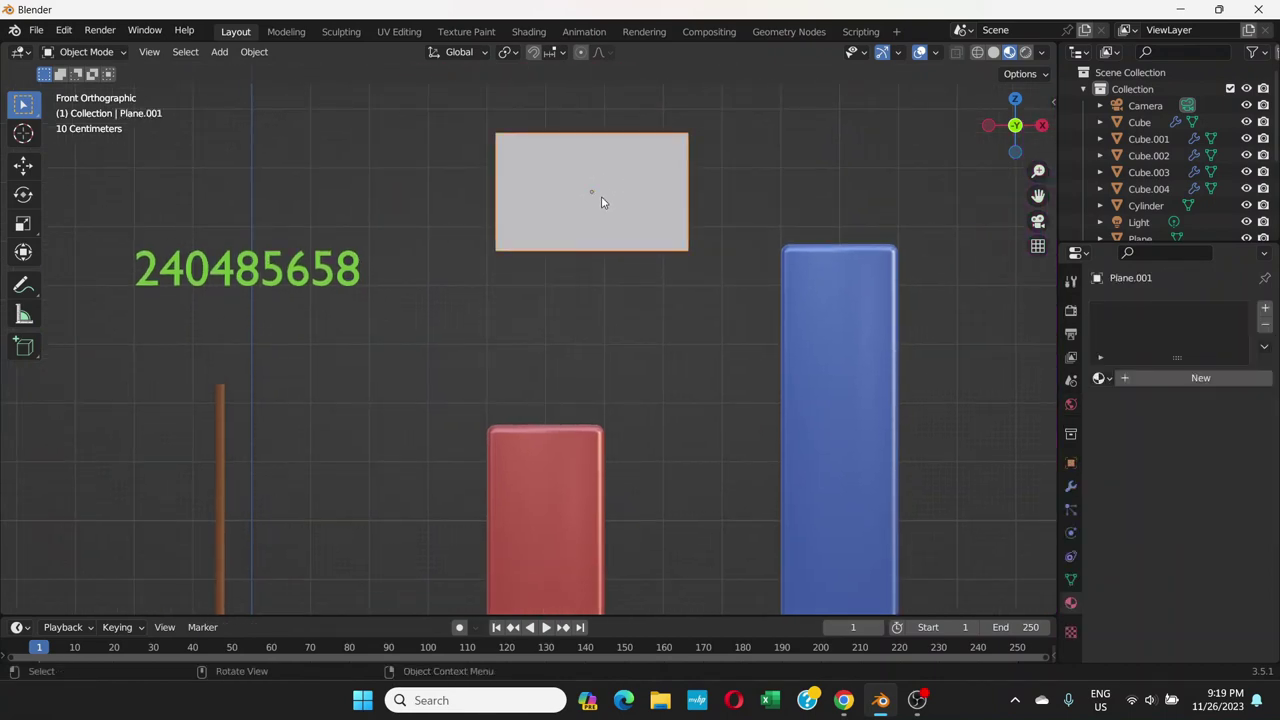
key(g)
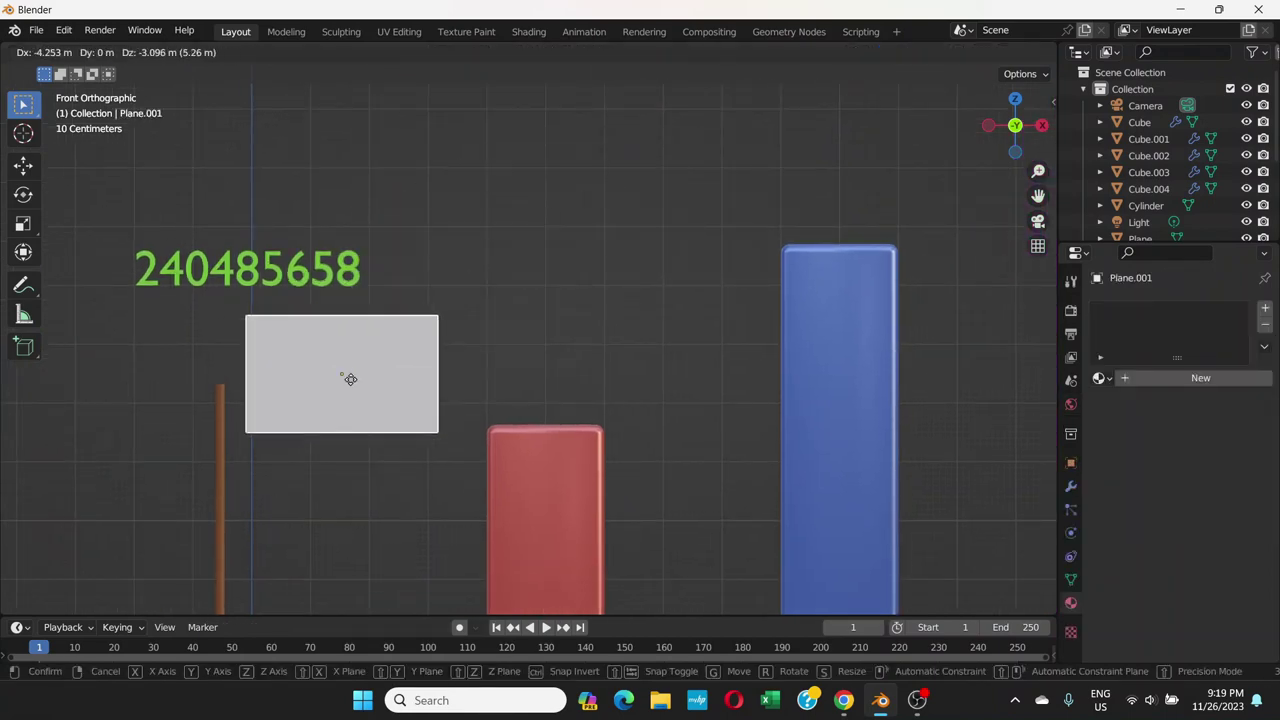
click(324, 452)
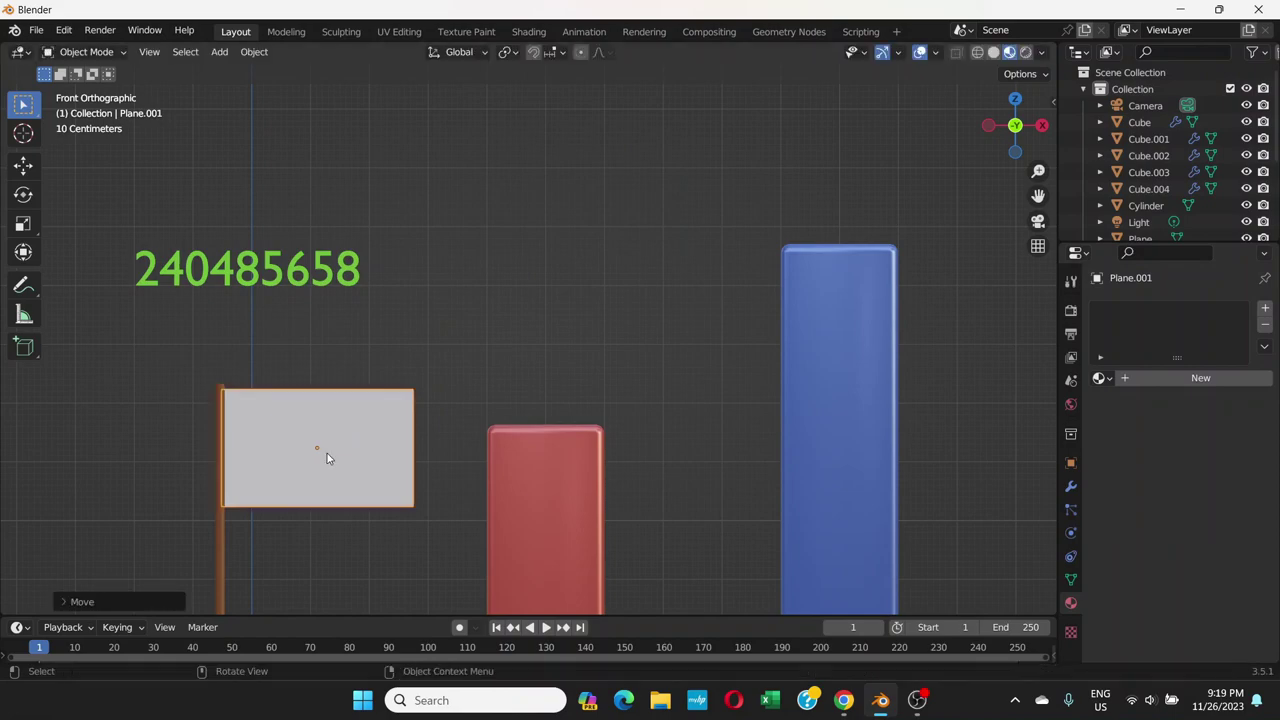
- Reposition the flag plane so it attaches to the top of the pole
middle_drag(327, 453, 437, 391)
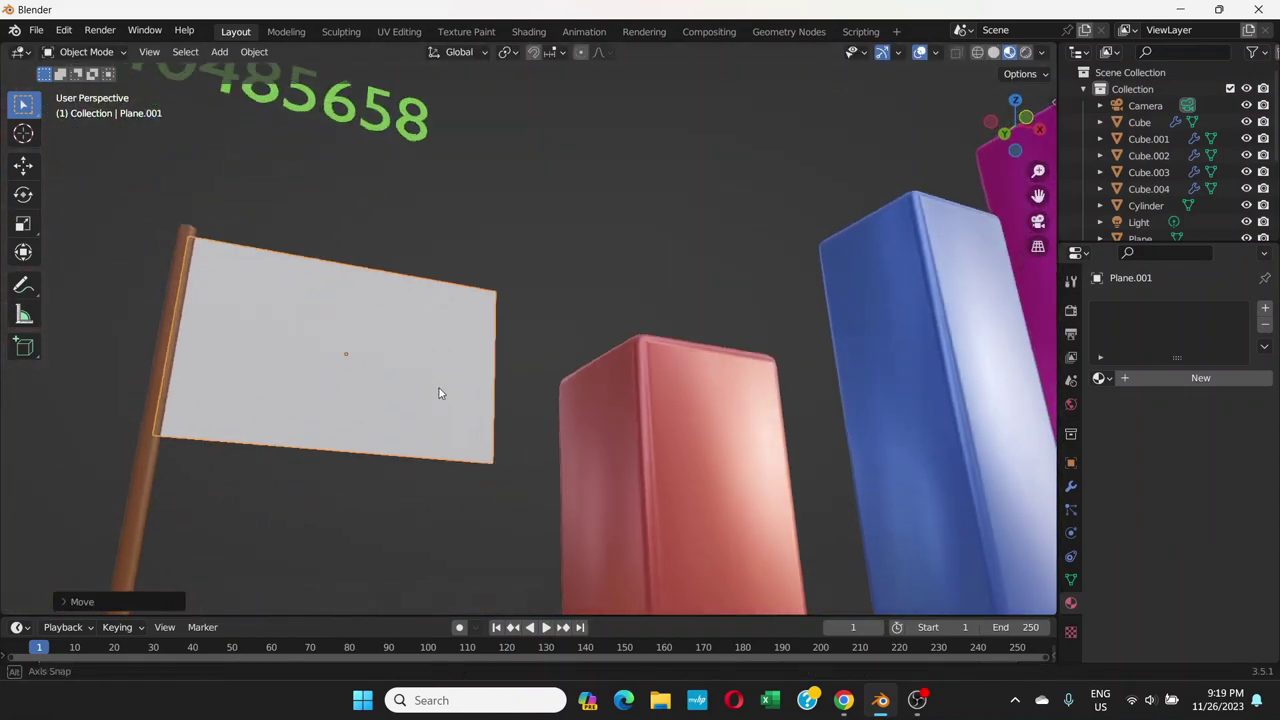
scroll(426, 391, down, 6)
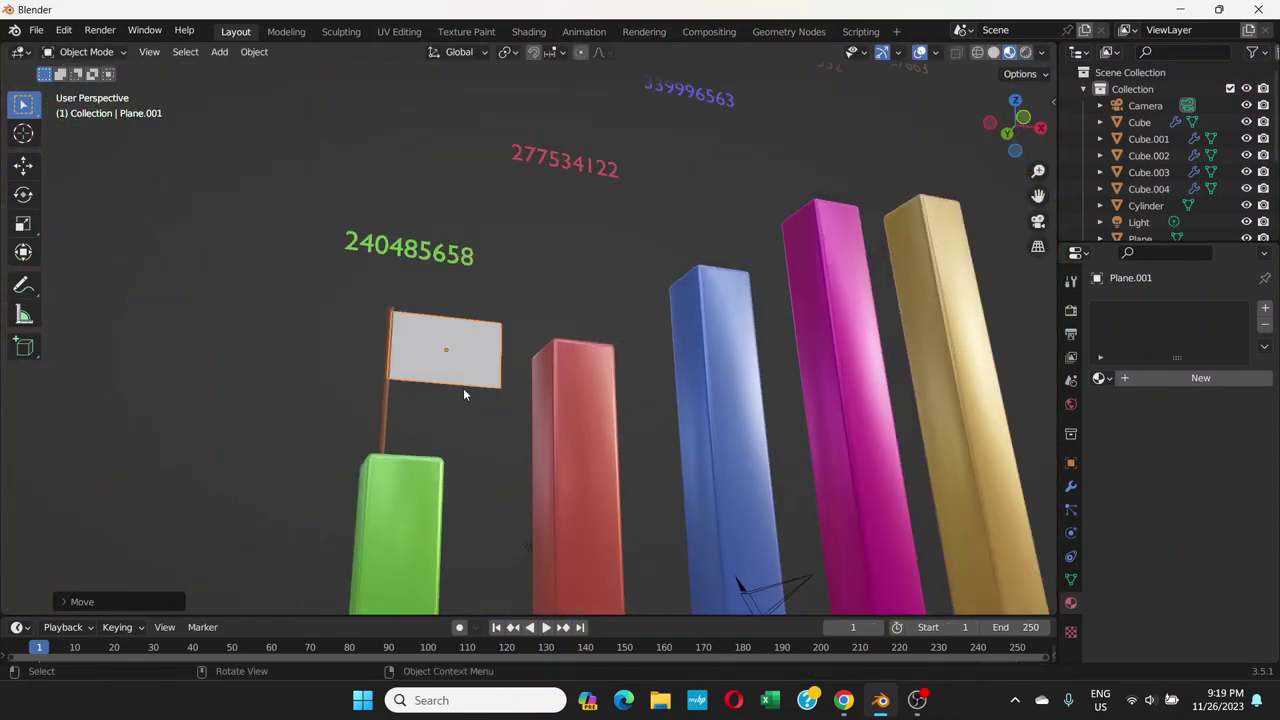
key(KP_1)
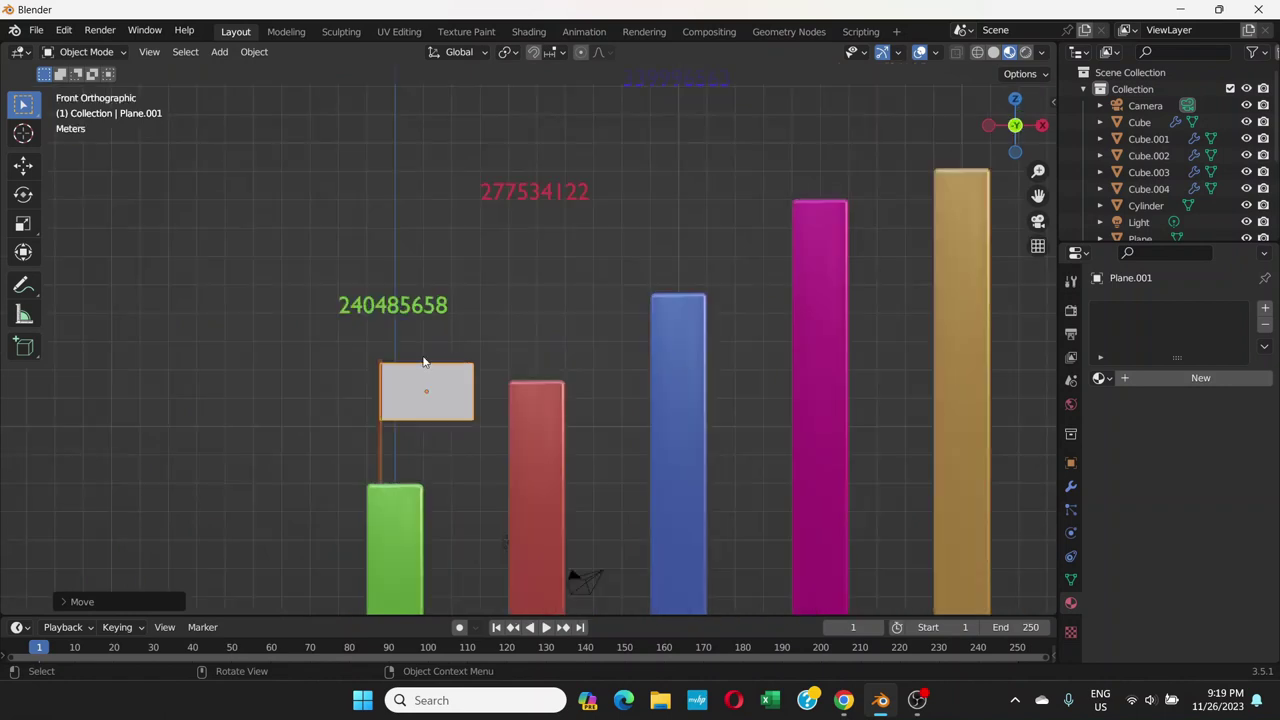
scroll(391, 397, up, 3)
shift+middle_drag(437, 391, 508, 238)
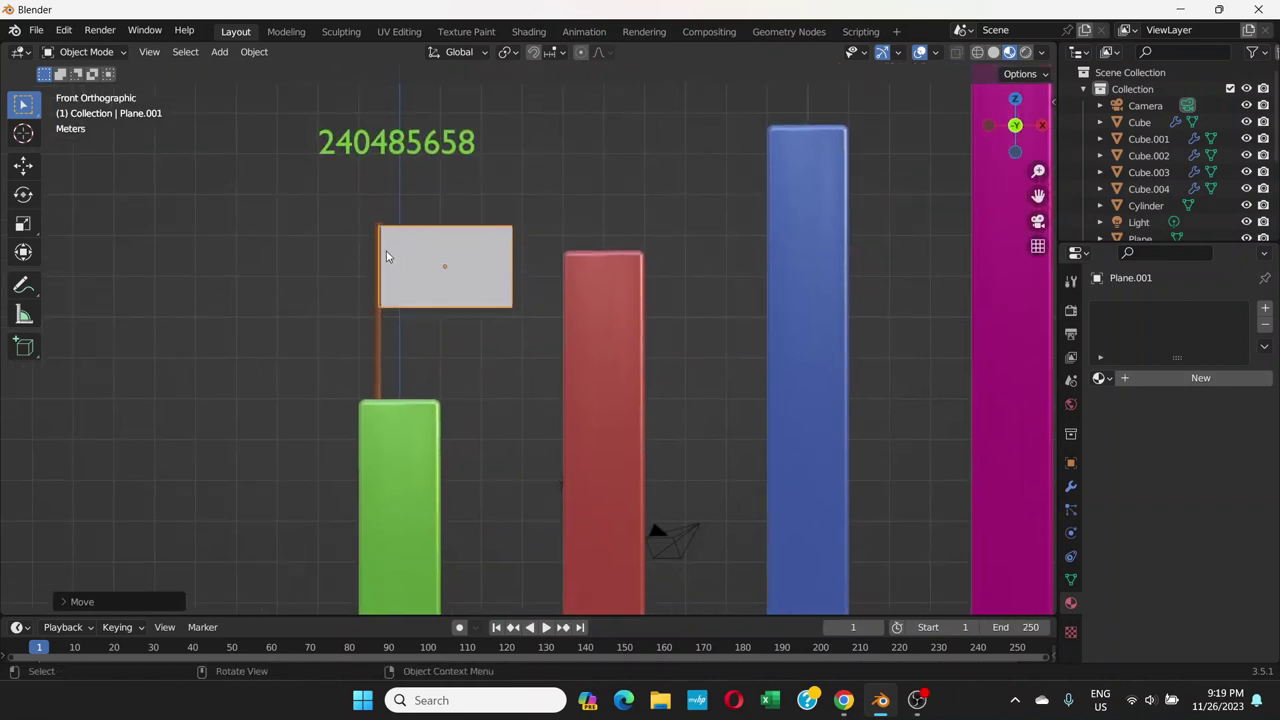
middle_drag(390, 255, 321, 366)
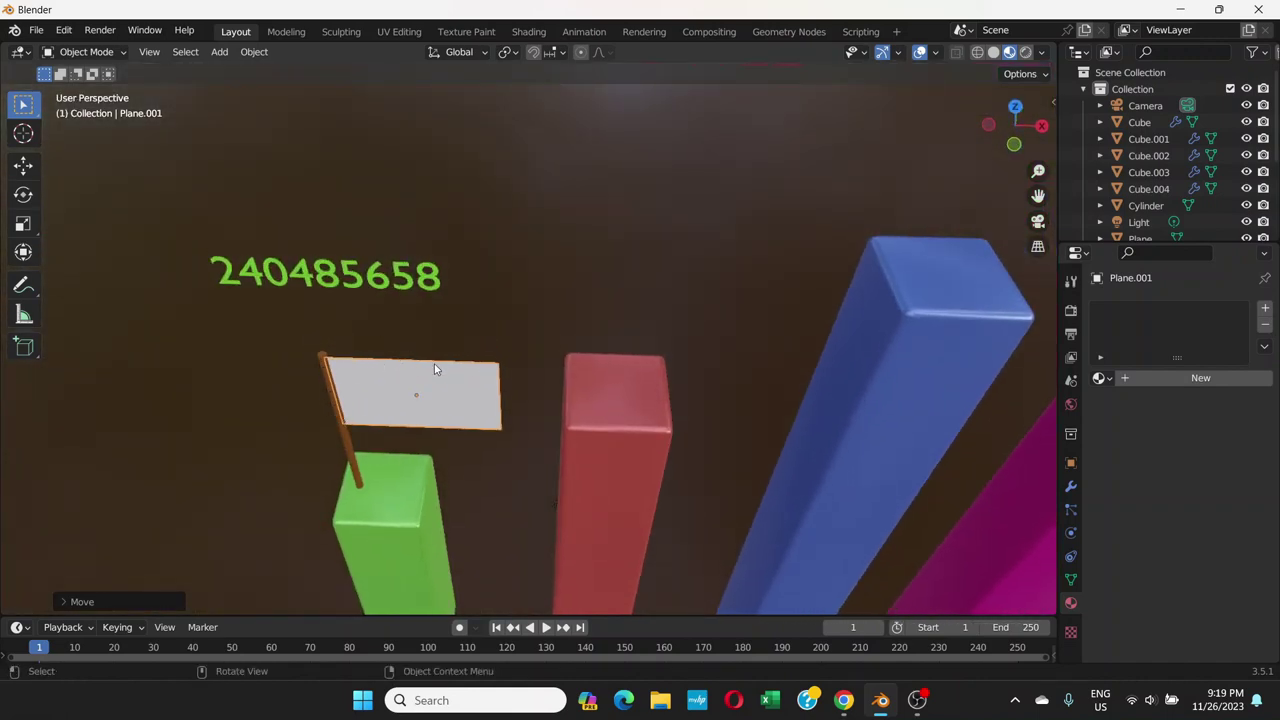
middle_drag(437, 371, 394, 375)
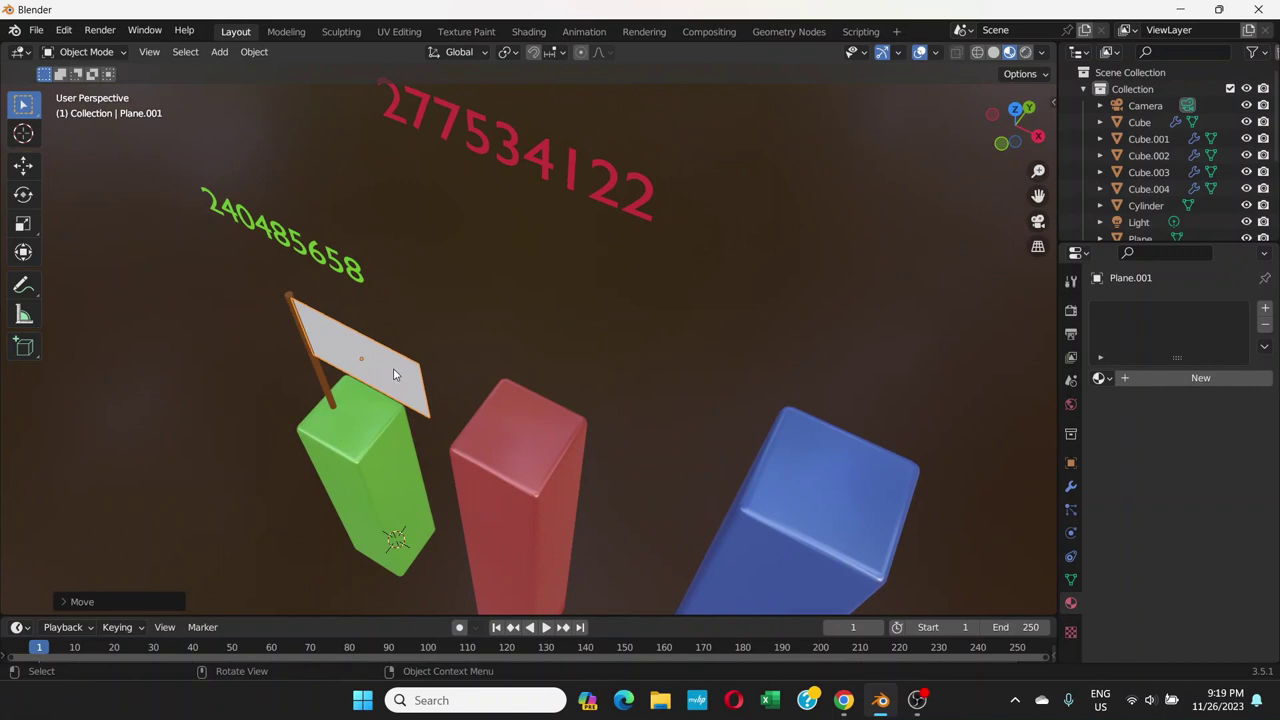
key(g)
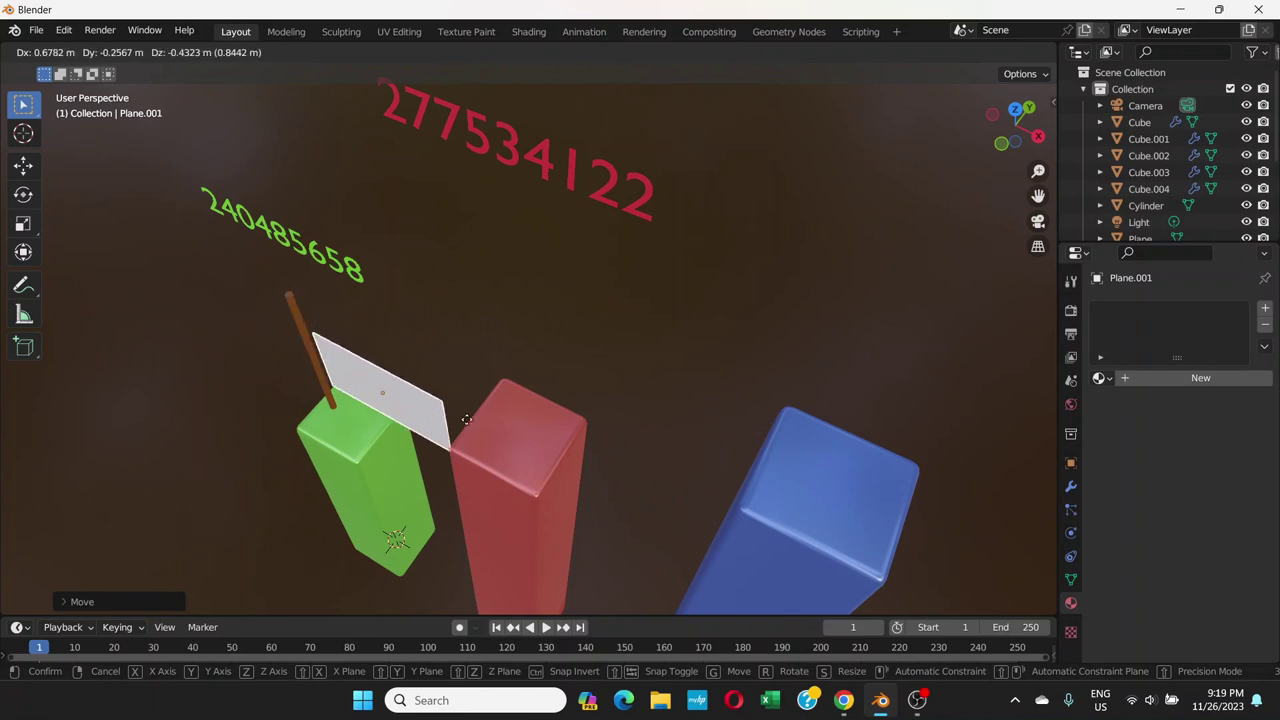
click(443, 368)
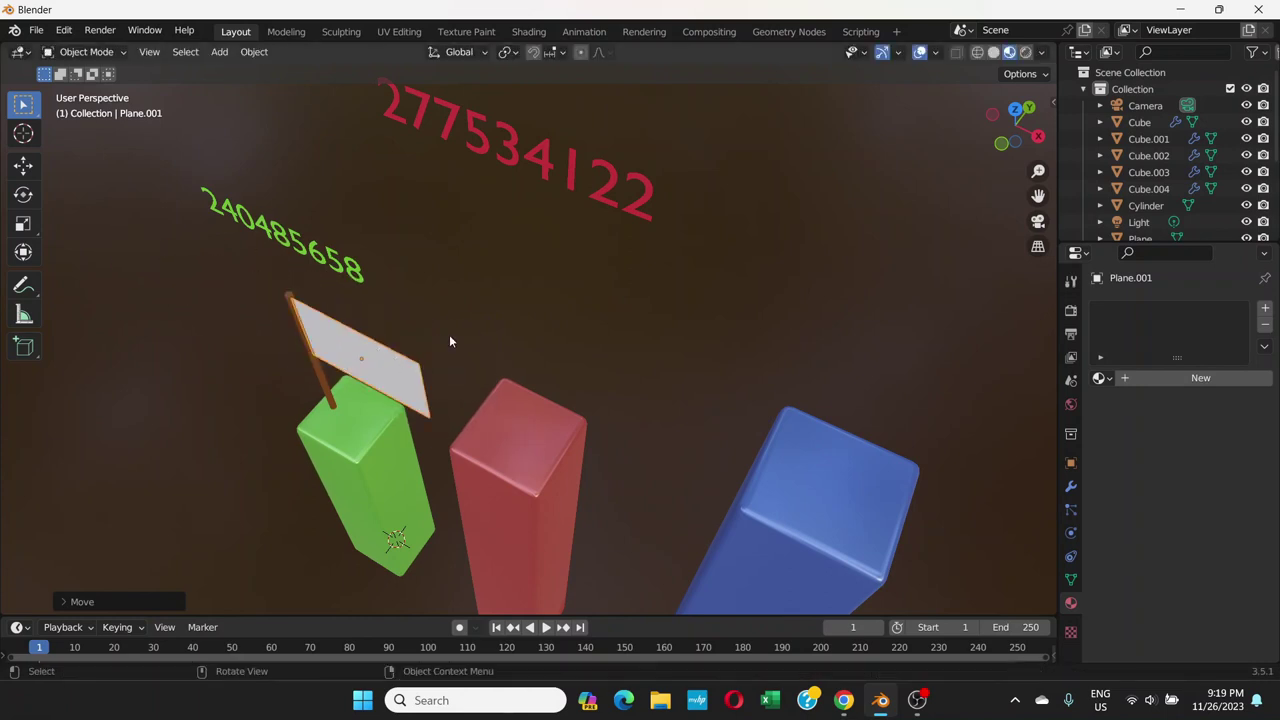
- Switch to Front view and zoom in with the flag centred
key(KP_1)
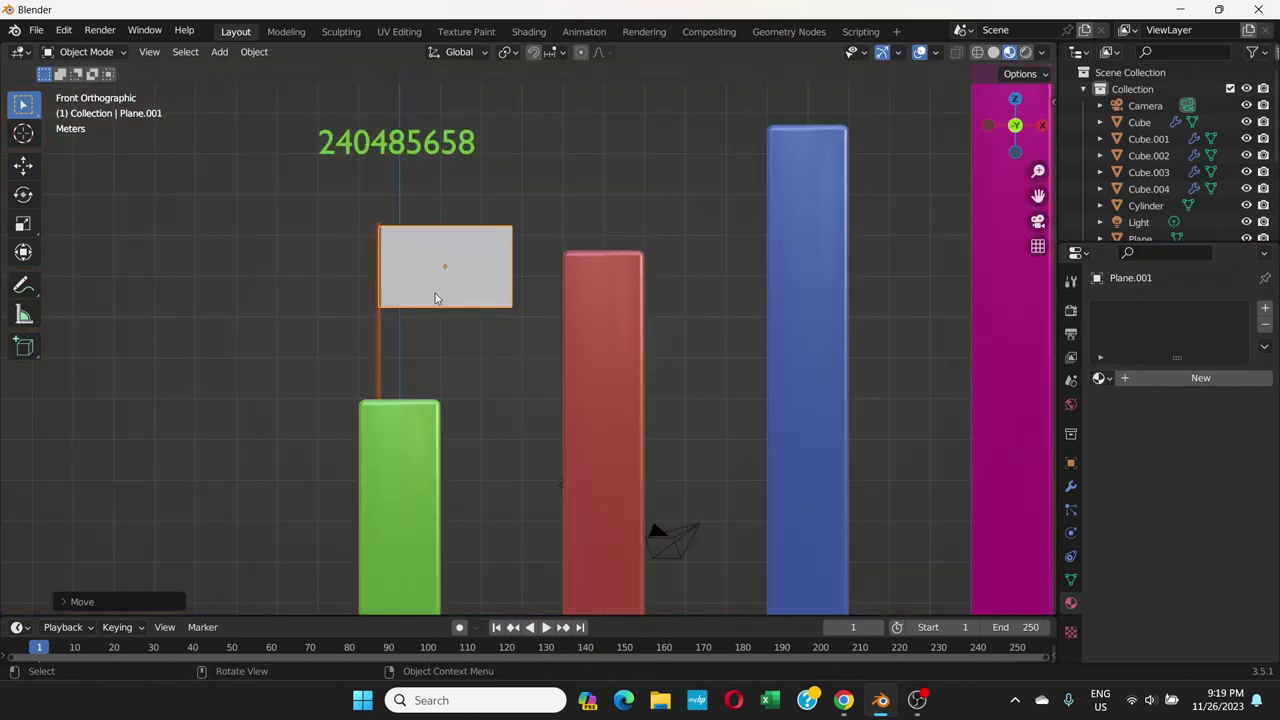
ctrl+scroll(480, 275, left, 3)
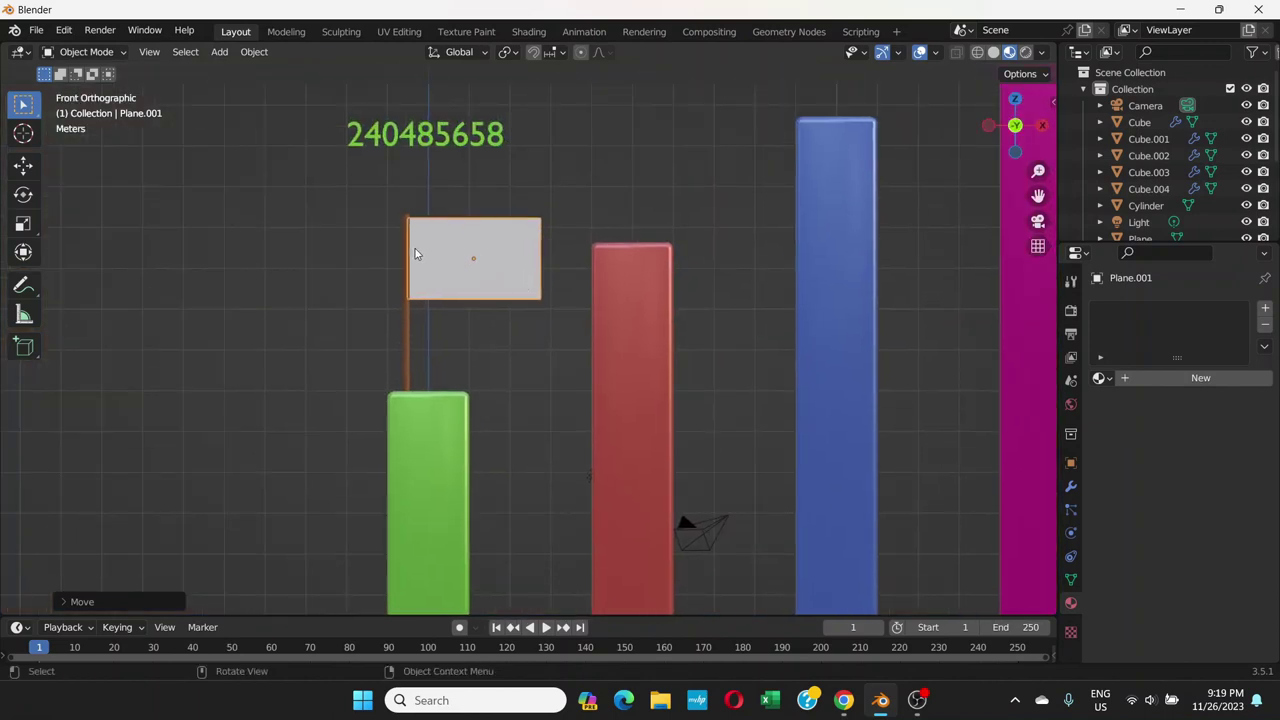
scroll(451, 259, up, 1)
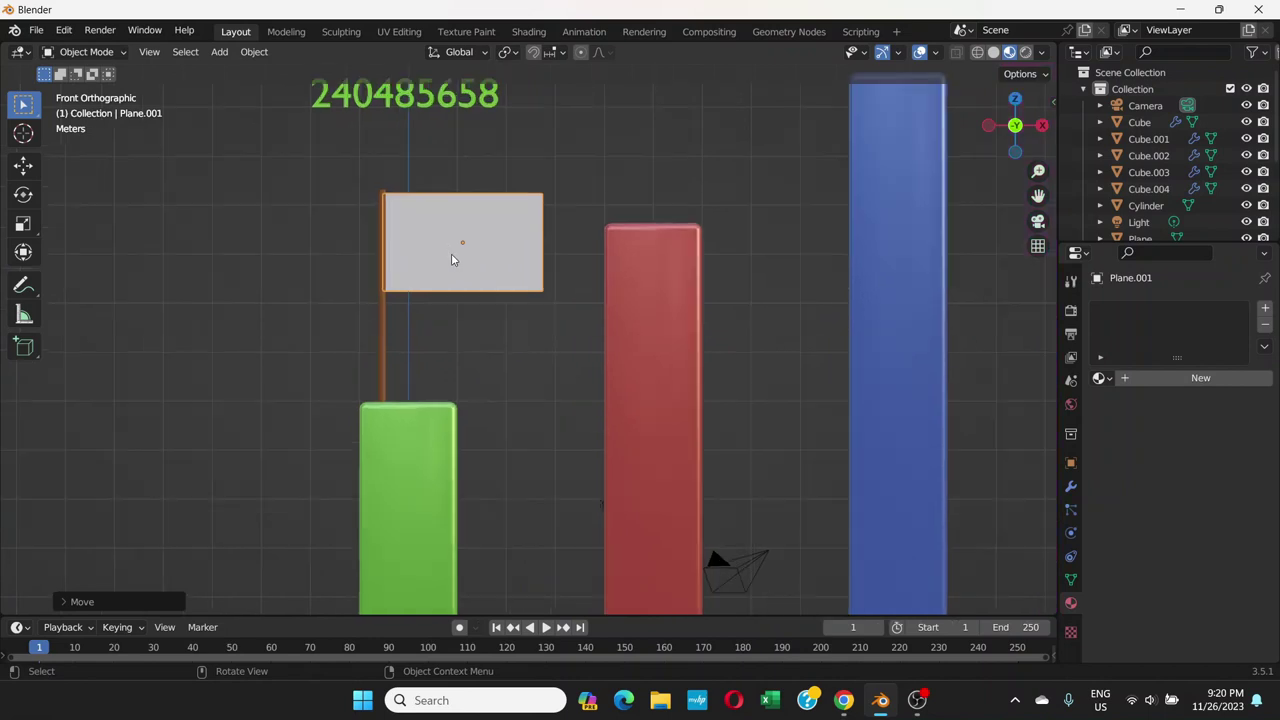
scroll(451, 259, up, 3)
shift+middle_drag(451, 240, 474, 307)
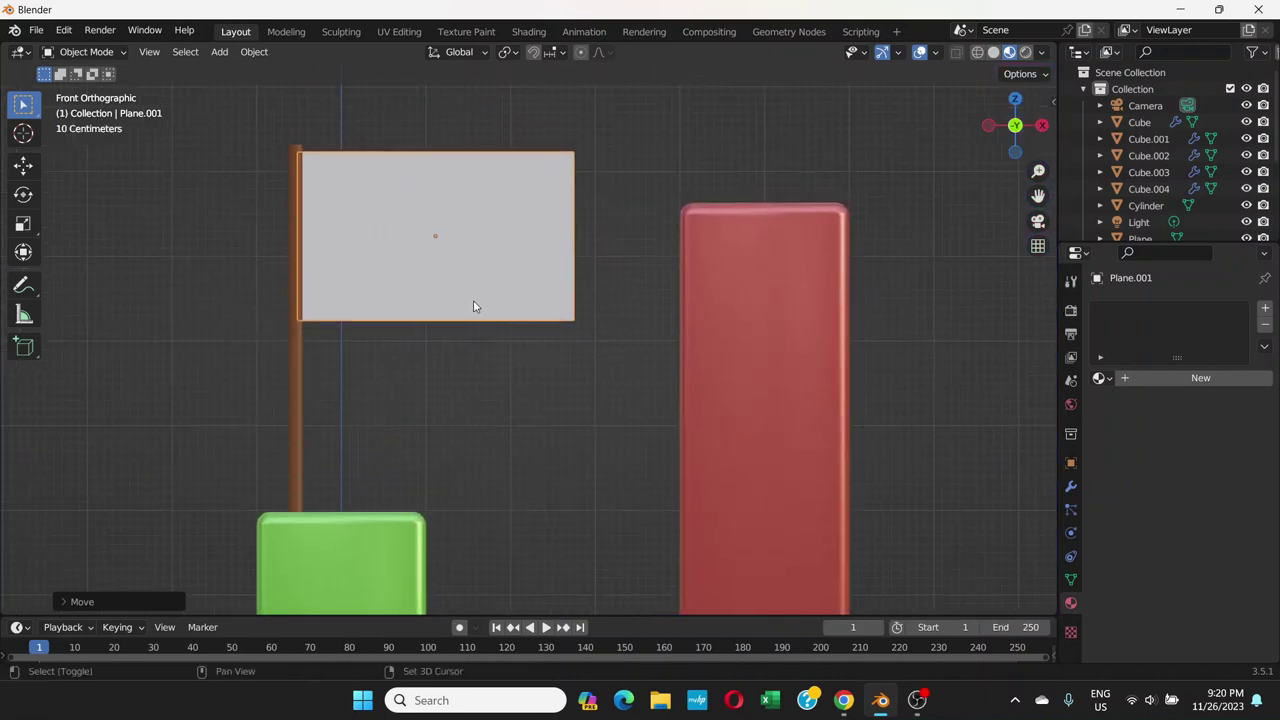
- In Edit Mode, apply Subdivide four times (2x2 up to 16x16), then return to Object Mode
click(100, 52)
click(104, 88)
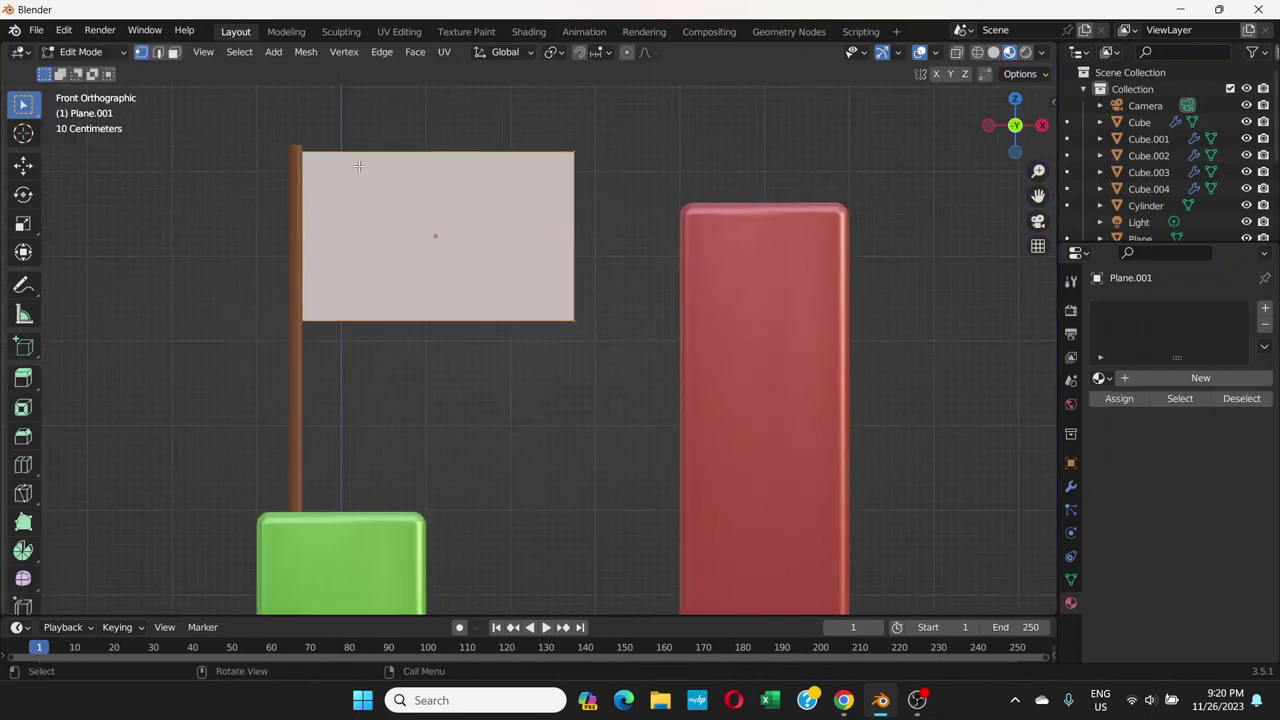
right_click(352, 191)
click(360, 193)
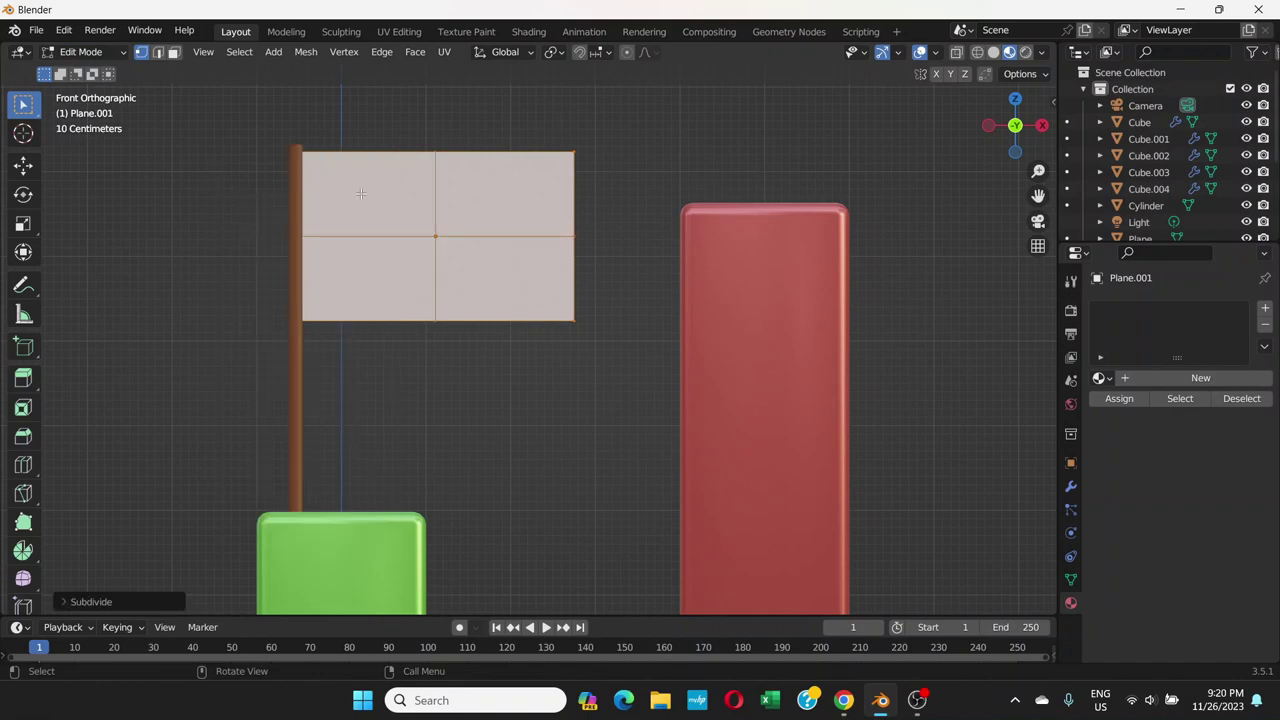
right_click(360, 193)
click(407, 197)
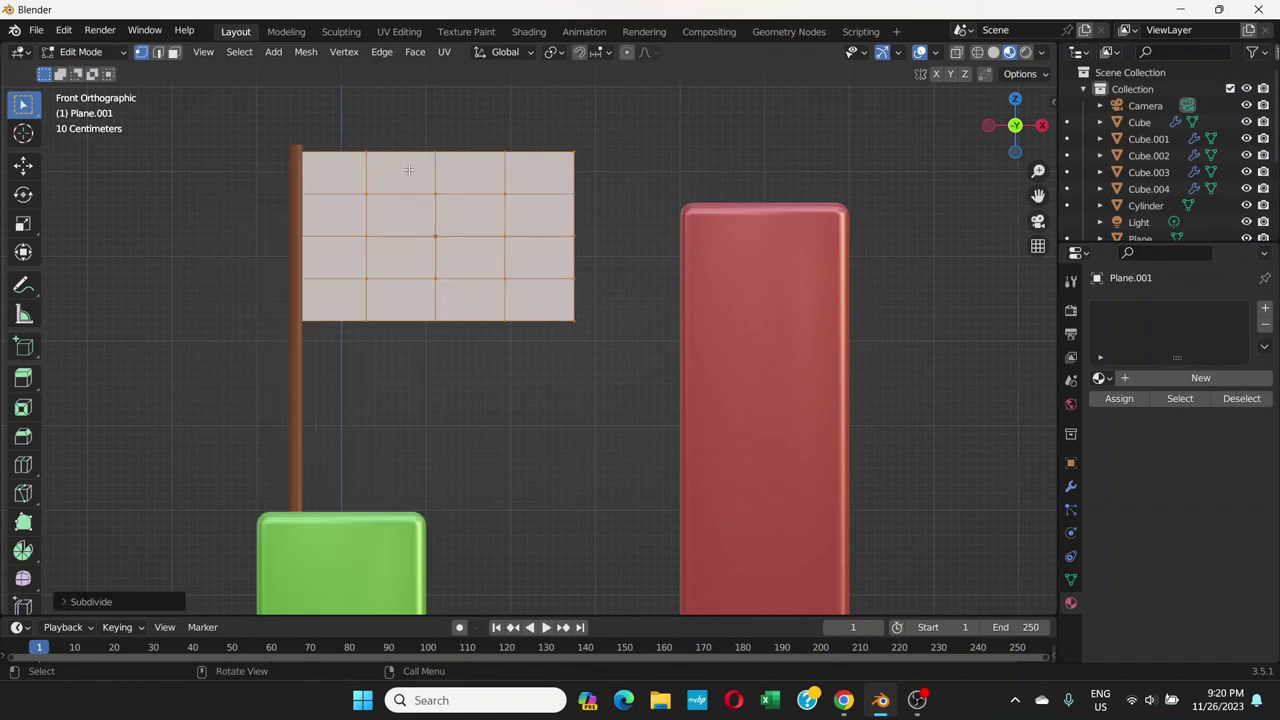
right_click(408, 168)
click(408, 169)
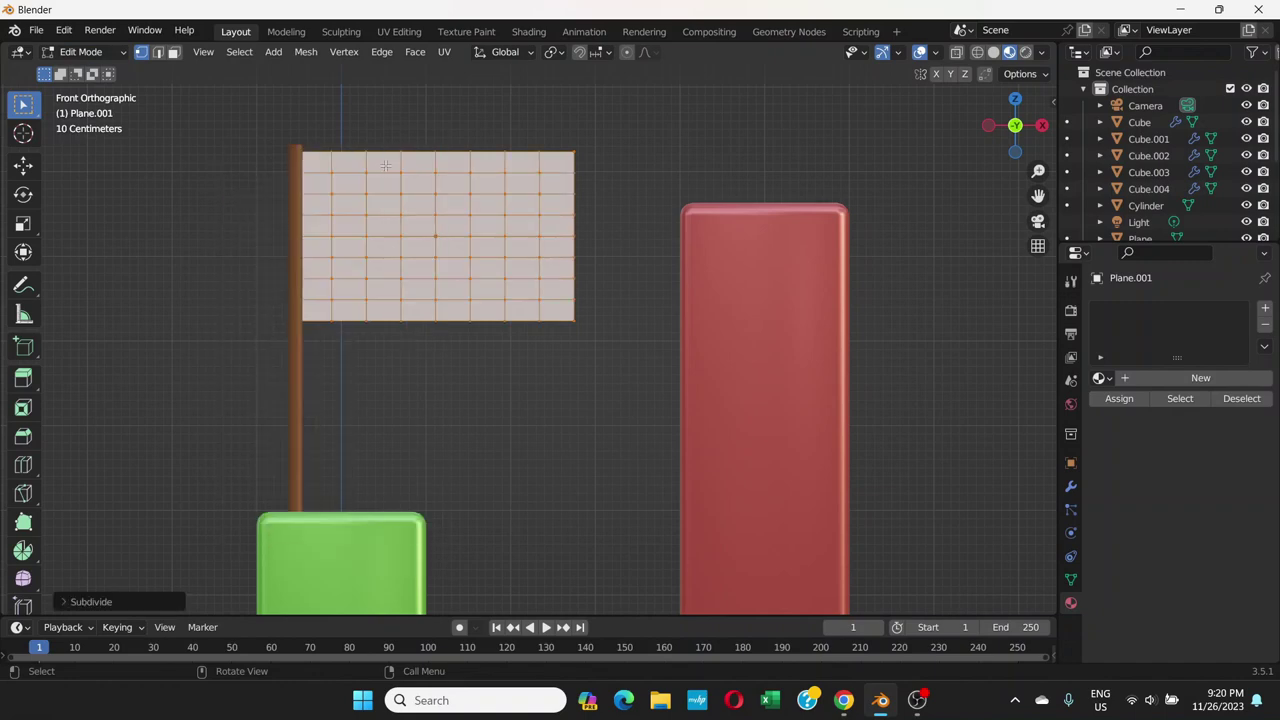
right_click(385, 164)
click(385, 166)
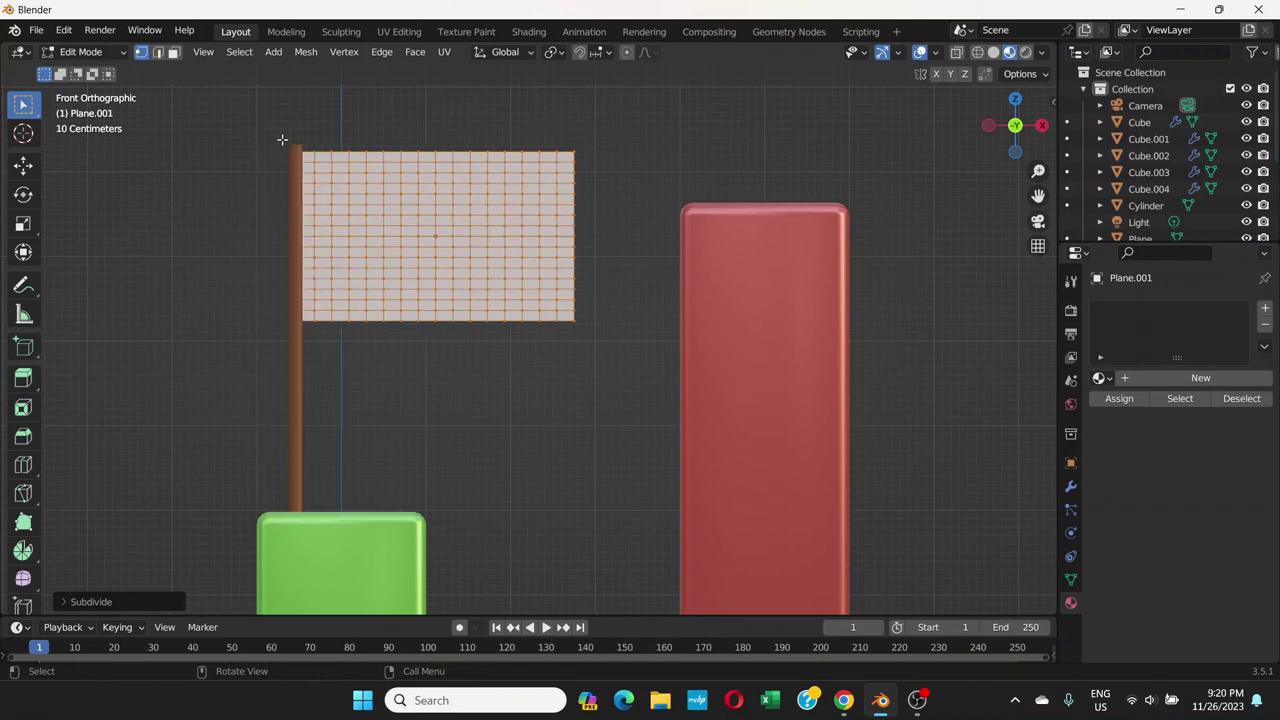
click(100, 52)
click(100, 70)
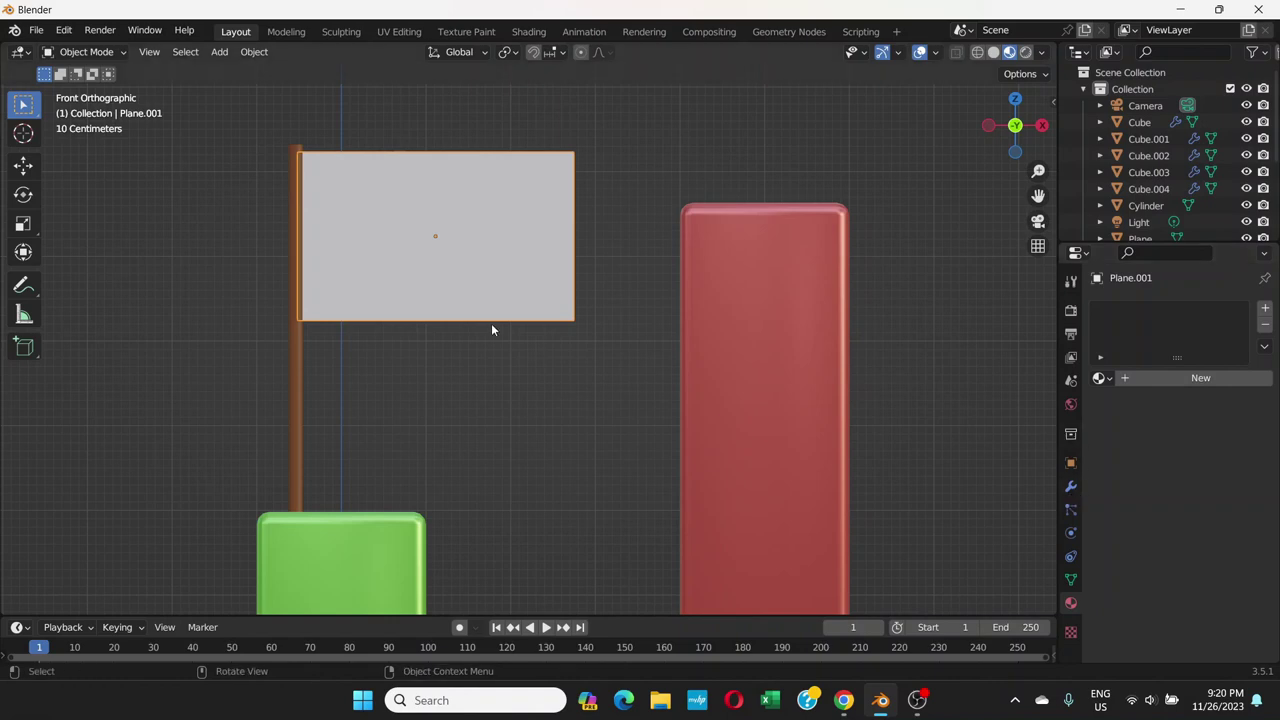
- Add Cloth physics to the flag plane in Physics Properties
click(1073, 538)
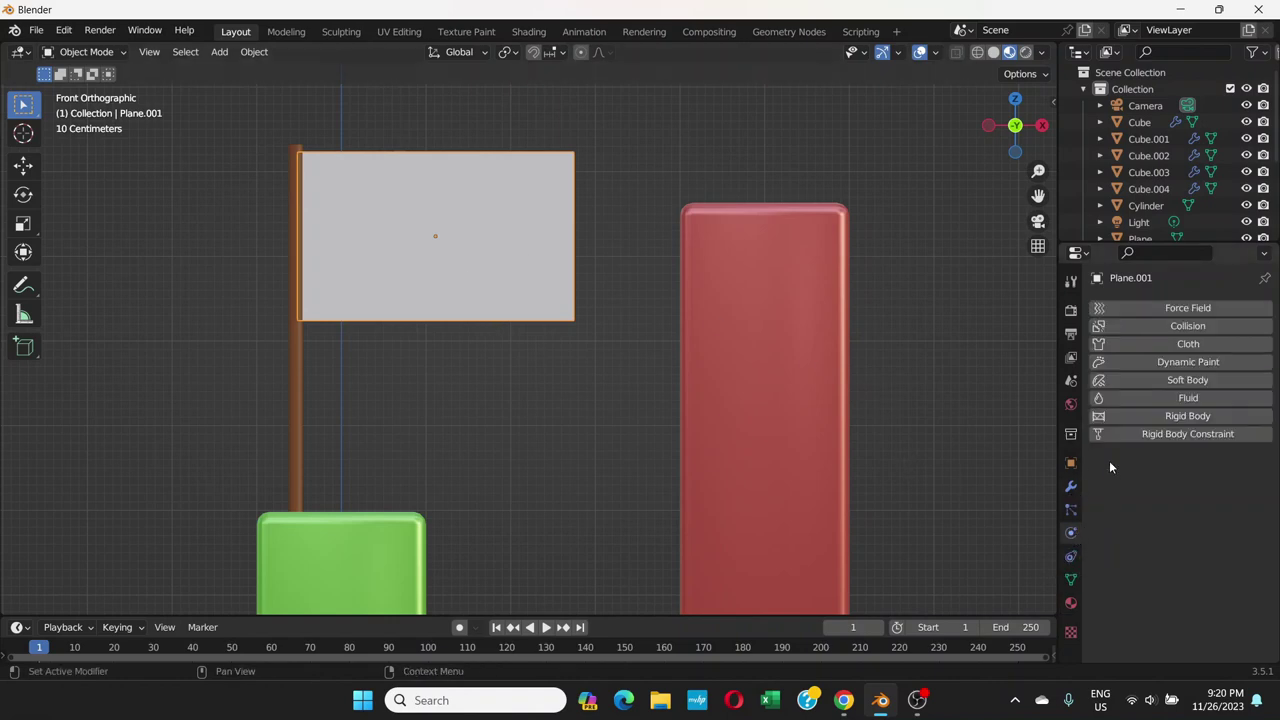
click(1180, 345)
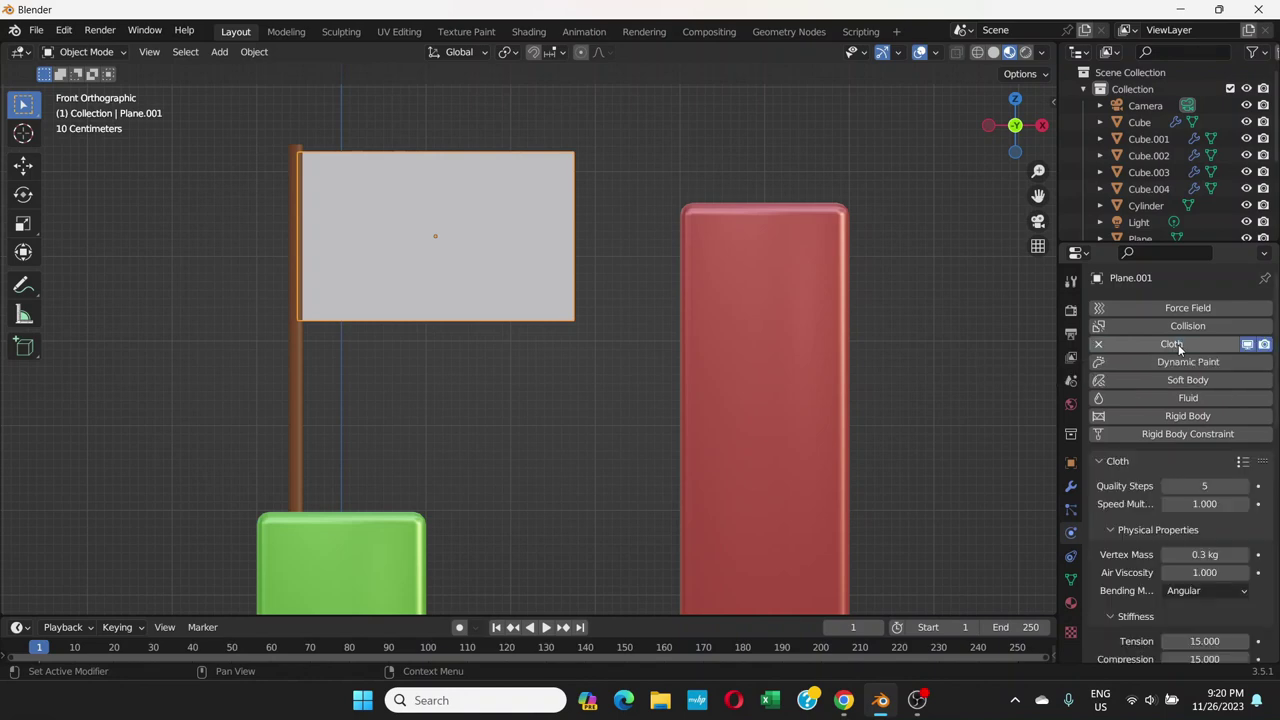
scroll(1210, 418, down, 3)
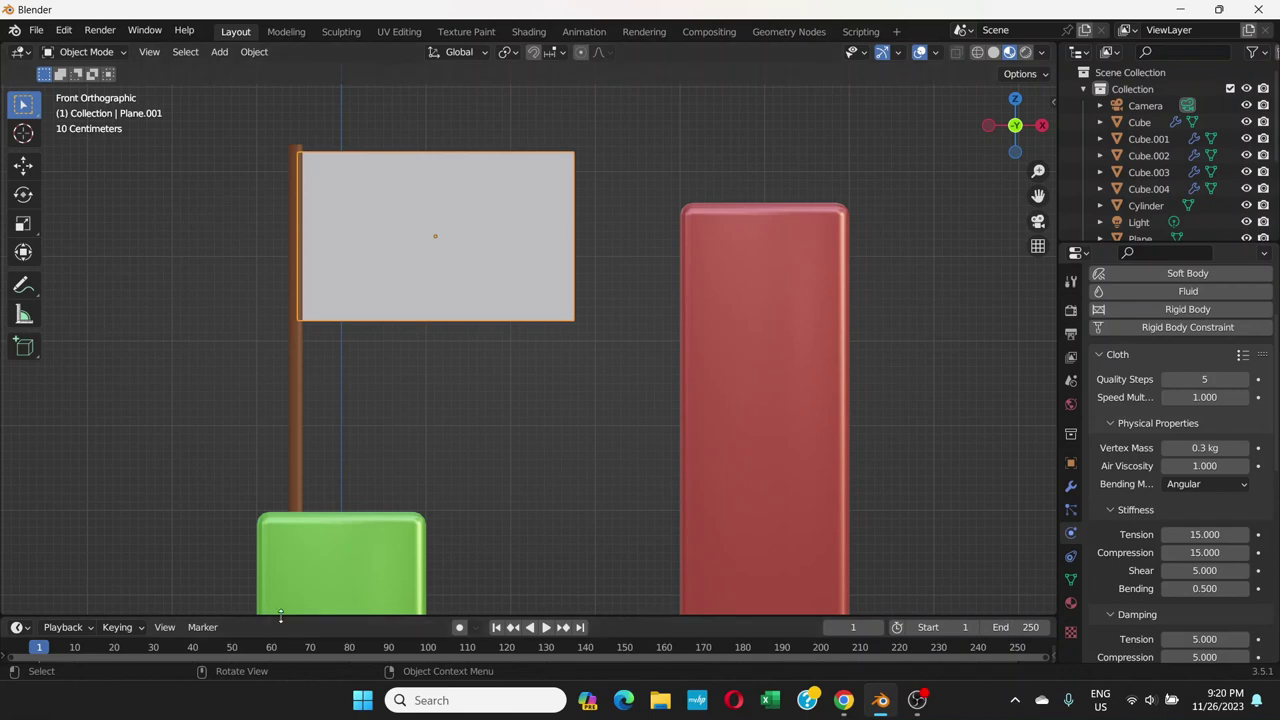
- Enlarge the timeline, play and pause the cloth simulation, then rewind to frame 1
drag(298, 618, 306, 580)
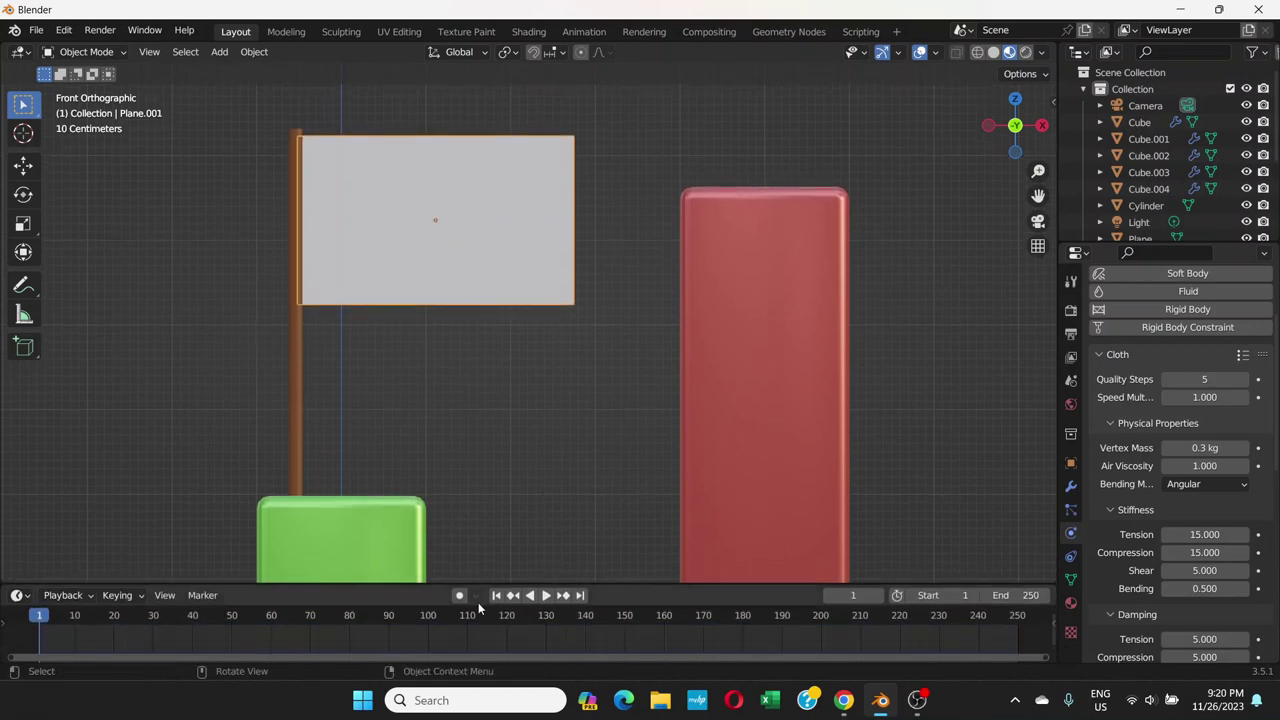
click(545, 598)
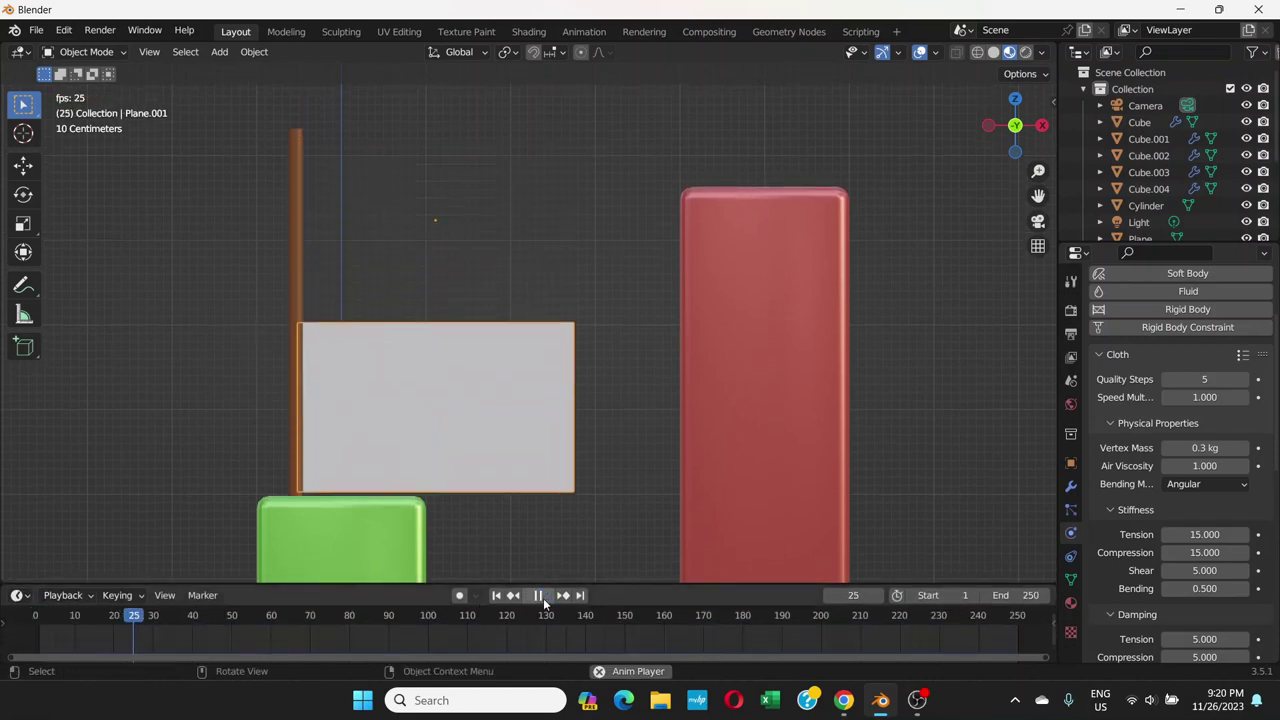
click(540, 597)
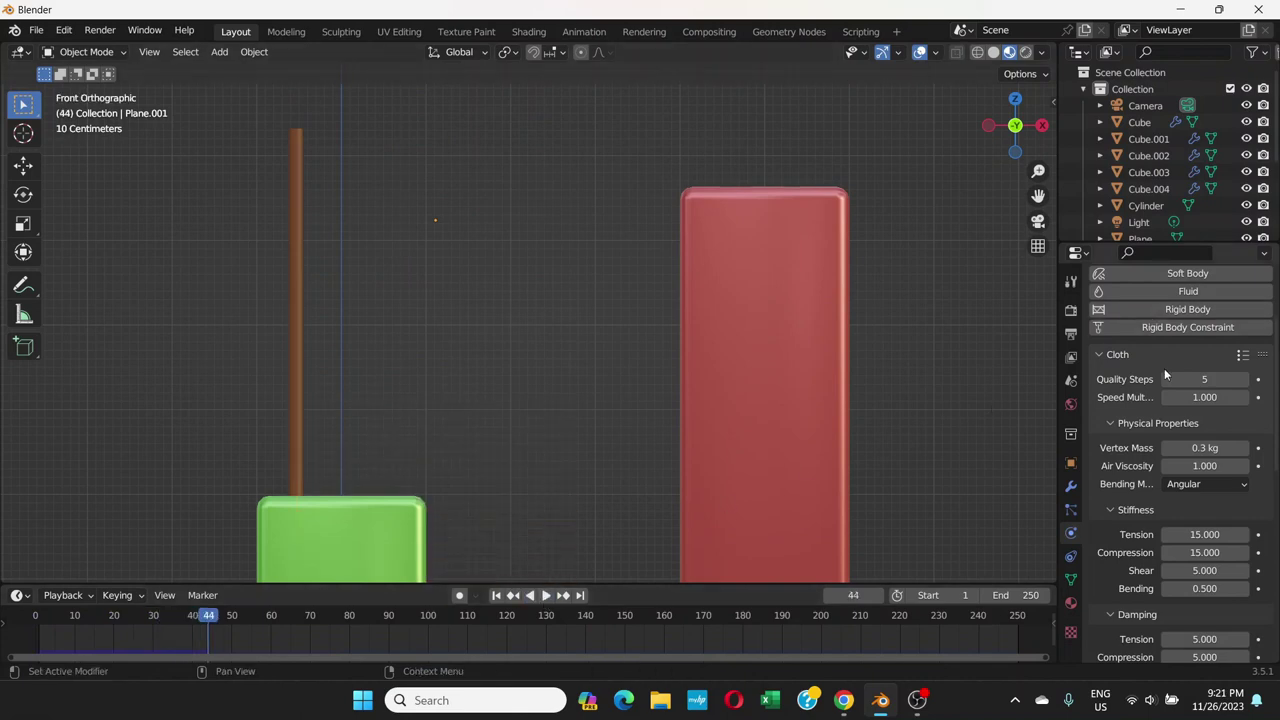
scroll(1183, 400, up, 1)
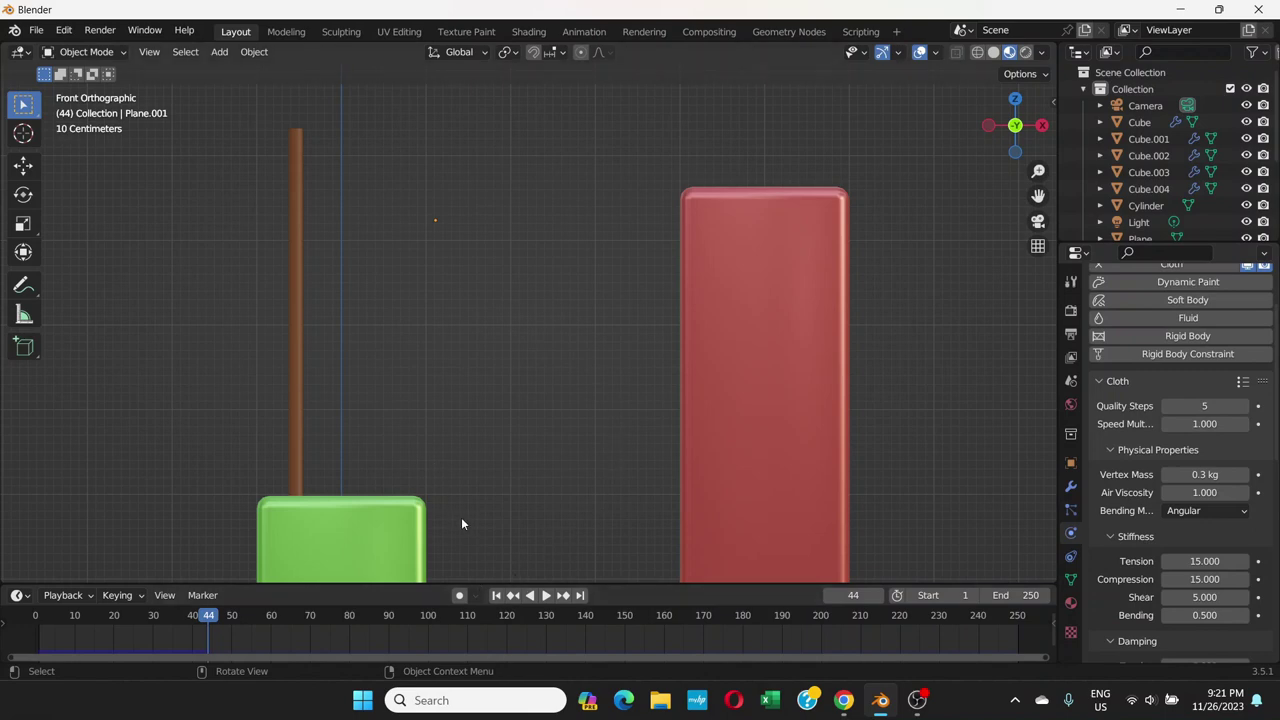
click(497, 596)
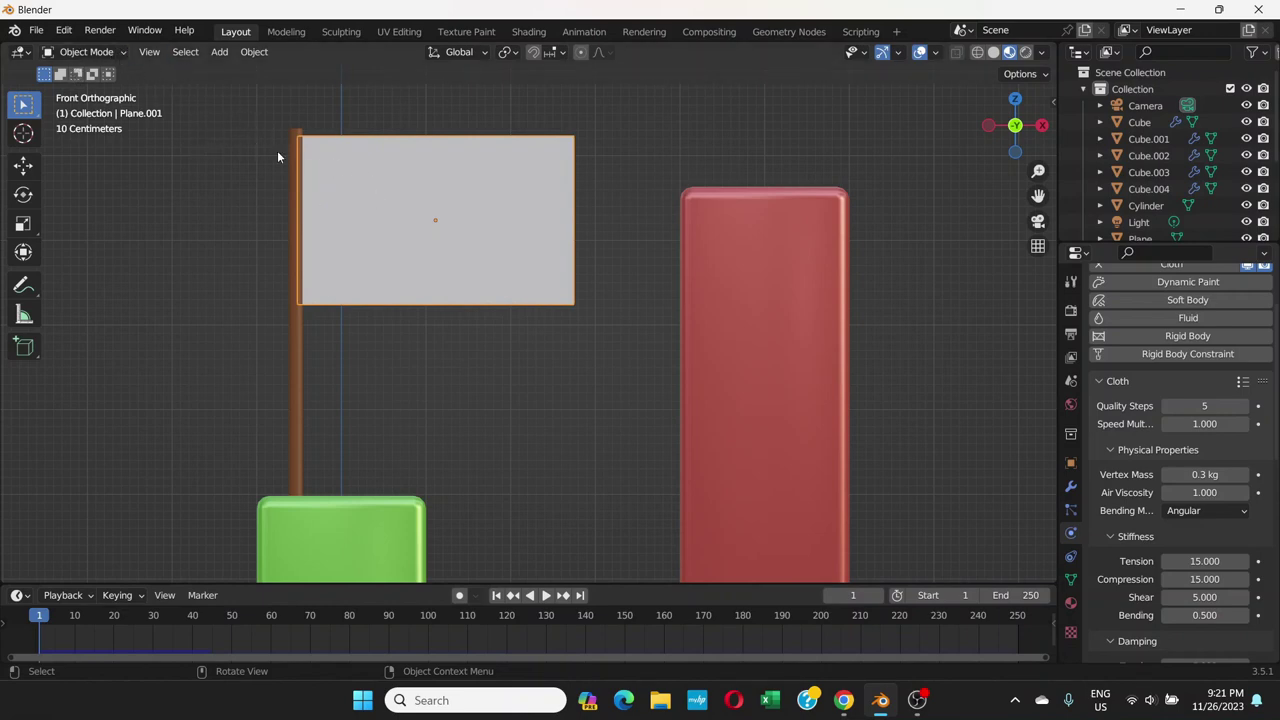
- In Edit Mode, box-select the vertex column along the pole edge, then return to Object Mode
click(118, 52)
click(94, 89)
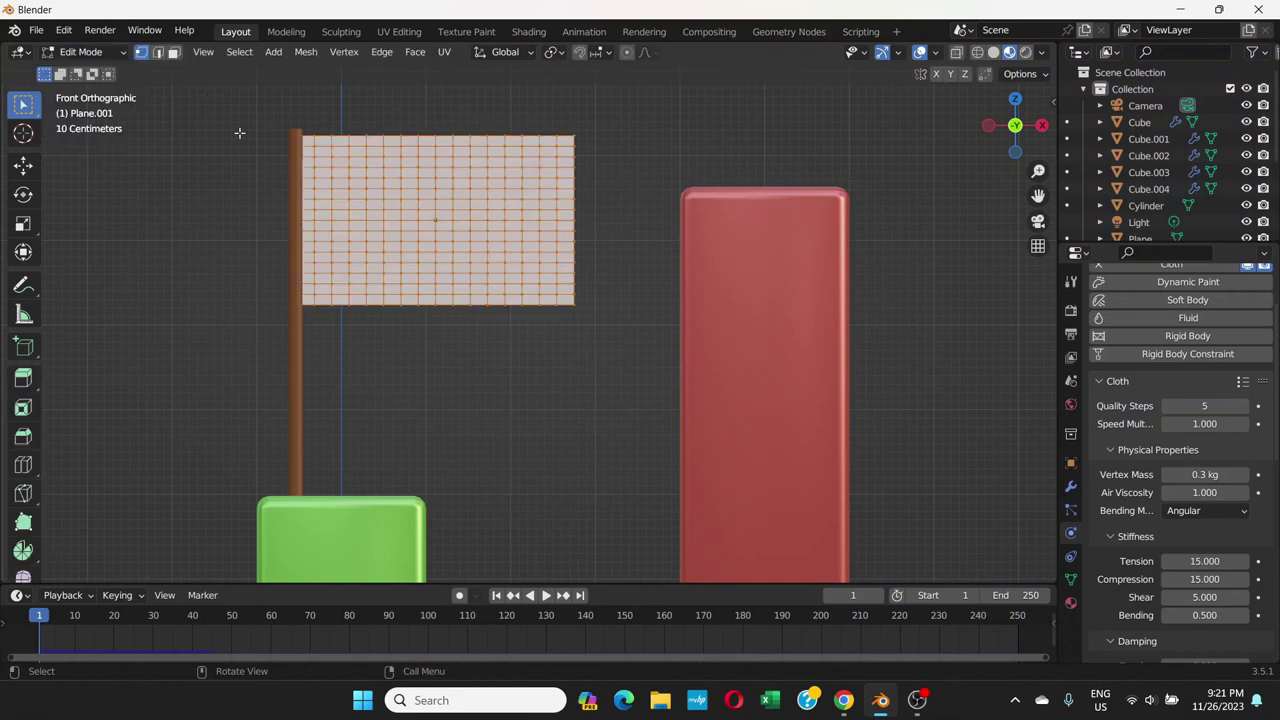
scroll(291, 157, up, 2)
scroll(291, 157, down, 1)
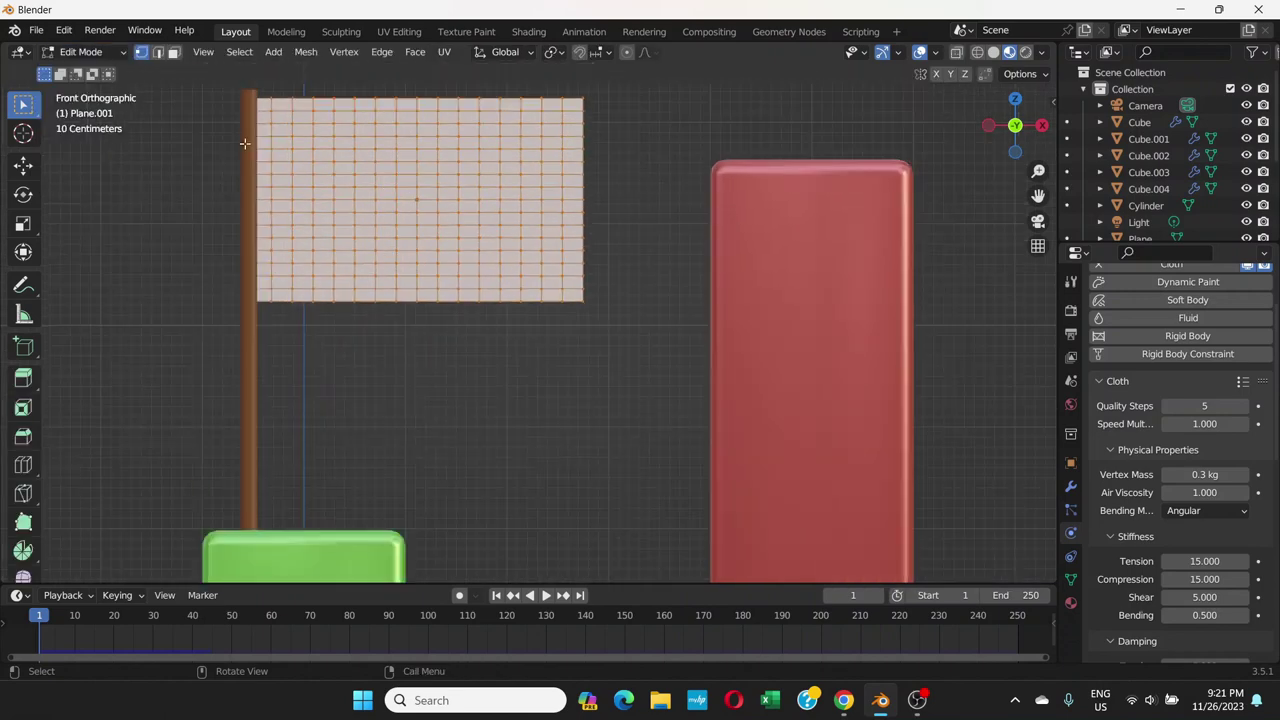
scroll(240, 140, down, 1)
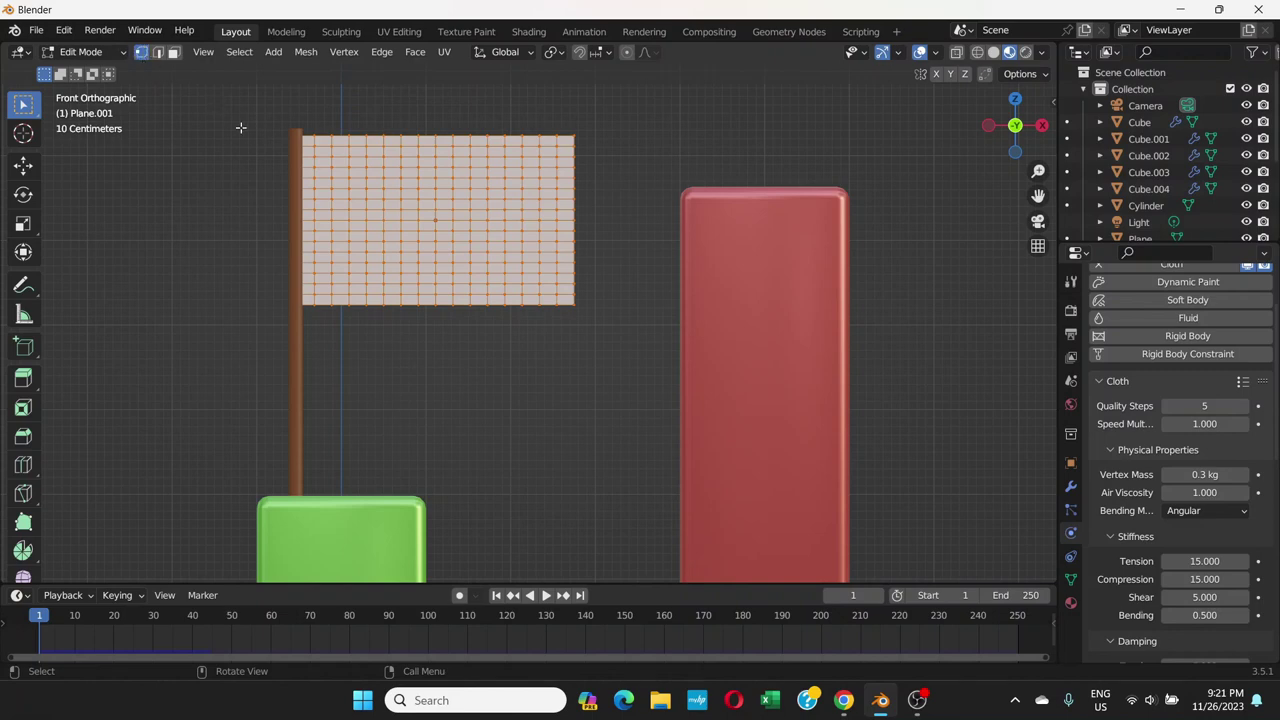
drag(253, 105, 284, 332)
click(120, 57)
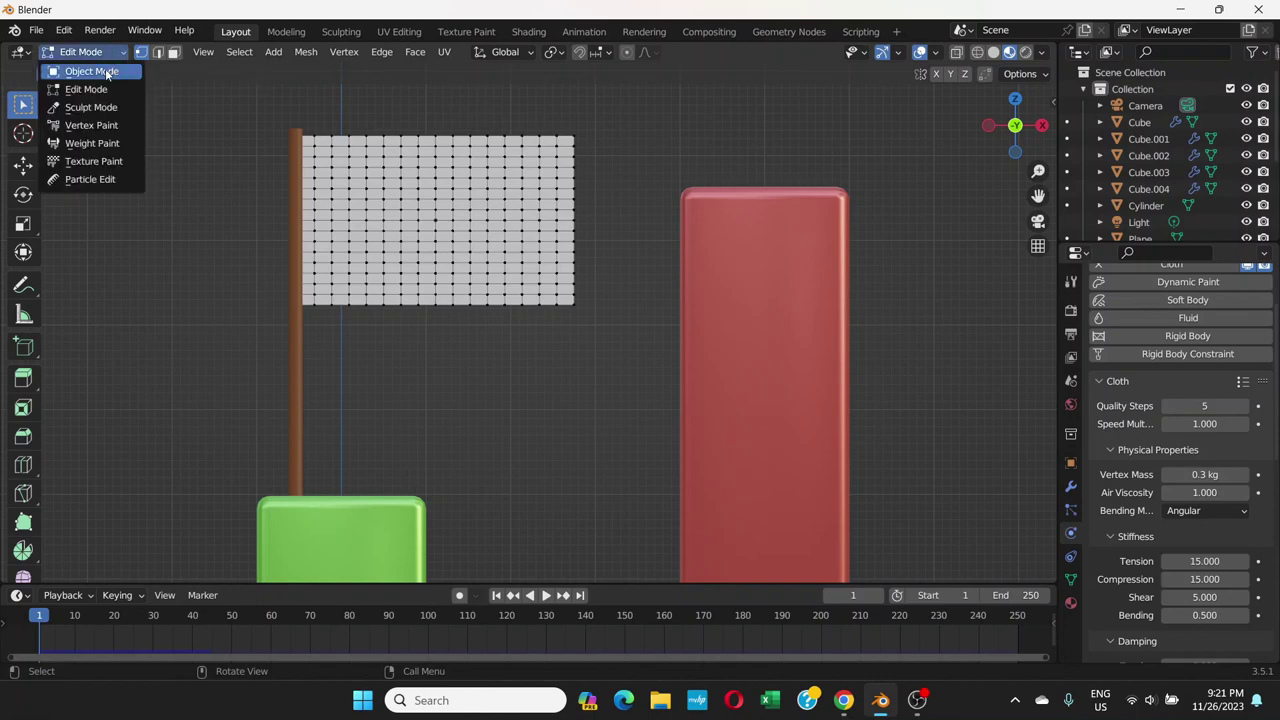
click(105, 69)
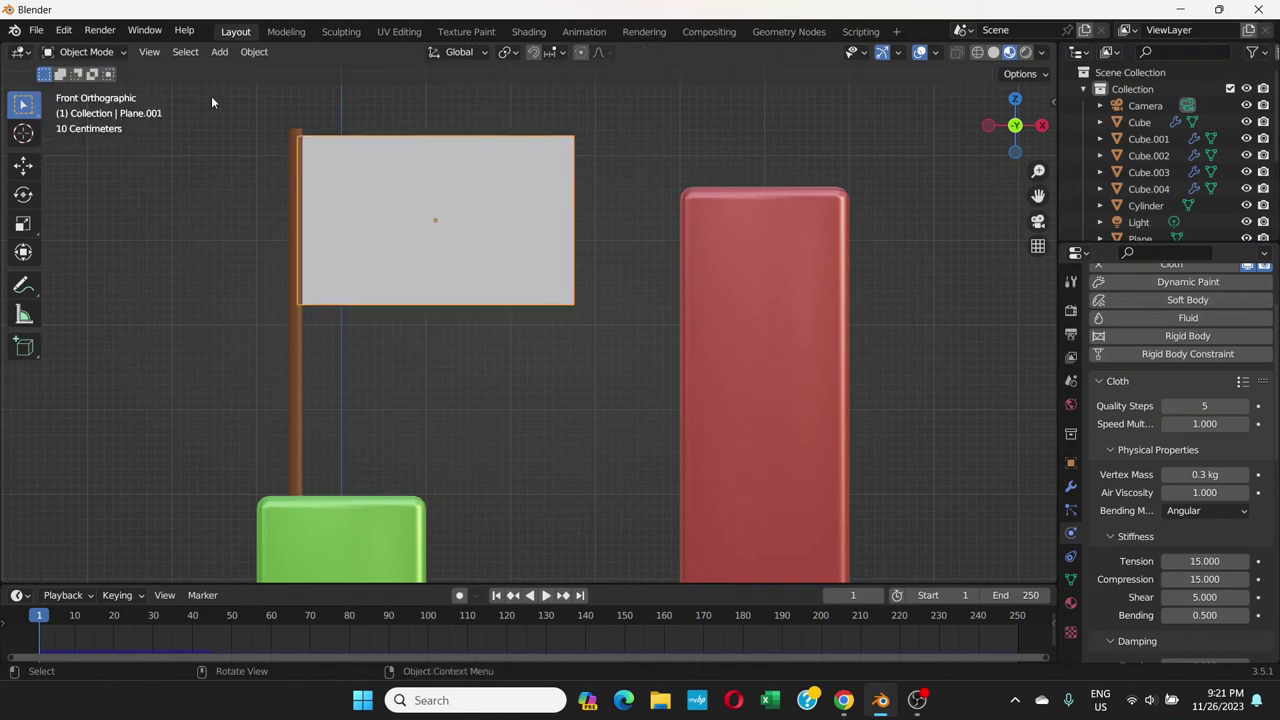
- Hide the Cylinder pole with H and reselect the flag plane
click(295, 137)
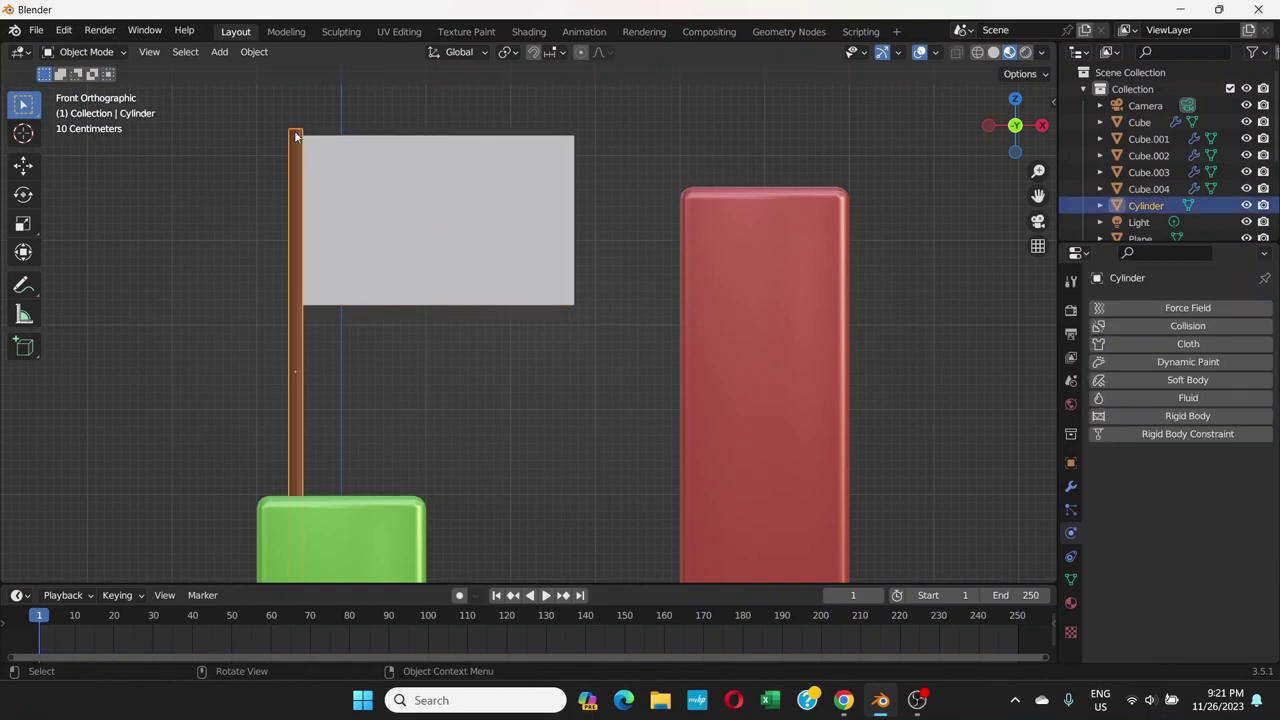
key(h)
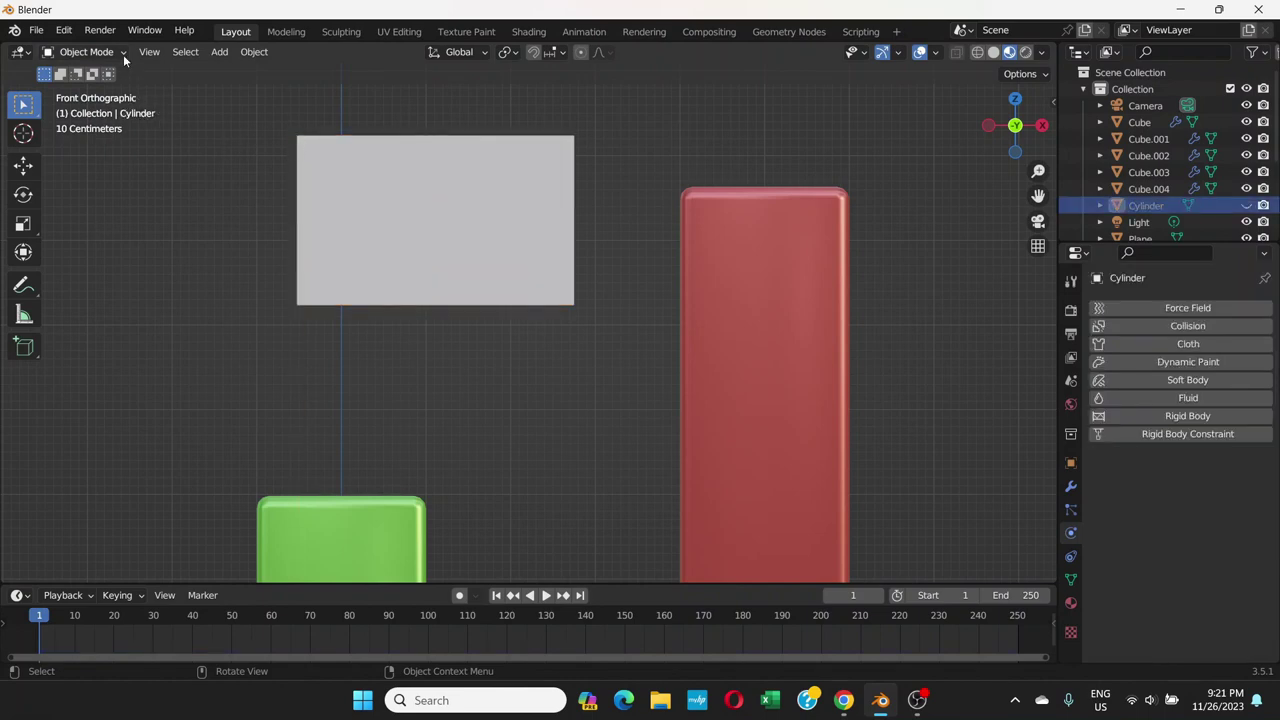
click(377, 143)
- Enter Edit Mode and zoom in with the flag plane's vertex grid centred
click(112, 54)
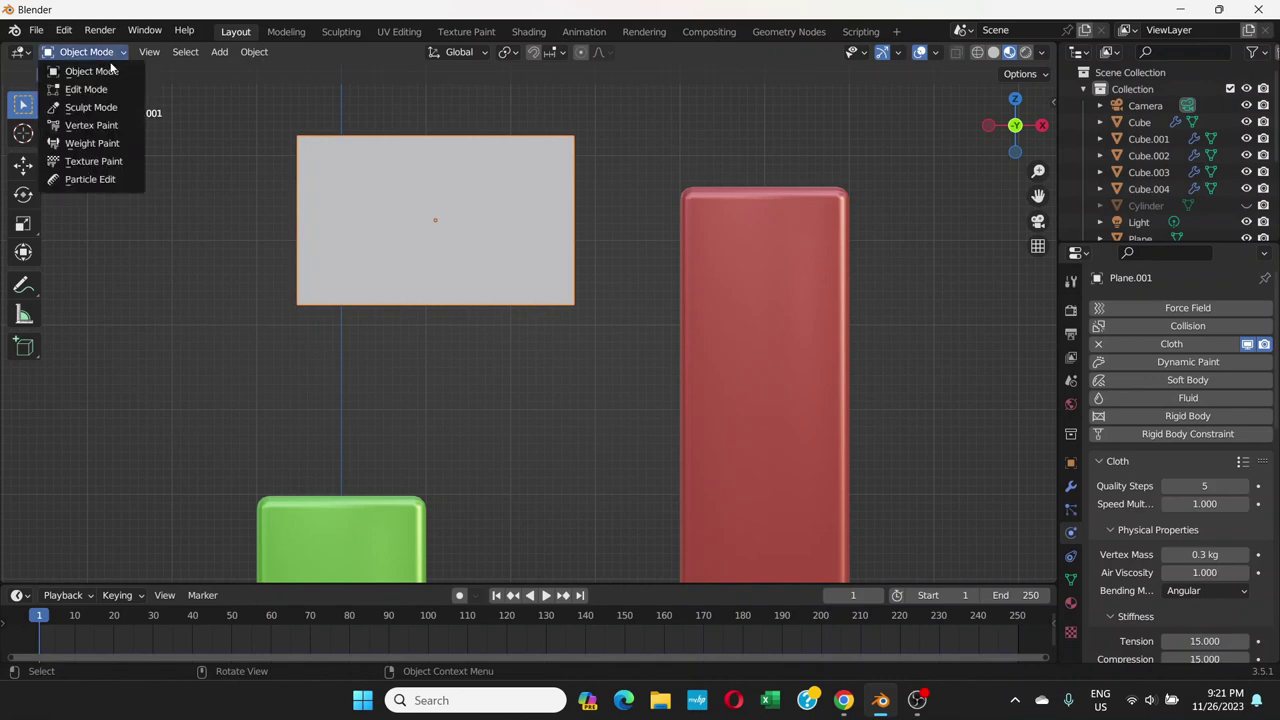
click(86, 89)
scroll(300, 165, up, 2)
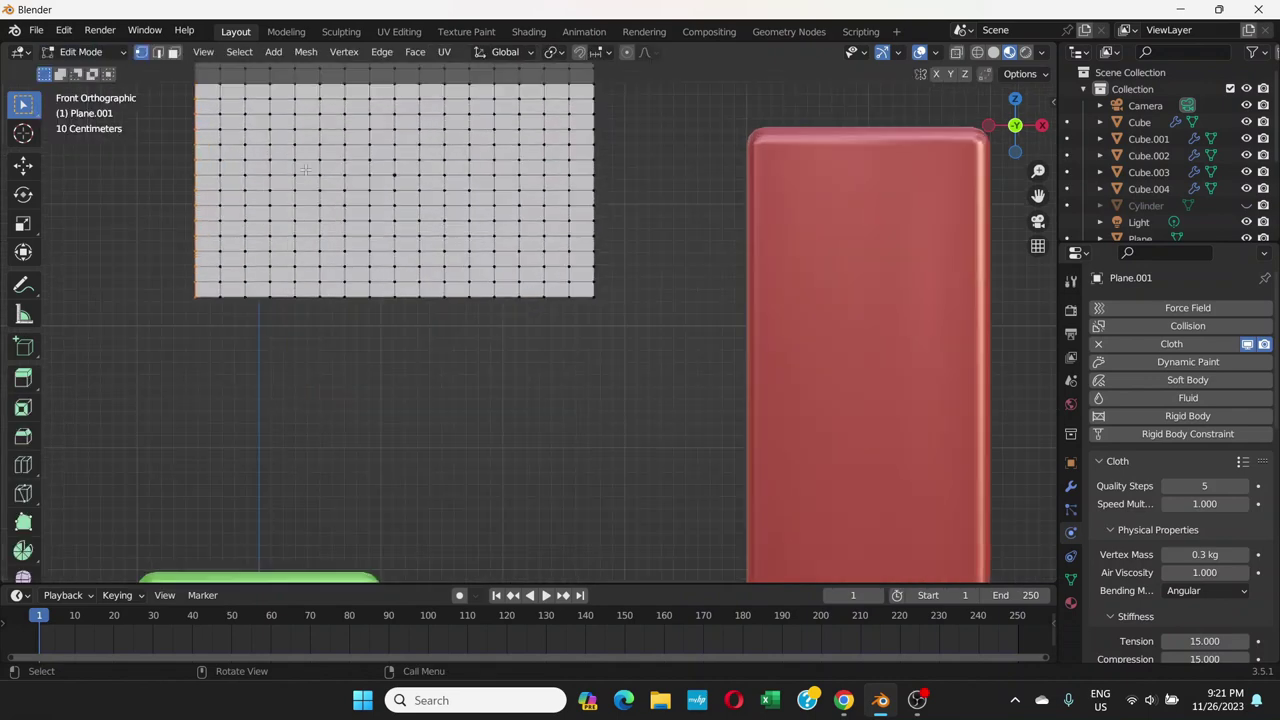
scroll(305, 170, down, 2)
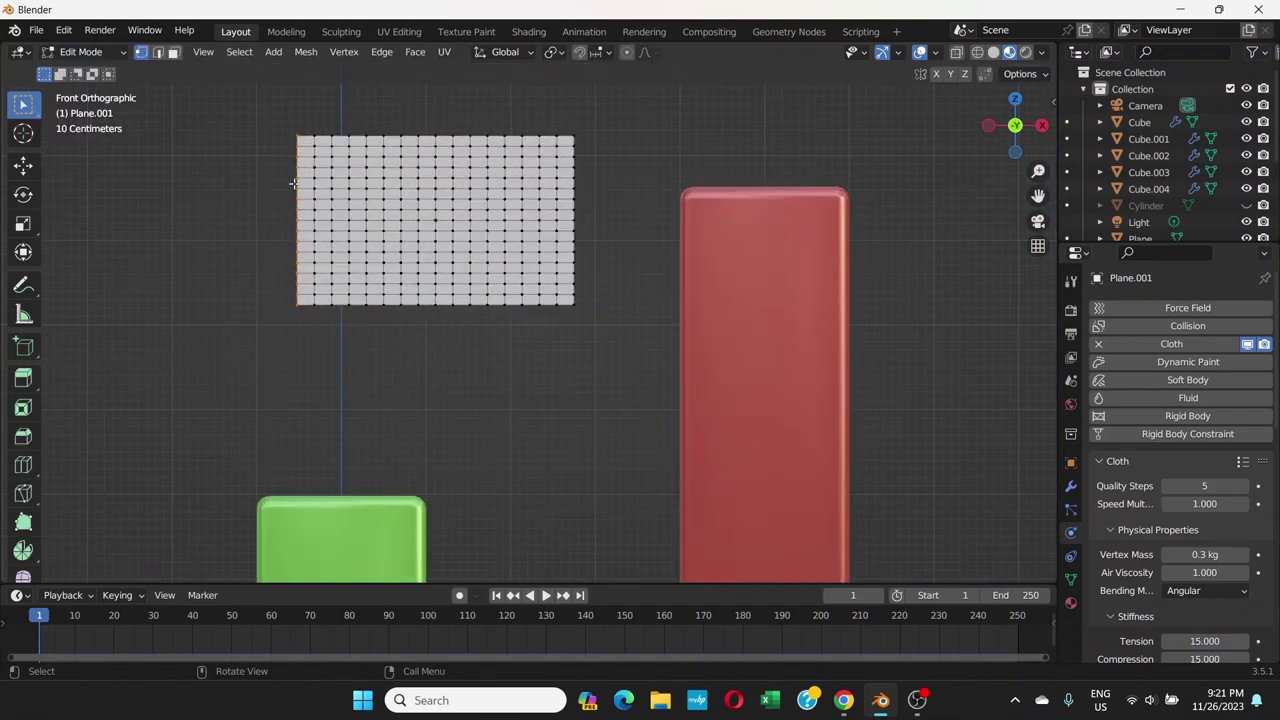
scroll(293, 183, up, 1)
shift+middle_drag(222, 165, 329, 240)
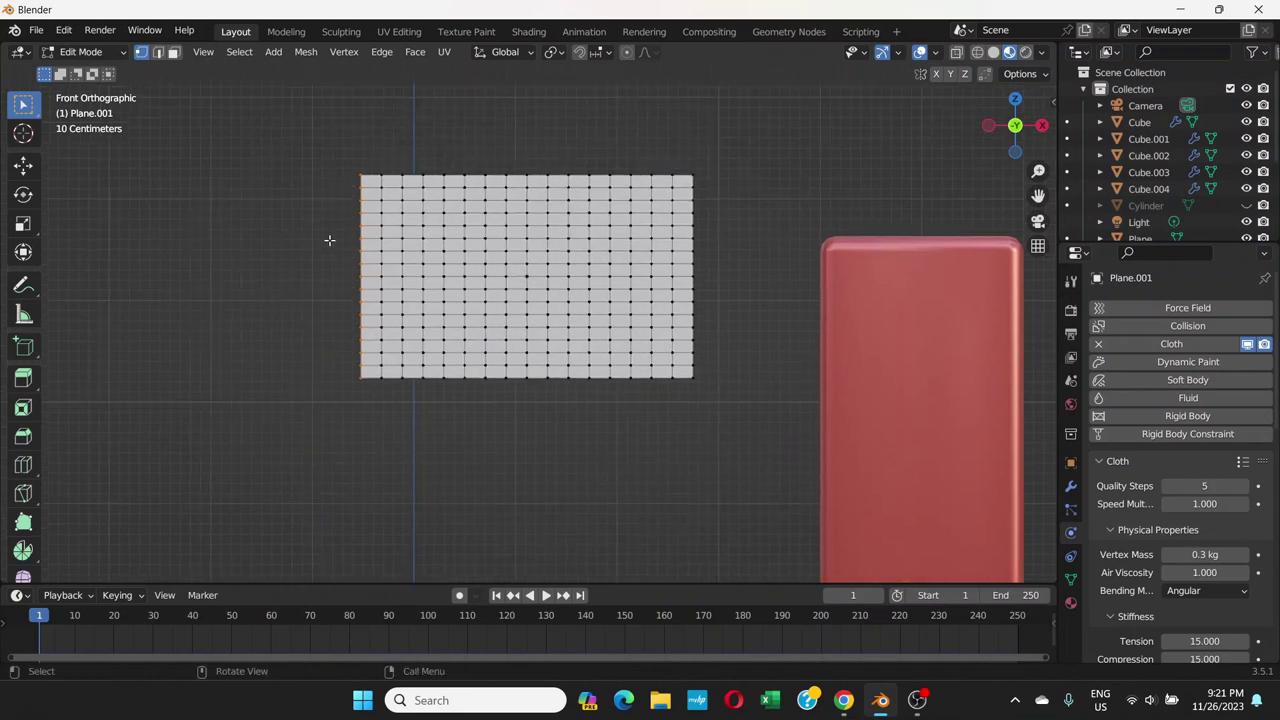
scroll(335, 232, up, 1)
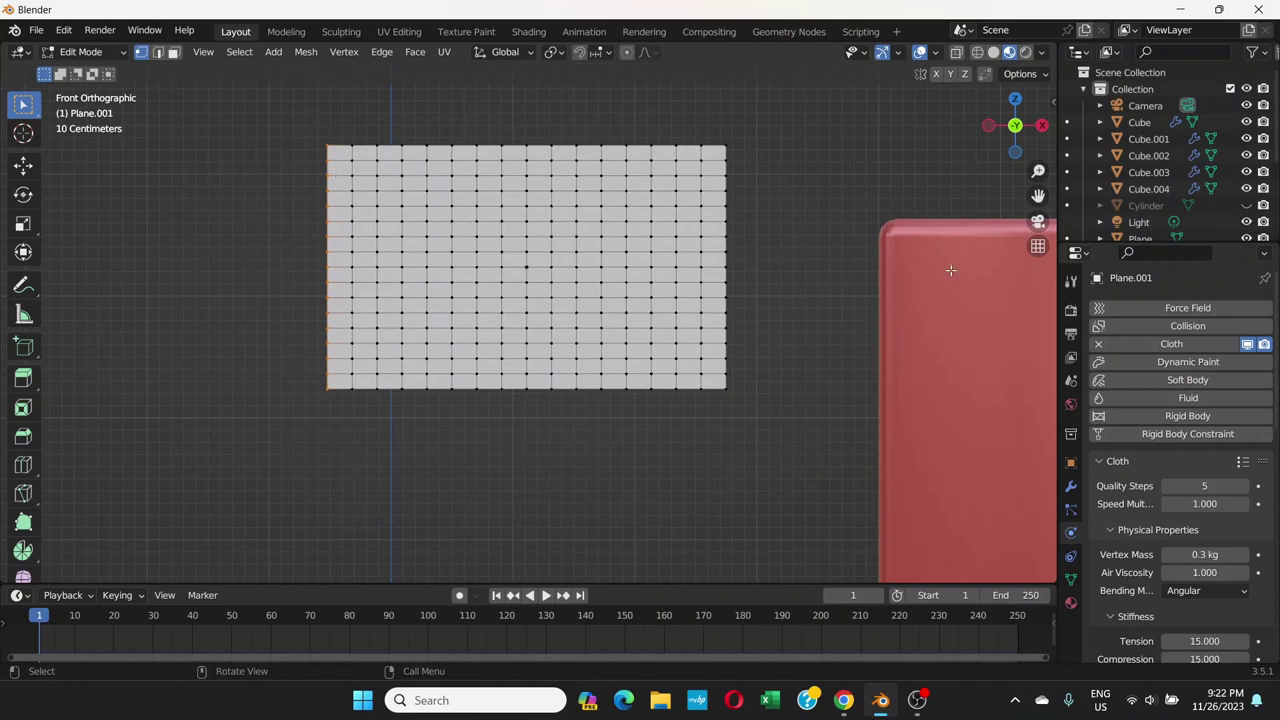
- Add vertex group 'pinned vertices', assign the selected edge vertices, and switch to Object Mode
click(1071, 580)
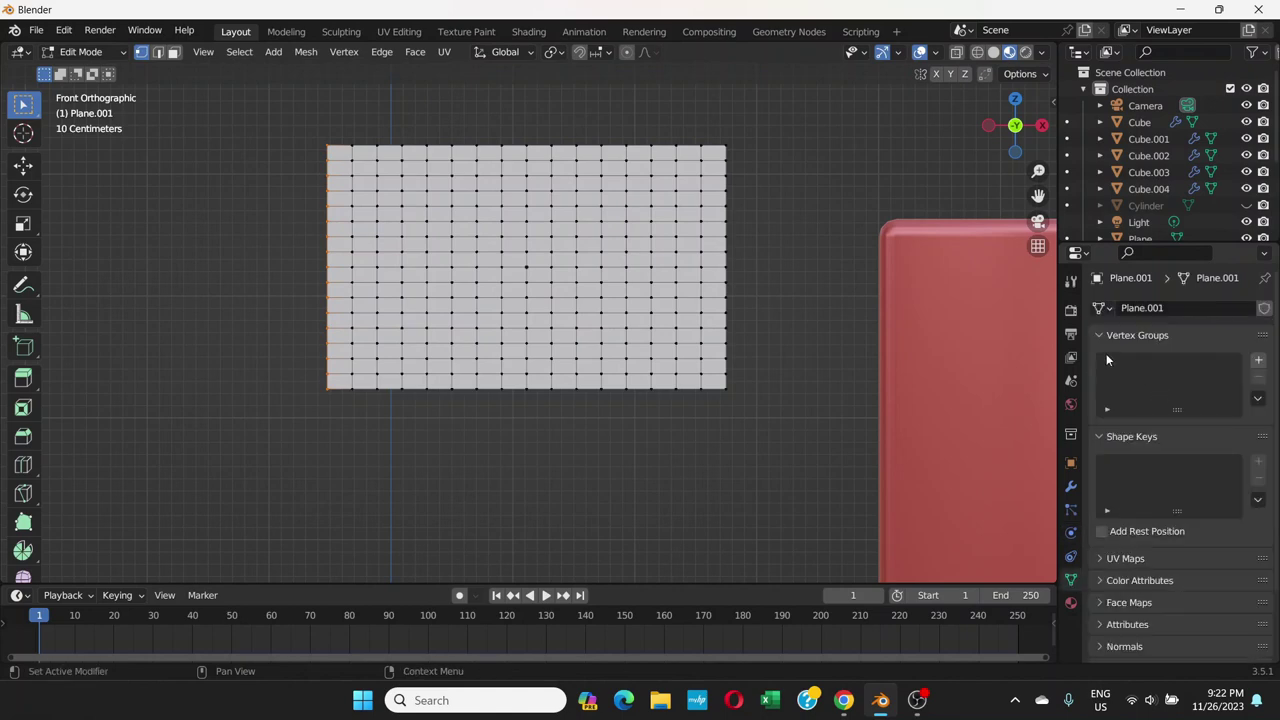
click(1259, 362)
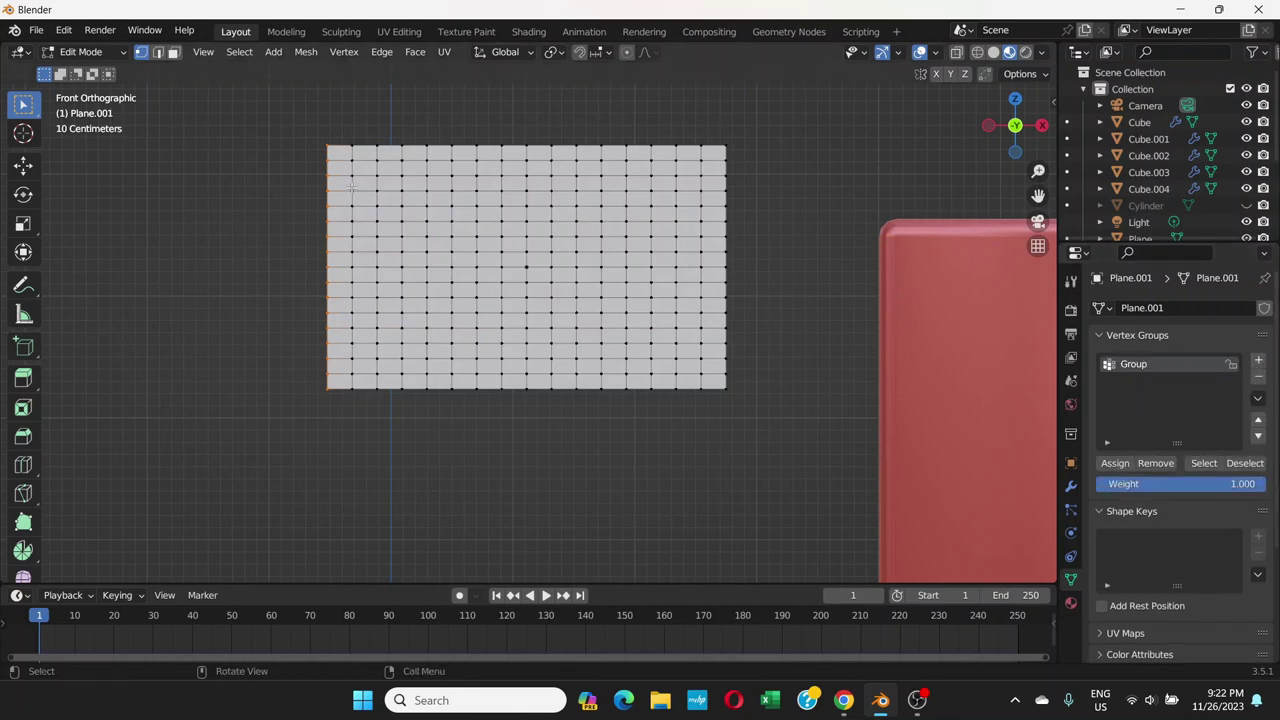
double_click(1135, 366)
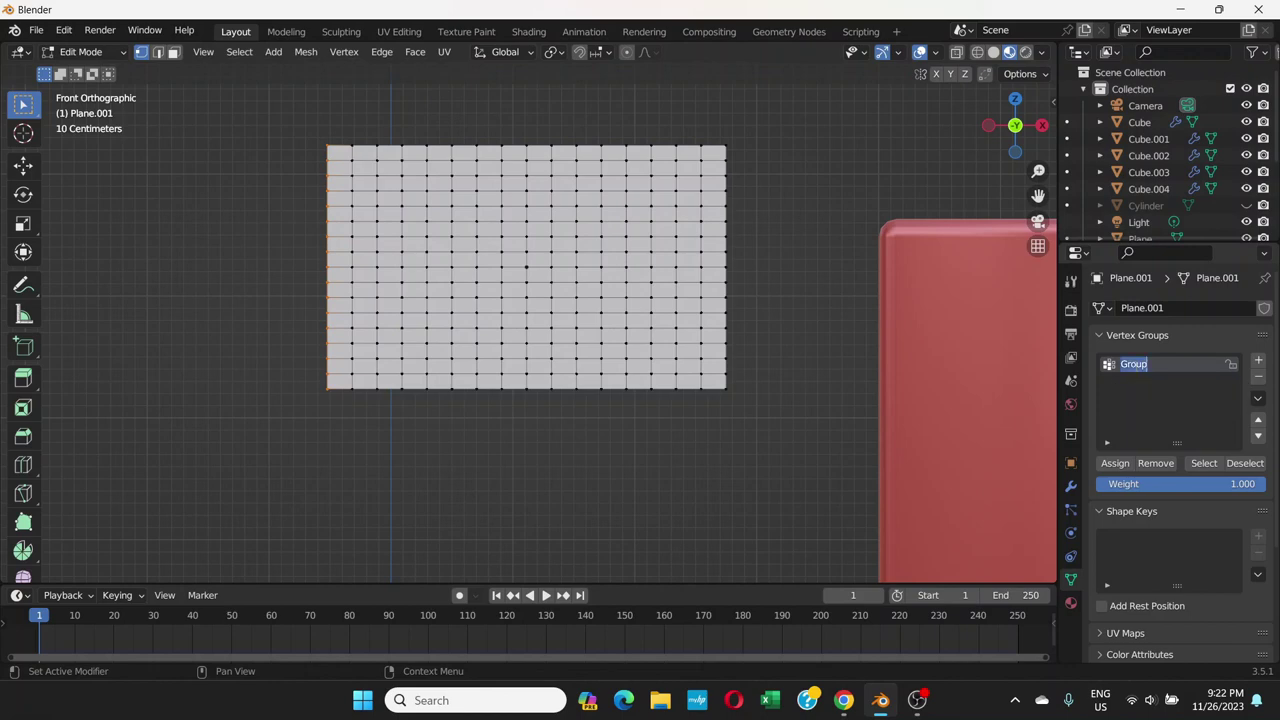
text(pinned vertices)
key(Return)
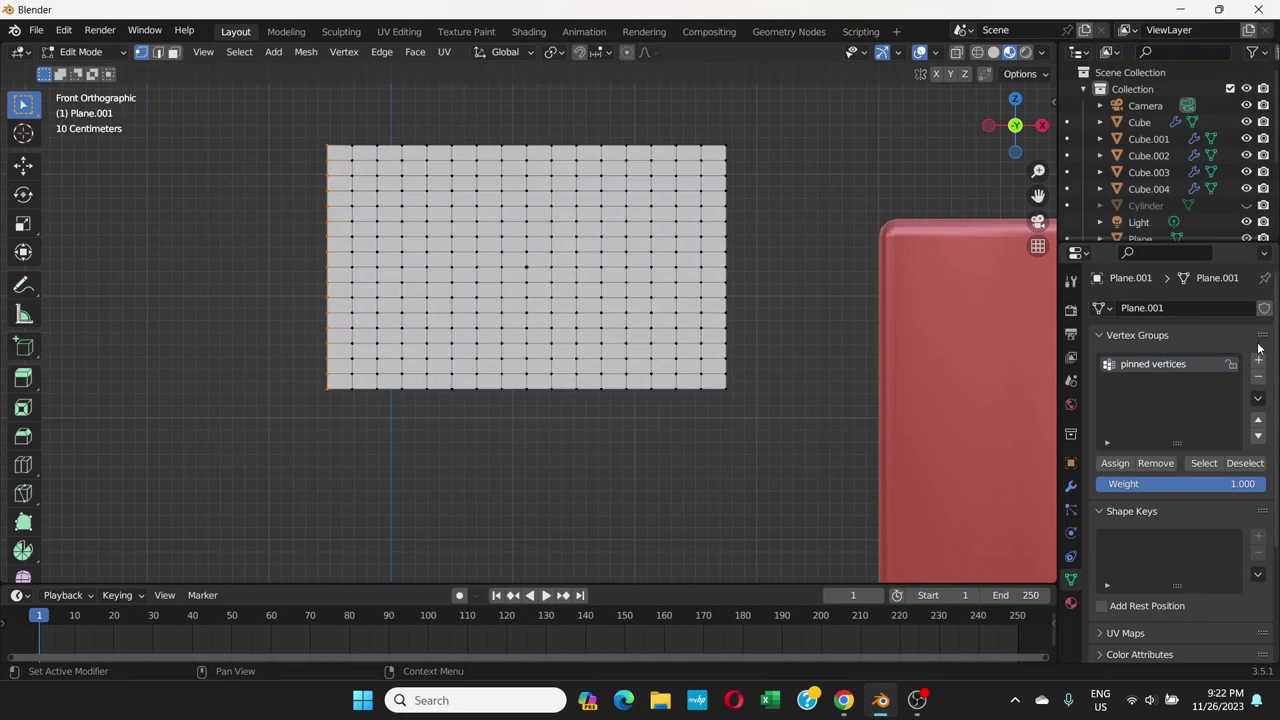
click(1115, 464)
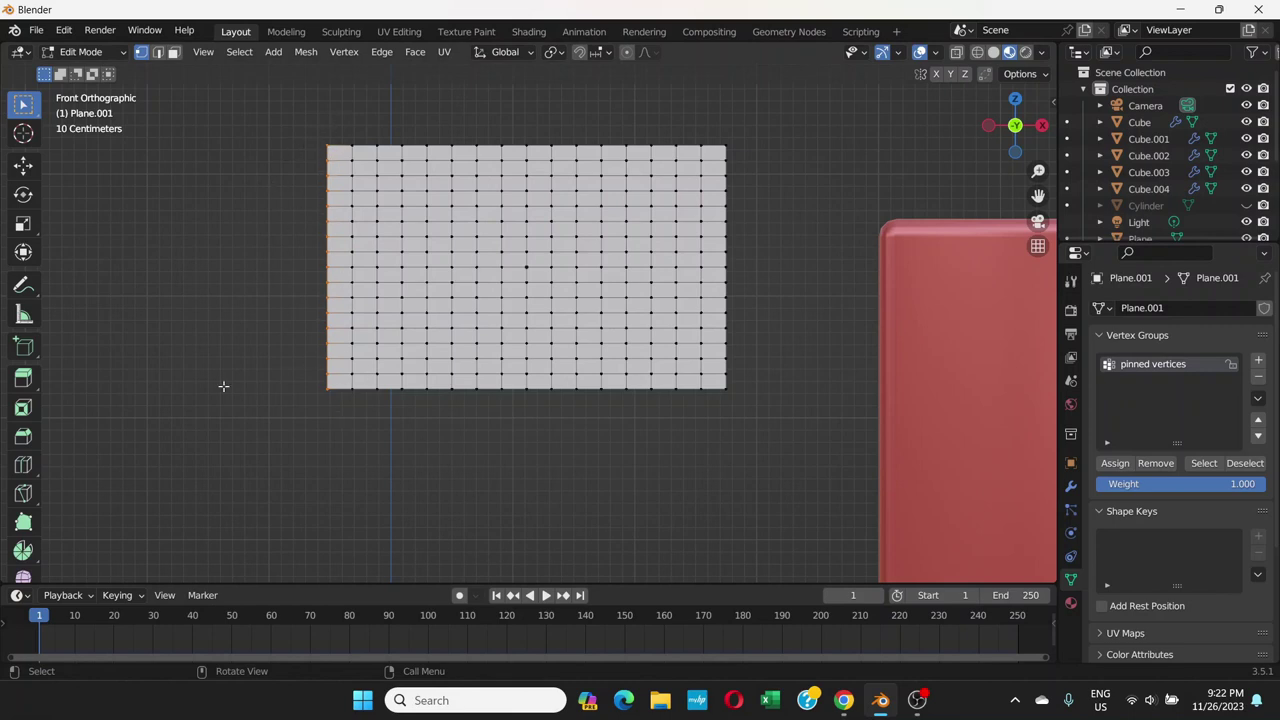
click(101, 55)
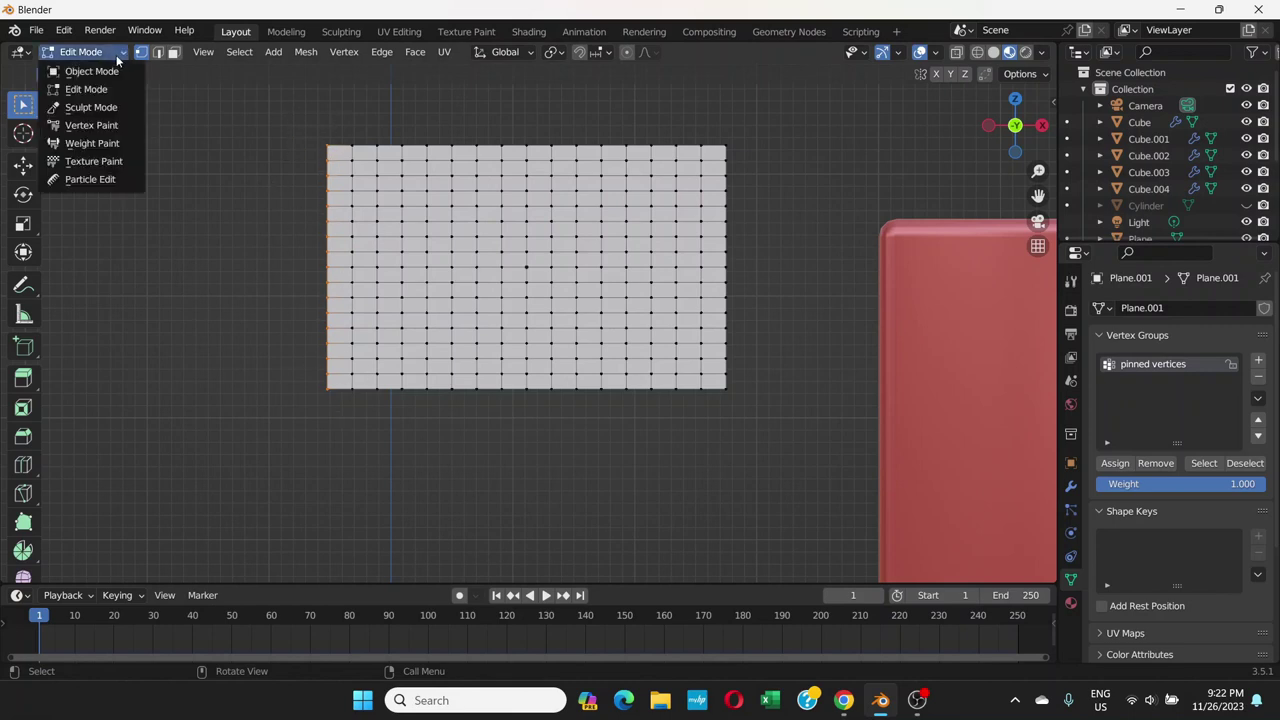
click(102, 73)
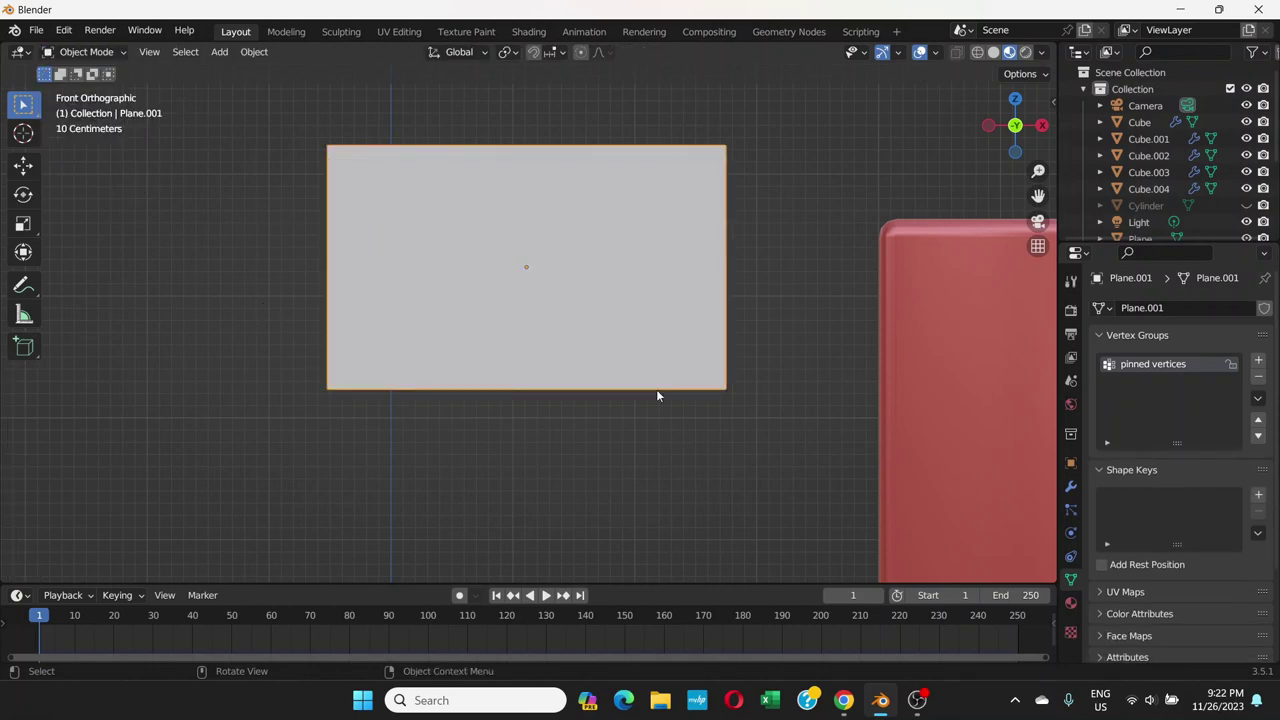
- Select the flag plane and unhide the pole with Alt+H
scroll(657, 396, down, 2)
scroll(505, 354, down, 1)
scroll(489, 333, up, 1)
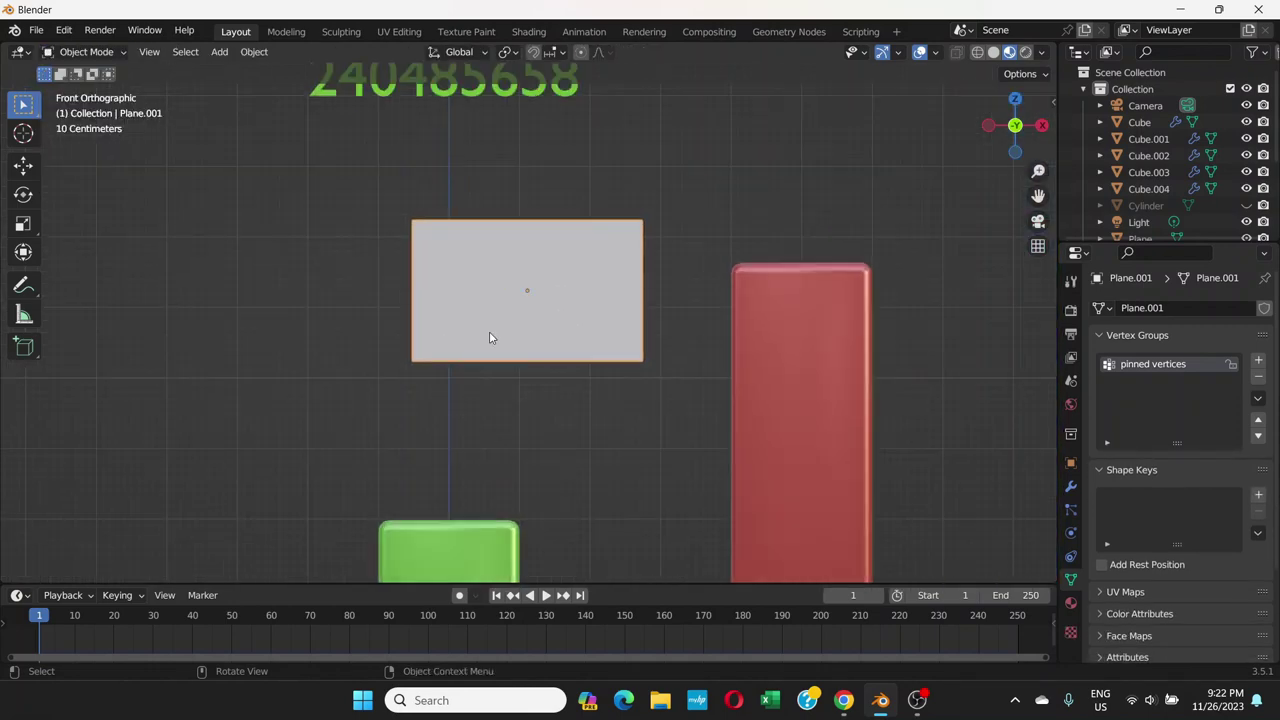
scroll(489, 333, down, 1)
click(489, 337)
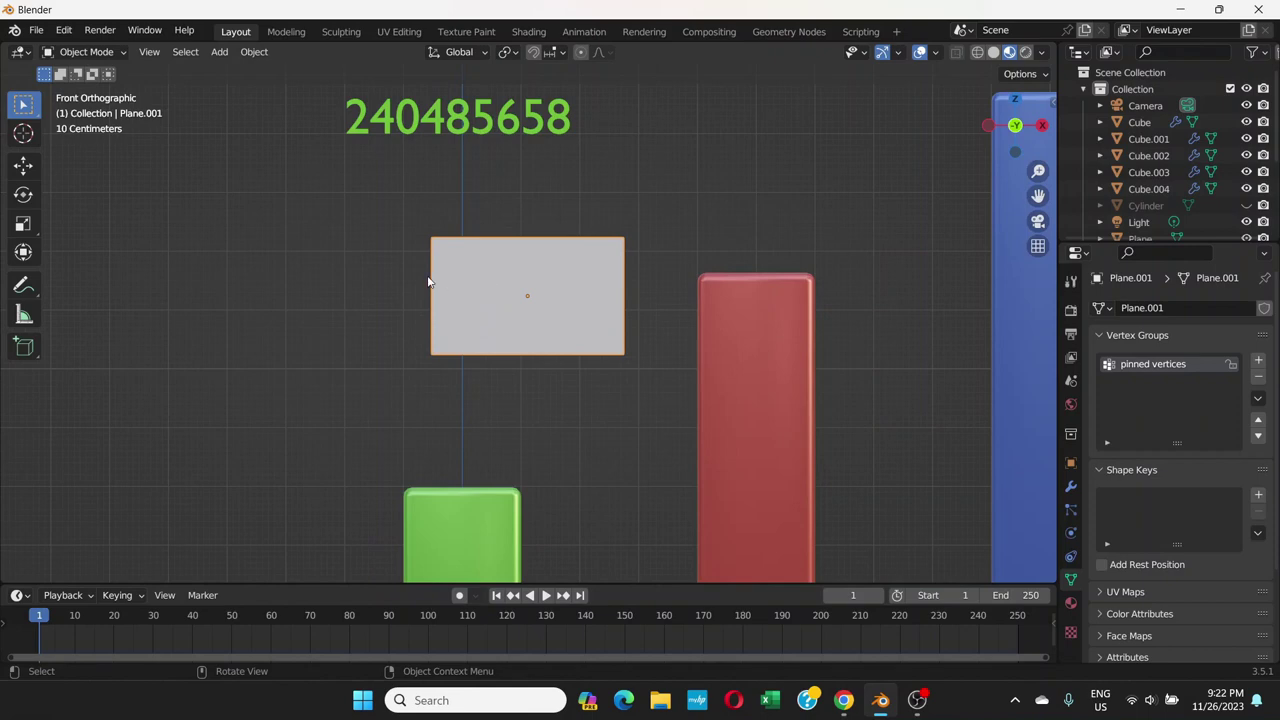
key(alt+h)
- Play the cloth simulation, rewind to frame 1, and select only the flag plane
scroll(427, 282, up, 5)
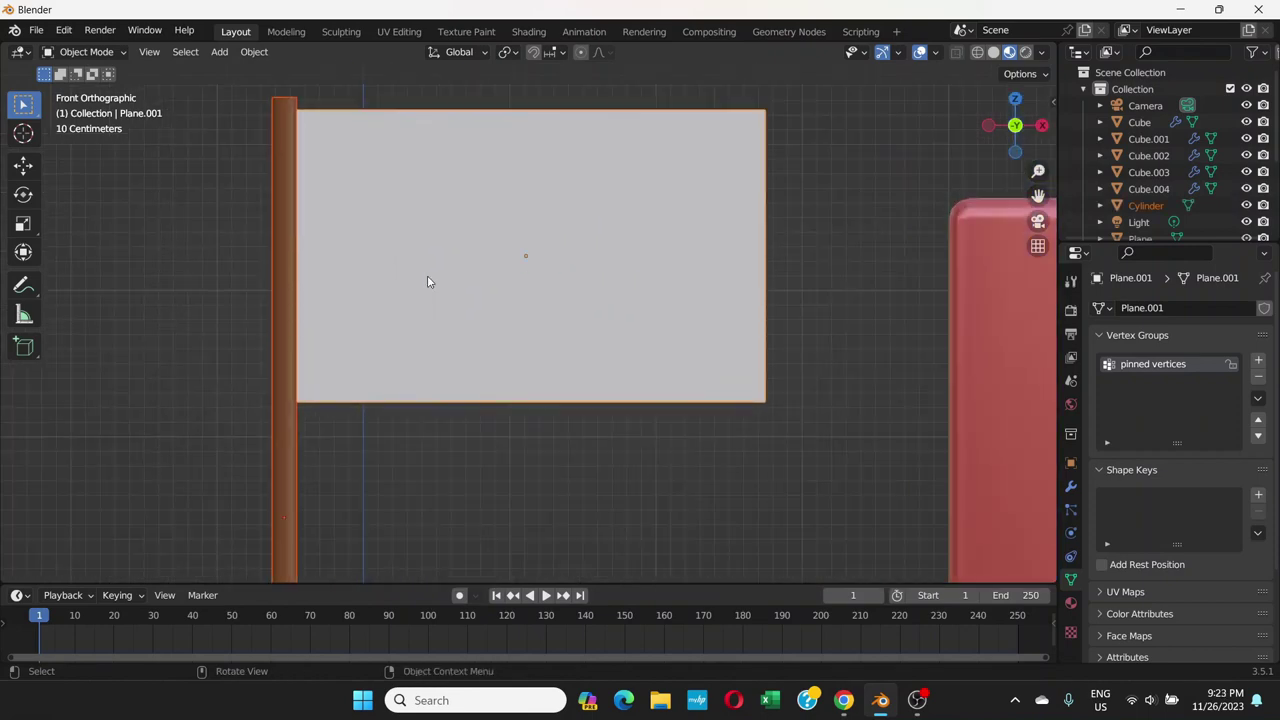
scroll(427, 282, down, 1)
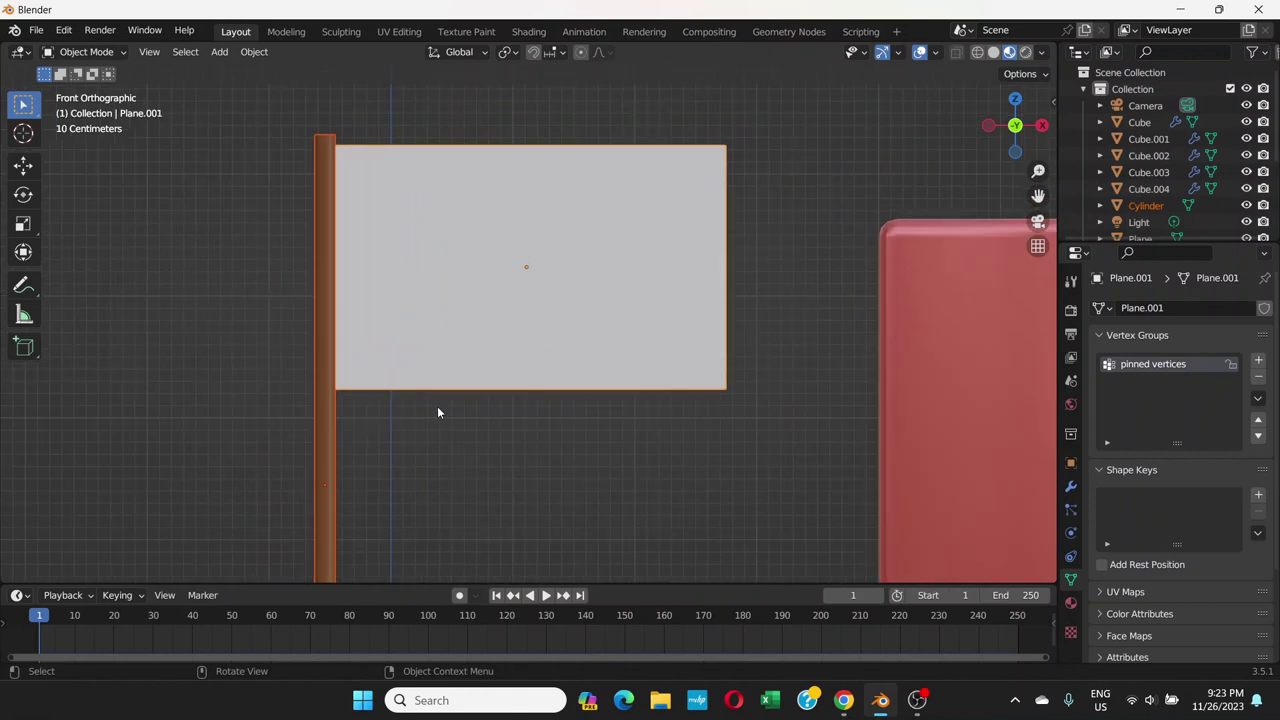
click(546, 596)
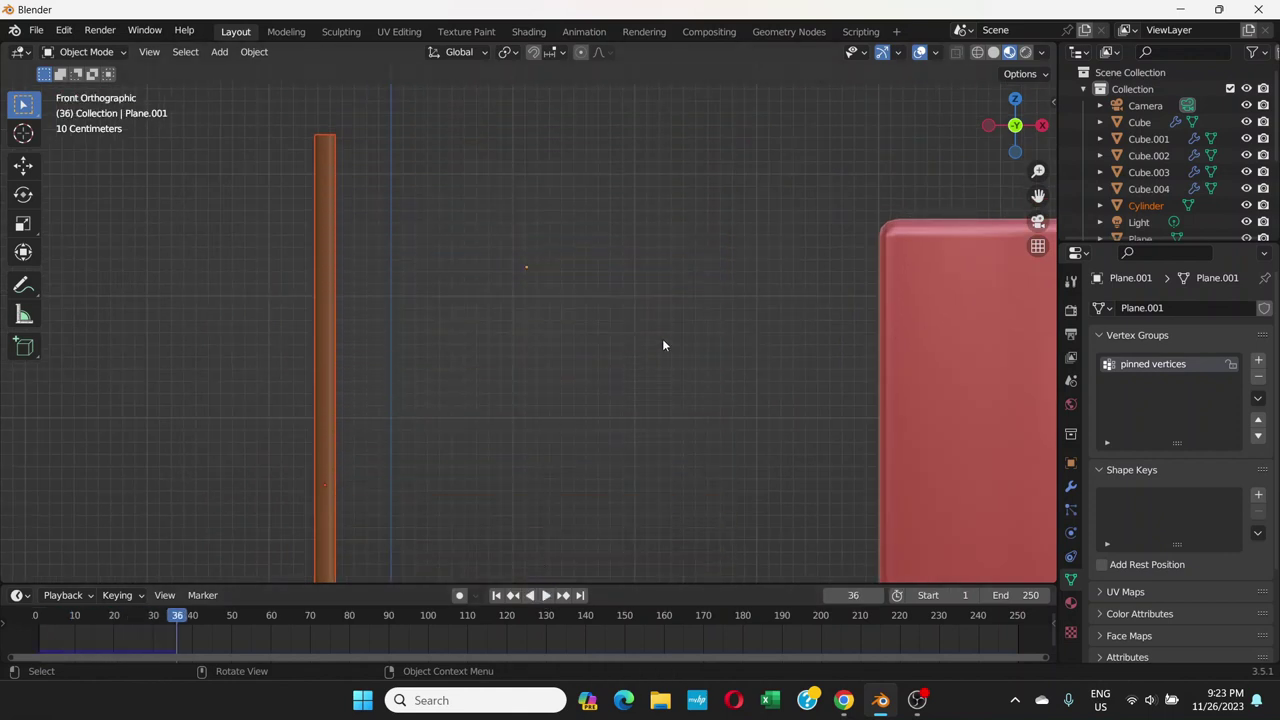
click(497, 596)
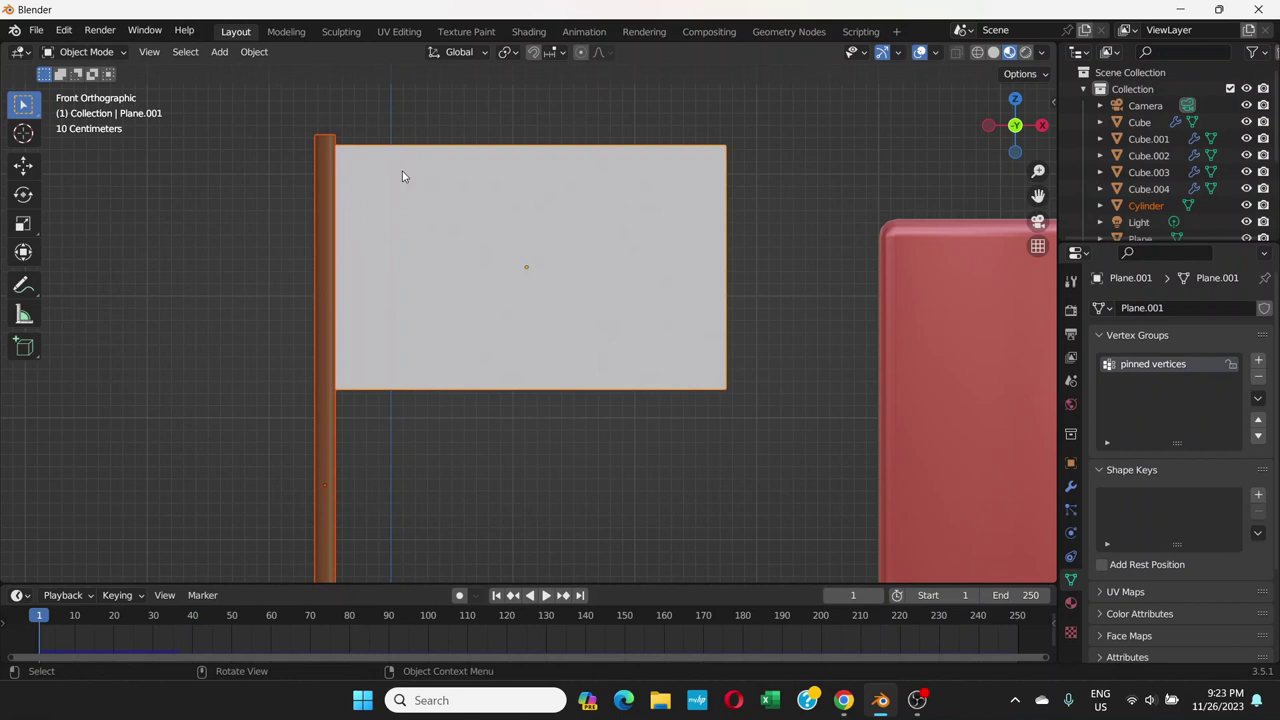
click(440, 181)
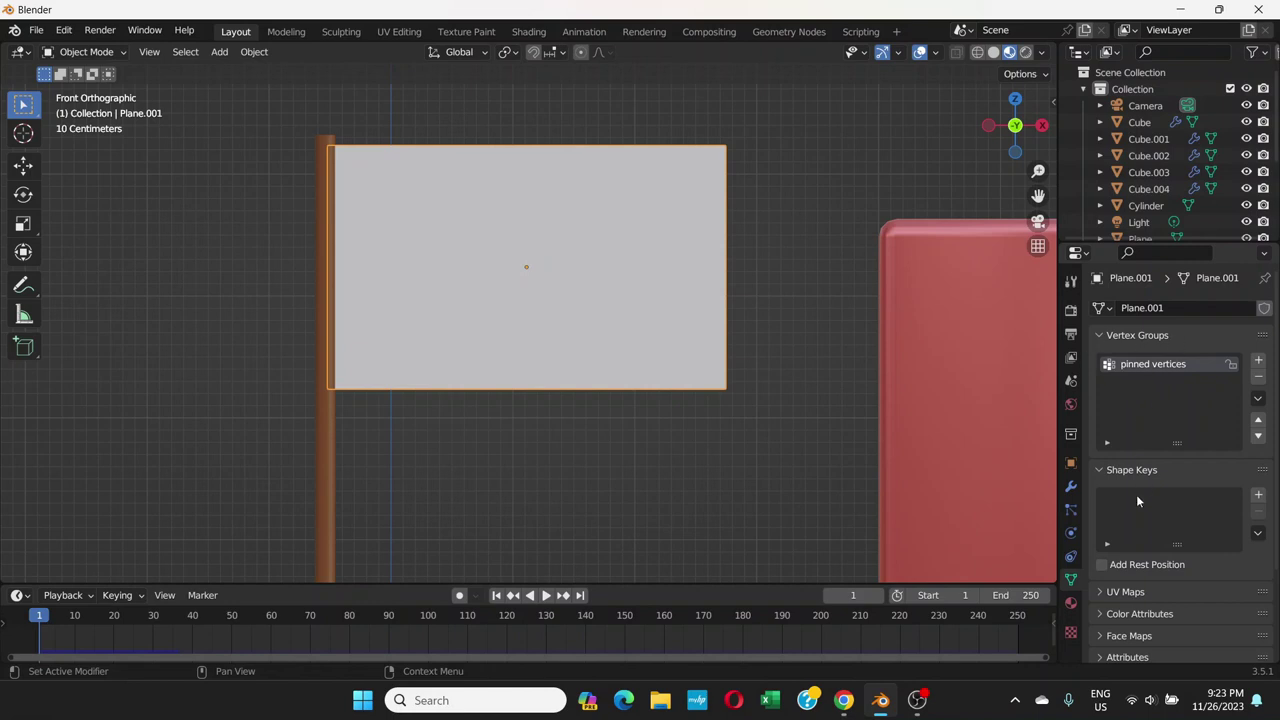
- In Cloth > Shape, set Pin Group to 'pinned vertices' and play the animation
click(1072, 537)
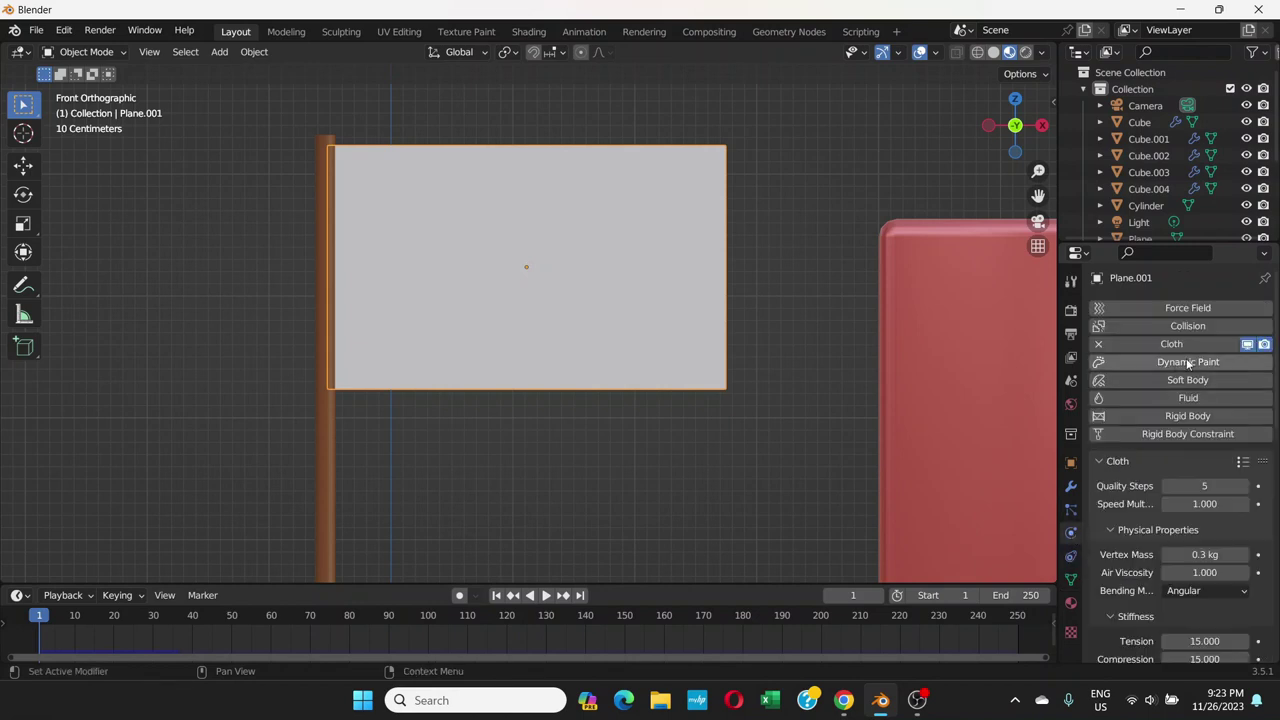
scroll(1222, 485, down, 2)
scroll(1222, 479, down, 3)
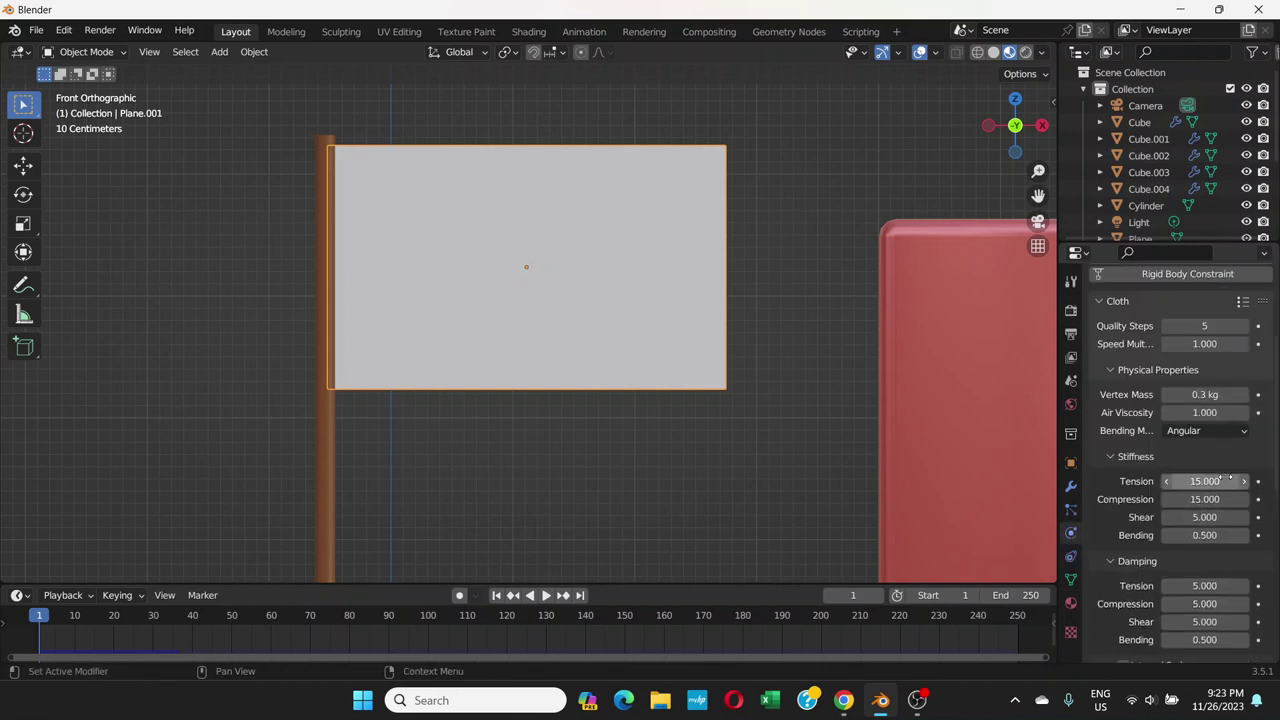
scroll(1222, 479, down, 3)
scroll(1225, 476, down, 7)
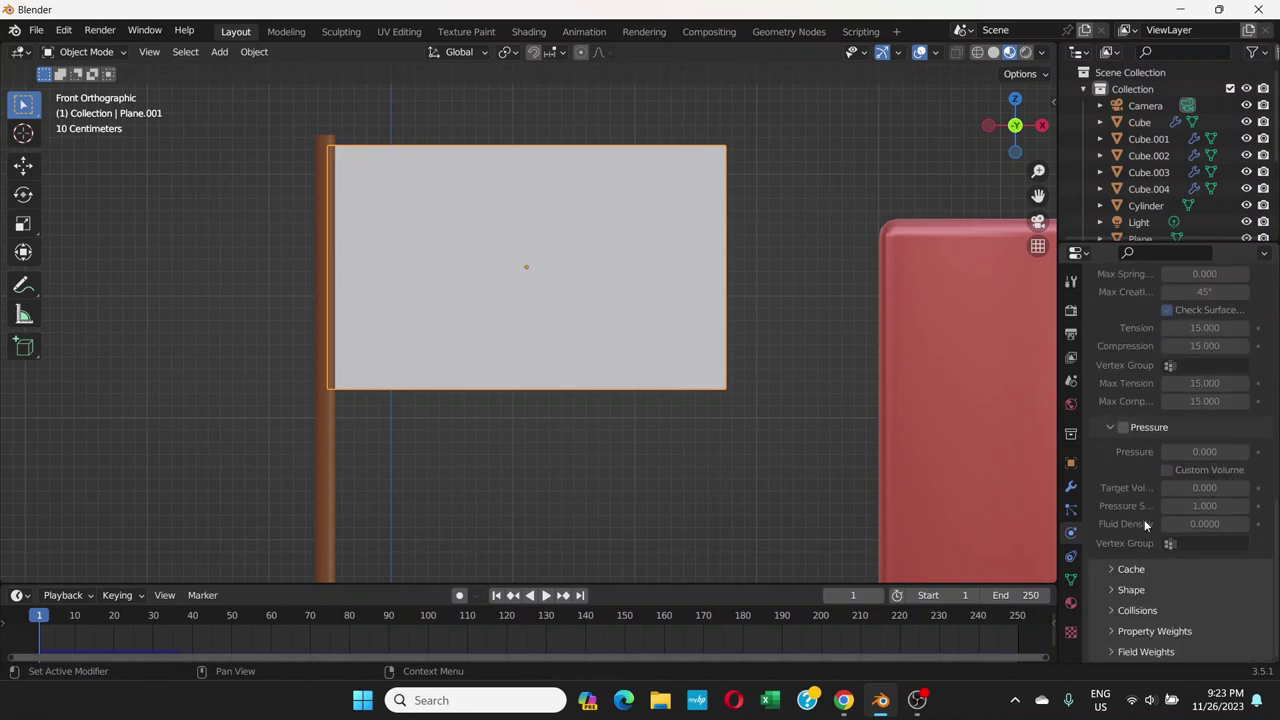
click(1124, 590)
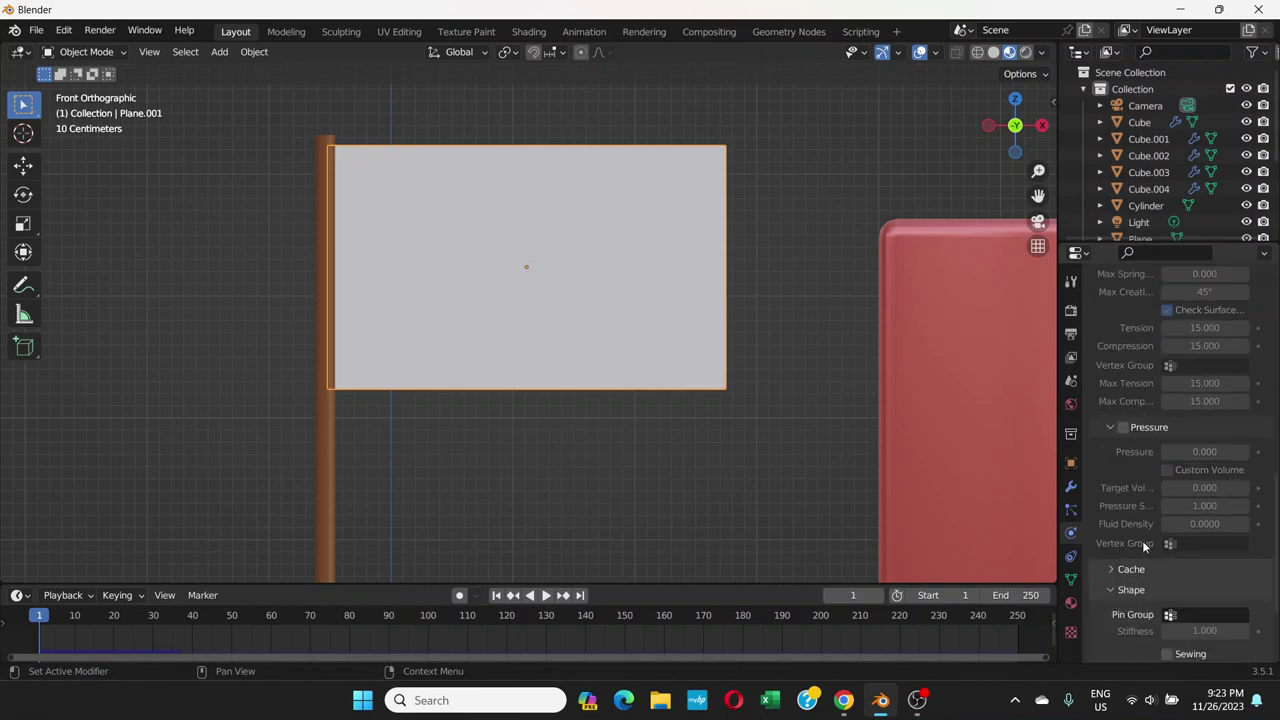
scroll(1144, 543, down, 3)
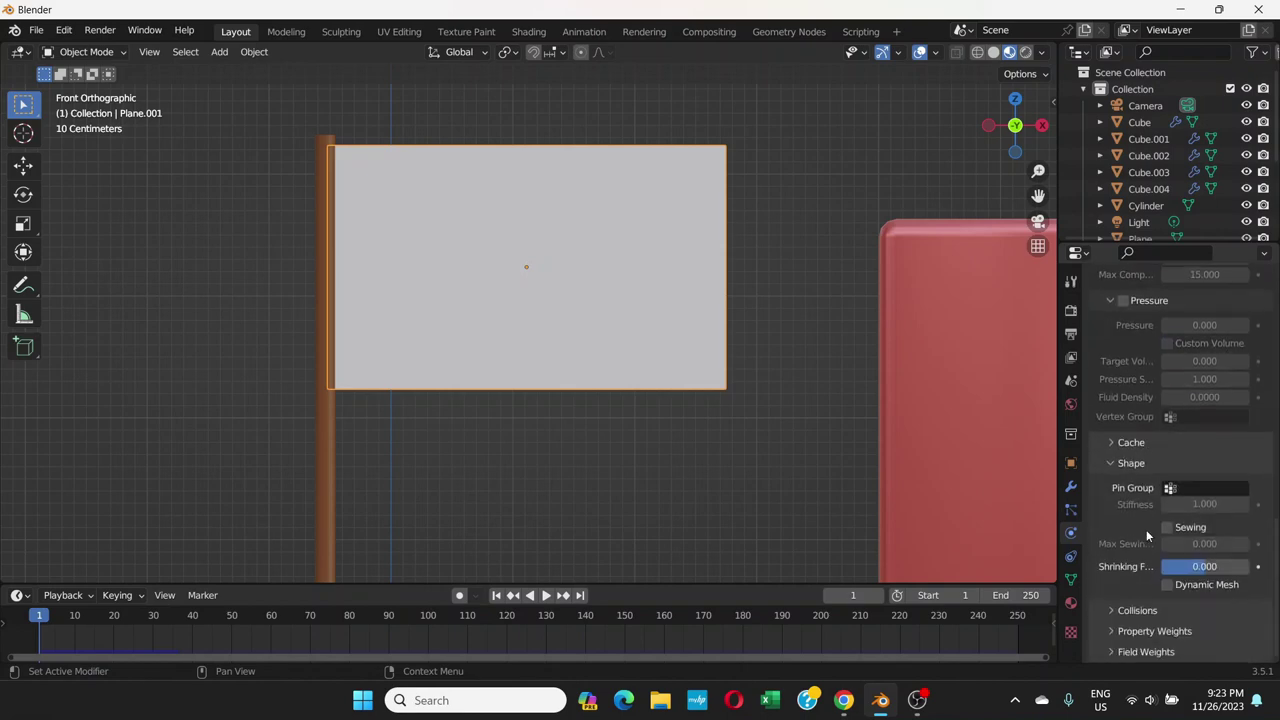
click(1180, 488)
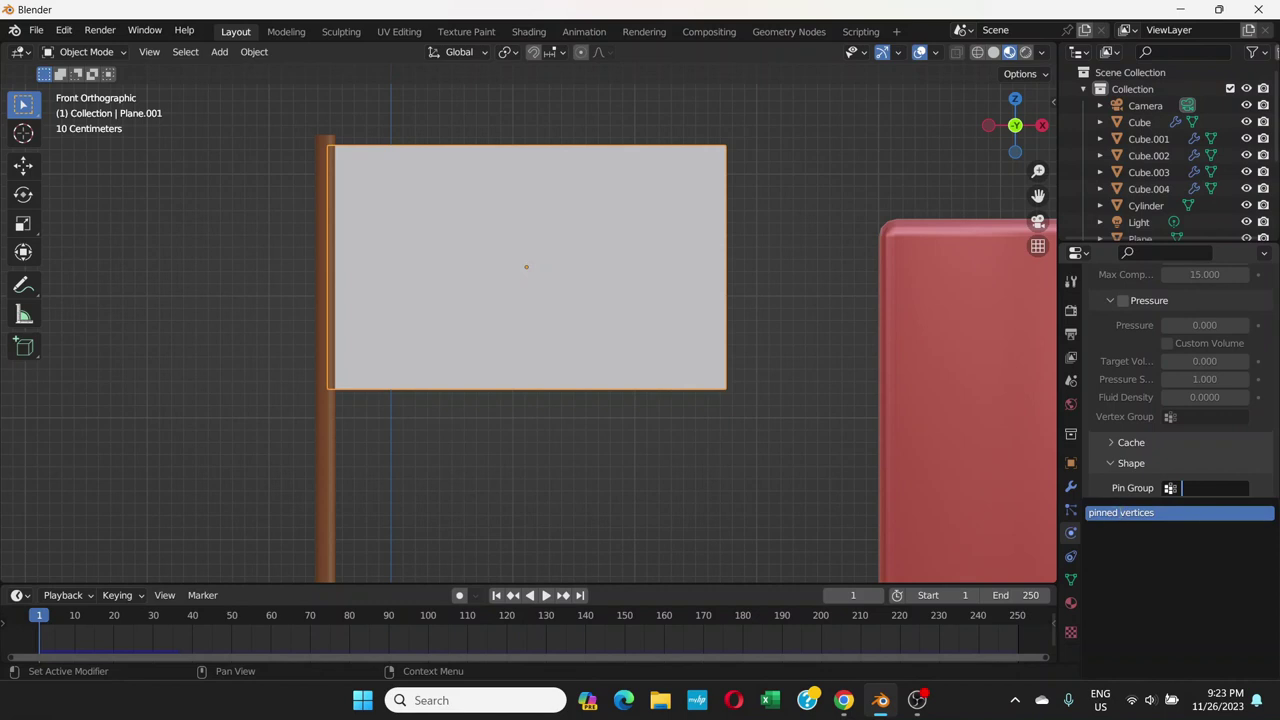
click(1118, 511)
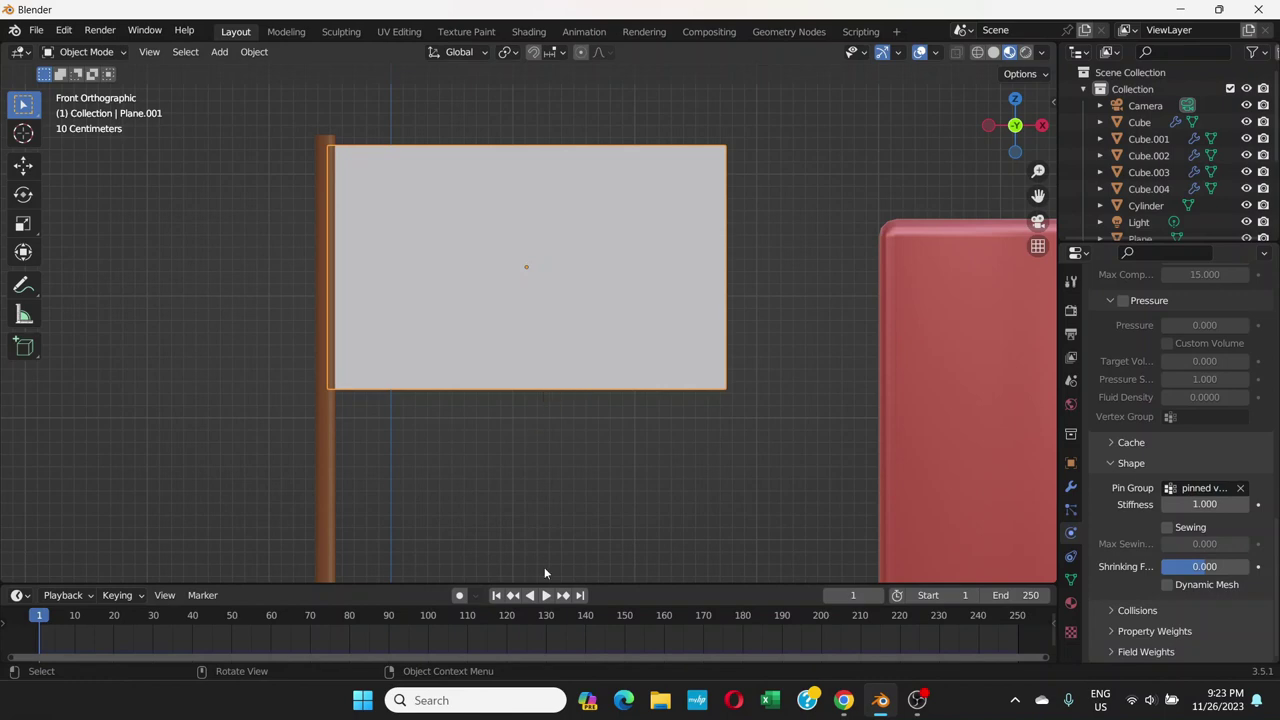
click(545, 595)
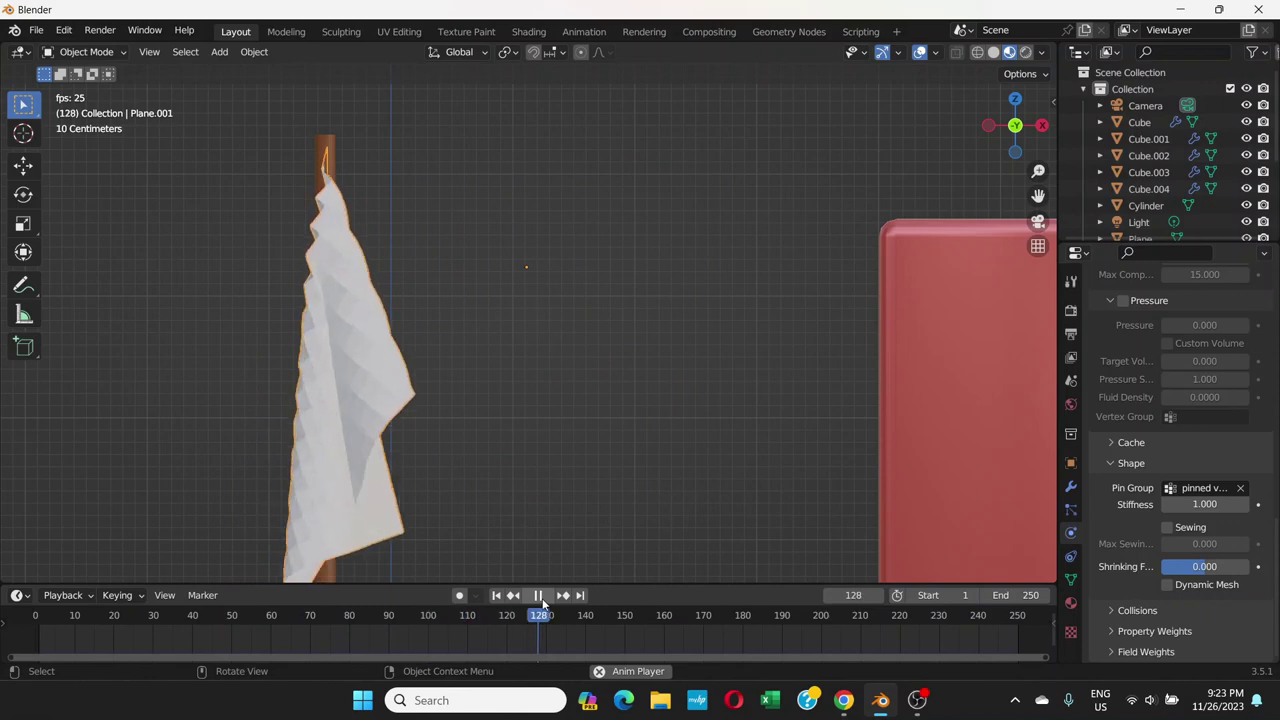
- Stop and rewind to frame 1, then apply Shade Smooth to the flag
click(539, 596)
click(496, 596)
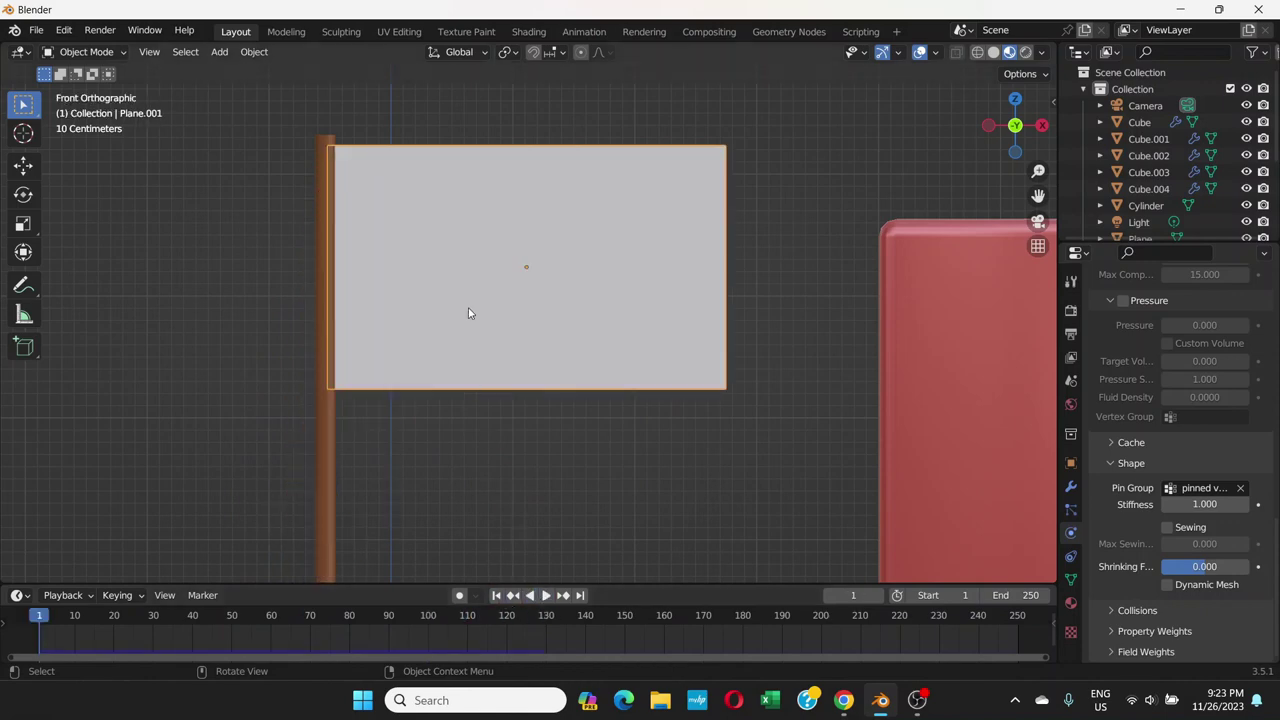
right_click(483, 210)
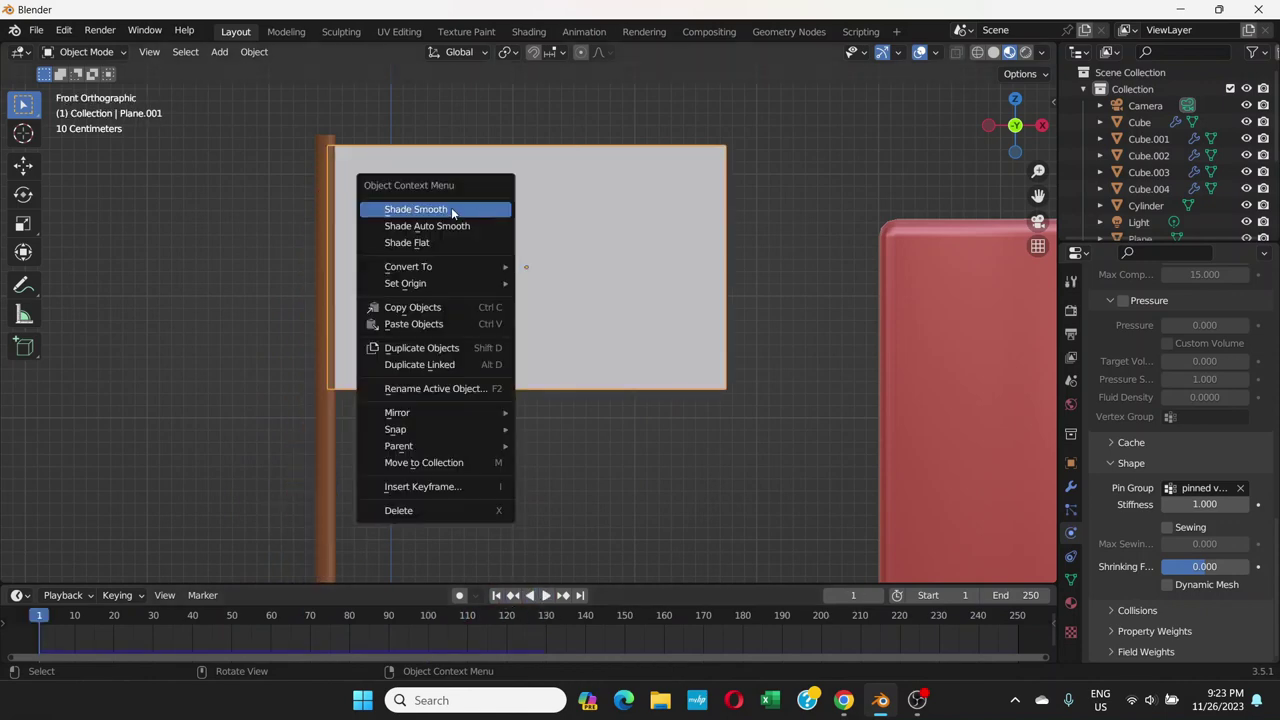
click(451, 209)
- Play the animation, pause, and replay from about frame 40 to watch the flag
click(545, 596)
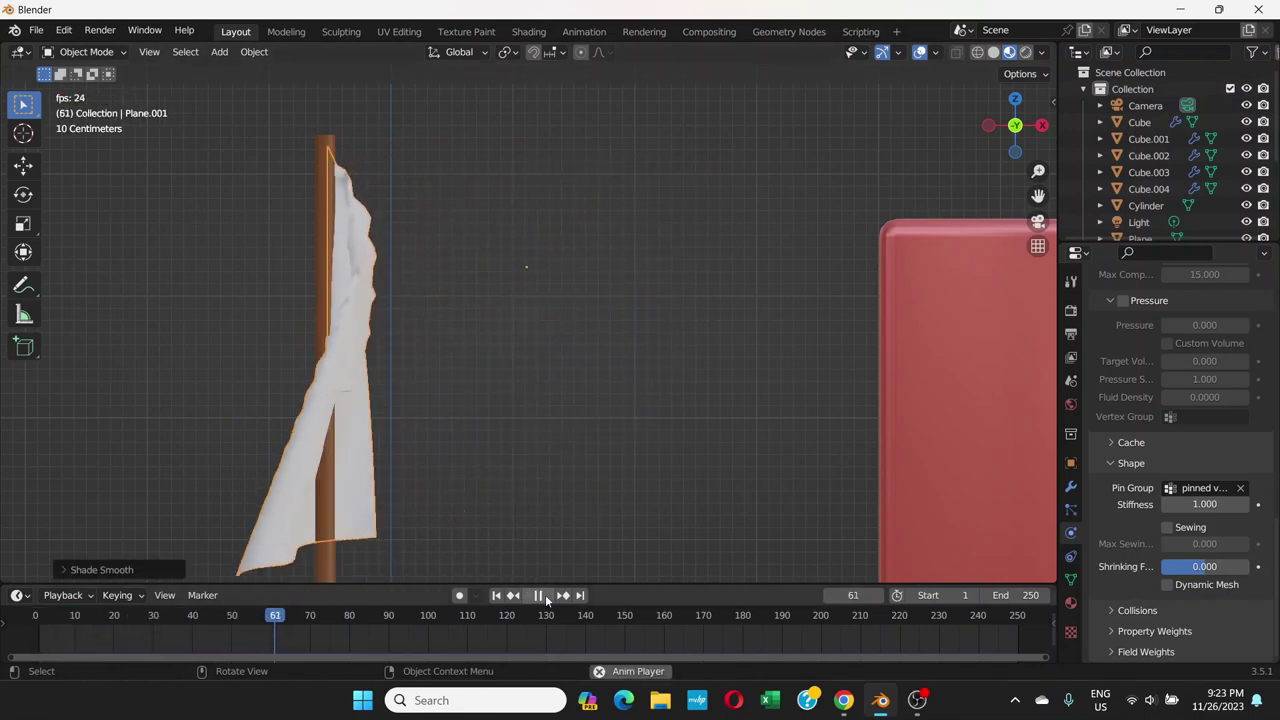
click(542, 596)
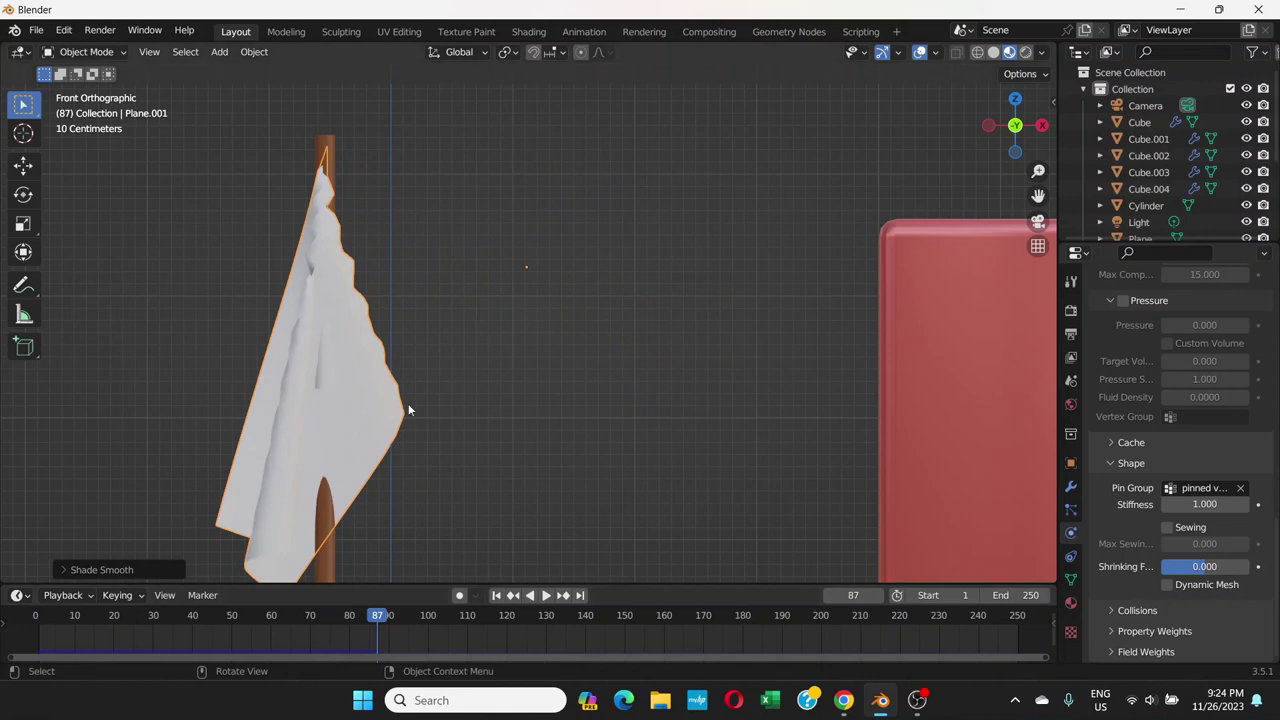
mouse_move(383, 620)
mouse_down()
mouse_move(88, 616)
mouse_move(500, 614)
mouse_move(397, 615)
mouse_up()
key(space)
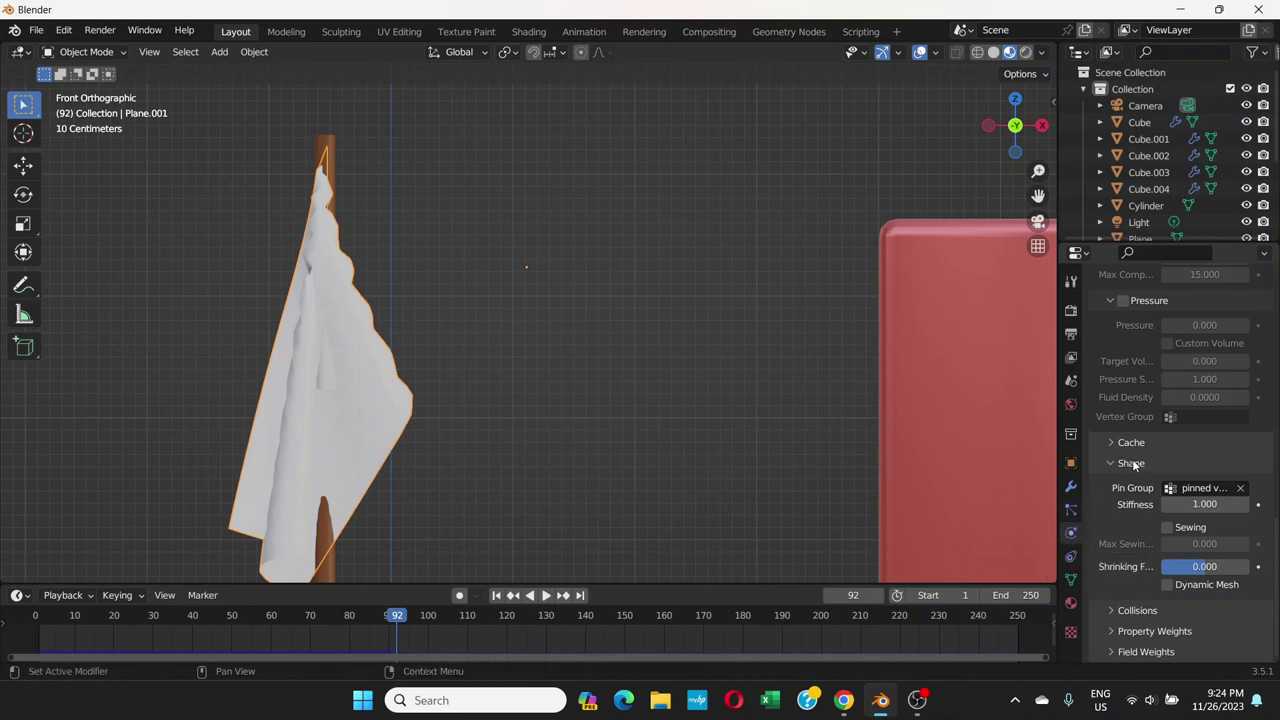
- Tick Self Collisions in the cloth's Collisions settings
scroll(1144, 515, up, 1)
scroll(1136, 540, down, 1)
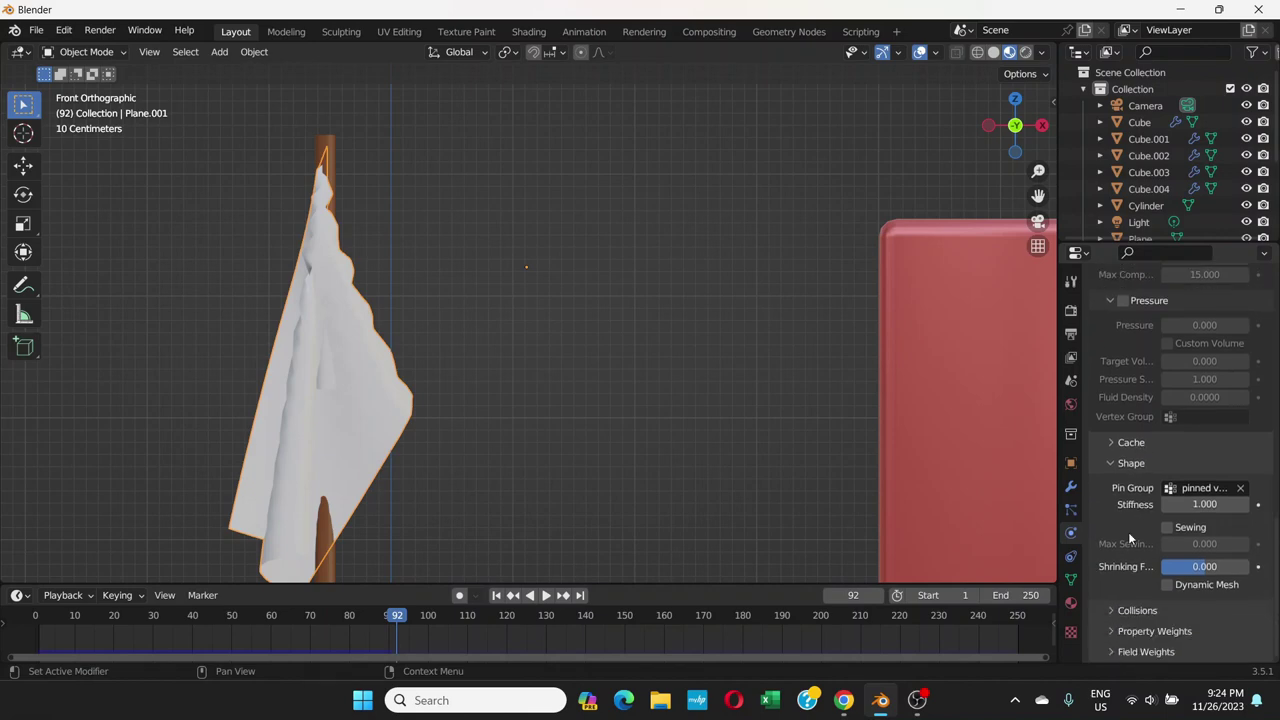
click(1120, 612)
scroll(1120, 545, down, 4)
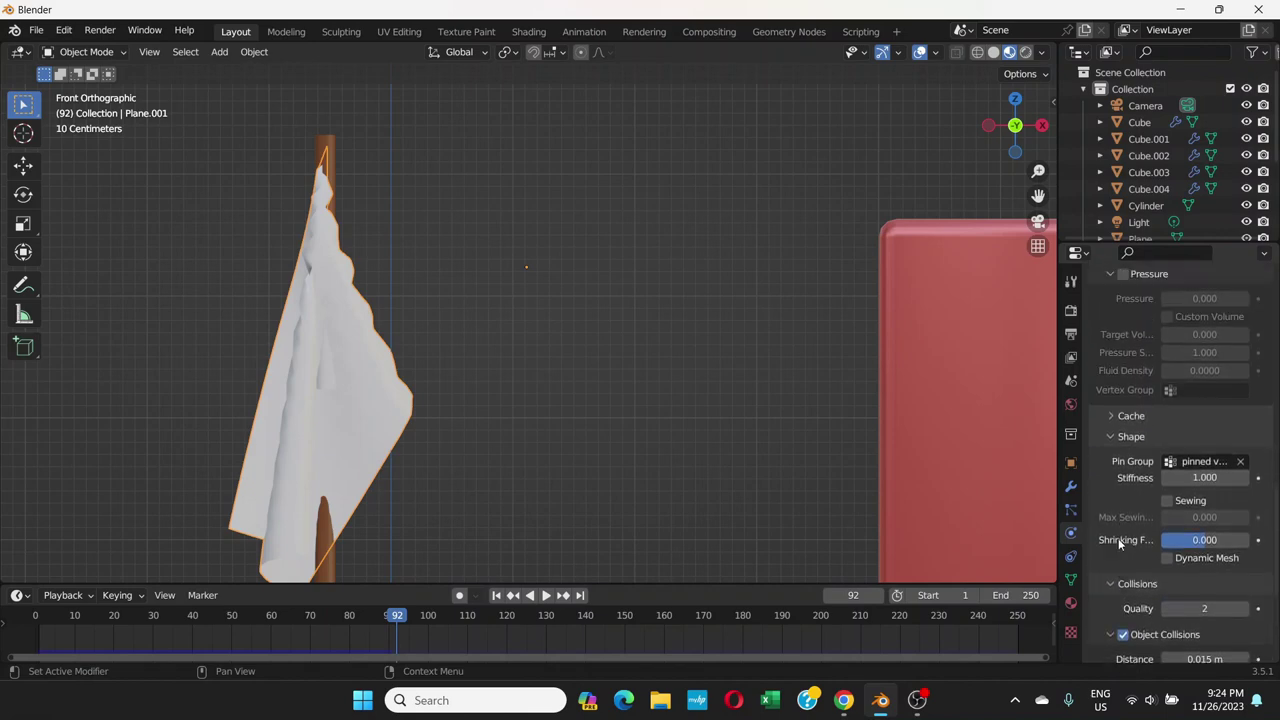
scroll(1119, 544, down, 5)
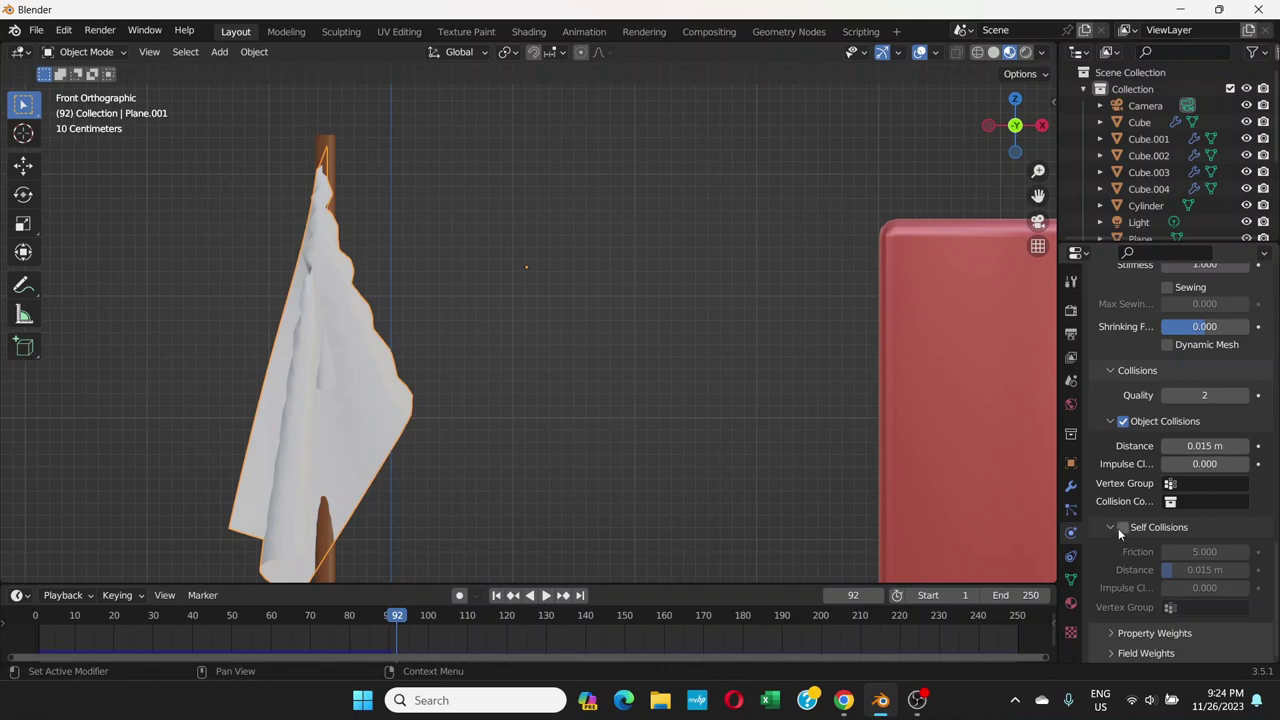
click(1122, 528)
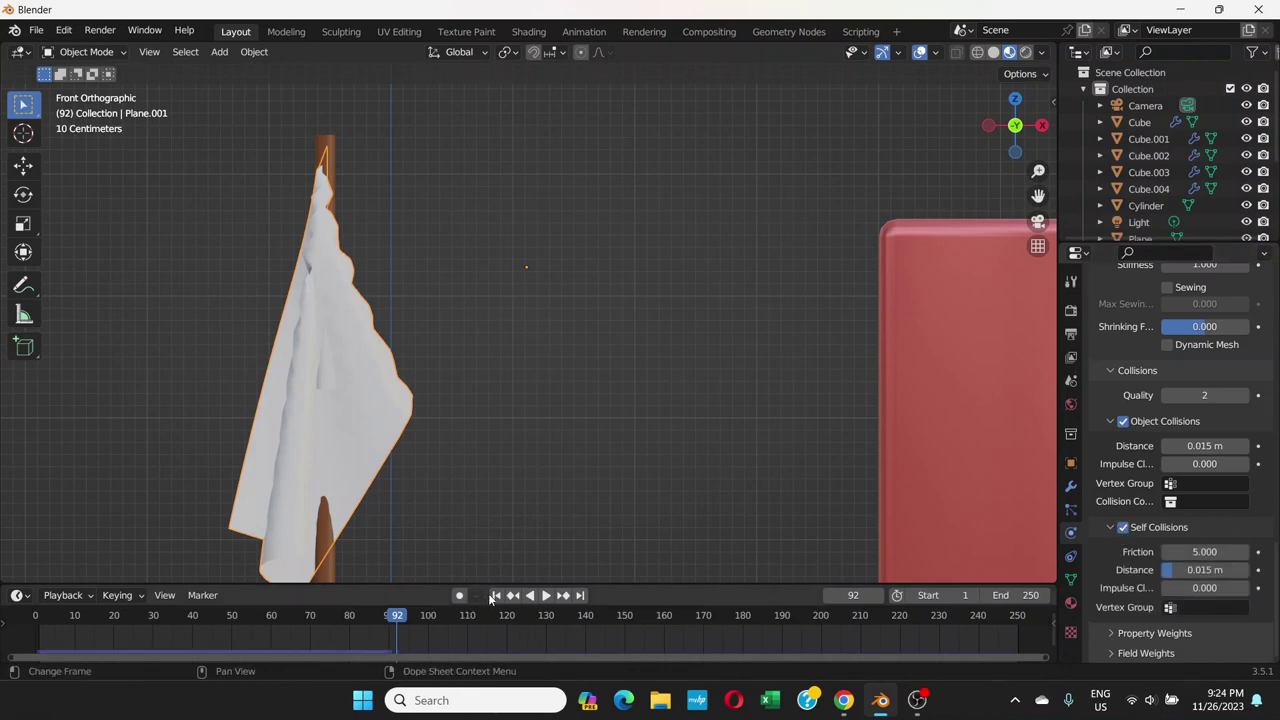
- Rewind to frame 1 and toggle the flag cloth's Self Collisions off and back on
click(495, 595)
click(1123, 527)
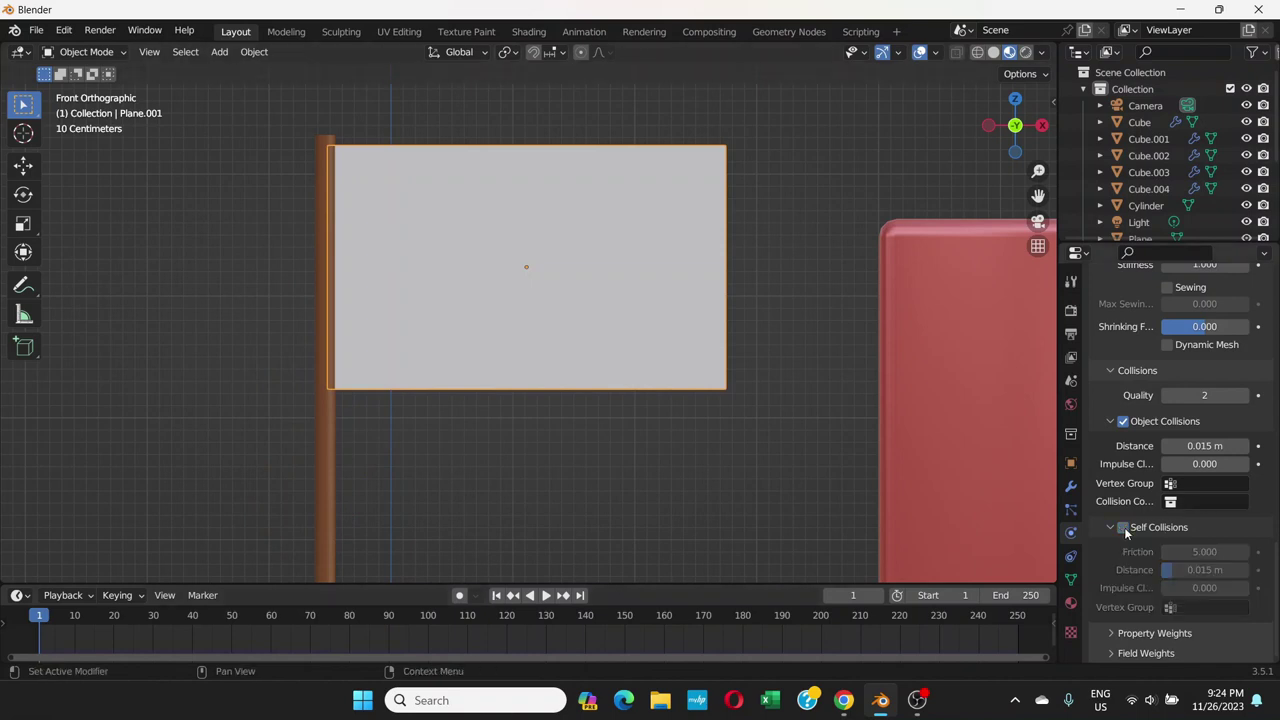
click(1123, 527)
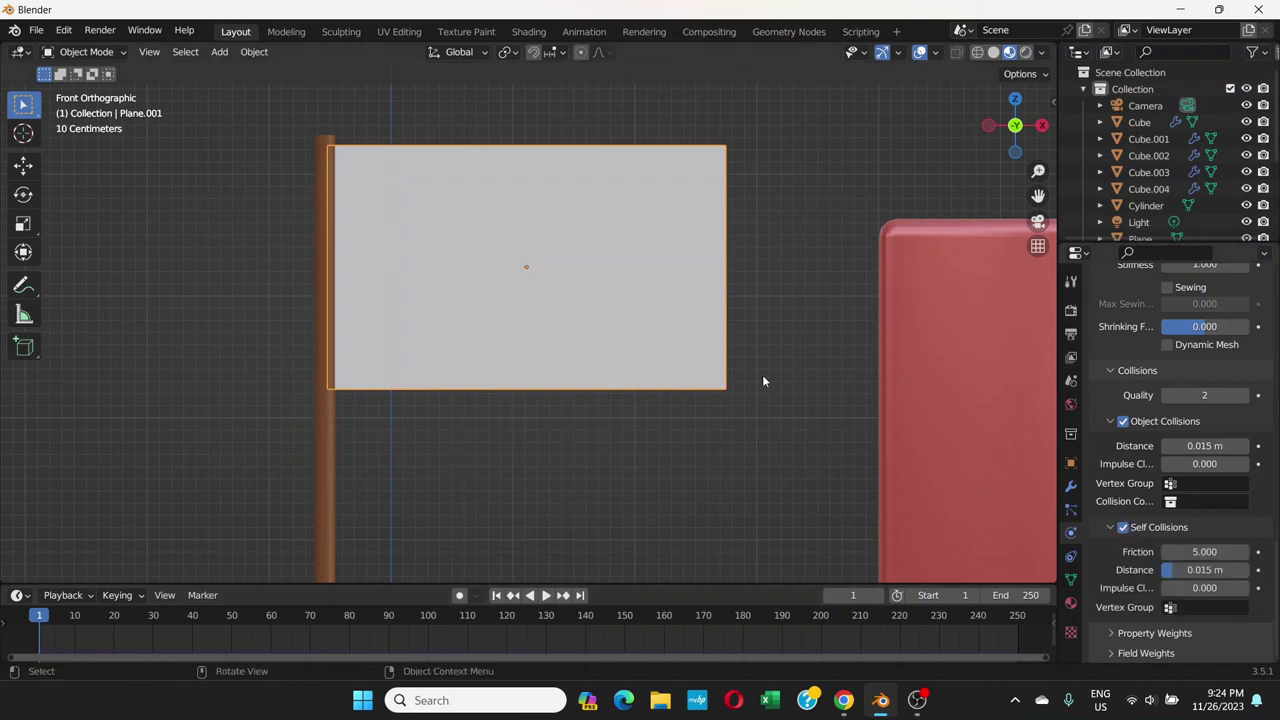
- Play the cloth simulation to preview the waving flag, then rewind to frame 1
click(545, 595)
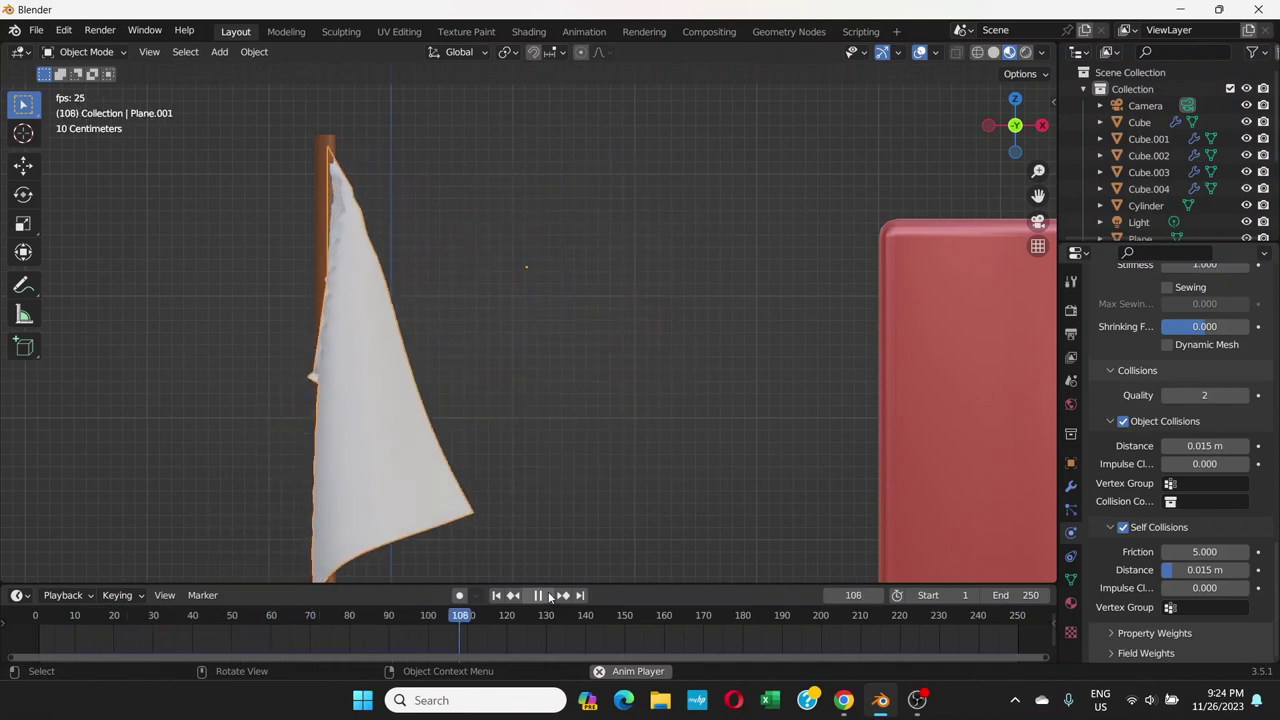
click(538, 595)
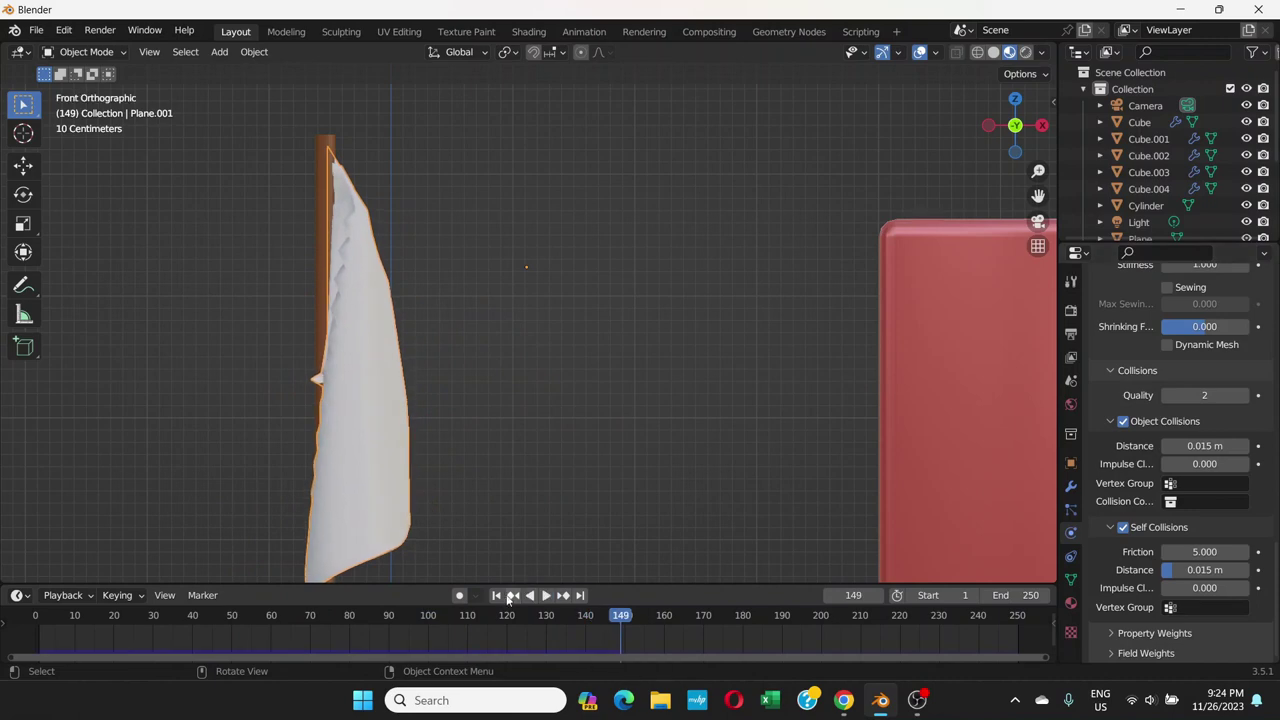
click(496, 595)
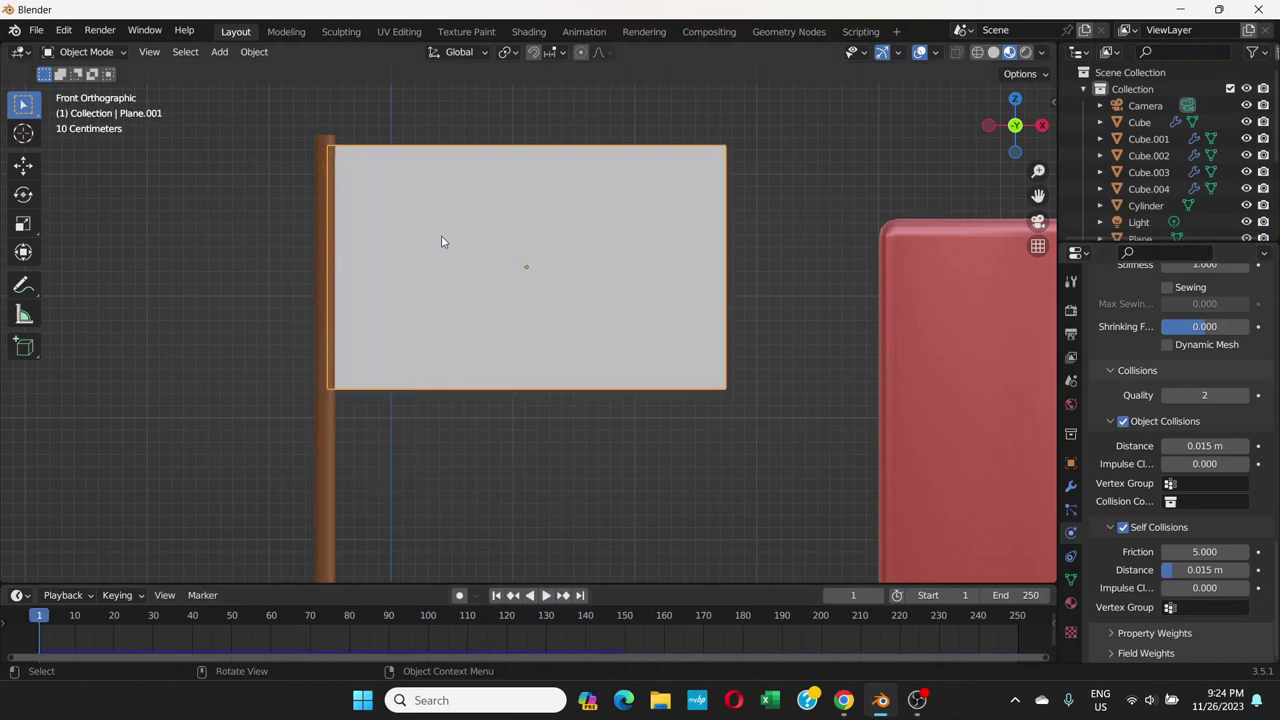
scroll(420, 290, down, 5)
scroll(481, 317, up, 2)
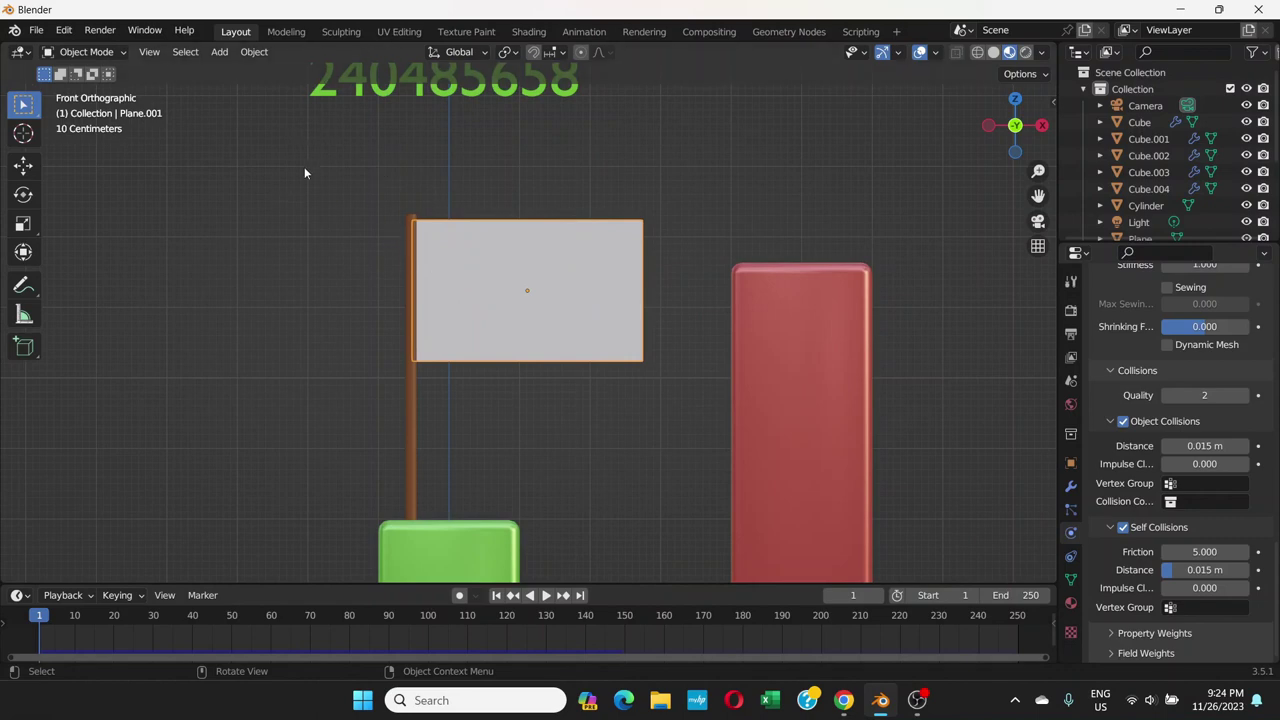
scroll(467, 247, down, 5)
scroll(505, 267, up, 4)
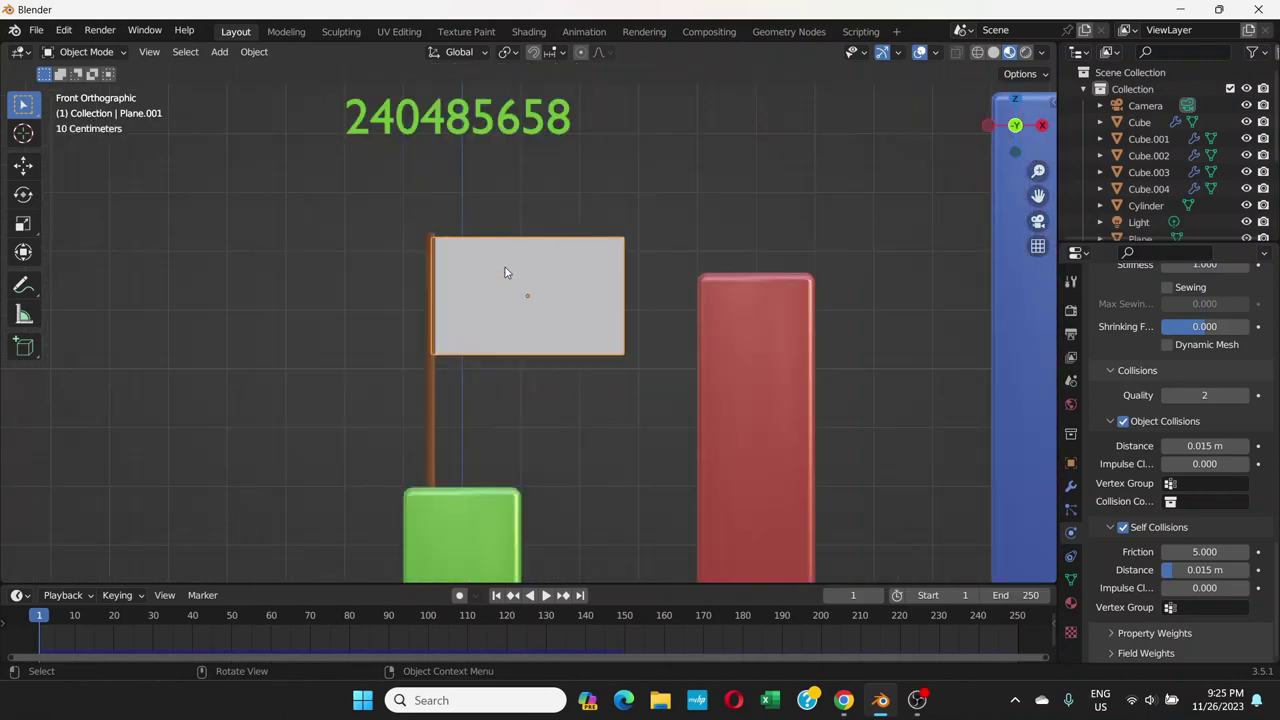
- Add a Wind force field to the scene
click(219, 51)
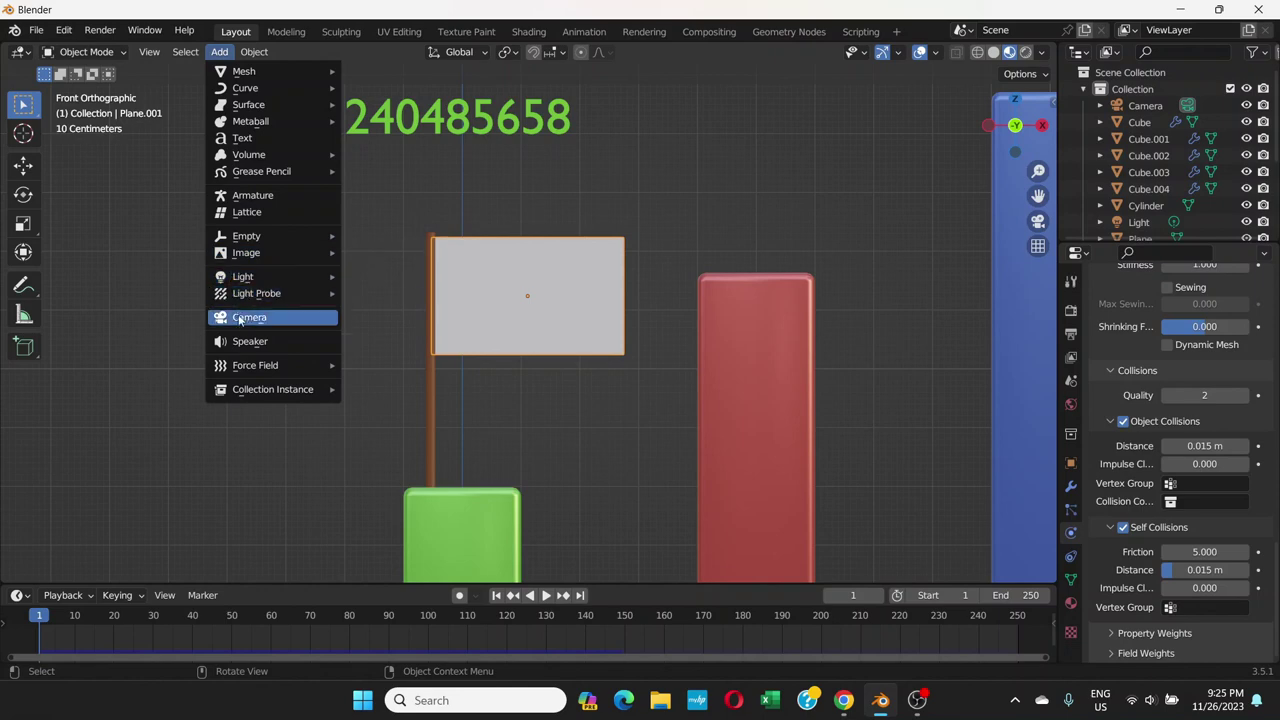
mouse_move(254, 367)
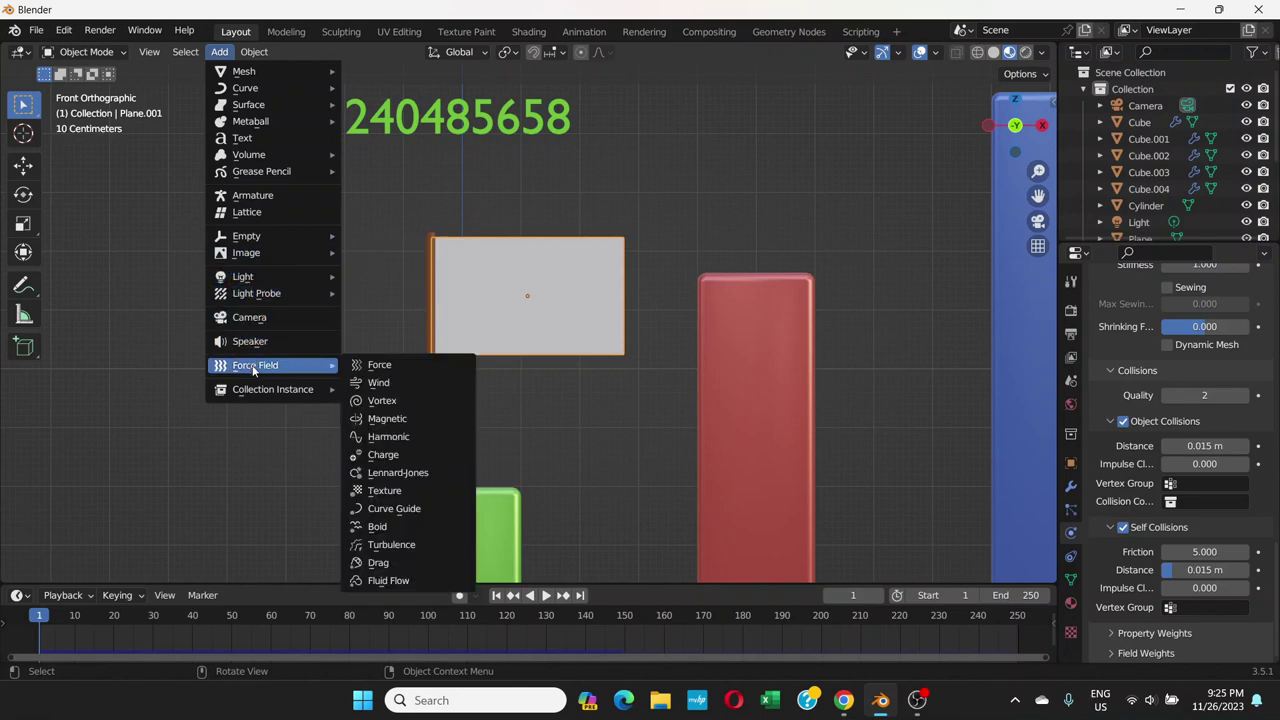
click(379, 383)
scroll(398, 335, down, 6)
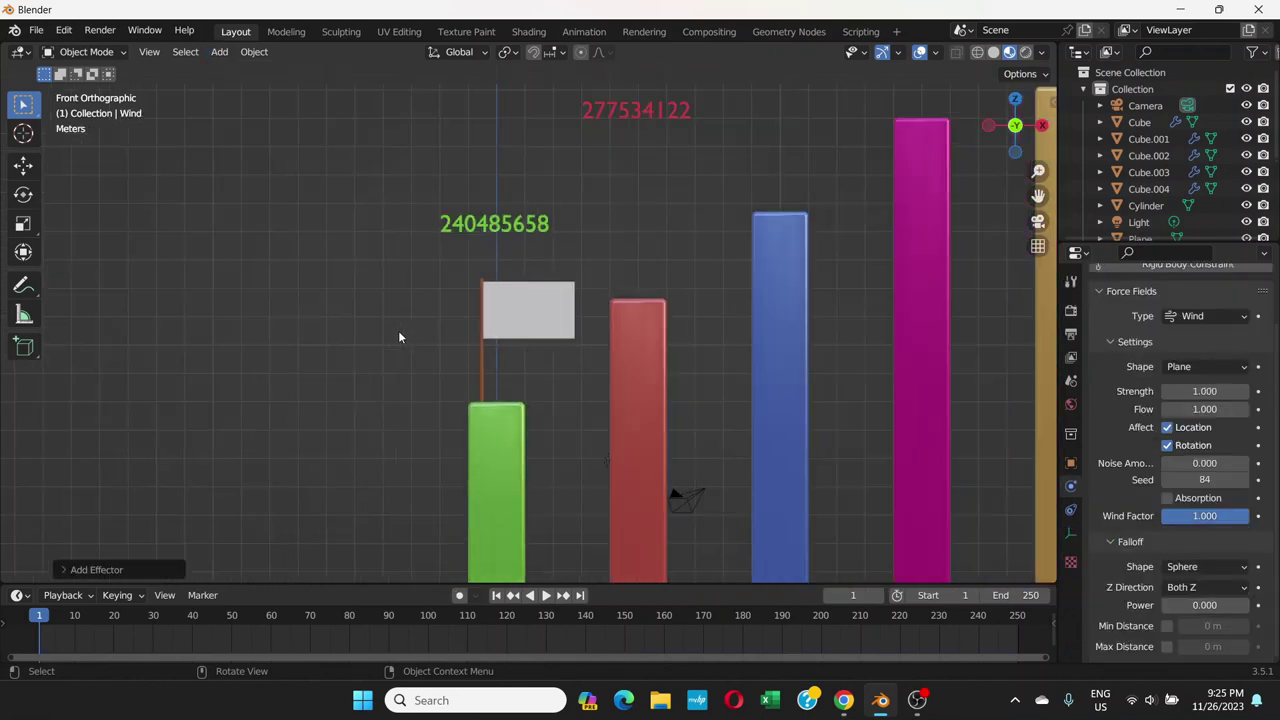
scroll(407, 349, down, 2)
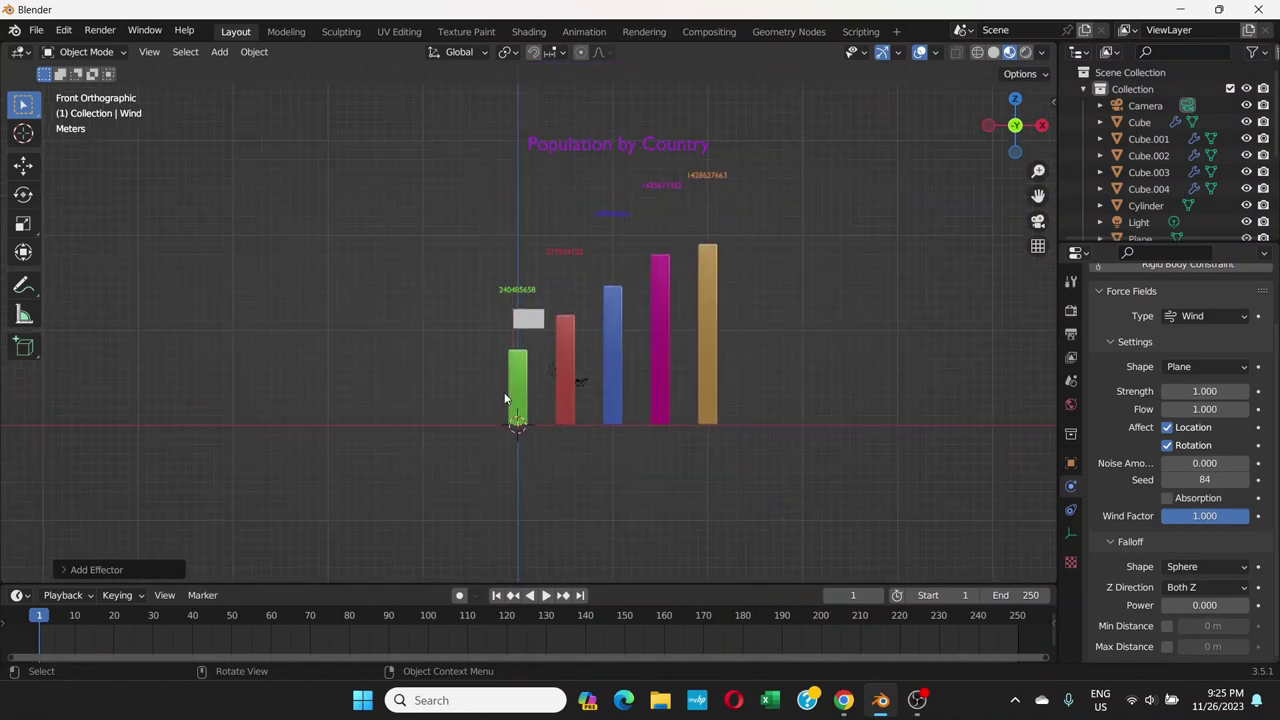
scroll(522, 427, up, 2)
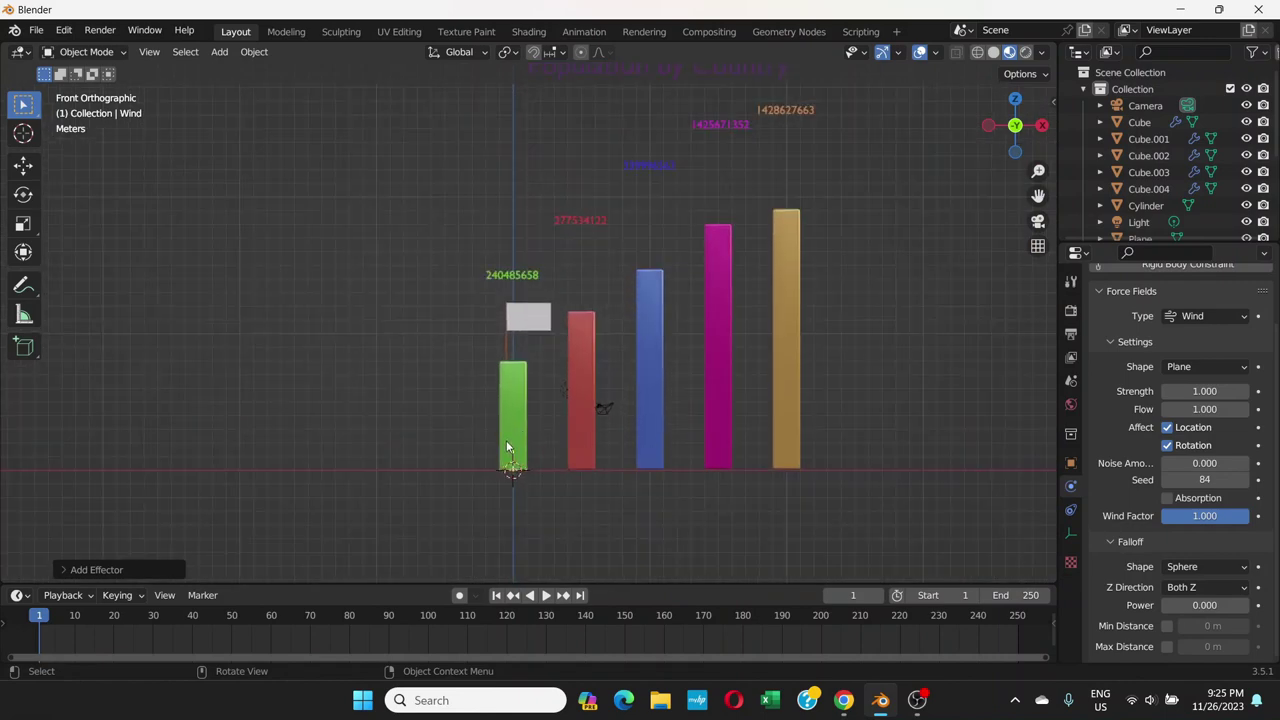
- Move the wind above the green bar's 240485658 label, then return to front view
key(g)
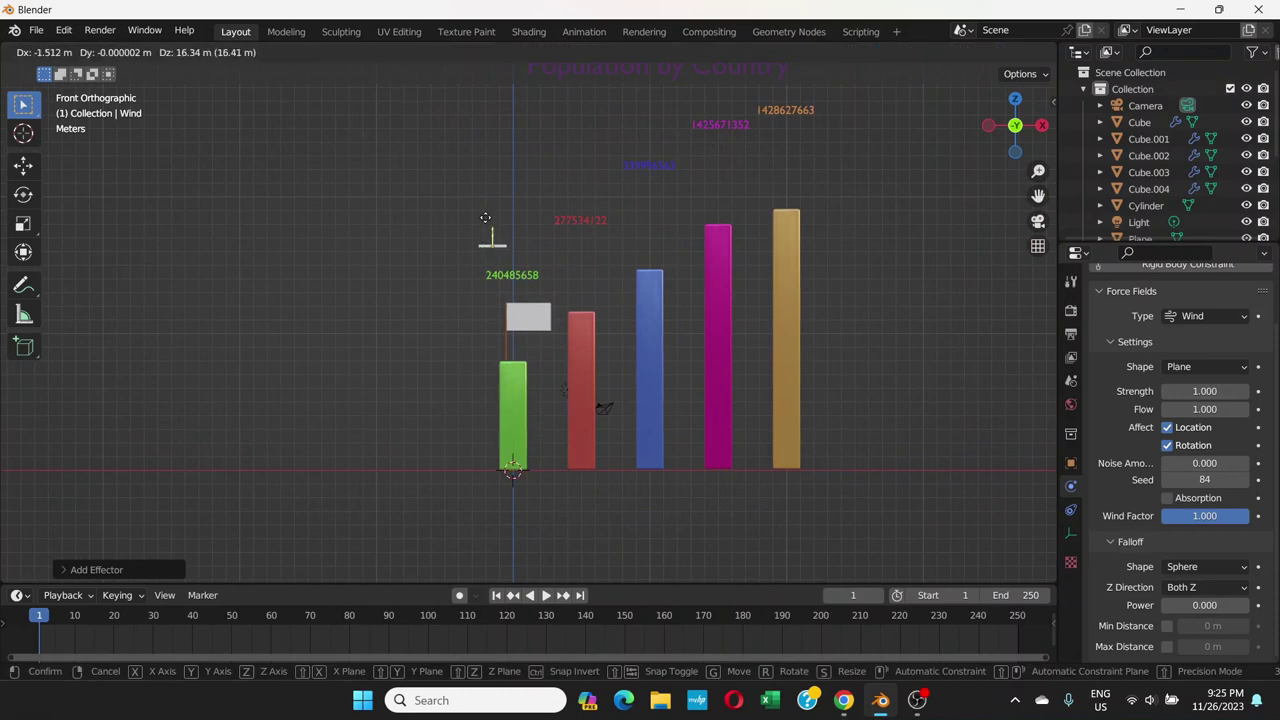
click(481, 217)
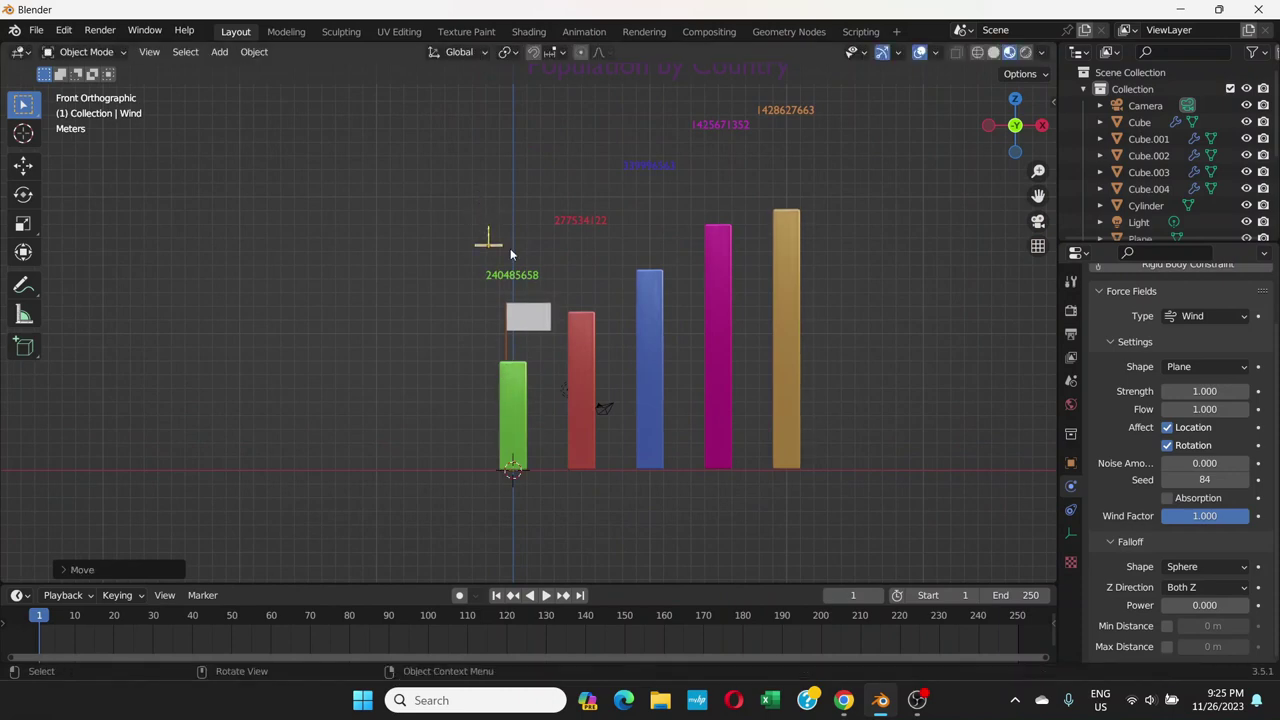
scroll(505, 241, up, 4)
middle_drag(475, 199, 390, 218)
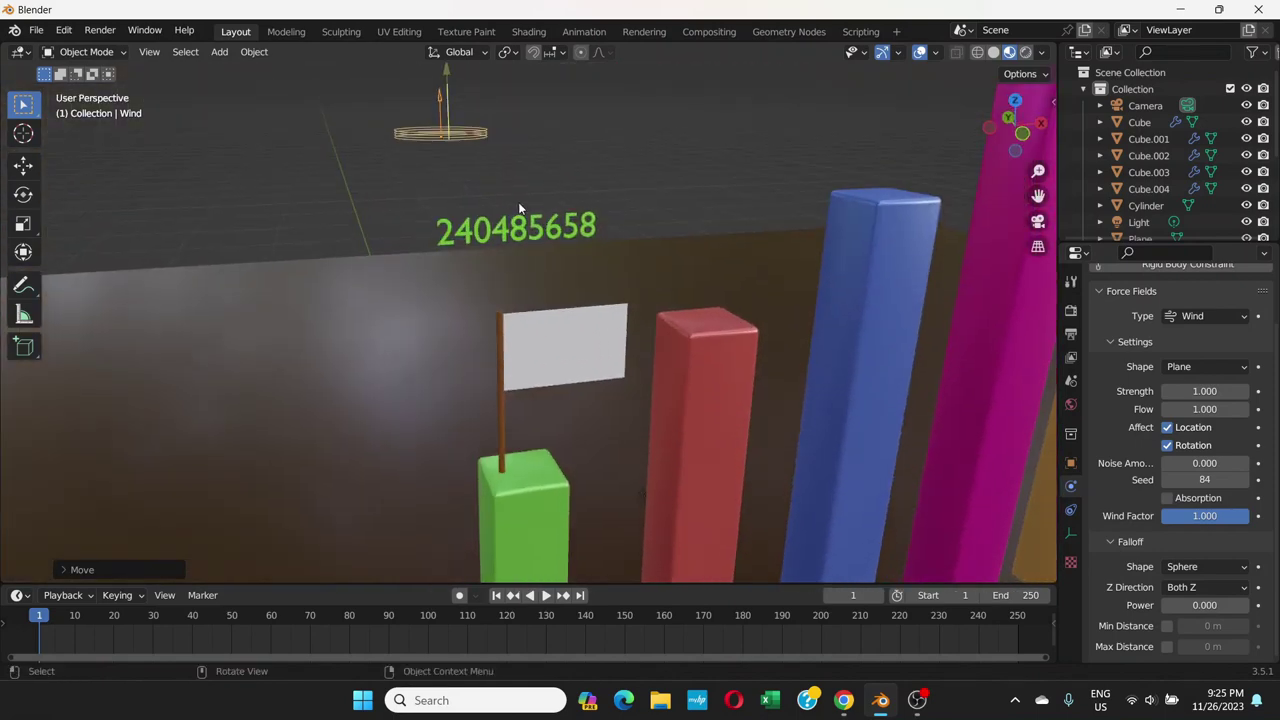
key(KP_1)
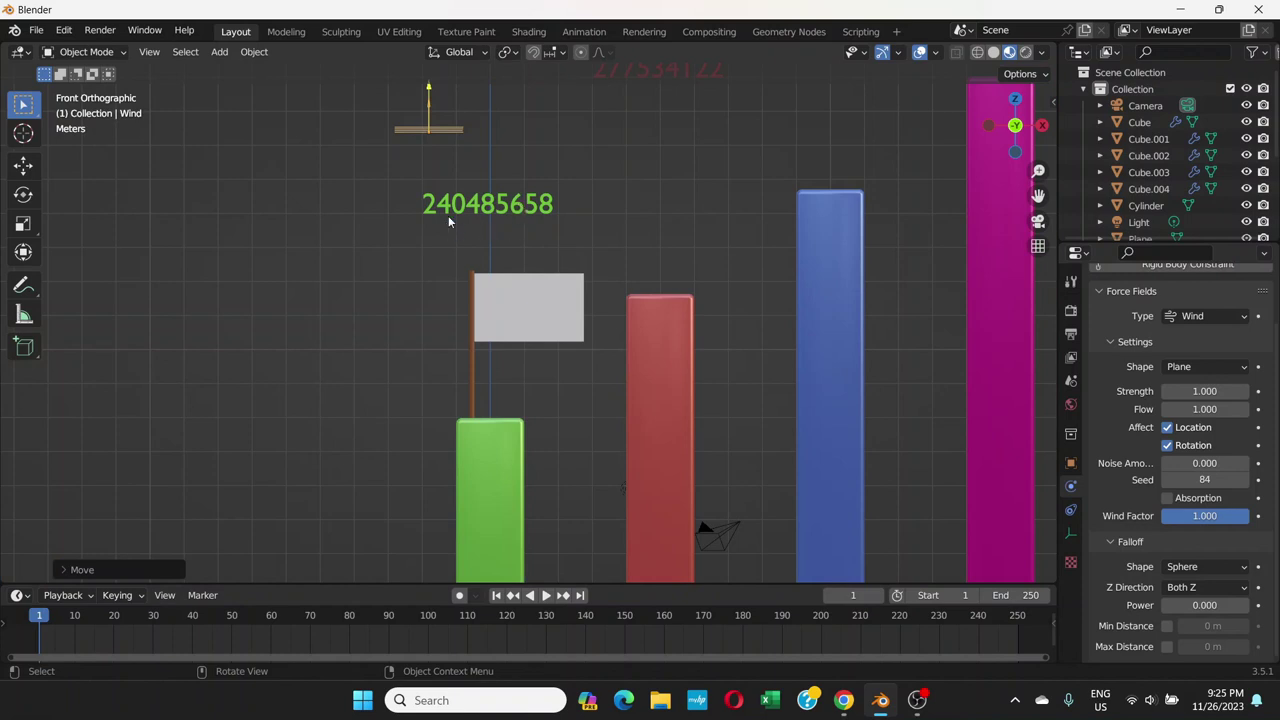
shift+middle_drag(460, 208, 462, 298)
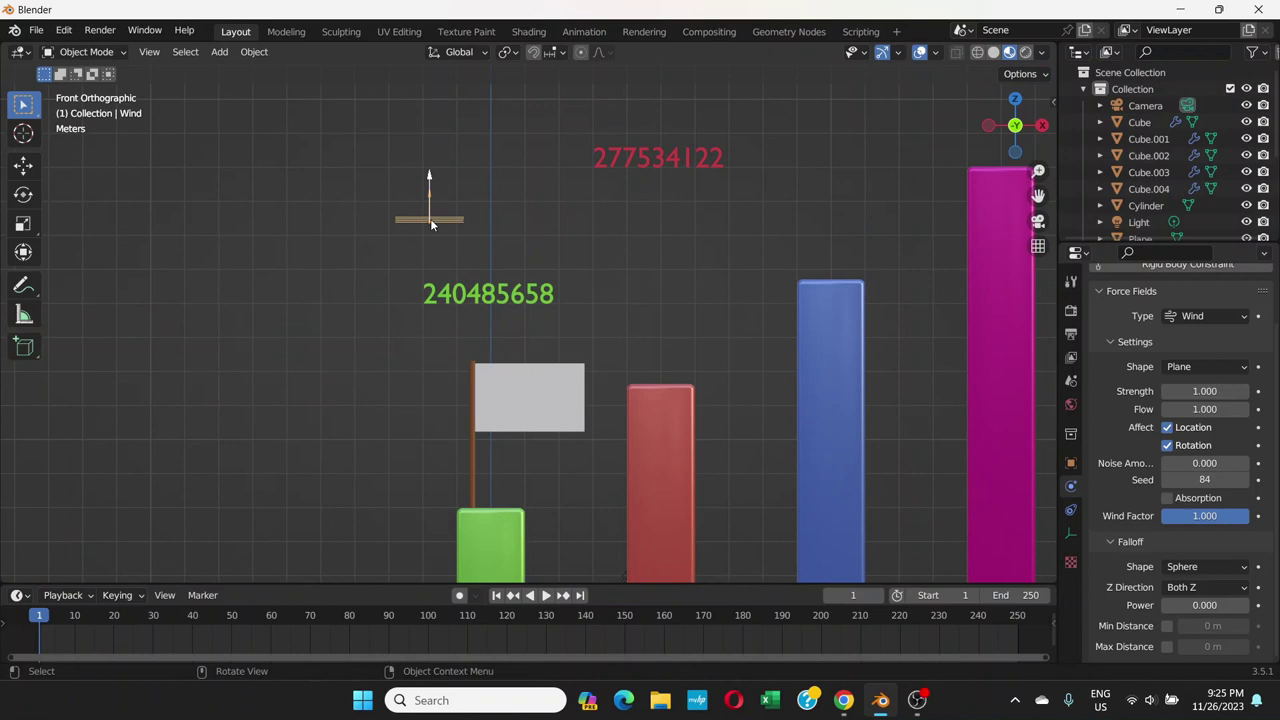
- Rotate the wind 90° around X and then 90° around Y
key(r)
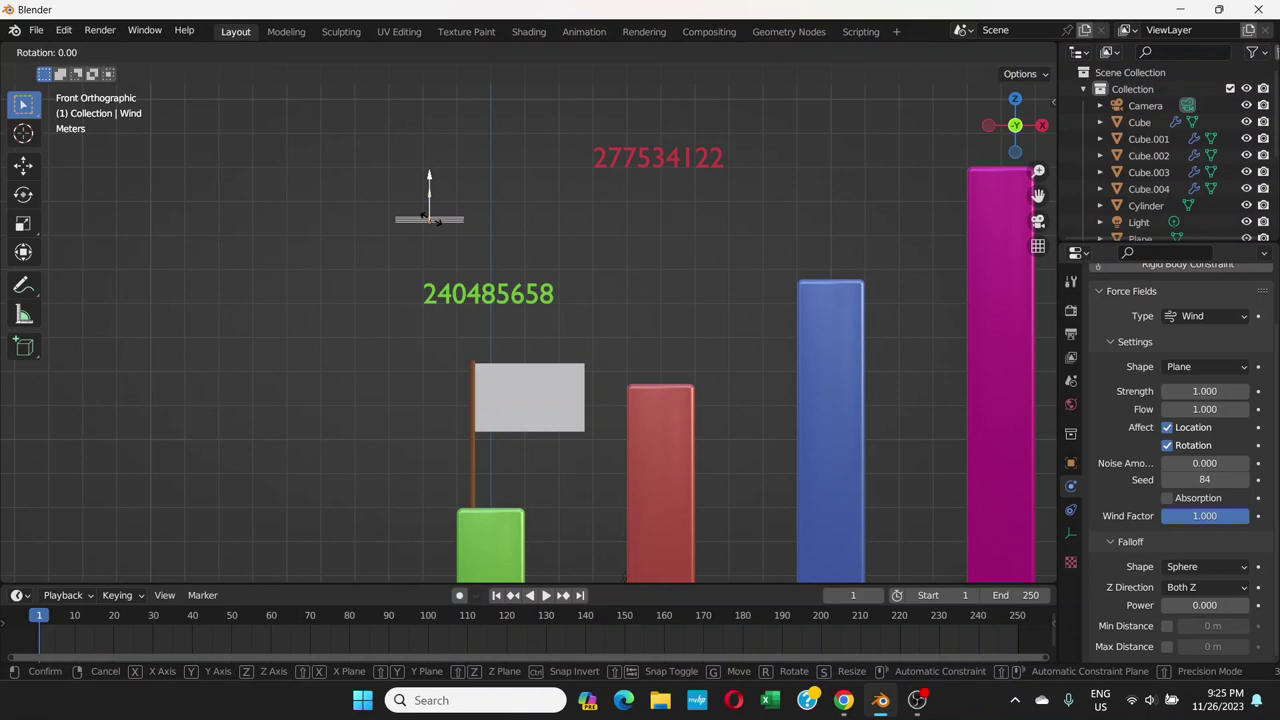
text(x90)
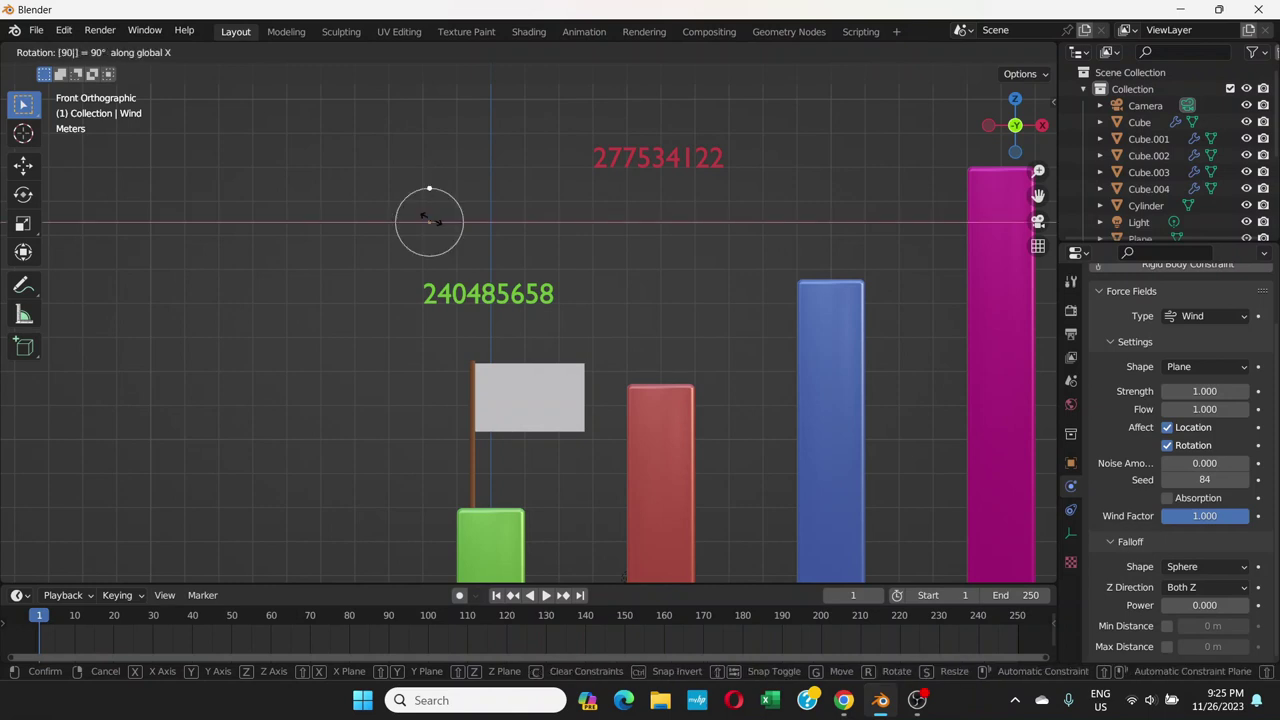
key(Return)
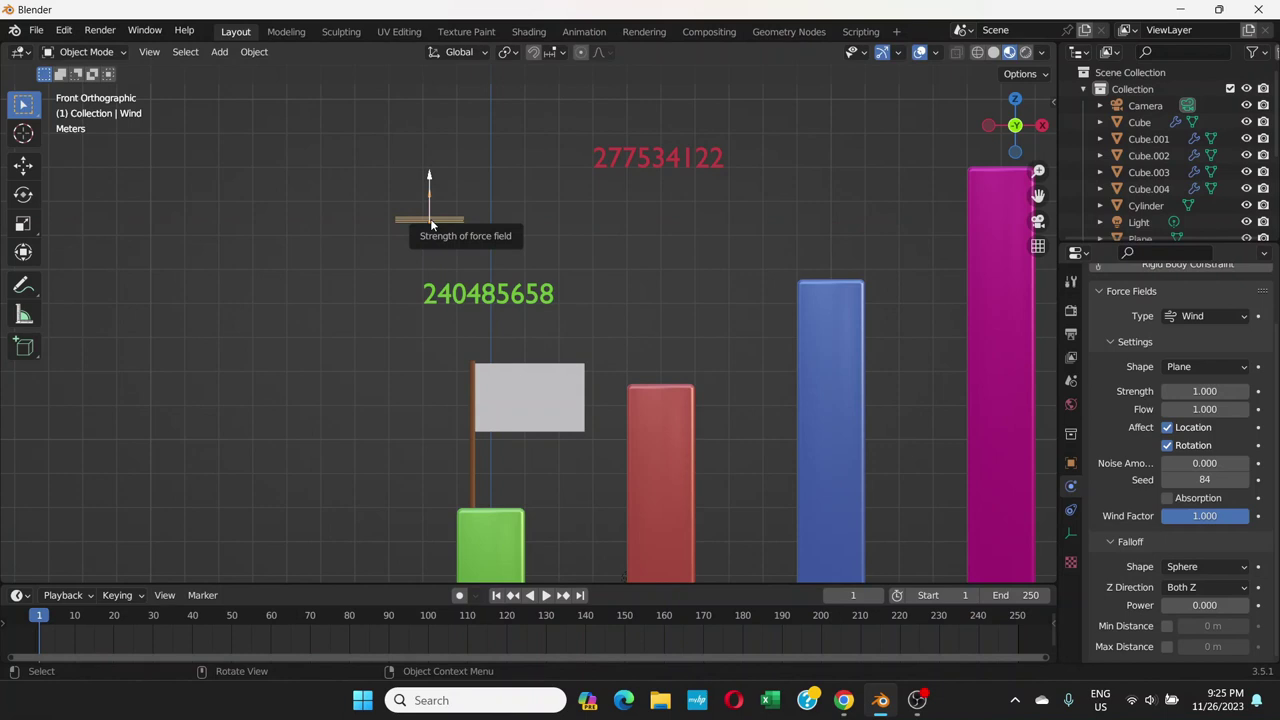
key(r)
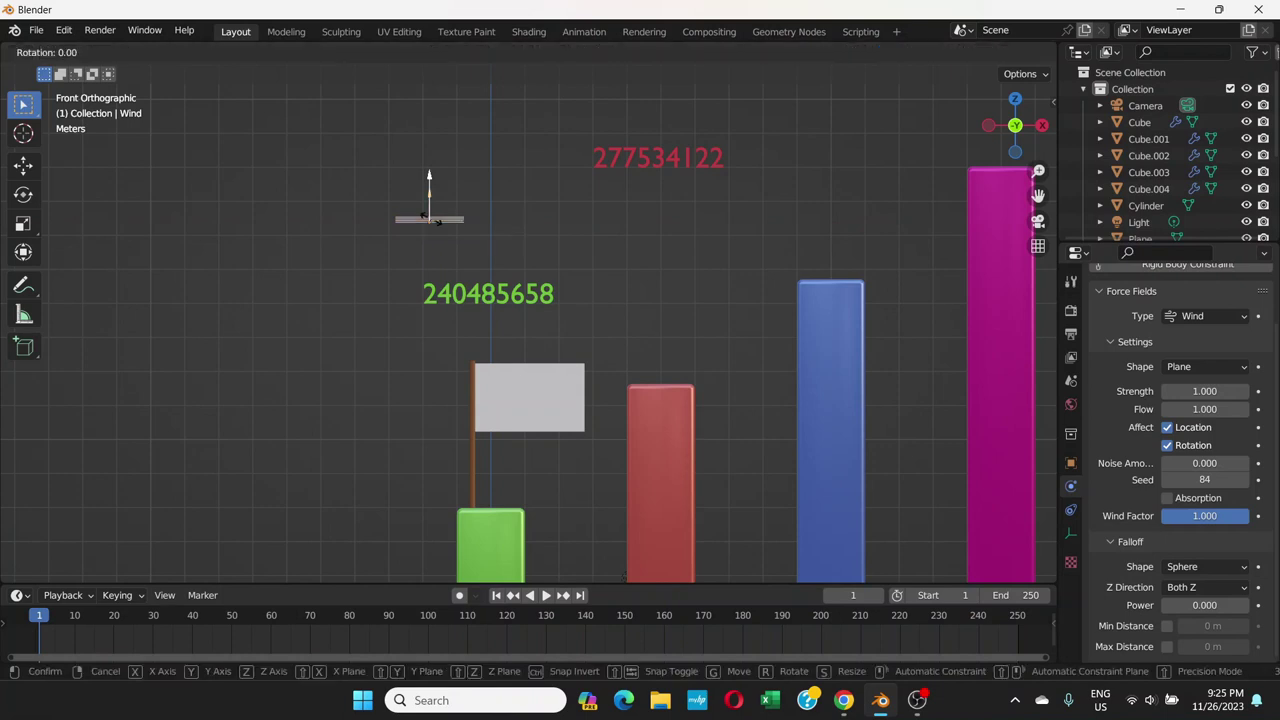
text(y)
text(90)
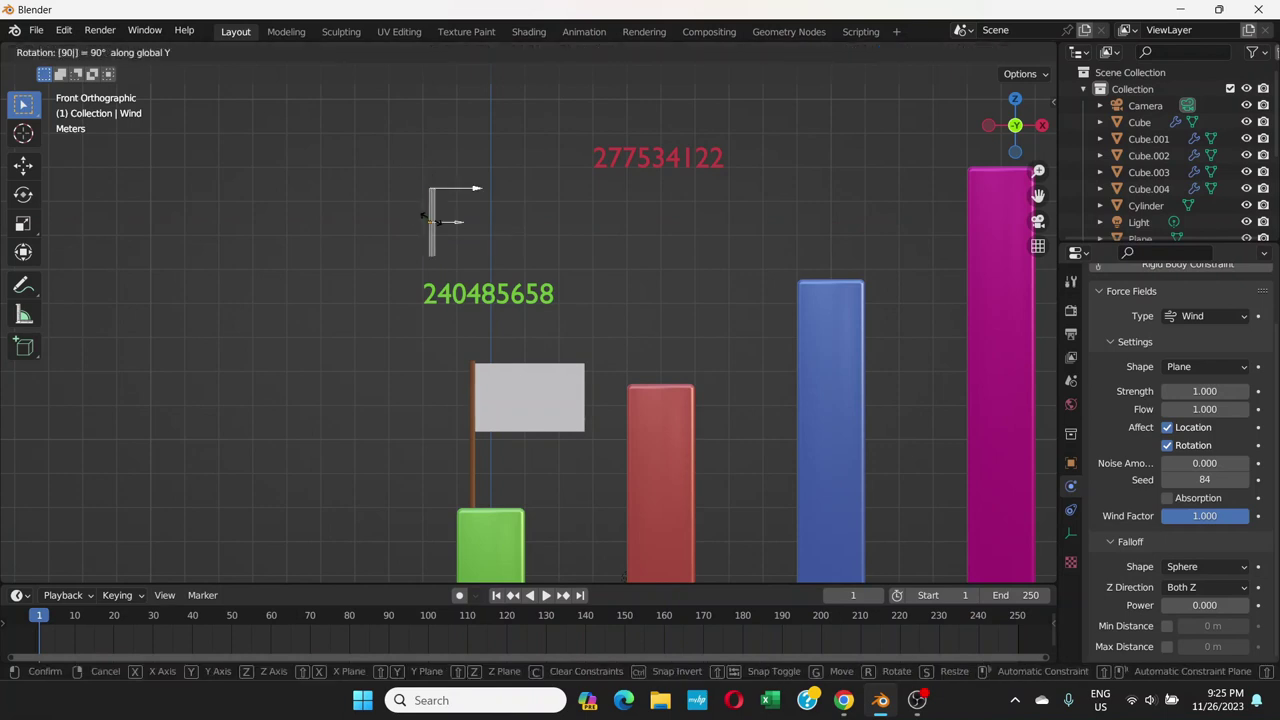
key(Return)
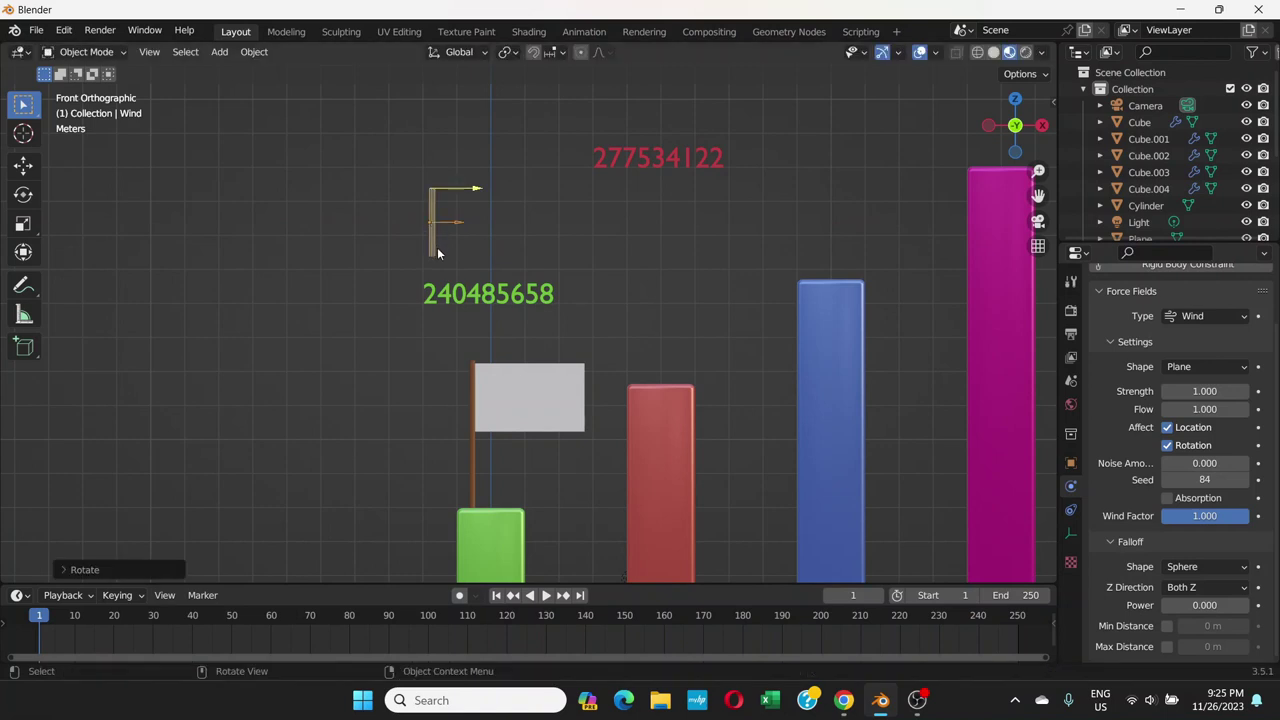
- Place the wind beside the flag pole and play the animation
key(g)
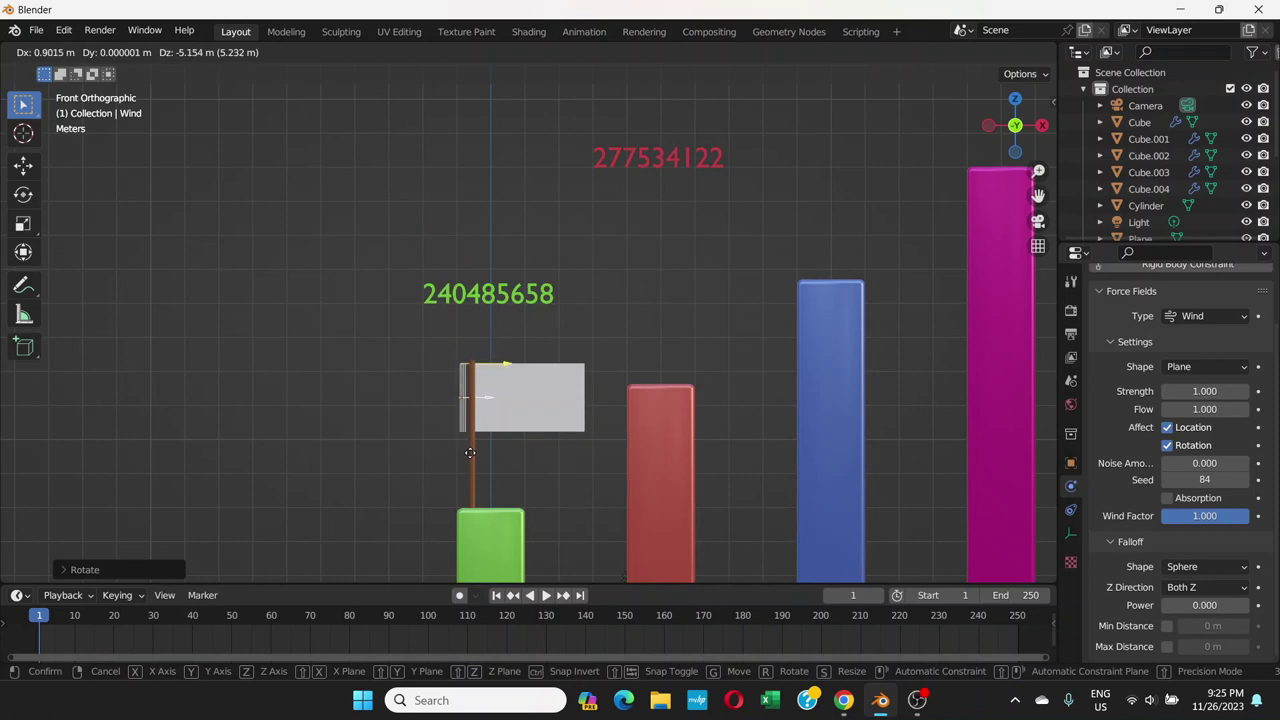
click(470, 449)
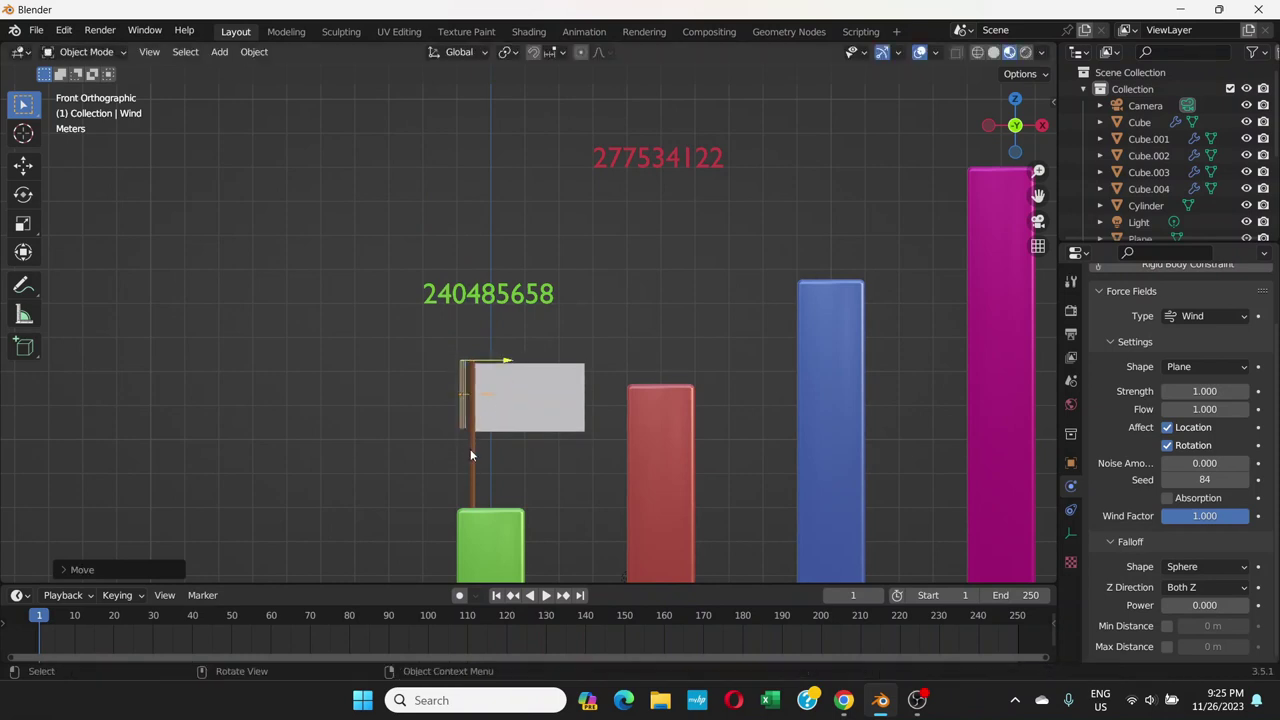
scroll(560, 418, up, 4)
scroll(560, 420, down, 4)
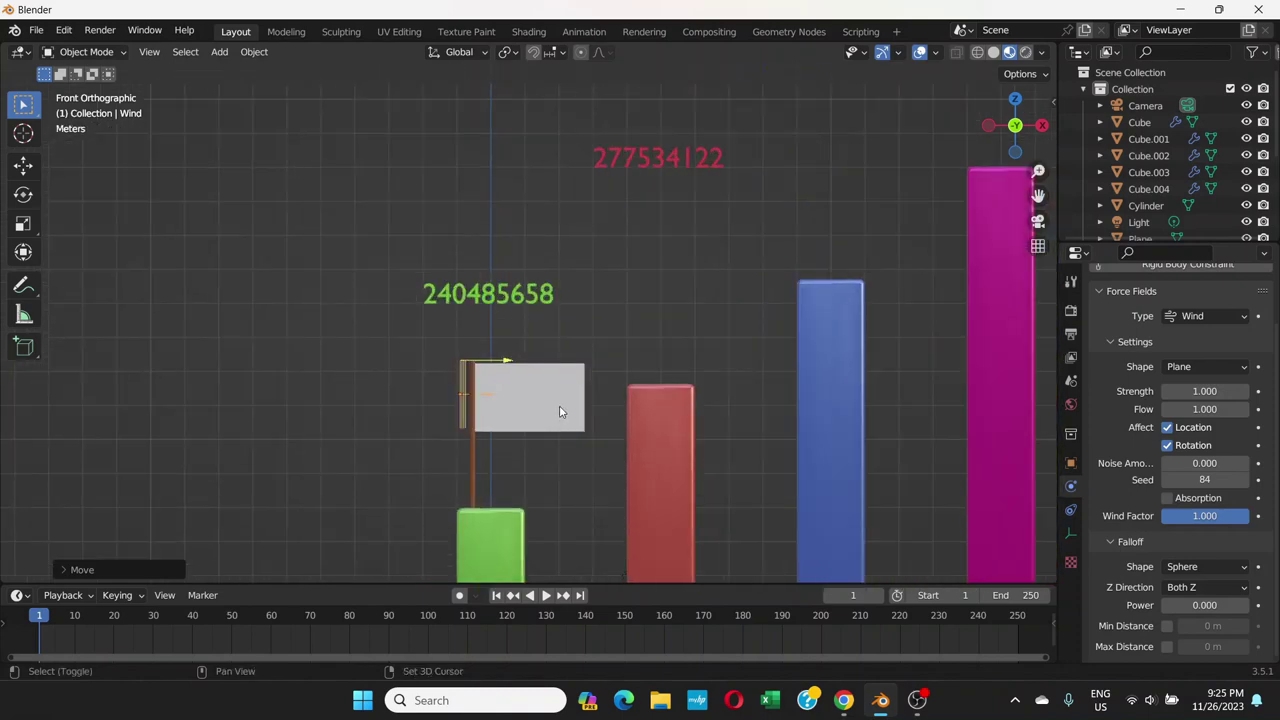
shift+middle_drag(562, 414, 457, 344)
click(545, 595)
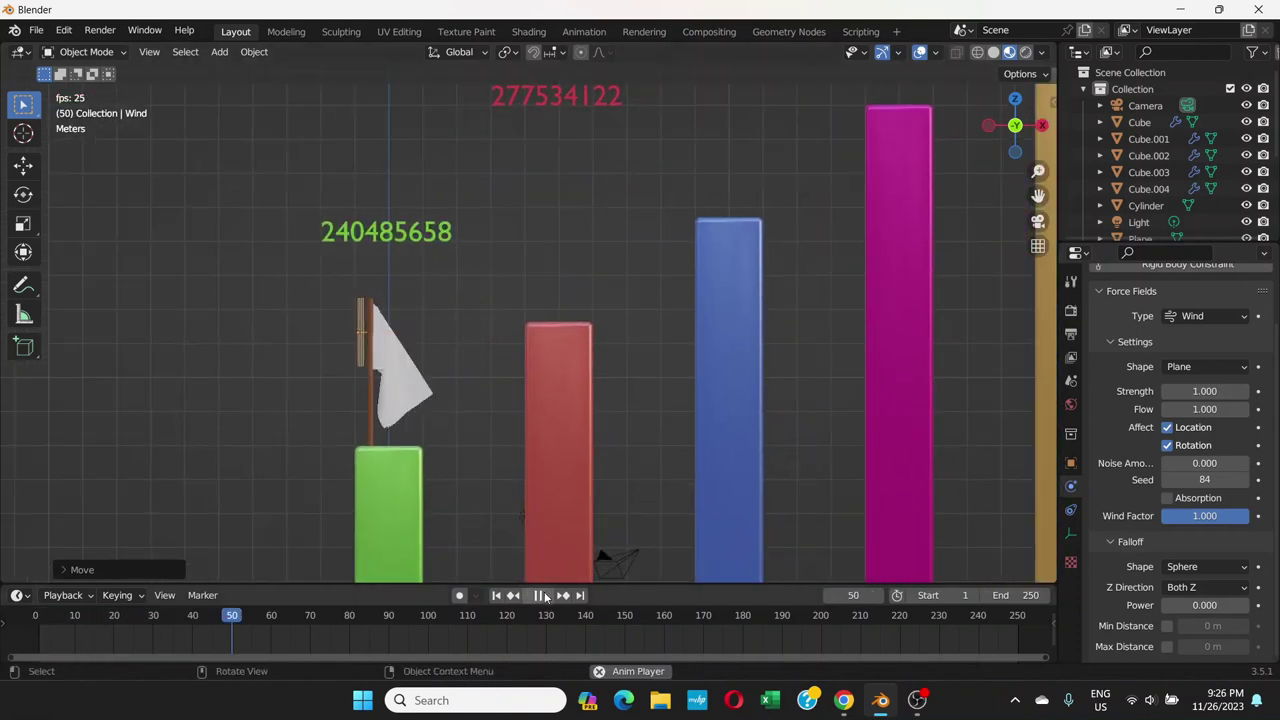
- Stop playback at frame 1 and show the Wind's Physics force-field settings
click(540, 595)
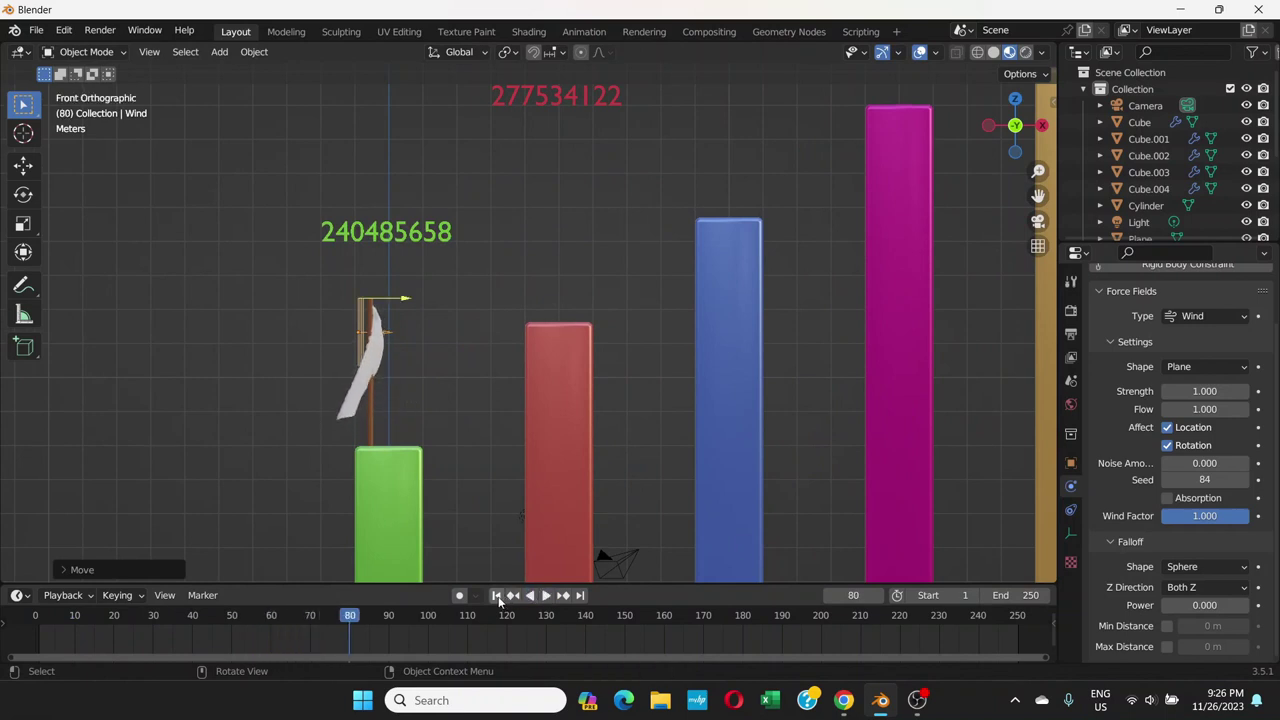
click(496, 595)
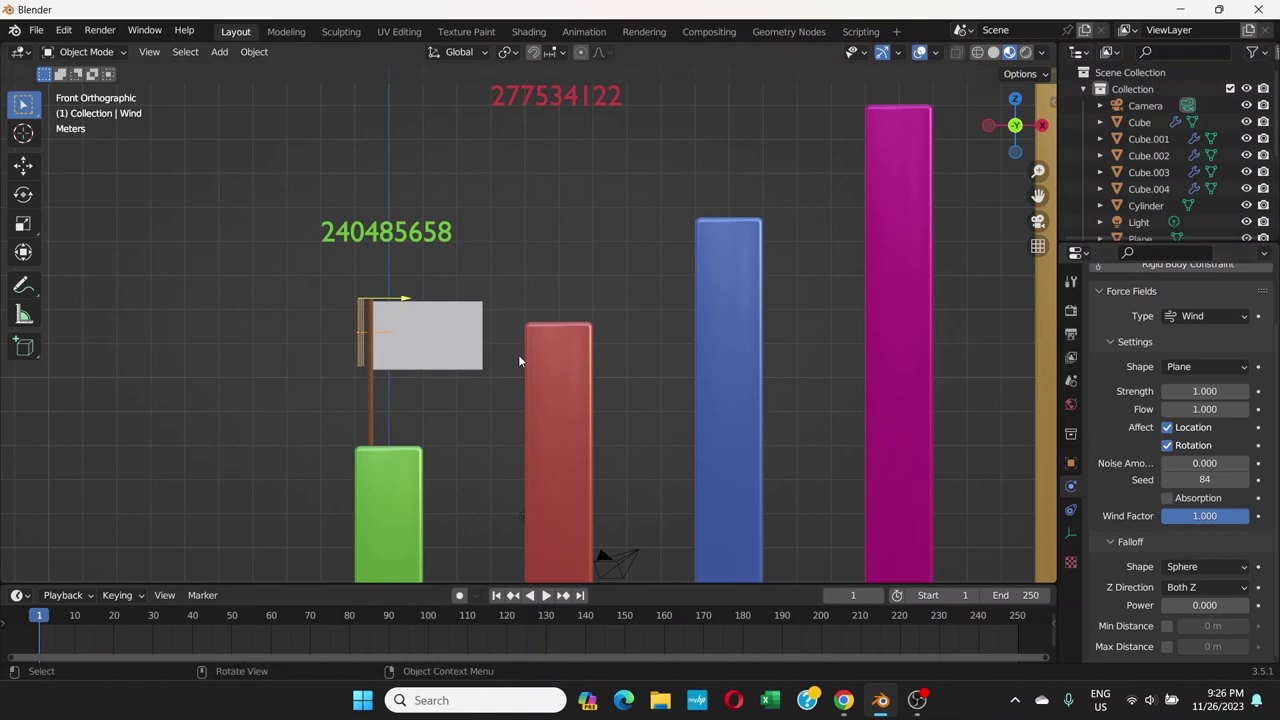
click(1071, 536)
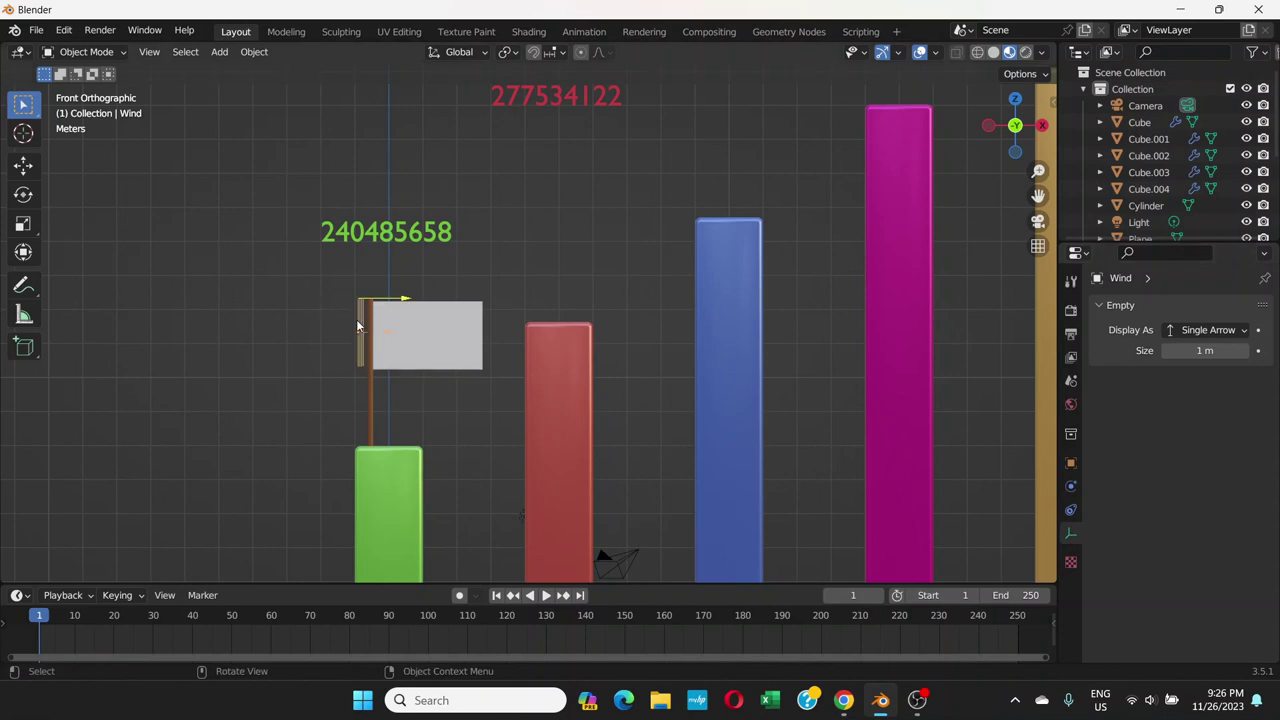
click(1070, 486)
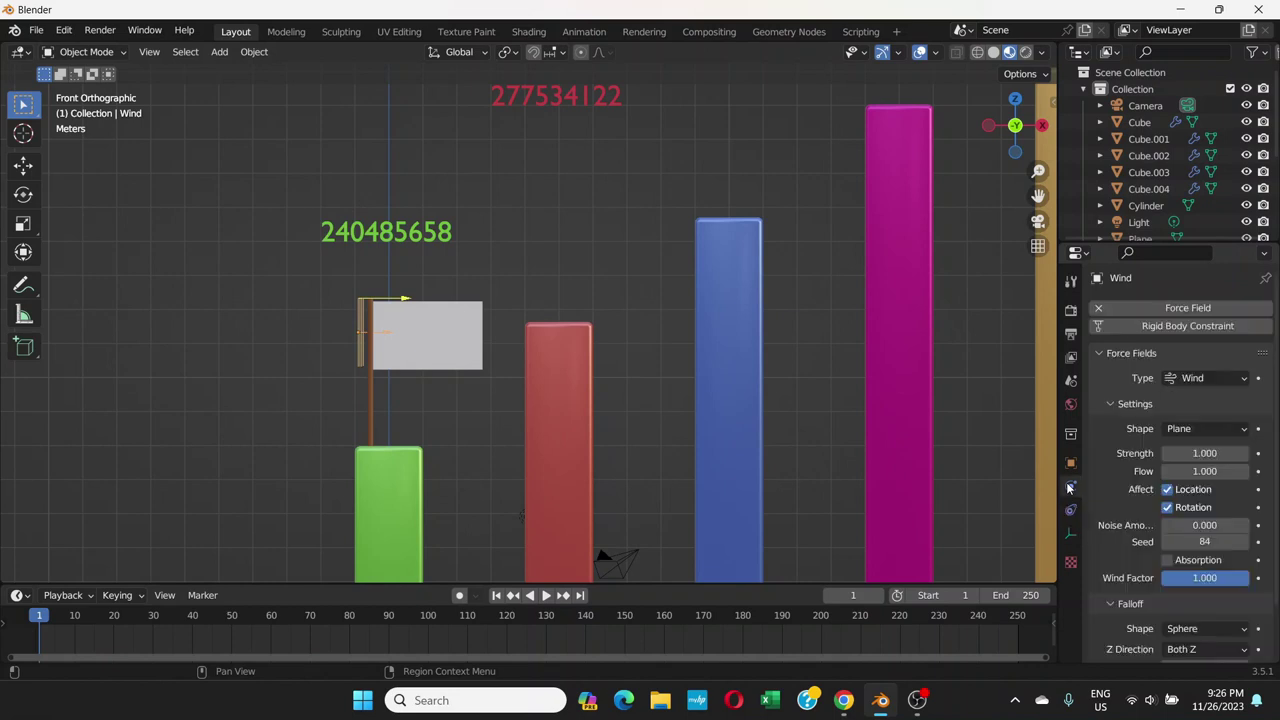
- Set the wind strength to 10000 and play the animation to test the flag
click(1195, 453)
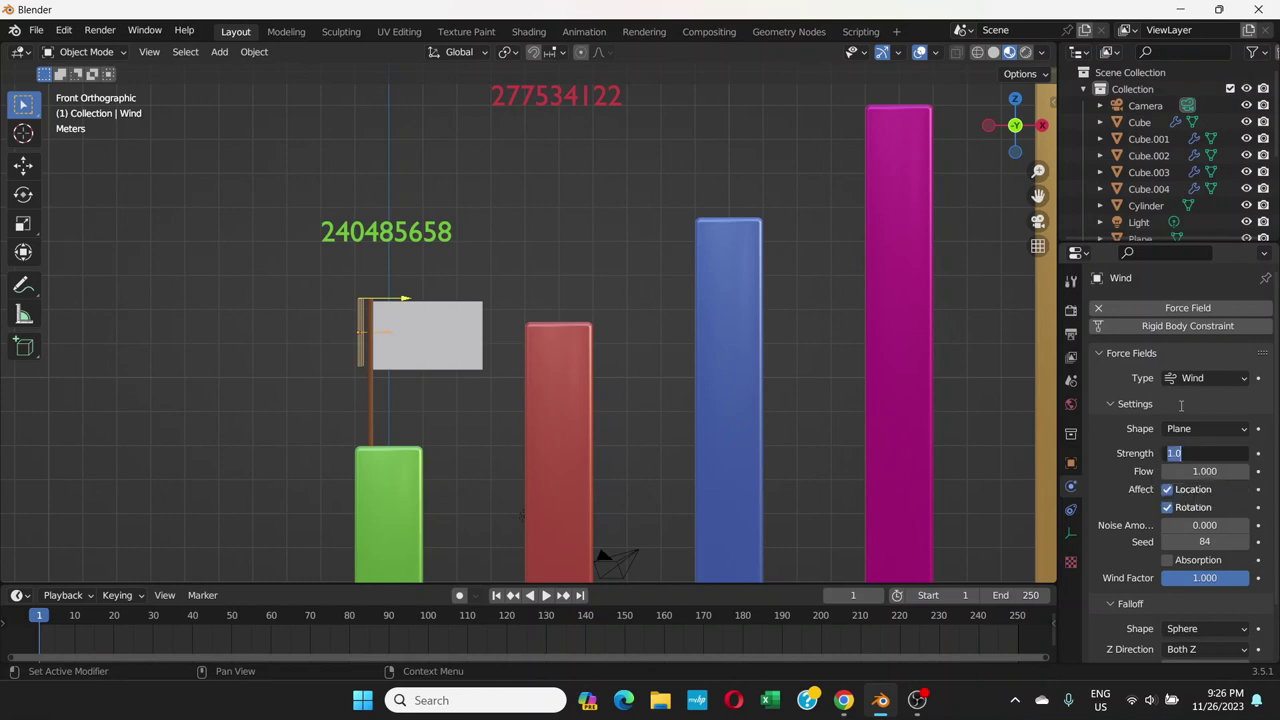
text(10000)
key(Return)
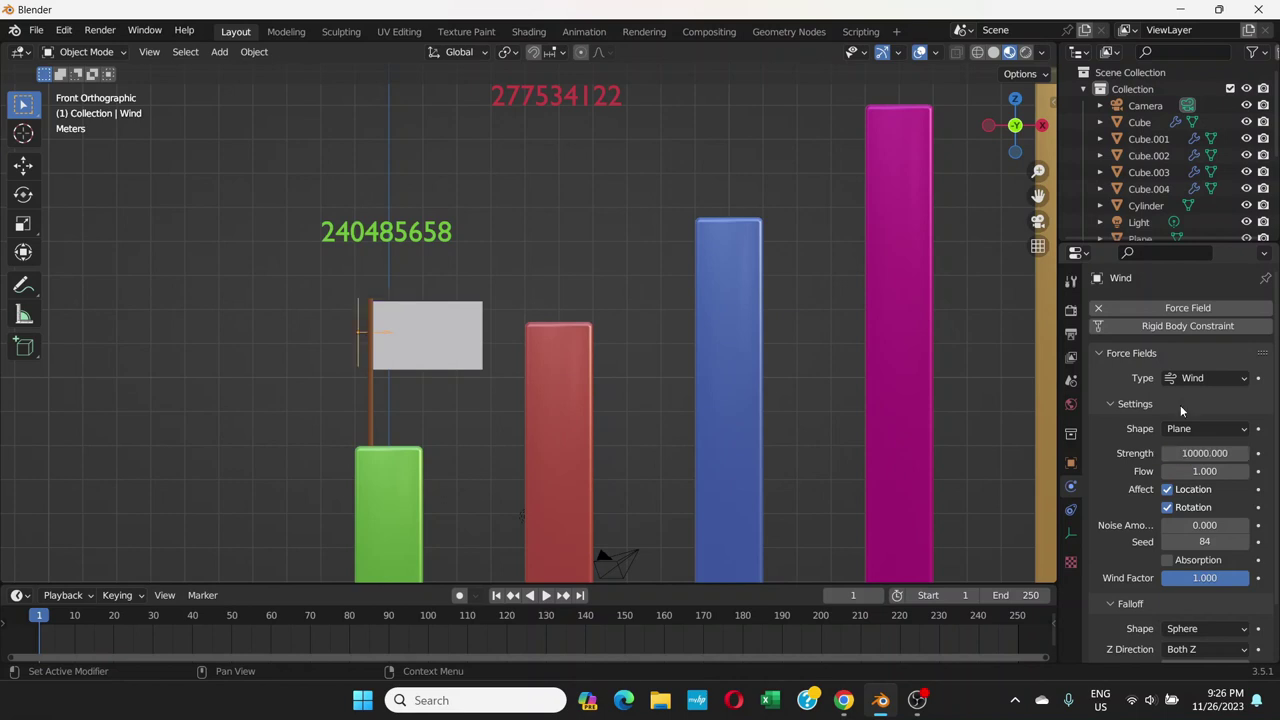
click(546, 595)
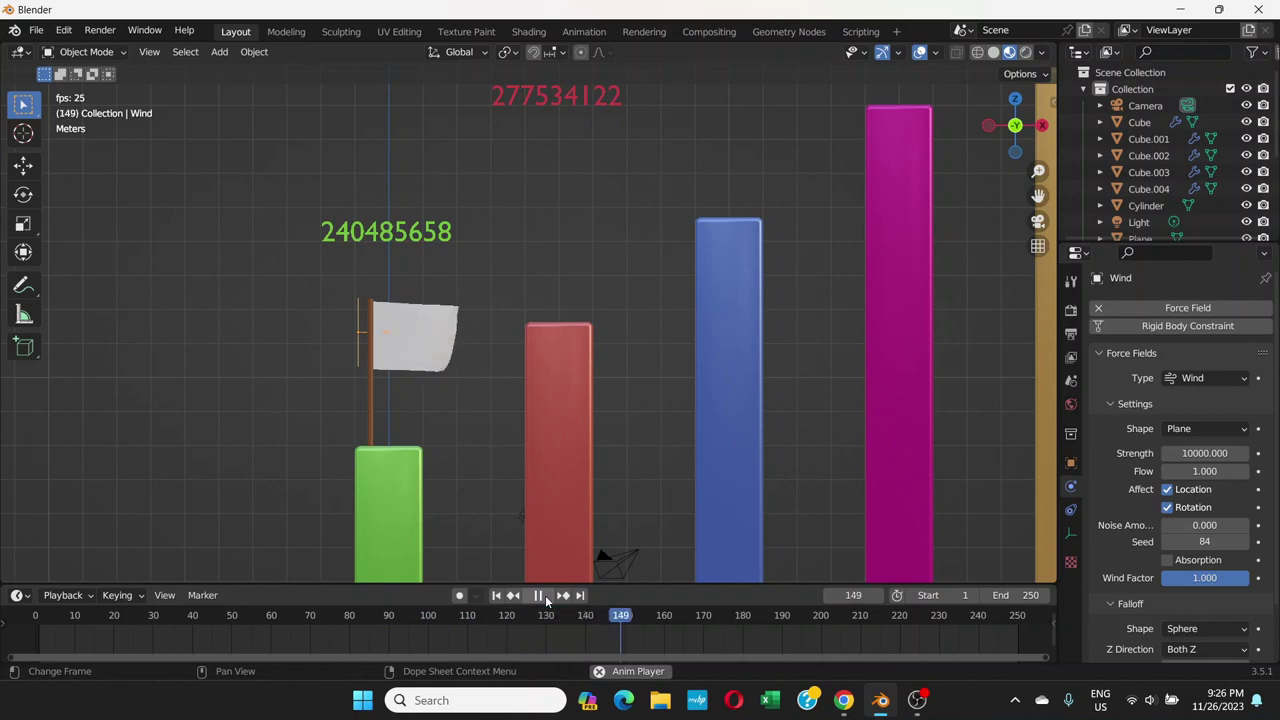
key(space)
- Lower the wind strength to 8000 and replay the flag from frame 1
click(1205, 453)
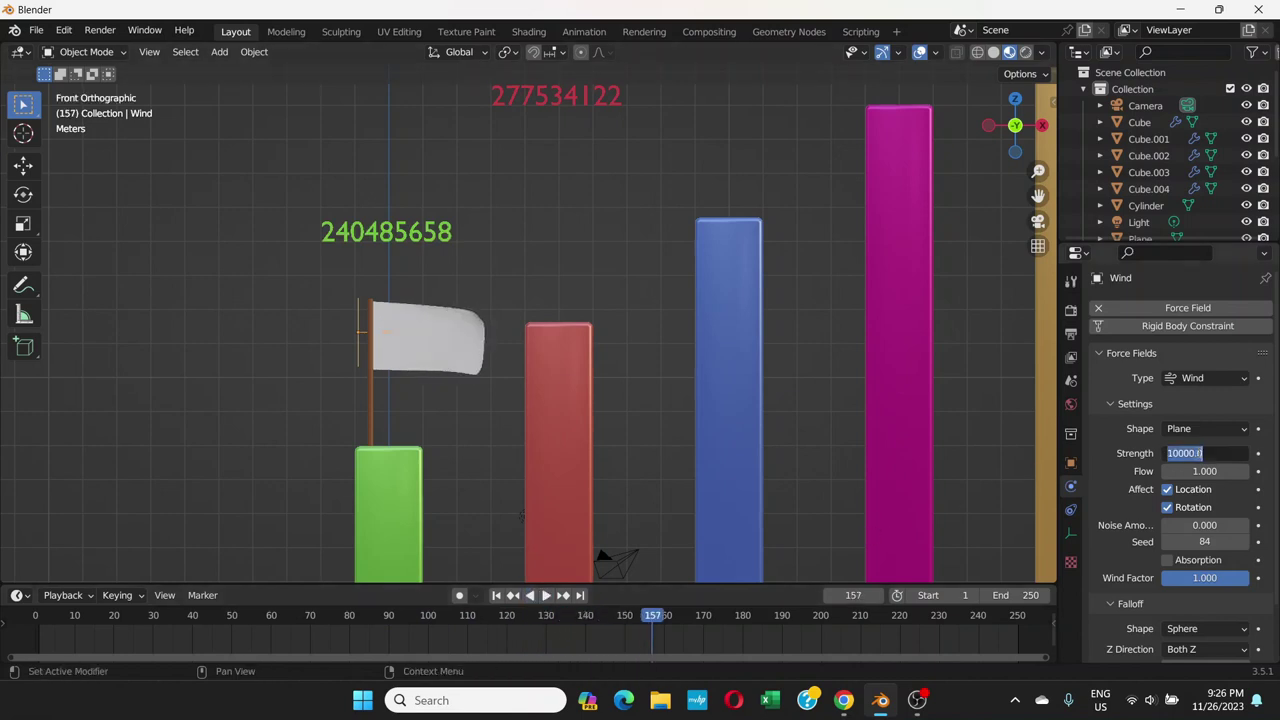
text(8000)
key(Return)
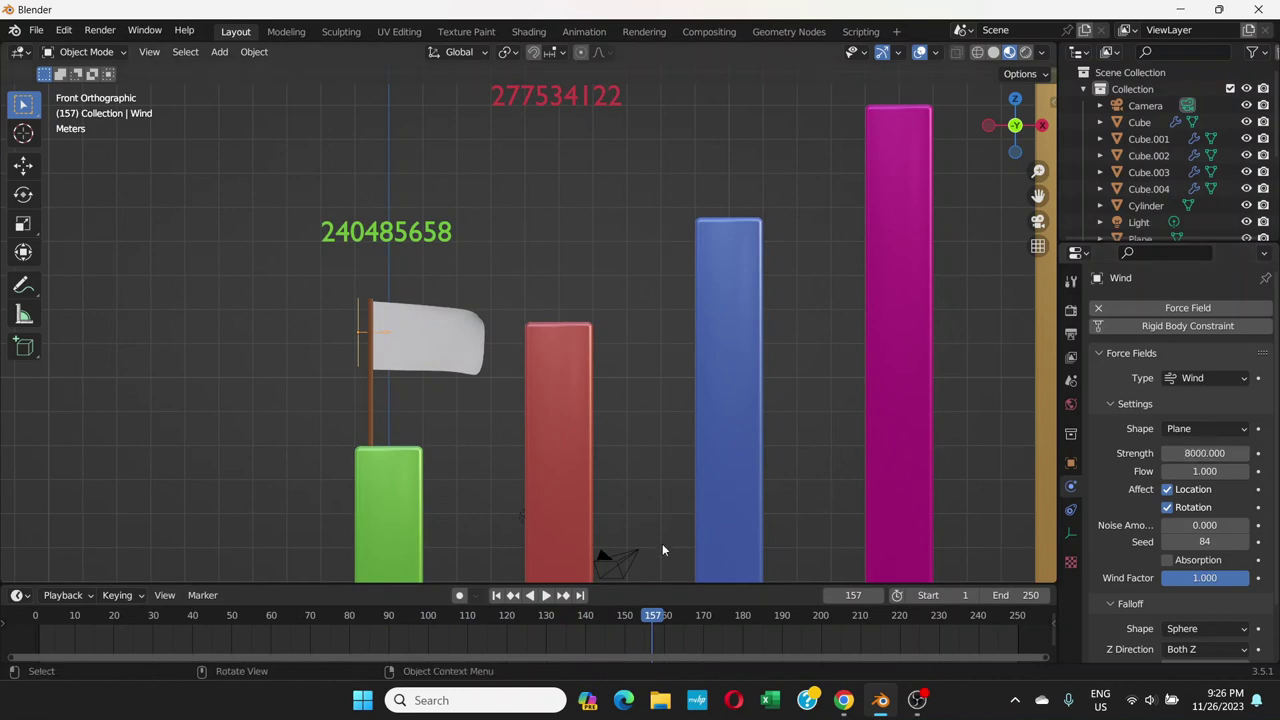
click(496, 595)
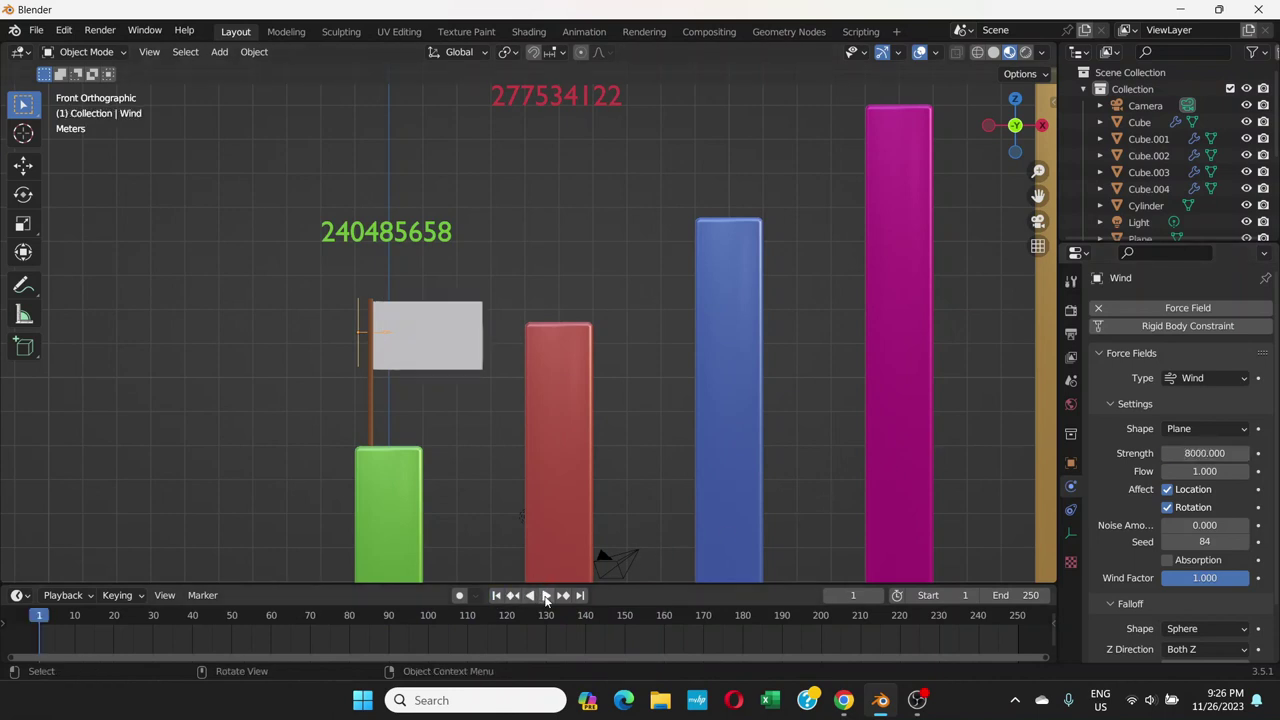
click(546, 595)
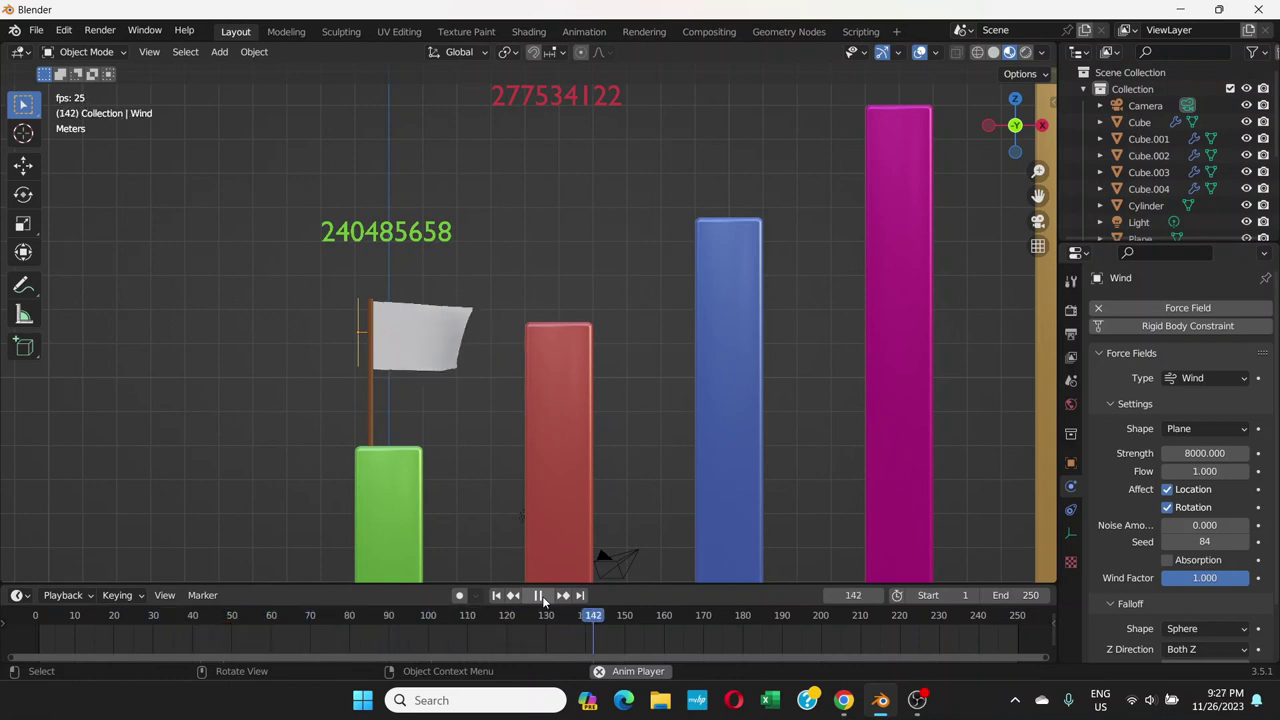
click(541, 596)
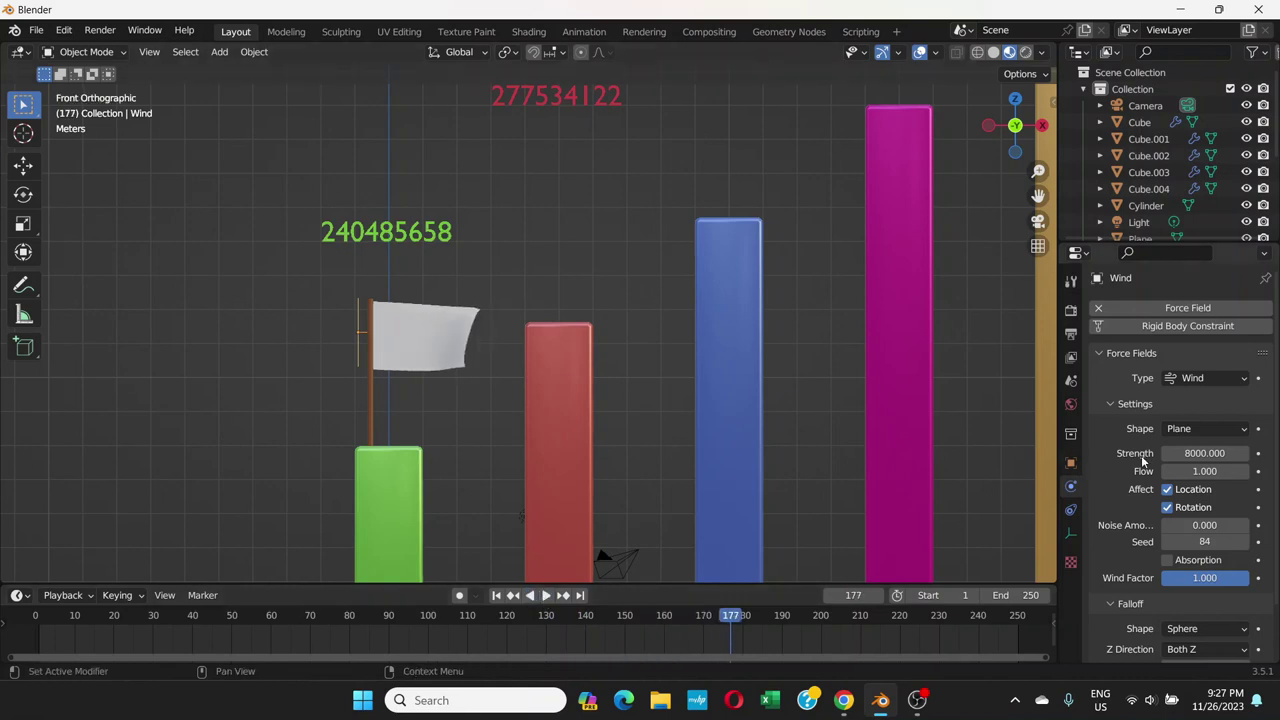
- Settle the wind strength at 7000 and replay, pausing at frame 113
click(1210, 453)
text(7)
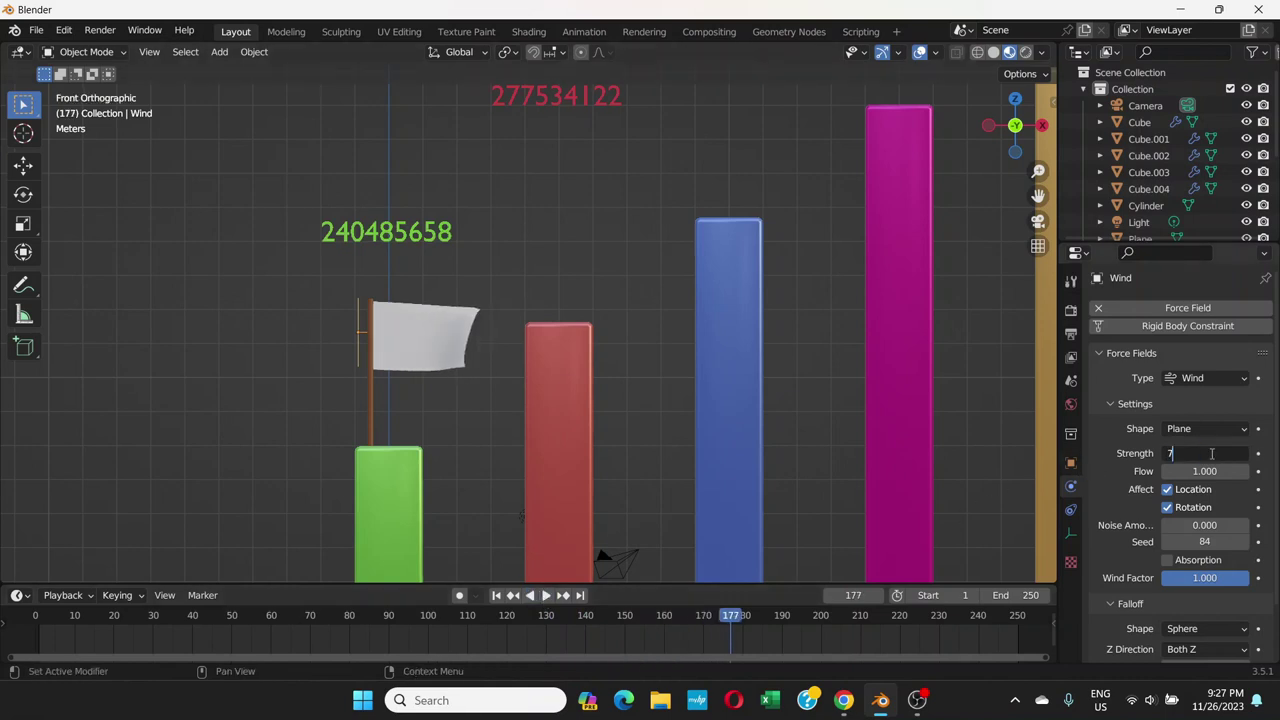
key(Return)
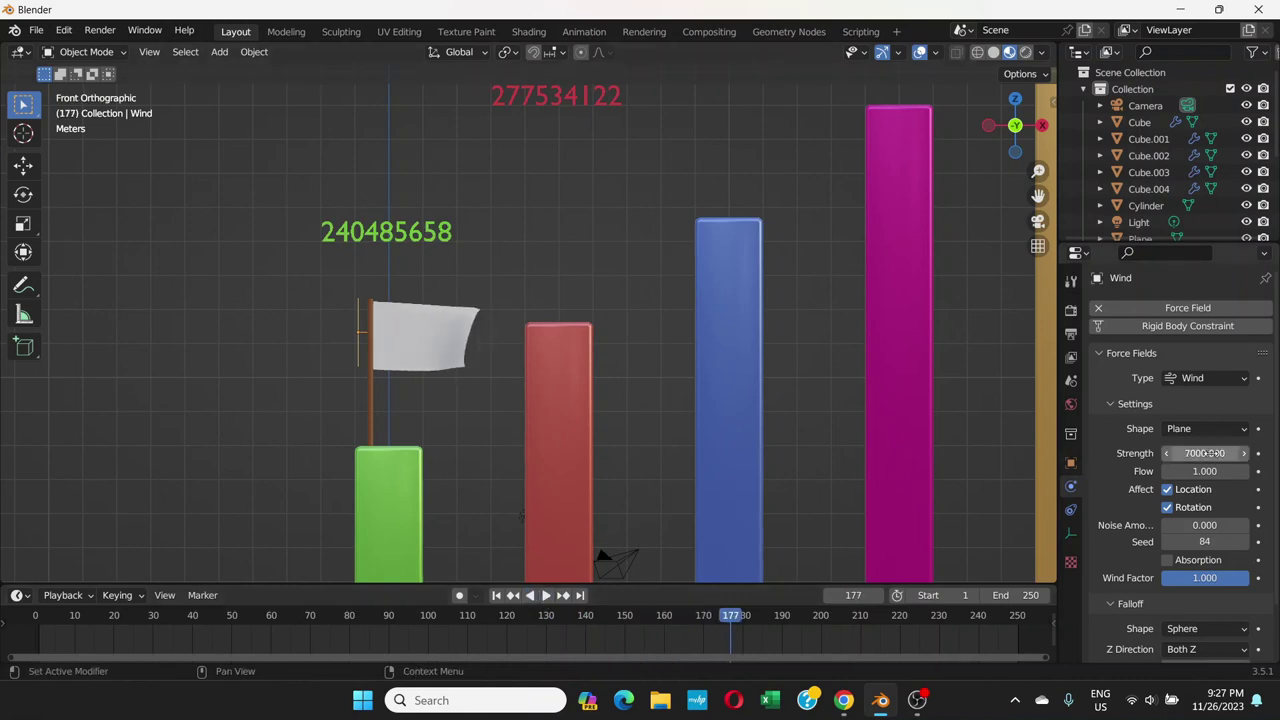
click(496, 596)
click(545, 596)
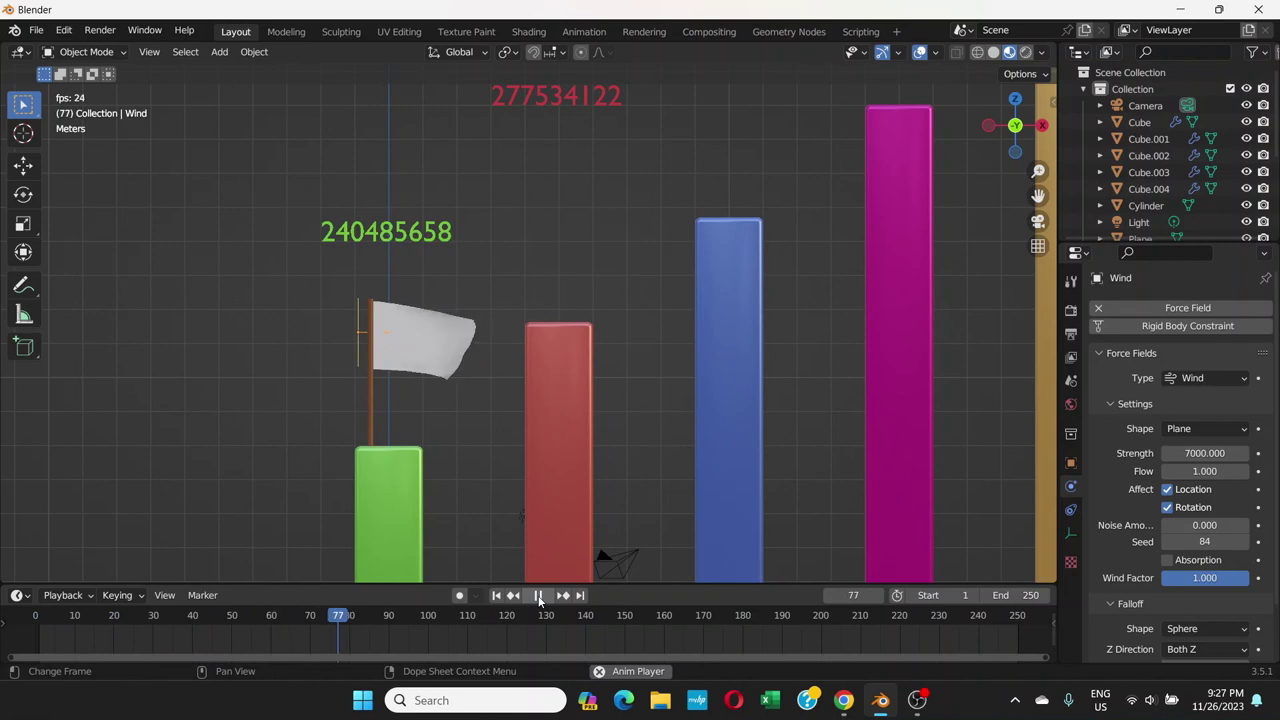
click(538, 596)
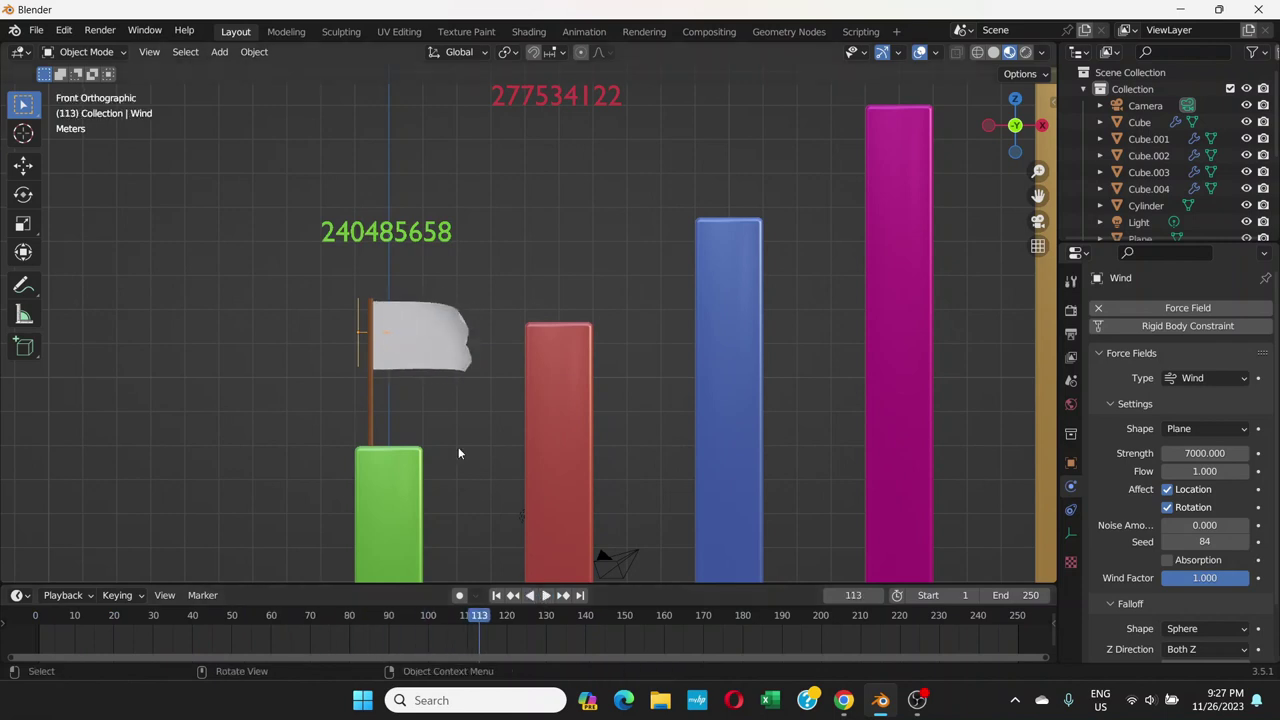
- Select the cloth flag, rewind to frame 1, and switch to the Shading workspace
scroll(412, 369, down, 1)
scroll(426, 365, up, 1)
shift+middle_drag(426, 365, 498, 276)
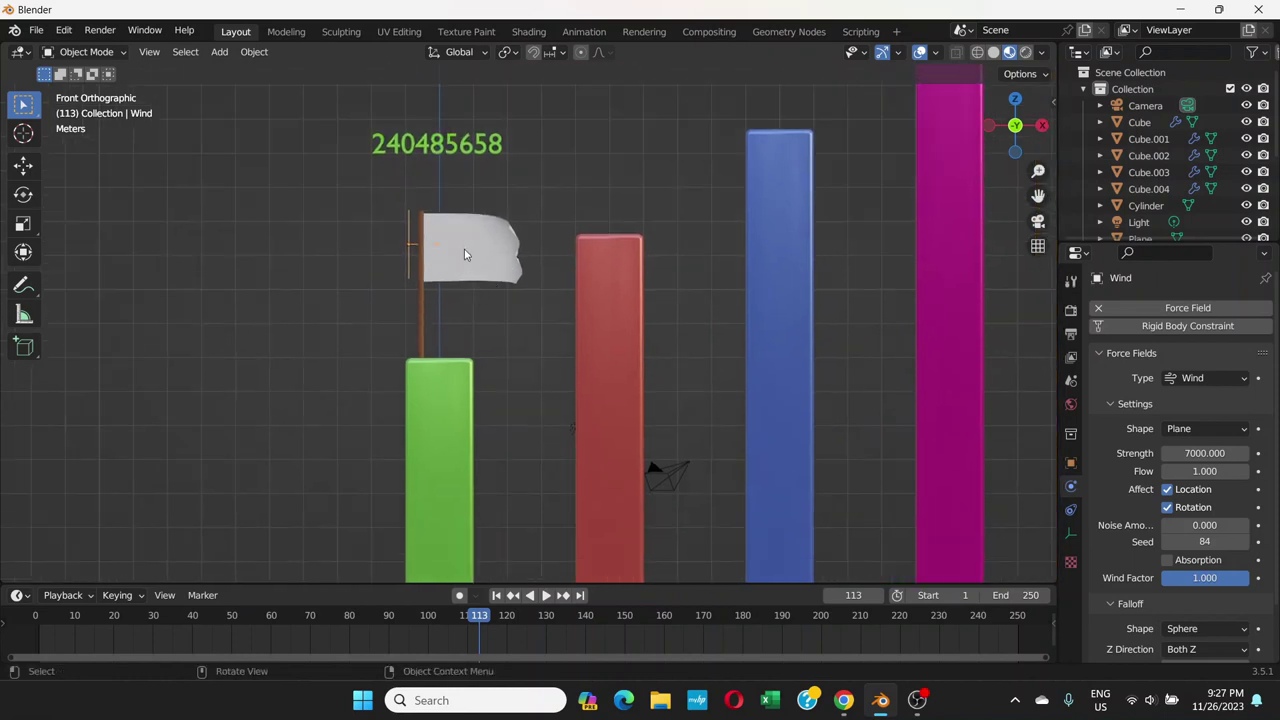
click(464, 248)
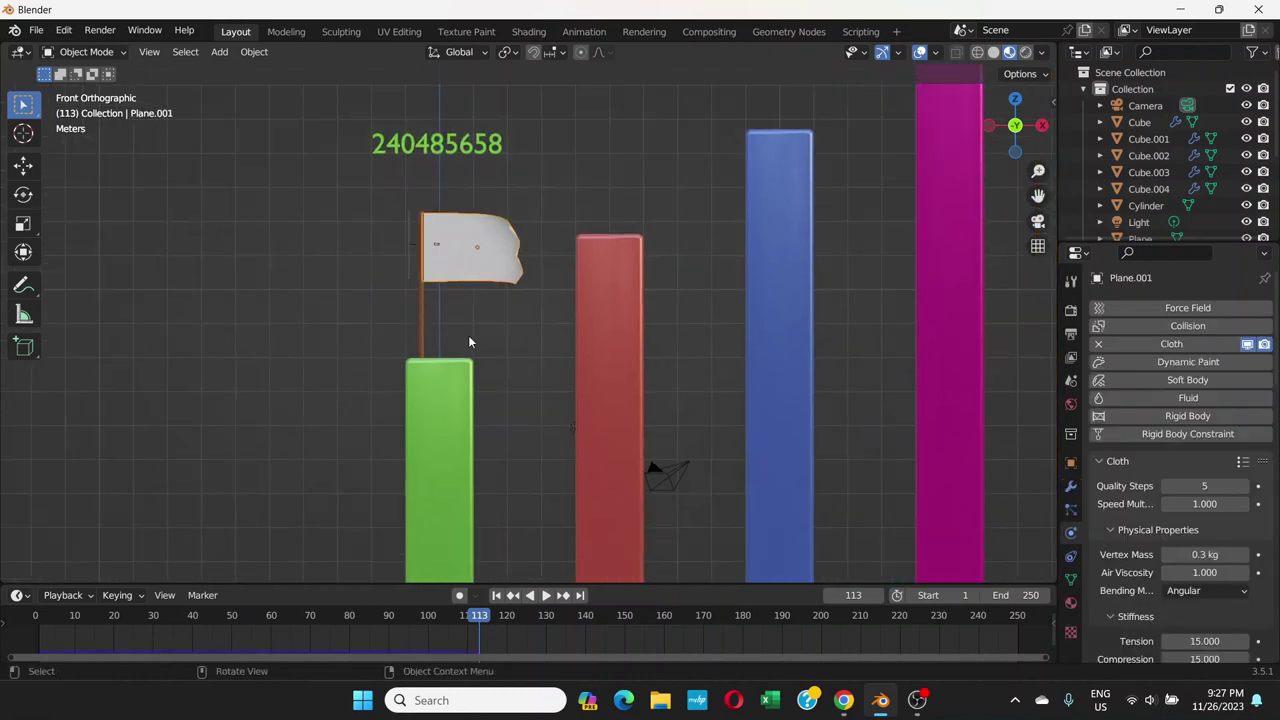
click(496, 596)
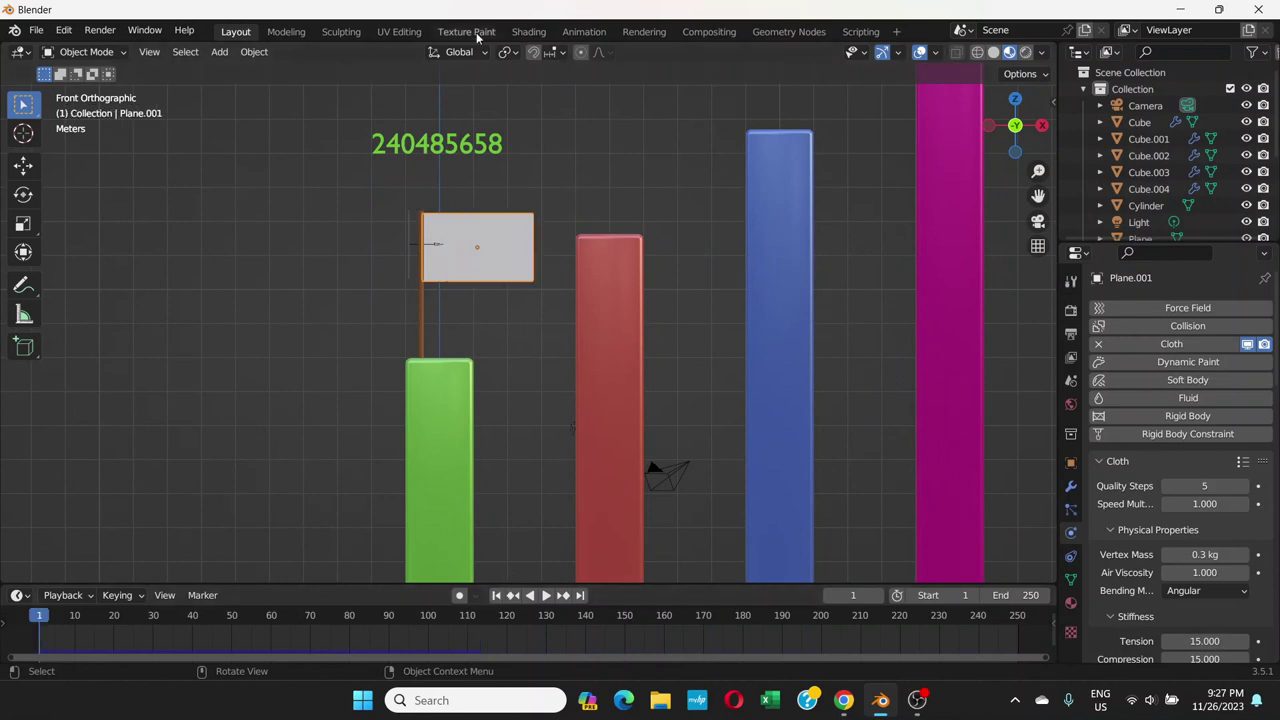
click(528, 31)
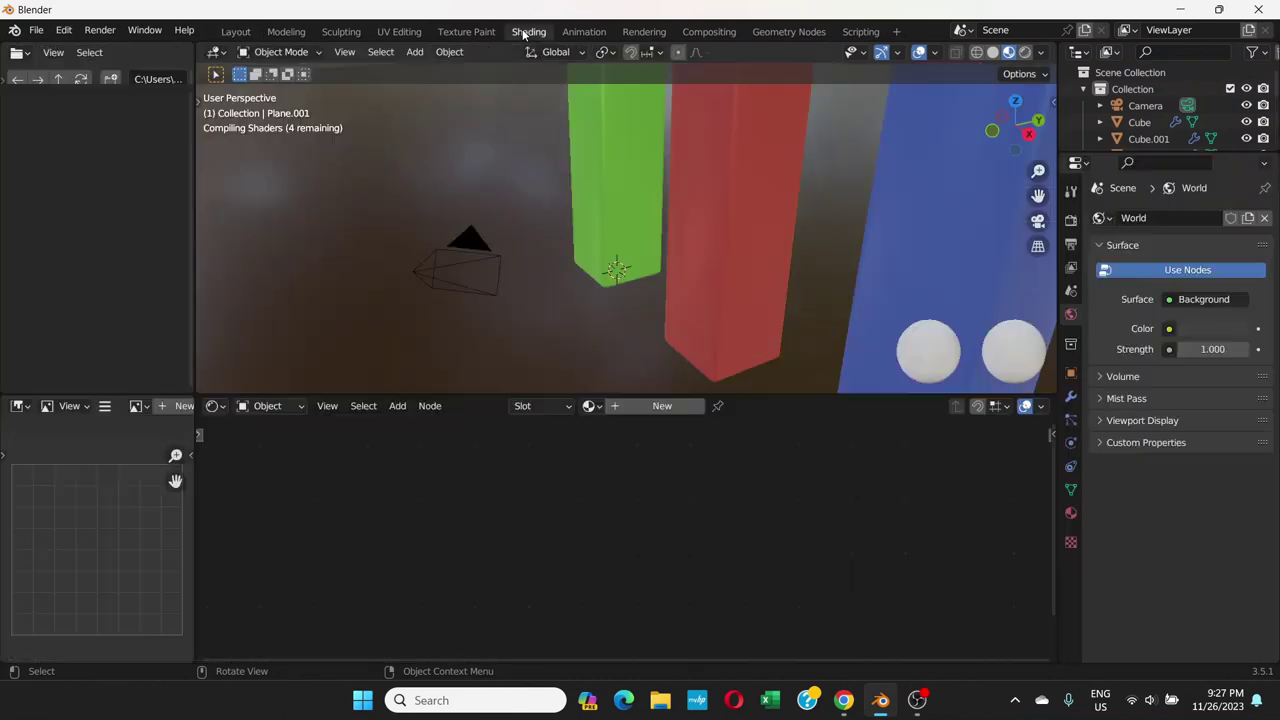
- Create a new material, Material.013, for the flag
click(649, 410)
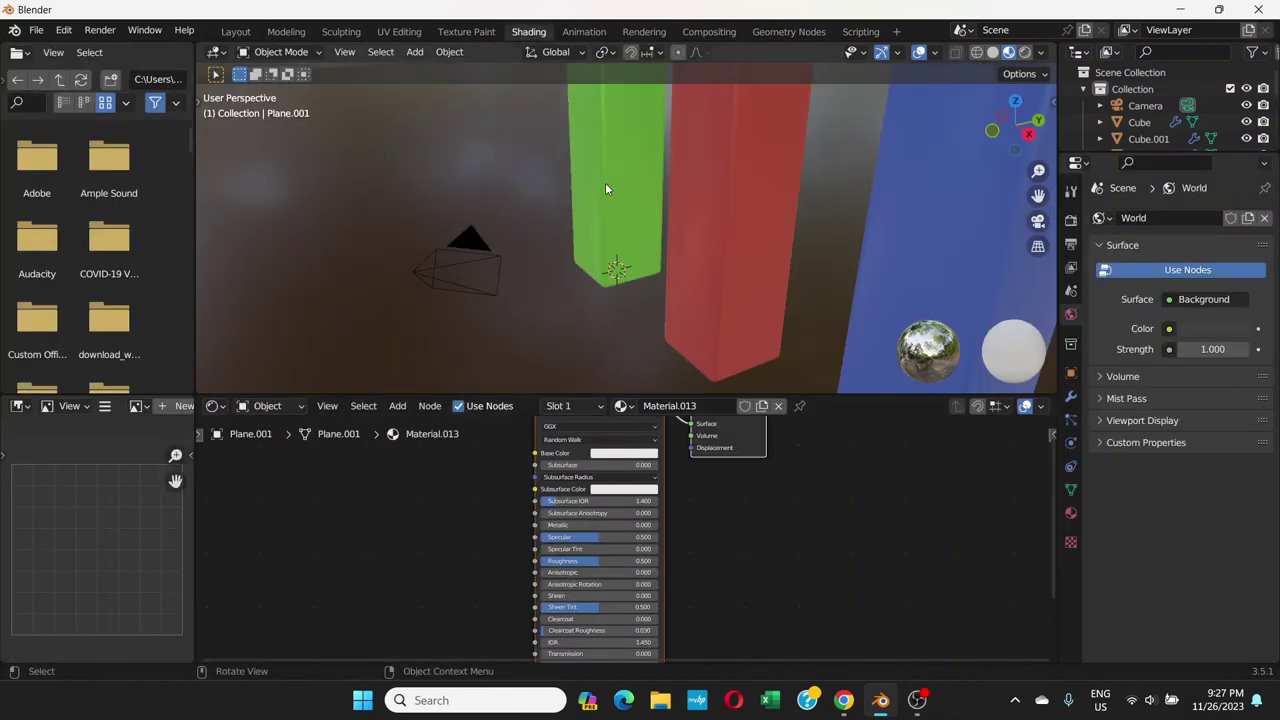
scroll(617, 189, down, 5)
middle_drag(558, 226, 568, 268)
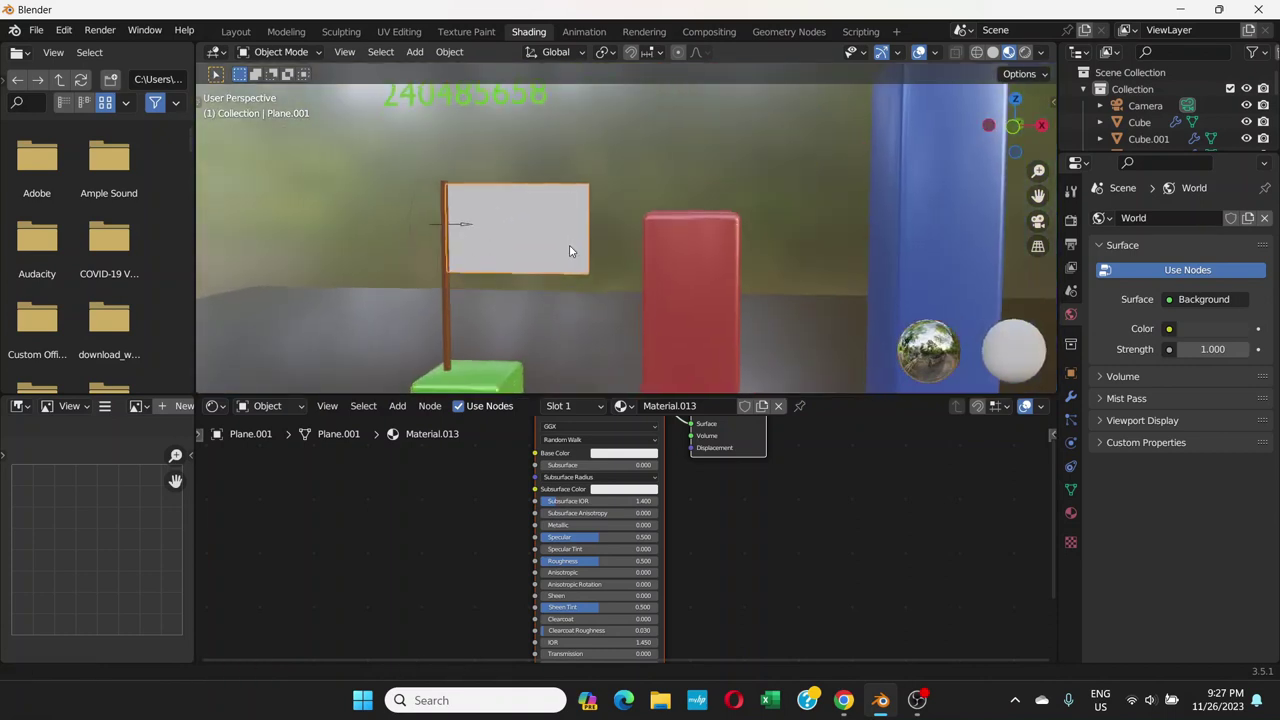
middle_drag(580, 474, 685, 530)
scroll(685, 530, up, 2)
scroll(686, 530, up, 2)
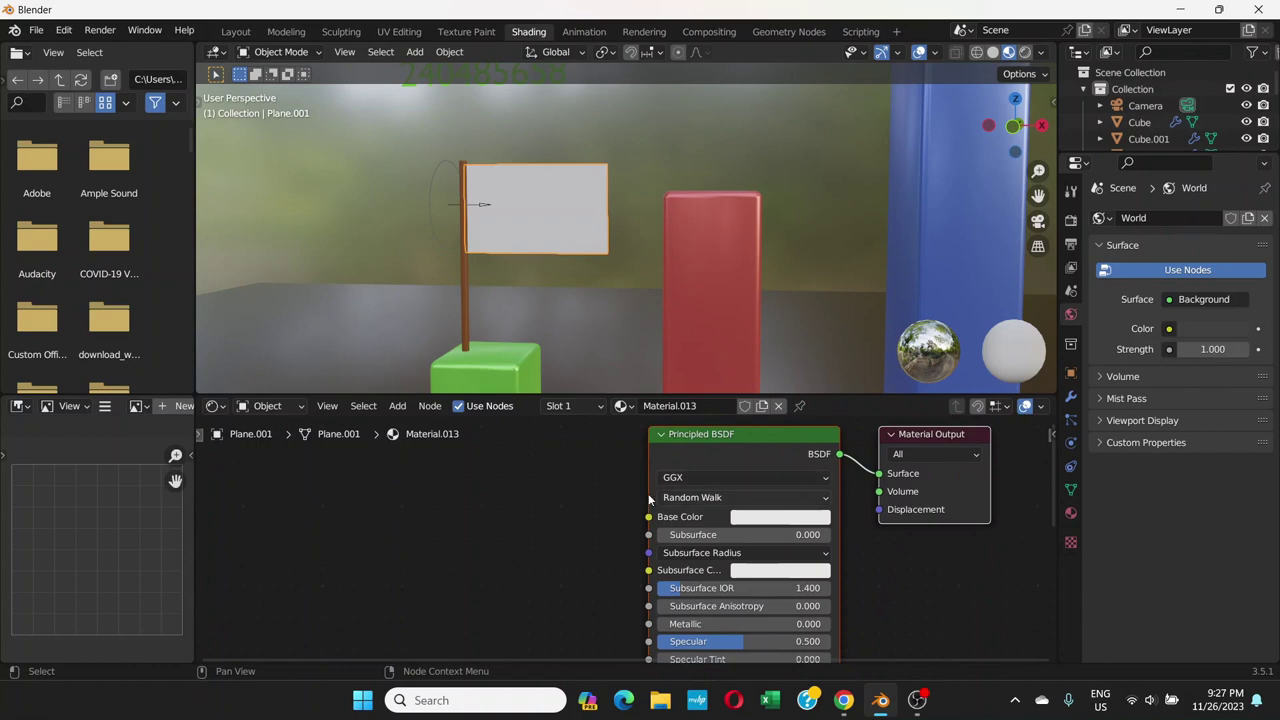
- Add an Image Texture node via search and place it left of the Principled BSDF
click(400, 407)
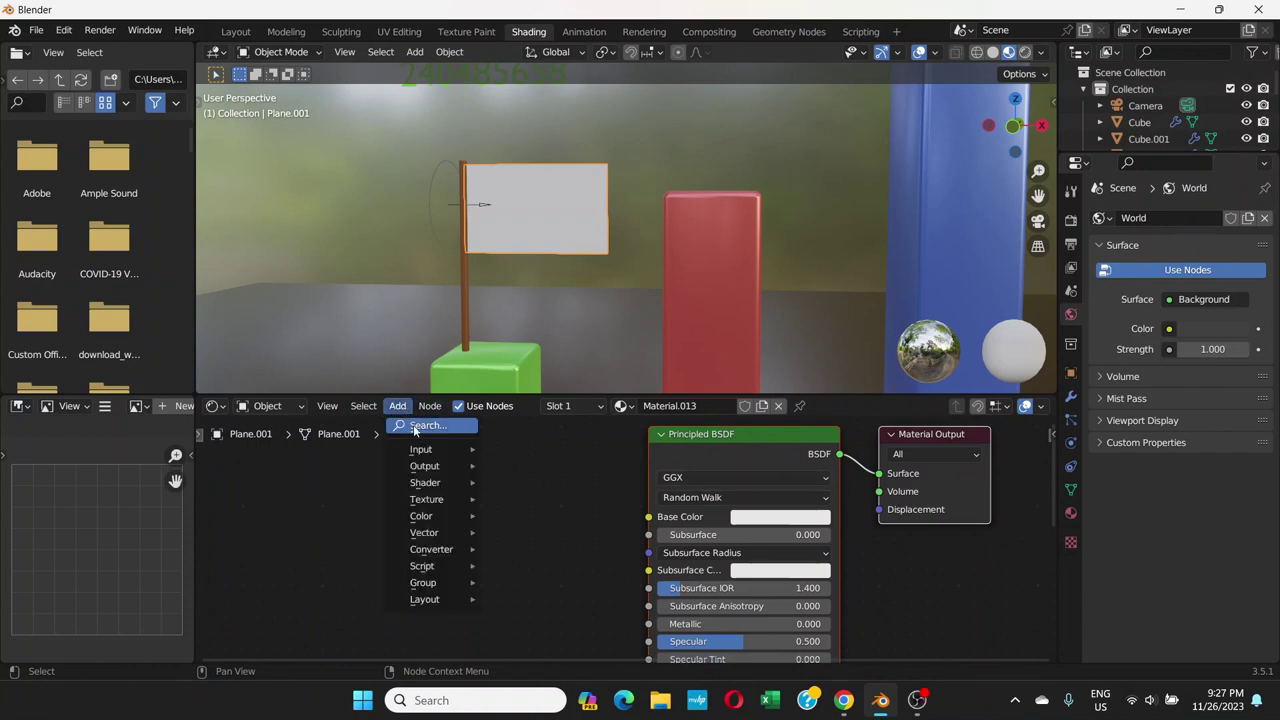
click(416, 426)
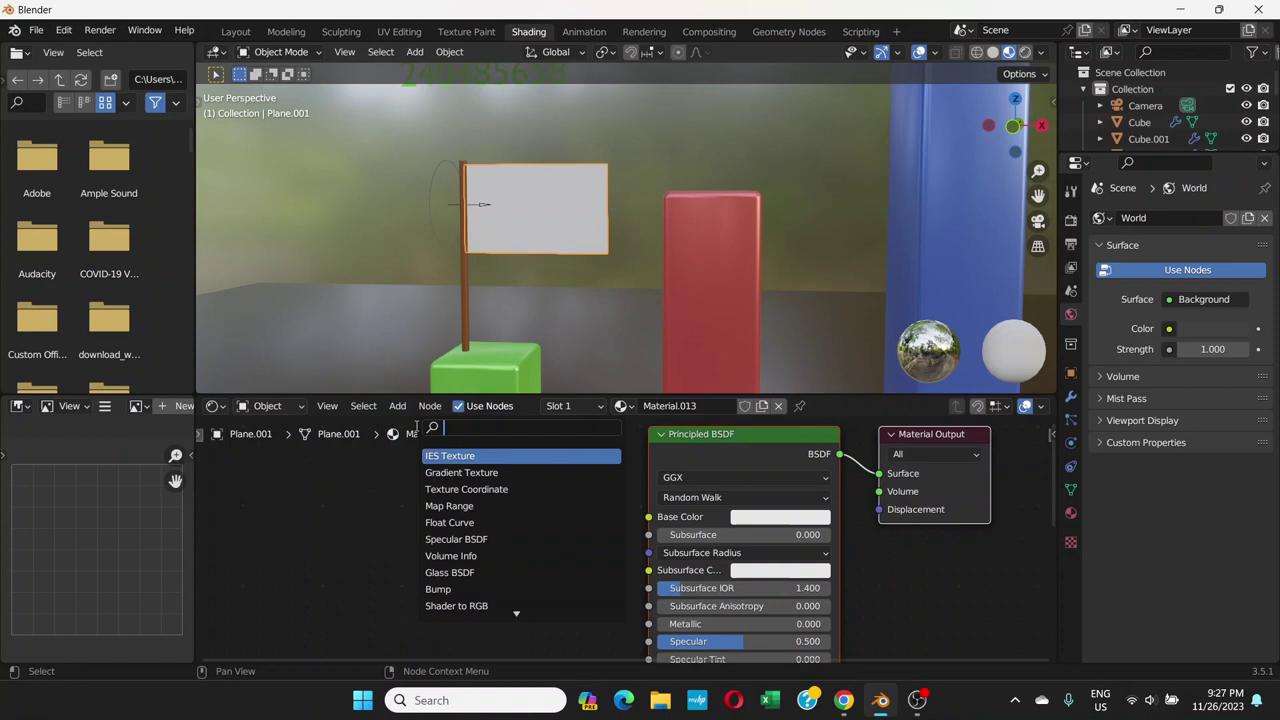
text(image)
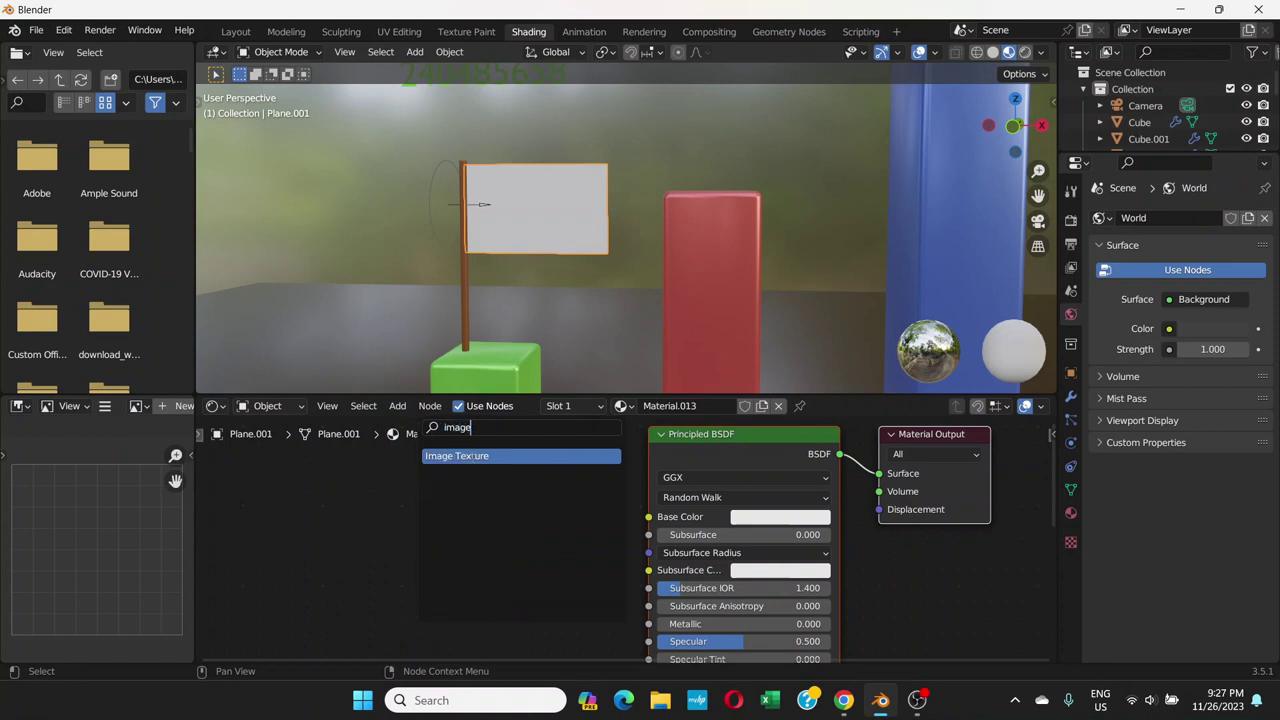
key(Return)
click(423, 514)
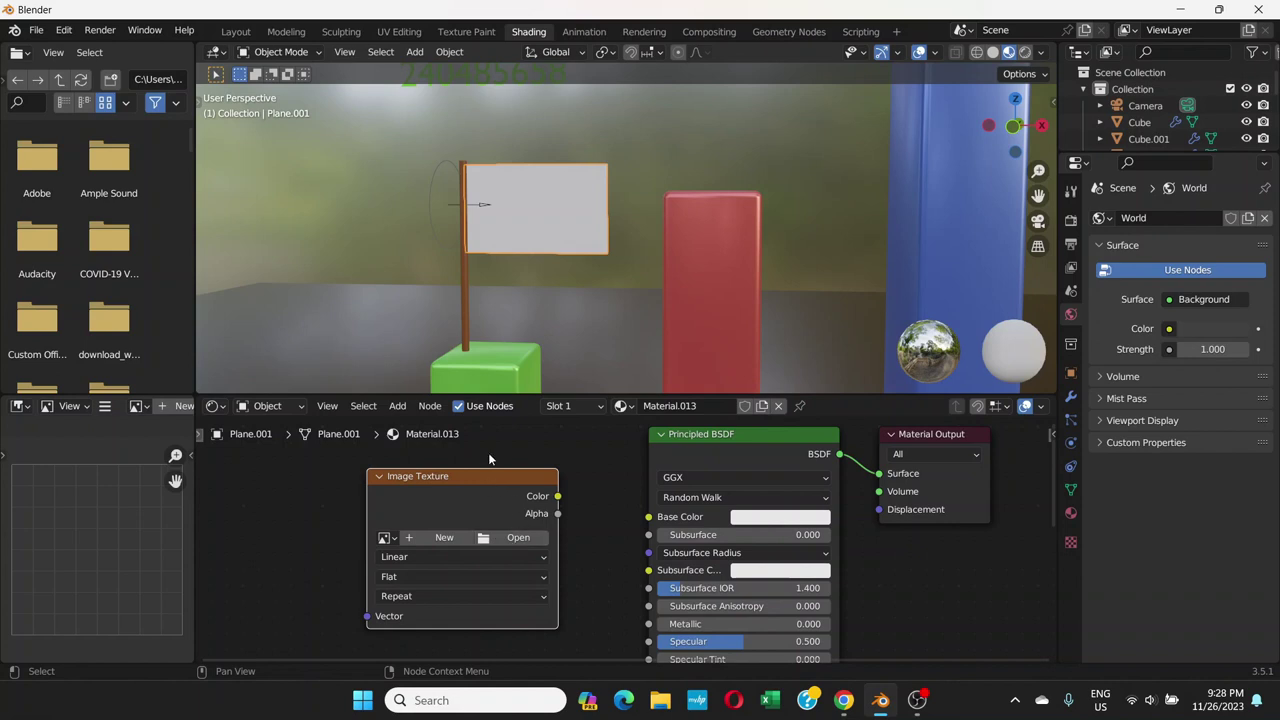
- Open pakistan-flag_3000x2000.png from Desktop > New folder into the Image Texture node
click(508, 539)
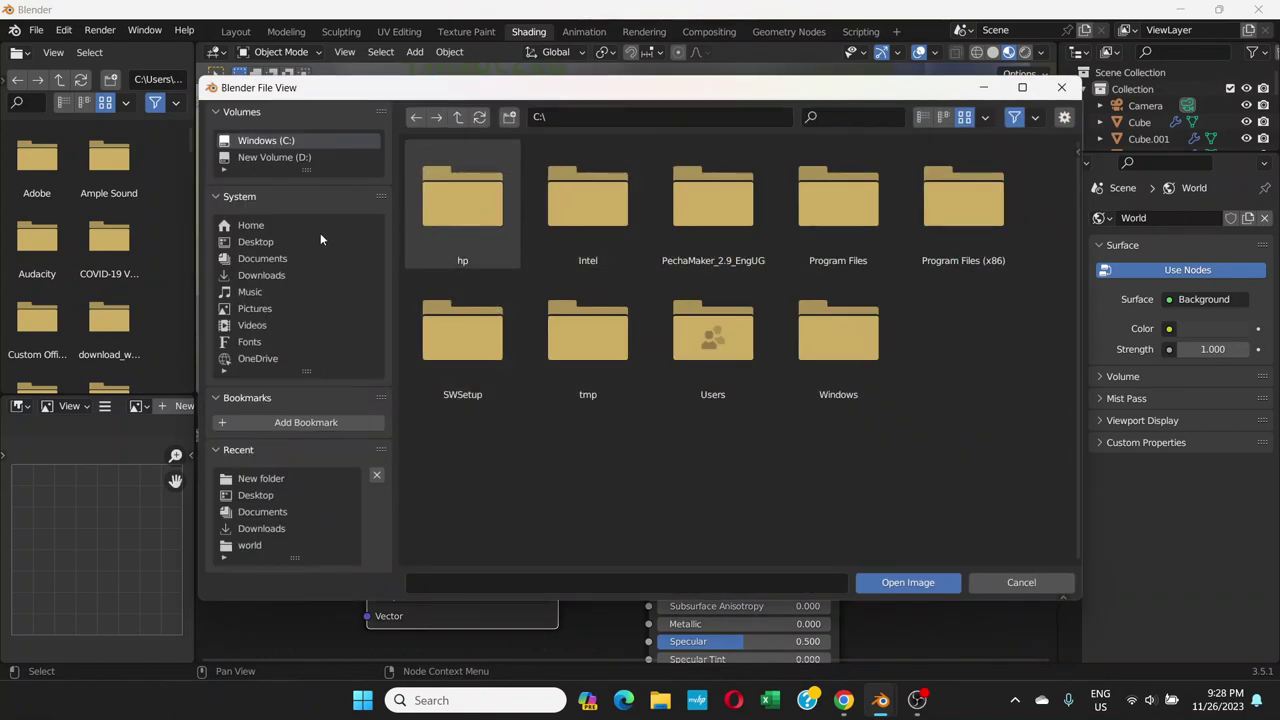
click(287, 239)
double_click(598, 212)
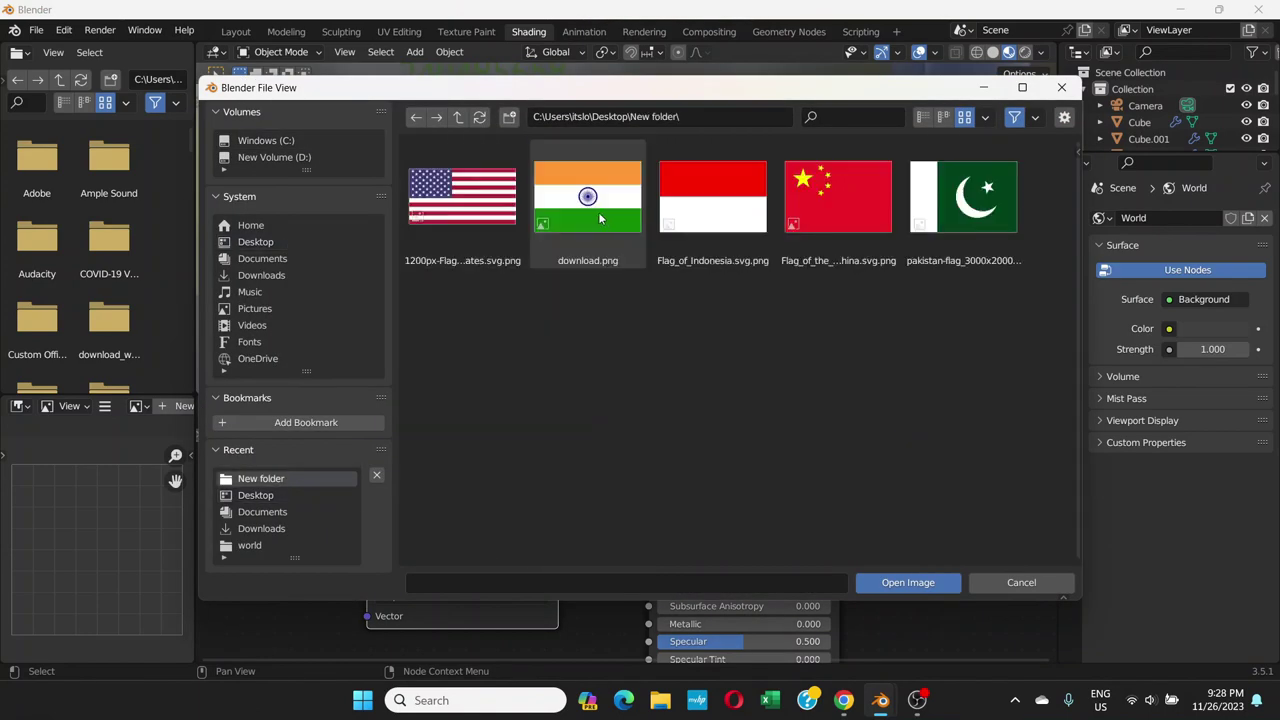
click(982, 211)
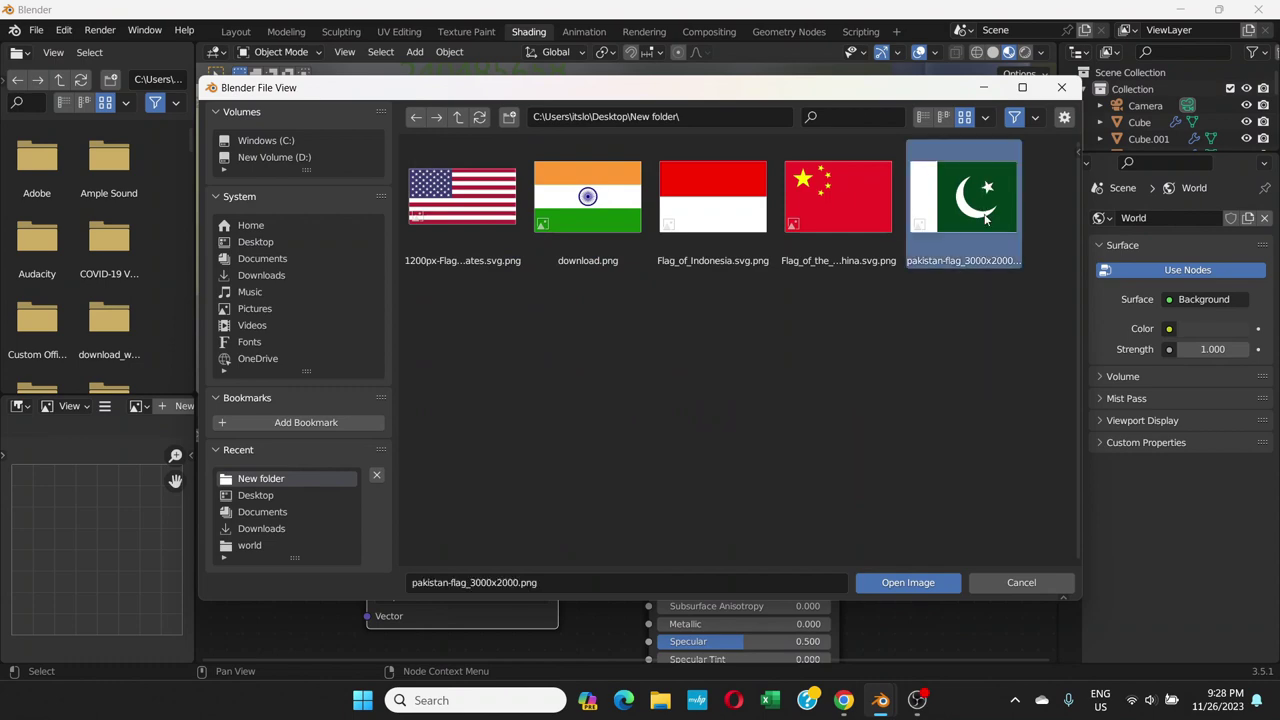
click(910, 584)
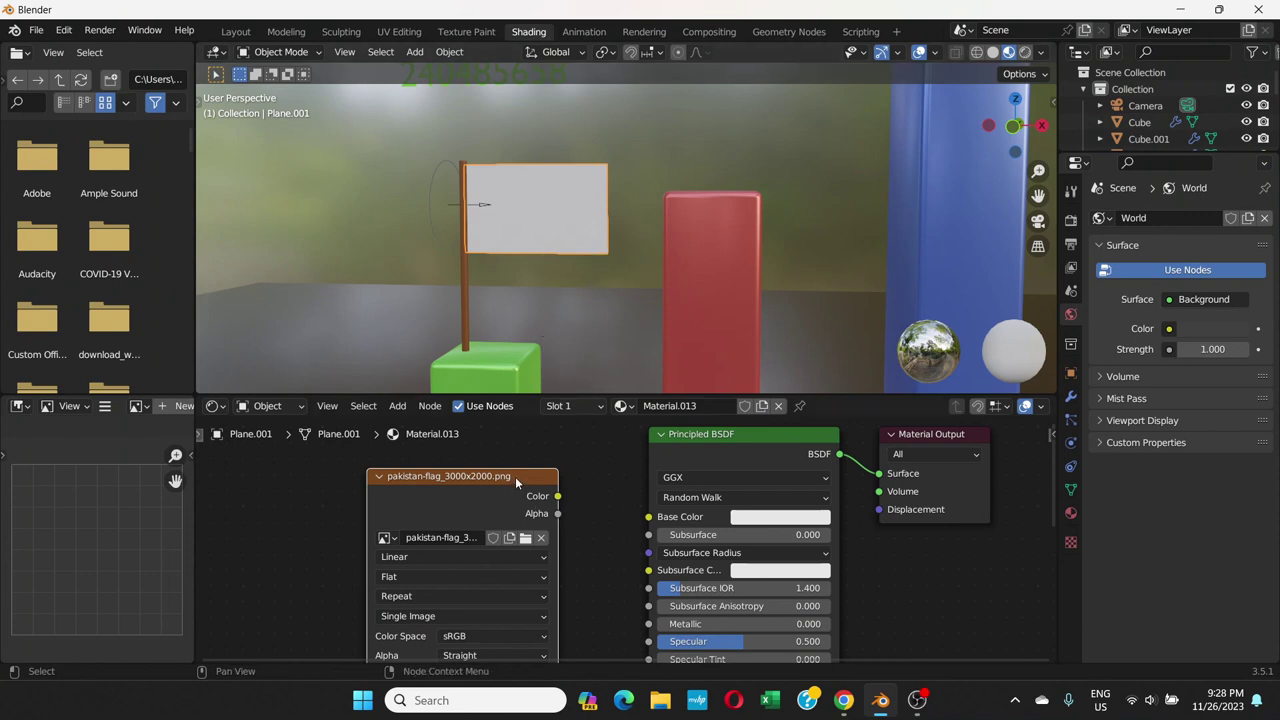
- Link the image colour to the Principled BSDF Base Color and return to the Layout workspace
drag(515, 476, 443, 476)
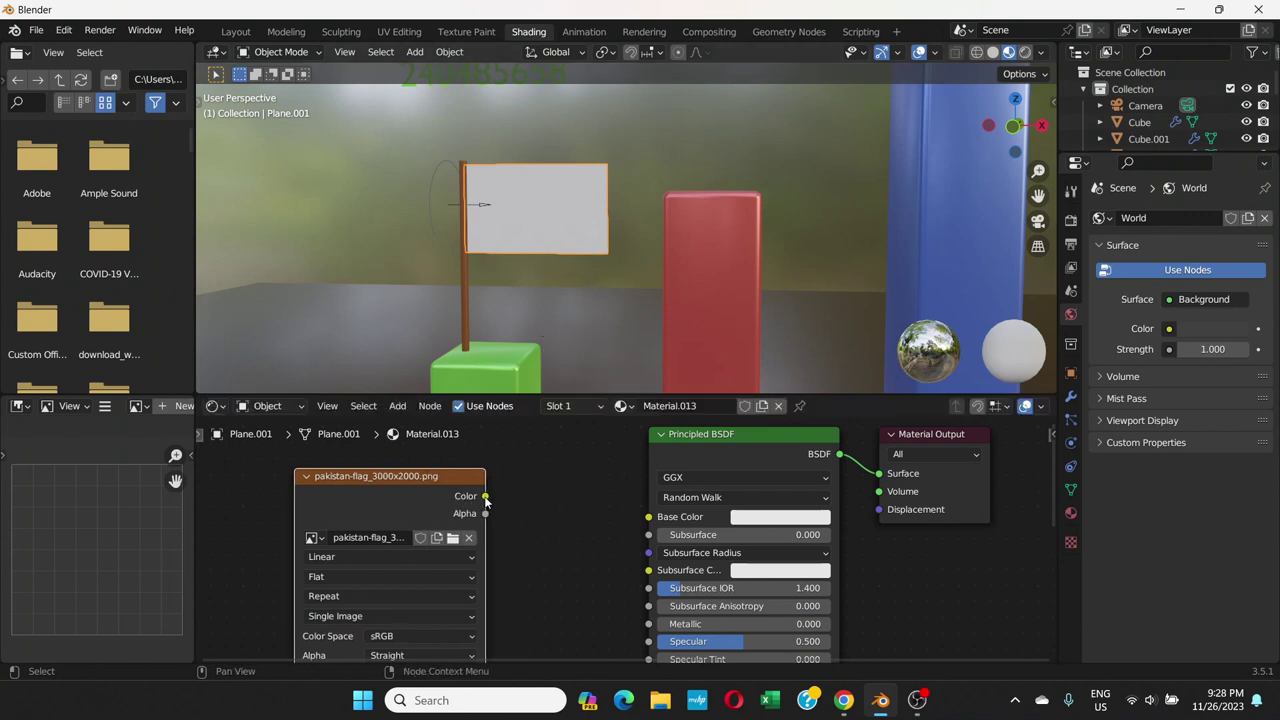
drag(485, 497, 650, 517)
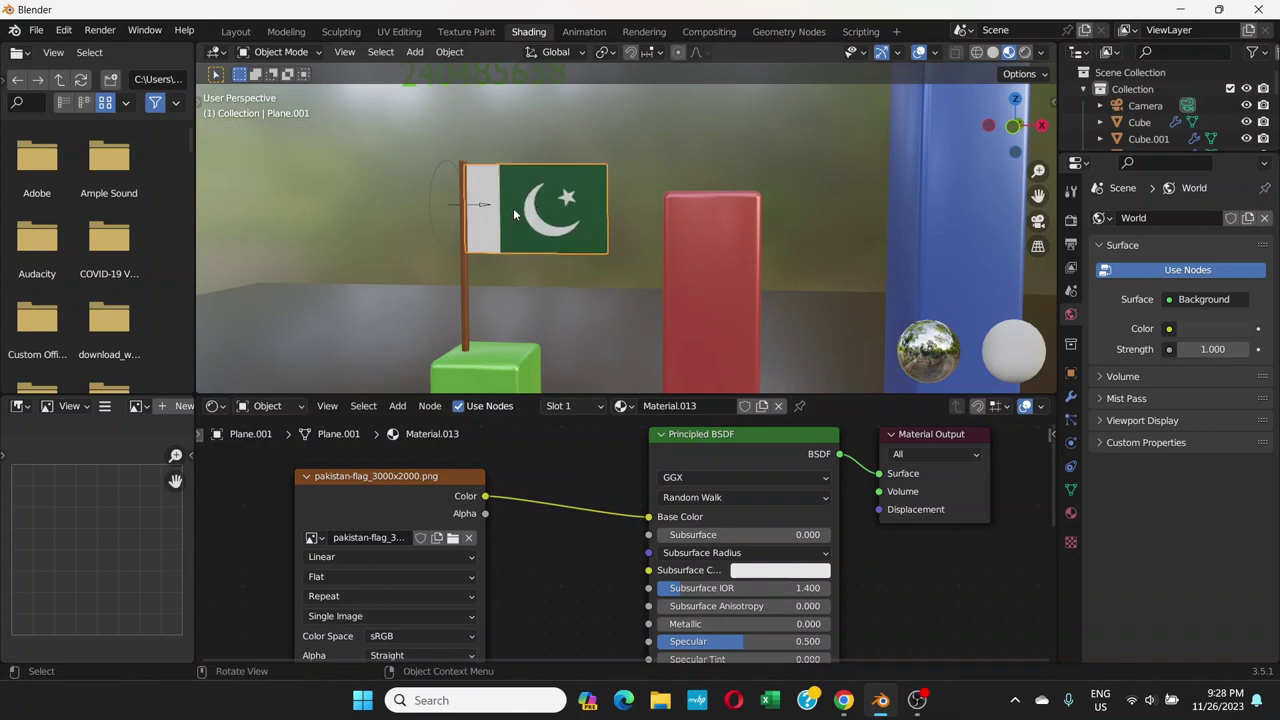
scroll(513, 210, up, 3)
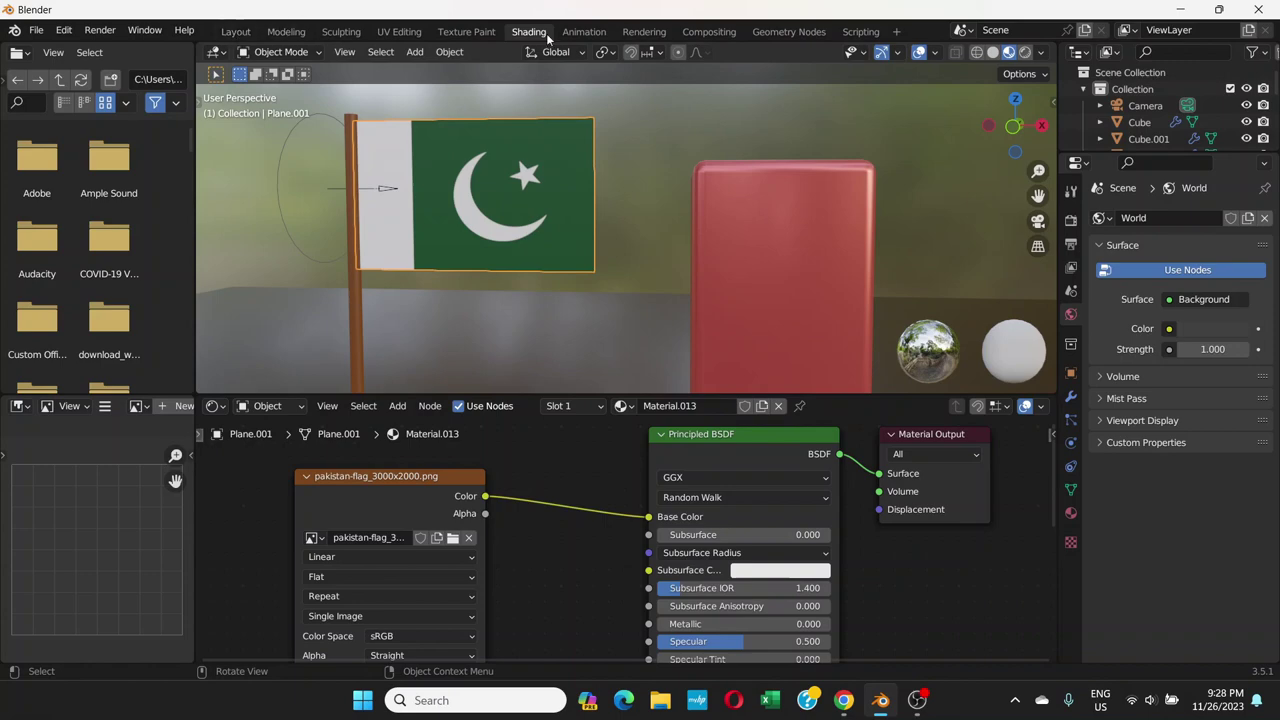
click(245, 33)
scroll(541, 259, down, 4)
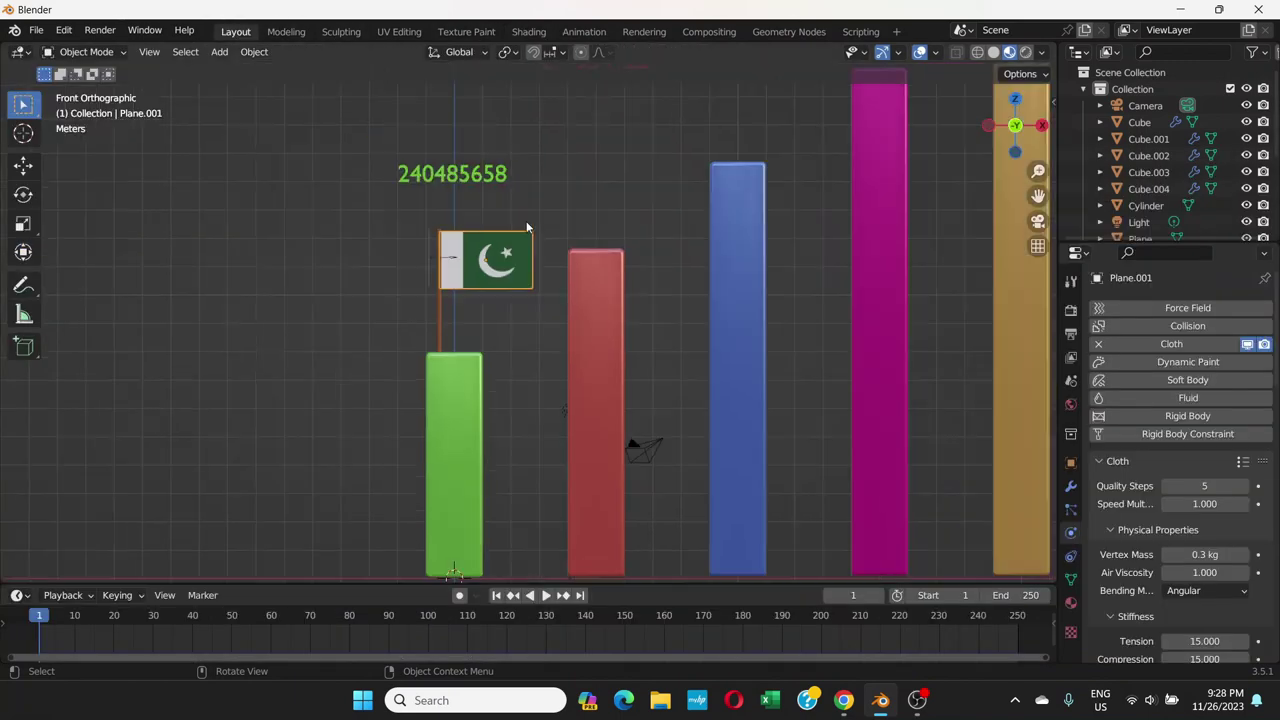
scroll(528, 302, up, 2)
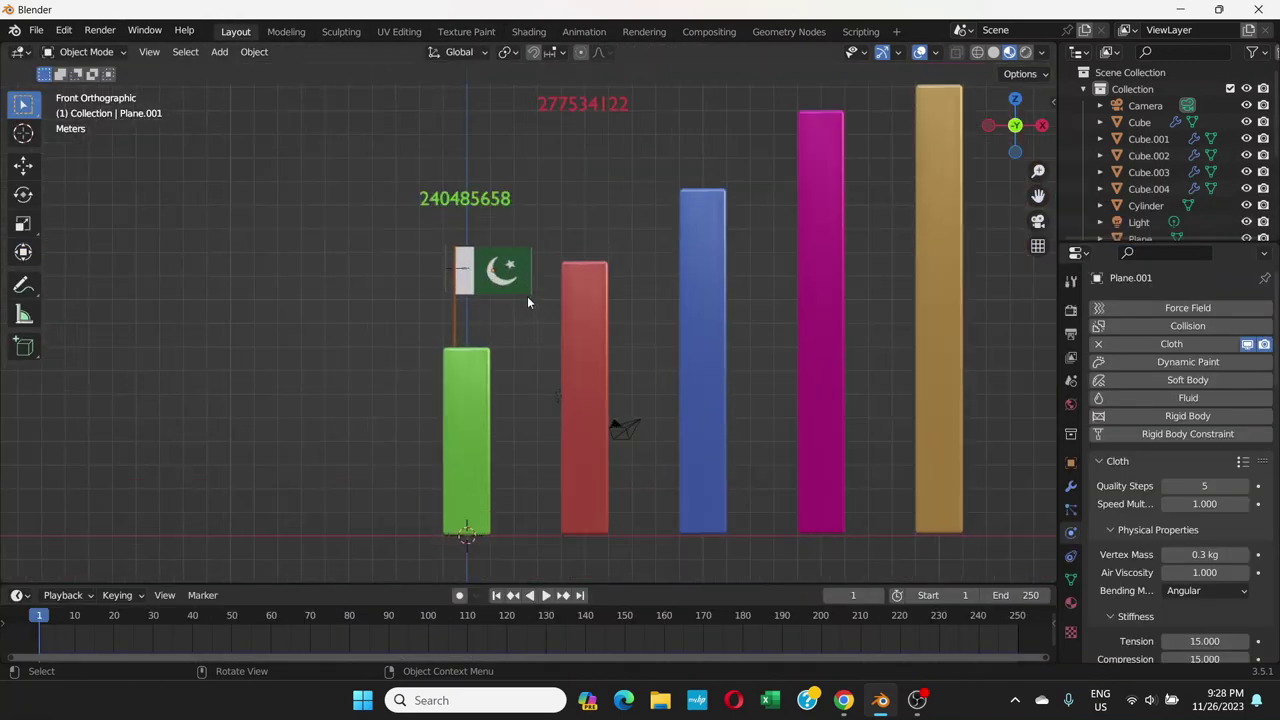
click(545, 595)
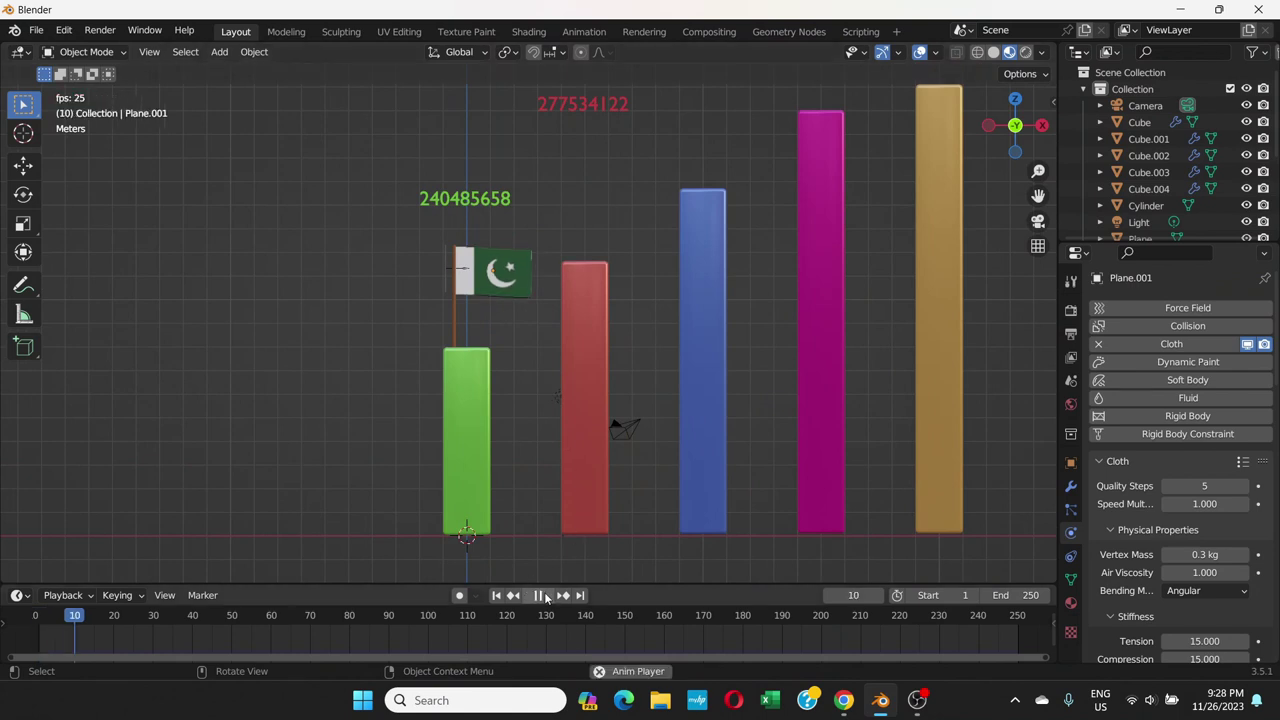
scroll(490, 322, up, 4)
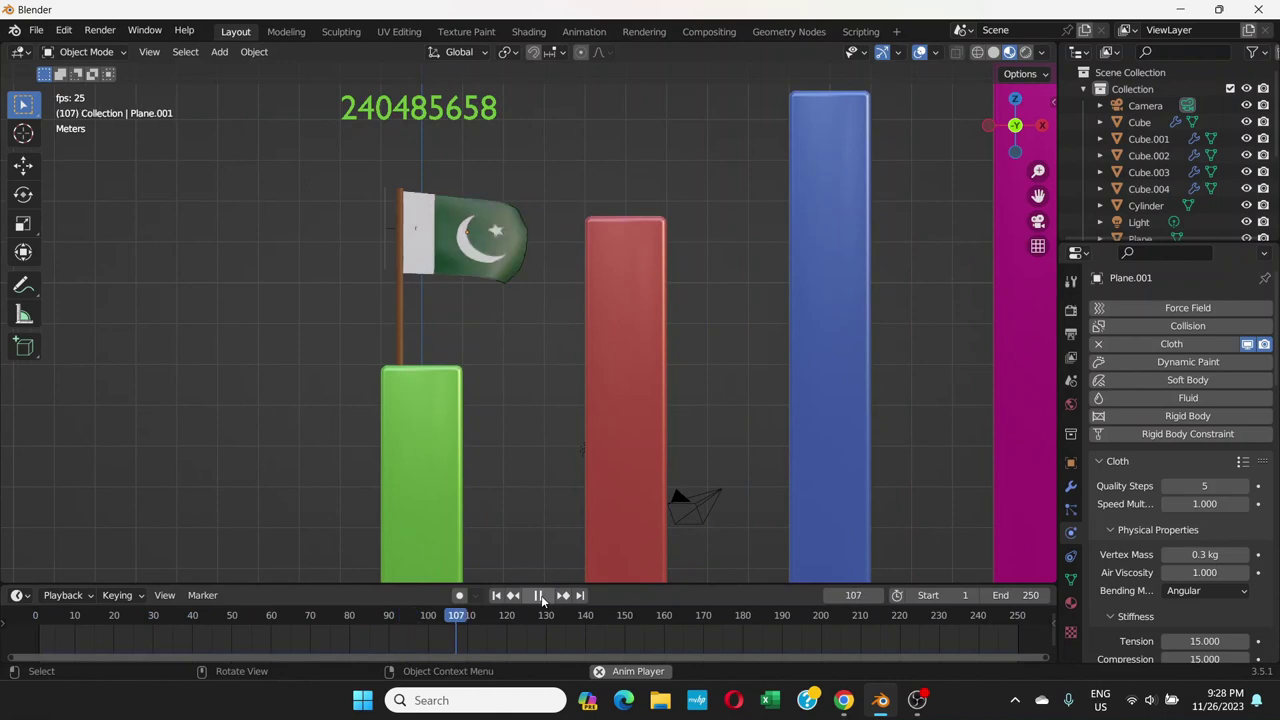
key(space)
scroll(490, 310, down, 7)
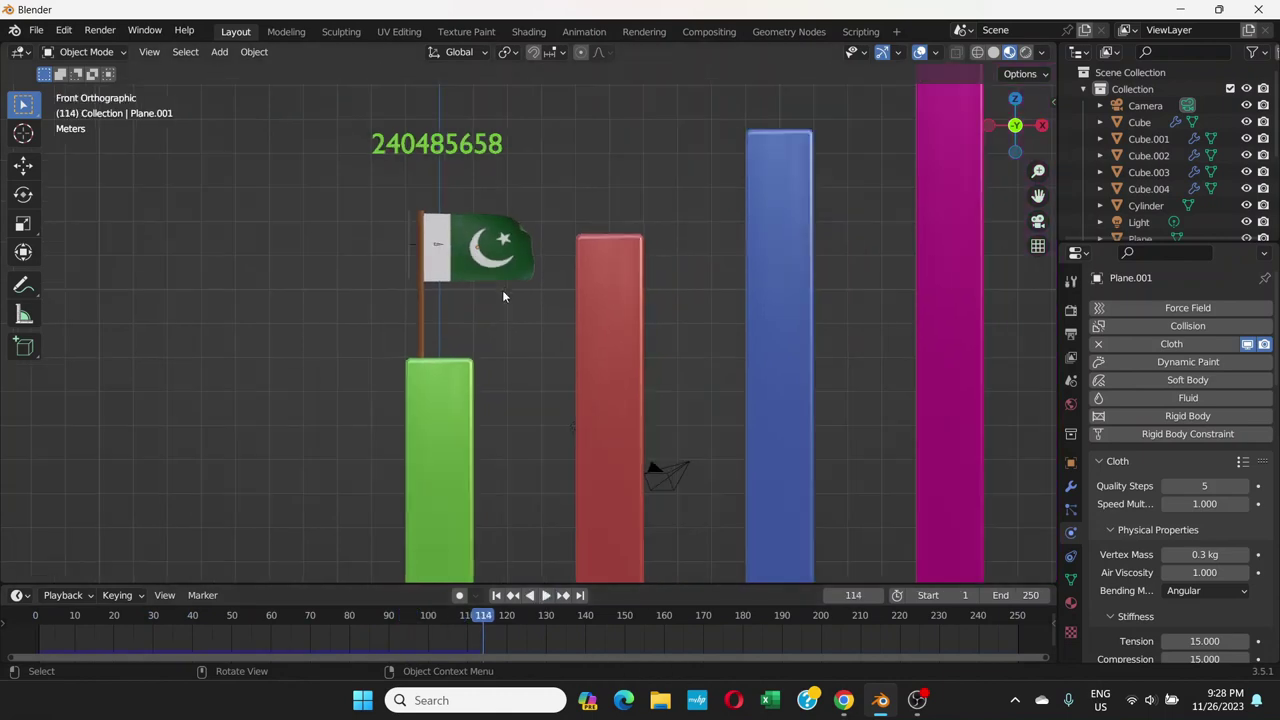
scroll(512, 327, up, 3)
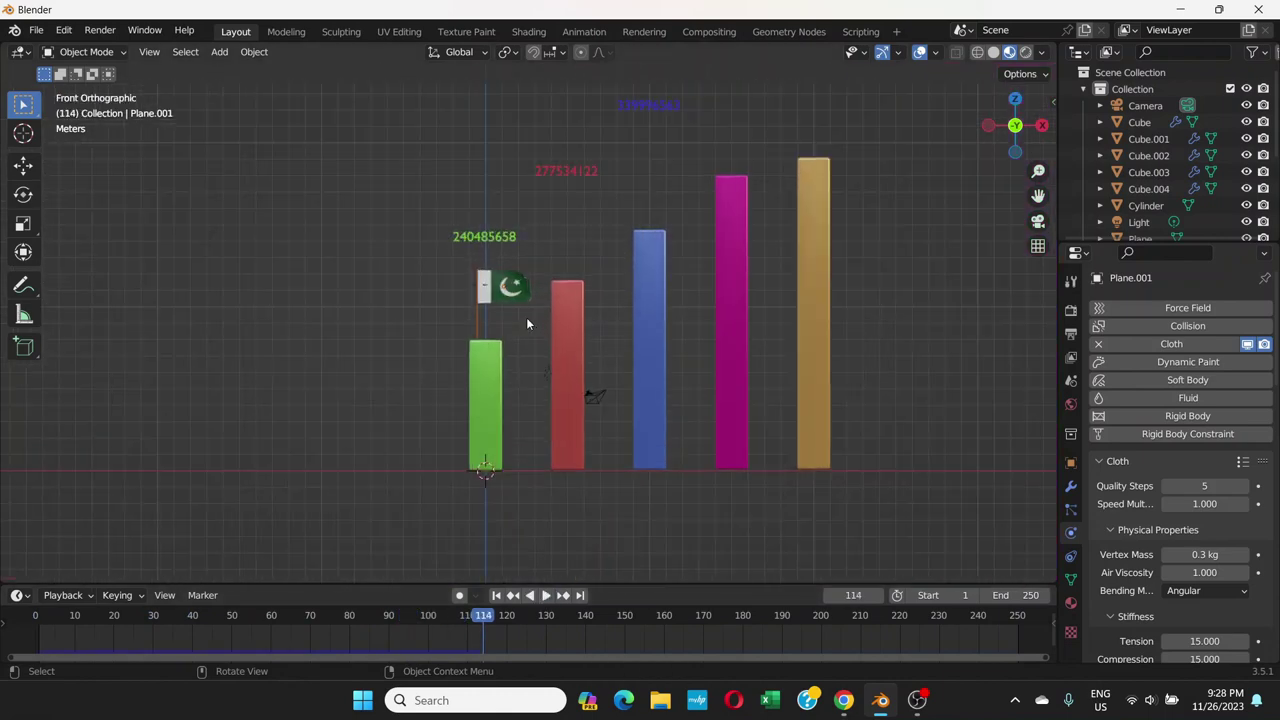
scroll(530, 303, up, 5)
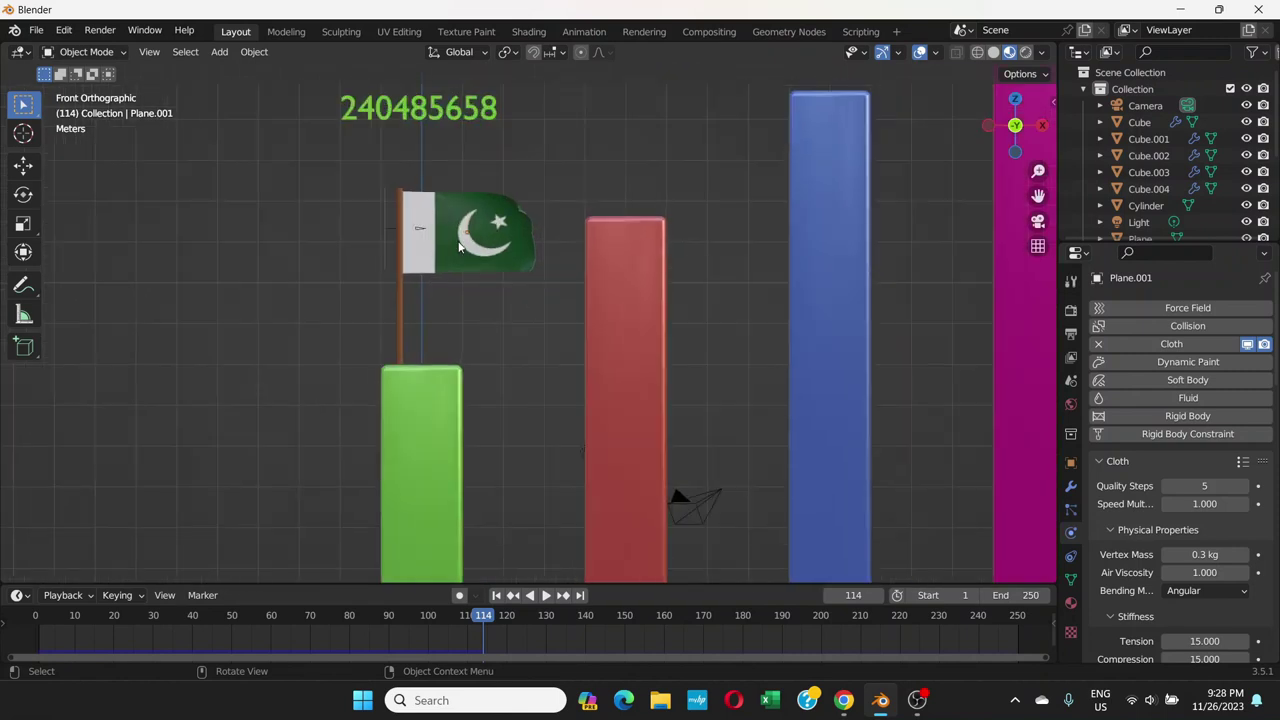
click(497, 595)
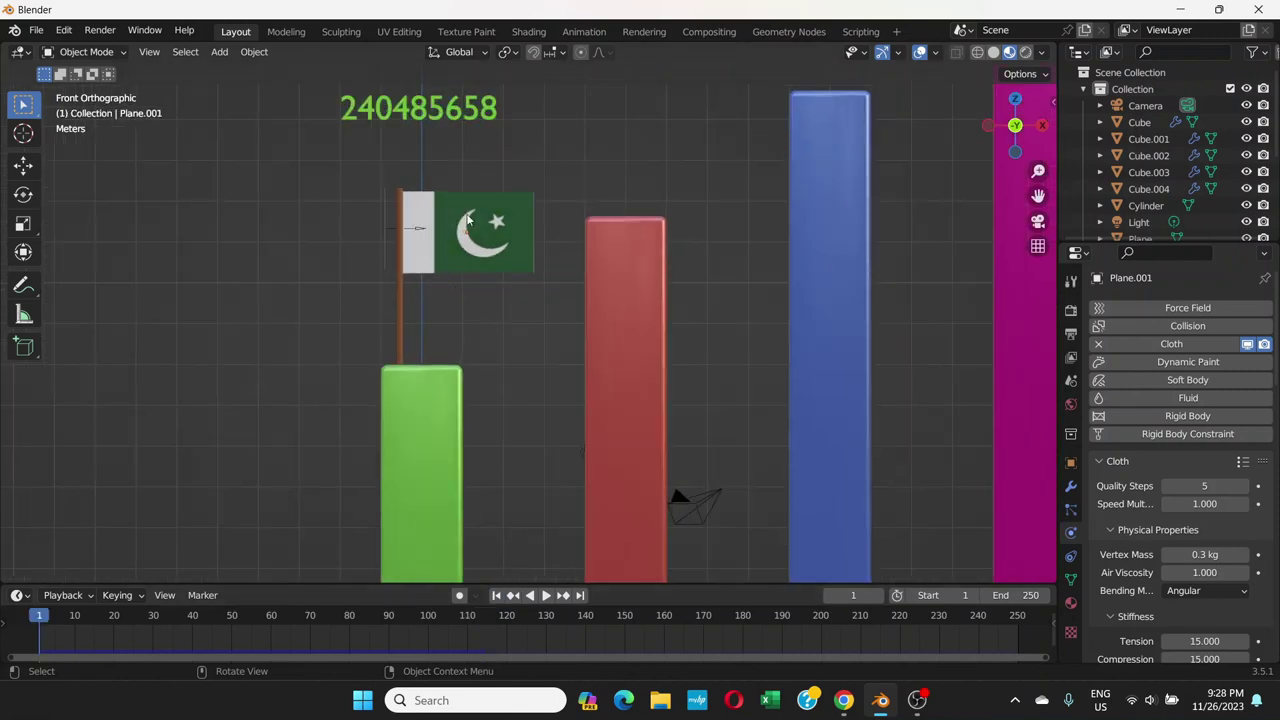
shift+middle_drag(491, 223, 379, 228)
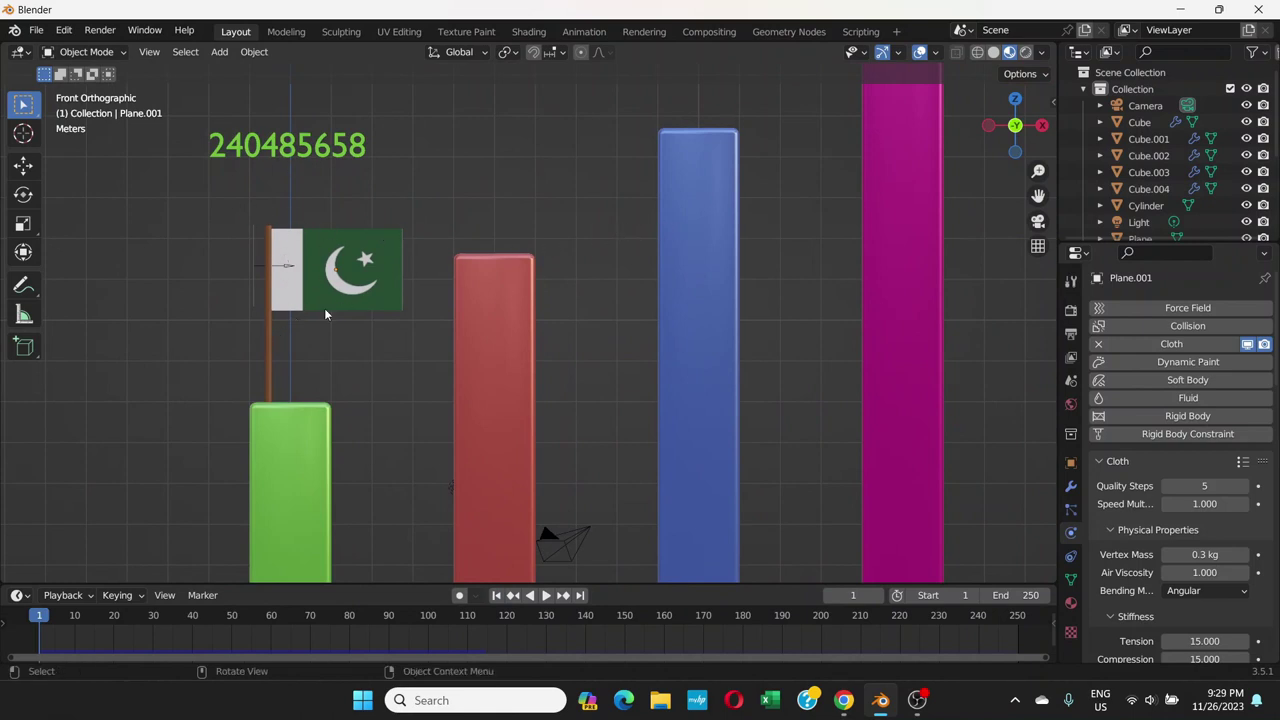
- Select the flag with its pole and duplicate them onto the red bar
click(268, 321)
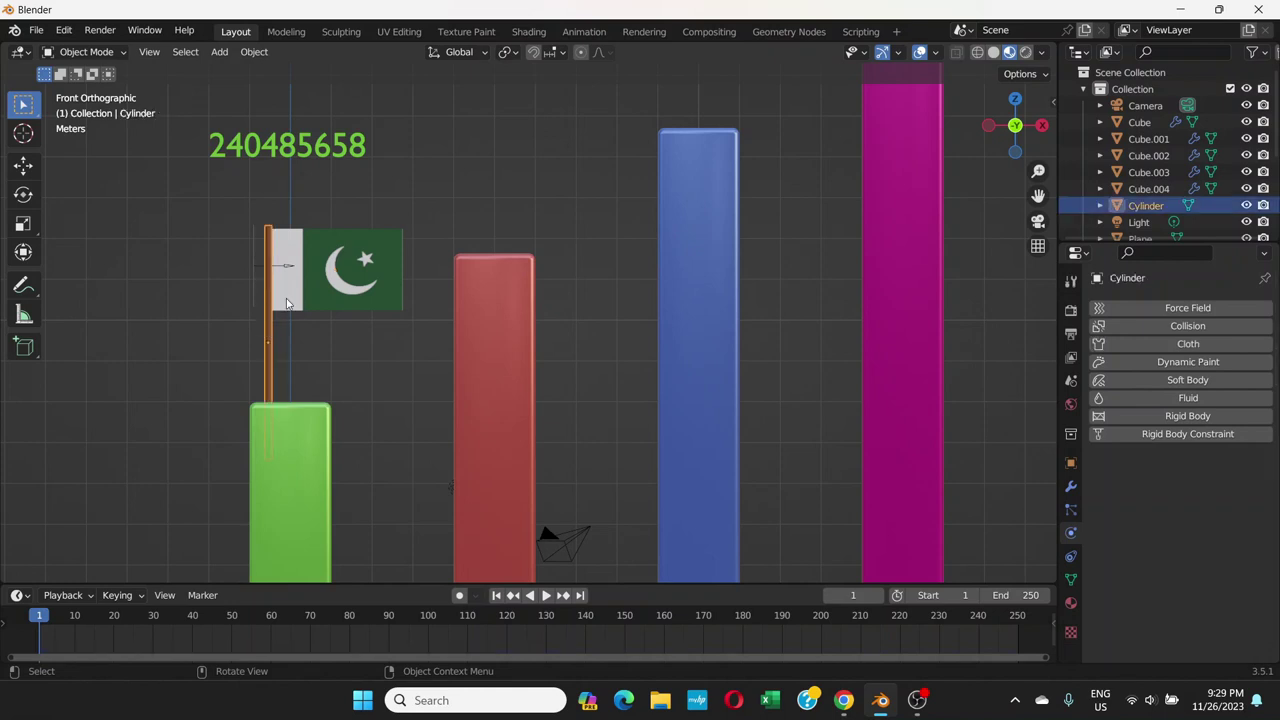
key(shift)
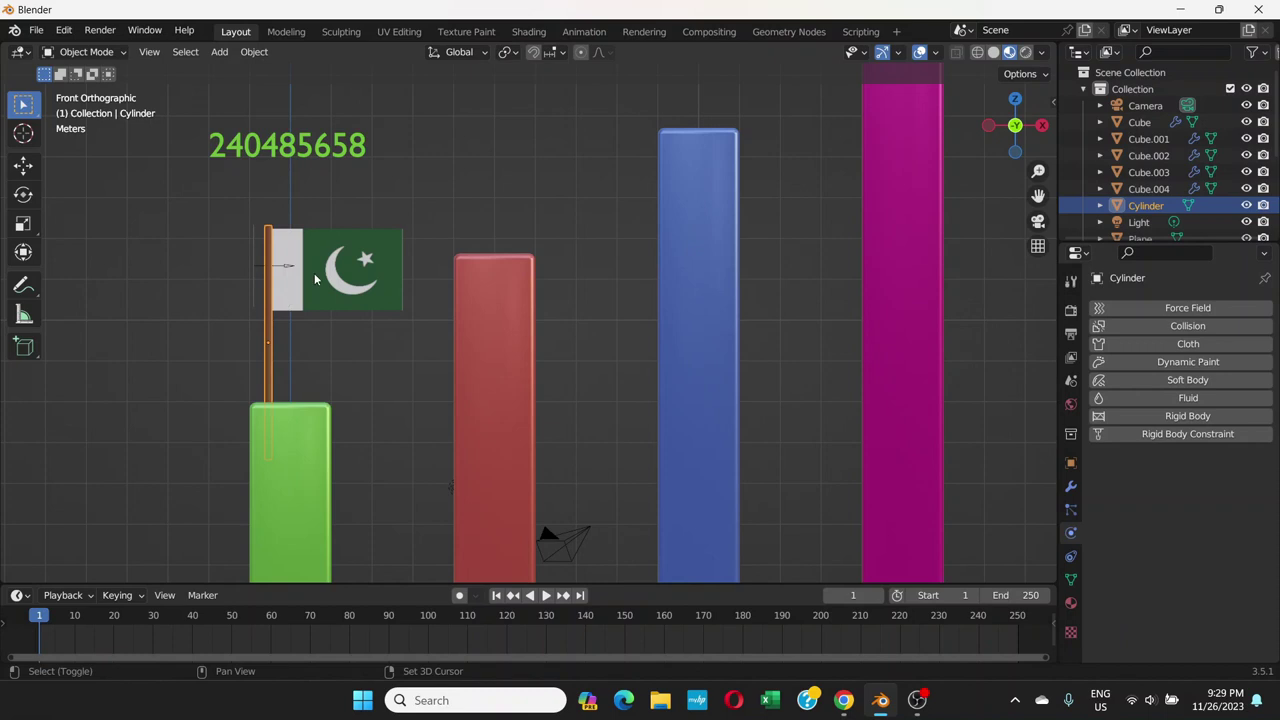
shift+click(315, 279)
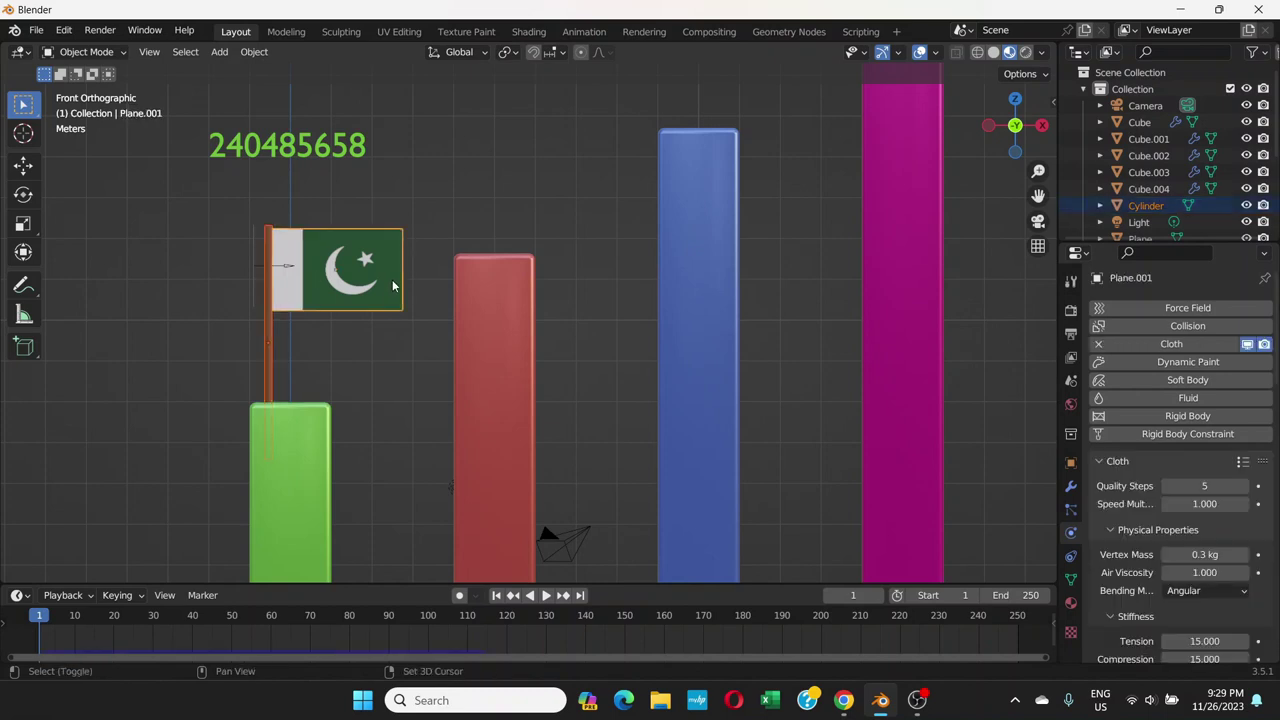
key(shift+d)
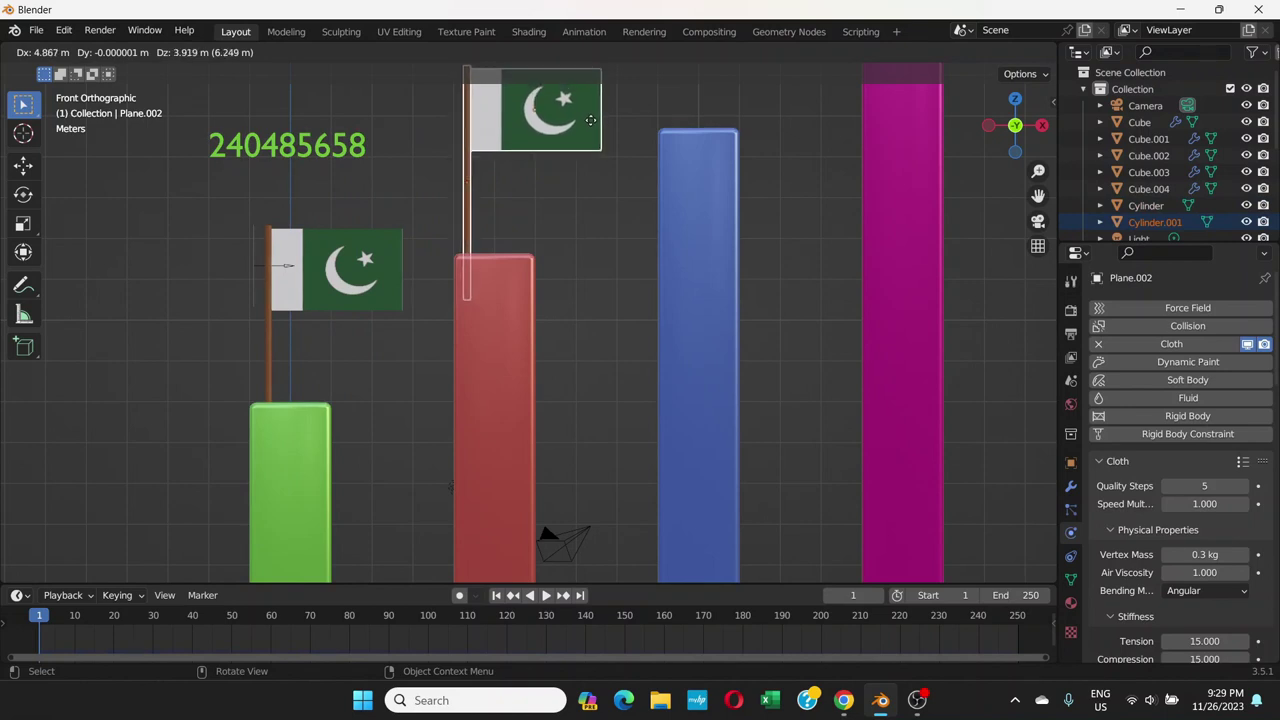
click(588, 158)
shift+middle_drag(584, 219, 529, 363)
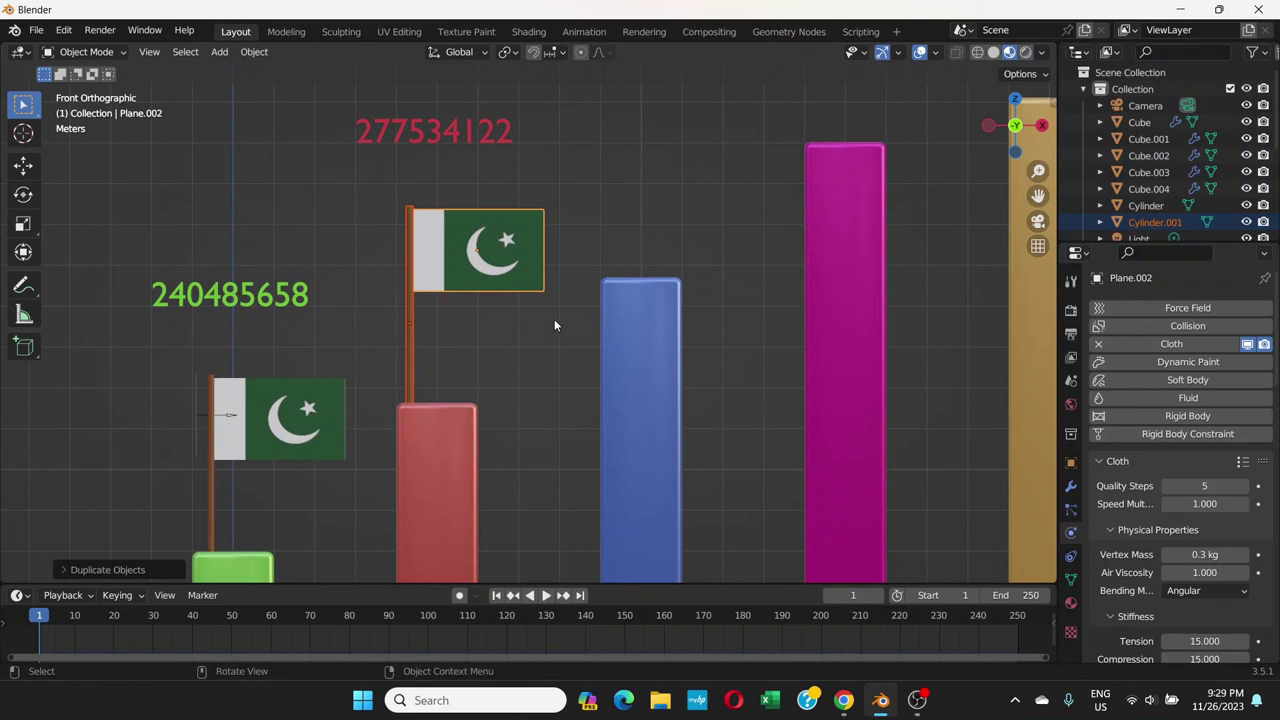
- Duplicate the flag and pole onto the blue, magenta and gold bars
key(shift+d)
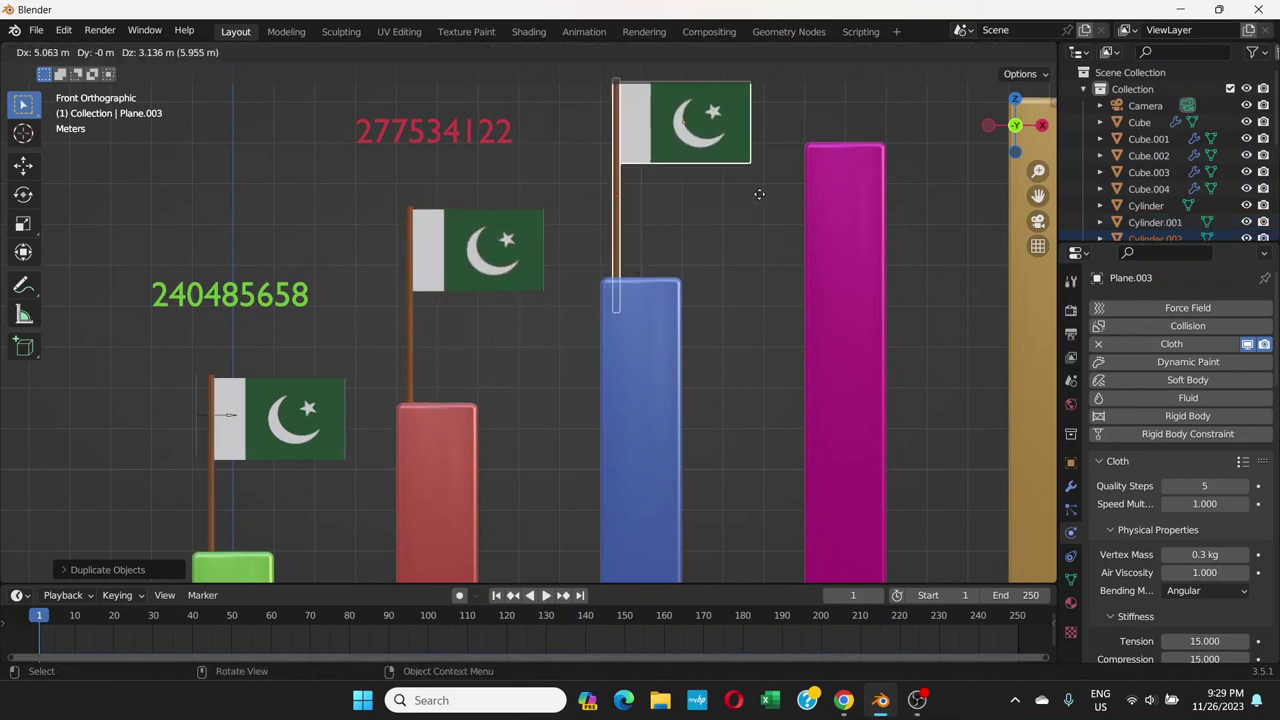
click(760, 193)
shift+middle_drag(746, 231, 470, 452)
key(shift+d)
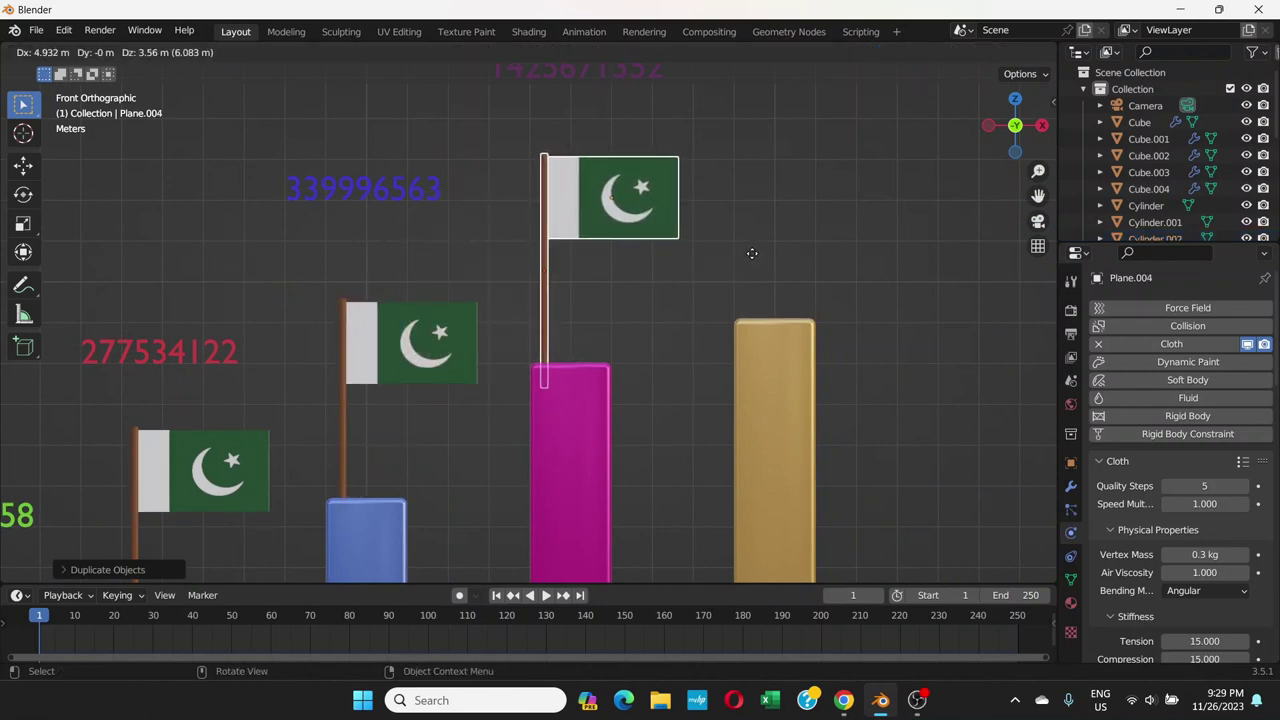
click(750, 253)
key(shift+d)
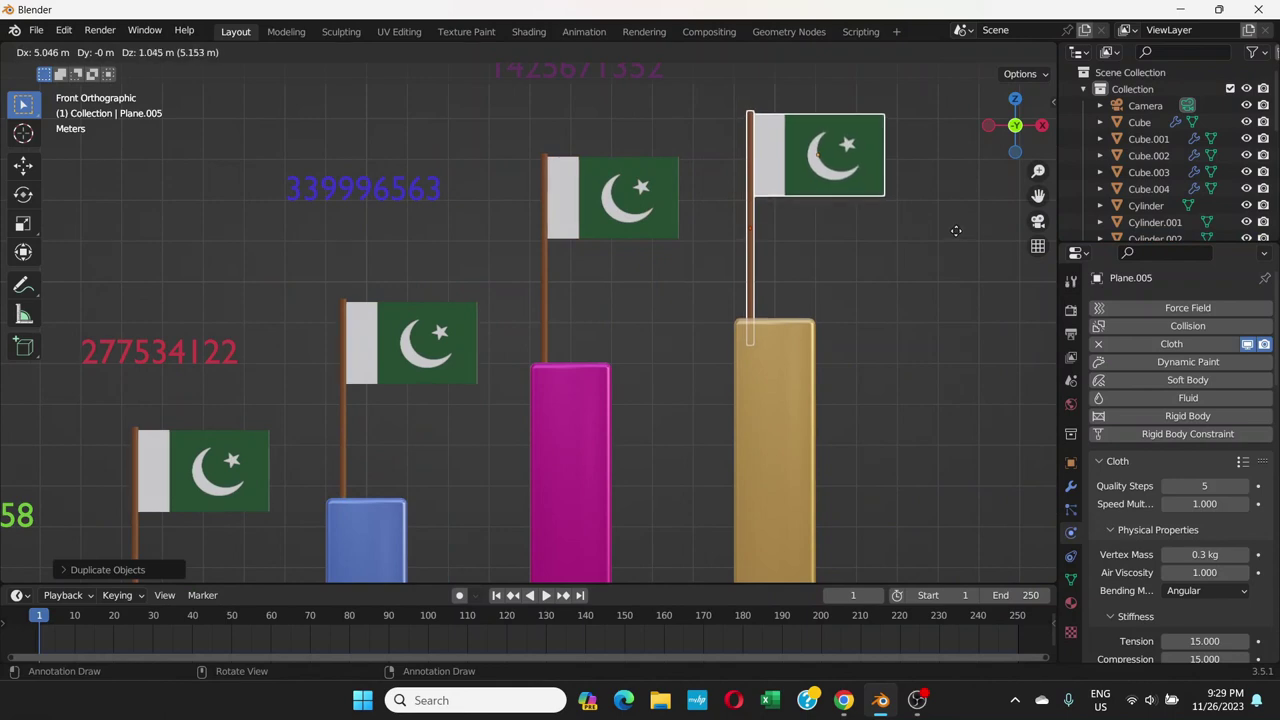
click(955, 231)
scroll(614, 395, down, 5)
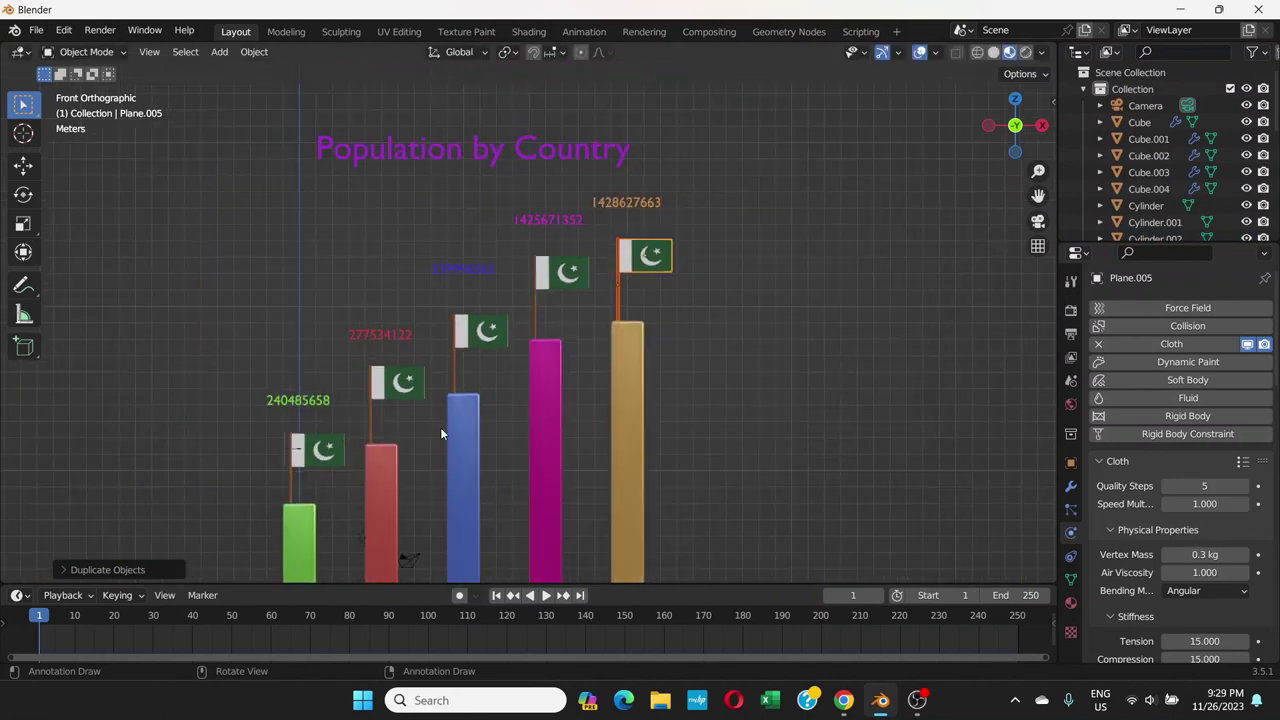
- Select the red bar's flag, then clear the selection again
scroll(440, 427, up, 2)
scroll(653, 264, up, 2)
scroll(494, 352, up, 2)
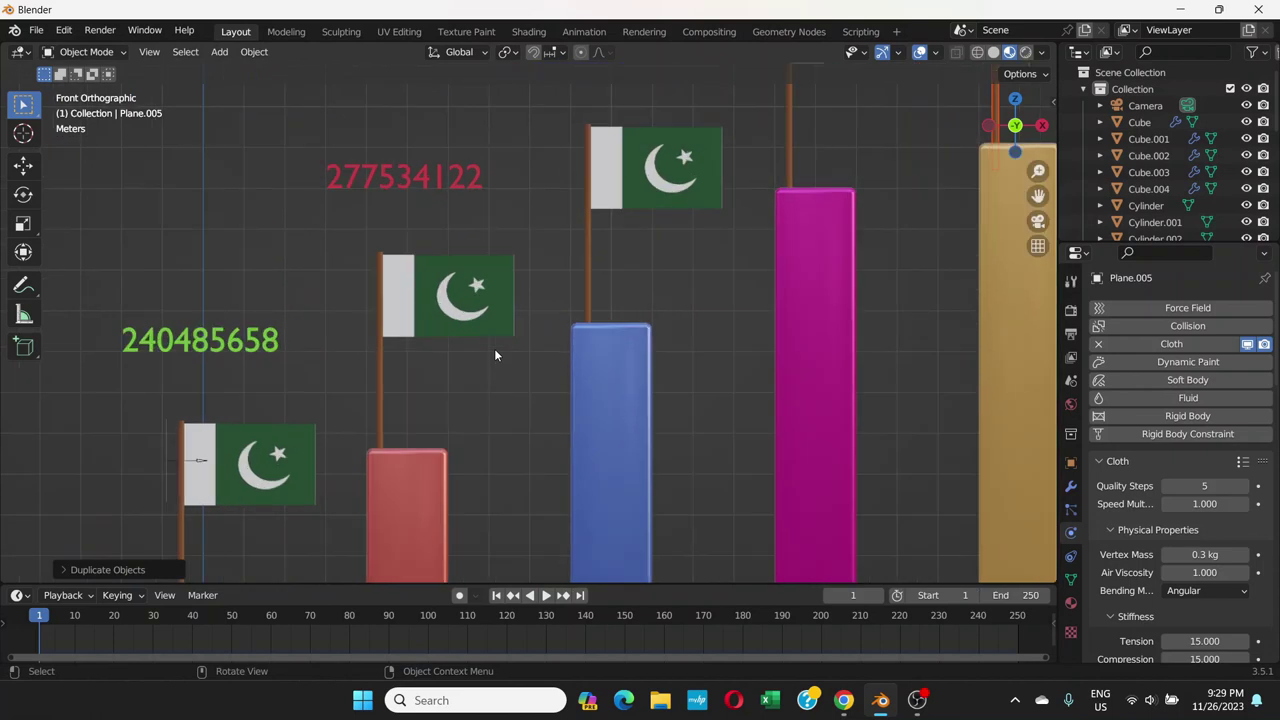
shift+middle_drag(494, 355, 547, 314)
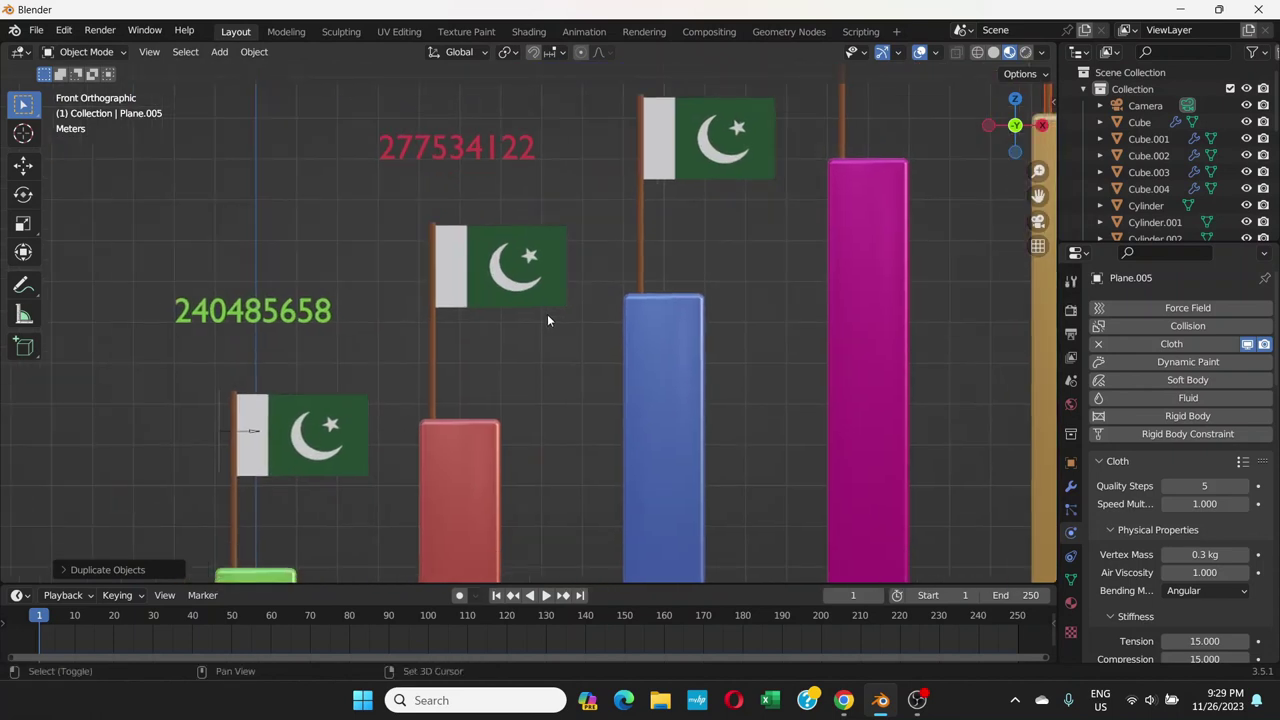
click(482, 267)
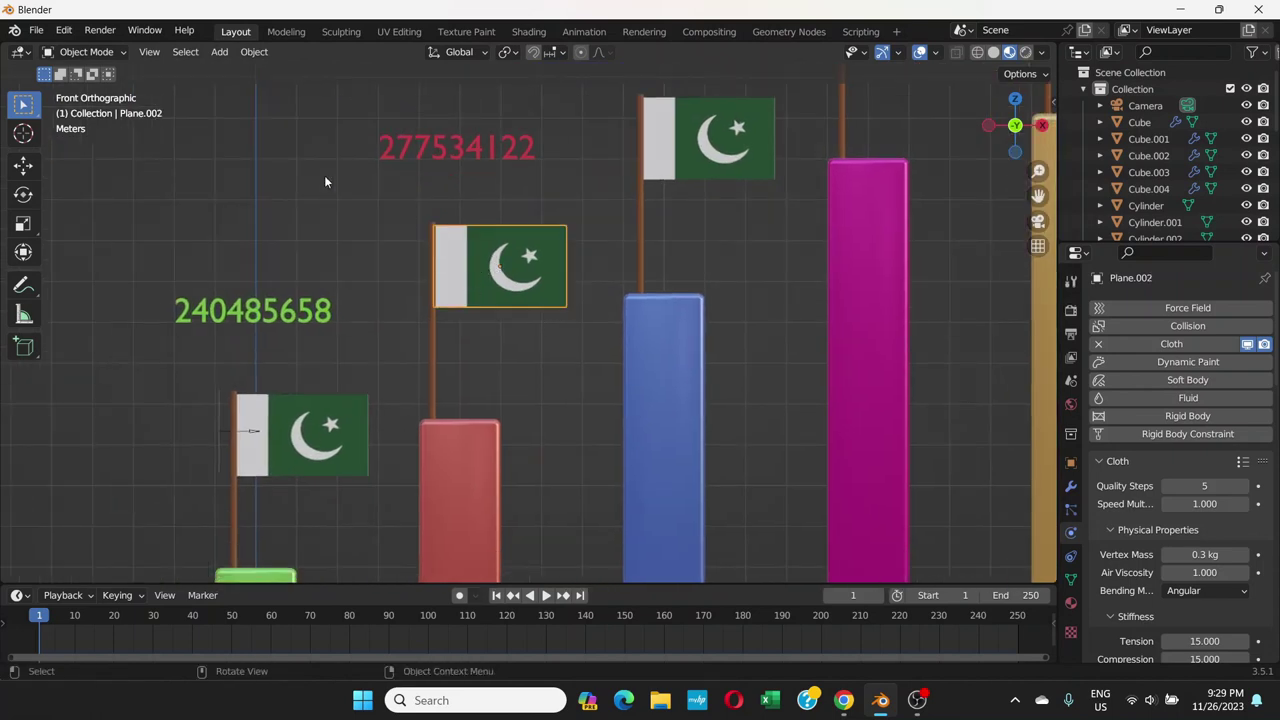
click(255, 52)
click(619, 247)
- Shift-select the four flag copies on the red, blue, magenta and gold bars
scroll(486, 318, down, 1)
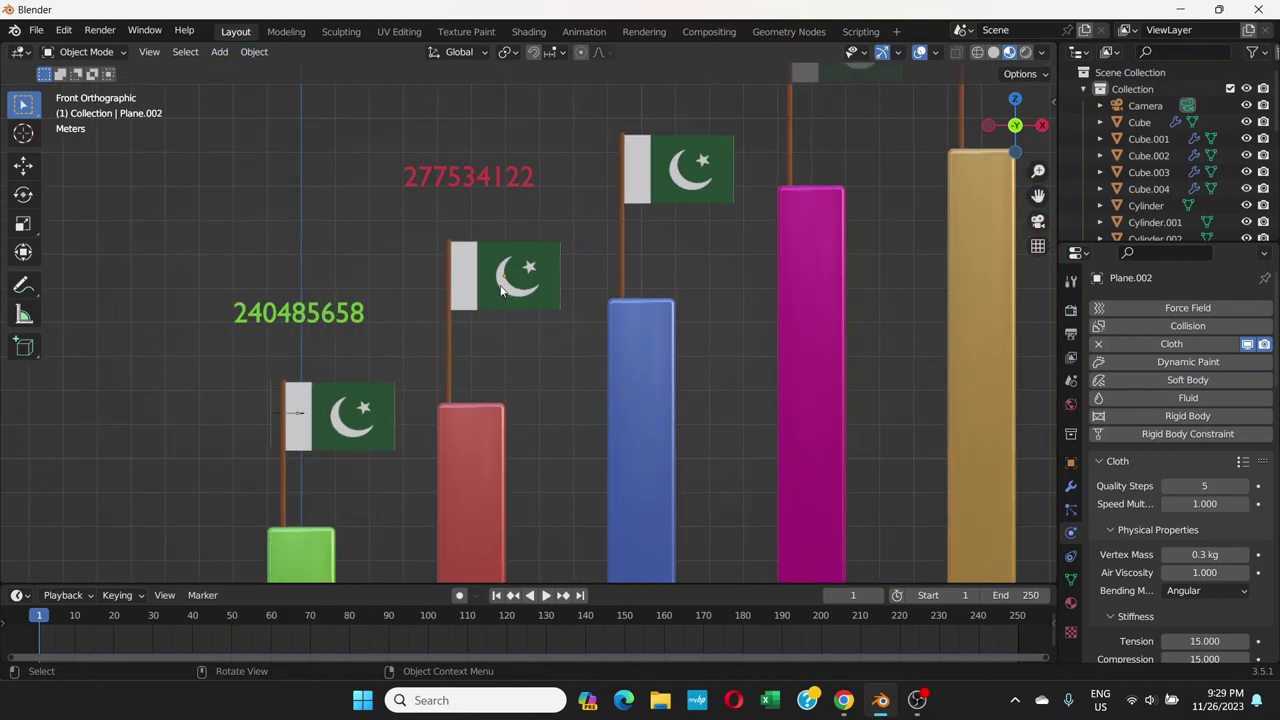
scroll(476, 331, down, 1)
shift+click(509, 297)
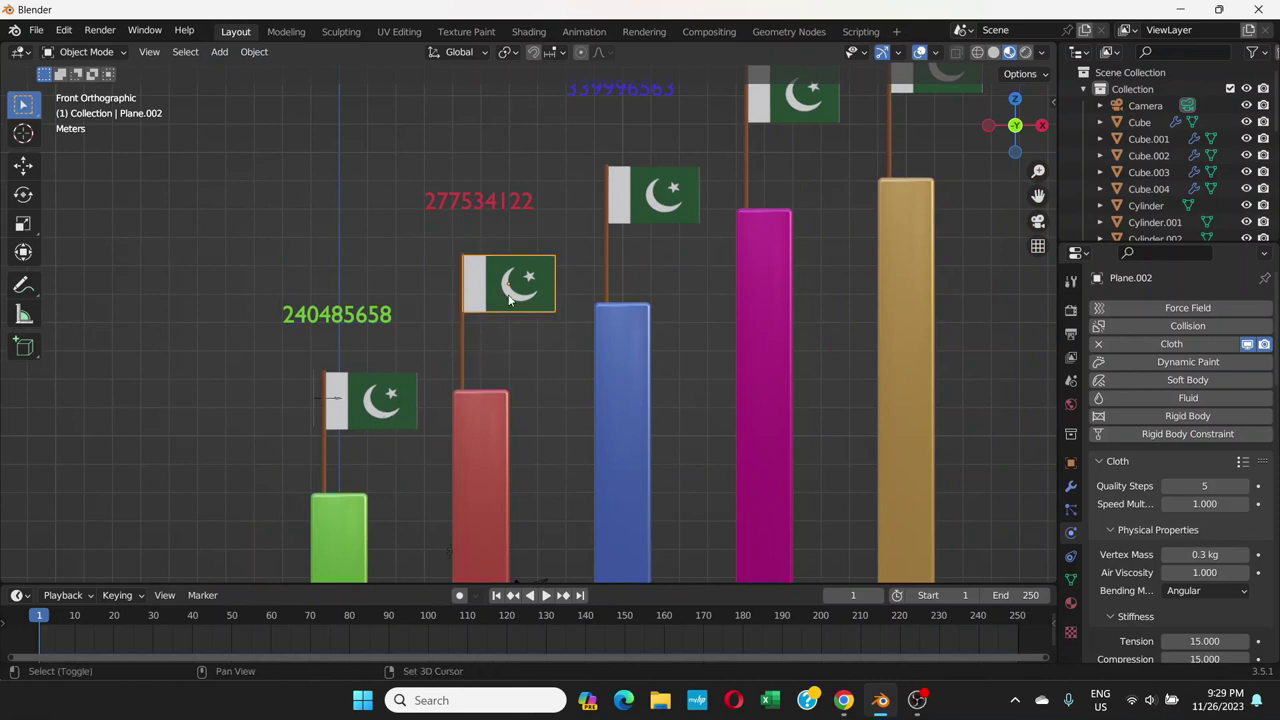
shift+middle_drag(629, 203, 480, 291)
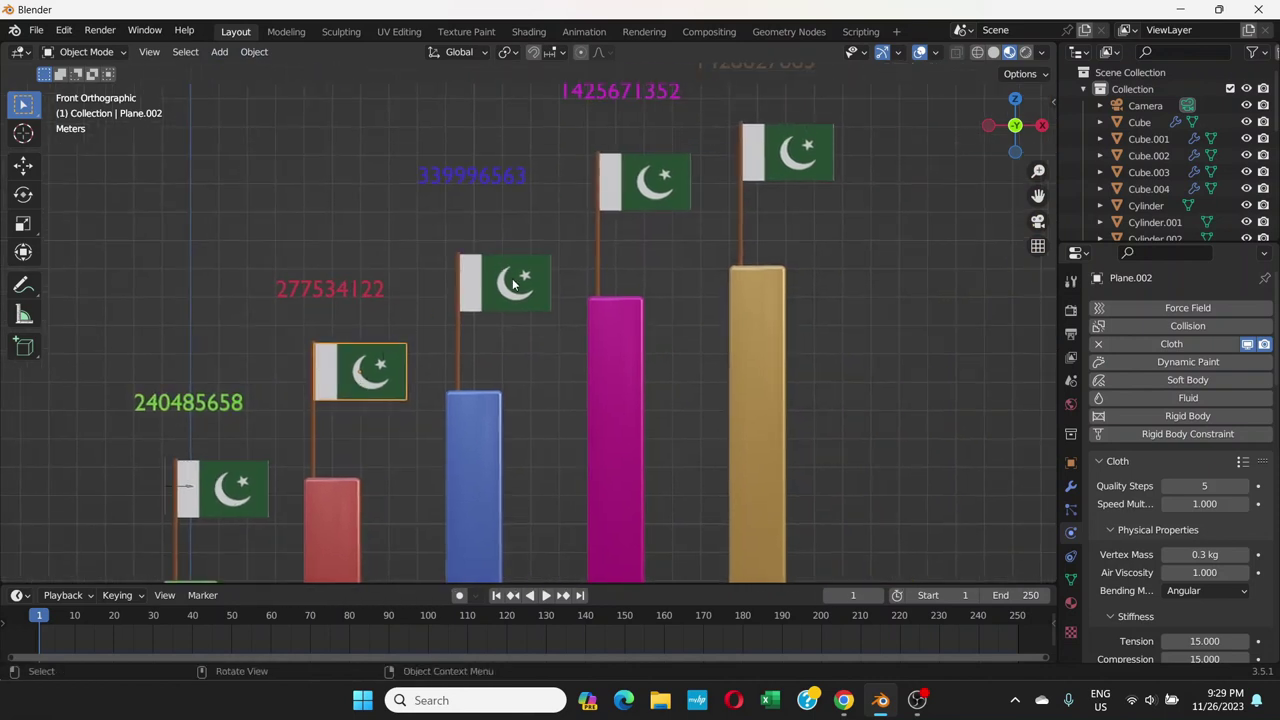
shift+click(512, 286)
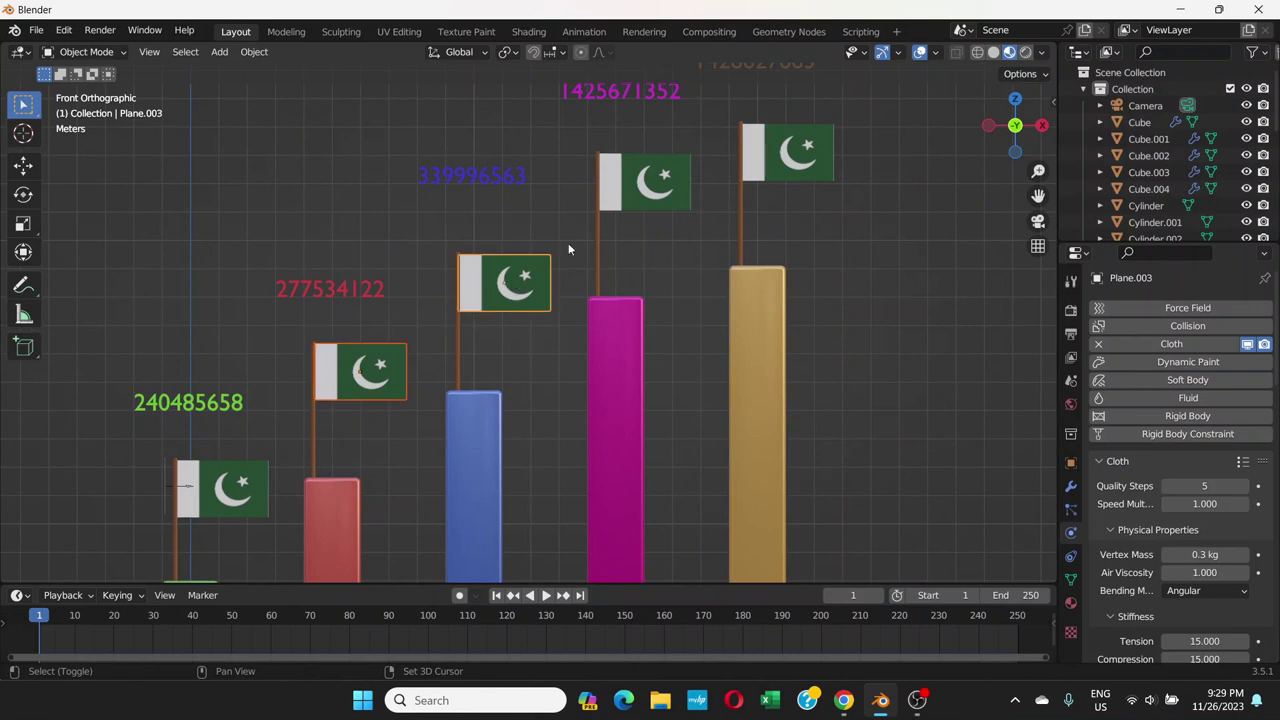
shift+click(648, 190)
shift+click(774, 153)
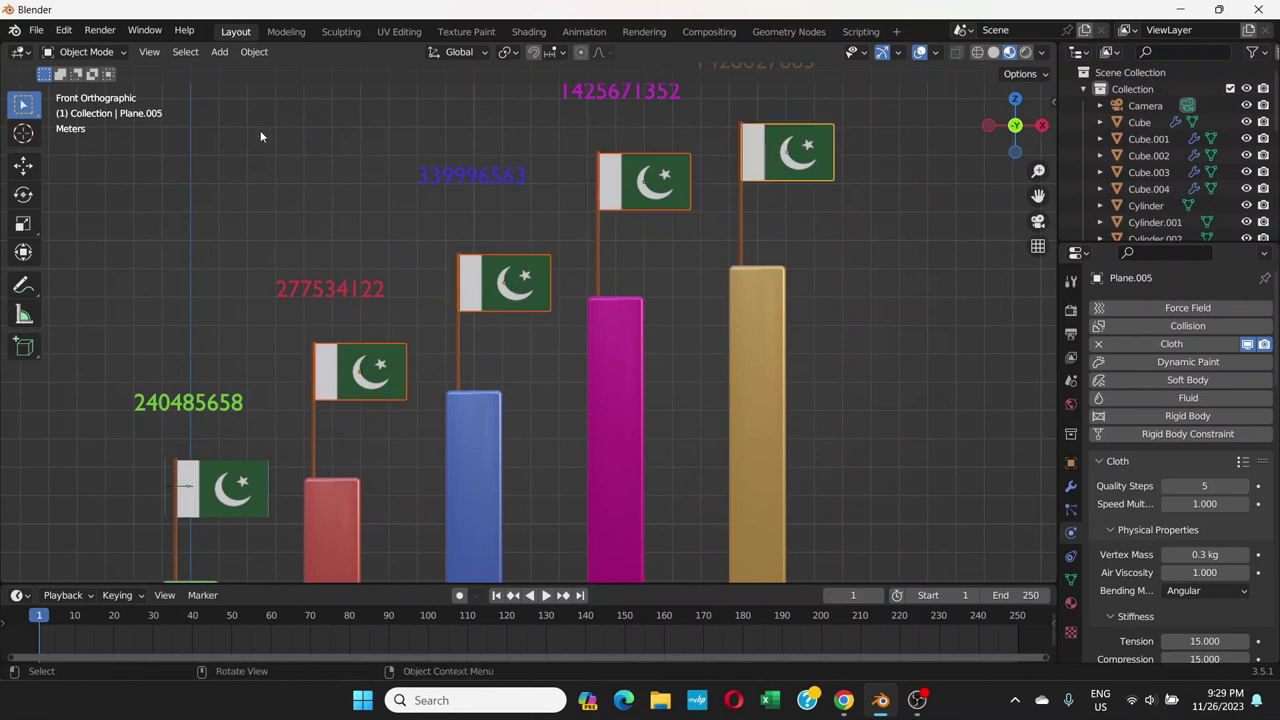
- Make the copied flags single-user so each has its own data and materials
click(253, 52)
mouse_move(309, 336)
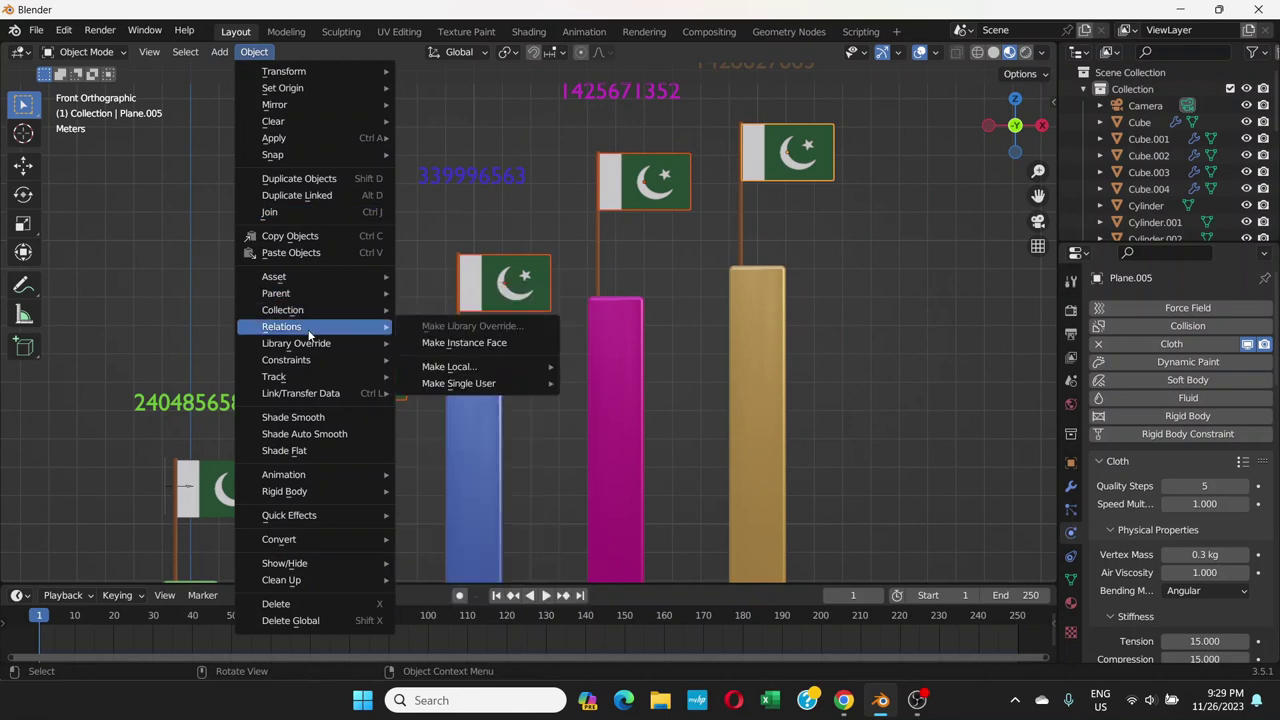
mouse_move(438, 387)
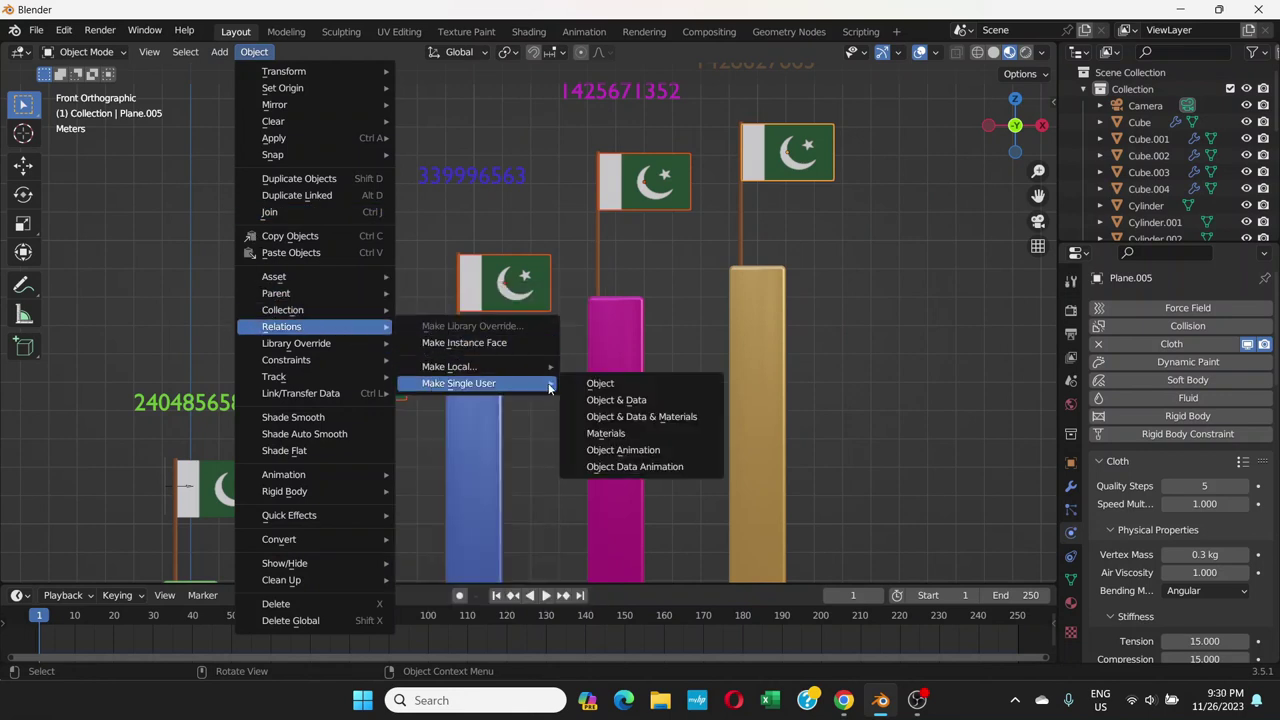
click(610, 416)
- Select only the flag above the red bar and view its material nodes in the Shading workspace
click(421, 338)
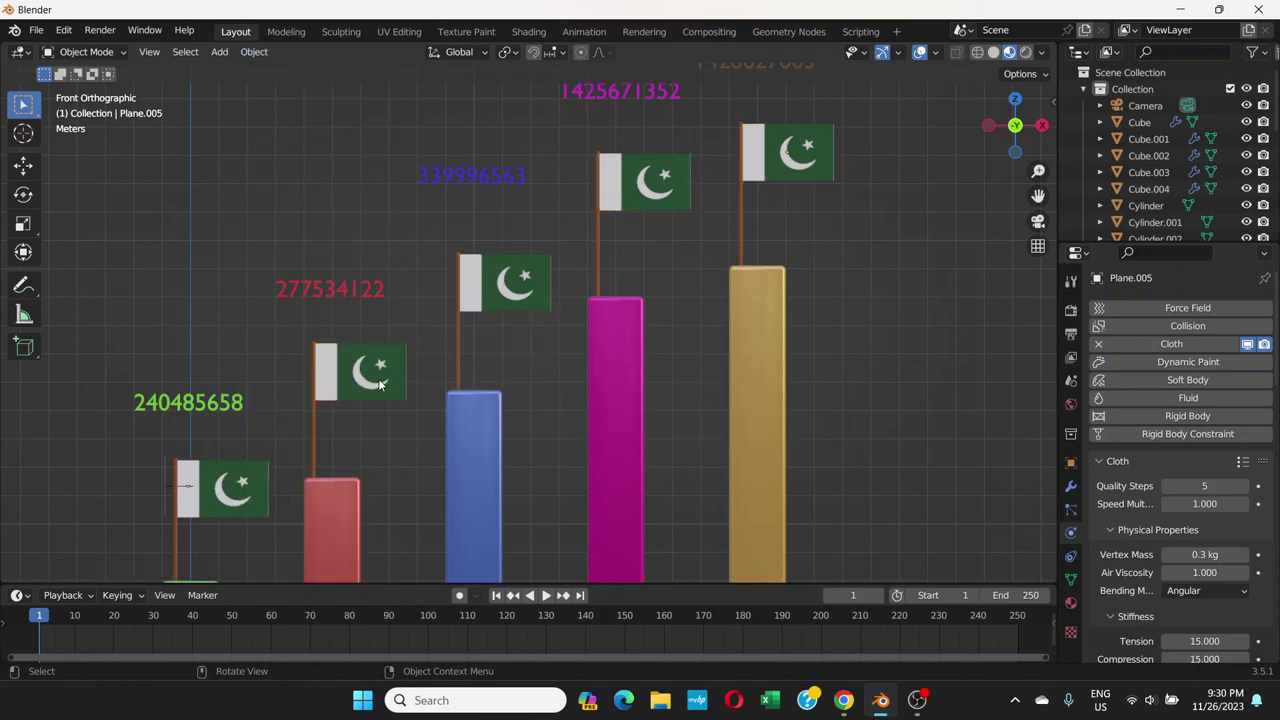
click(362, 376)
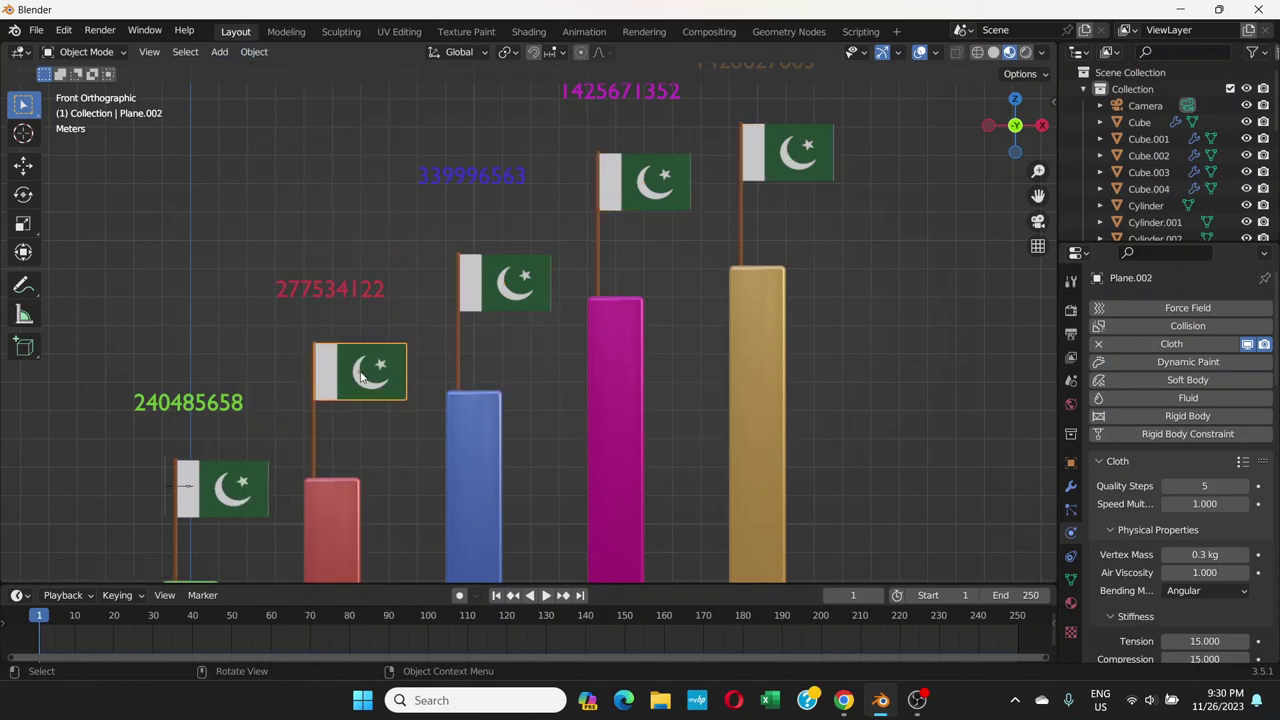
scroll(370, 360, up, 2)
click(526, 32)
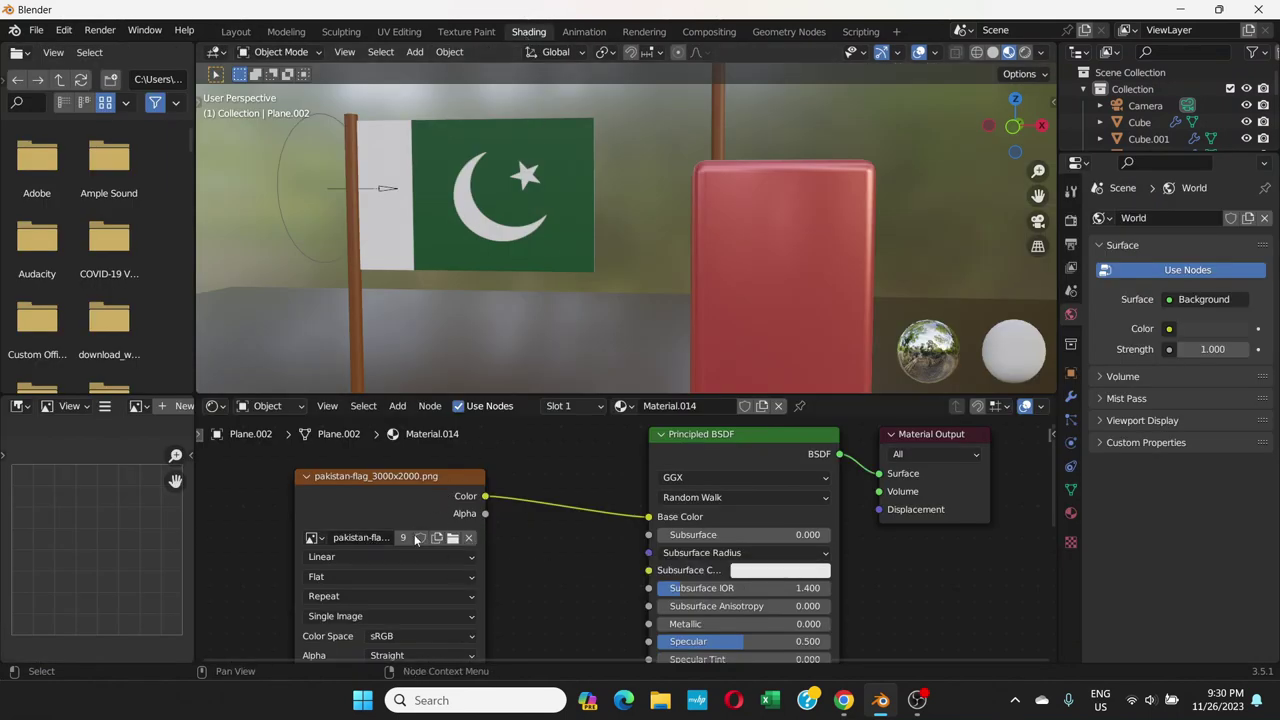
- Replace the red-bar flag's Pakistan image with the Indonesia flag from Desktop > New folder
click(470, 541)
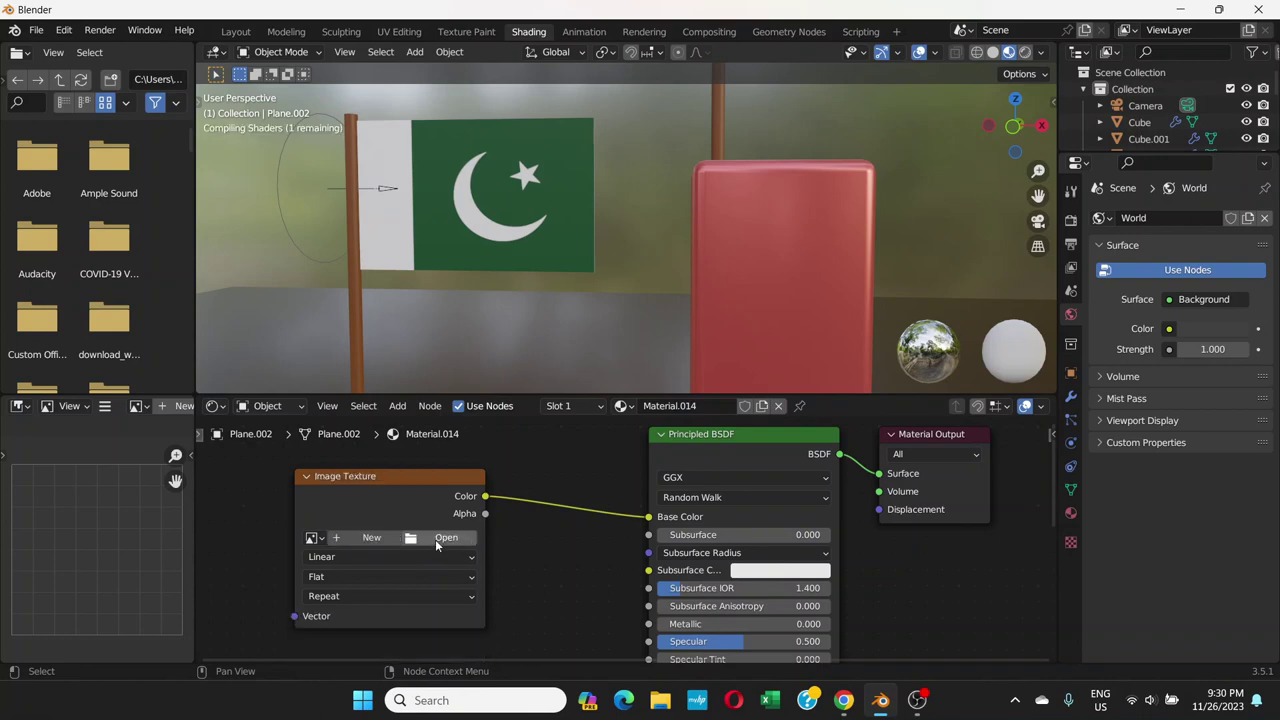
click(435, 541)
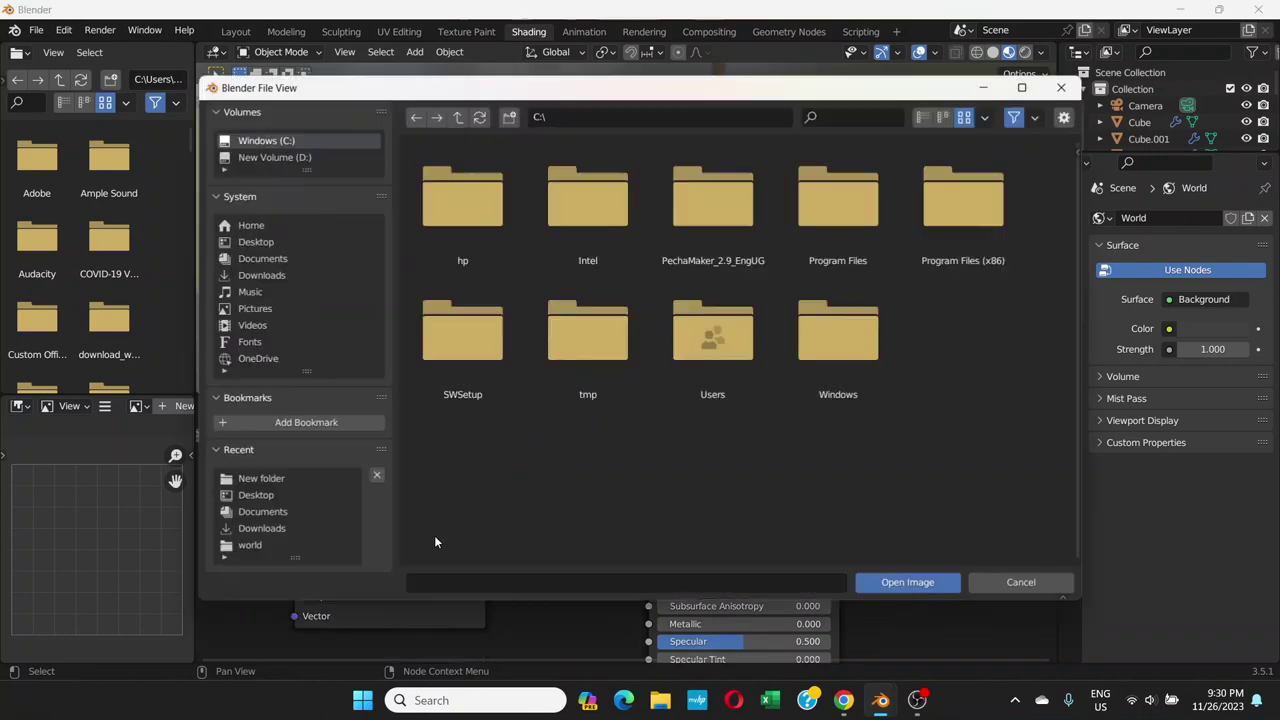
click(256, 241)
double_click(590, 200)
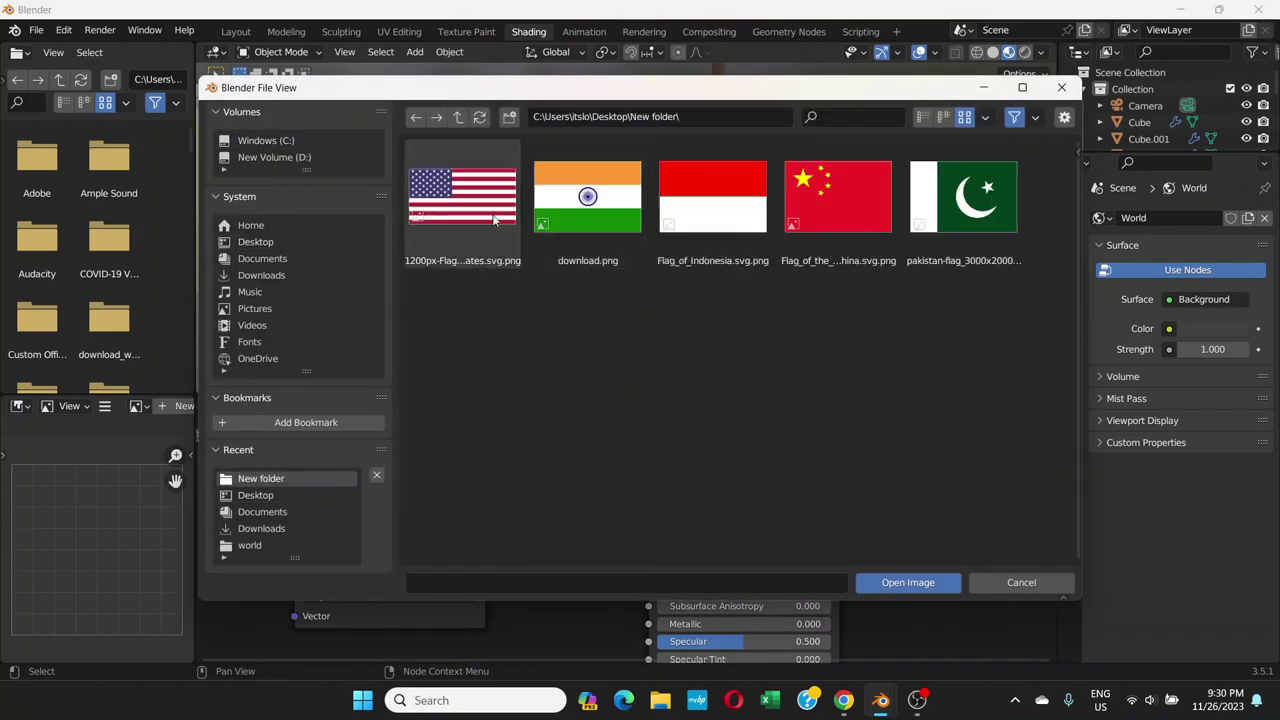
double_click(713, 206)
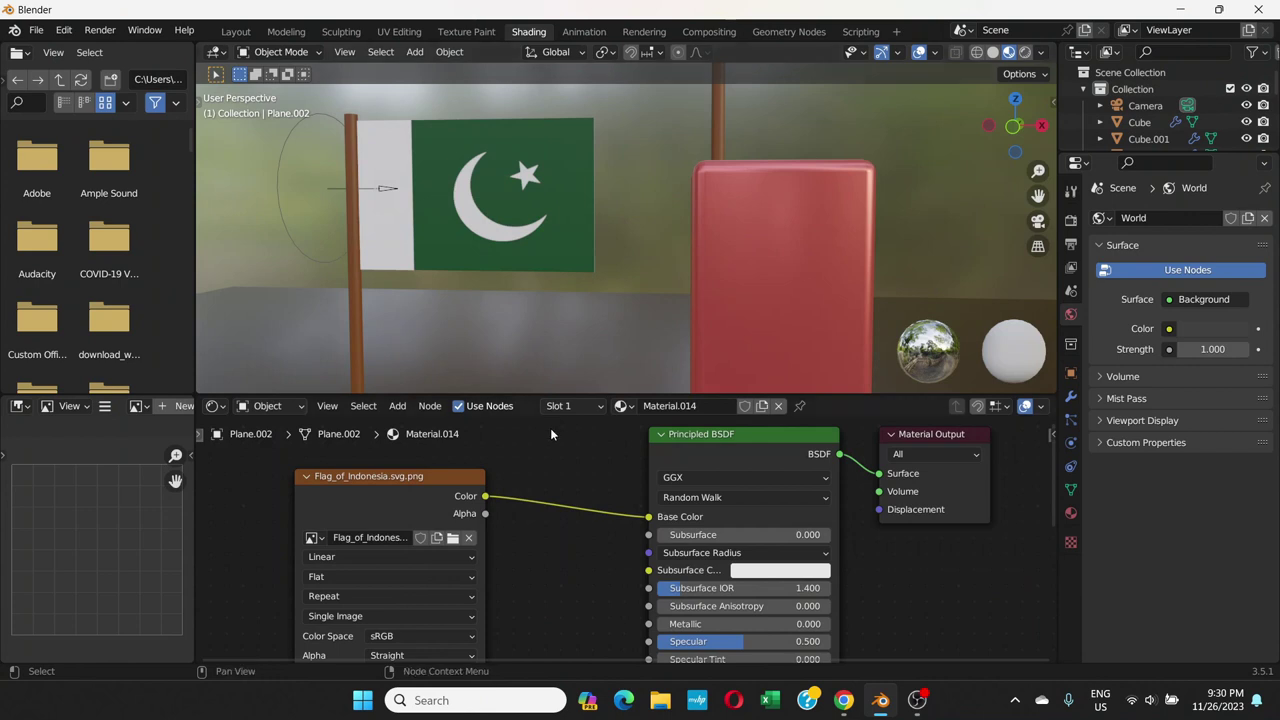
scroll(447, 258, down, 5)
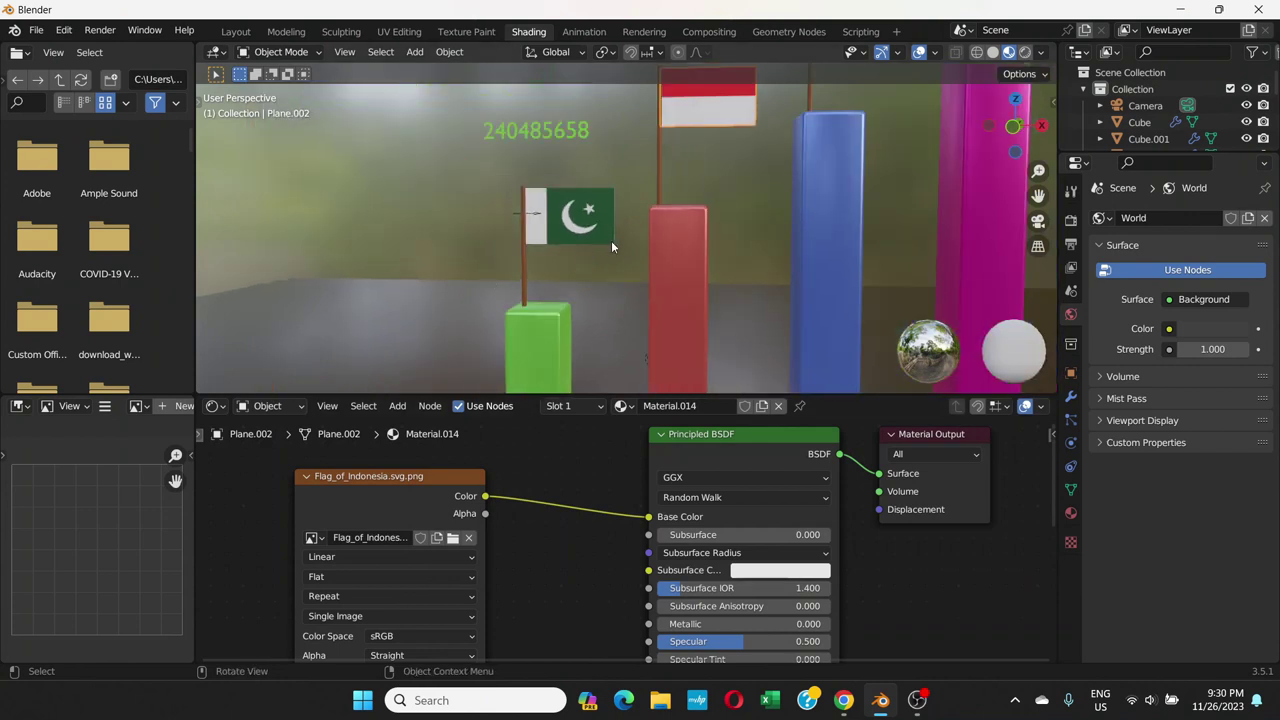
- Swap the blue-bar flag's Pakistan image for the United States flag image
shift+middle_drag(661, 200, 469, 258)
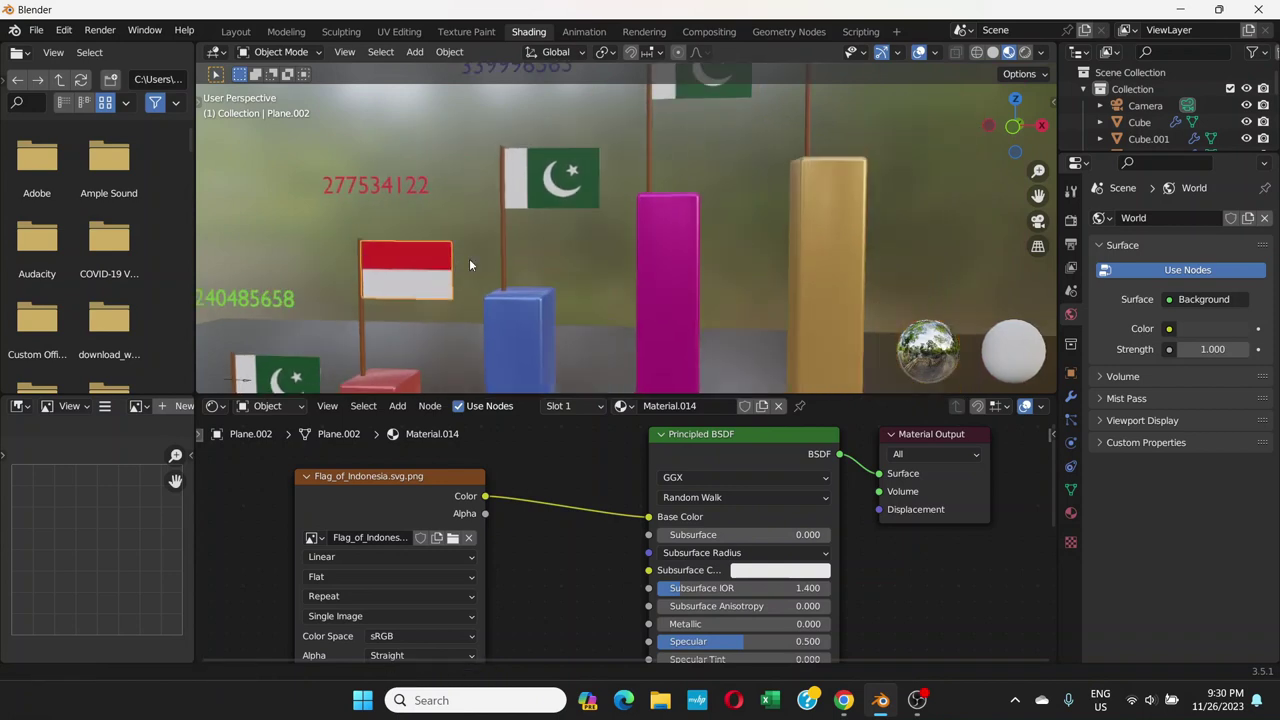
click(565, 191)
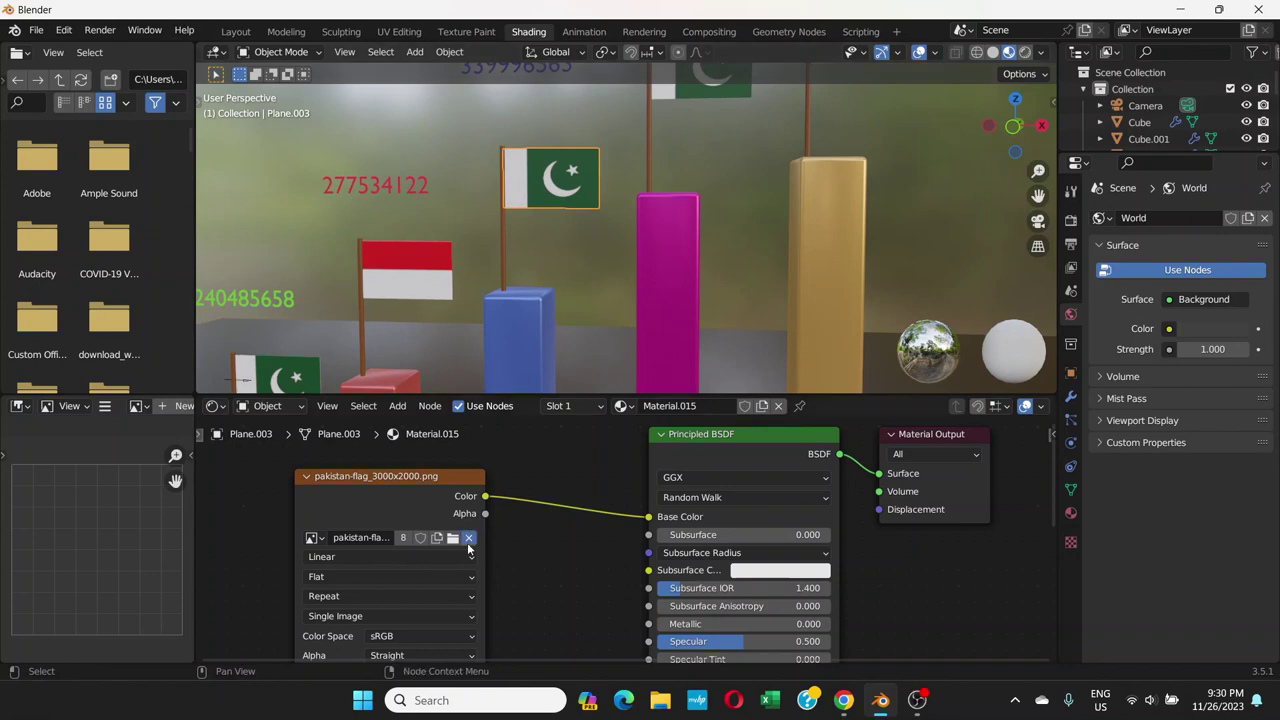
click(469, 538)
click(445, 540)
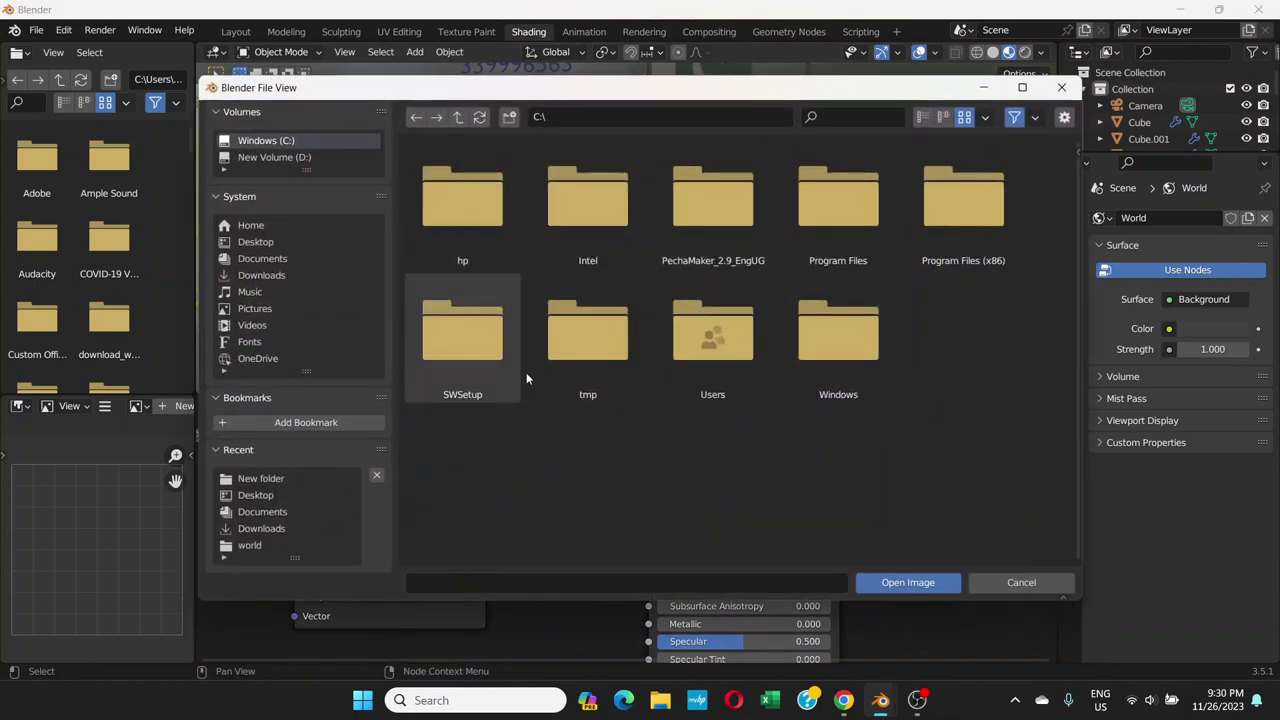
click(262, 243)
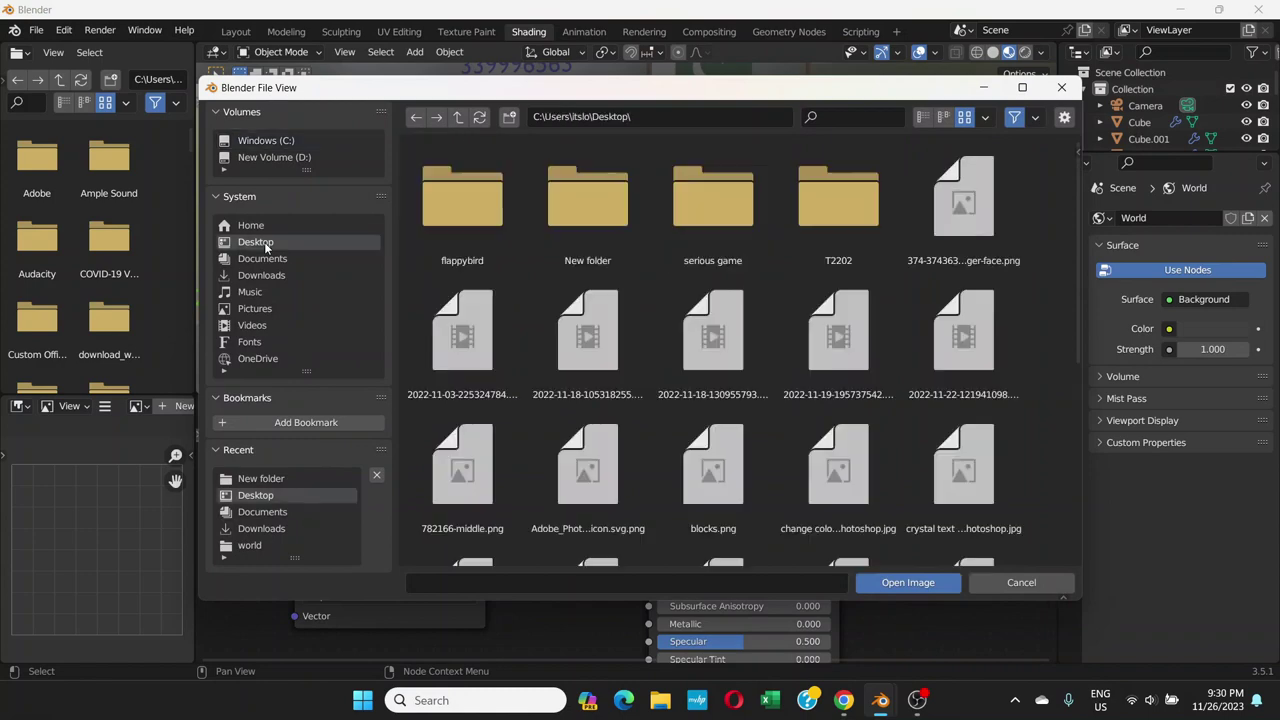
click(626, 205)
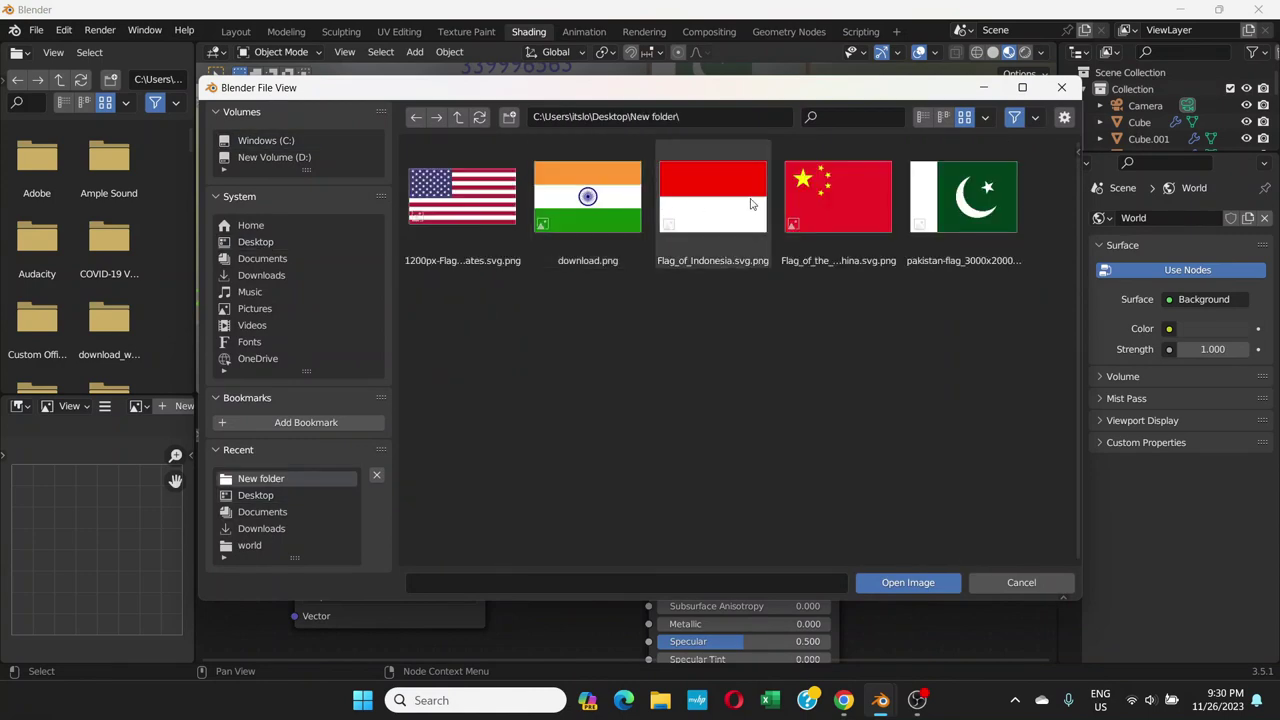
click(478, 204)
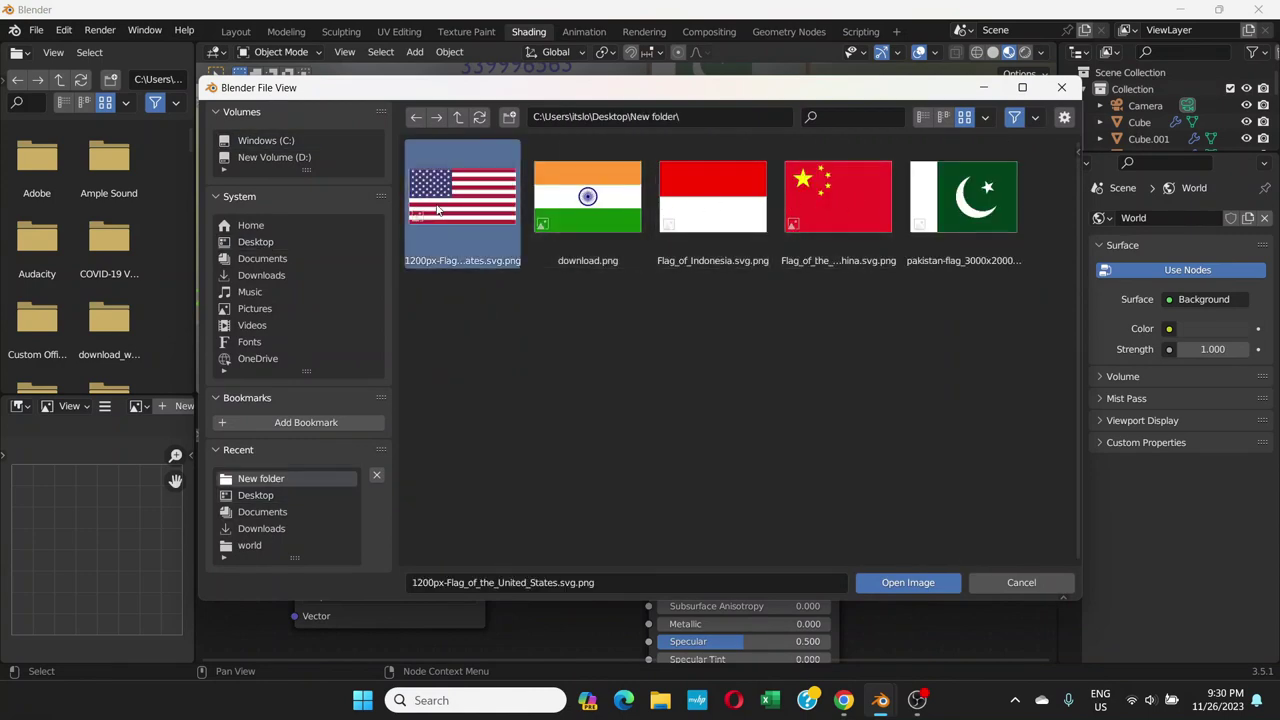
click(916, 582)
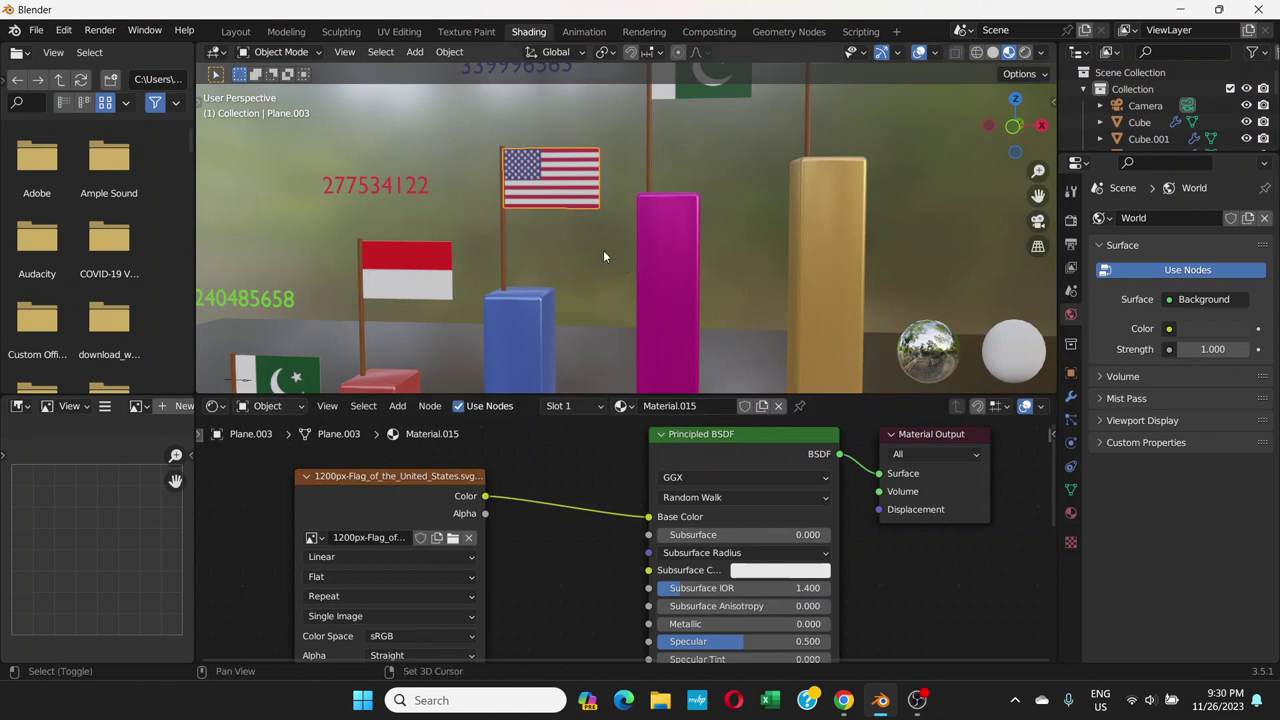
middle_drag(603, 250, 490, 356)
- Replace the magenta-bar flag's Pakistan image with the China flag image
click(550, 228)
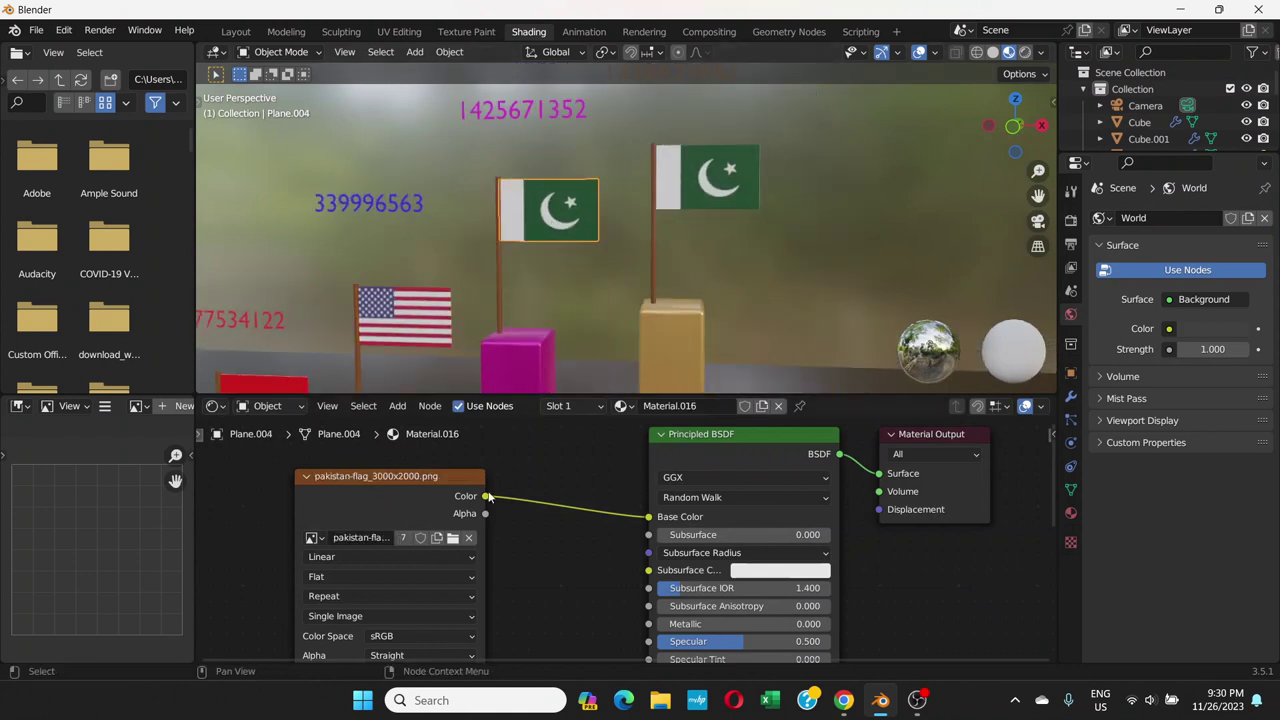
click(469, 539)
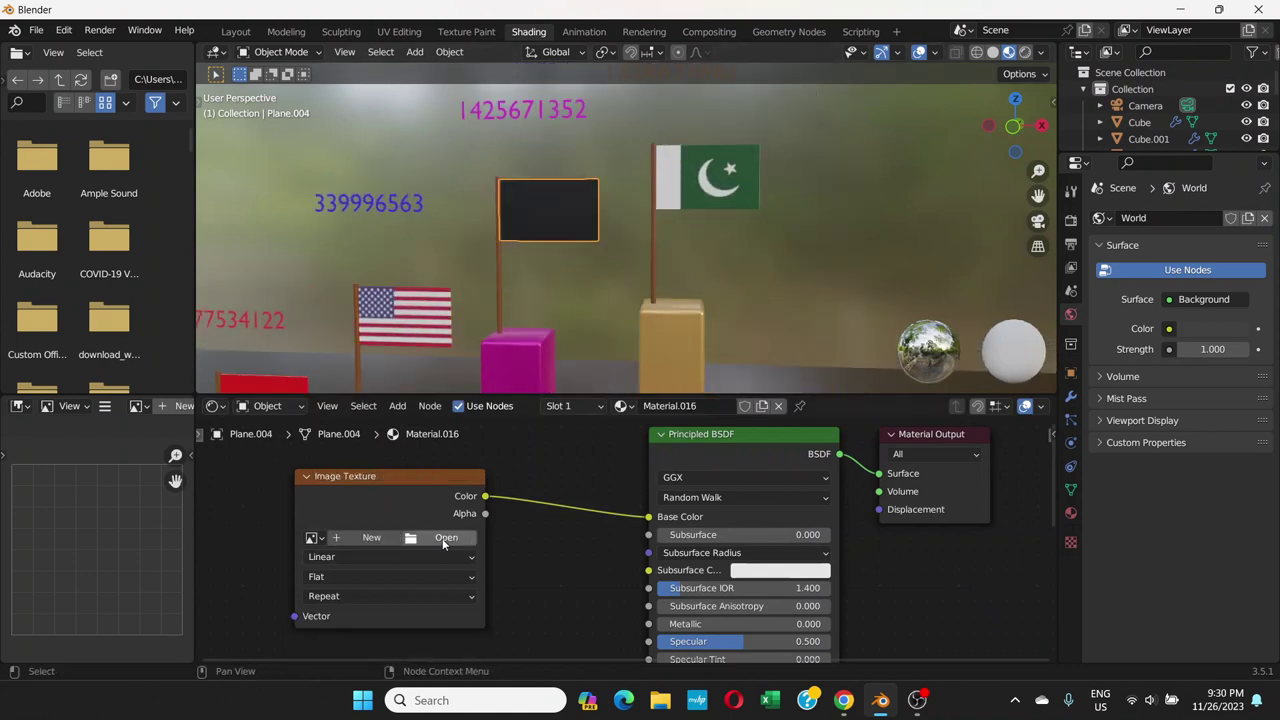
click(443, 539)
click(255, 242)
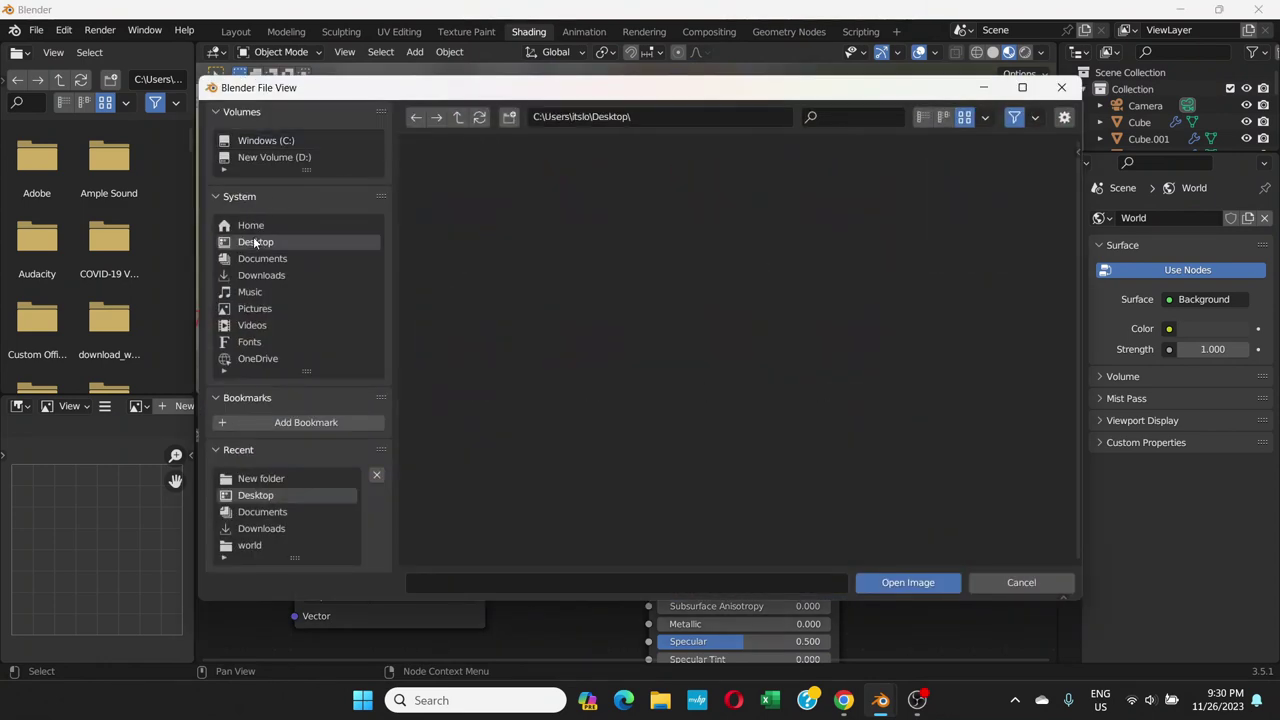
double_click(590, 200)
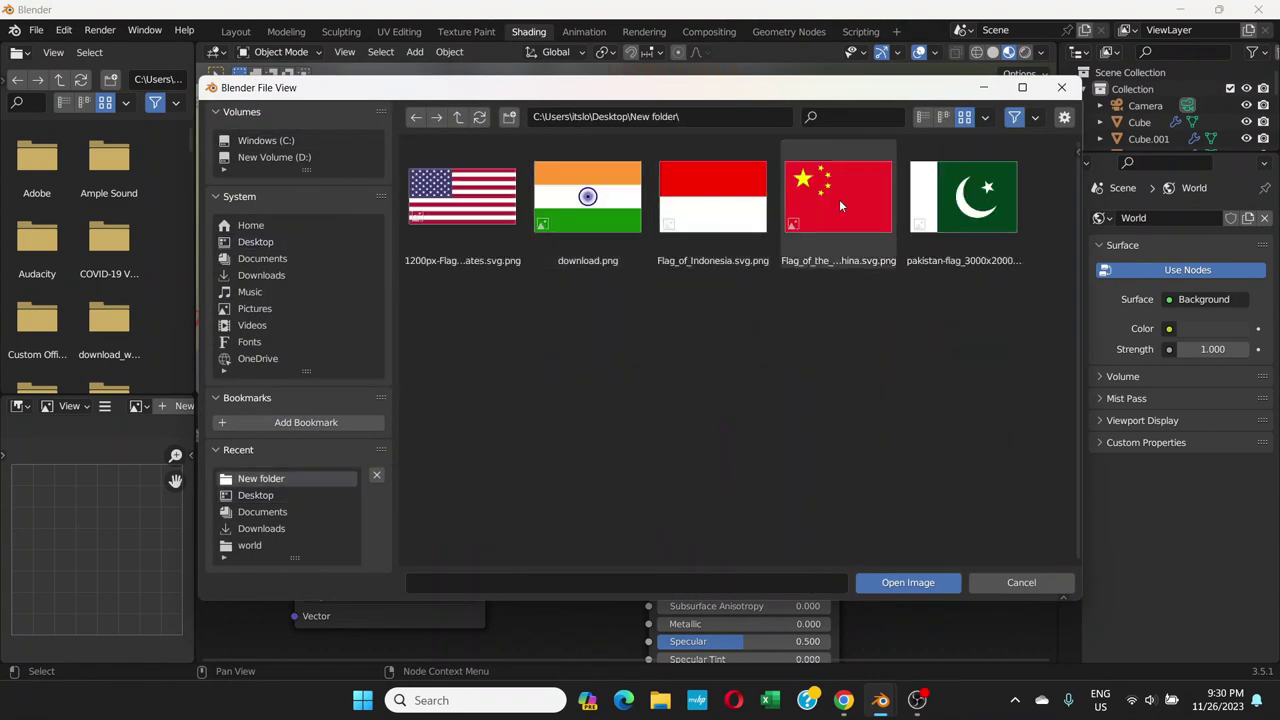
click(840, 205)
click(908, 583)
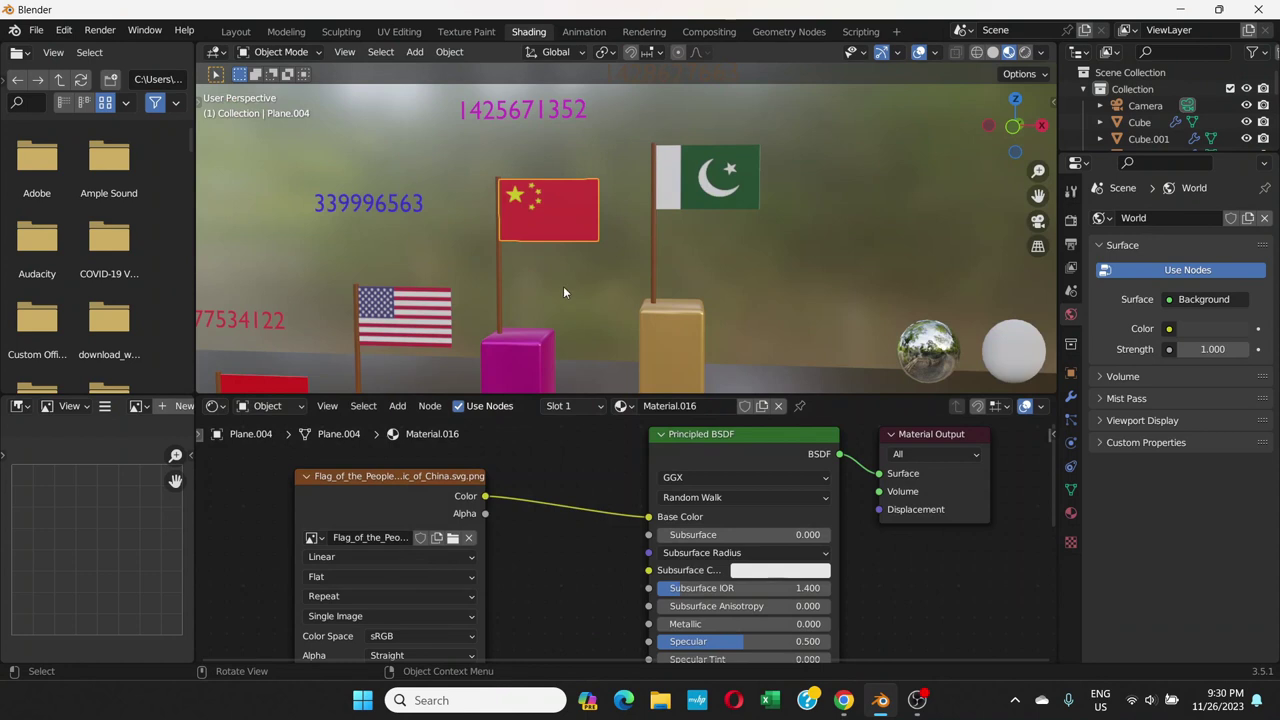
- Give the gold-bar flag the India flag image (download.png) and return to the Layout workspace
click(703, 185)
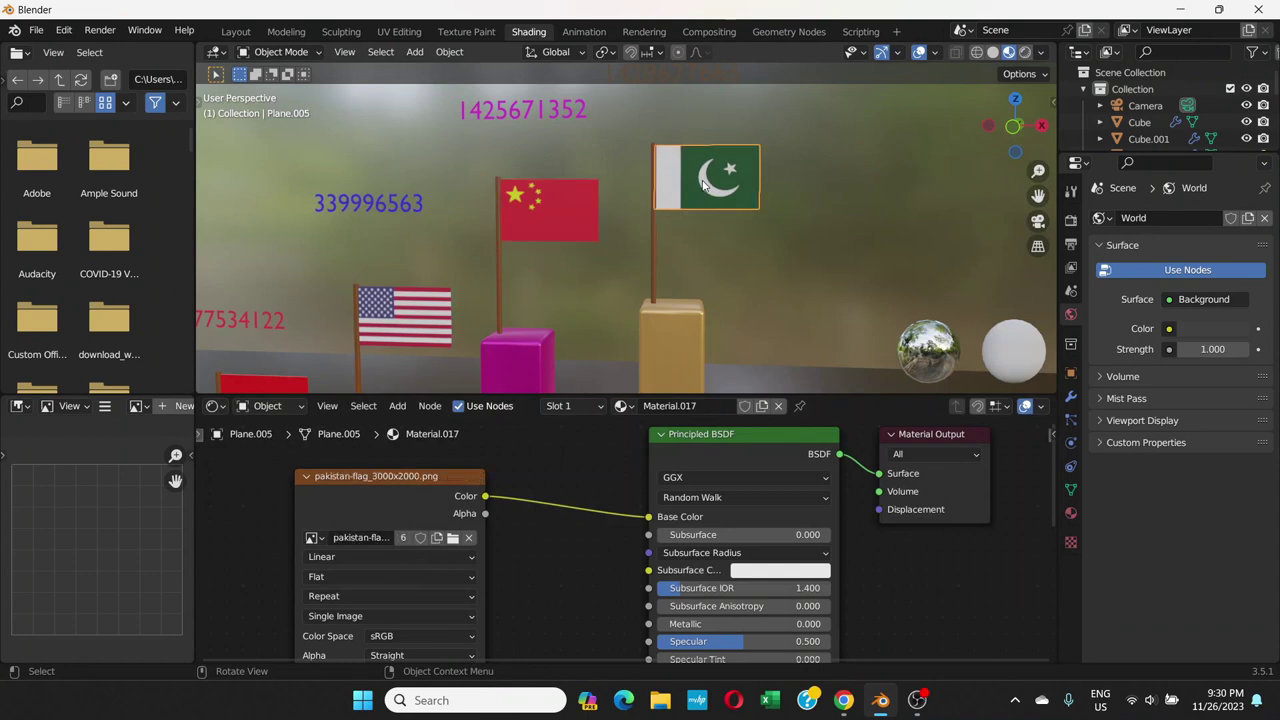
click(469, 539)
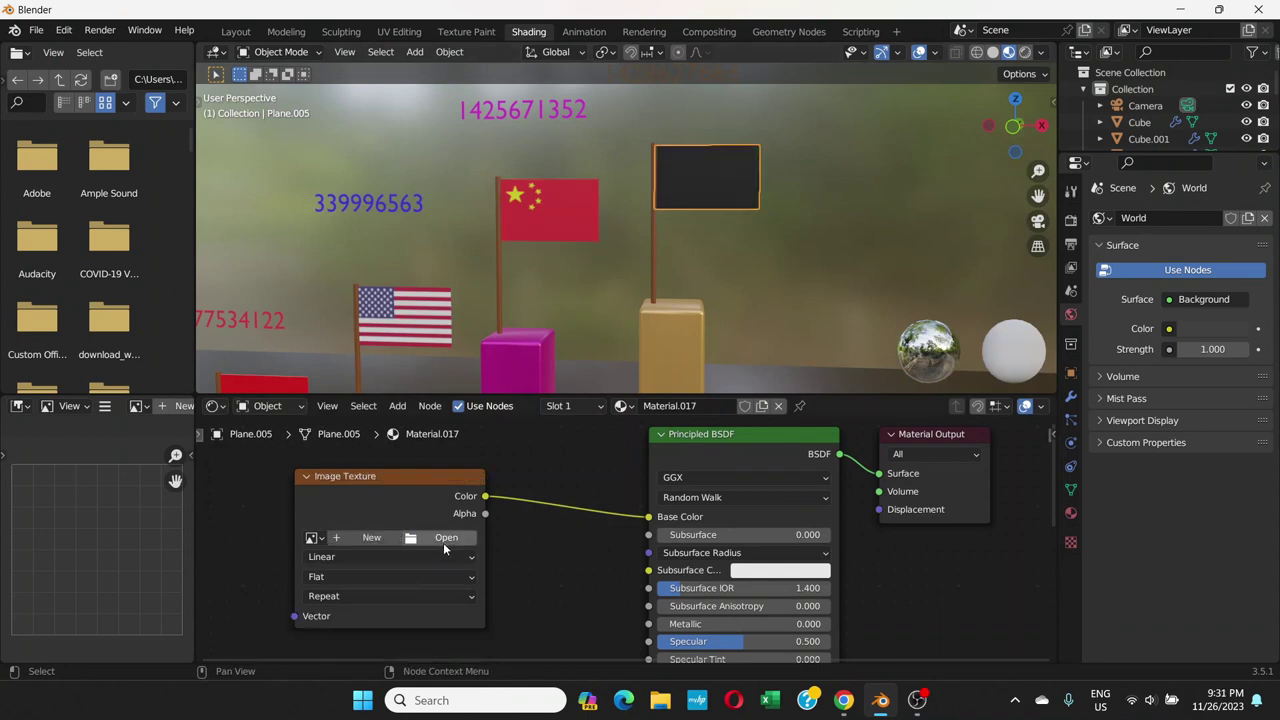
click(446, 538)
click(262, 242)
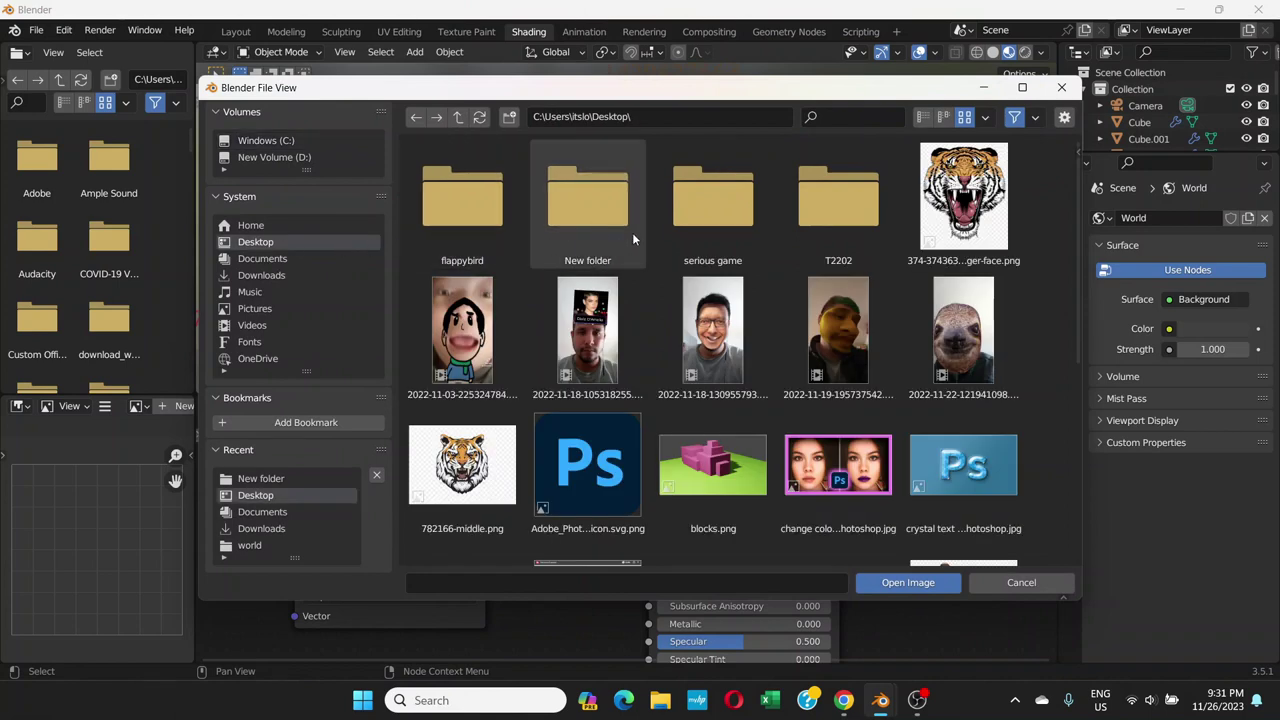
double_click(600, 212)
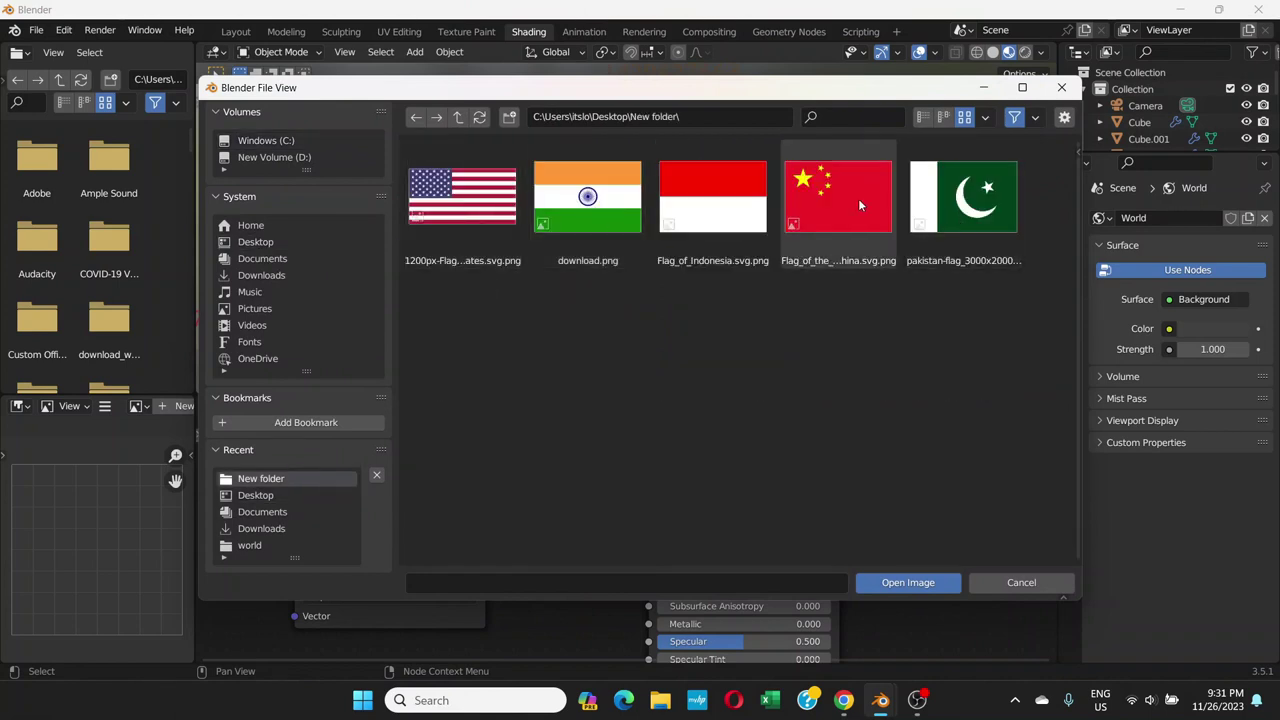
click(588, 200)
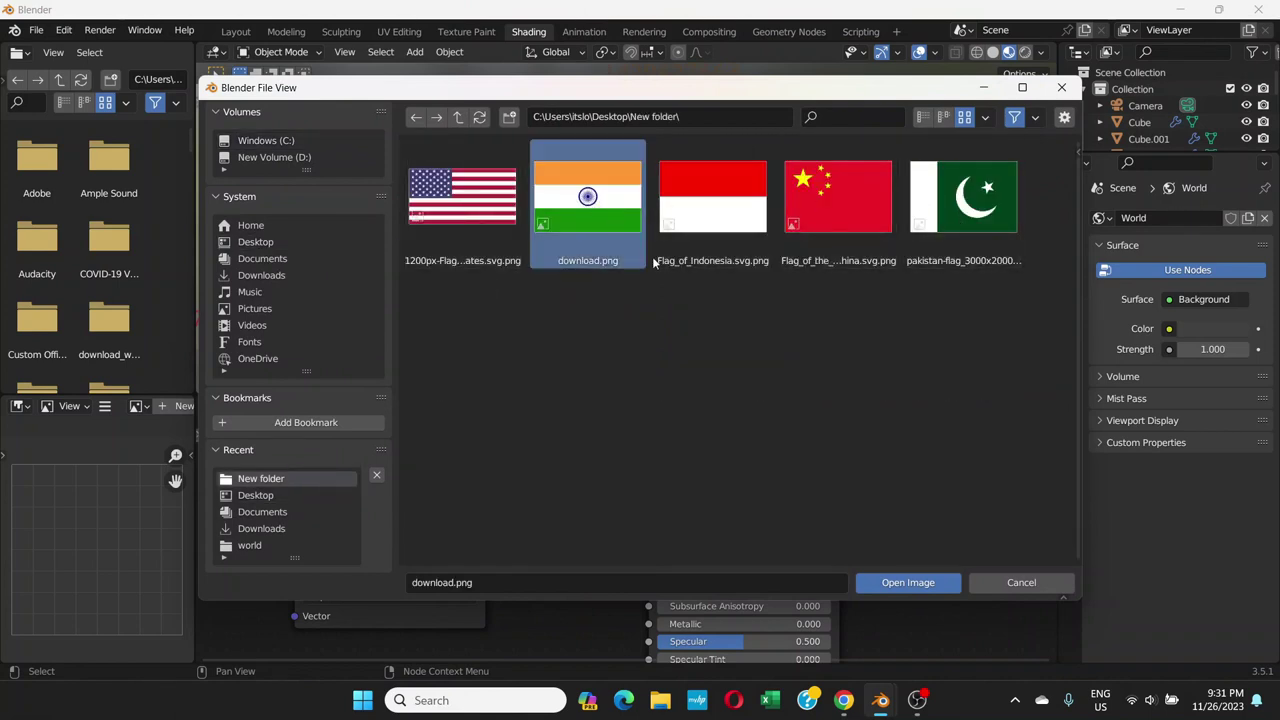
click(908, 583)
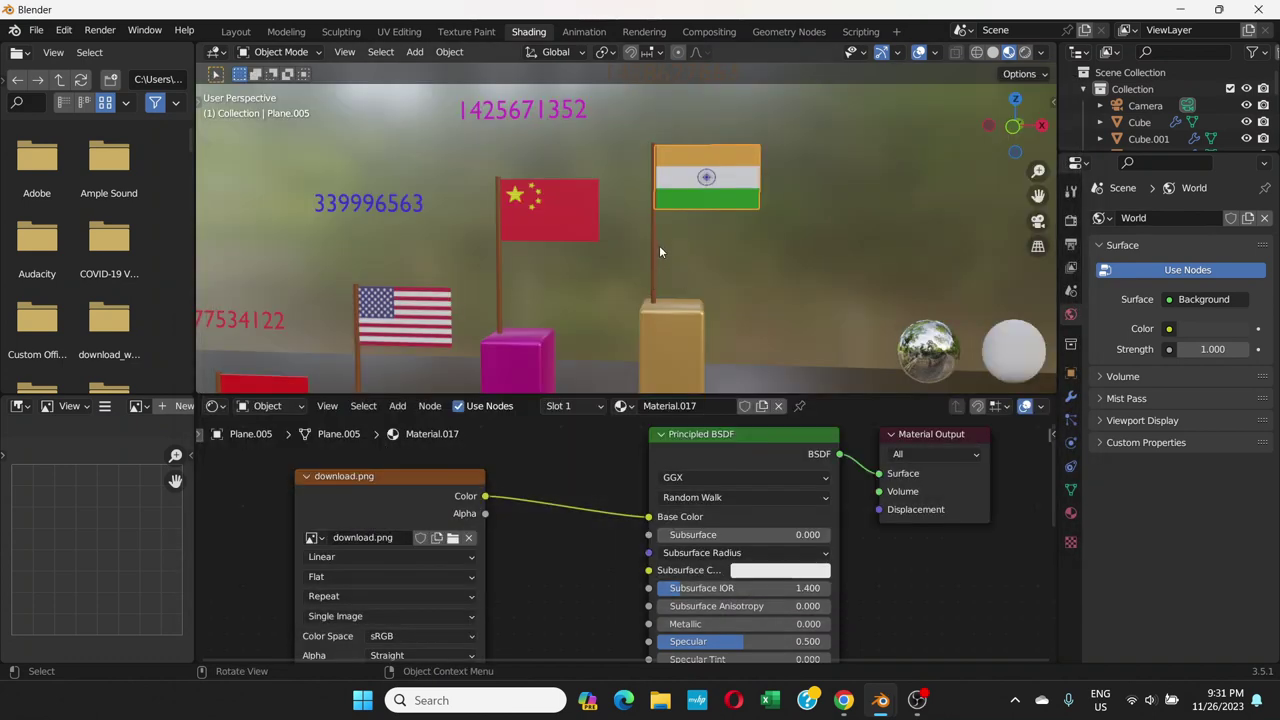
click(236, 31)
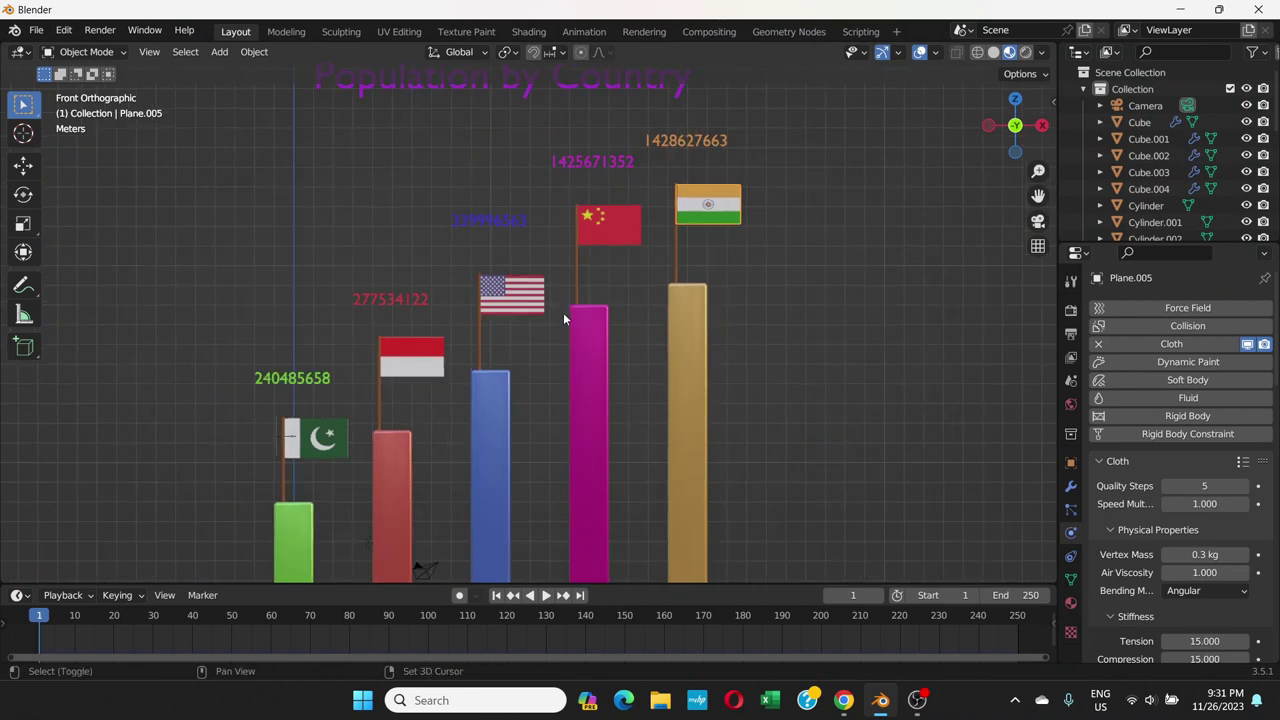
- Edit the green label so it reads 240,485,658
shift+middle_drag(563, 318, 640, 175)
scroll(600, 267, down, 1)
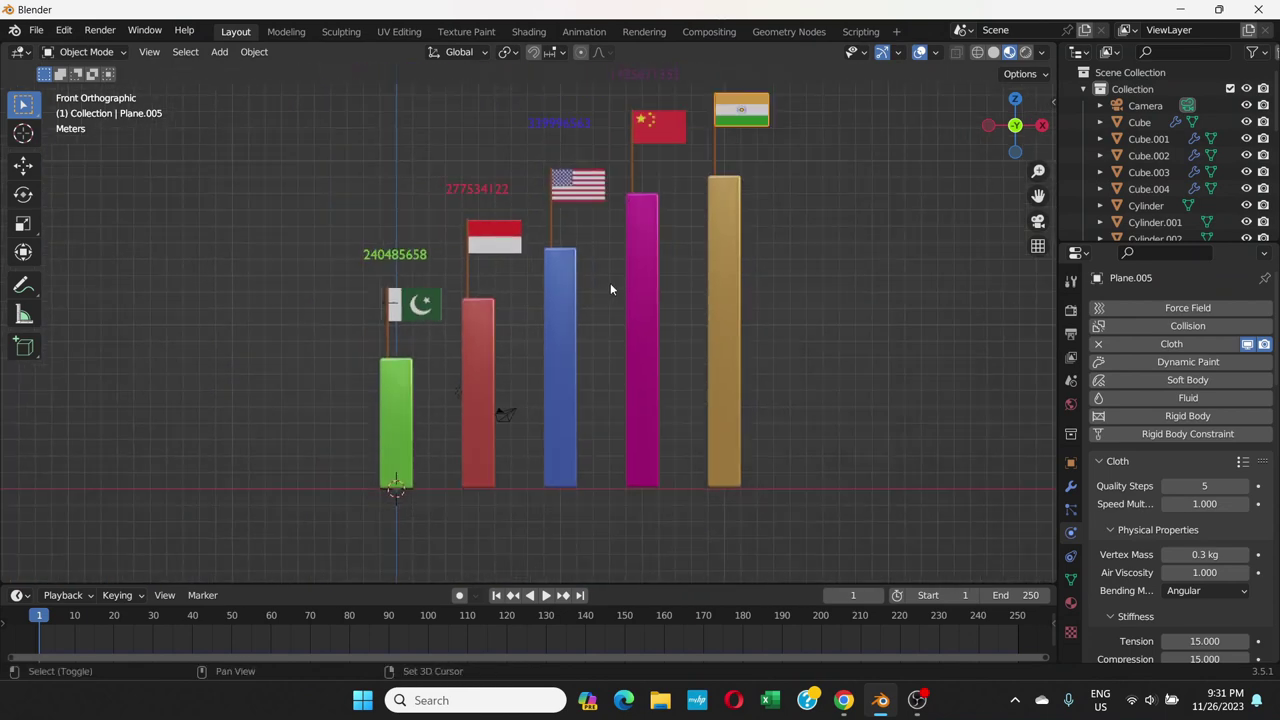
shift+middle_drag(610, 283, 658, 259)
shift+middle_drag(587, 230, 549, 324)
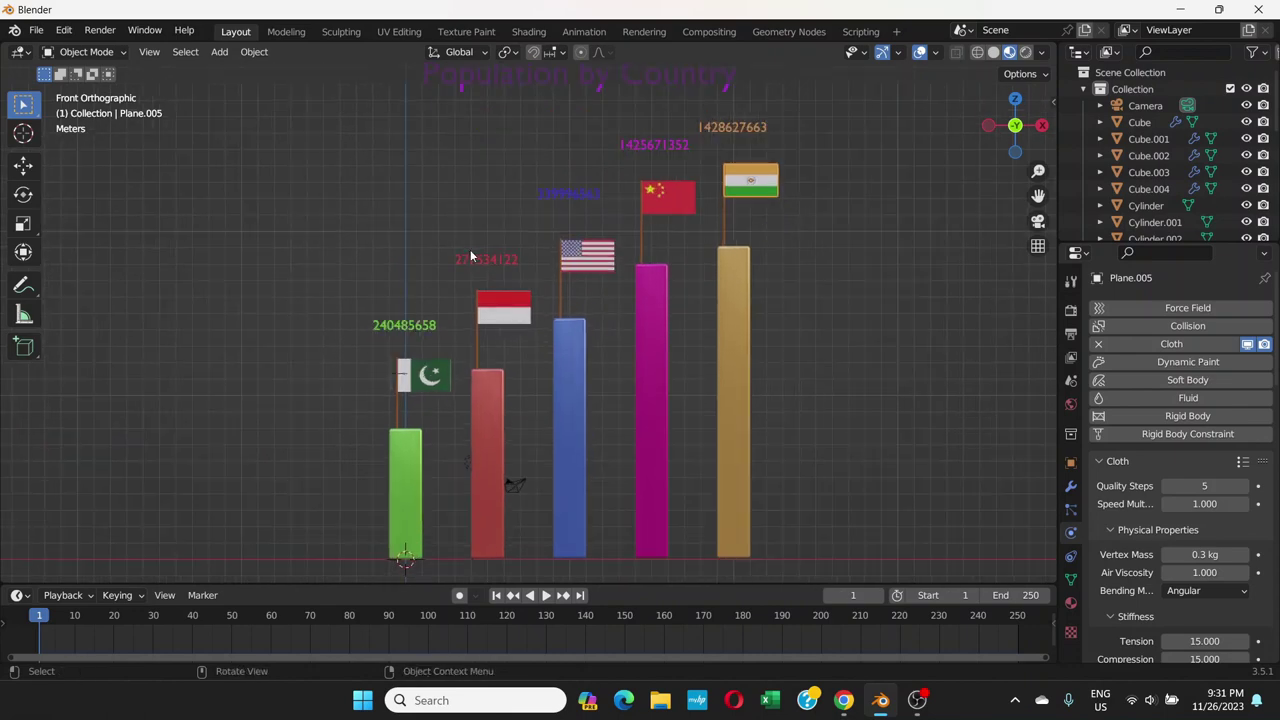
scroll(512, 222, up, 1)
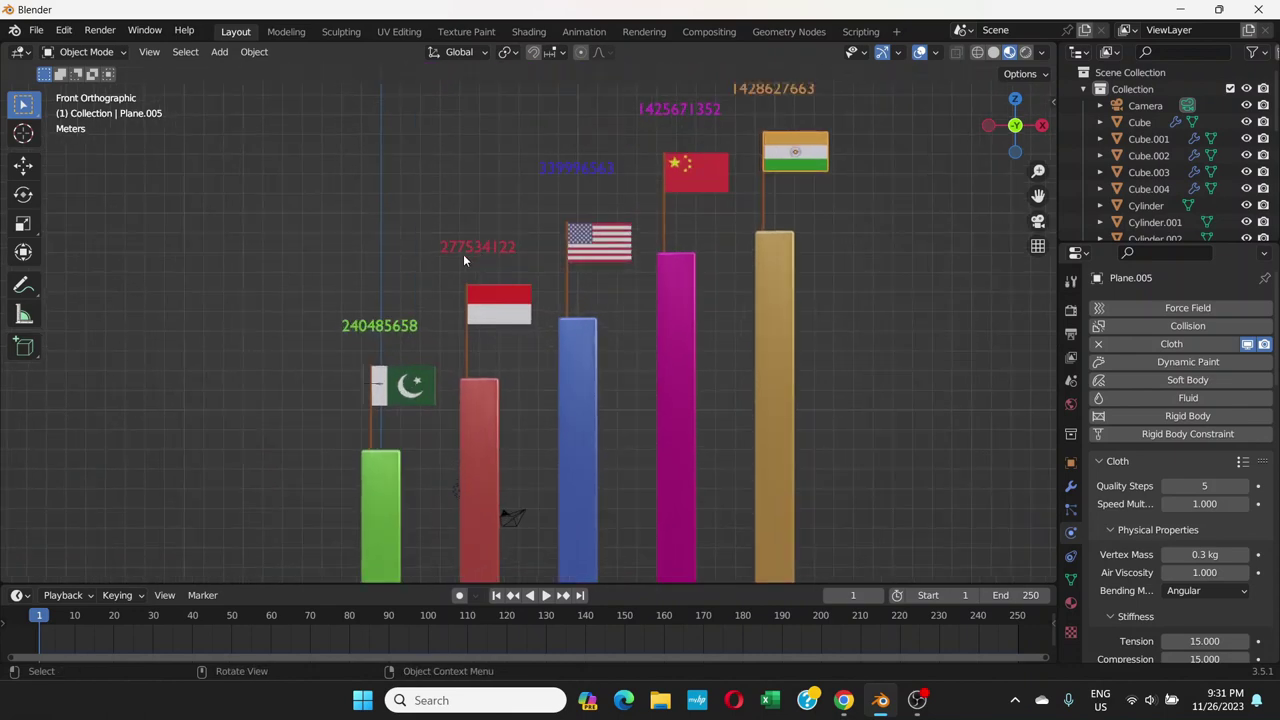
scroll(463, 254, up, 4)
ctrl+scroll(436, 291, left, 2)
shift+scroll(436, 291, down, 2)
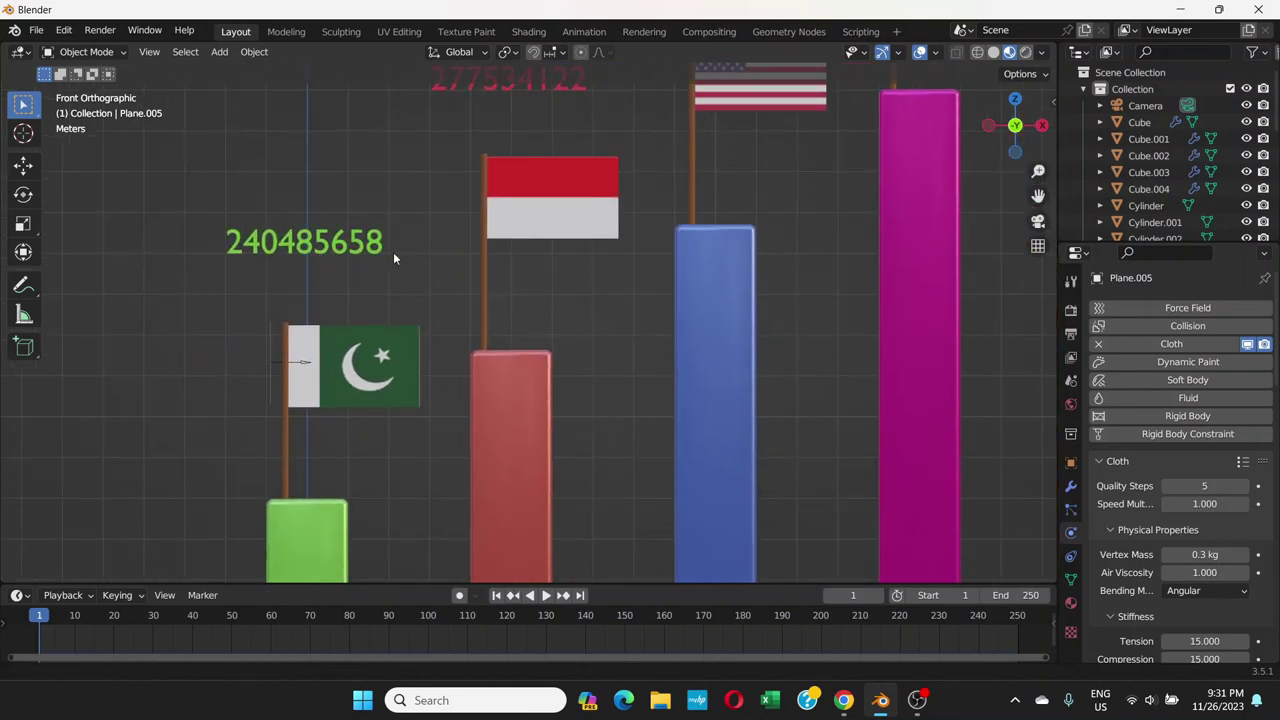
ctrl+scroll(430, 240, left, 5)
click(466, 228)
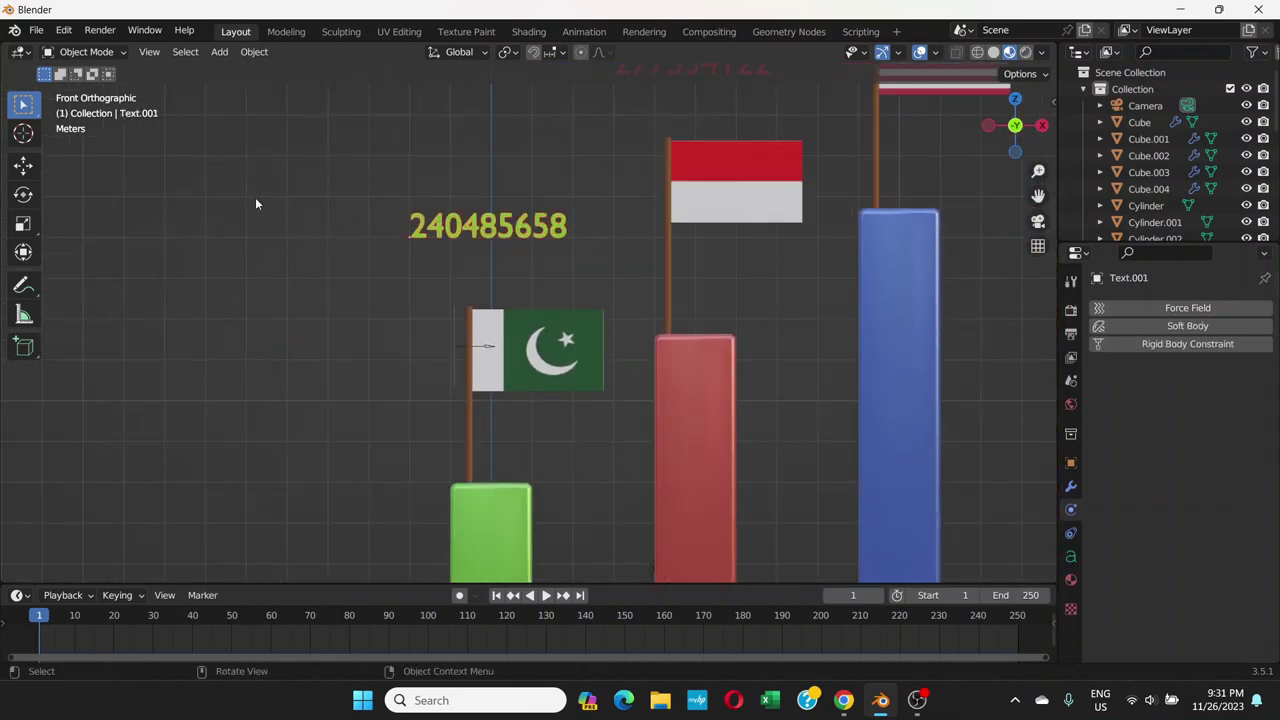
key(Tab)
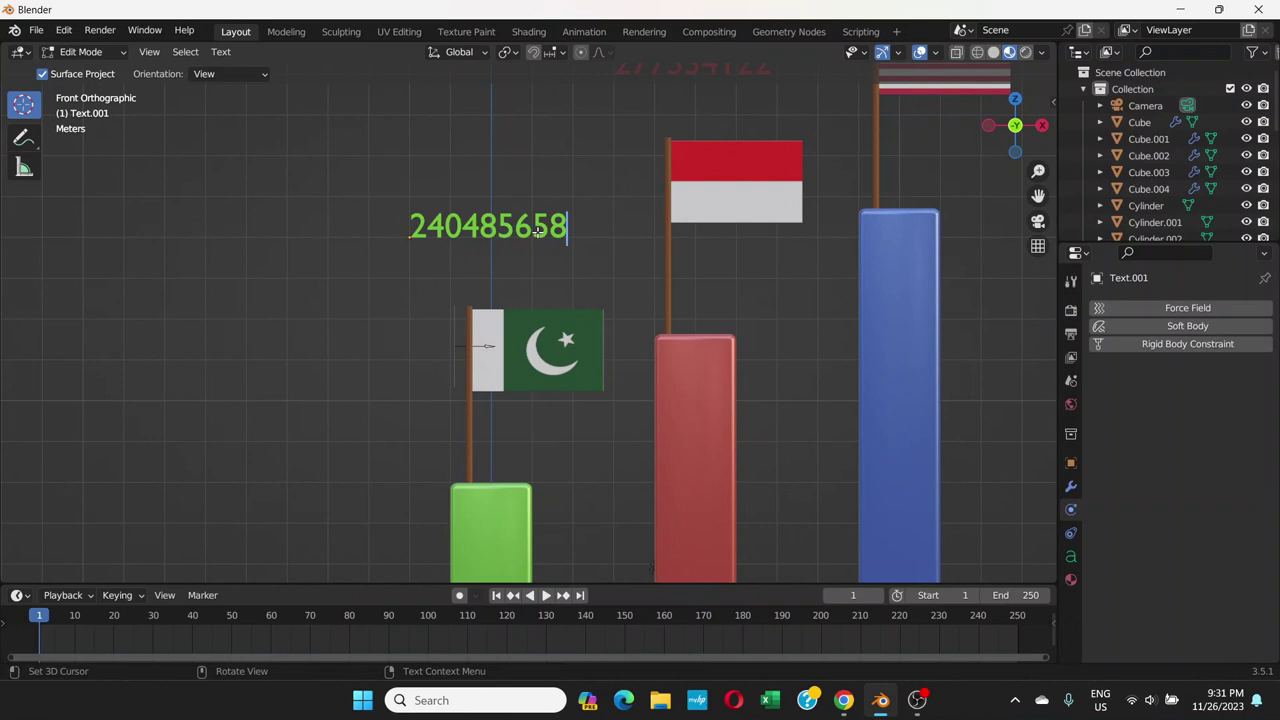
key(Left)
key(Left)
key(Left)
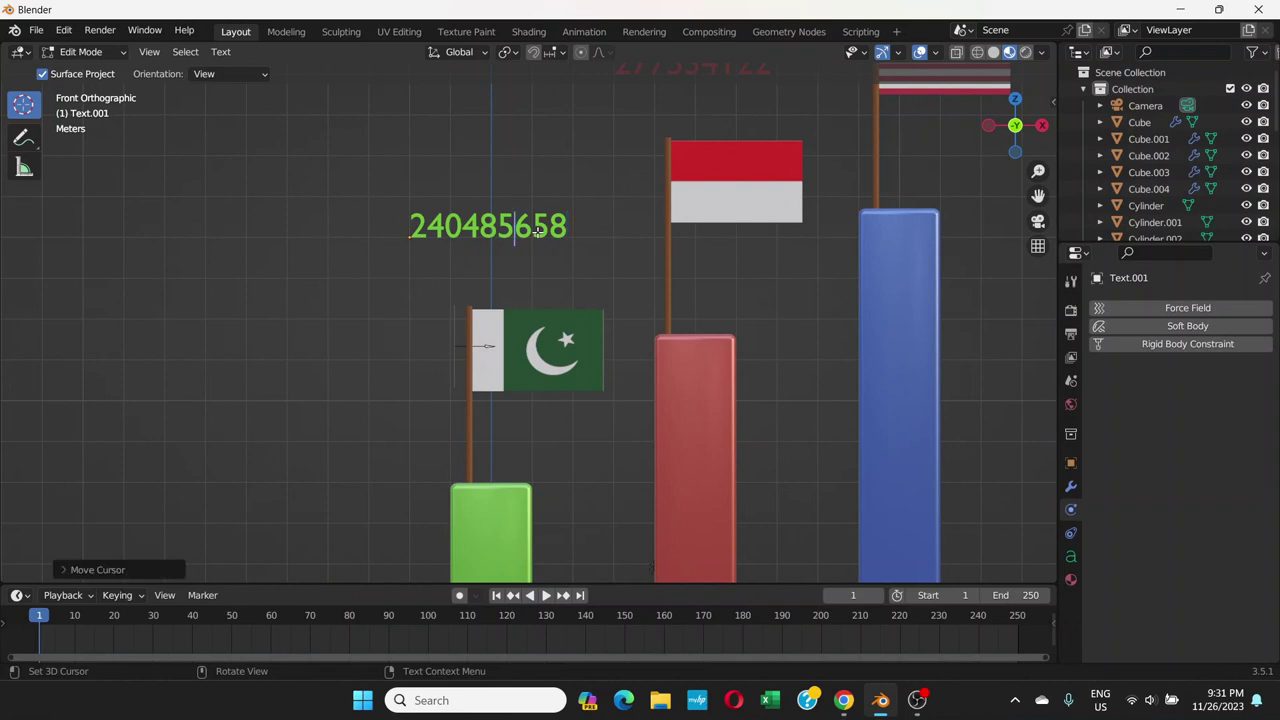
text(,)
key(Left)
key(Left)
key(Left)
text(,)
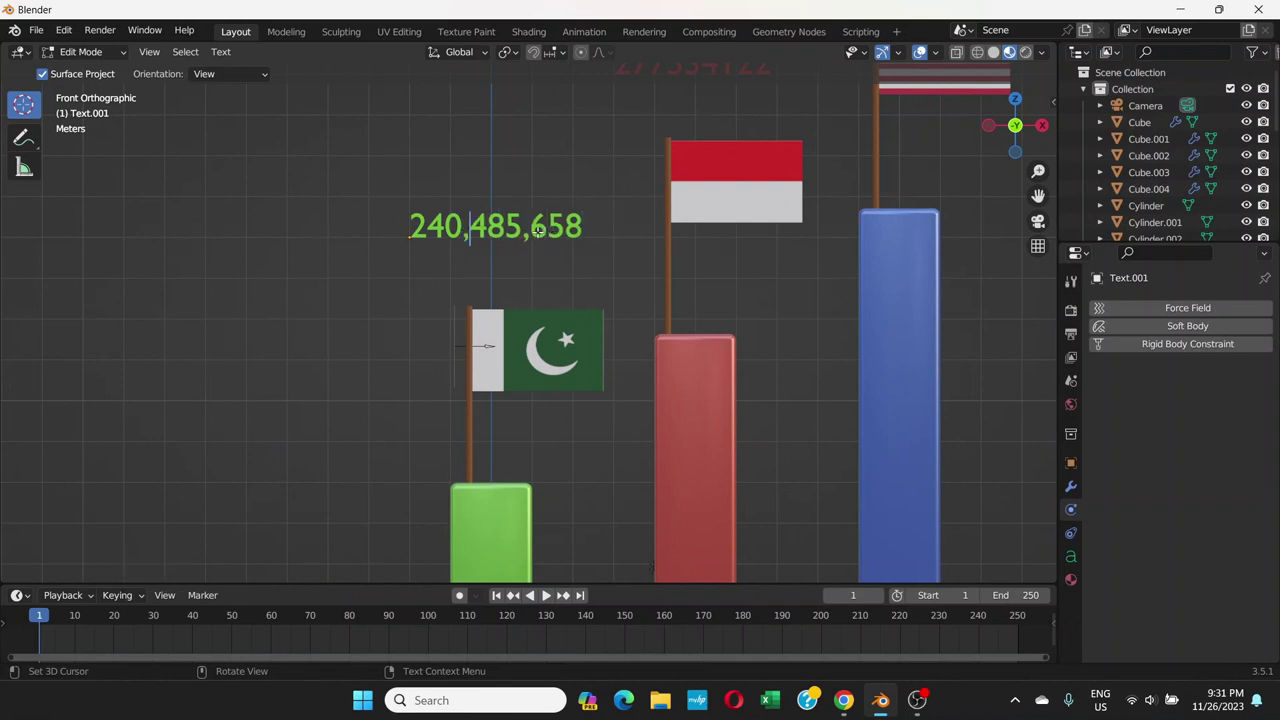
scroll(583, 175, down, 4)
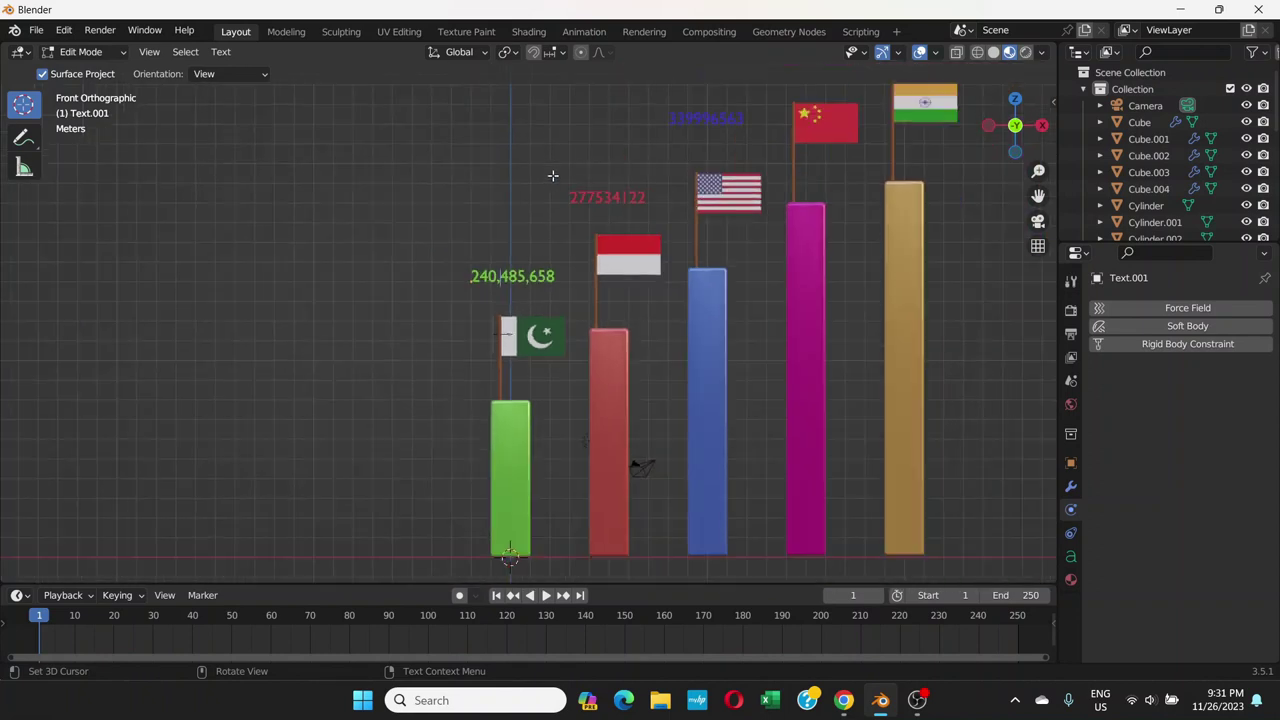
key(Tab)
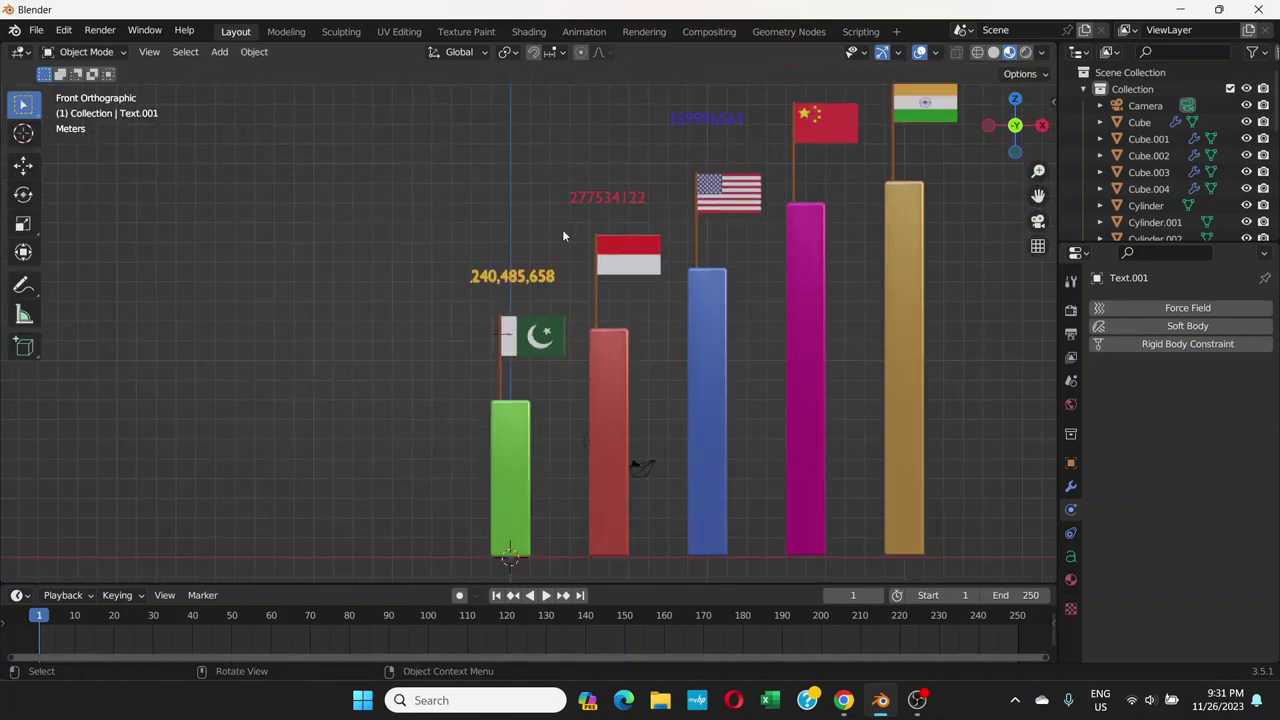
- Add thousands separators to the red 277534122 label
click(593, 197)
key(Tab)
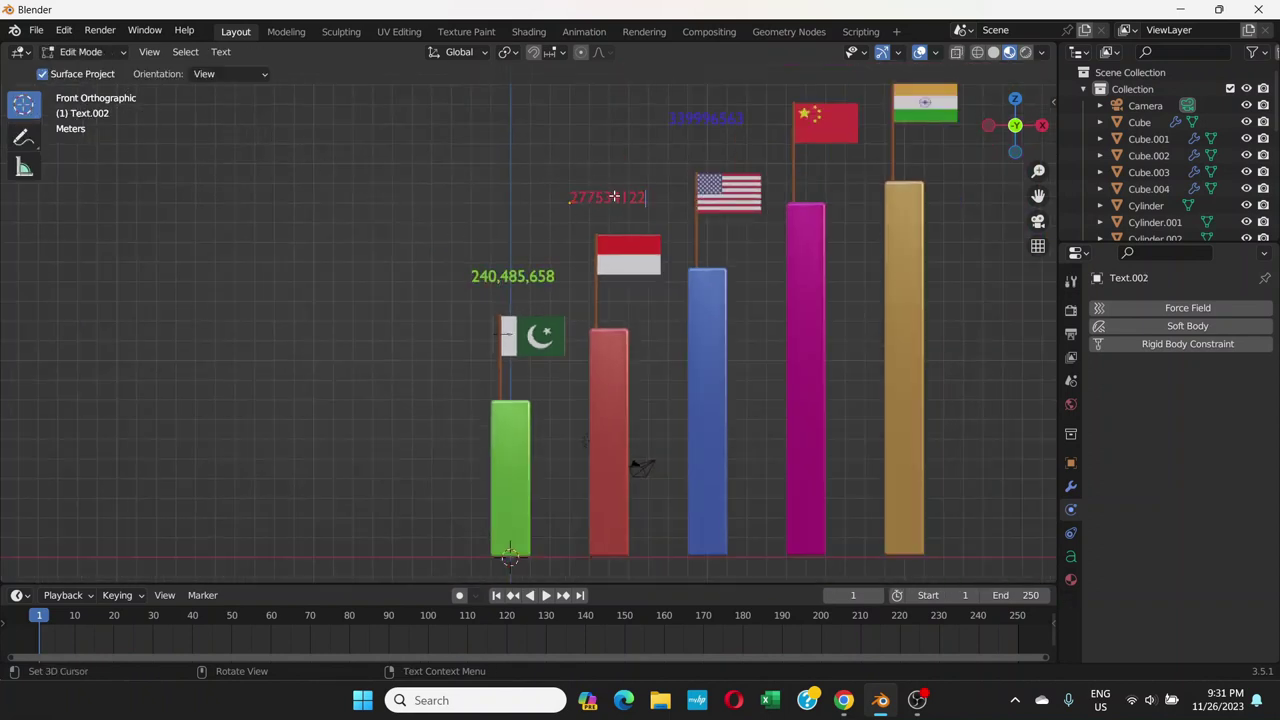
key(Left)
key(Left)
key(Left)
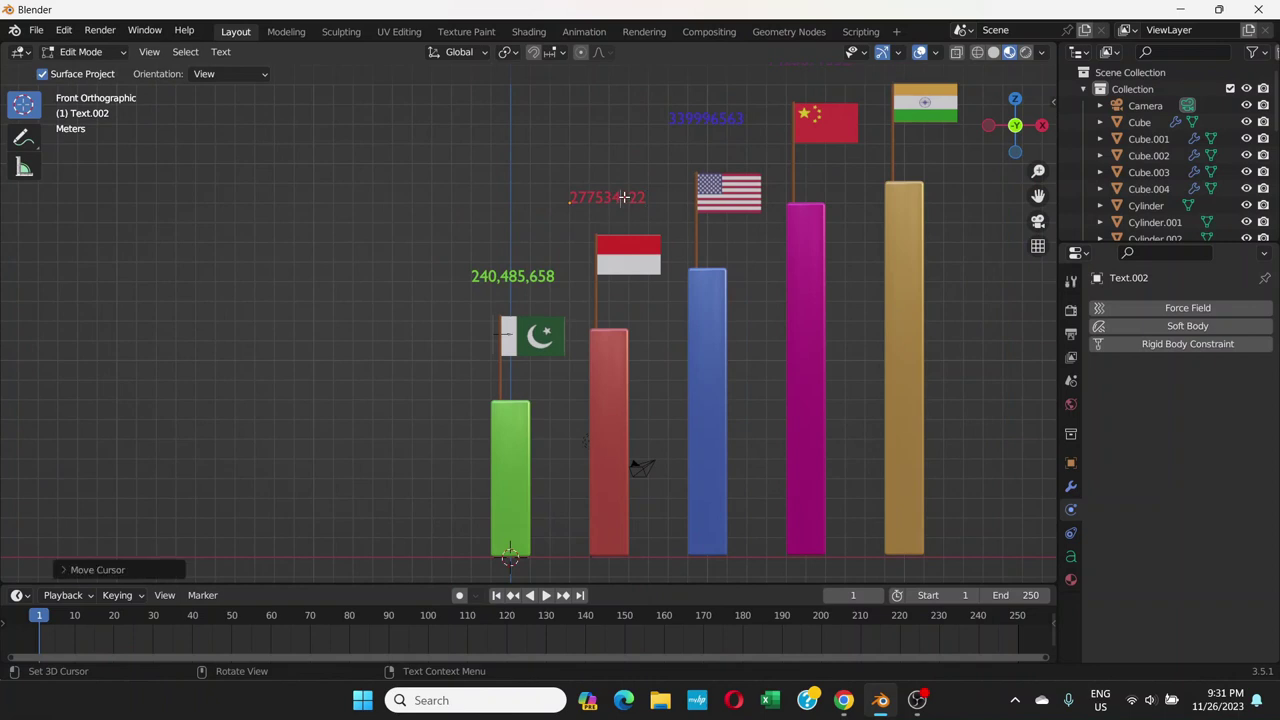
key(Delete)
text(7,)
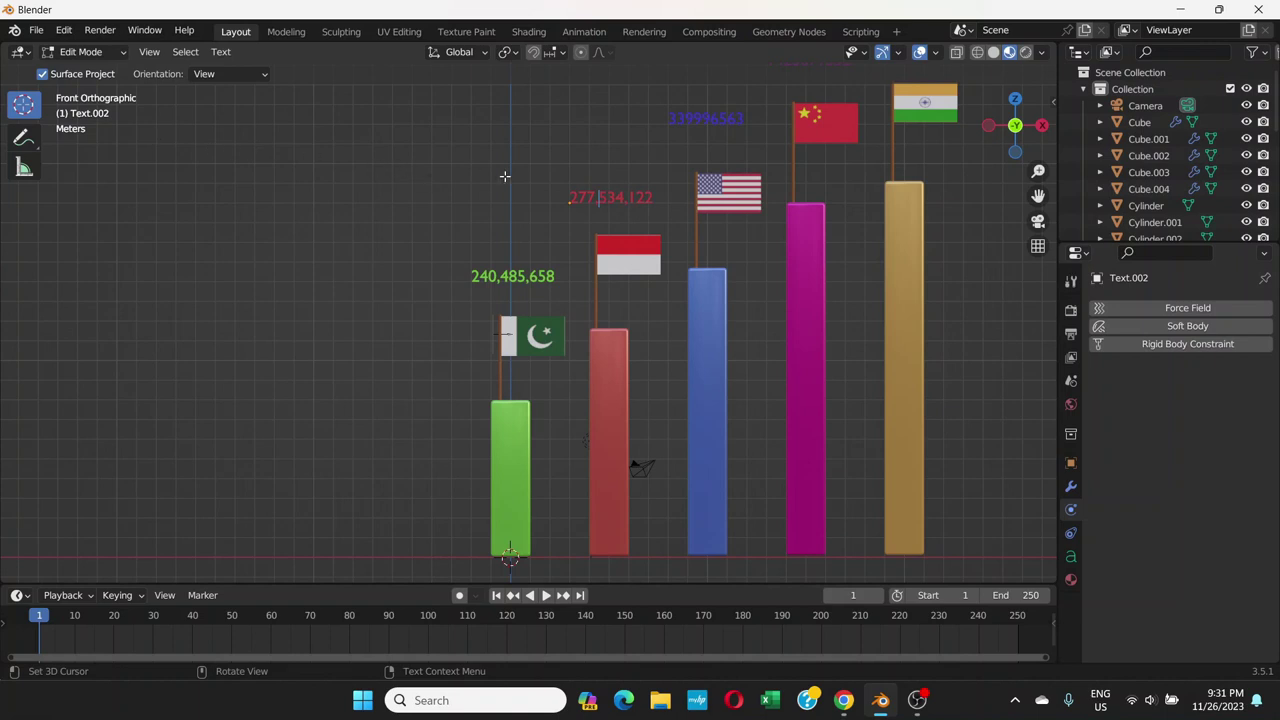
key(Tab)
- Edit the blue label so it reads 339,996,563
click(699, 120)
shift+middle_drag(700, 126, 630, 189)
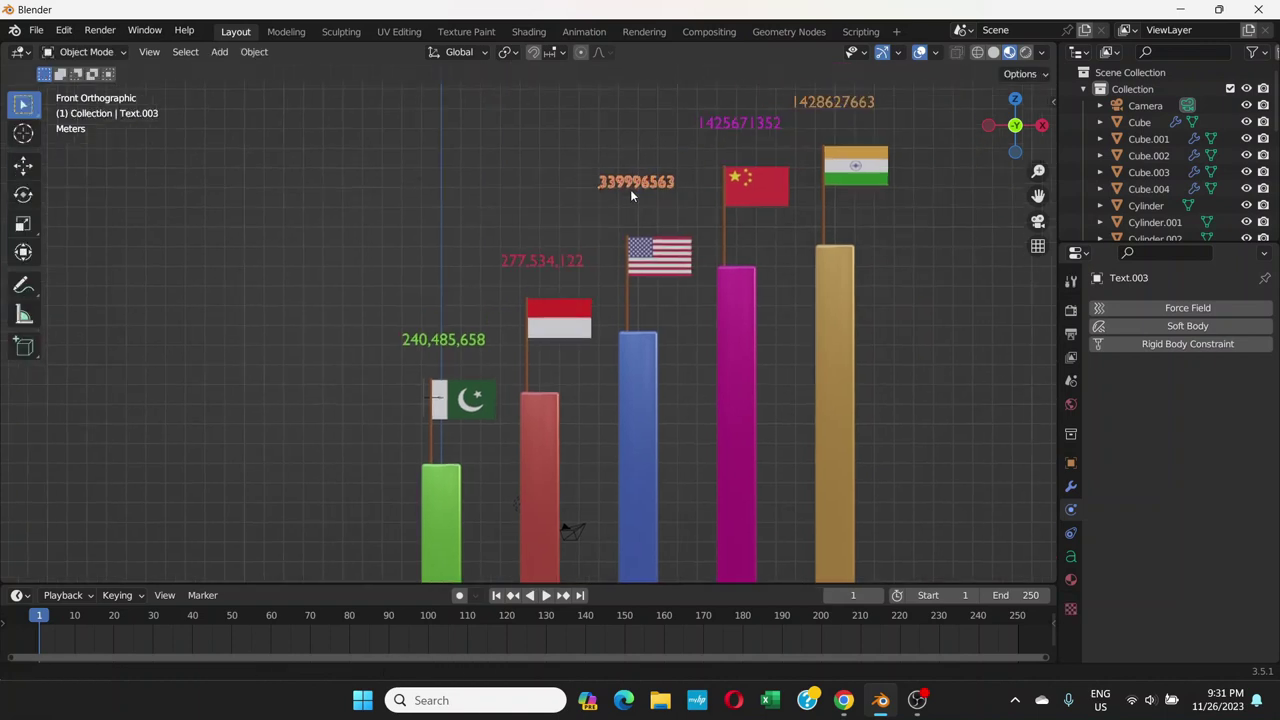
key(Tab)
scroll(663, 181, up, 6)
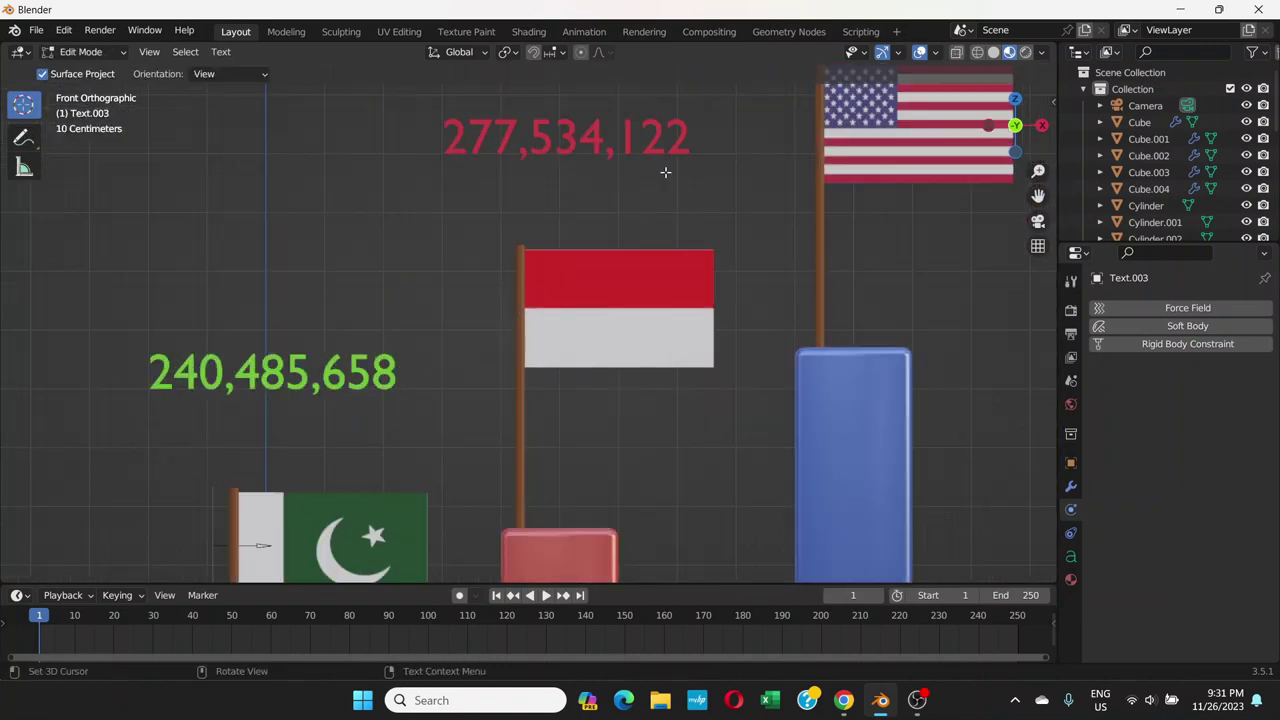
scroll(699, 183, down, 4)
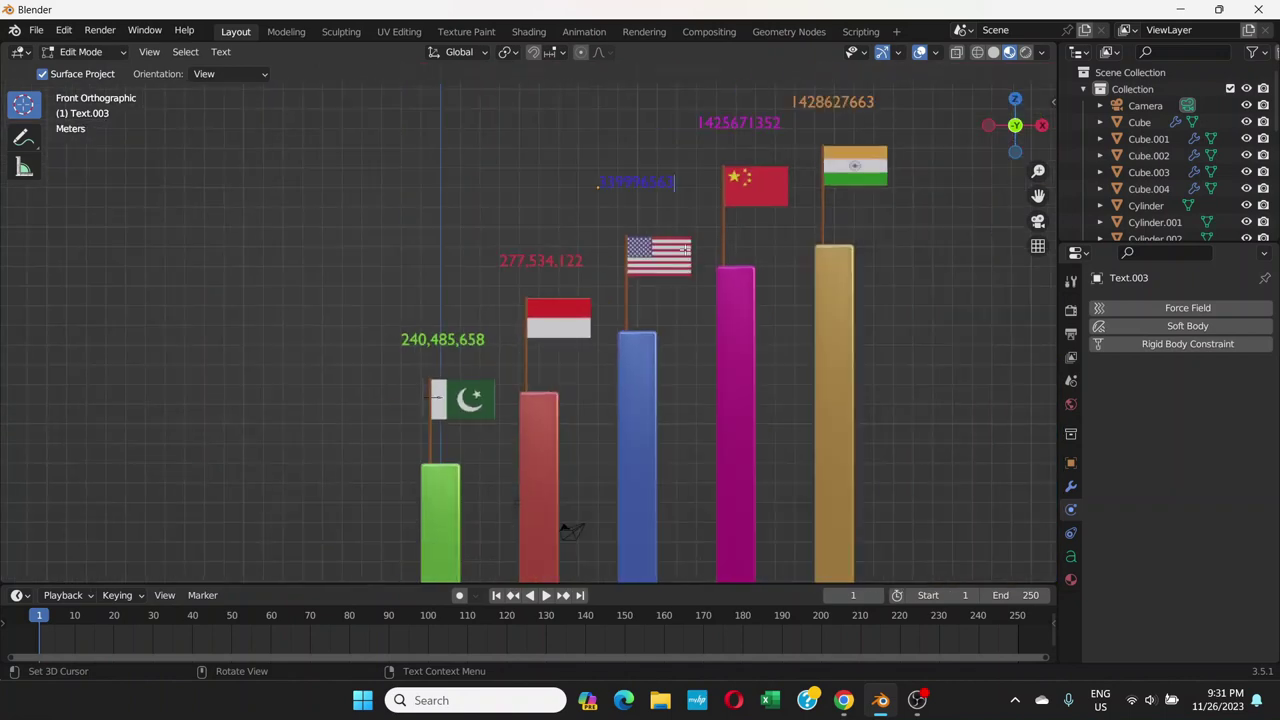
key(Left)
key(Left)
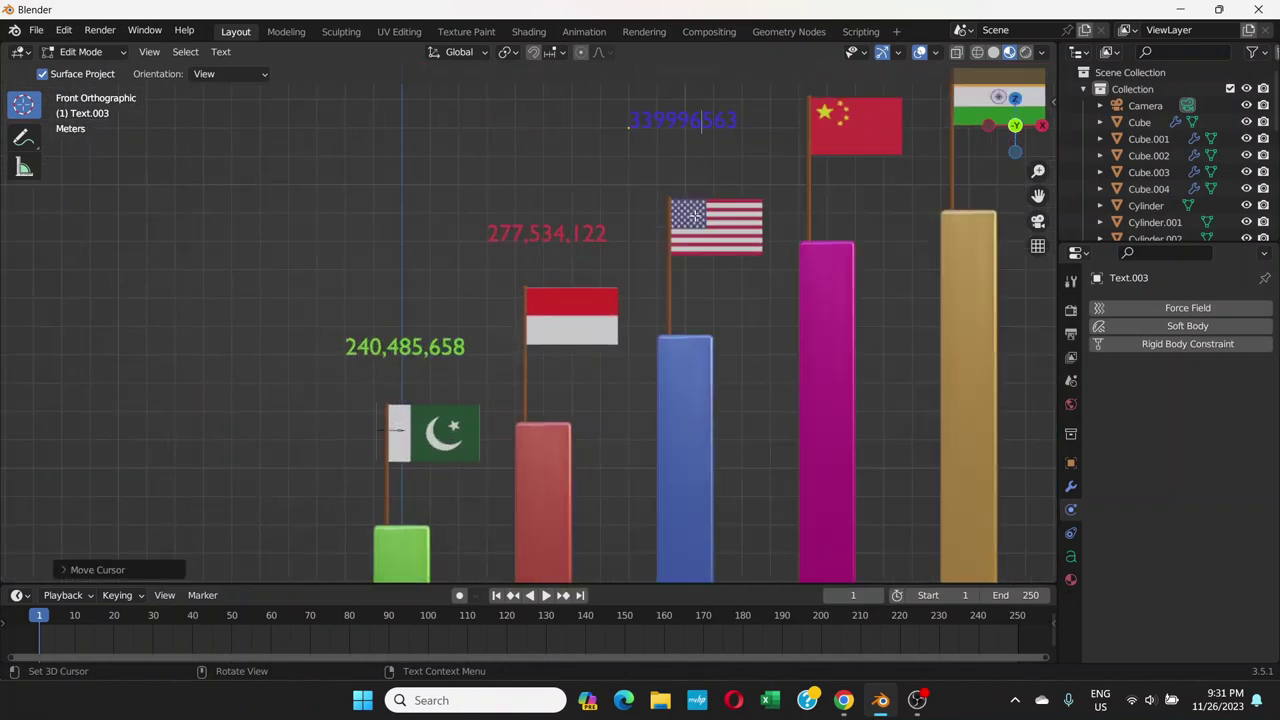
text(,)
key(Left)
key(Left)
key(Left)
text(,)
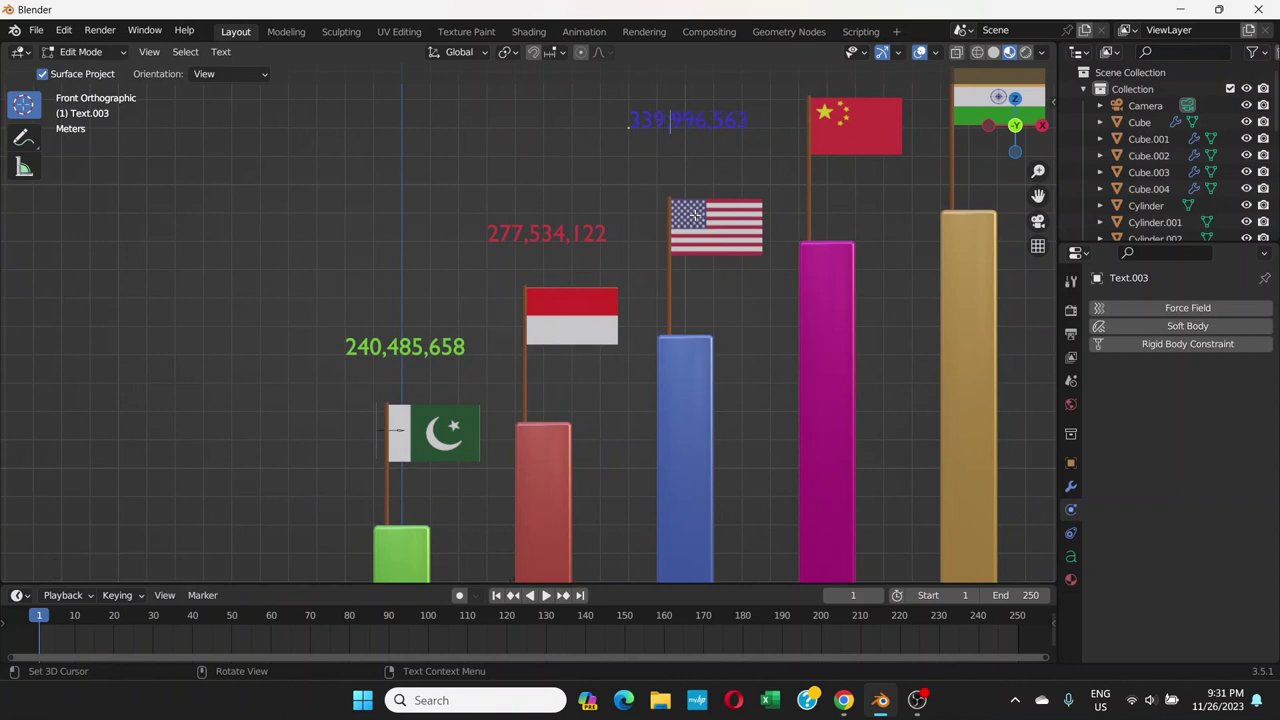
scroll(695, 215, down, 4)
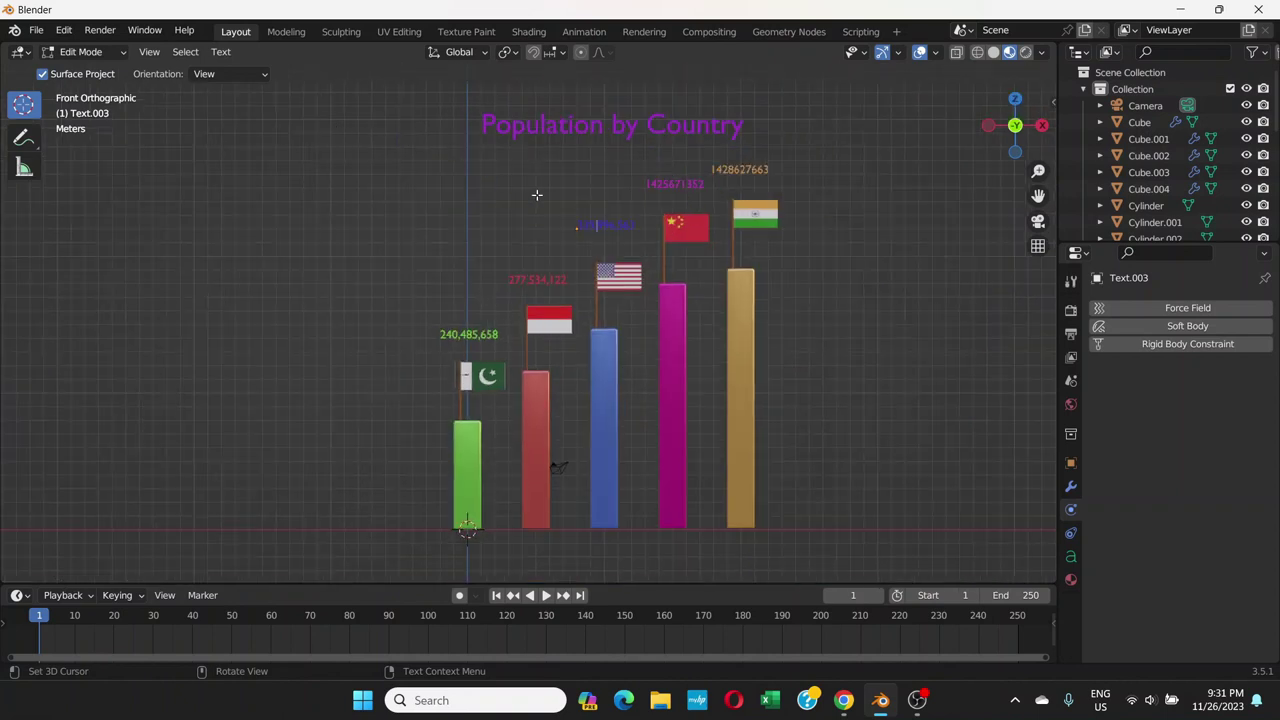
key(Tab)
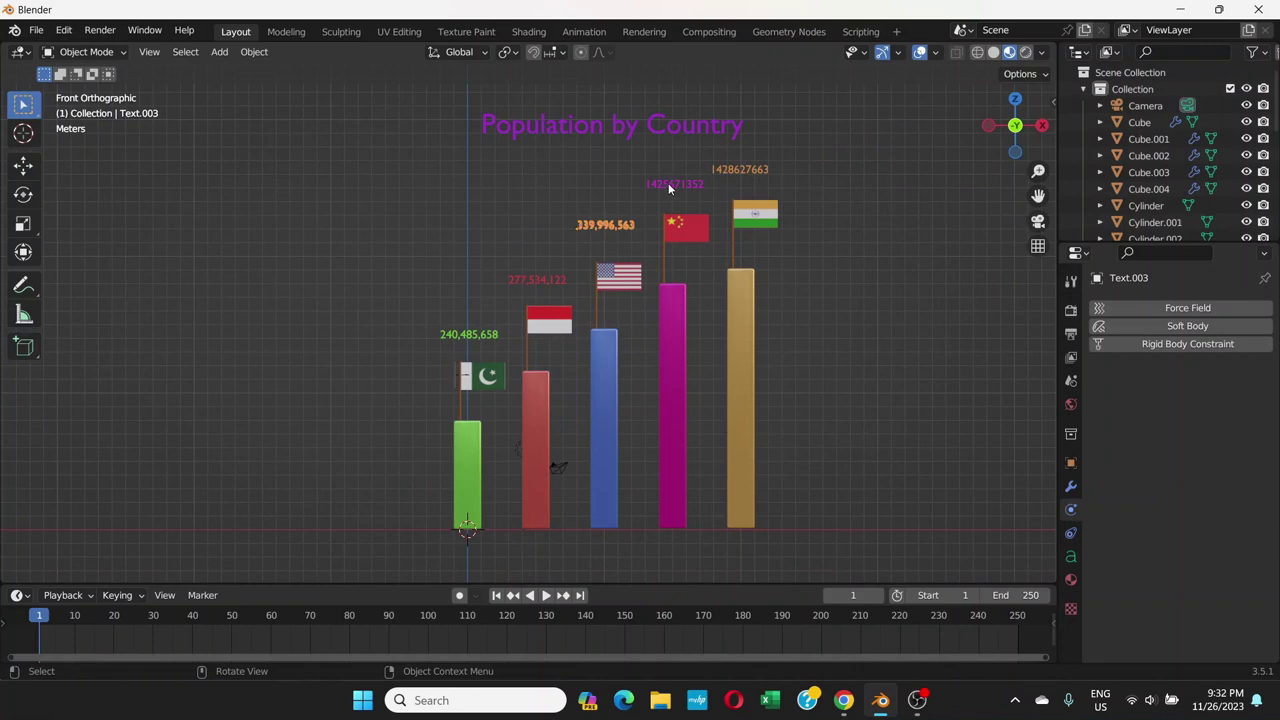
- Edit the magenta label so it reads 1,425,671,352, then return to Object Mode
click(672, 186)
scroll(682, 192, up, 5)
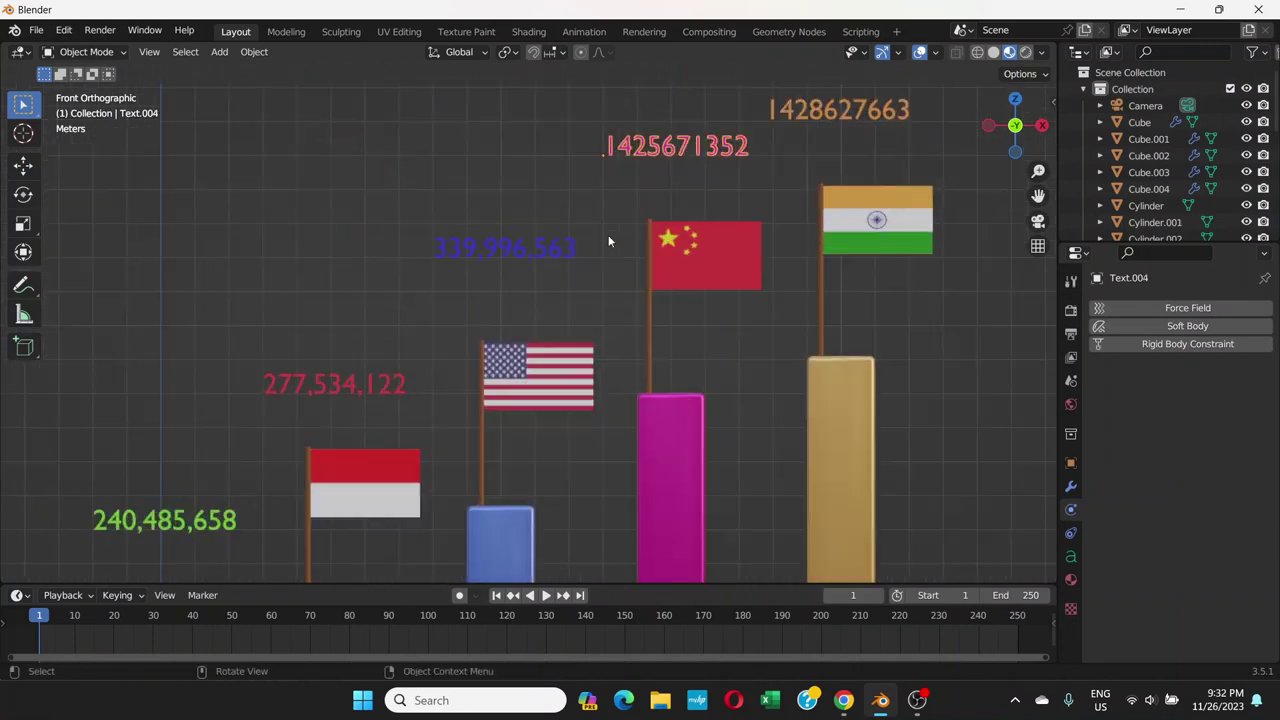
key(Tab)
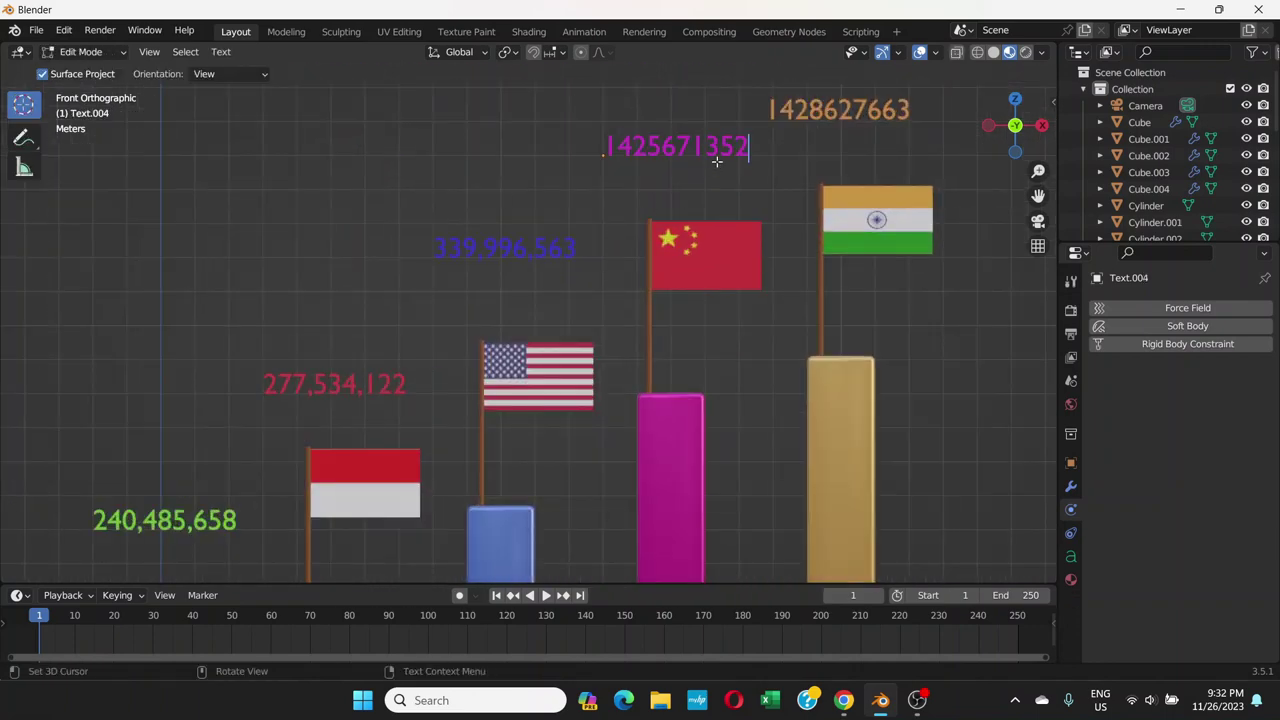
key(Left)
key(Left)
key(Left)
text(,)
key(Left)
key(Left)
key(Left)
key(Left)
text(,)
key(Left)
key(Left)
key(Left)
key(Left)
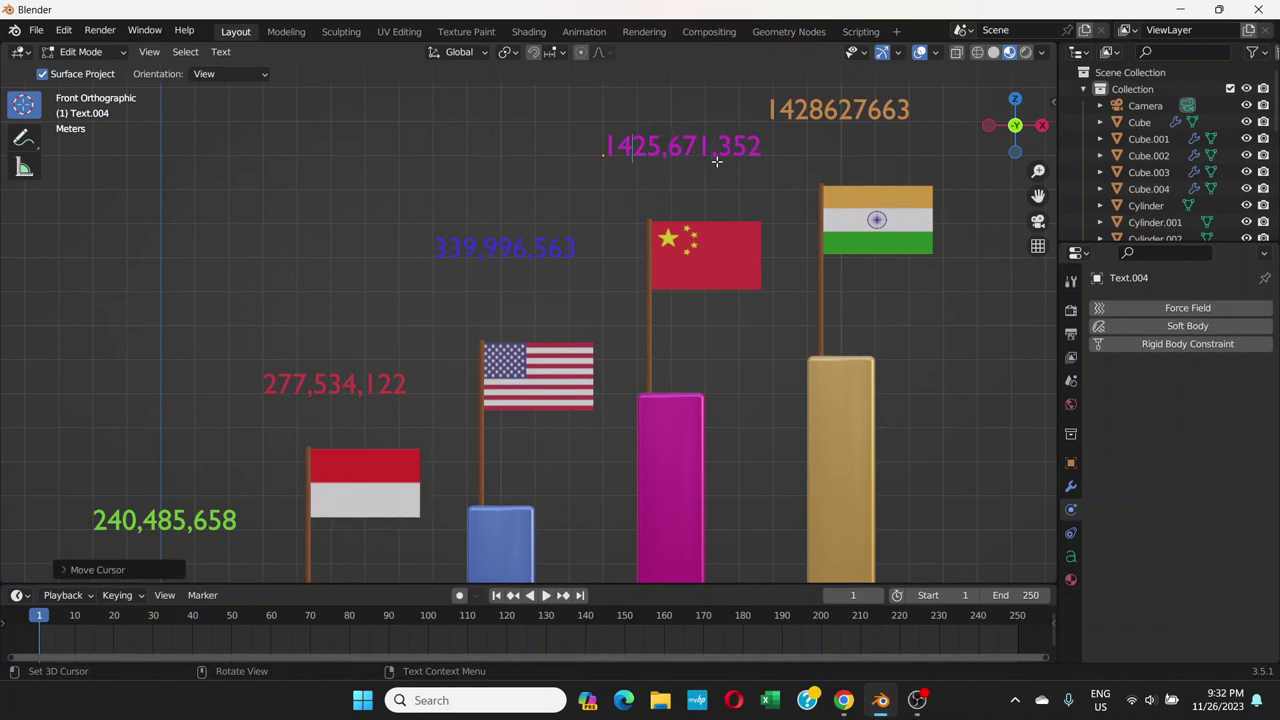
text(,)
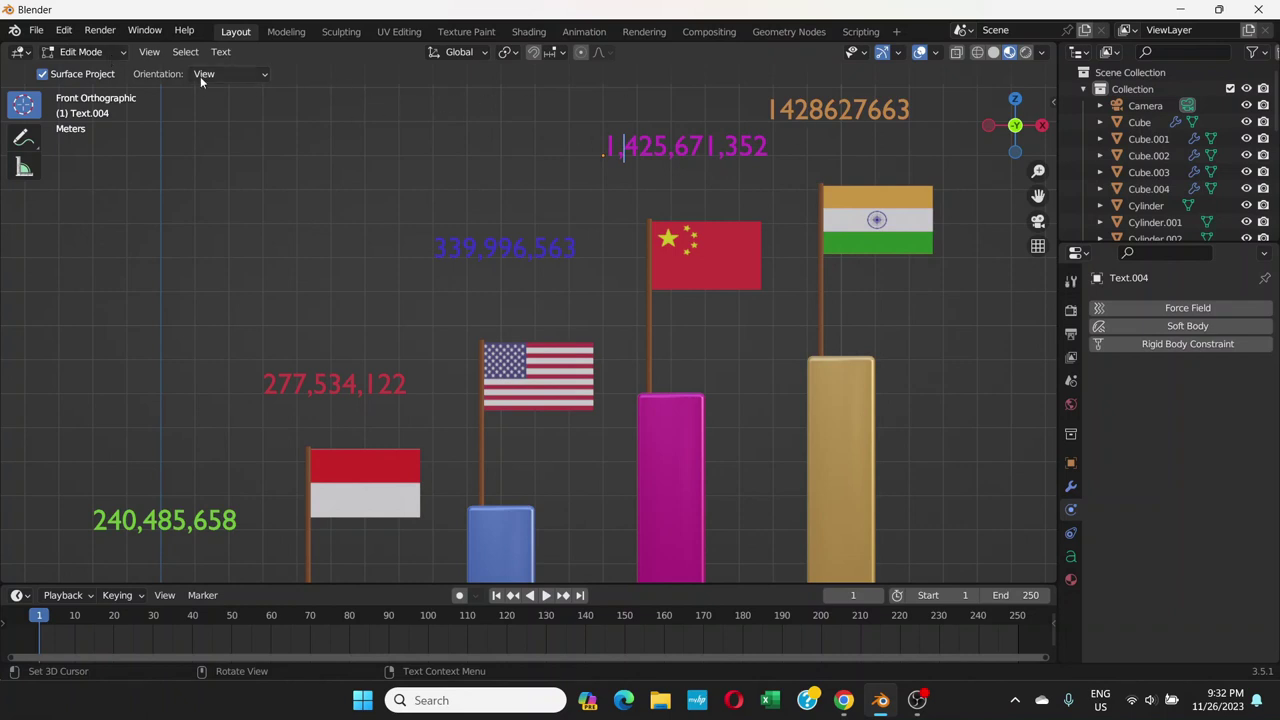
click(114, 53)
click(85, 72)
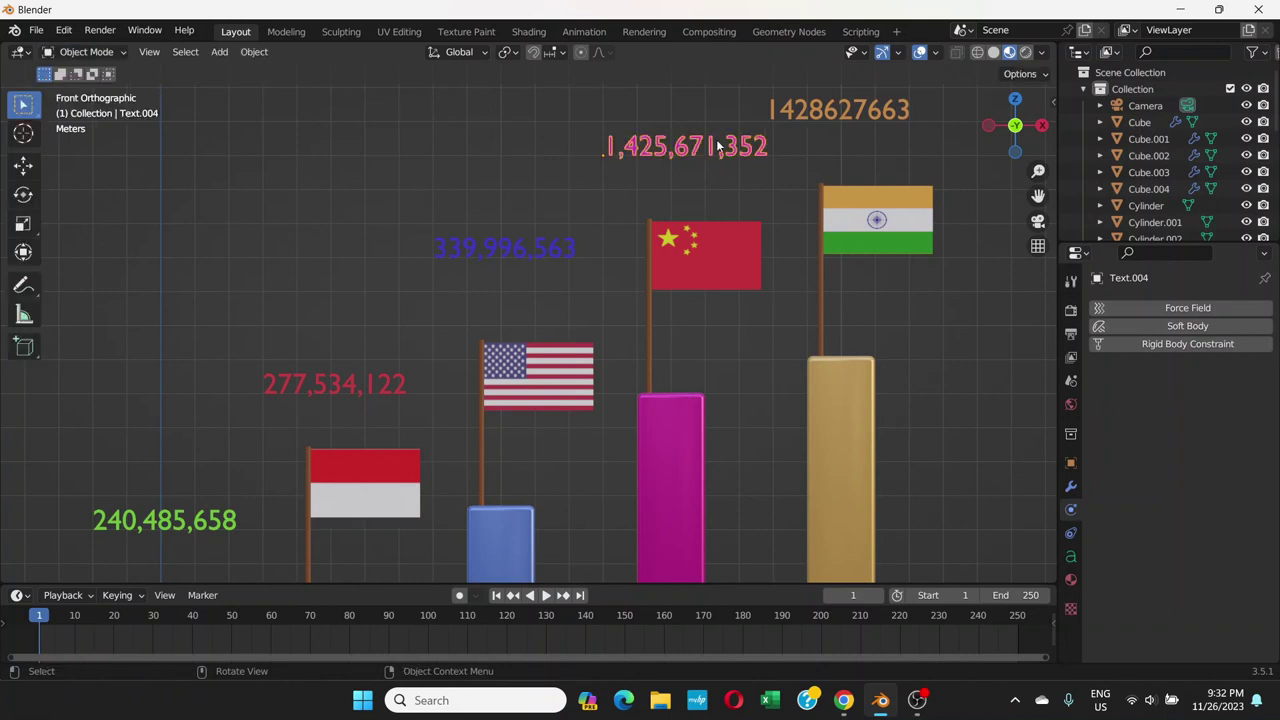
- Edit the gold bar's label so it reads 1,428,627,663, then return to Object Mode
click(860, 109)
key(Tab)
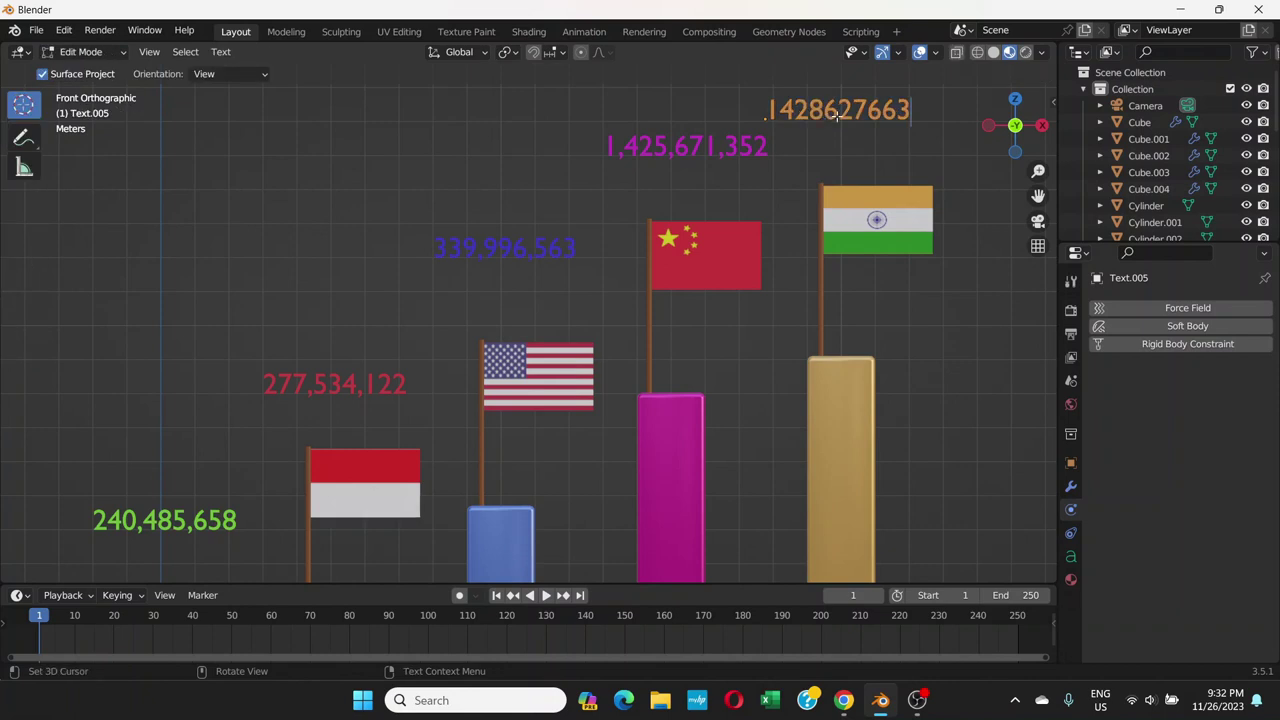
key(Left)
key(Left)
key(Left)
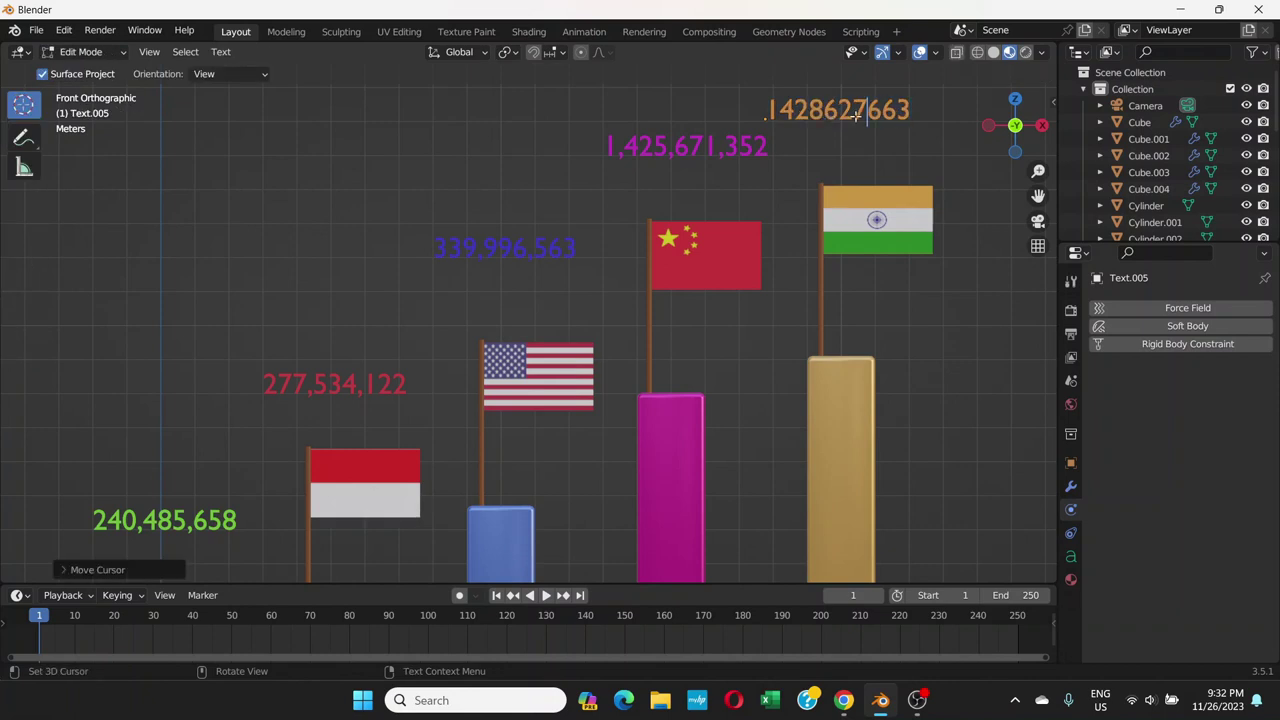
text(,)
key(Left)
key(Left)
key(Left)
text(,)
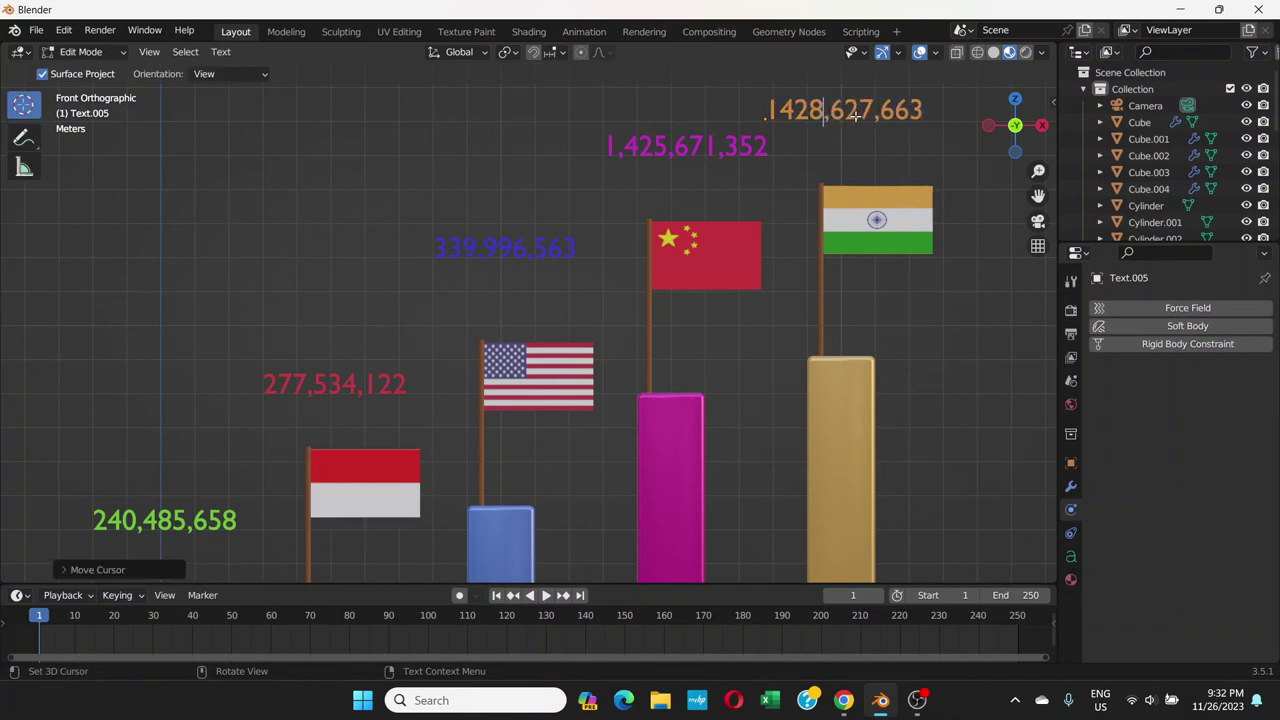
key(Left)
key(Left)
key(Left)
text(,)
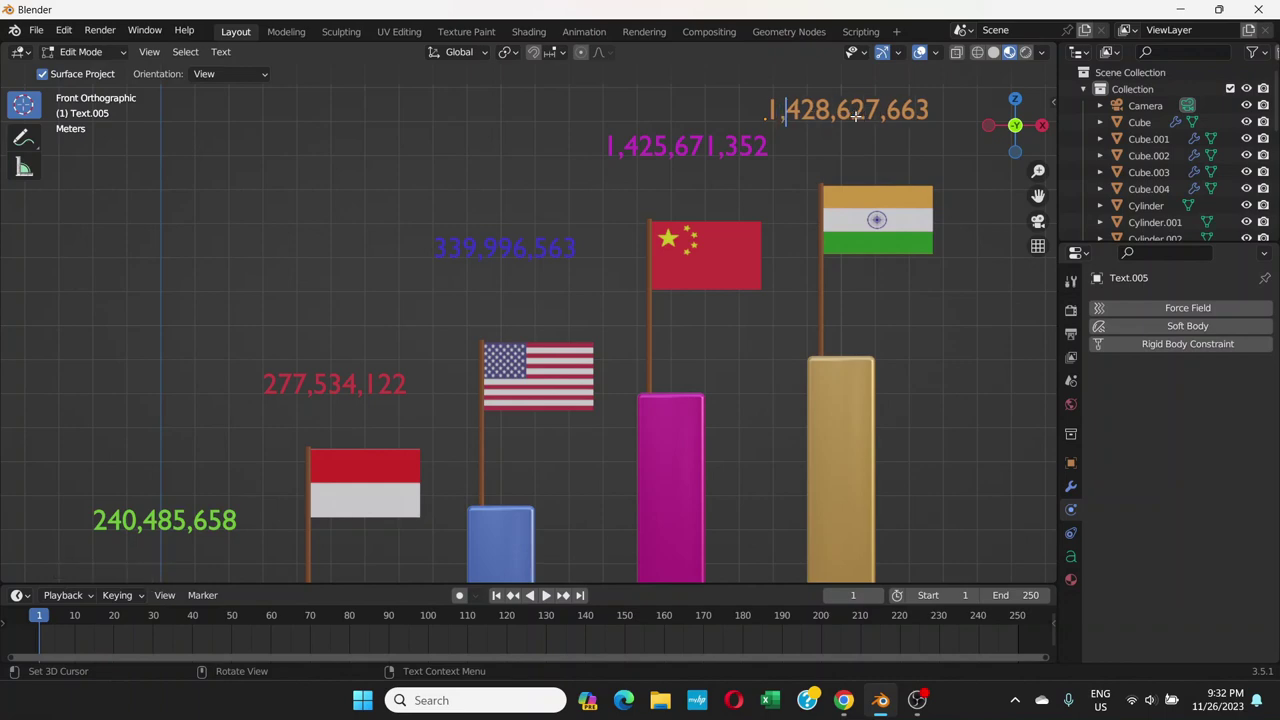
click(121, 55)
click(95, 66)
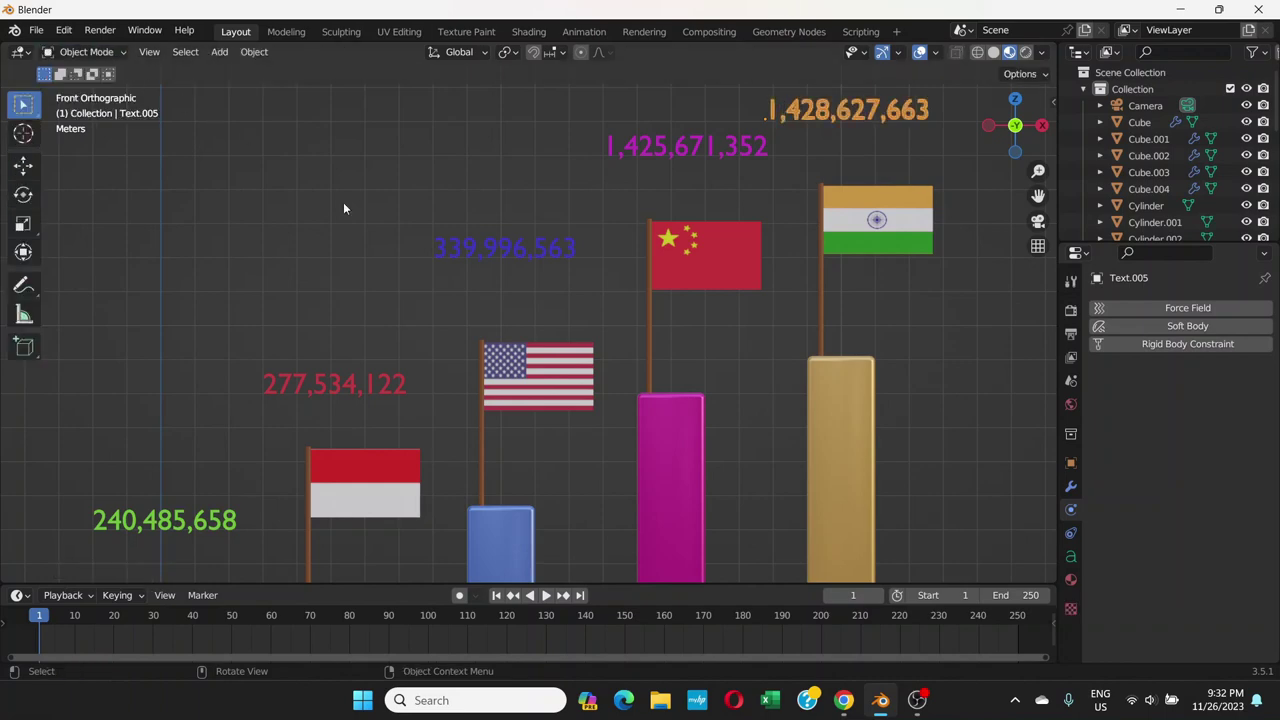
scroll(473, 282, down, 5)
scroll(669, 315, up, 4)
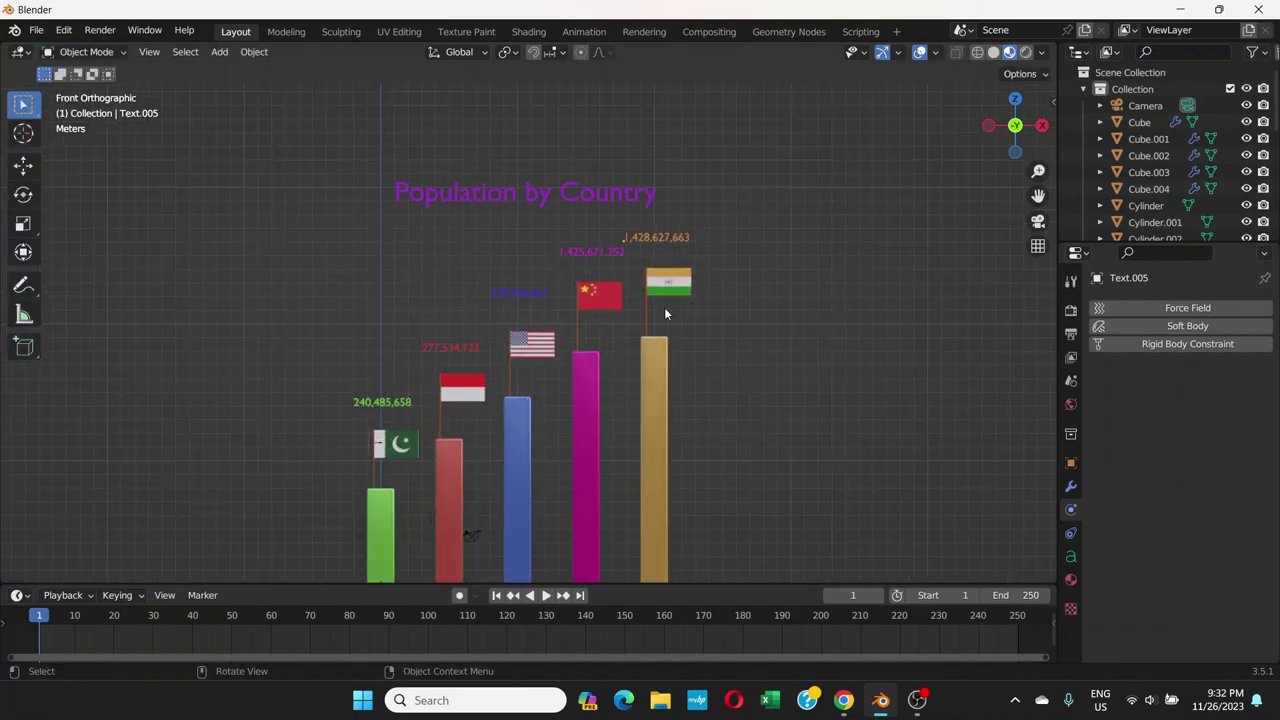
scroll(614, 296, up, 1)
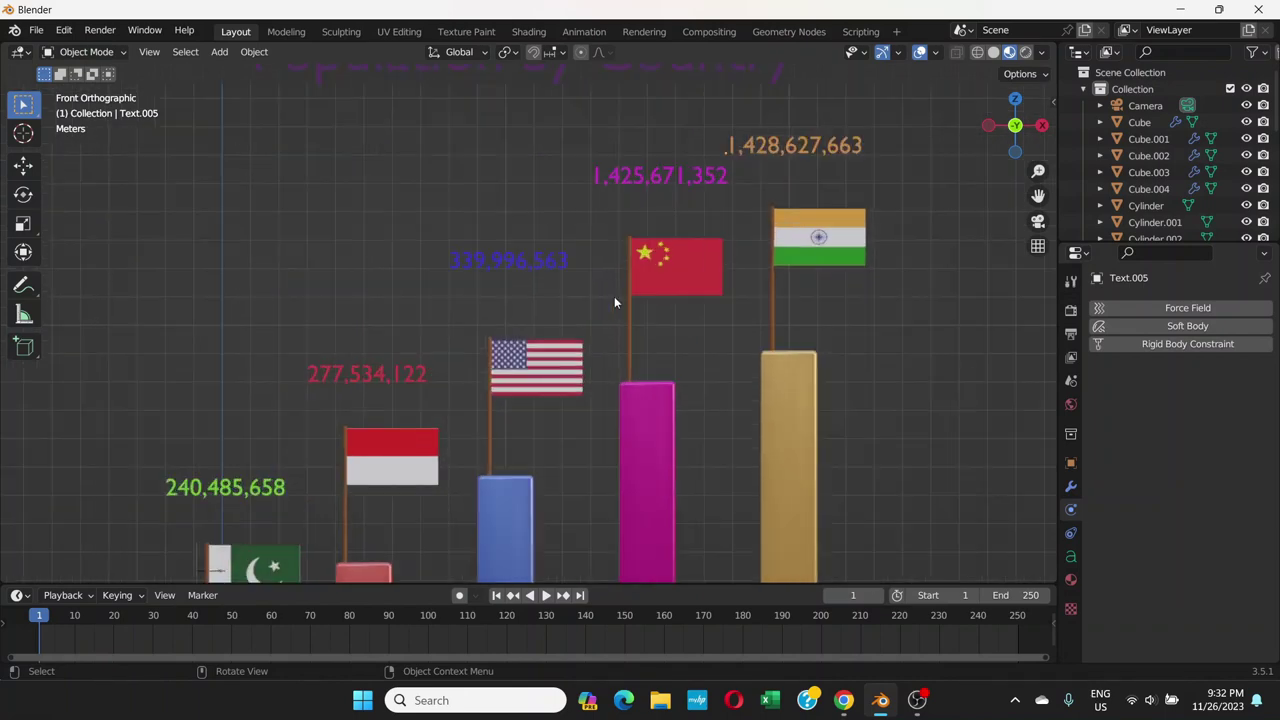
scroll(573, 297, down, 3)
scroll(518, 292, up, 2)
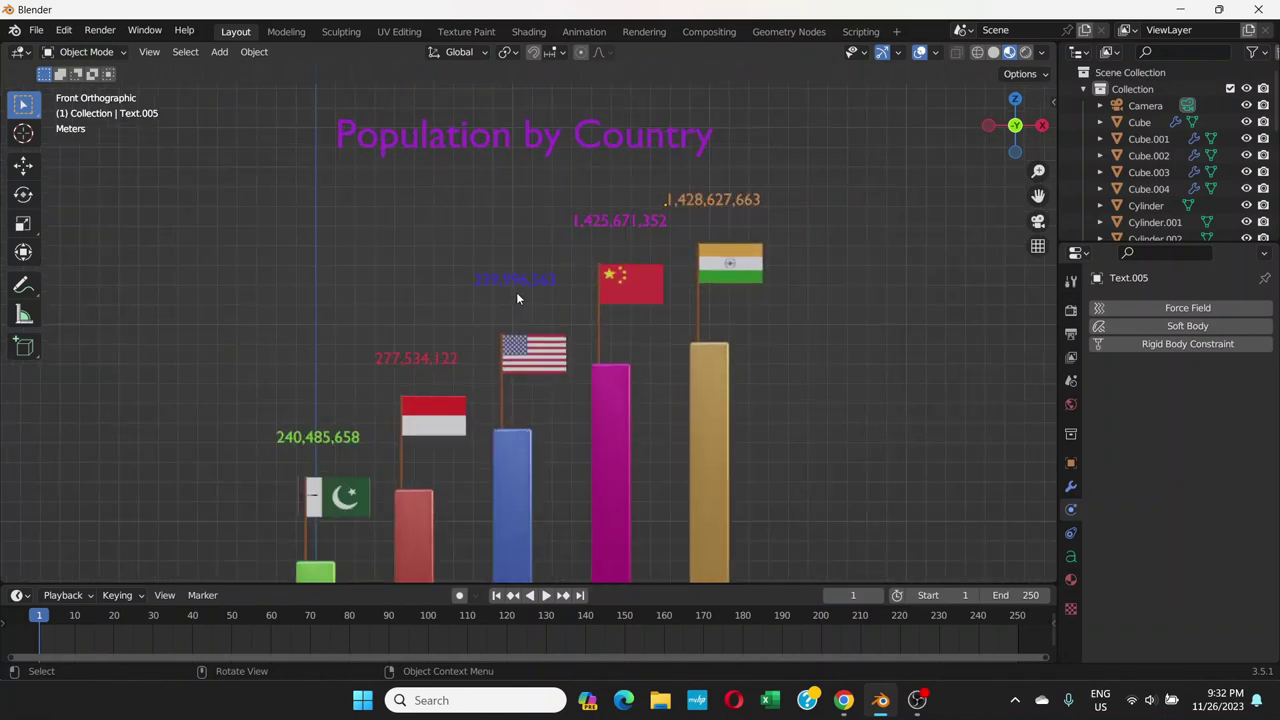
click(519, 279)
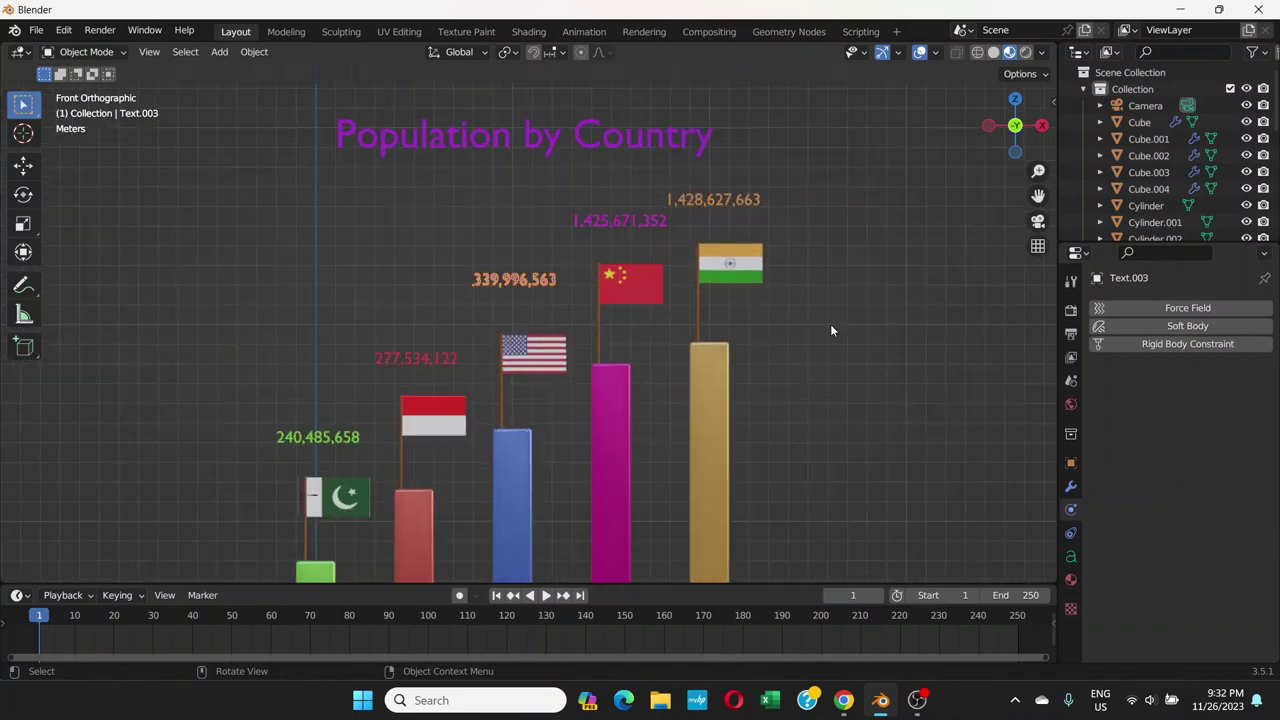
- Set the 339,996,563 label's Material.009 base colour to light blue
click(1071, 580)
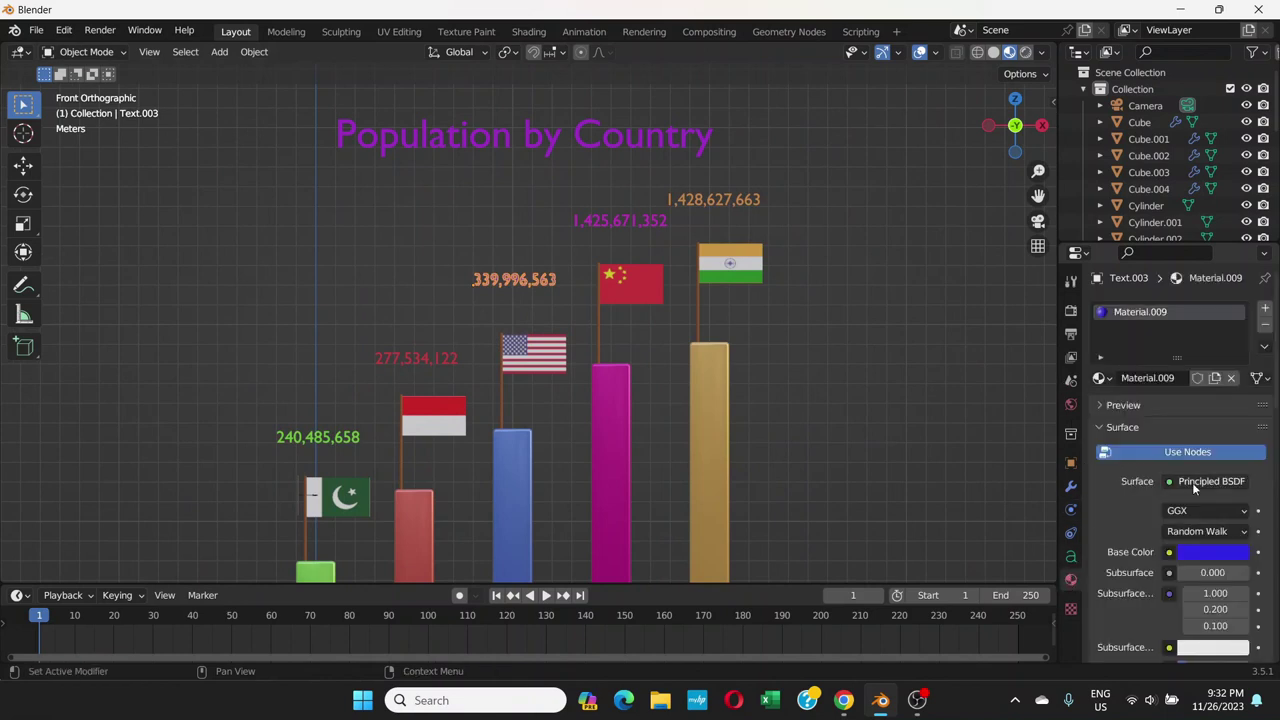
click(1198, 551)
click(1180, 326)
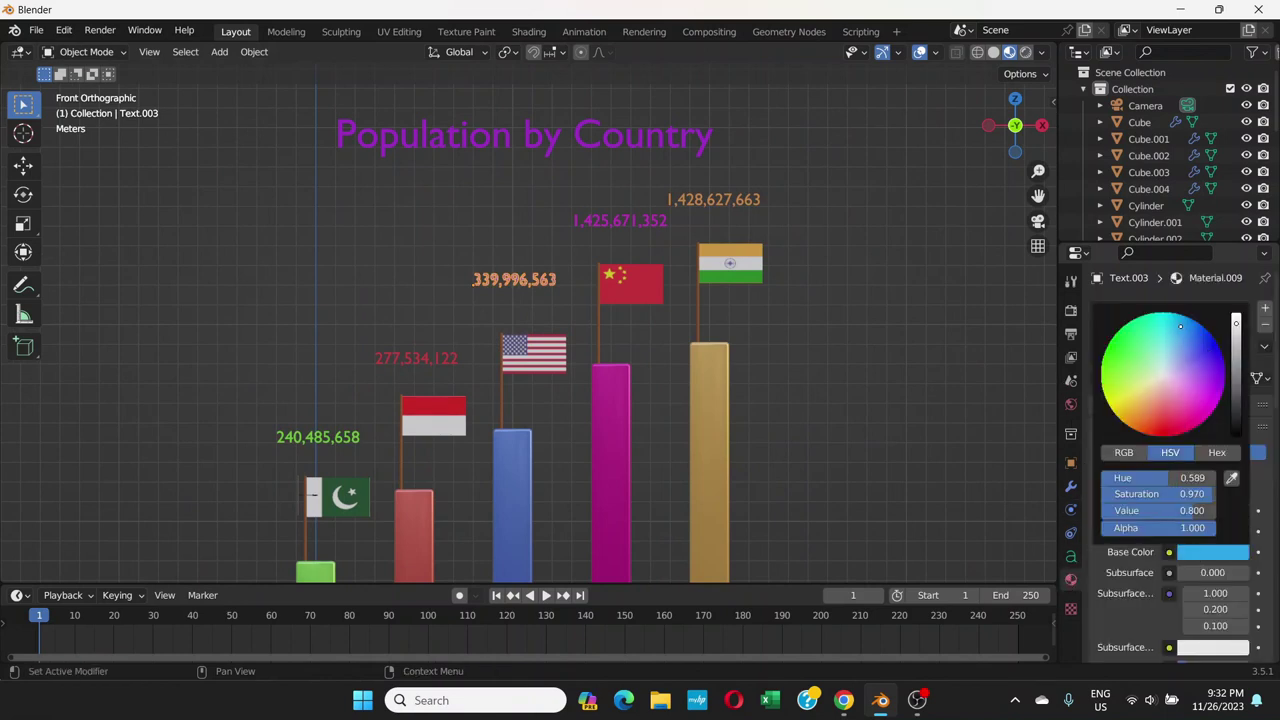
click(116, 55)
click(116, 72)
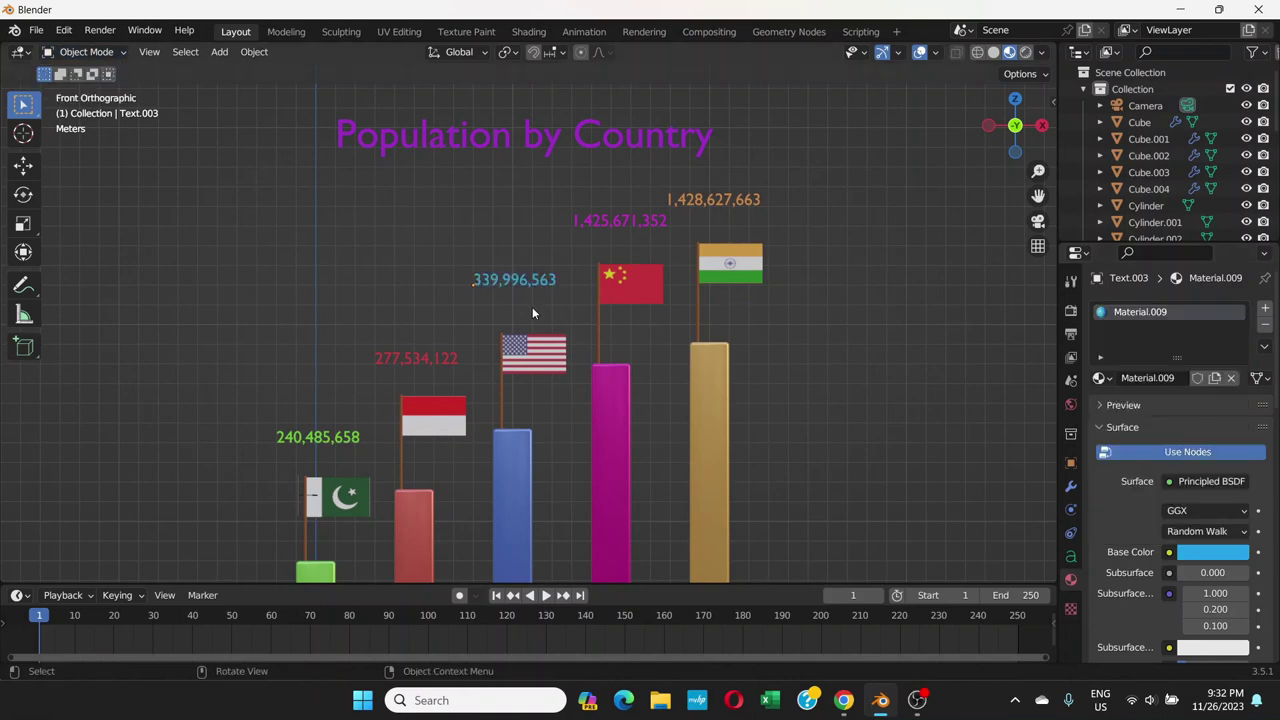
key(ctrl+z)
key(ctrl+z)
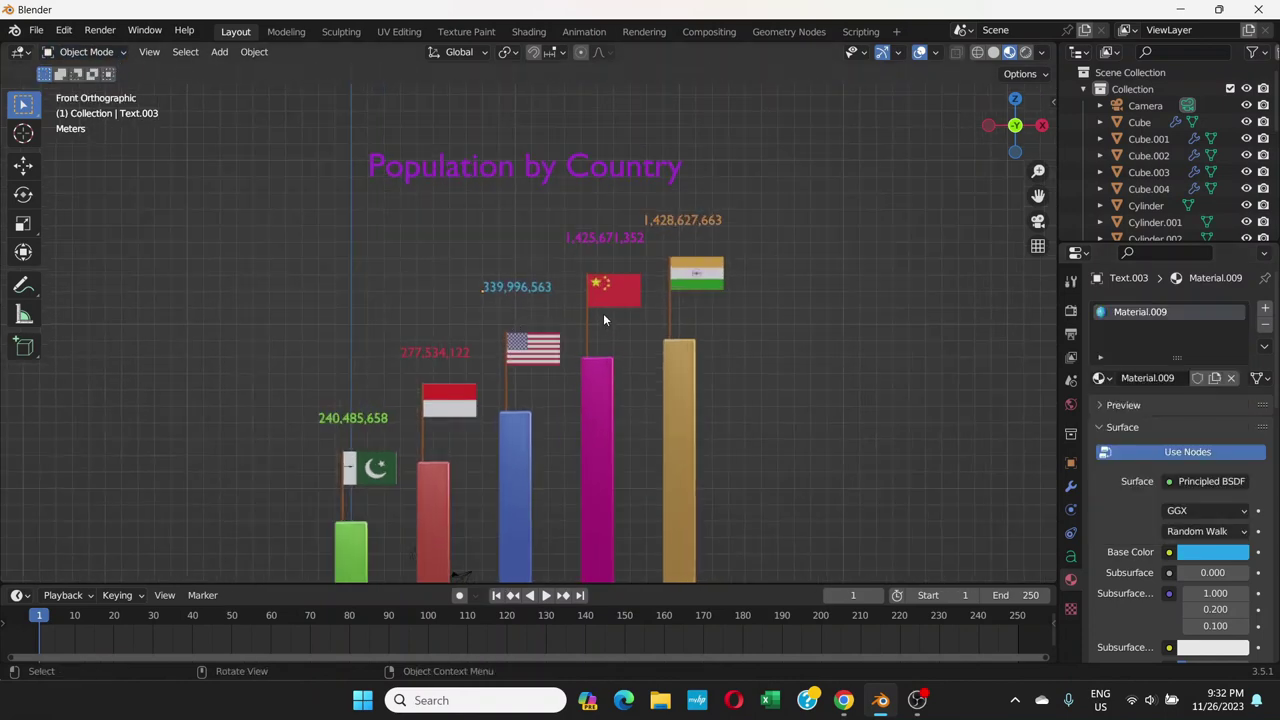
middle_drag(604, 319, 590, 371)
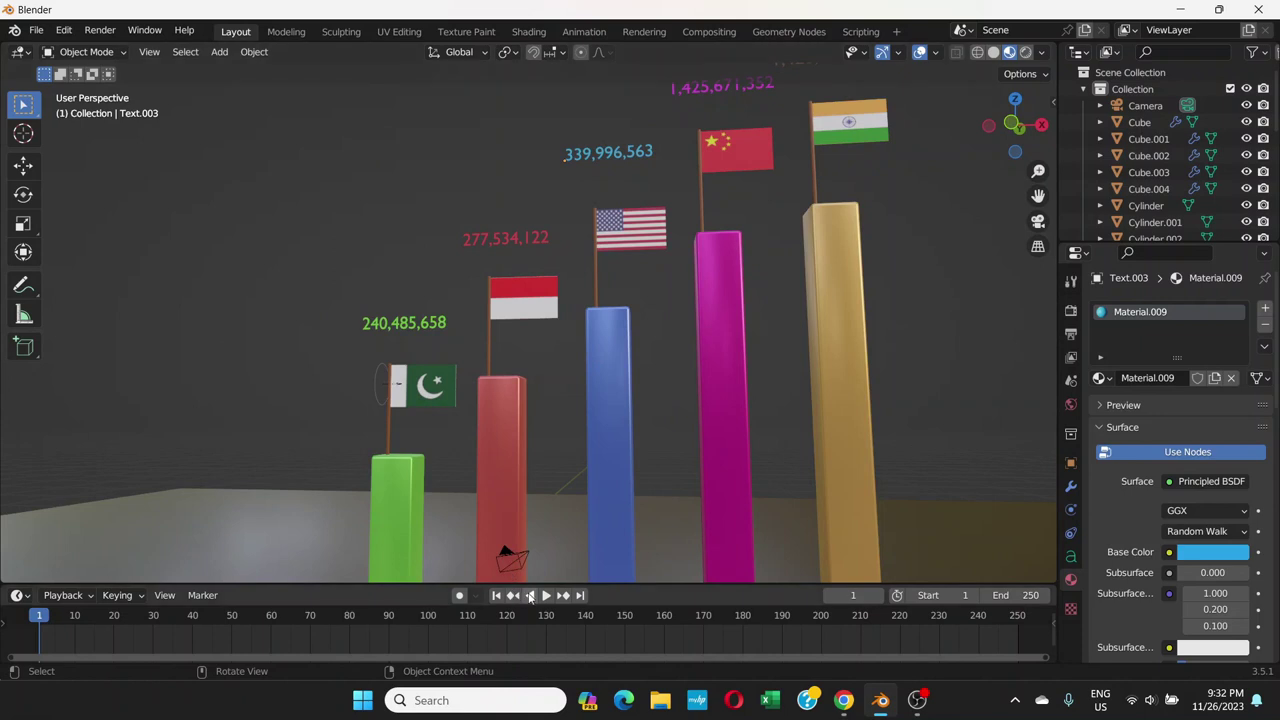
click(545, 596)
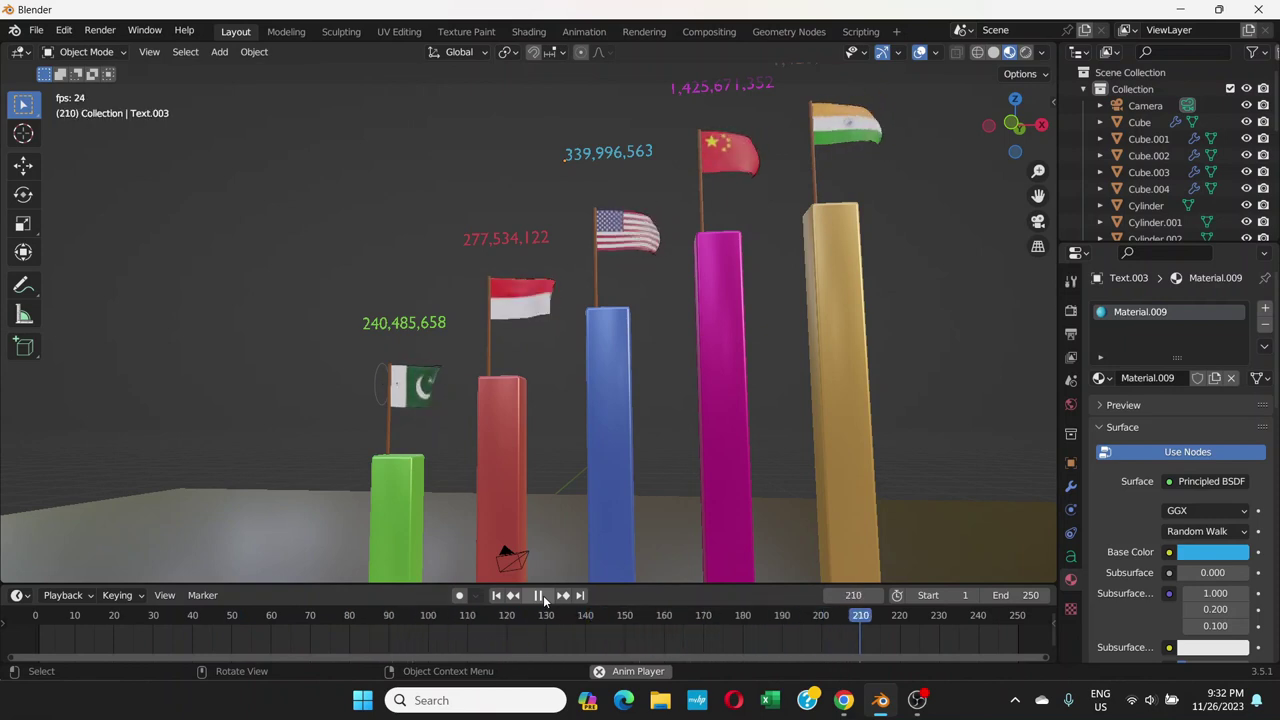
click(538, 595)
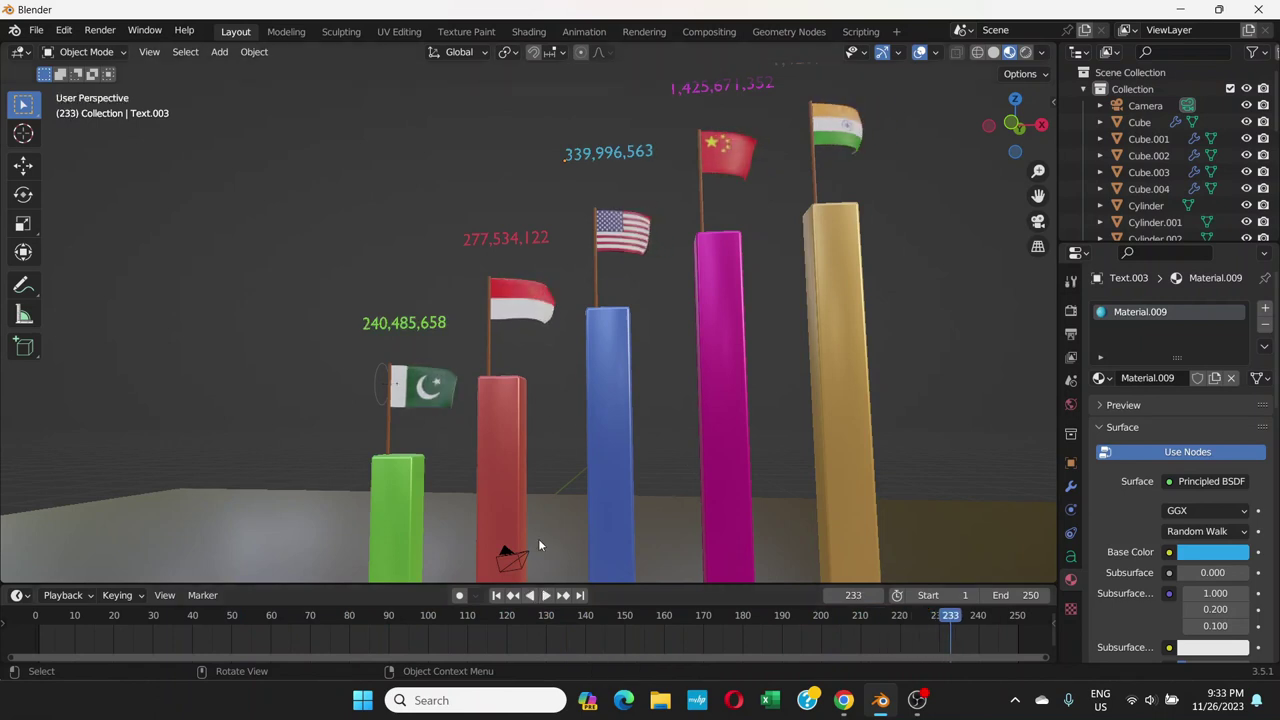
click(544, 596)
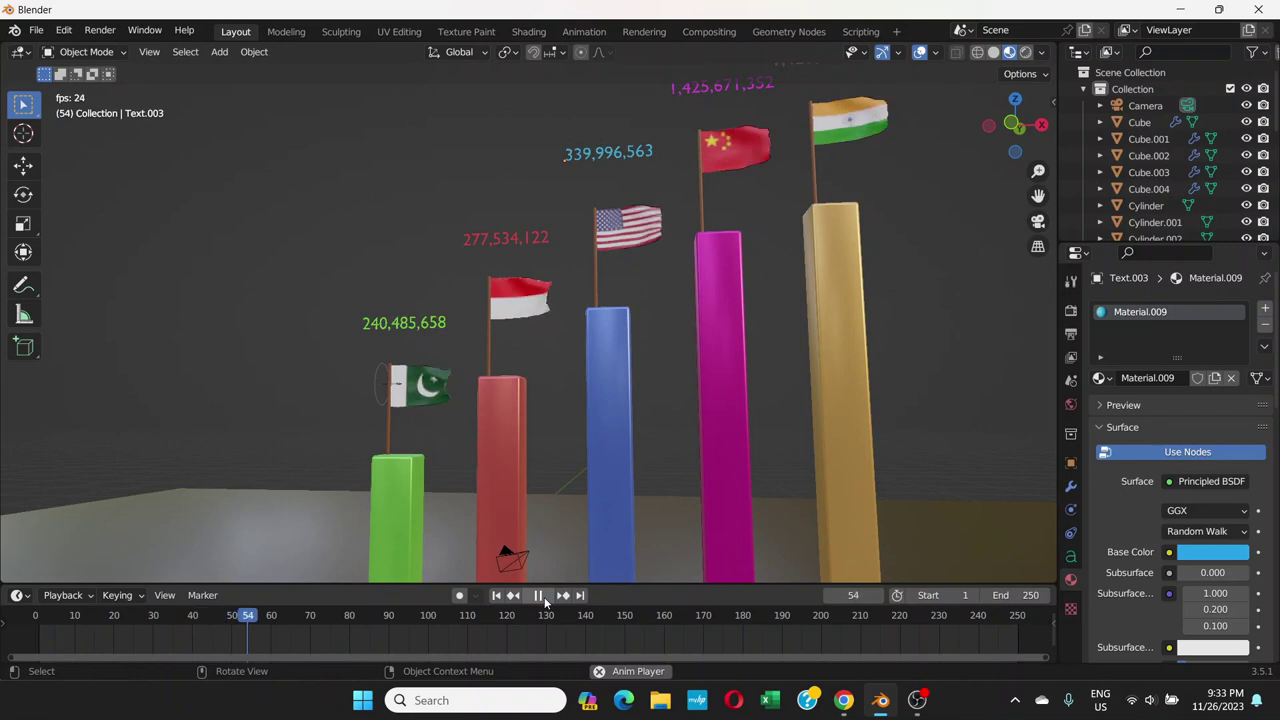
click(539, 596)
scroll(591, 382, down, 4)
middle_drag(591, 382, 592, 420)
scroll(592, 410, up, 6)
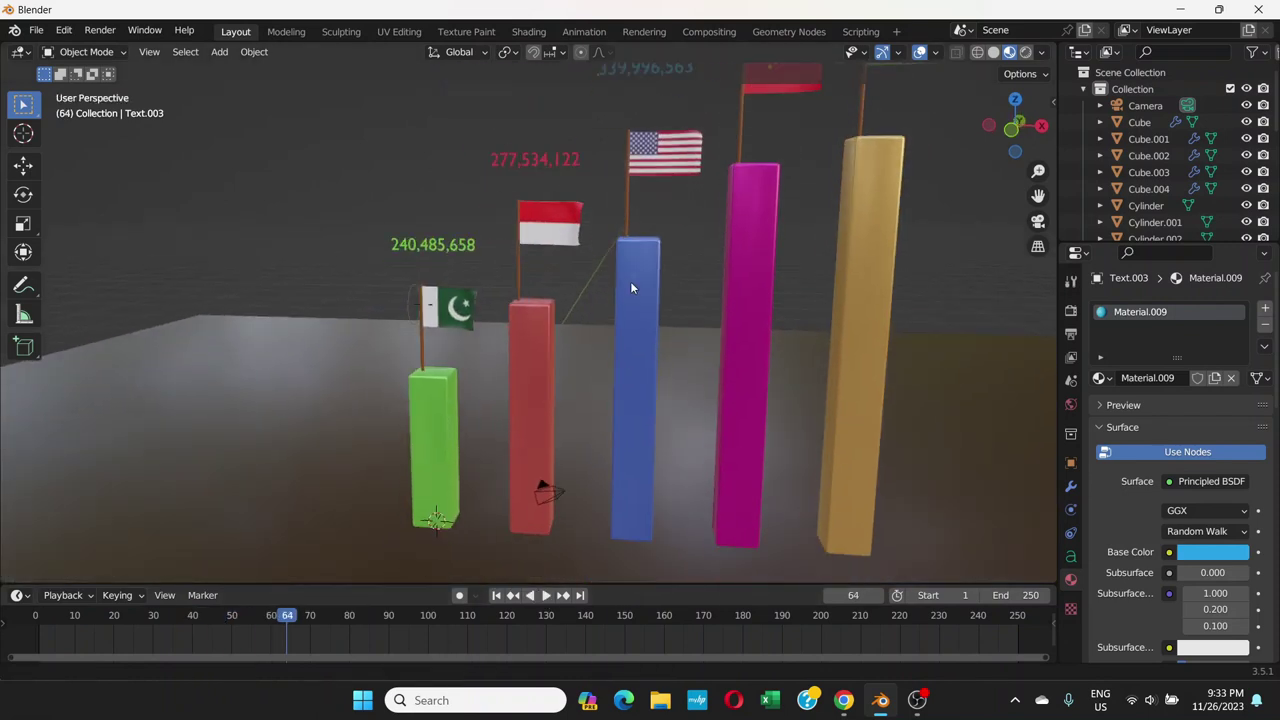
scroll(557, 303, up, 3)
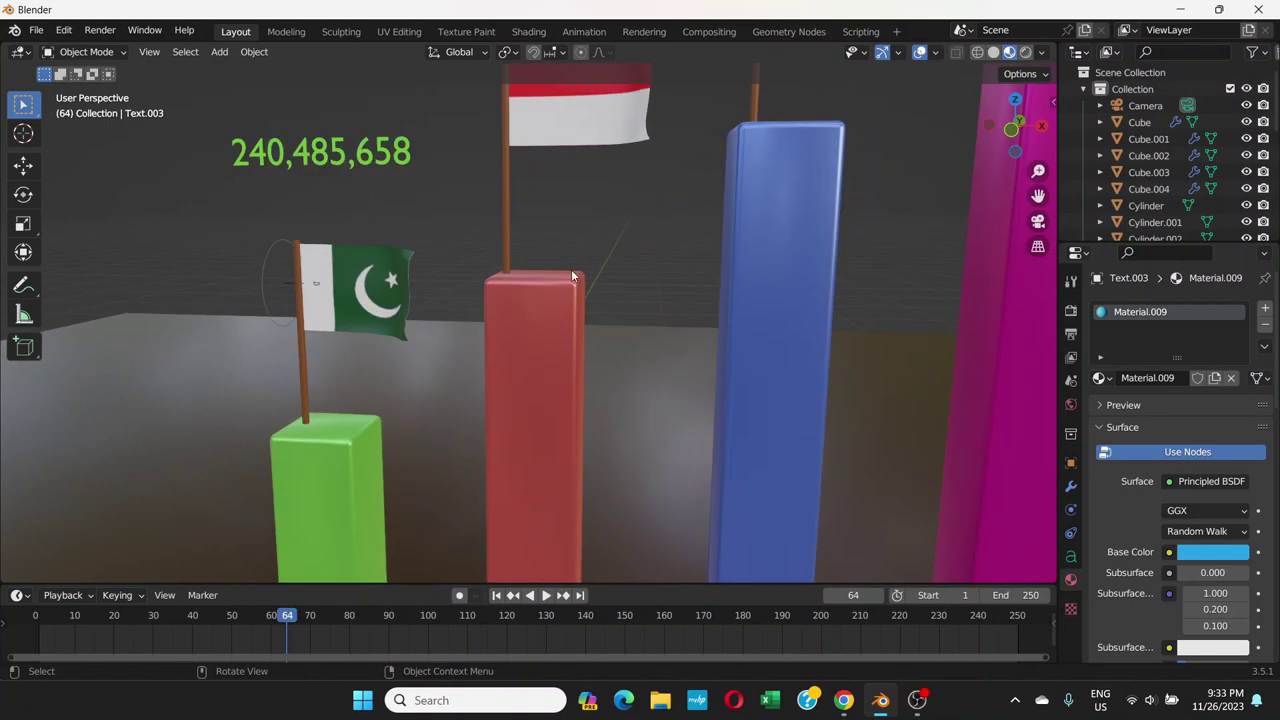
middle_drag(557, 301, 631, 236)
scroll(515, 312, down, 3)
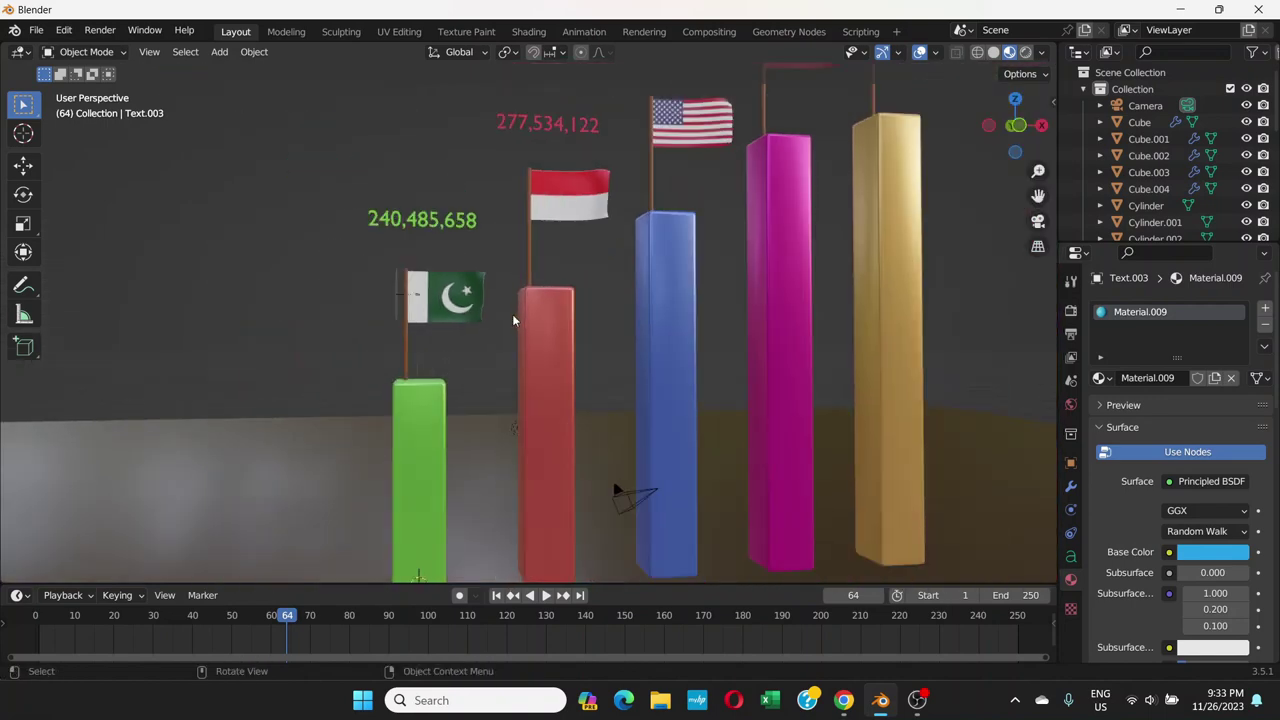
scroll(510, 314, up, 5)
middle_drag(504, 314, 586, 342)
scroll(564, 322, down, 5)
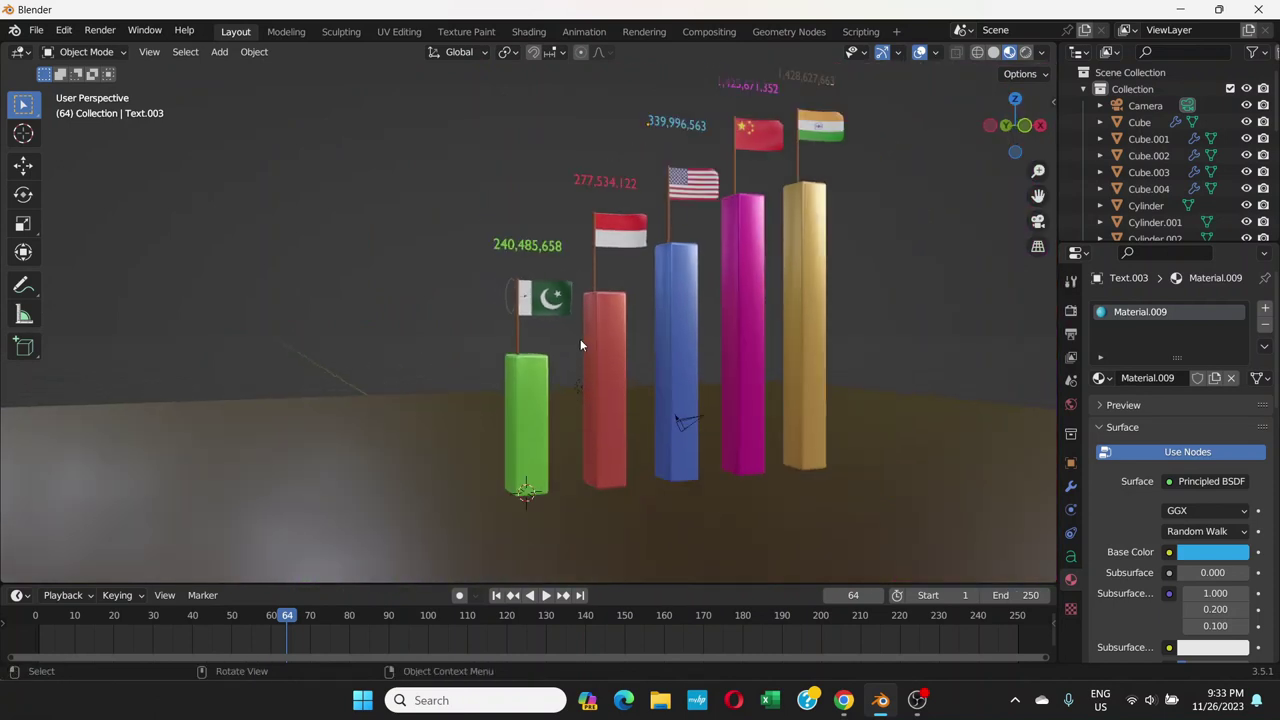
scroll(580, 339, up, 2)
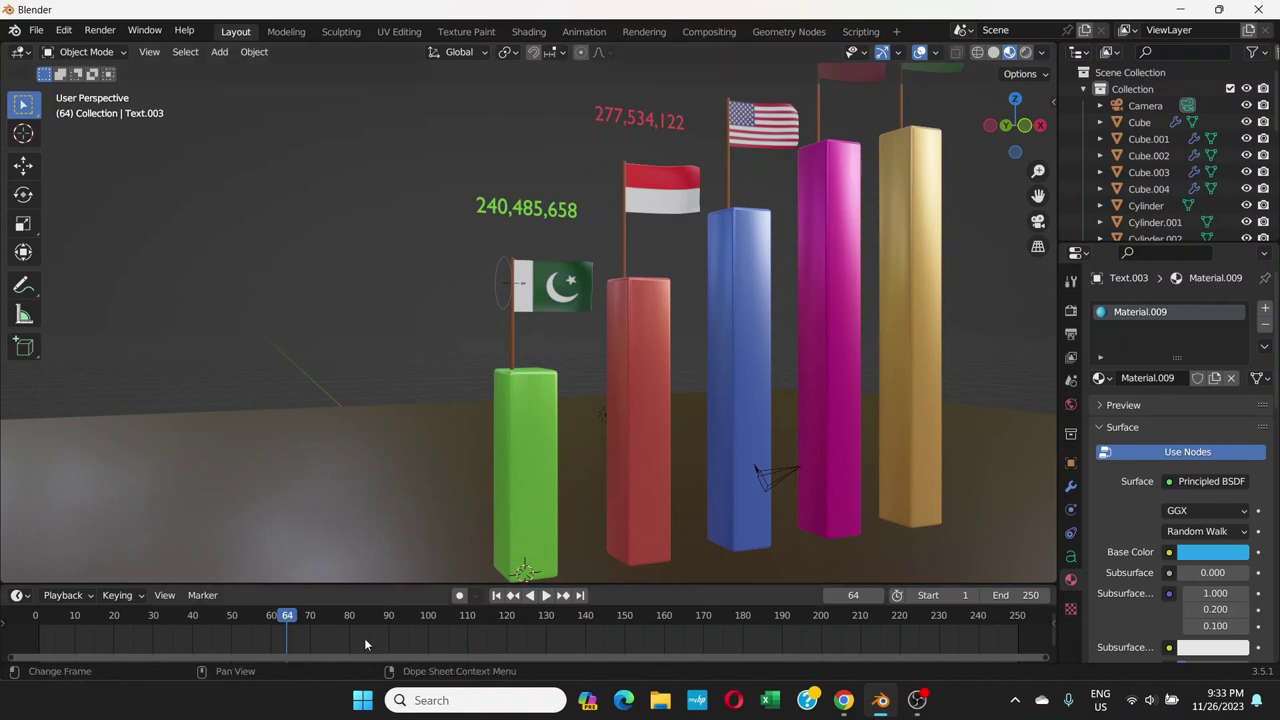
click(496, 595)
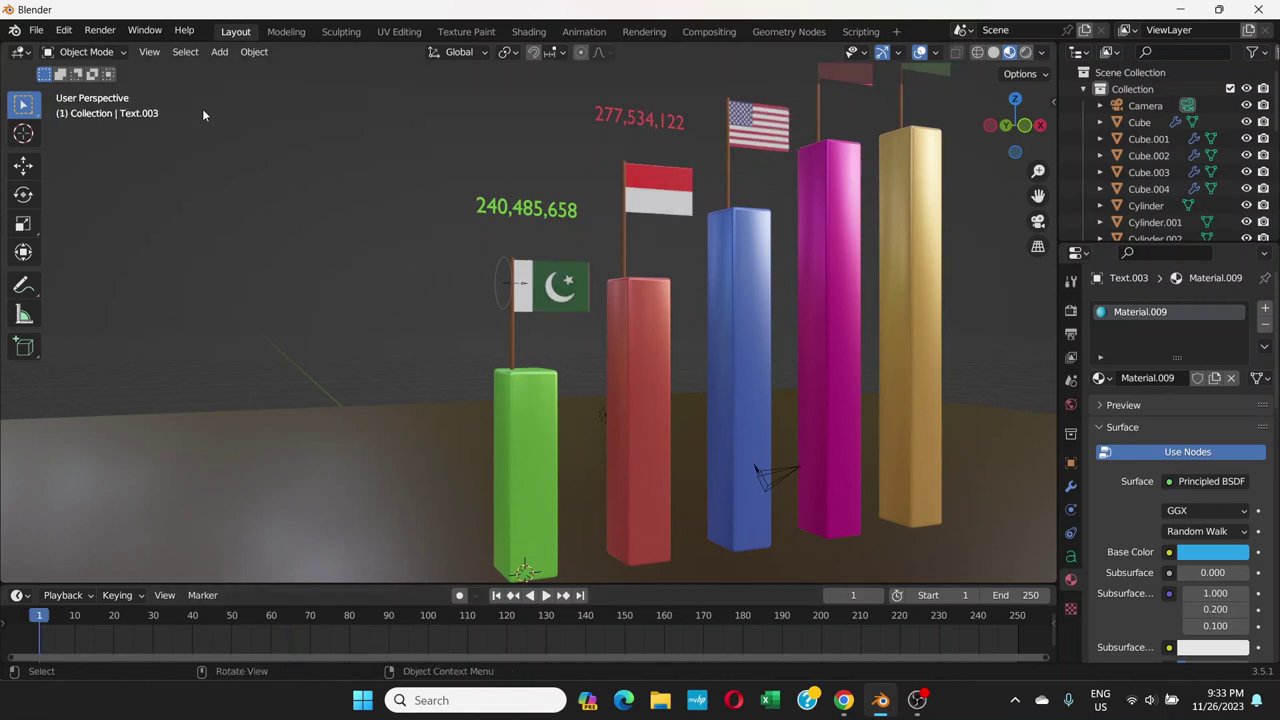
- Frame the green bar and Pakistan flag up close and align the active camera to that view
middle_drag(560, 338, 667, 312)
scroll(617, 299, up, 3)
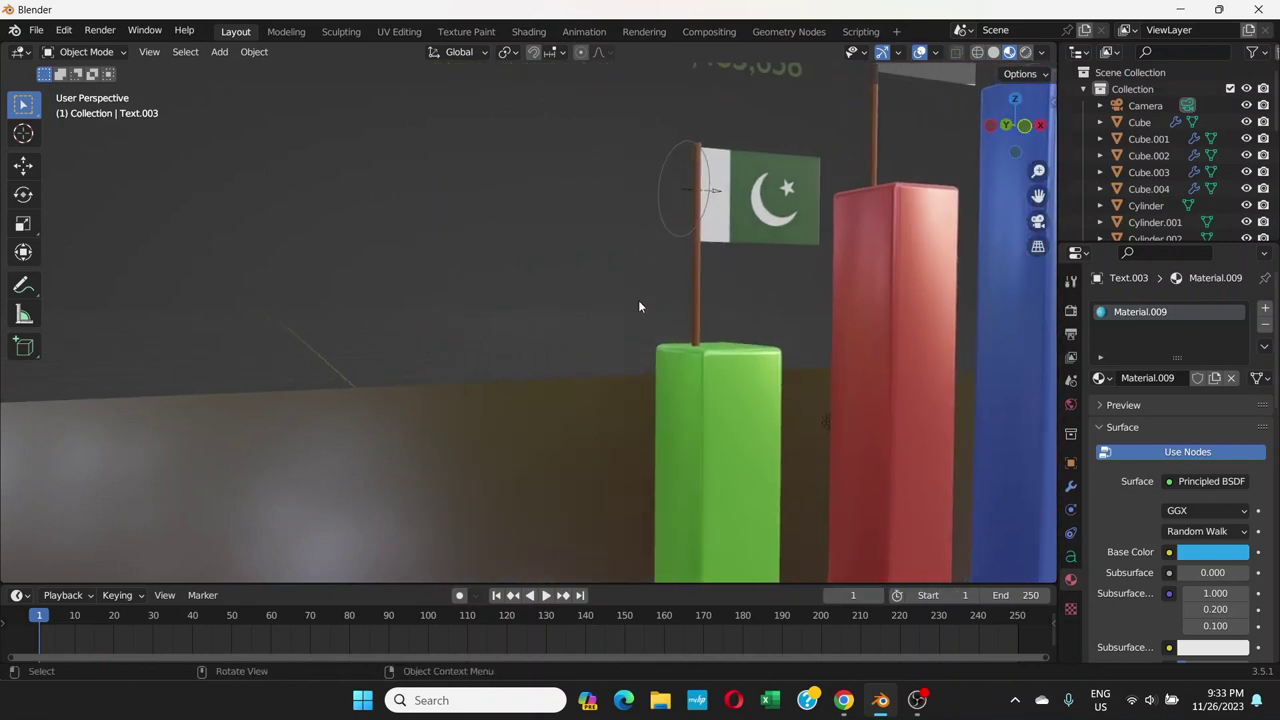
click(149, 52)
mouse_move(188, 297)
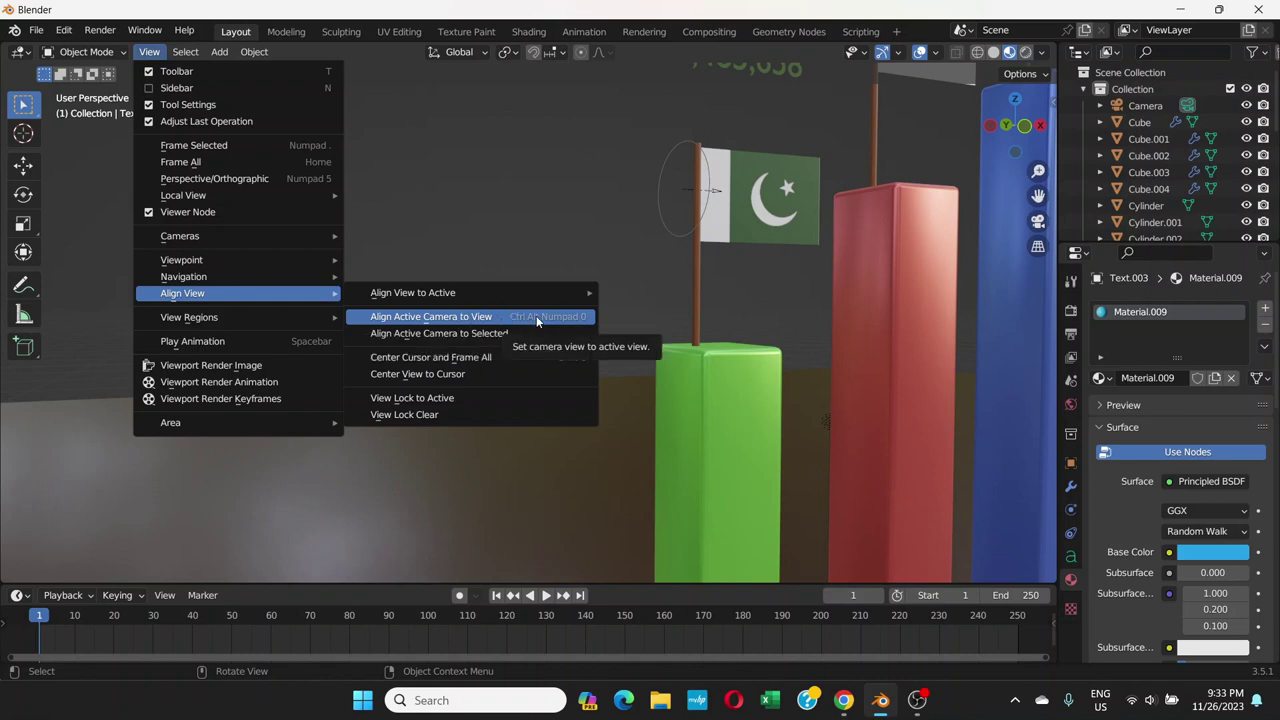
click(496, 316)
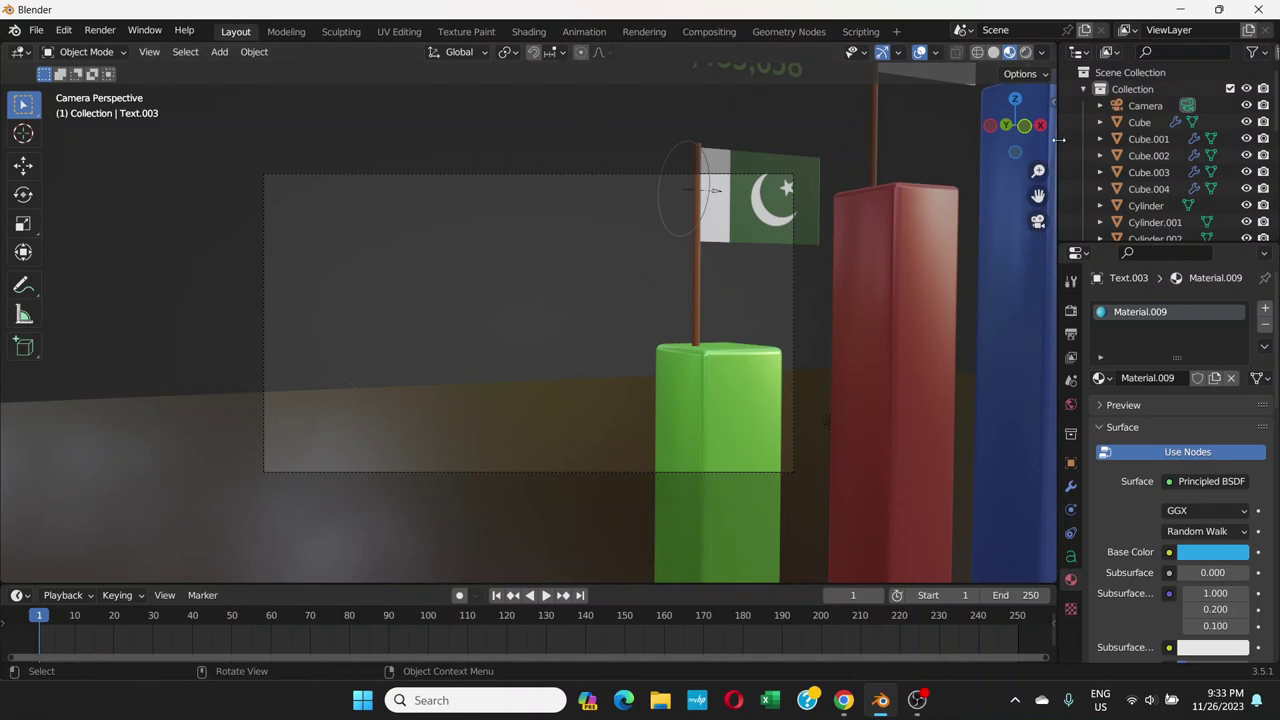
- Enable Lock Camera to View in the sidebar's View settings
drag(1050, 104, 910, 120)
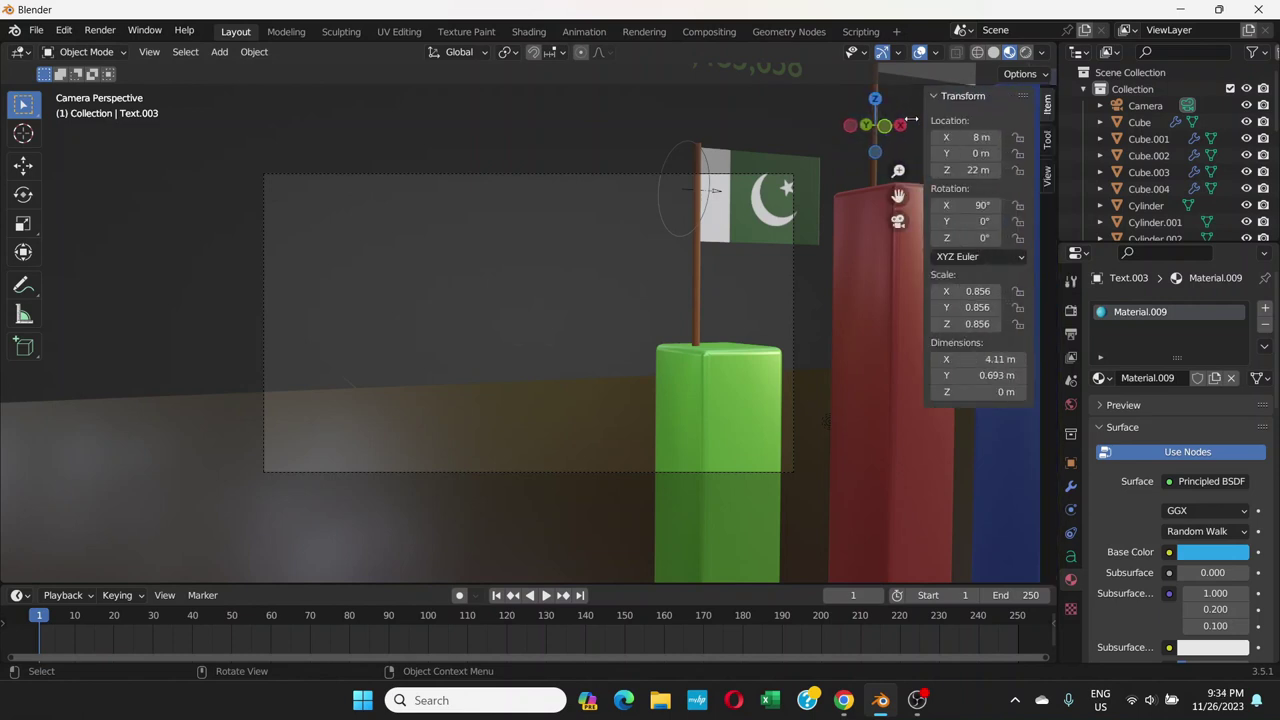
click(1048, 178)
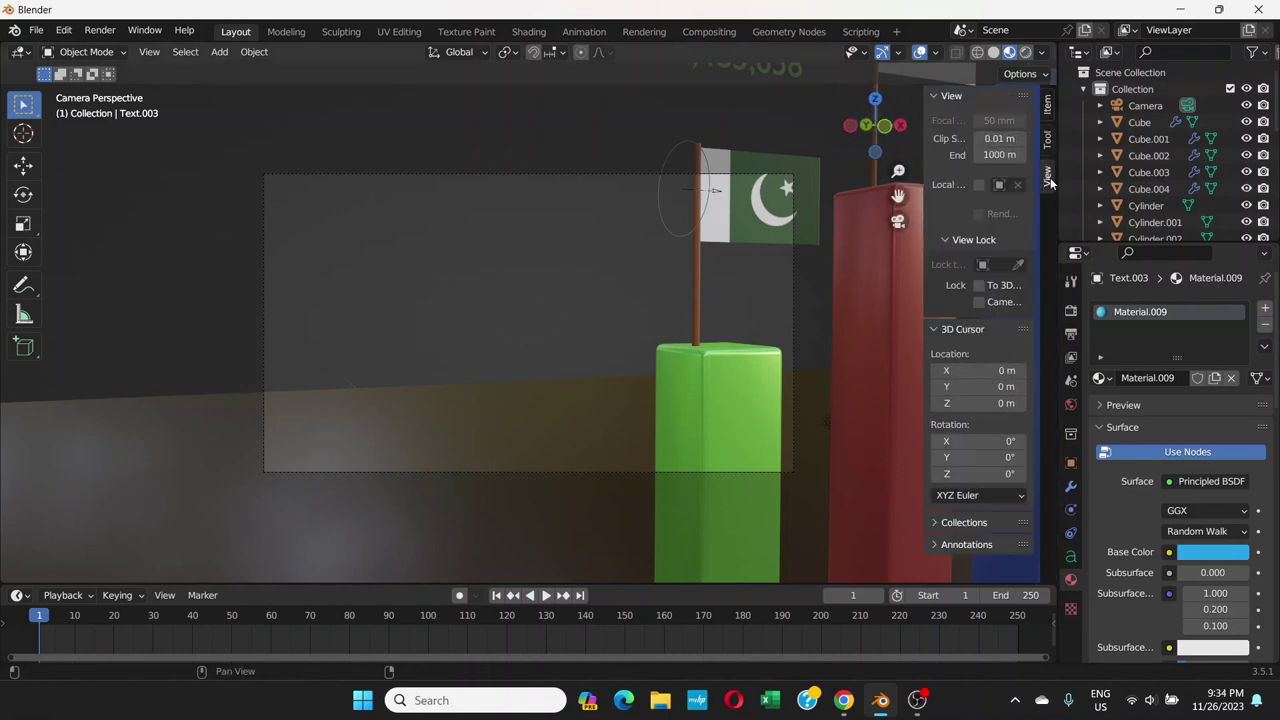
drag(922, 285, 850, 285)
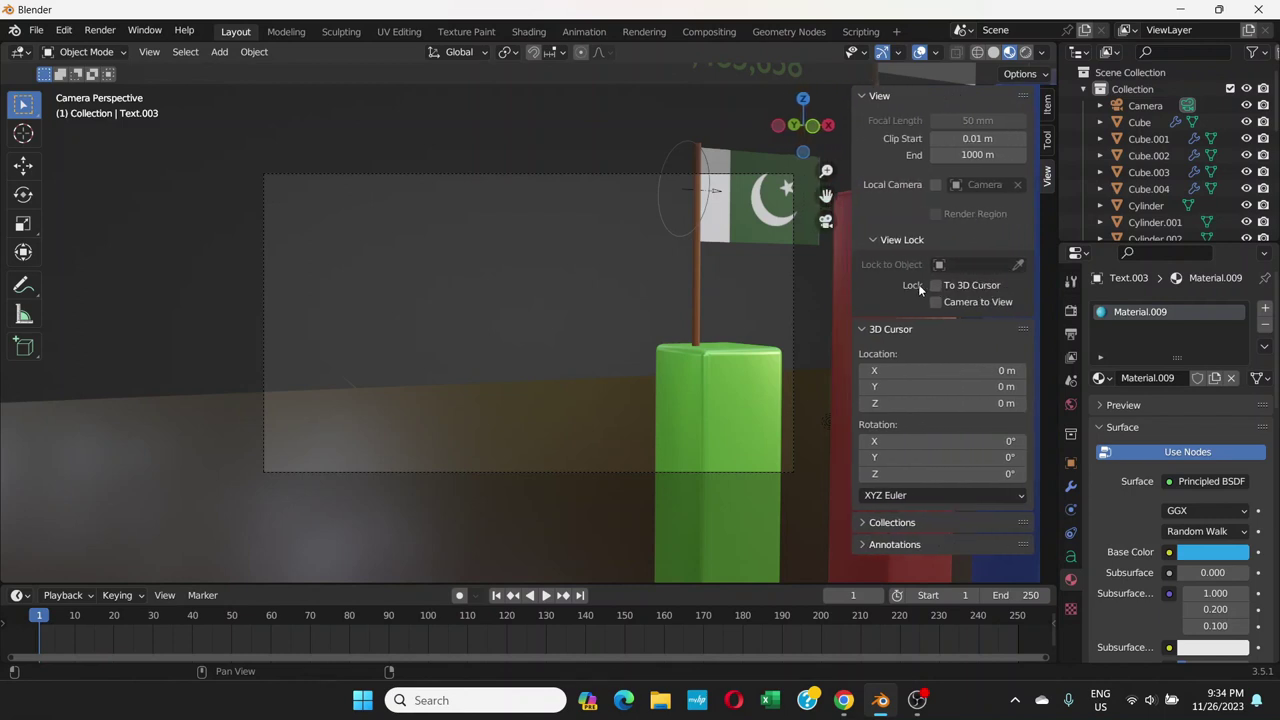
click(934, 302)
- Reframe the camera so the green bar and Pakistan flag sit right of centre, enlarging the timeline
middle_drag(511, 356, 558, 364)
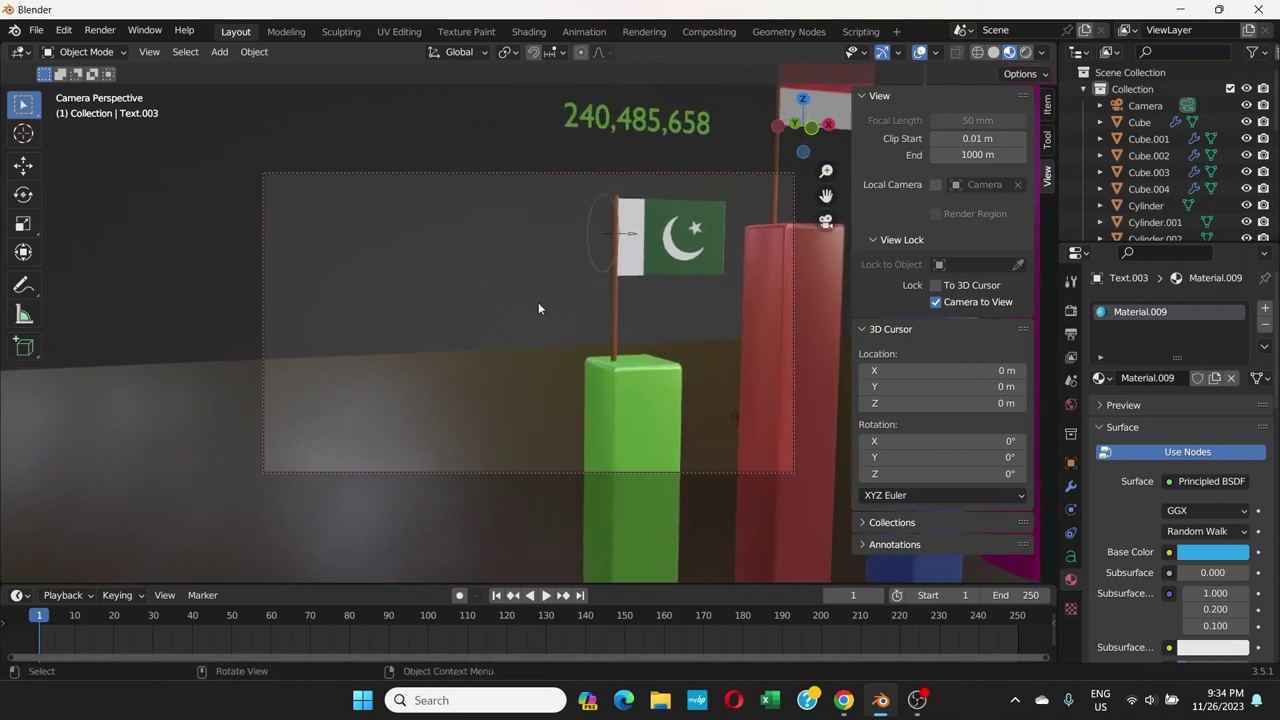
middle_drag(538, 342, 582, 348)
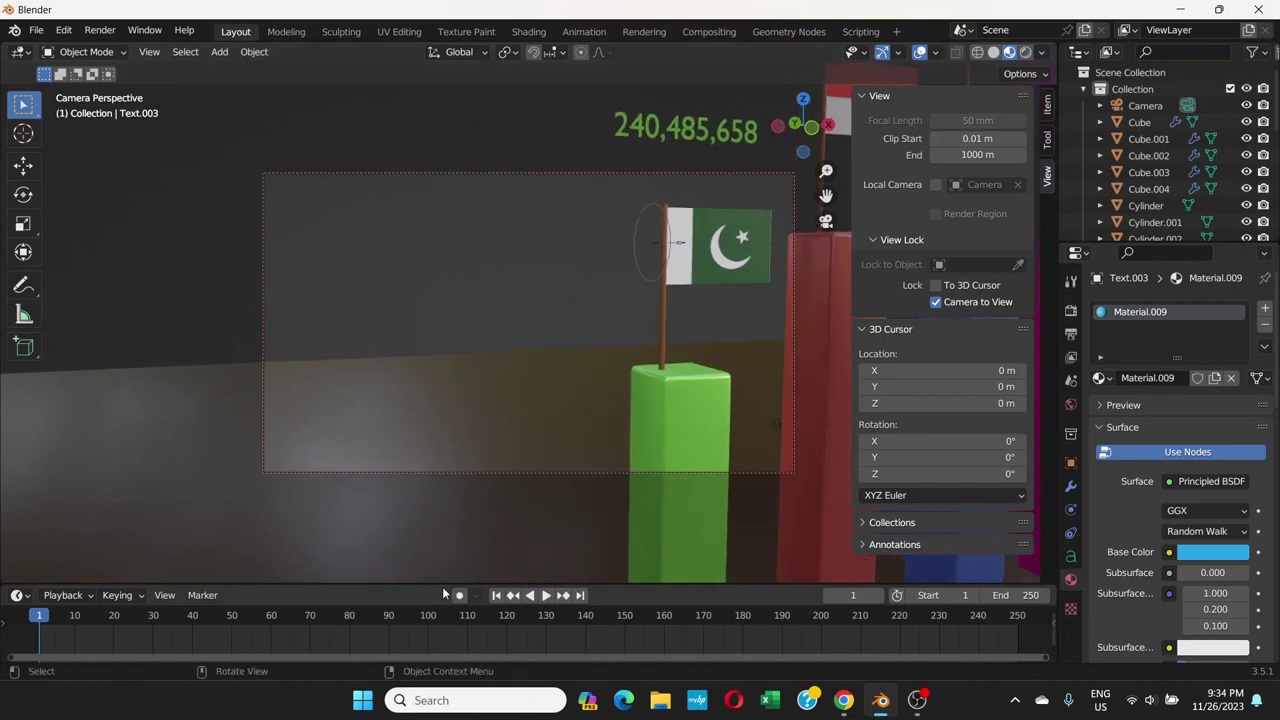
drag(452, 584, 462, 517)
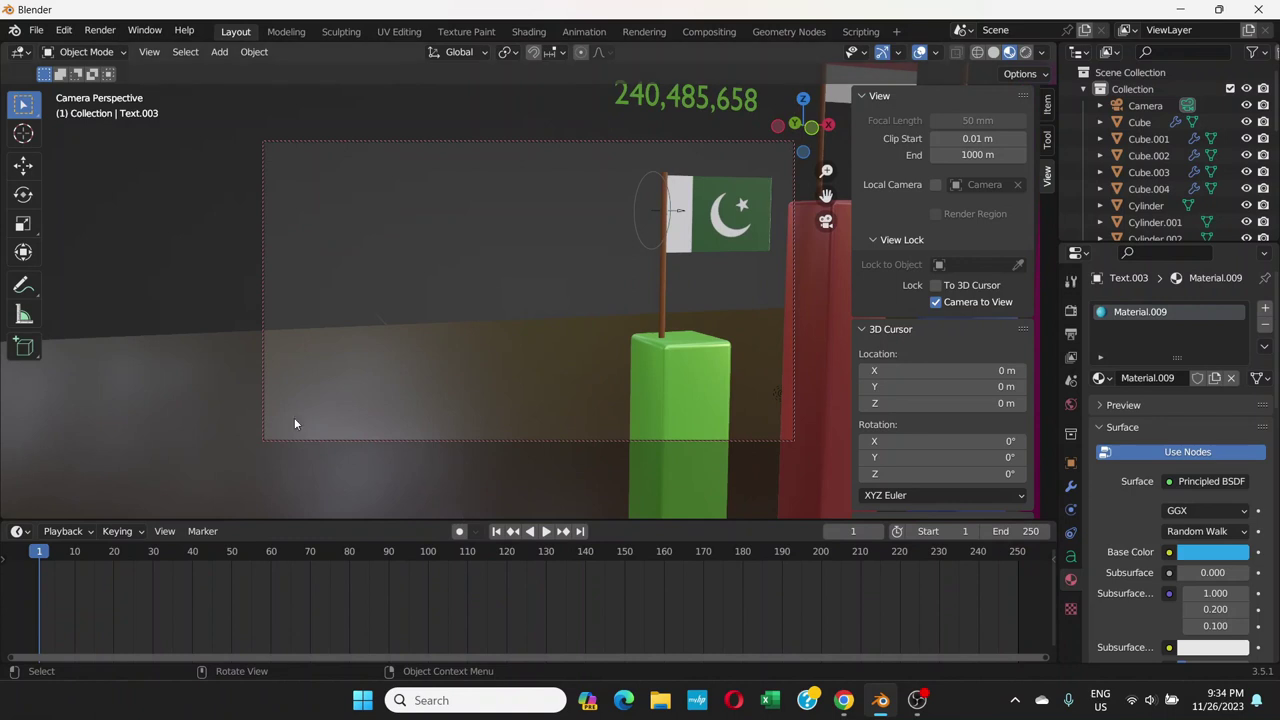
middle_drag(601, 335, 616, 328)
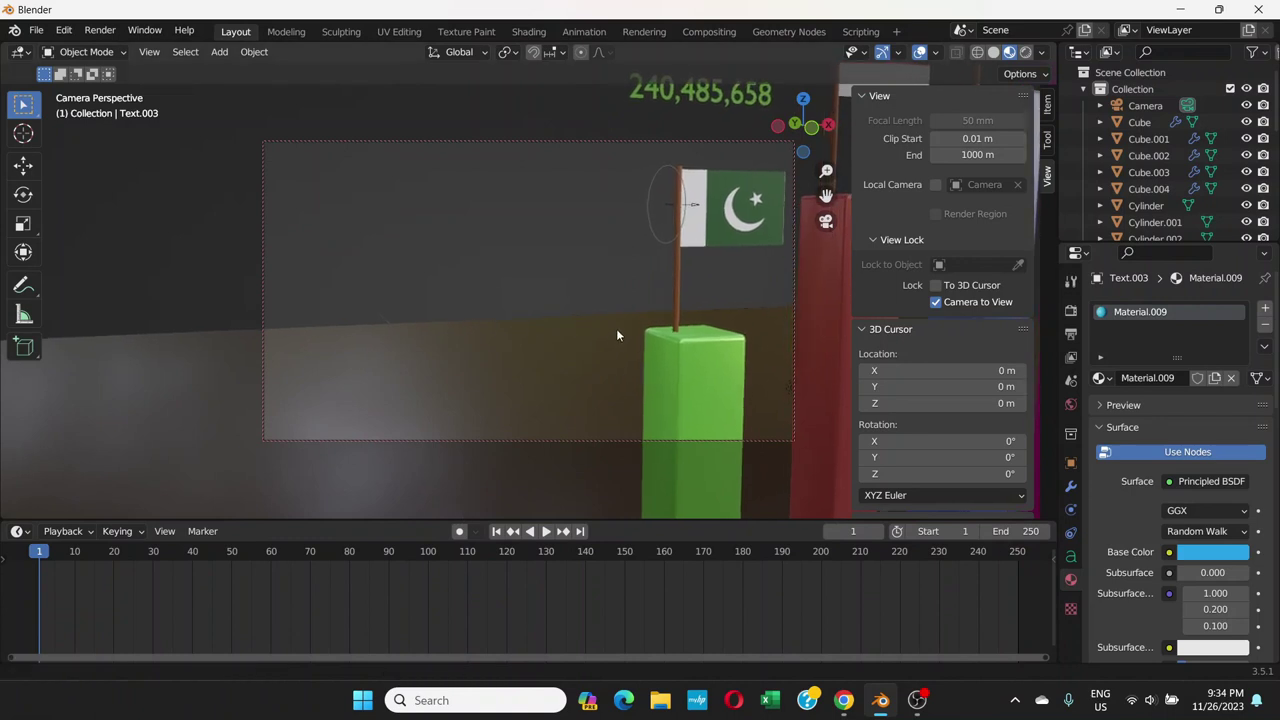
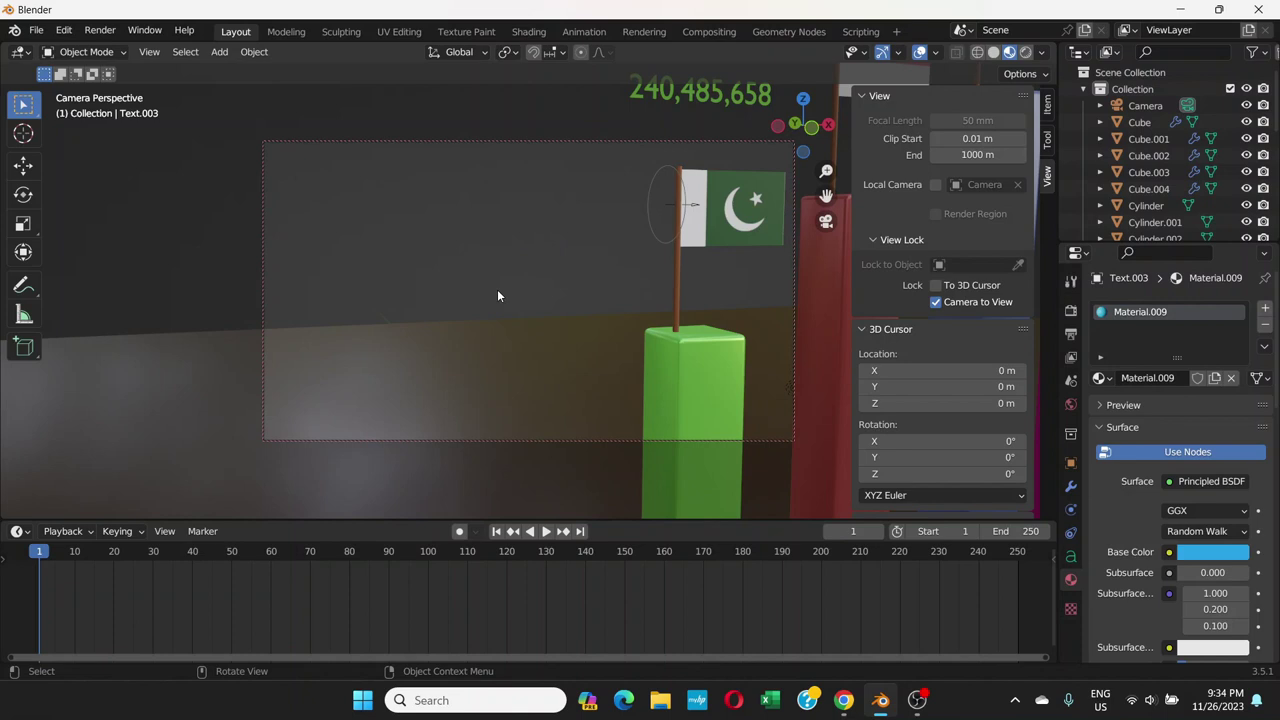
- Try a location key on Text.003, rewind to frame 1, and select the Camera
key(i)
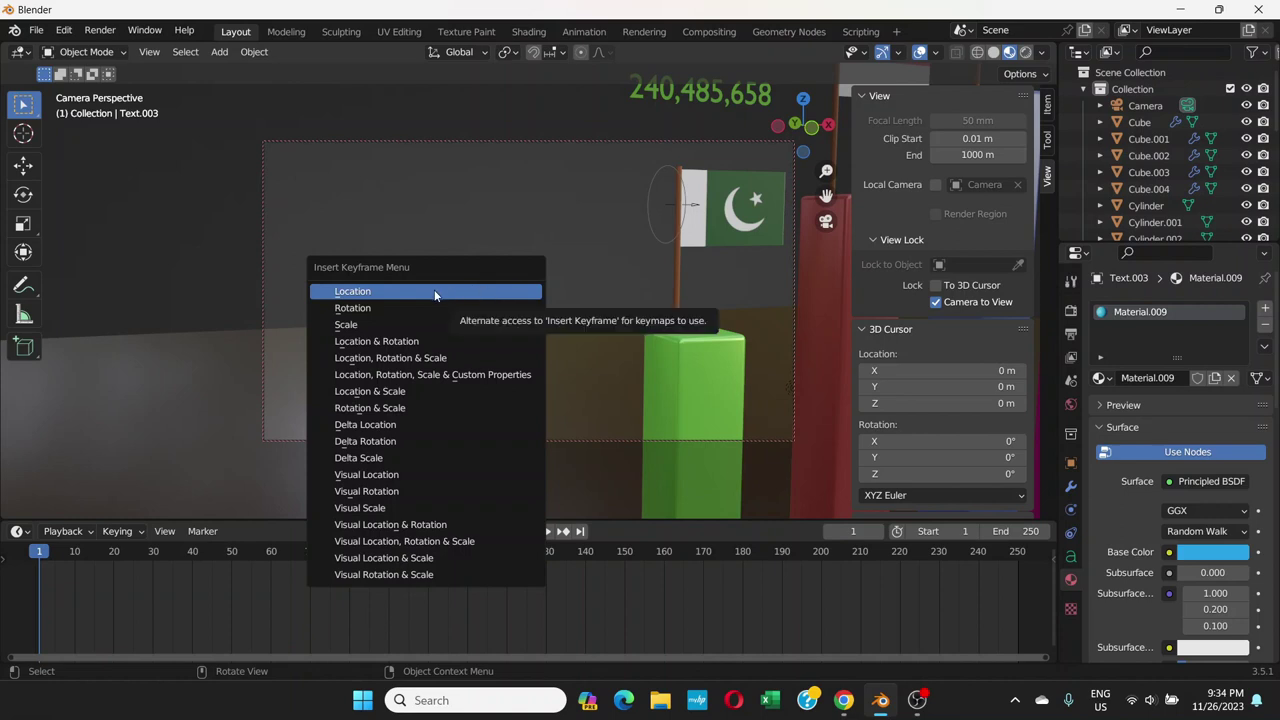
click(359, 291)
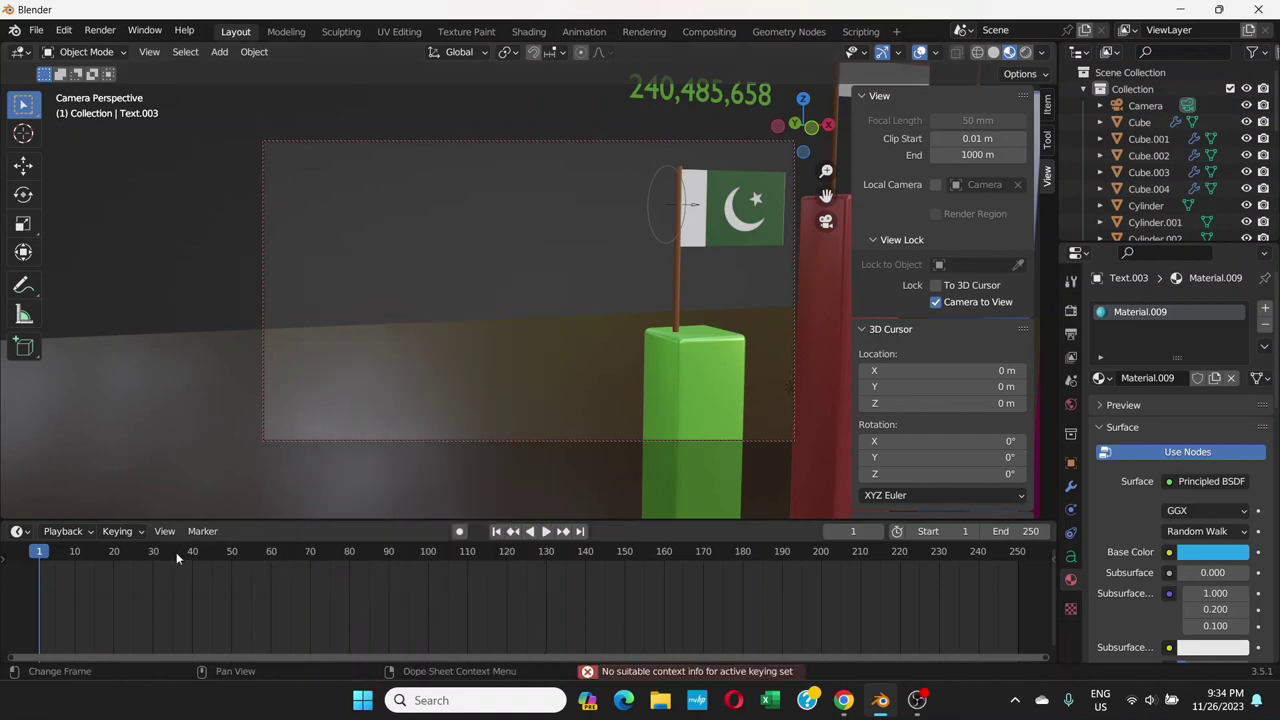
drag(176, 552, 40, 560)
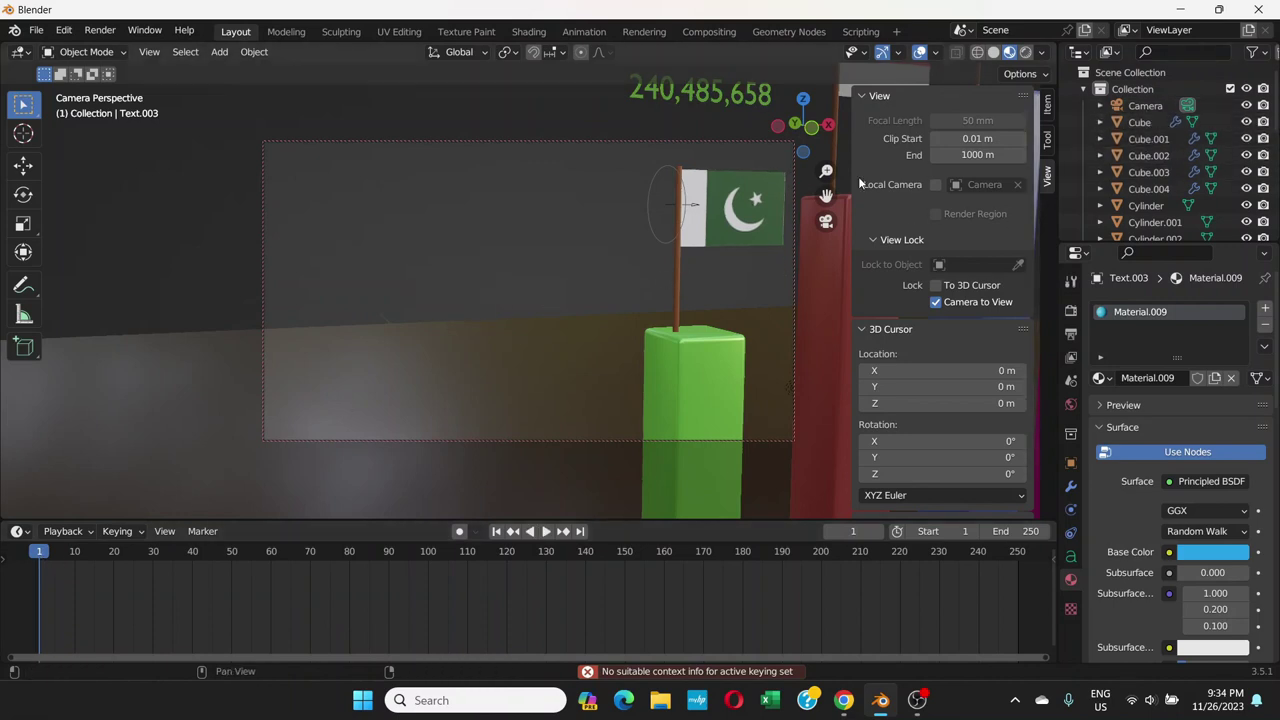
click(1146, 106)
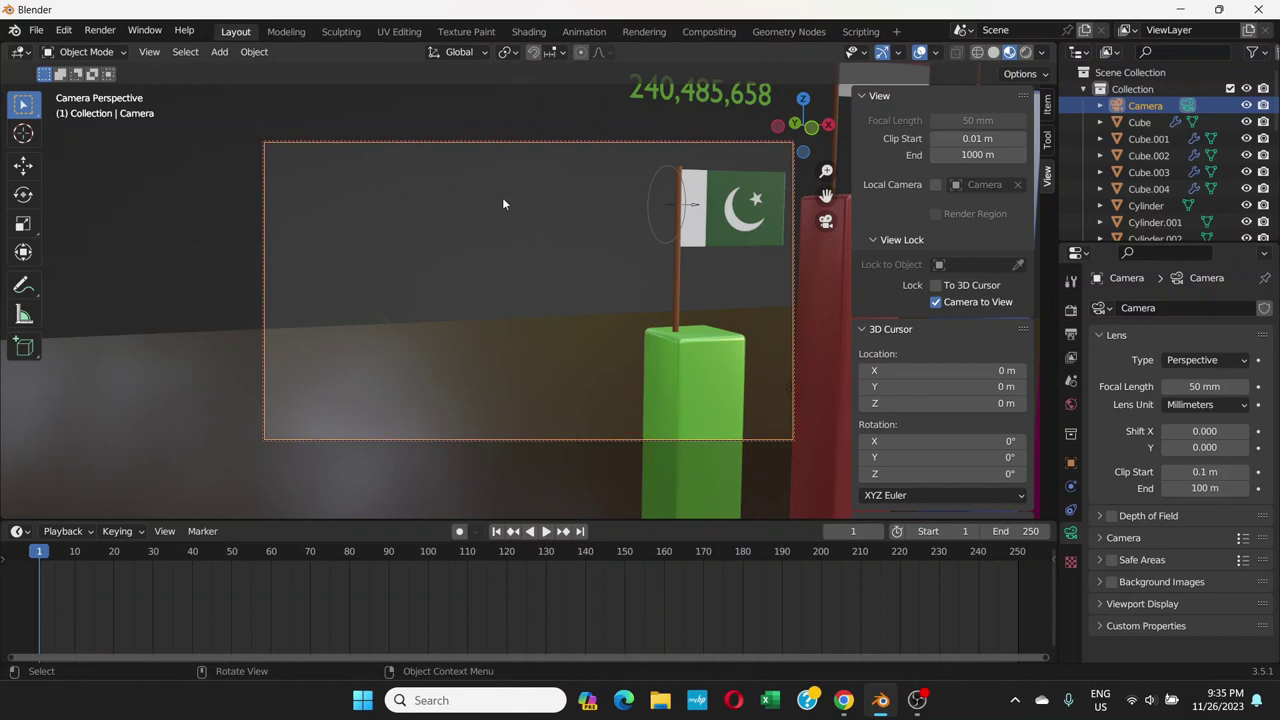
- Key the camera's location at frame 1 and play it back briefly
key(i)
click(455, 198)
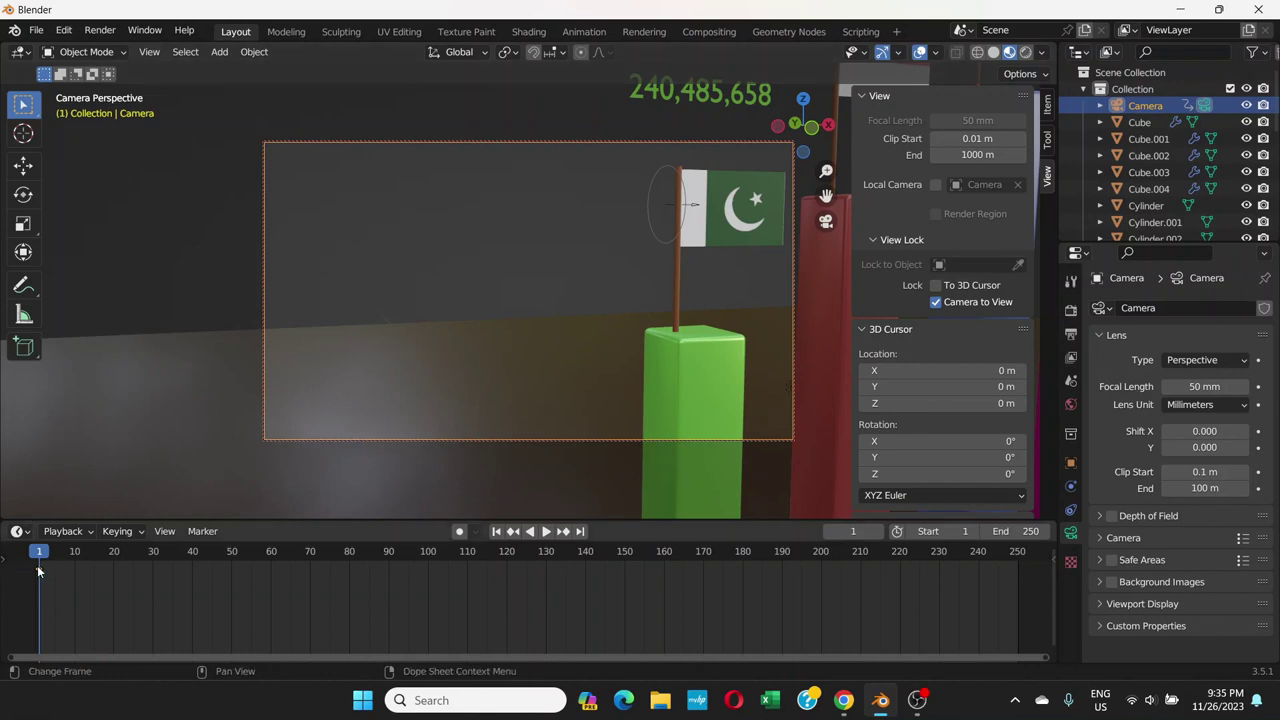
key(space)
key(space)
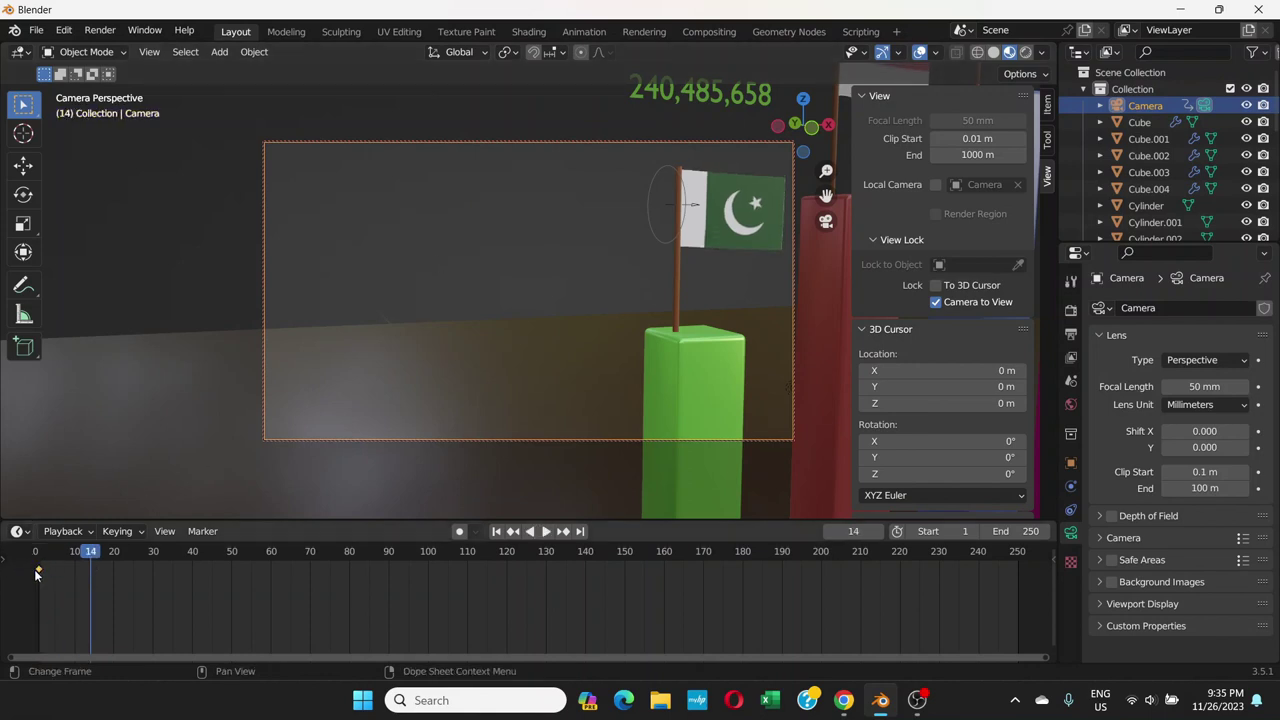
click(497, 533)
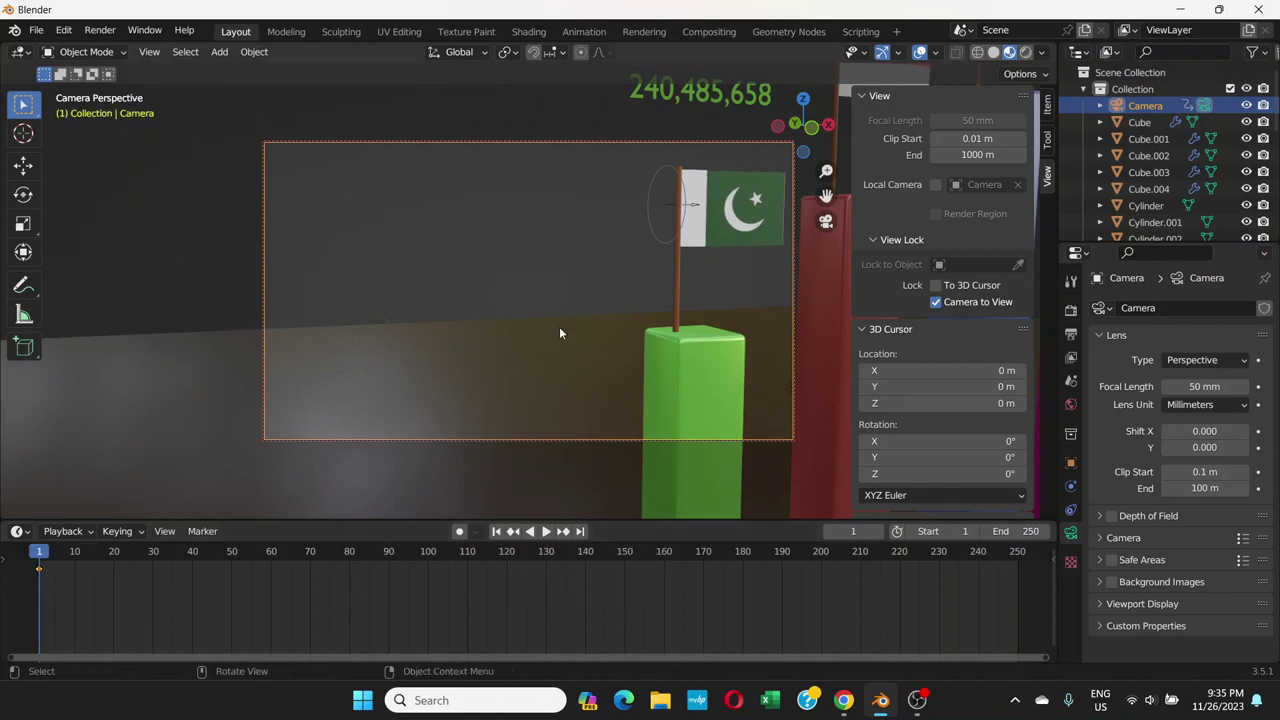
- At frame 50, frame the red and blue bars and key the camera's location
click(231, 558)
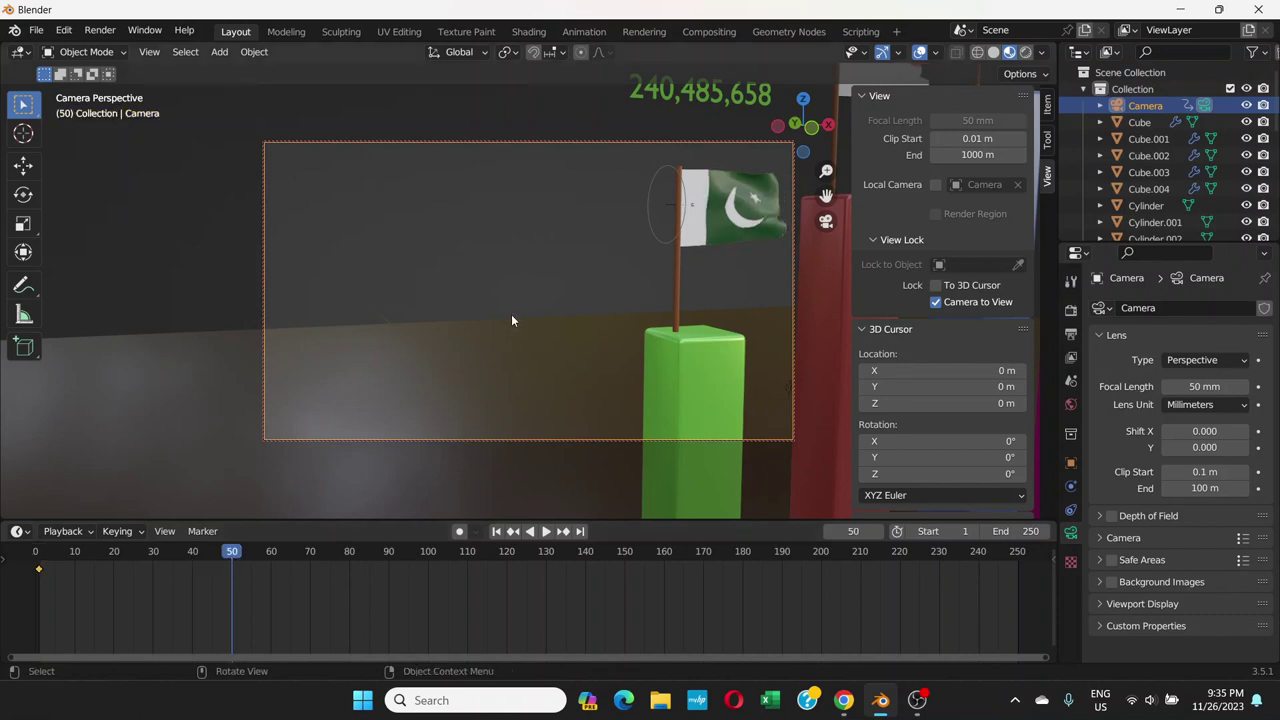
middle_drag(604, 313, 483, 356)
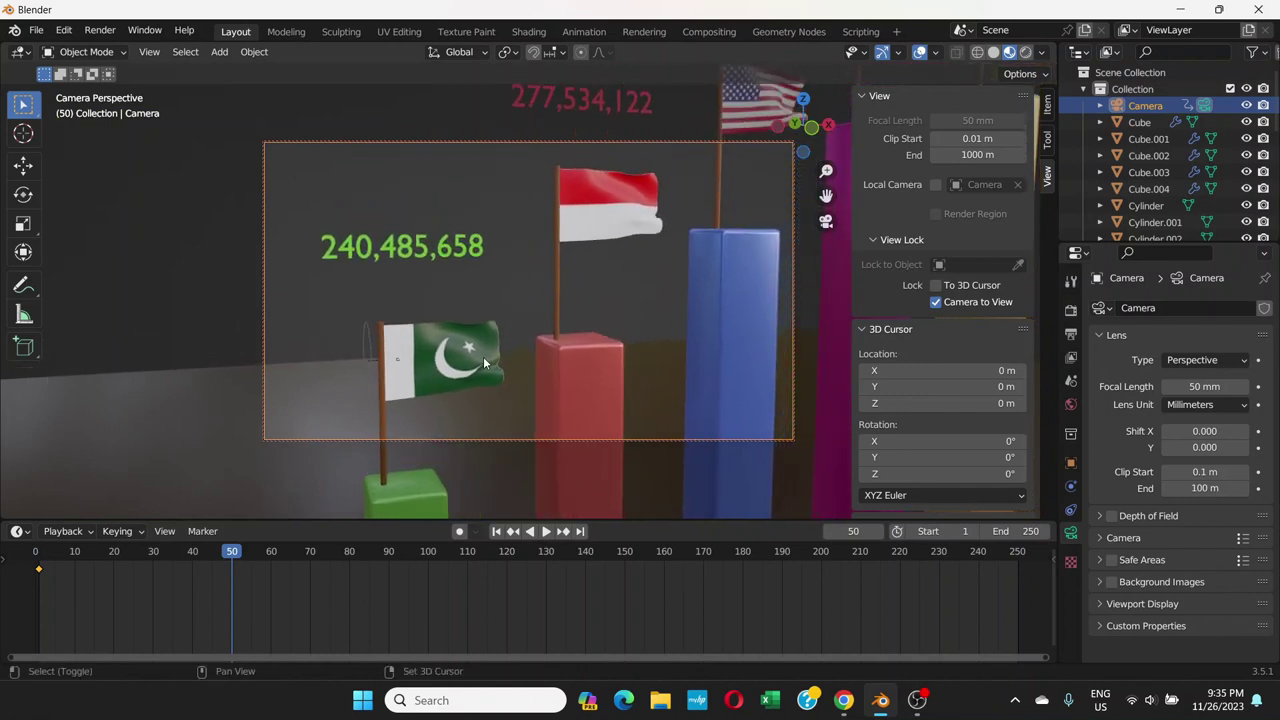
key(i)
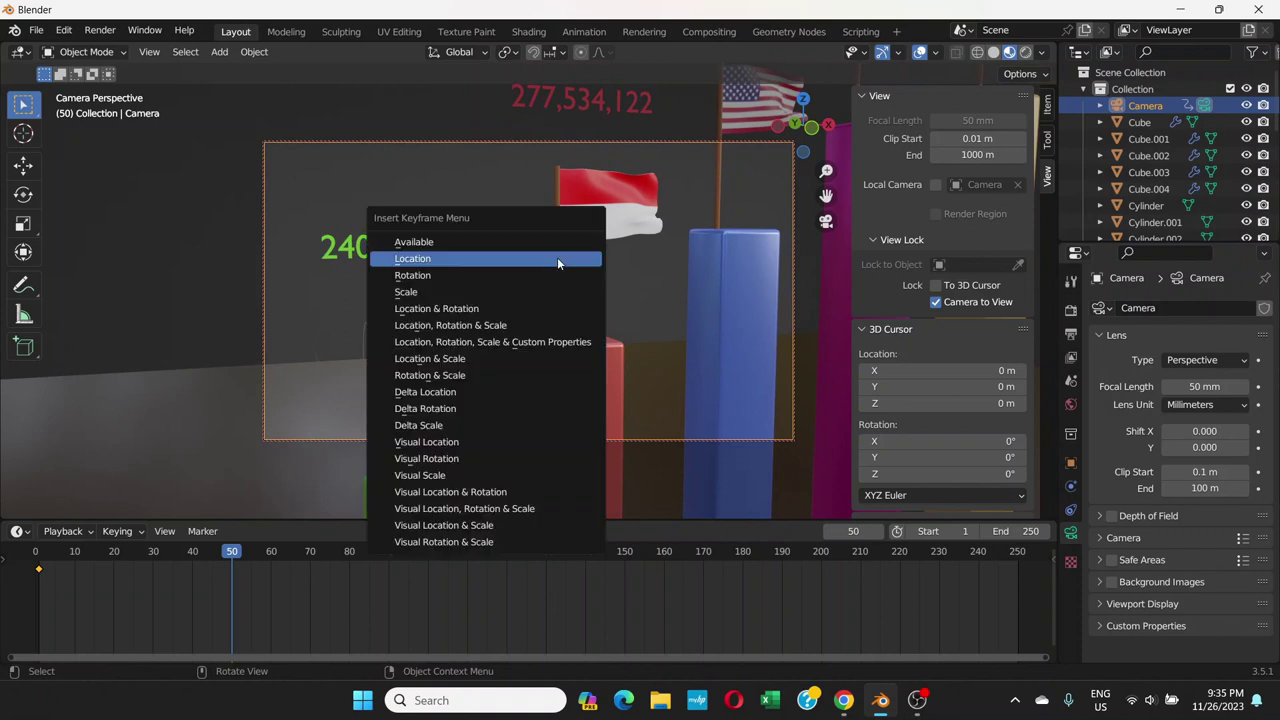
click(557, 259)
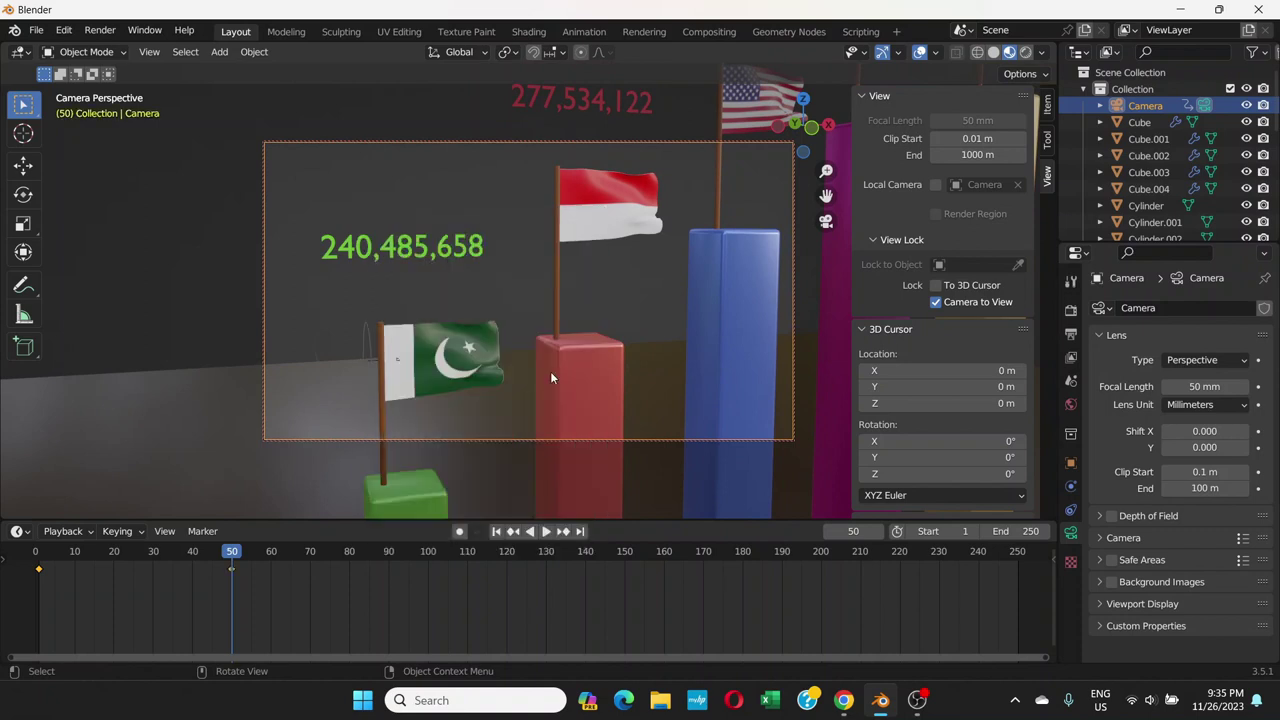
shift+middle_drag(646, 322, 606, 388)
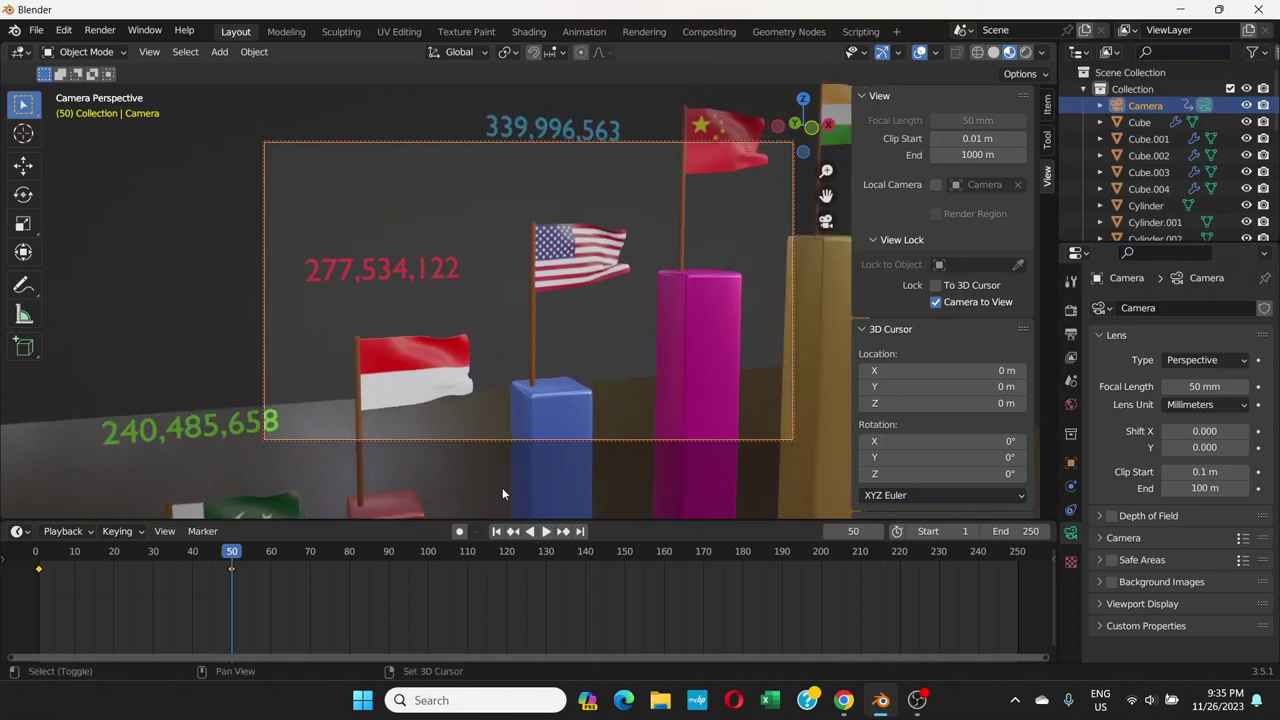
- At frame 100, pan onto the blue bar and key the camera's location
click(428, 558)
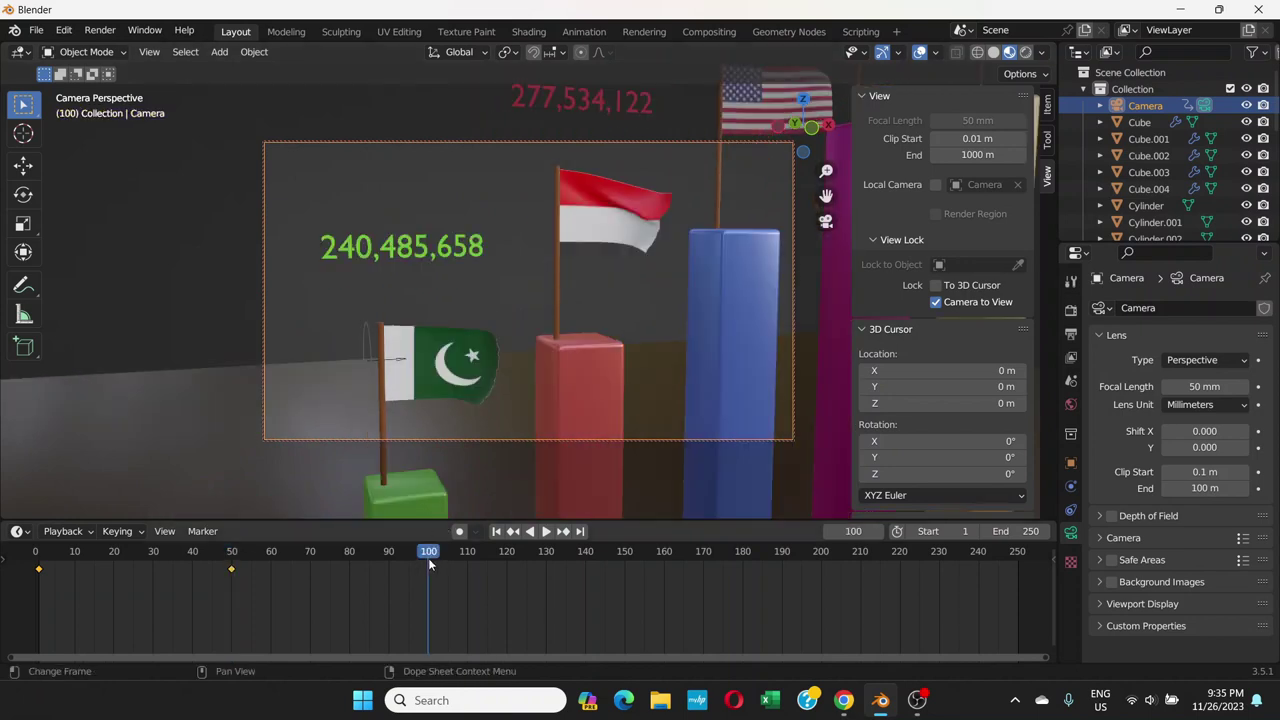
shift+middle_drag(612, 291, 517, 326)
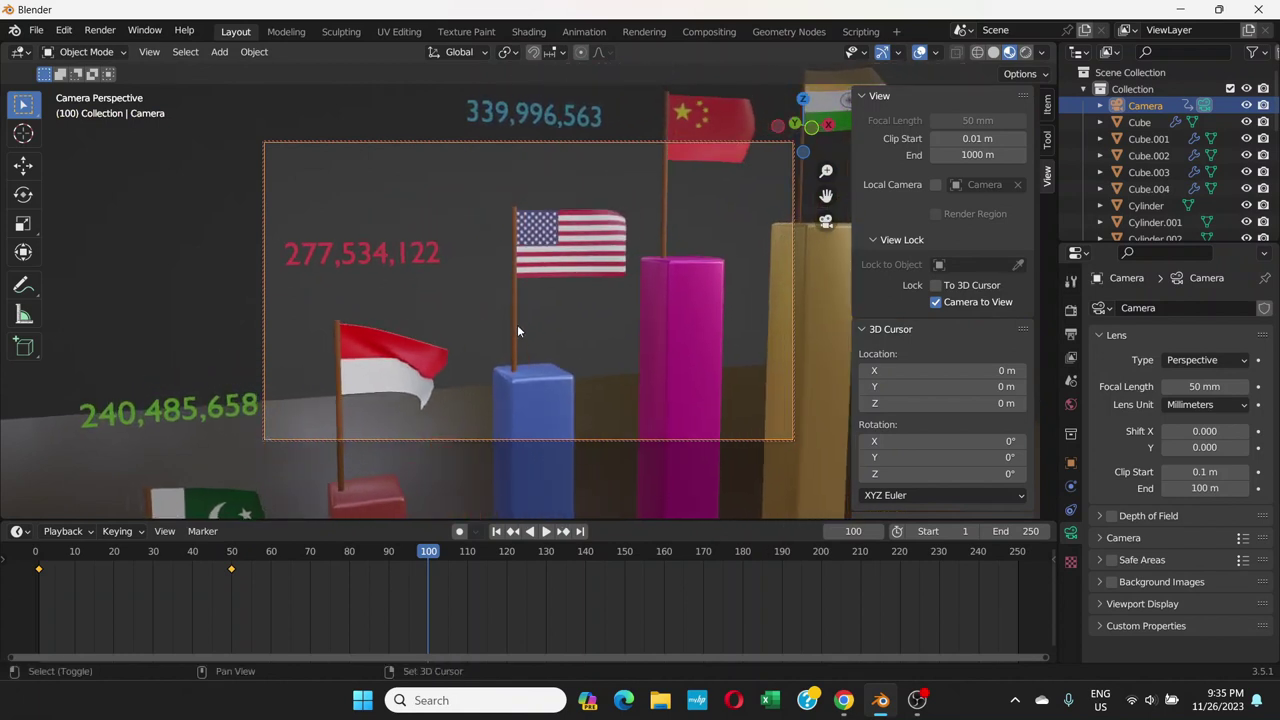
key(i)
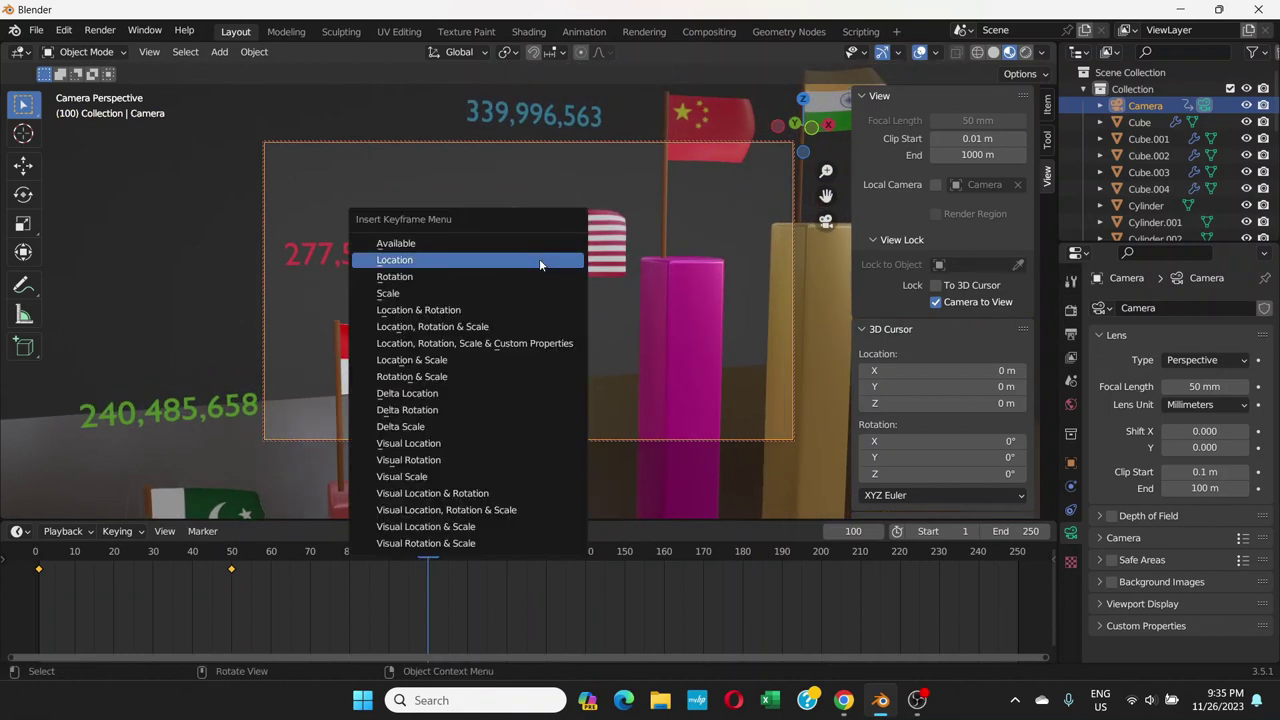
click(539, 259)
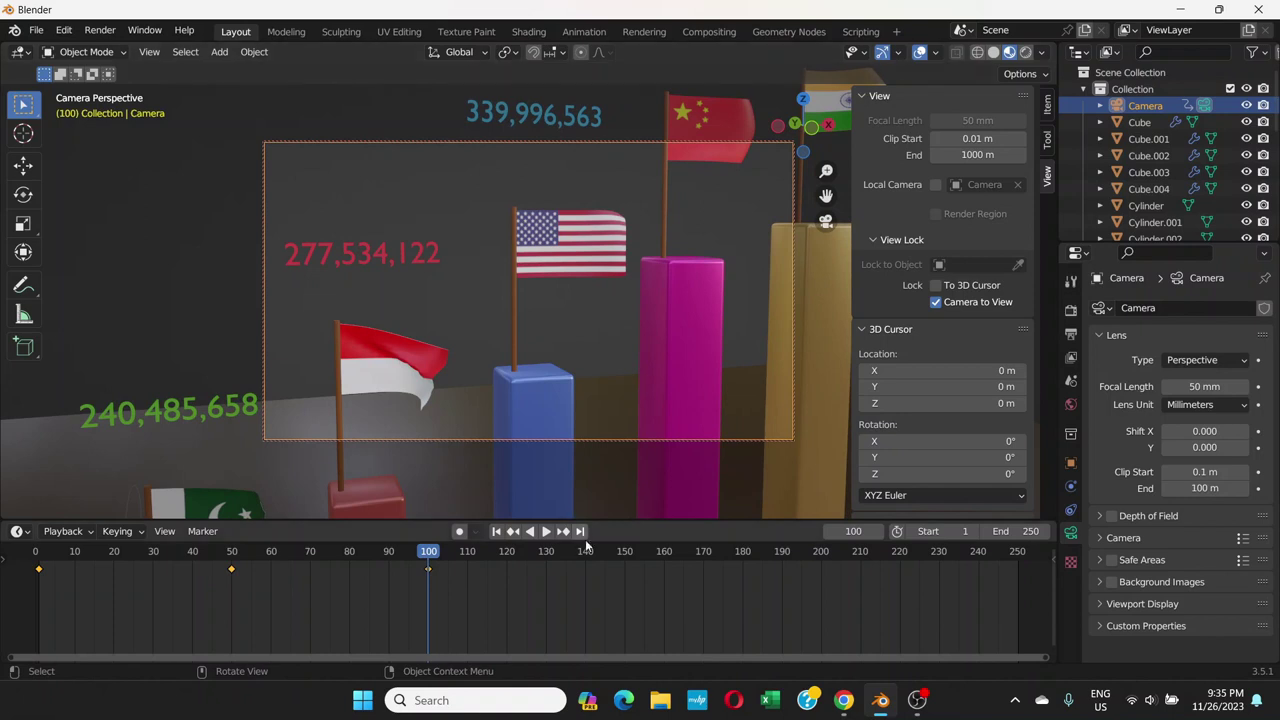
- At frame 150, center China's magenta bar, set the active camera, and key its location
click(624, 563)
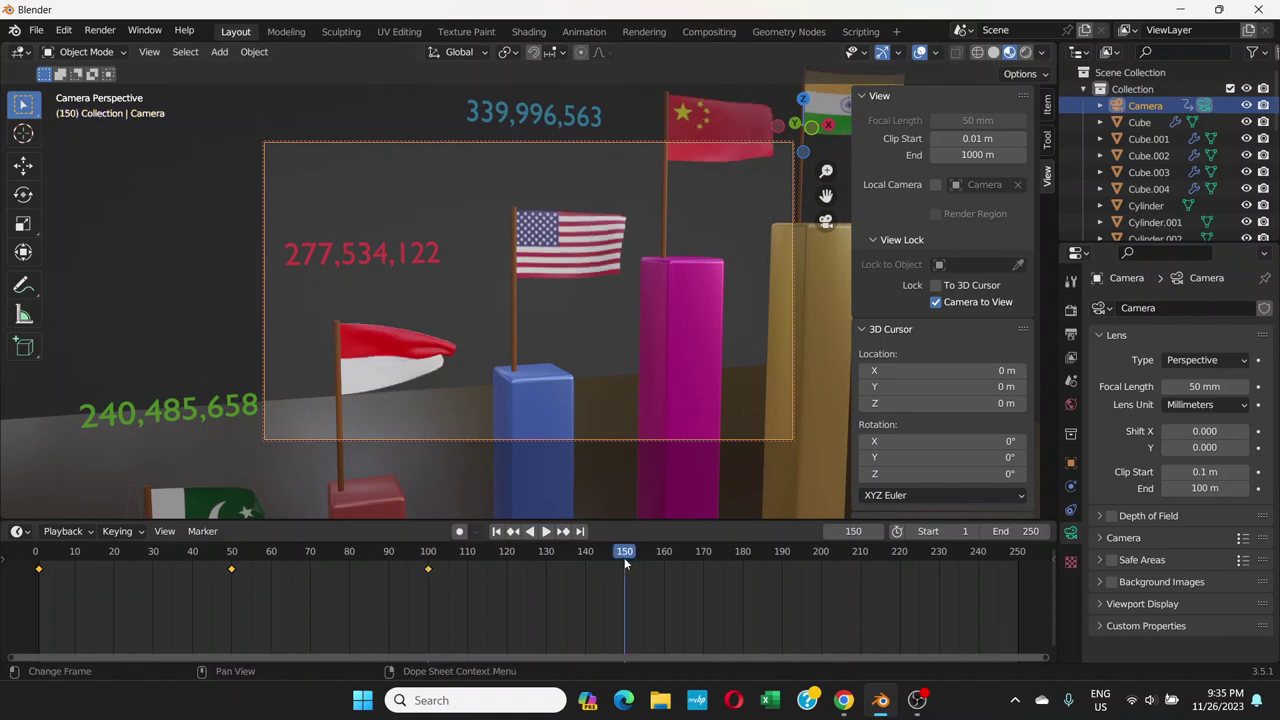
shift+middle_drag(650, 305, 519, 363)
scroll(580, 278, up, 1)
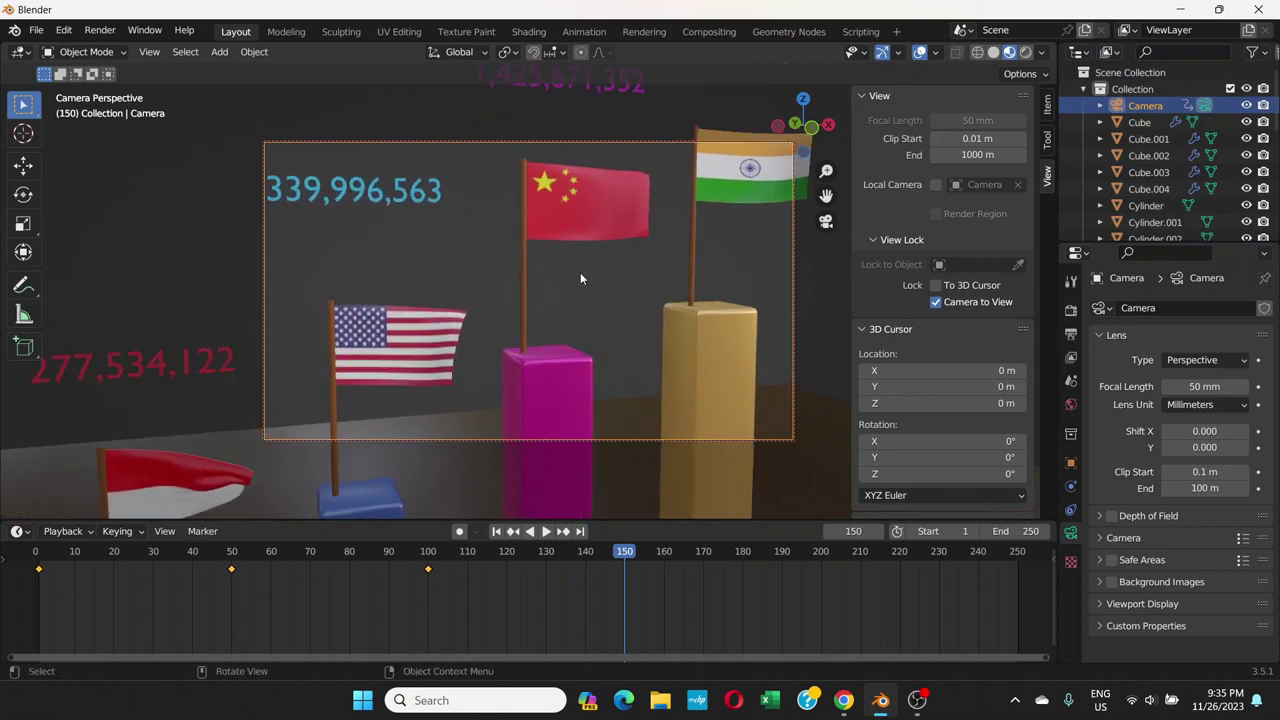
scroll(585, 293, up, 2)
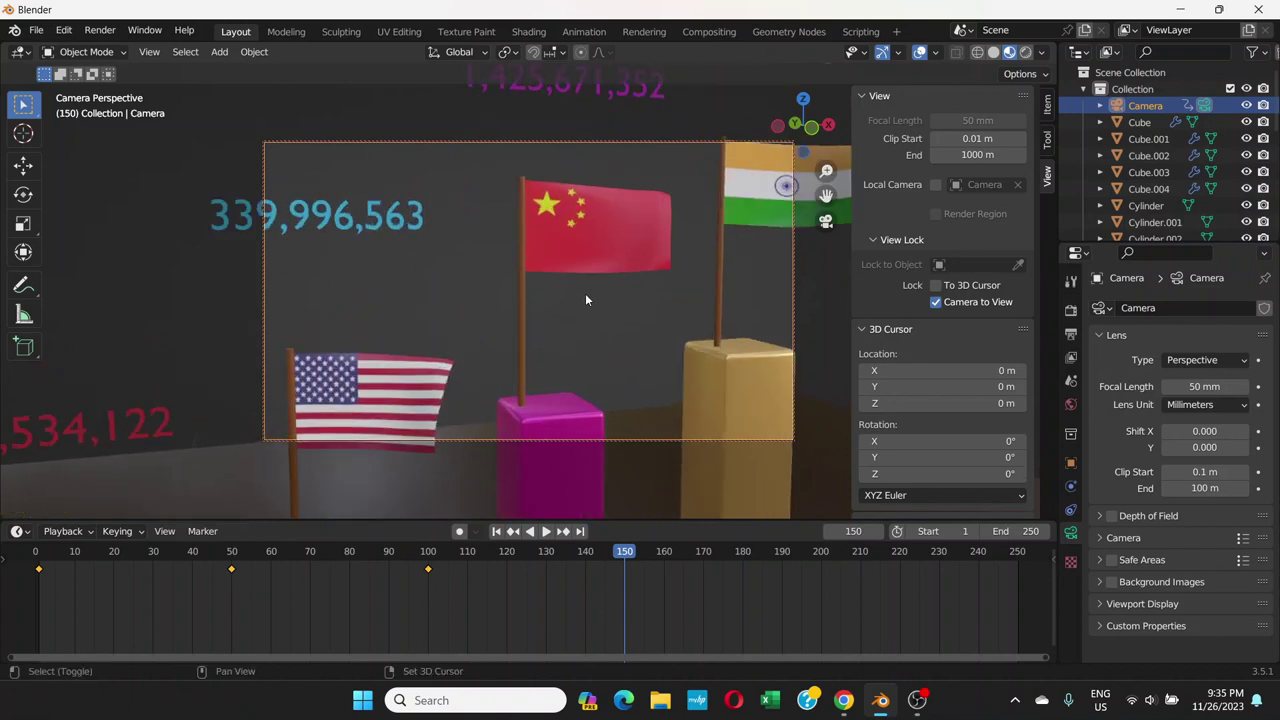
shift+middle_drag(600, 265, 590, 303)
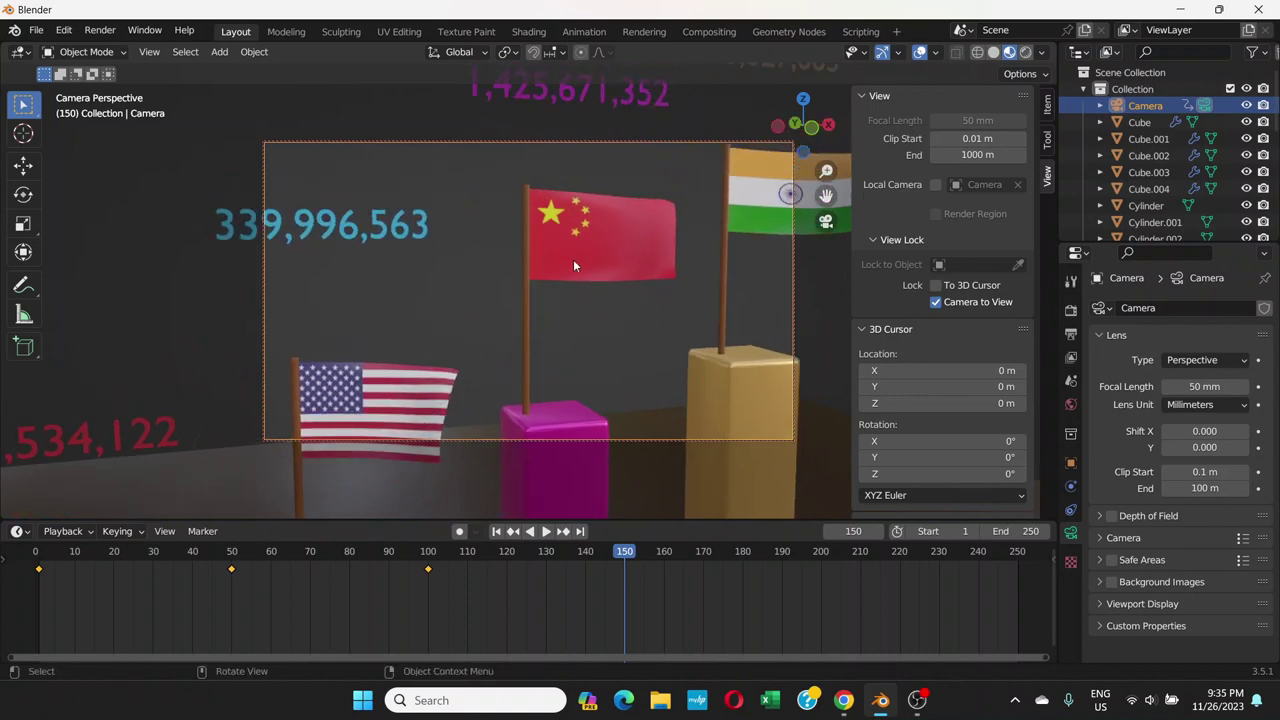
right_click(573, 262)
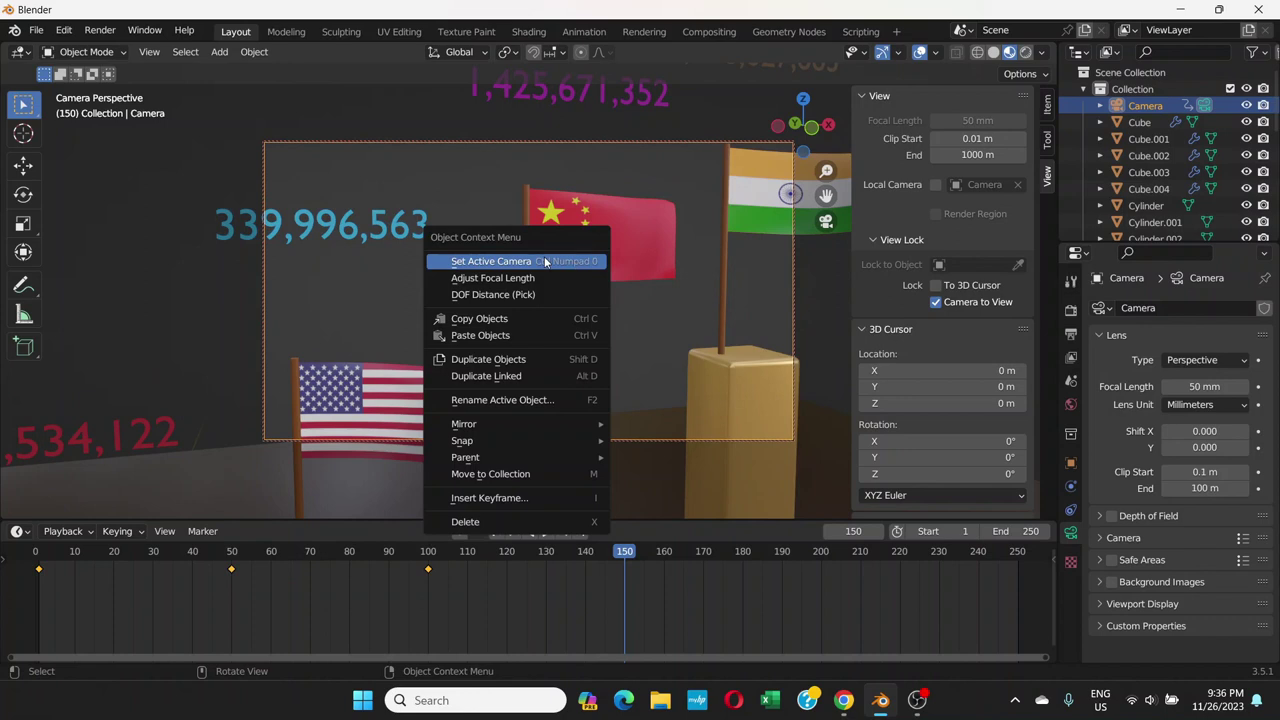
click(545, 258)
key(i)
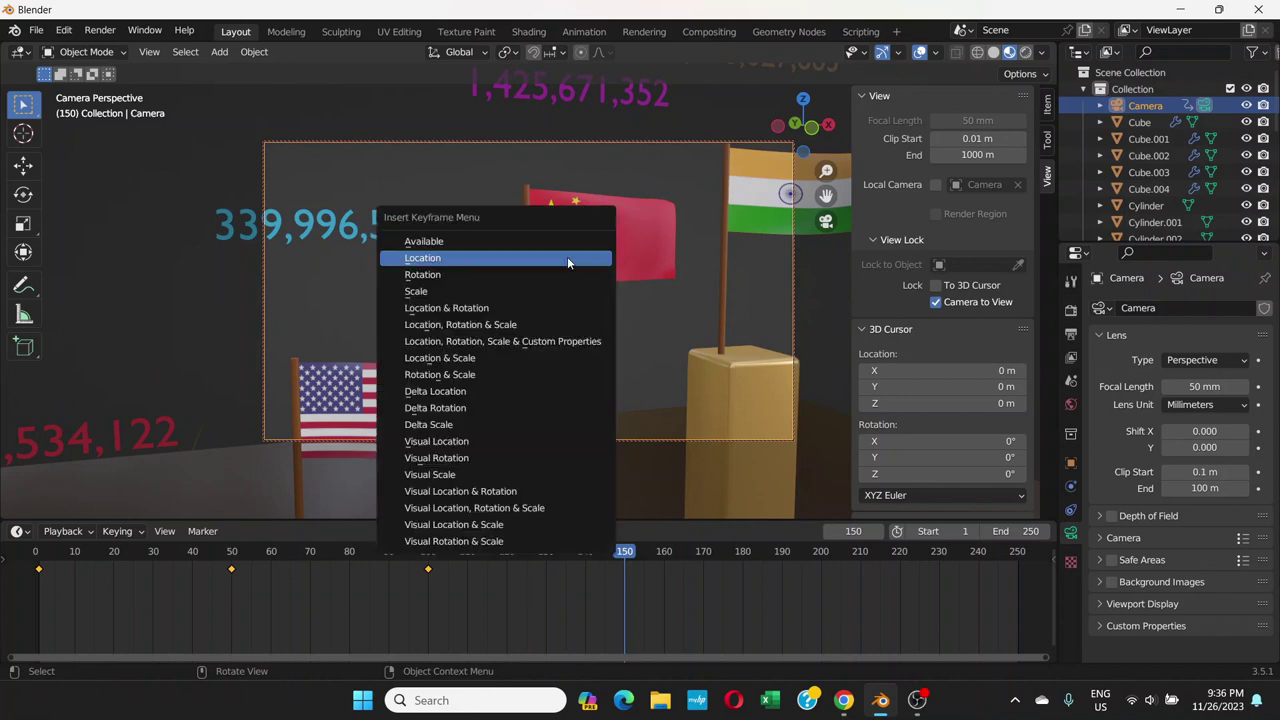
click(568, 260)
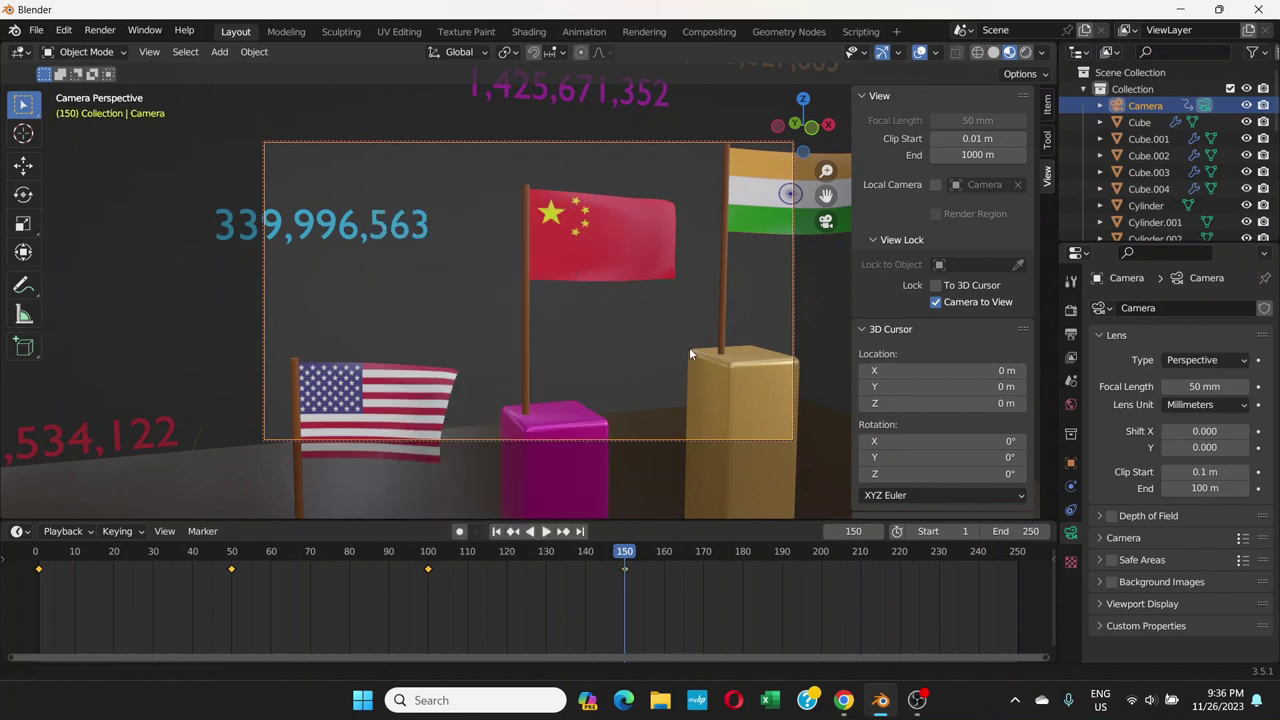
shift+middle_drag(689, 347, 566, 327)
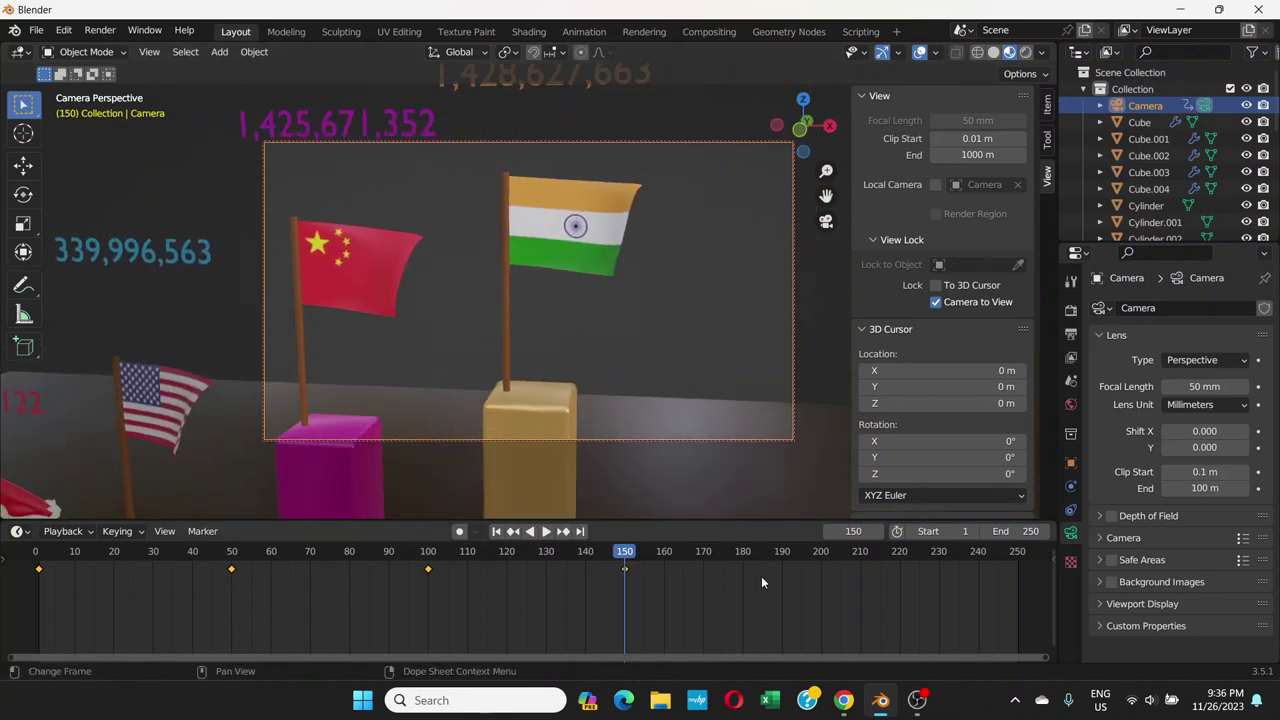
- At frame 200, orbit onto India's orange bar and key the camera's location
click(820, 560)
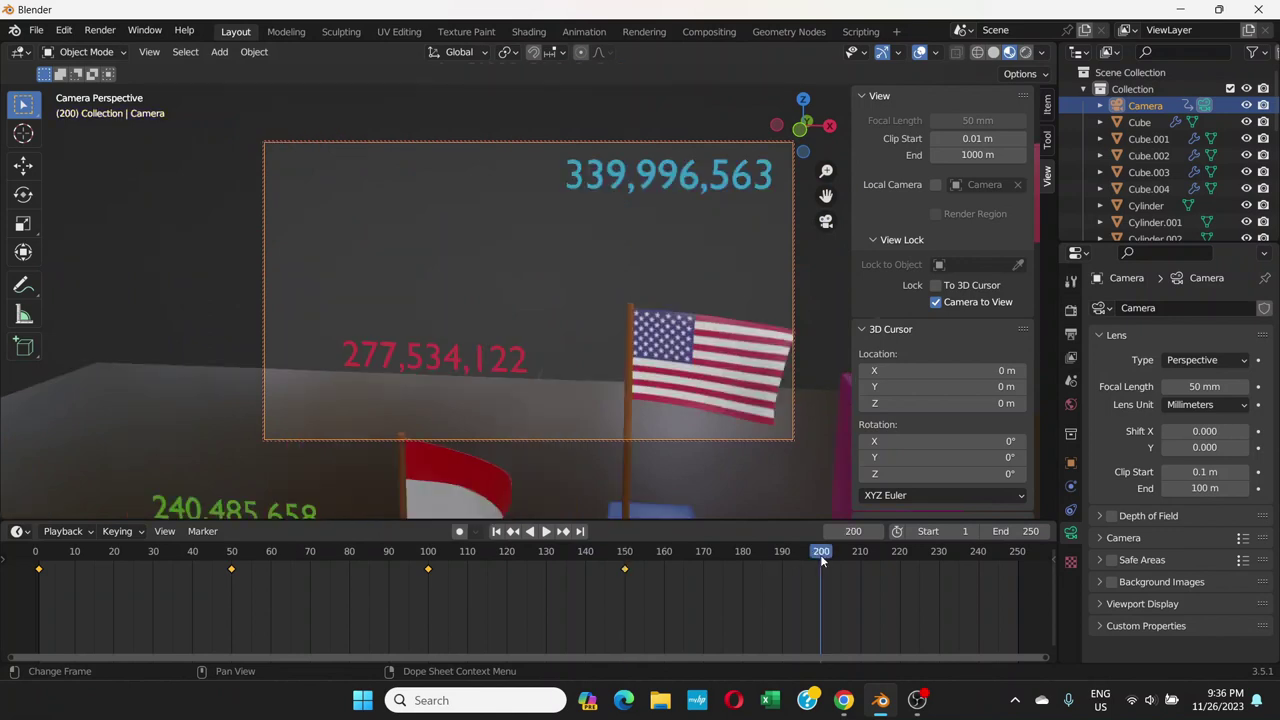
middle_drag(680, 328, 596, 301)
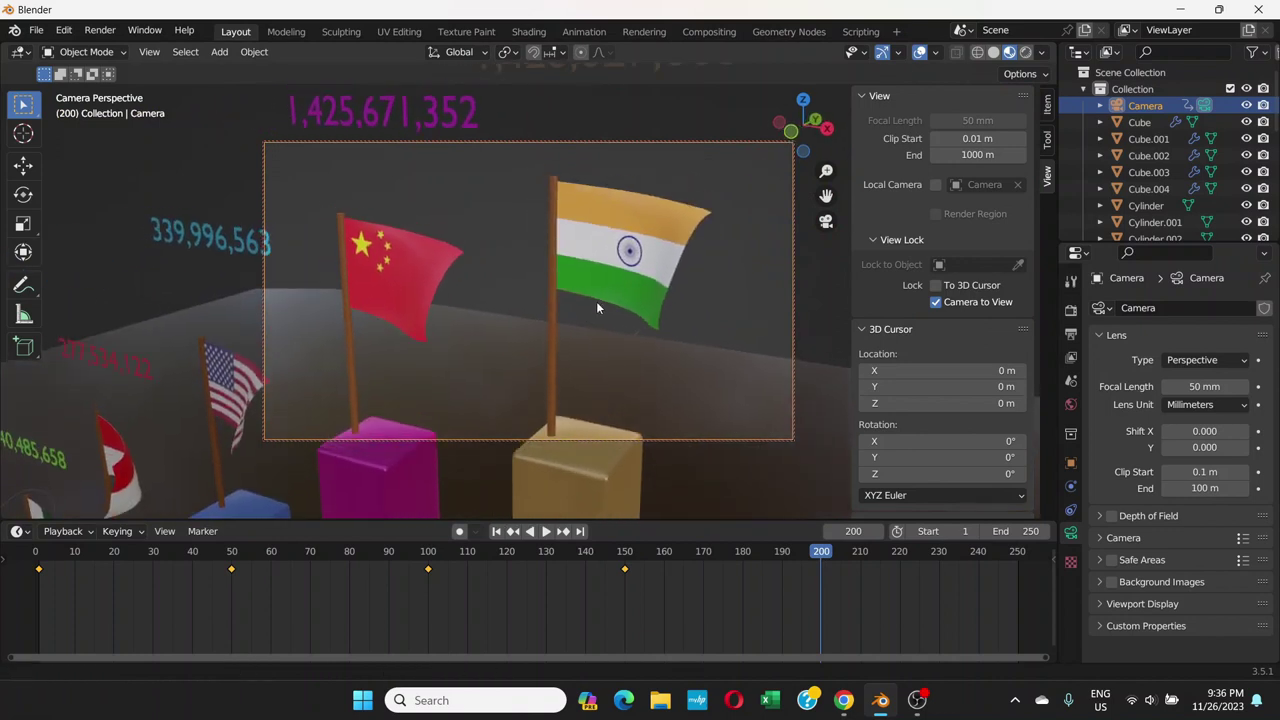
key(i)
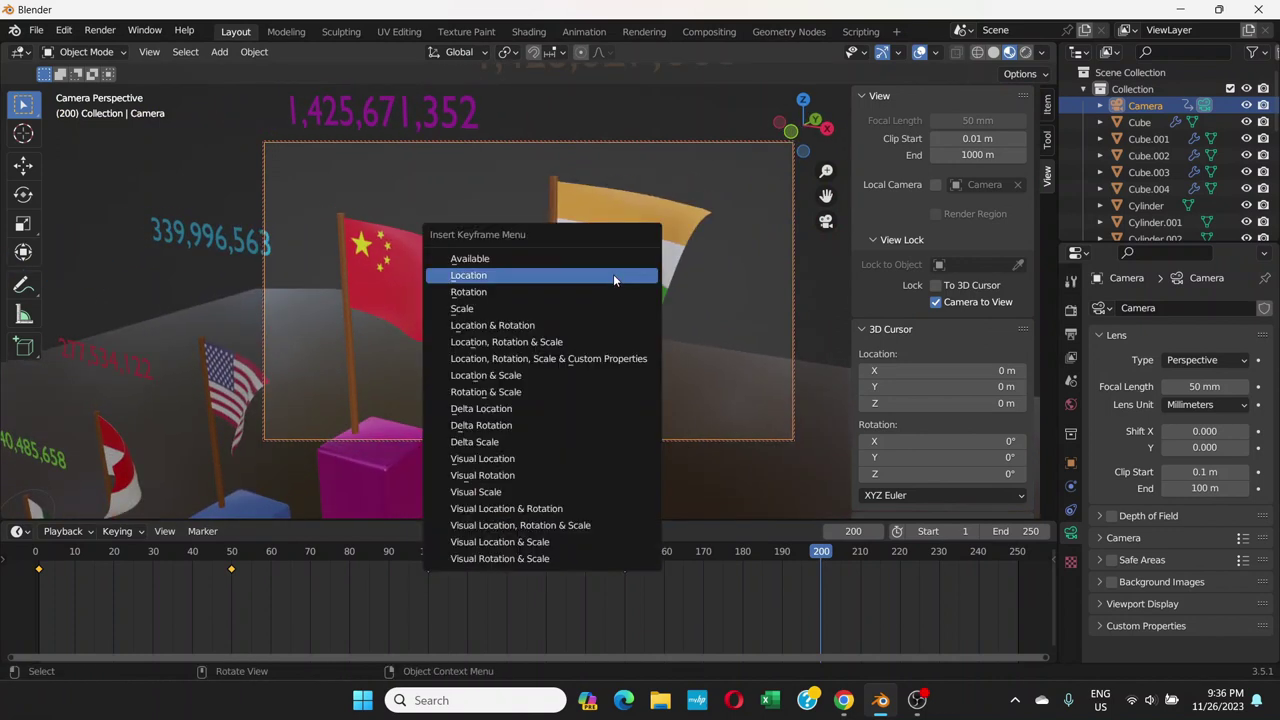
click(613, 275)
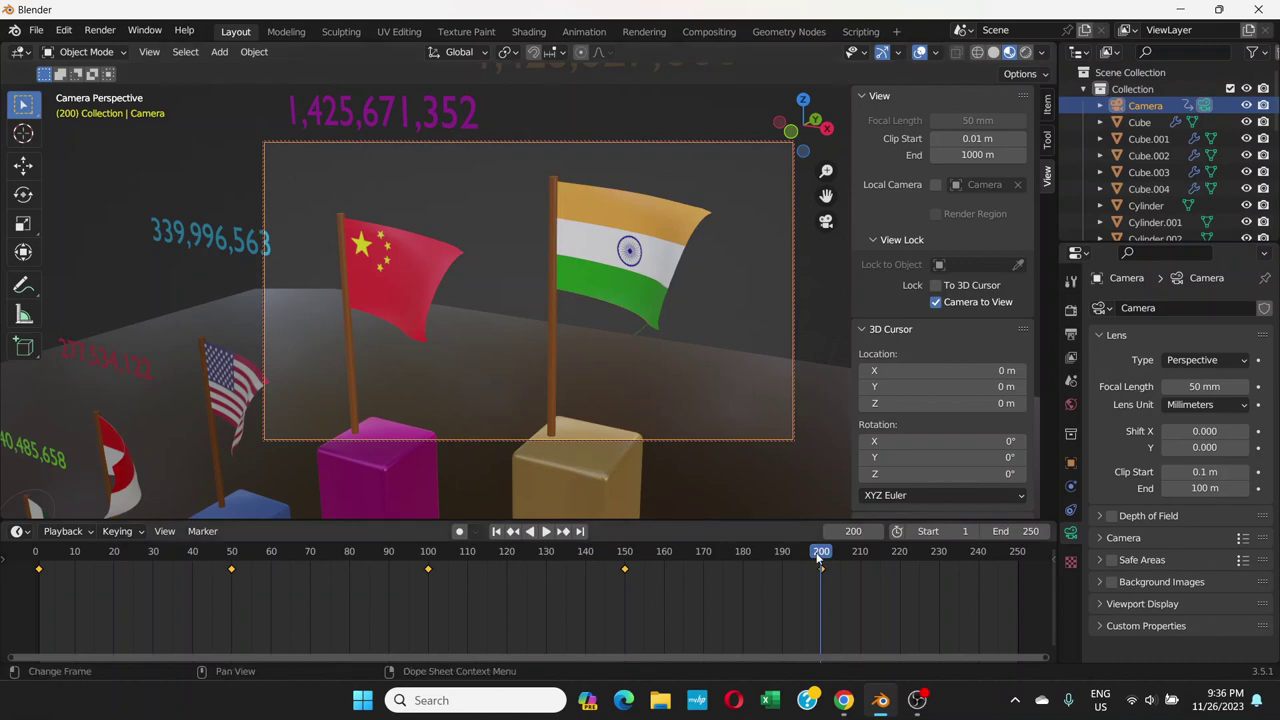
- Rewind to the start and play the camera sweep
drag(820, 560, 38, 567)
key(space)
key(space)
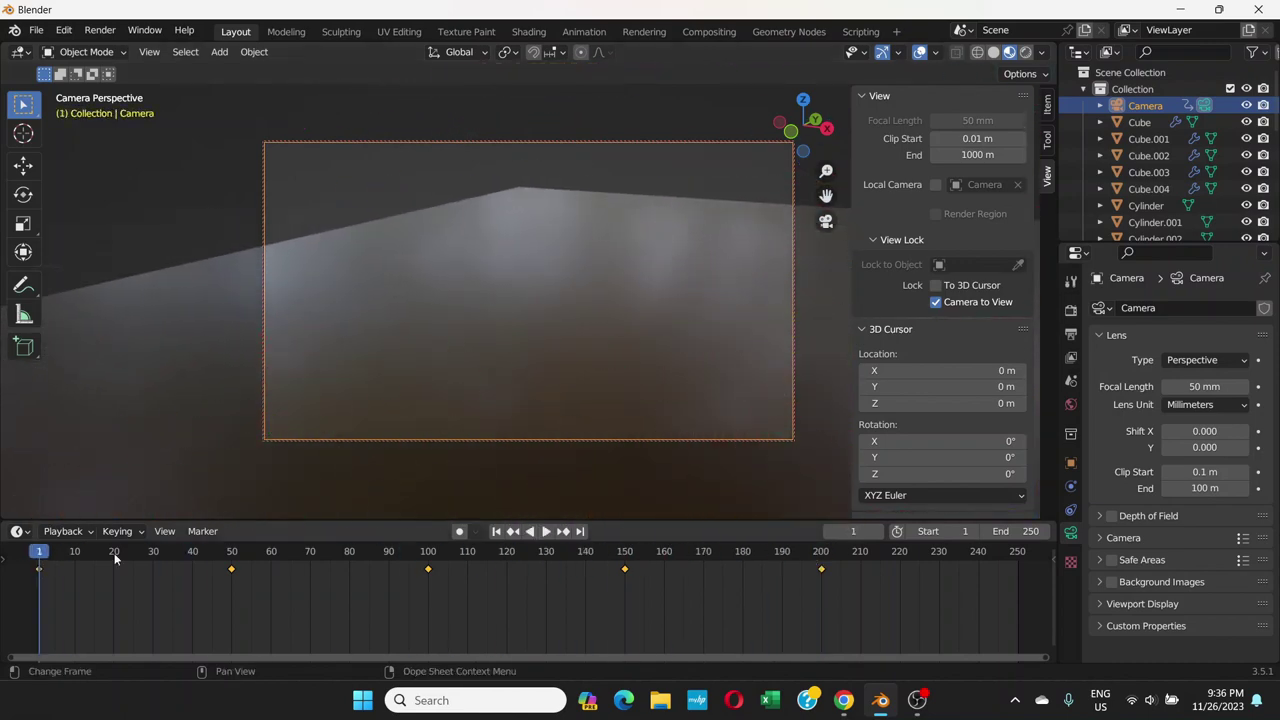
click(547, 532)
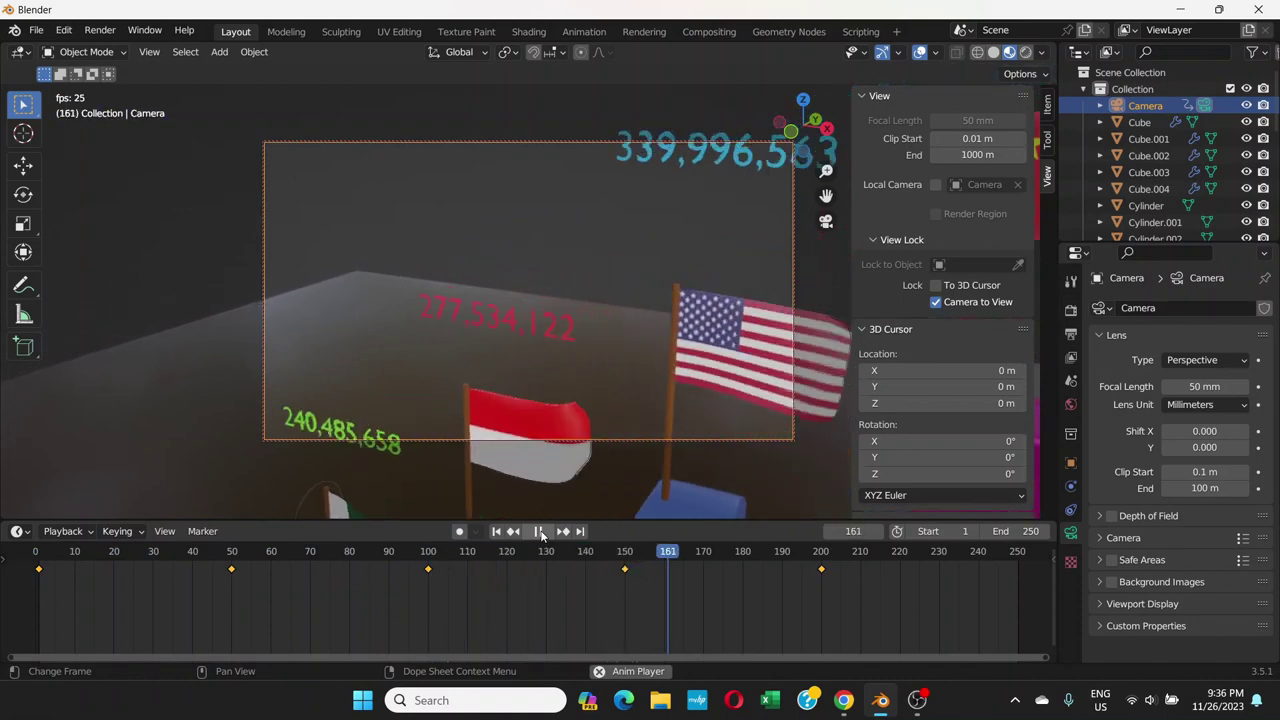
- Stop playback, return to frame 1, and aim the camera at the green Pakistan bar
click(540, 532)
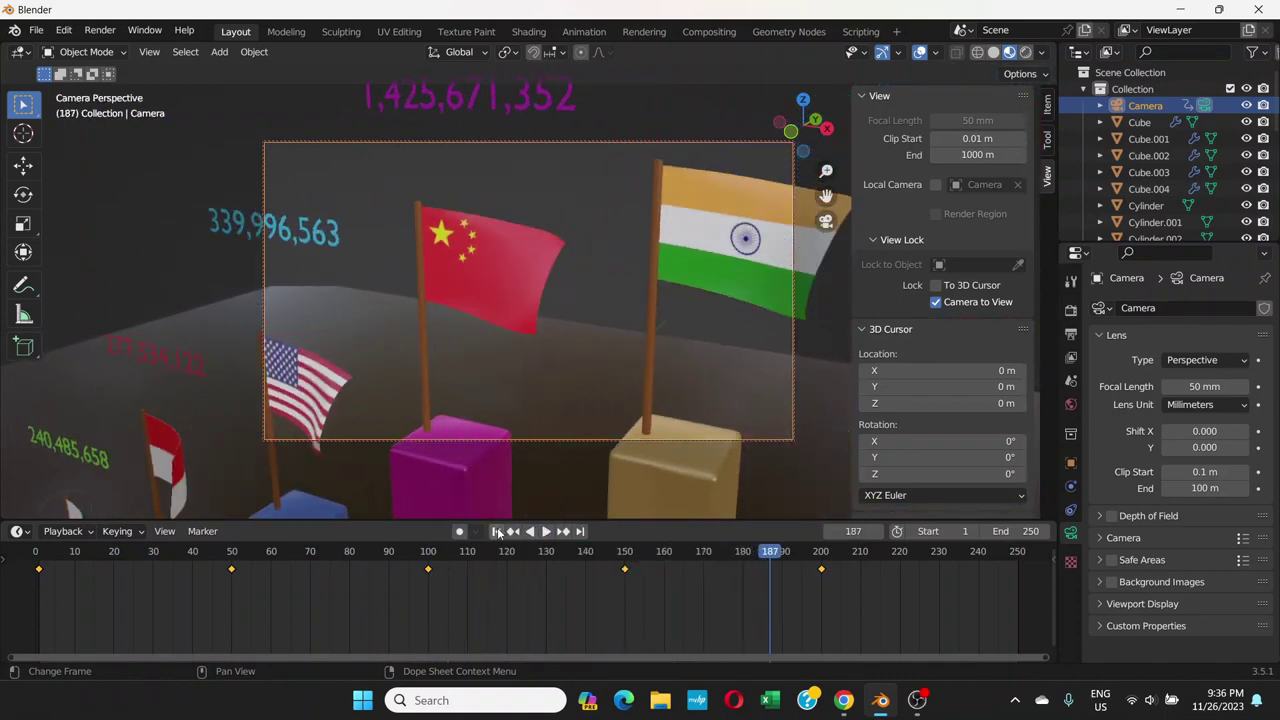
click(497, 532)
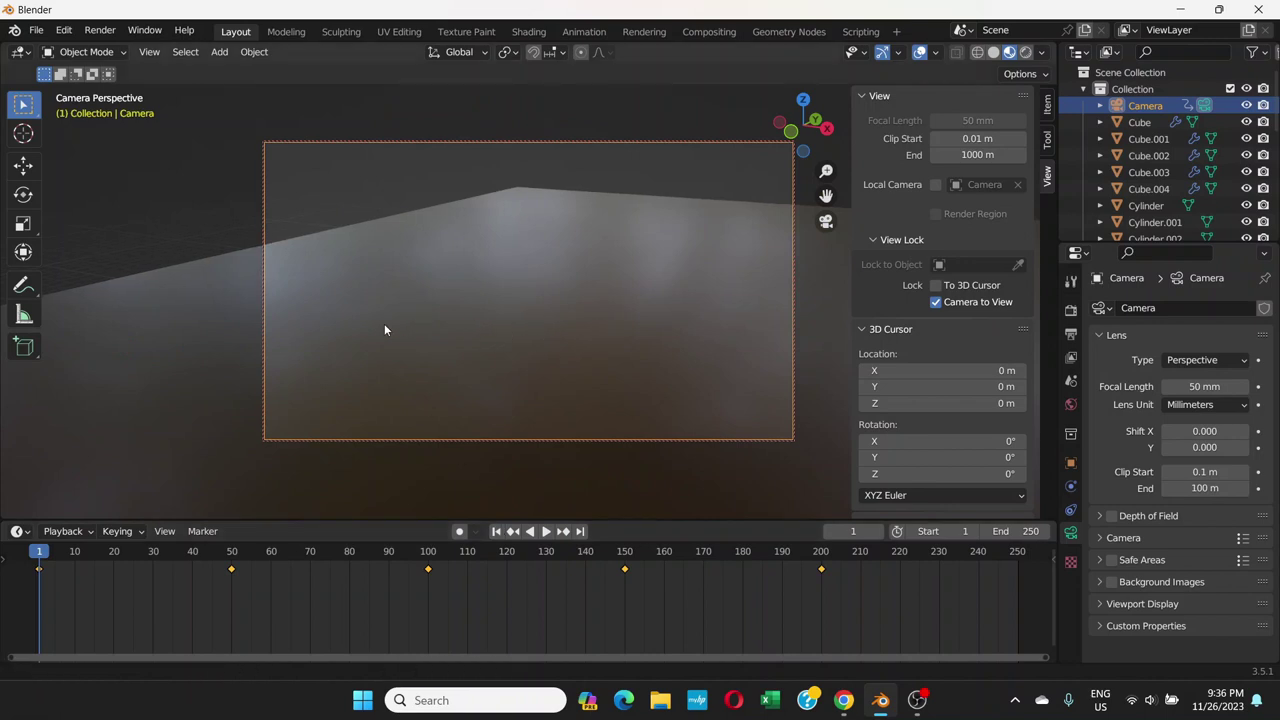
middle_drag(454, 295, 512, 315)
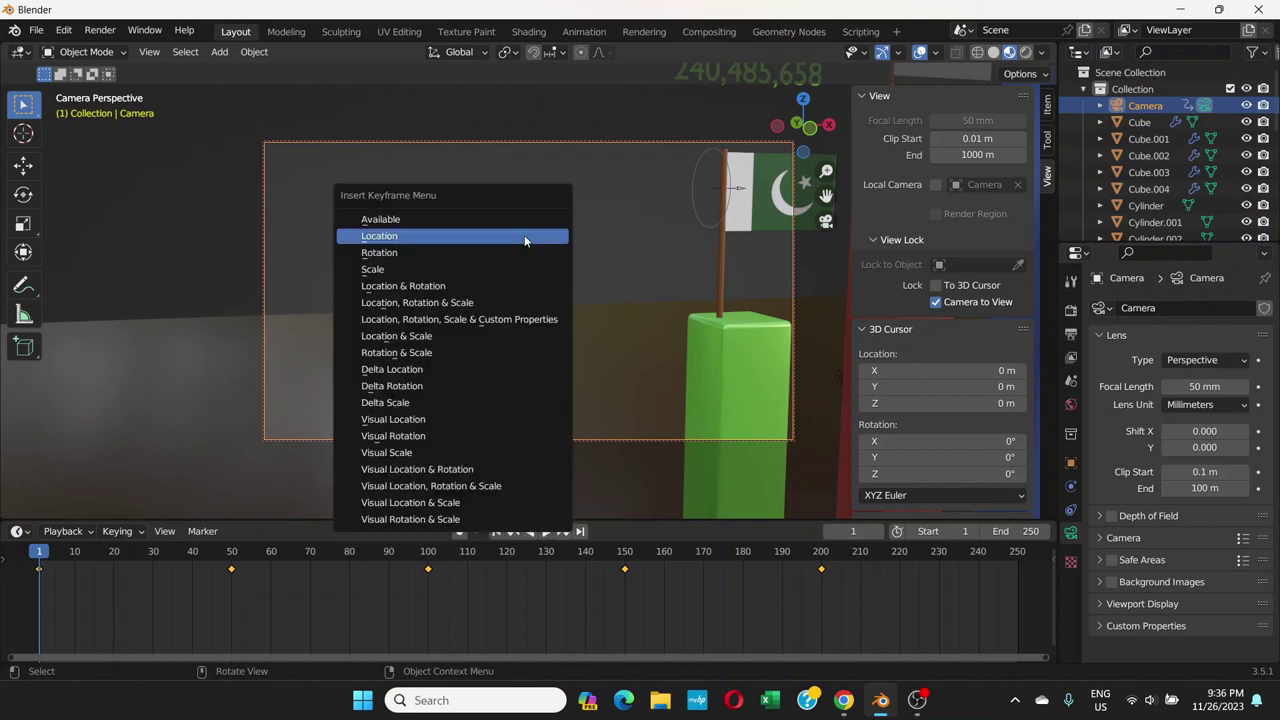
- Key the camera's location and rotation at frame 1, then preview toward frame 50
click(404, 288)
shift+middle_drag(626, 327, 511, 337)
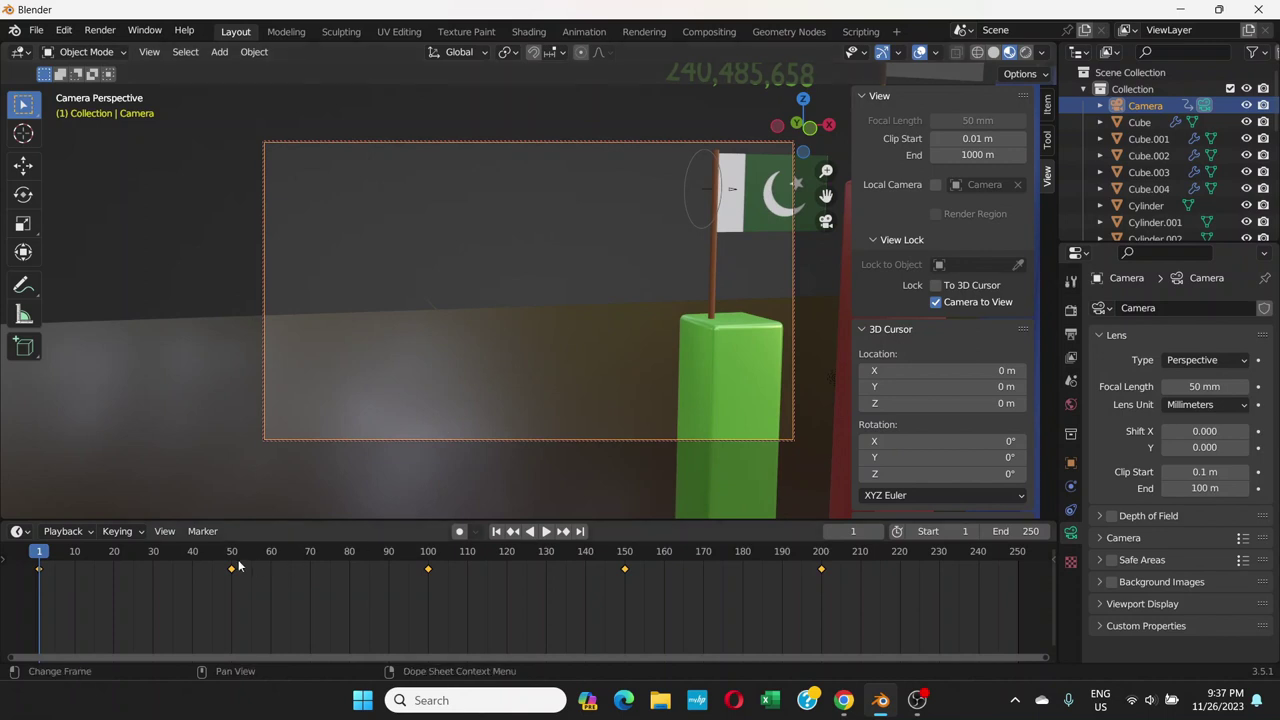
click(231, 556)
key(space)
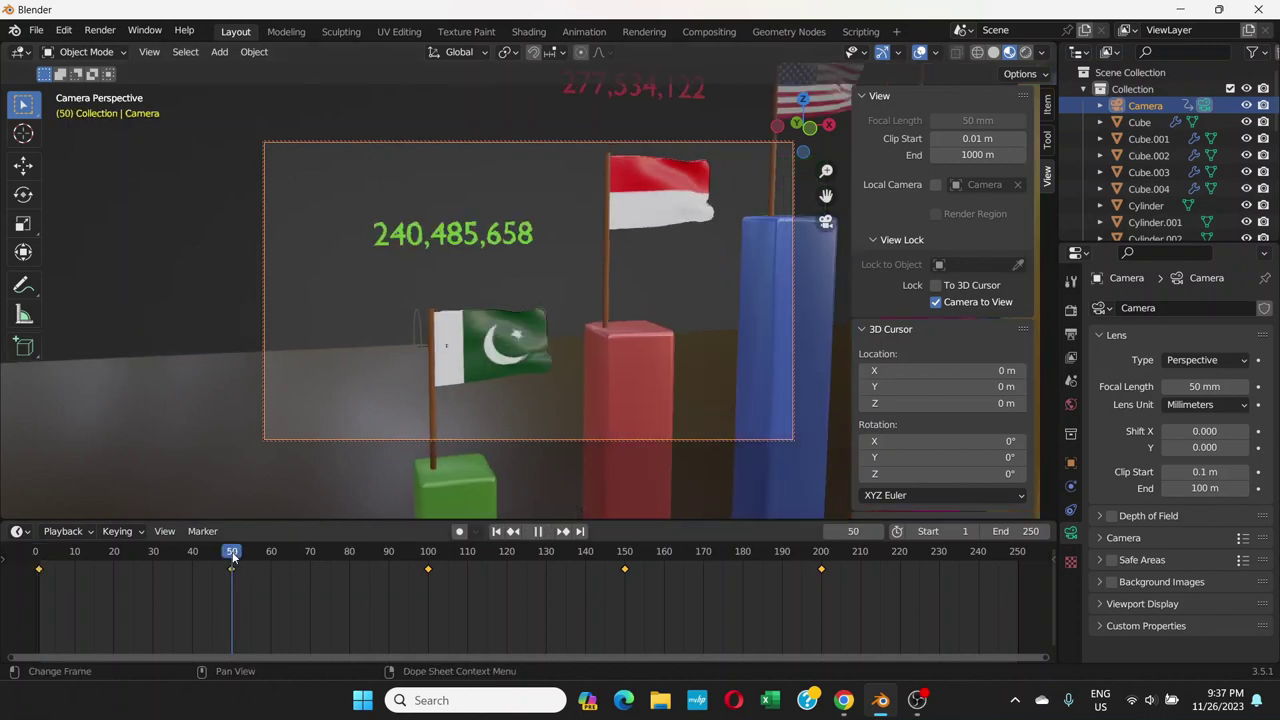
mouse_move(231, 556)
mouse_down()
mouse_move(63, 556)
mouse_move(232, 551)
mouse_up()
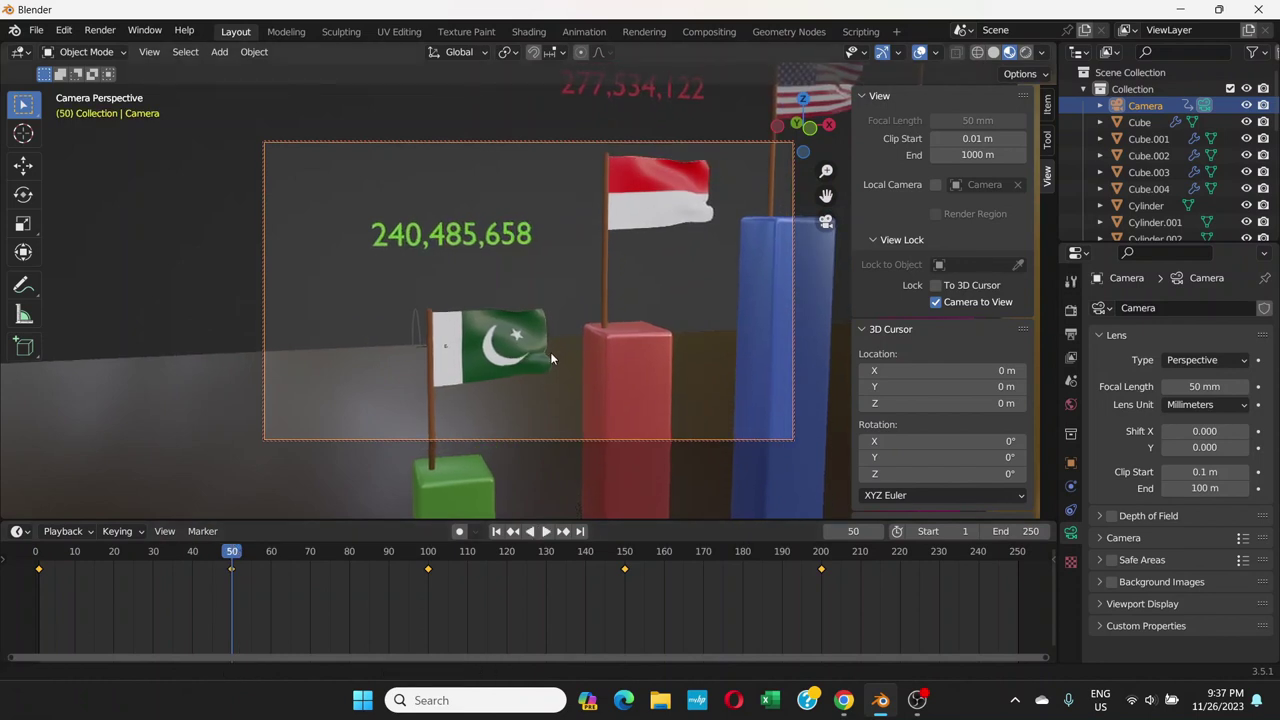
- At frame 50, frame the green, red and blue bars, key location and rotation, and replay
middle_drag(508, 375, 562, 369)
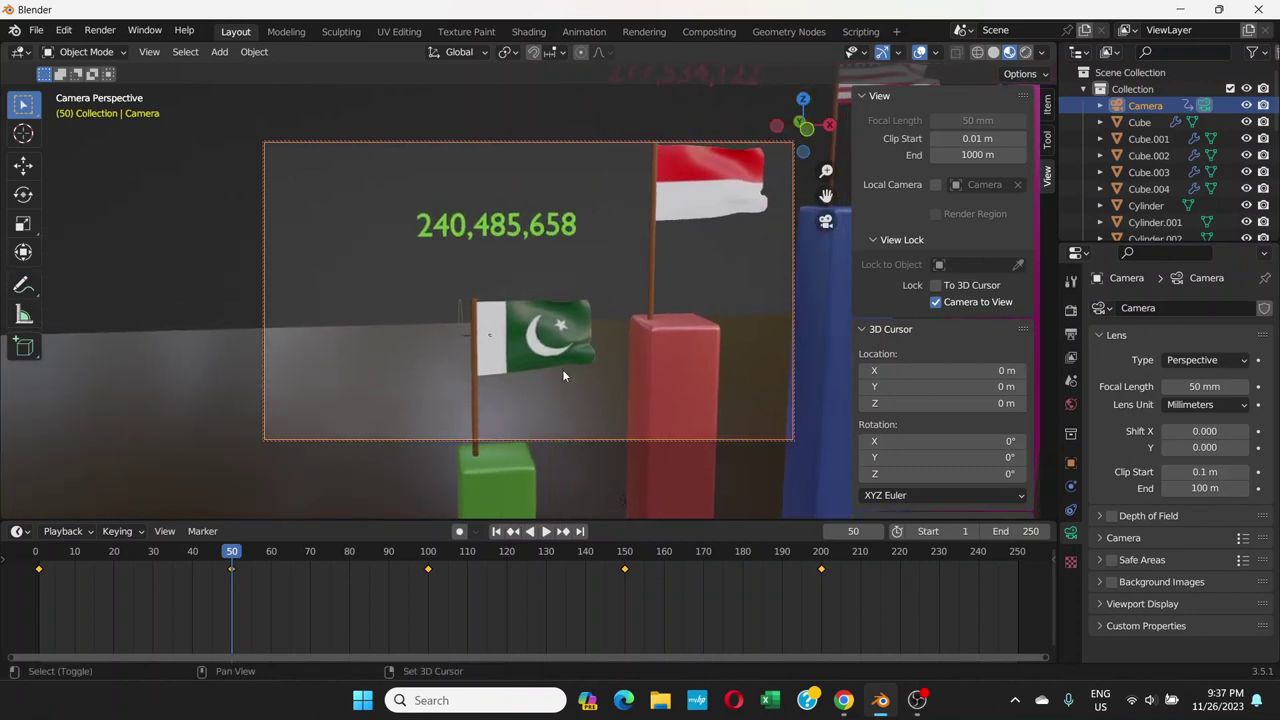
middle_drag(706, 298, 594, 294)
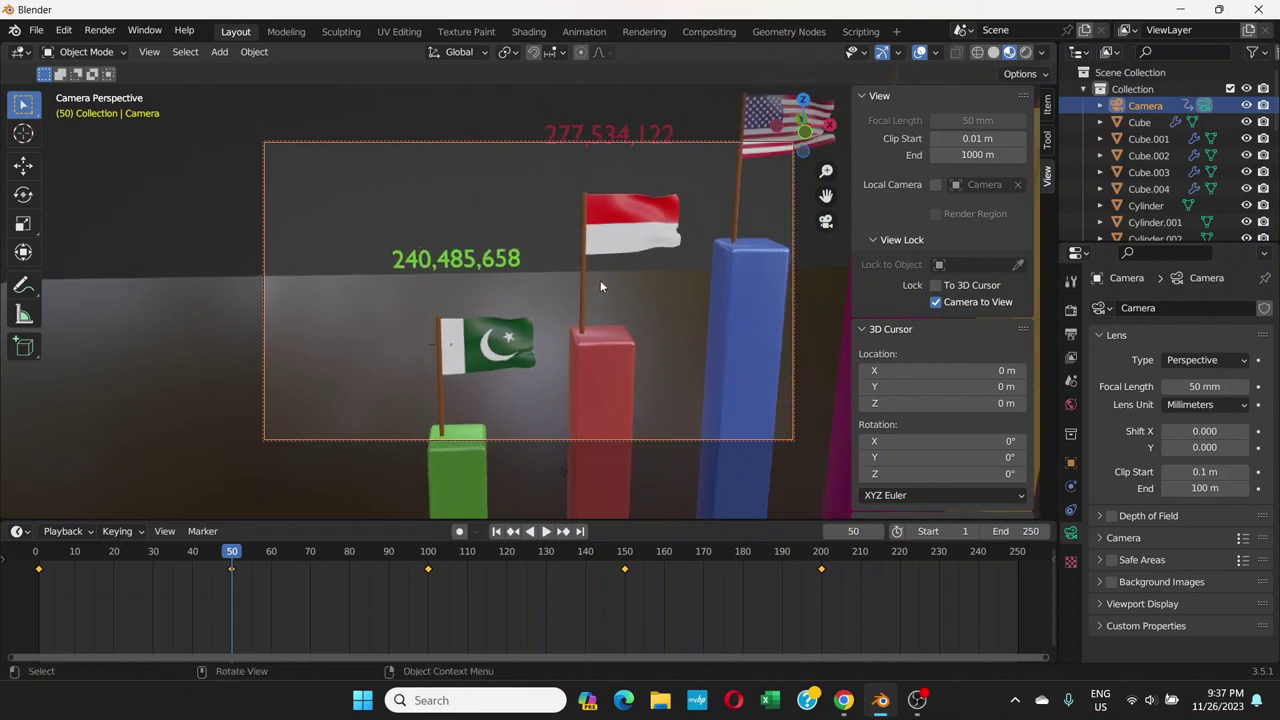
key(i)
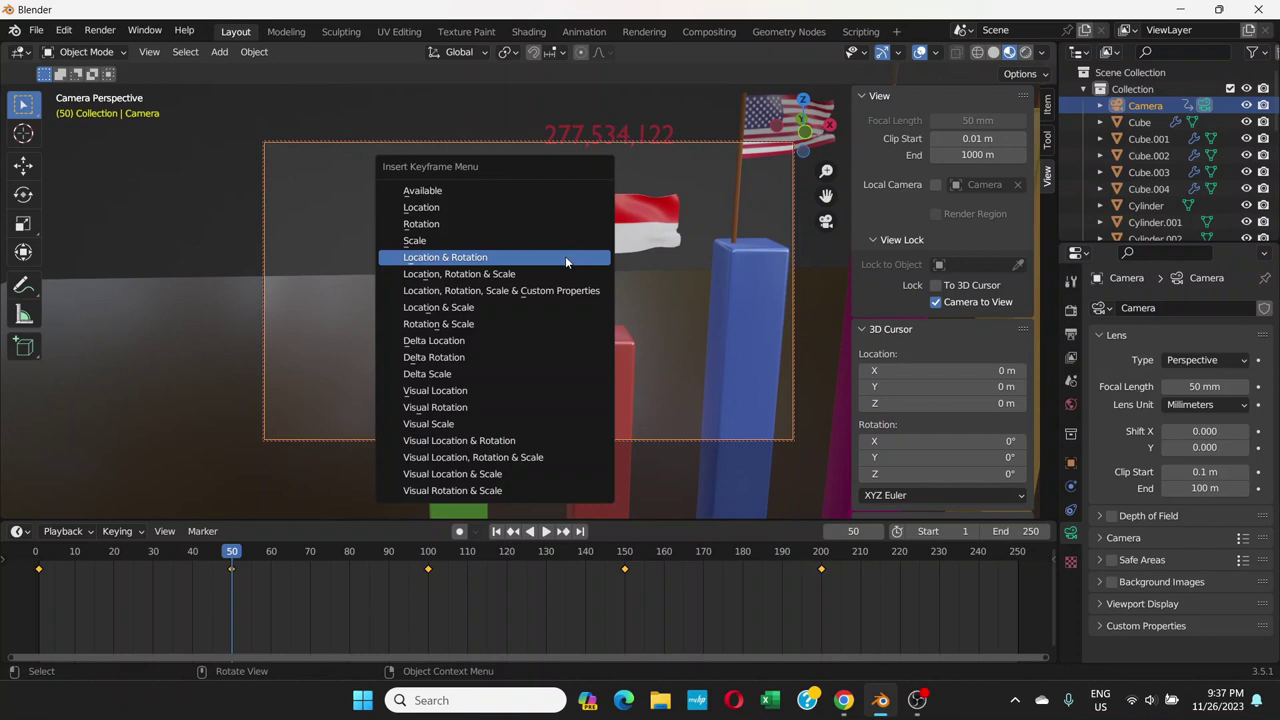
click(446, 258)
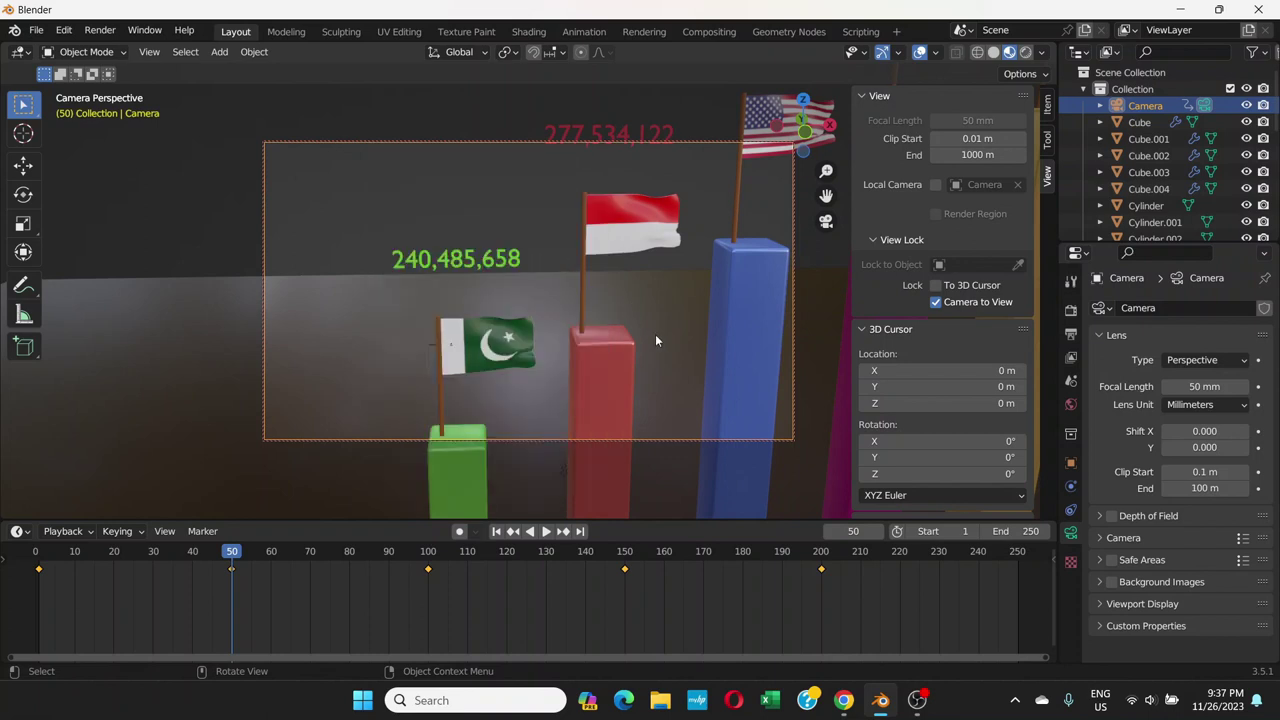
click(513, 534)
click(548, 533)
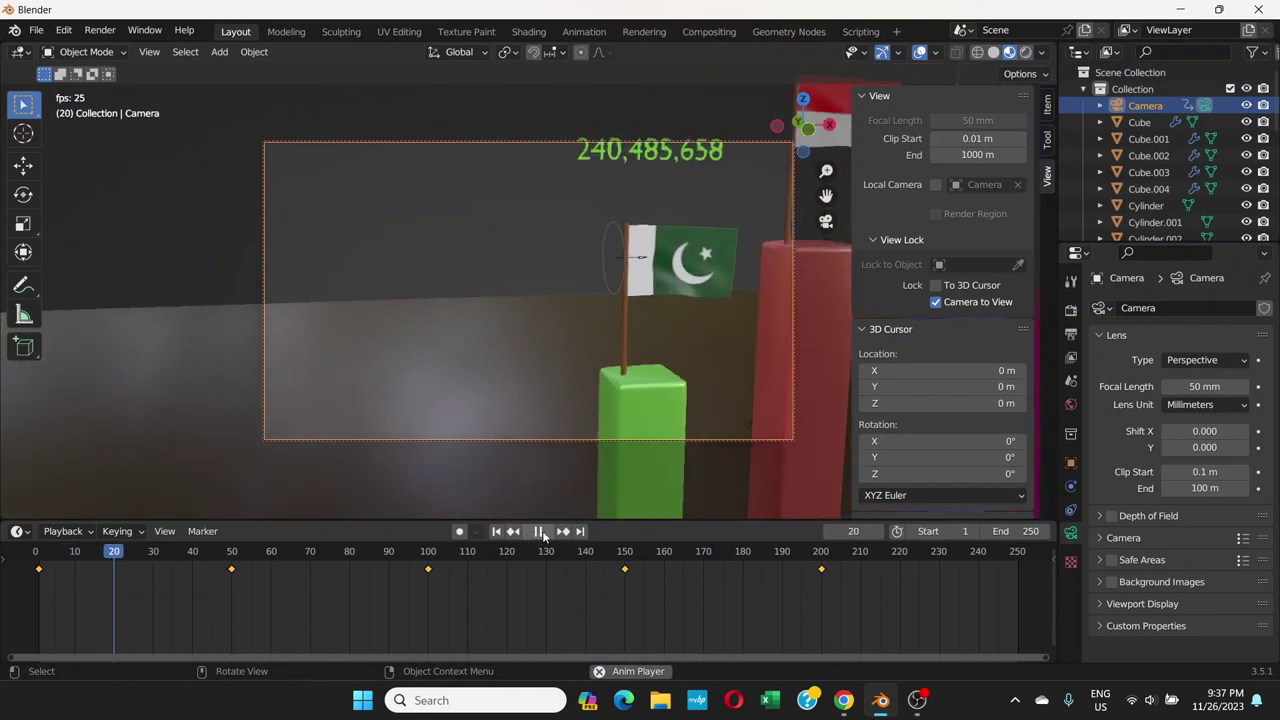
- Stop playback, step through the keyframes at 50 and 100, and enlarge the 3D view
click(539, 532)
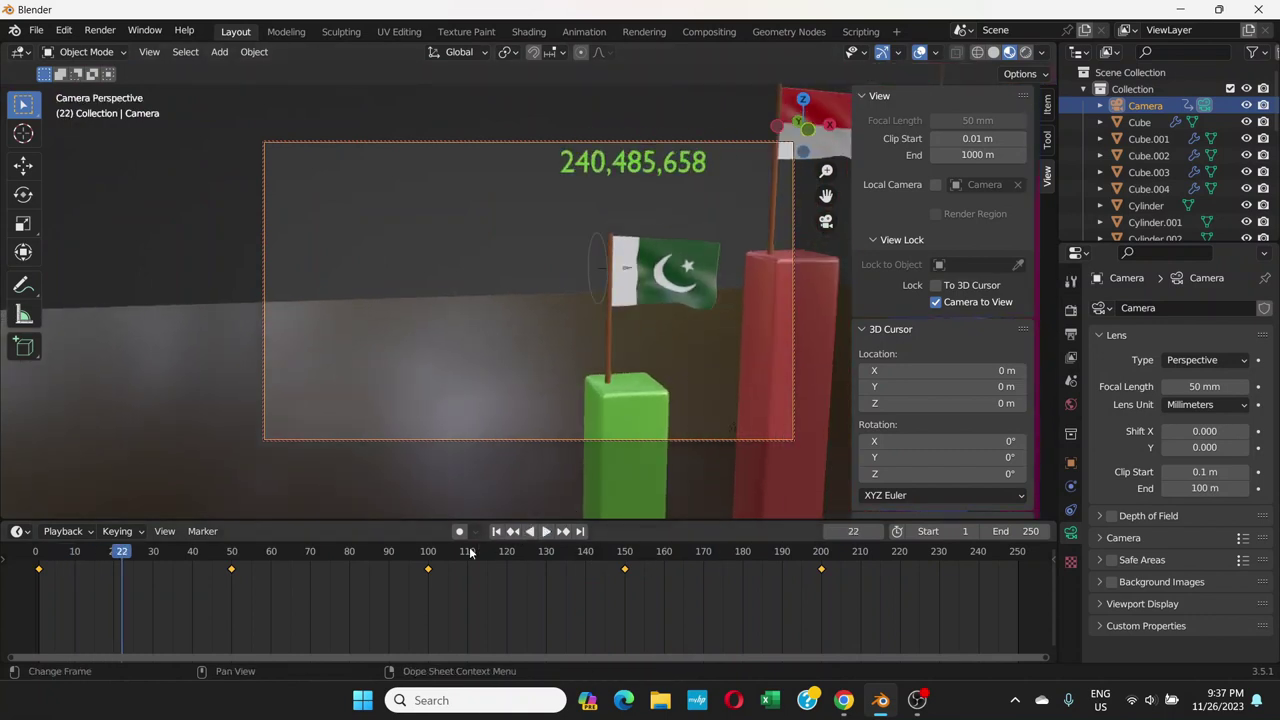
click(564, 532)
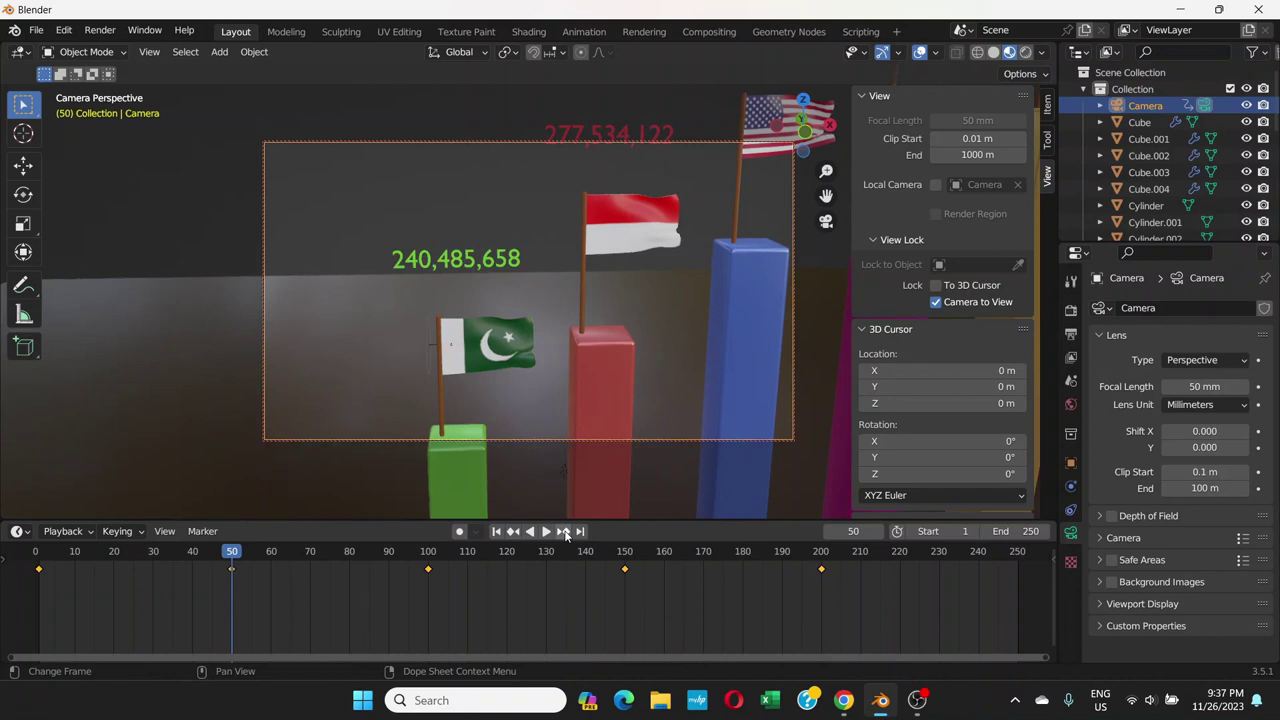
click(564, 532)
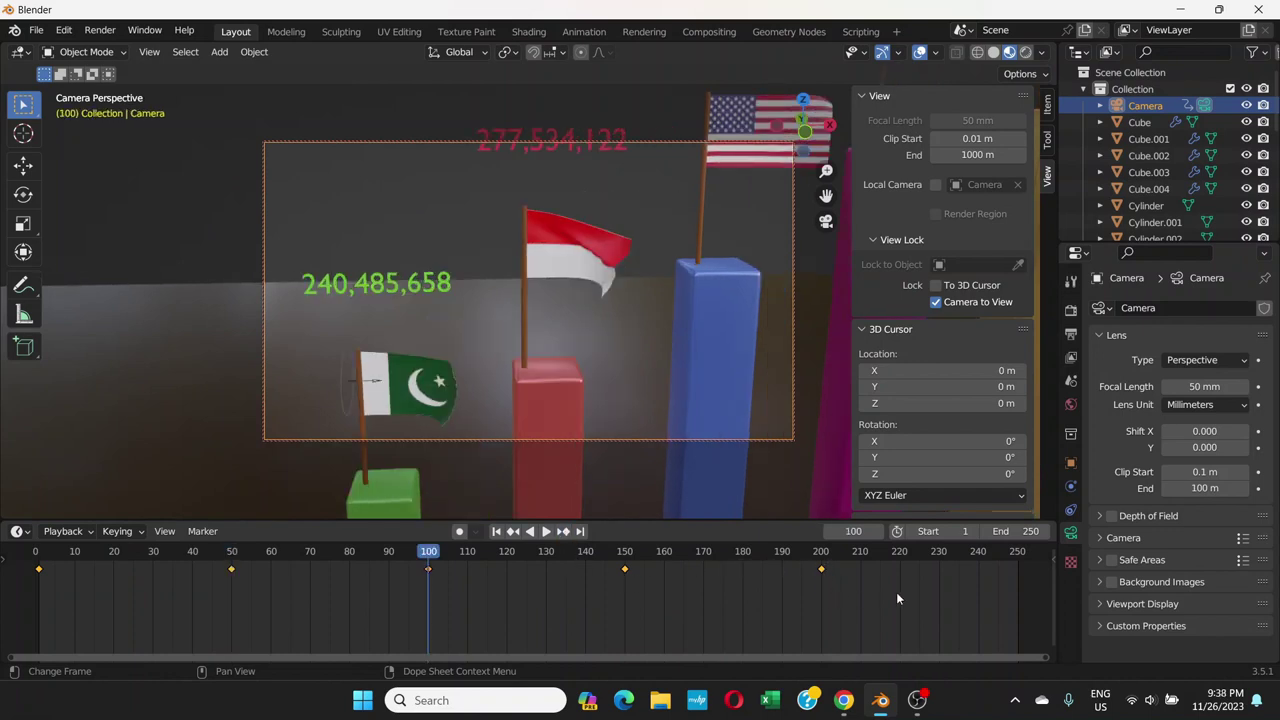
drag(739, 660, 891, 663)
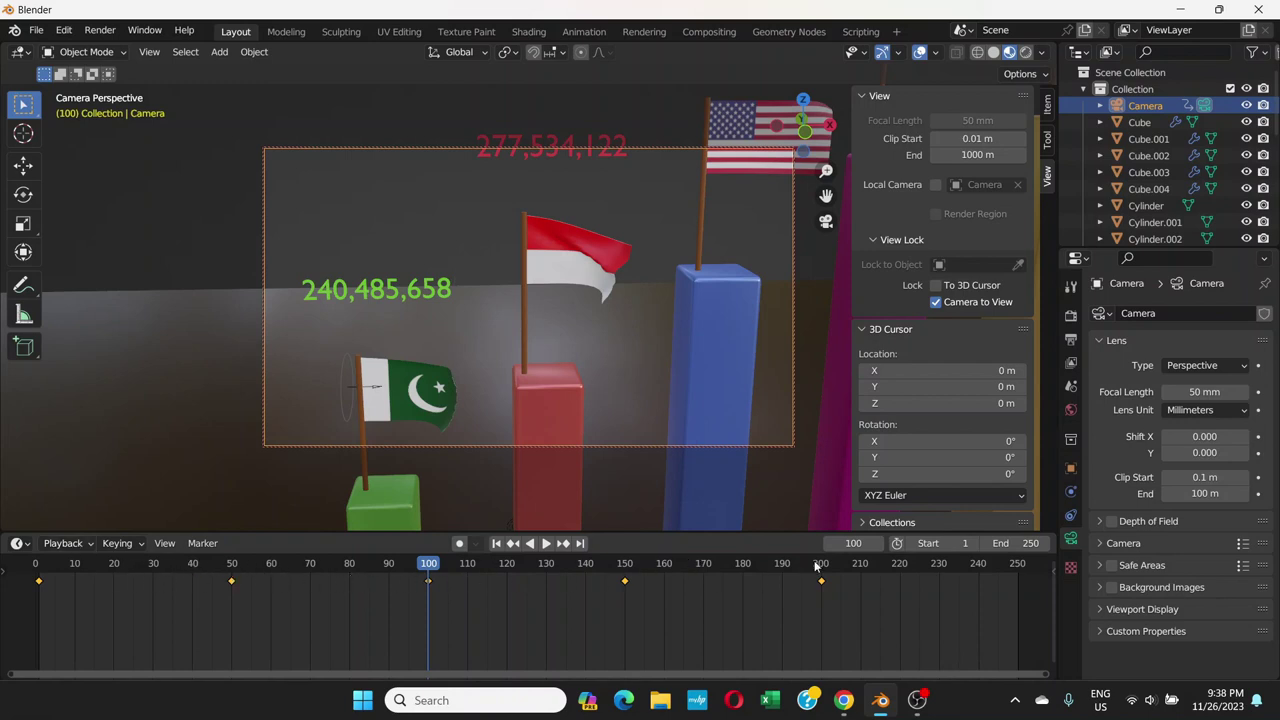
- Replay from frame 1, pause at frame 230, and enter 500 as the end frame
click(496, 543)
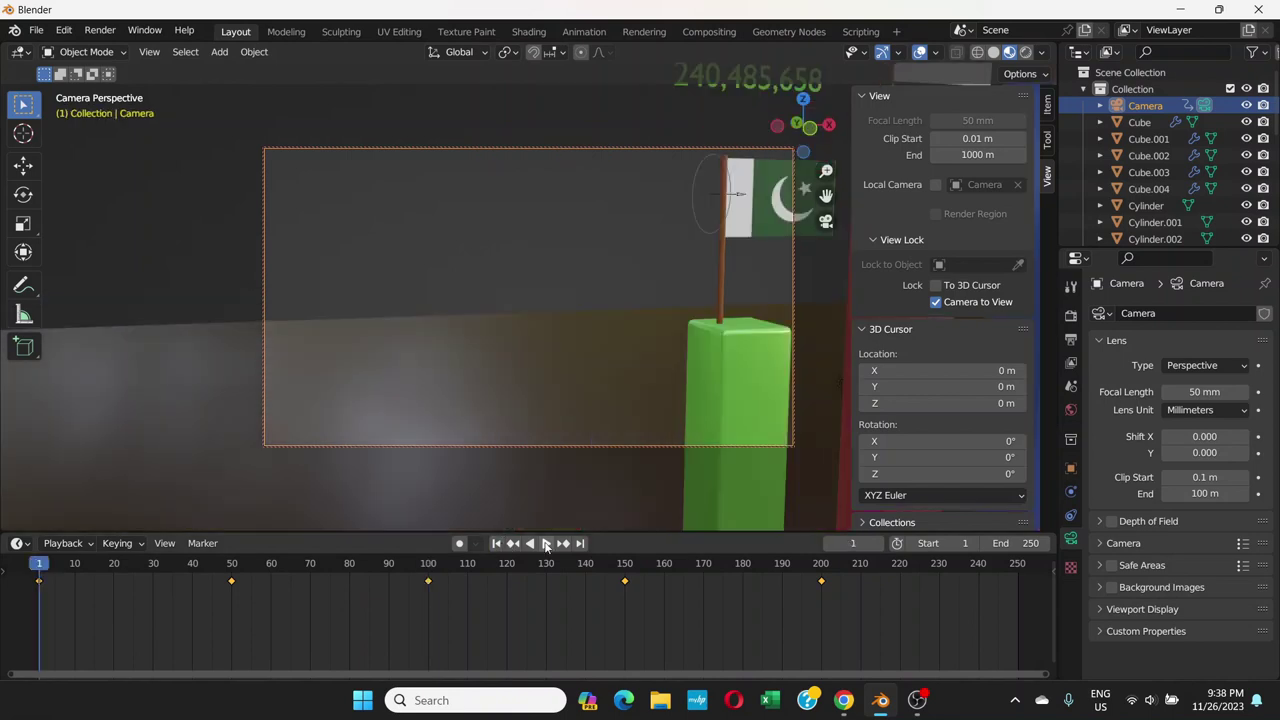
click(546, 543)
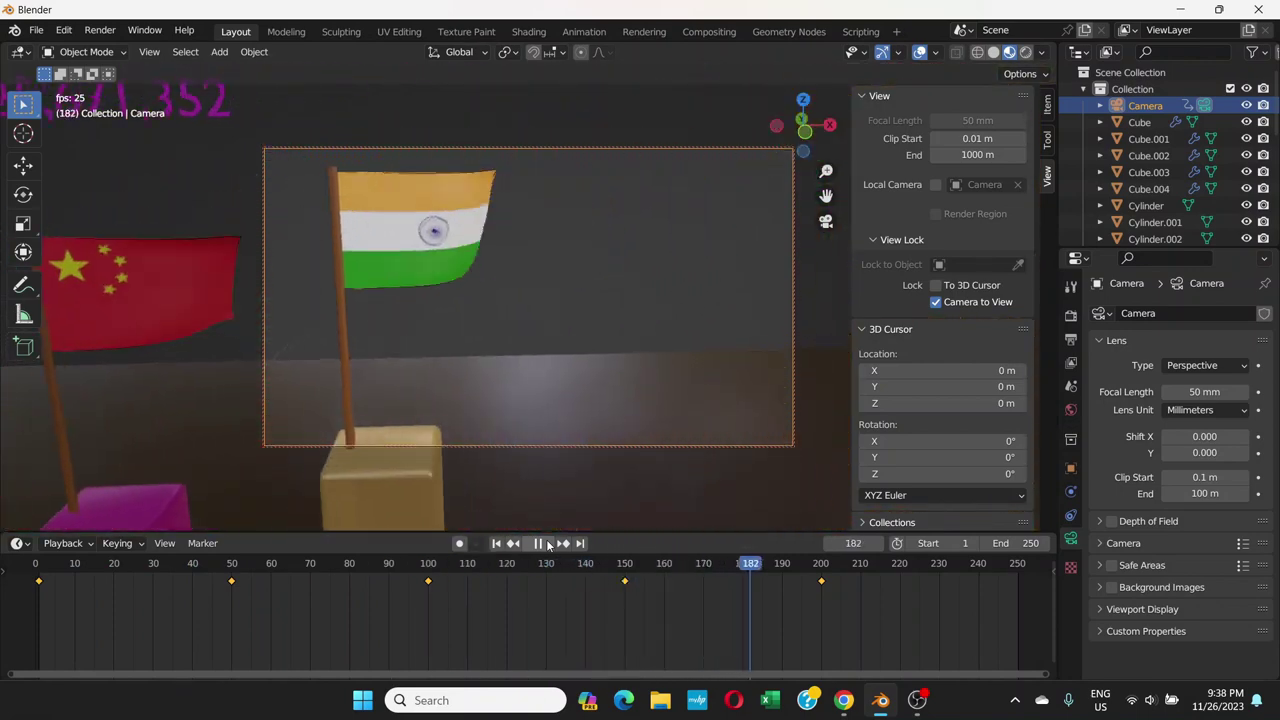
click(537, 543)
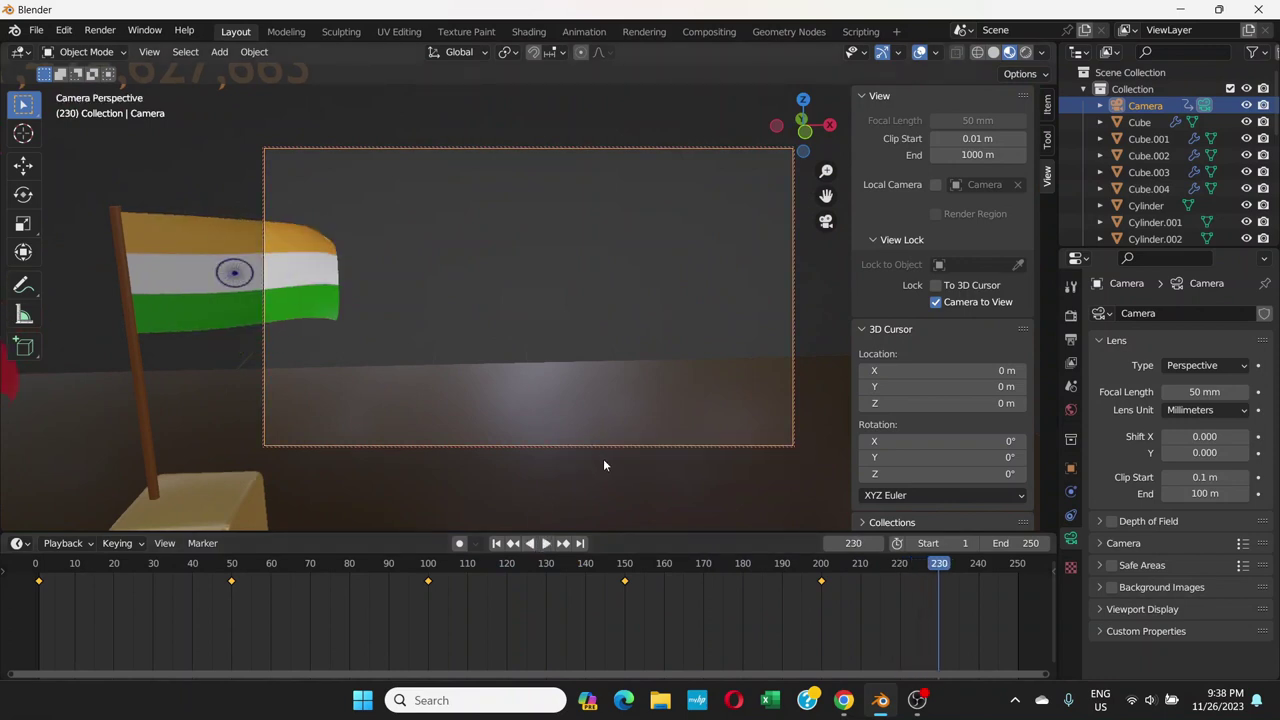
click(1030, 543)
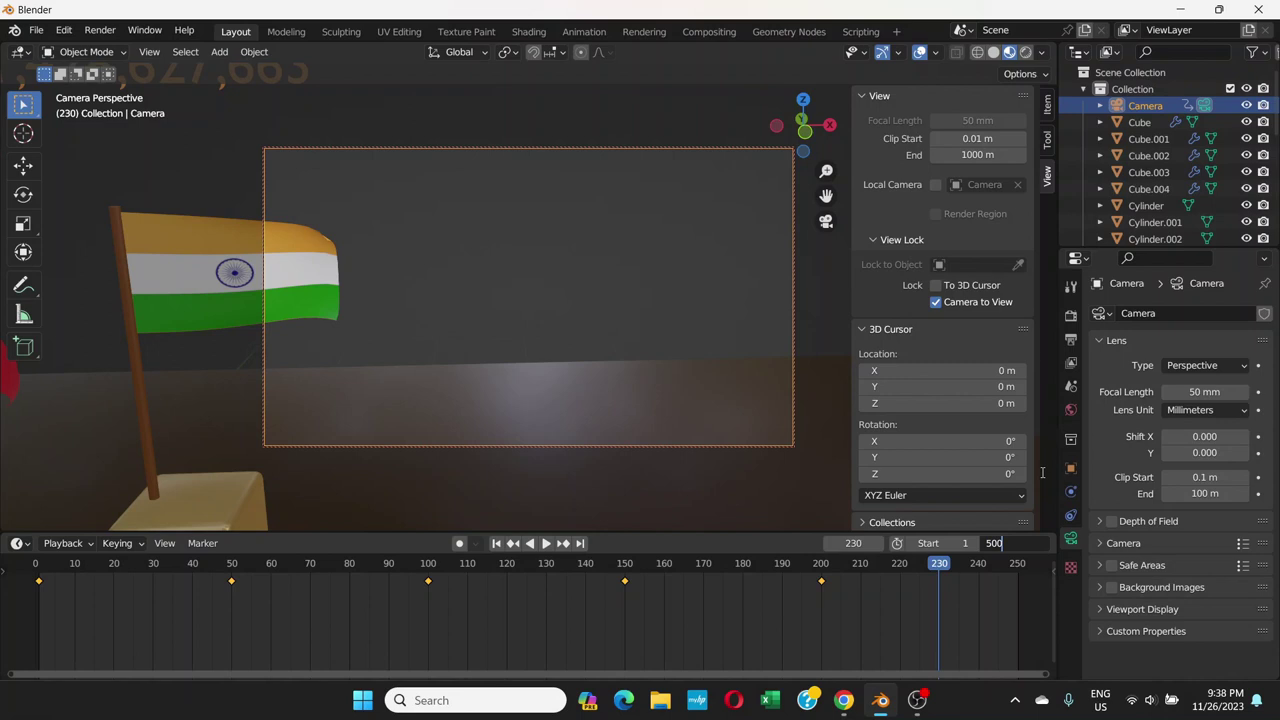
- Confirm end frame 500 and move the camera keys to about frames 100, 200, 280 and 388
key(Return)
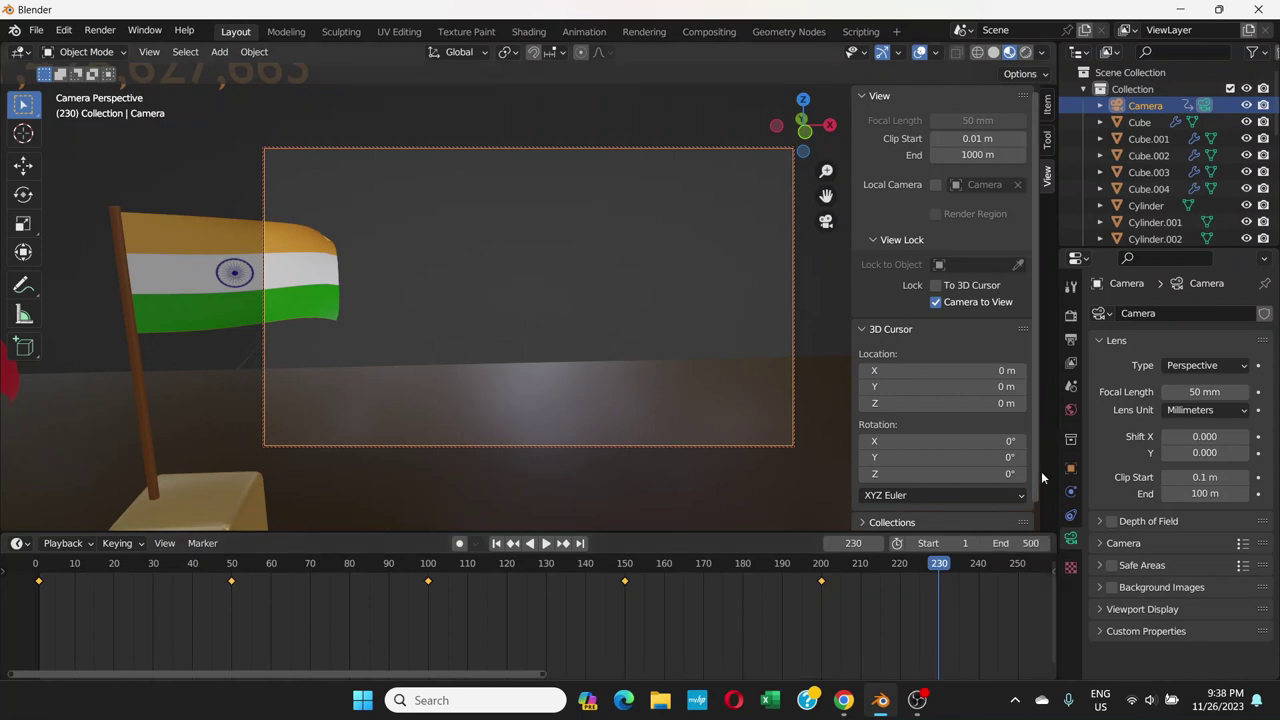
drag(541, 677, 875, 677)
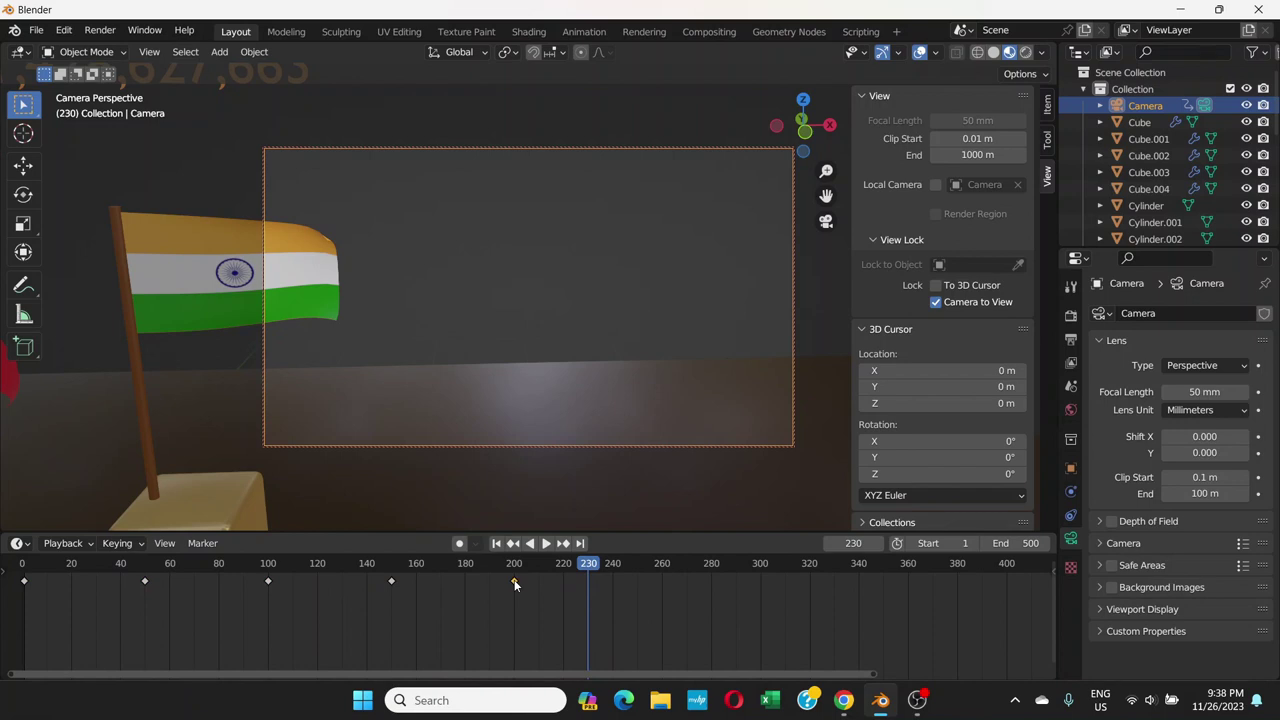
drag(514, 585, 959, 600)
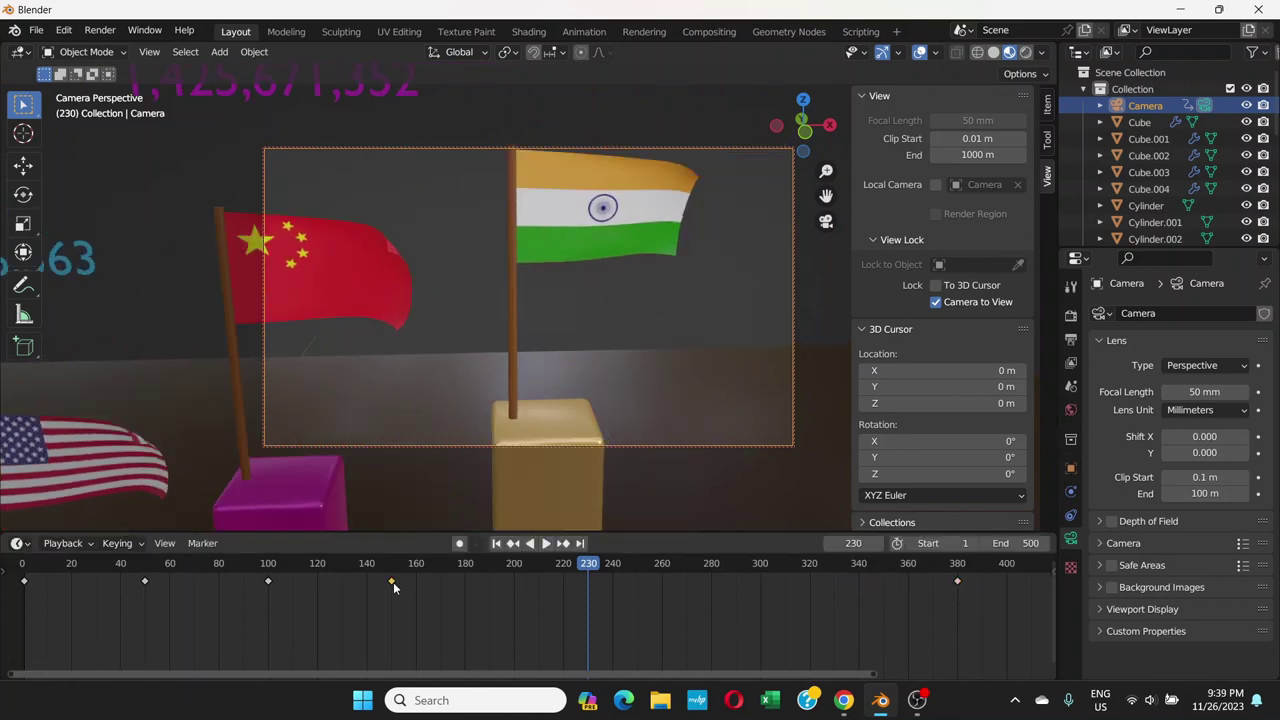
drag(393, 582, 716, 585)
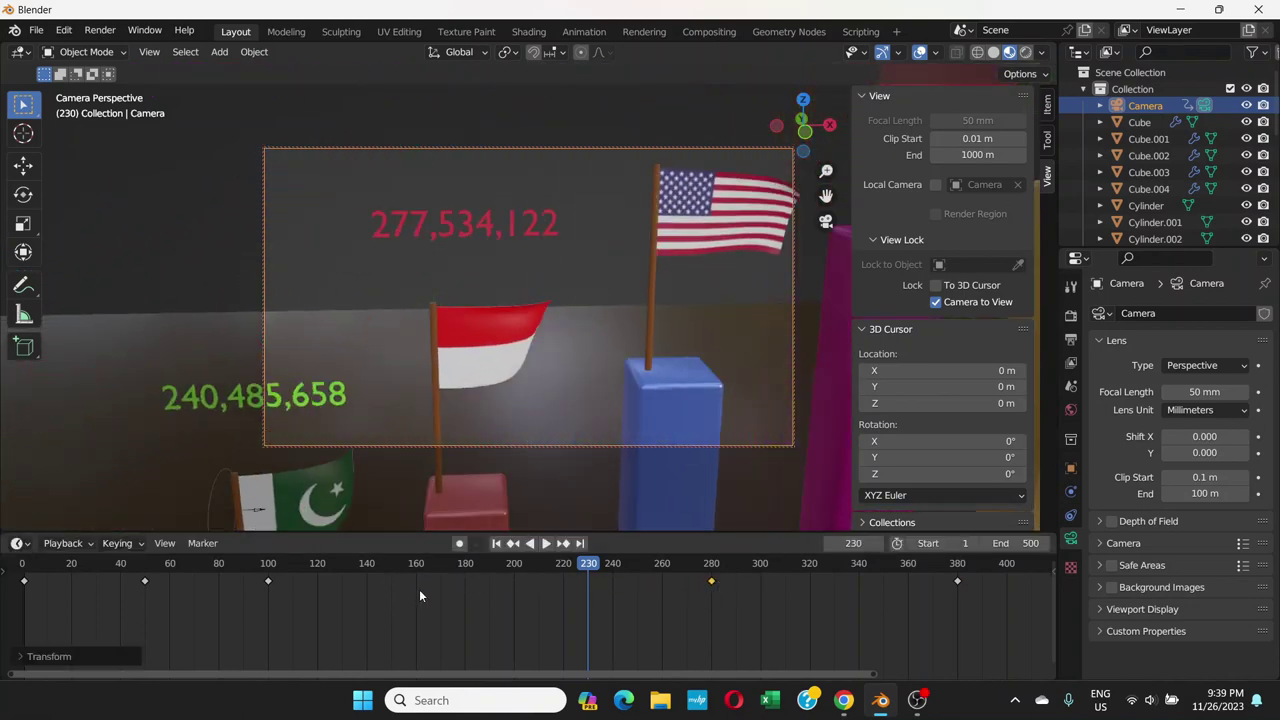
drag(268, 587, 522, 587)
click(145, 583)
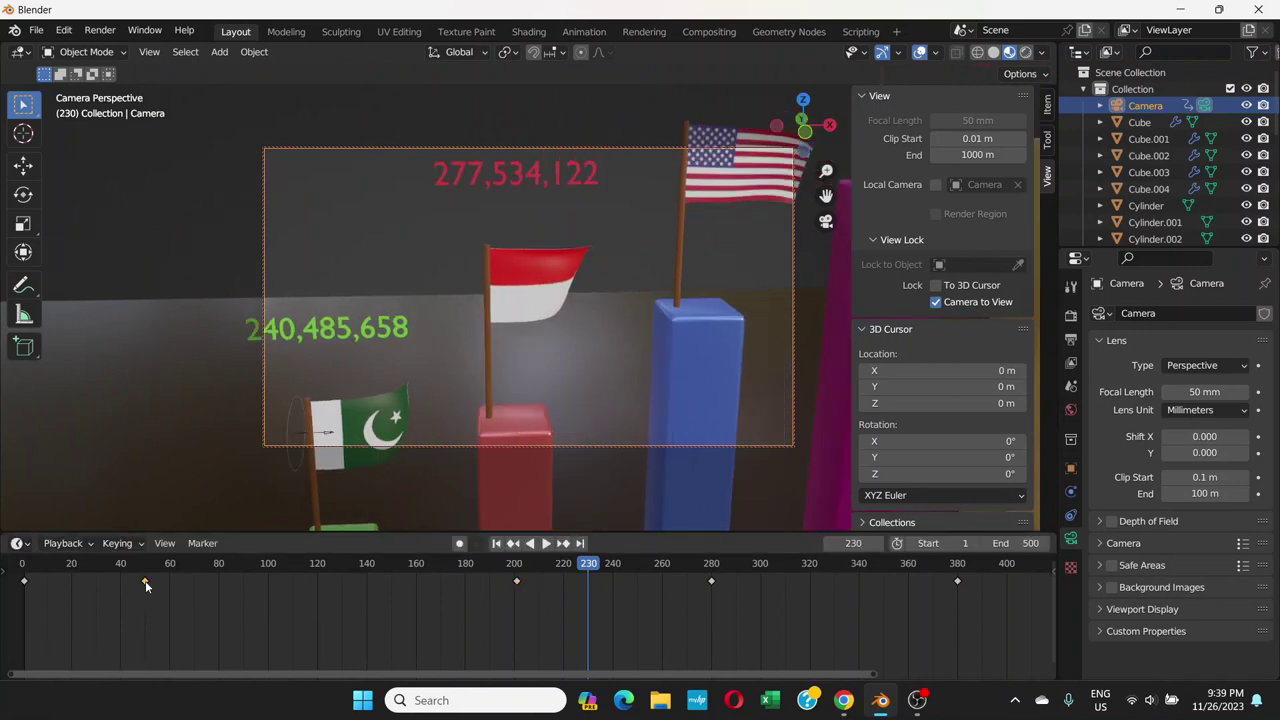
drag(145, 585, 285, 581)
click(497, 545)
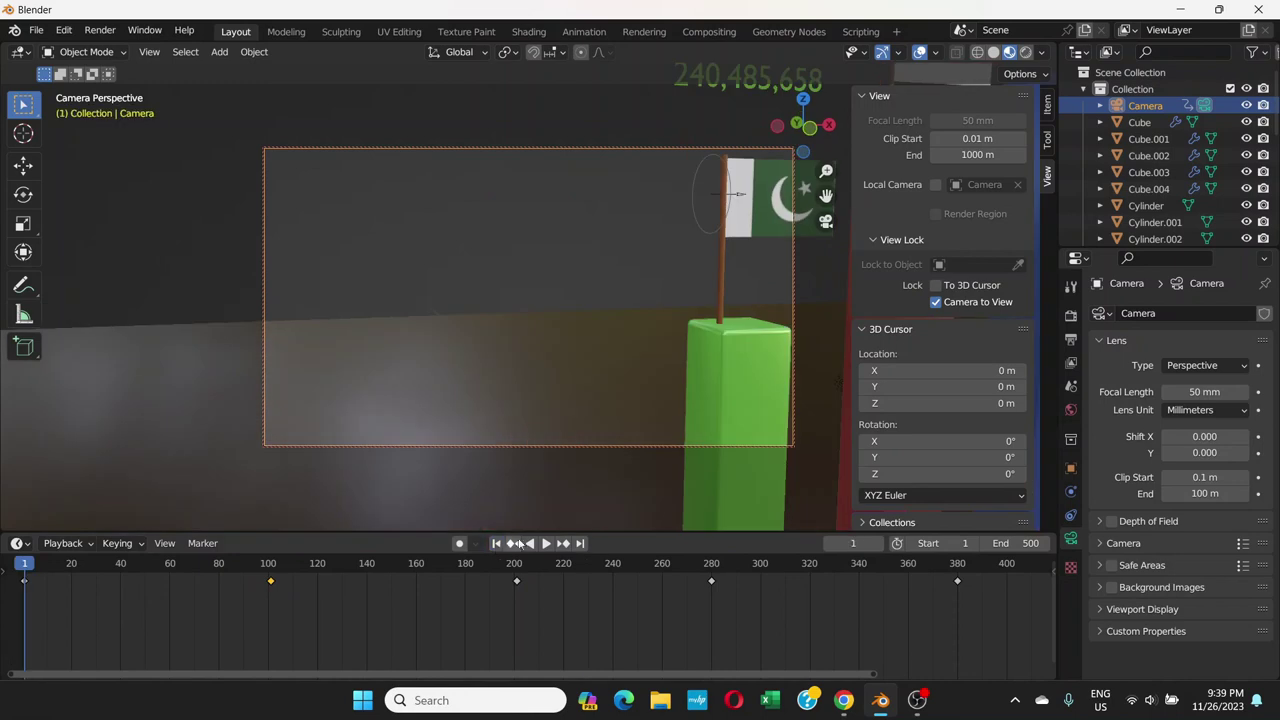
- Preview the retimed camera sweep, checking around frame 200, then rewind to frame 1
click(545, 543)
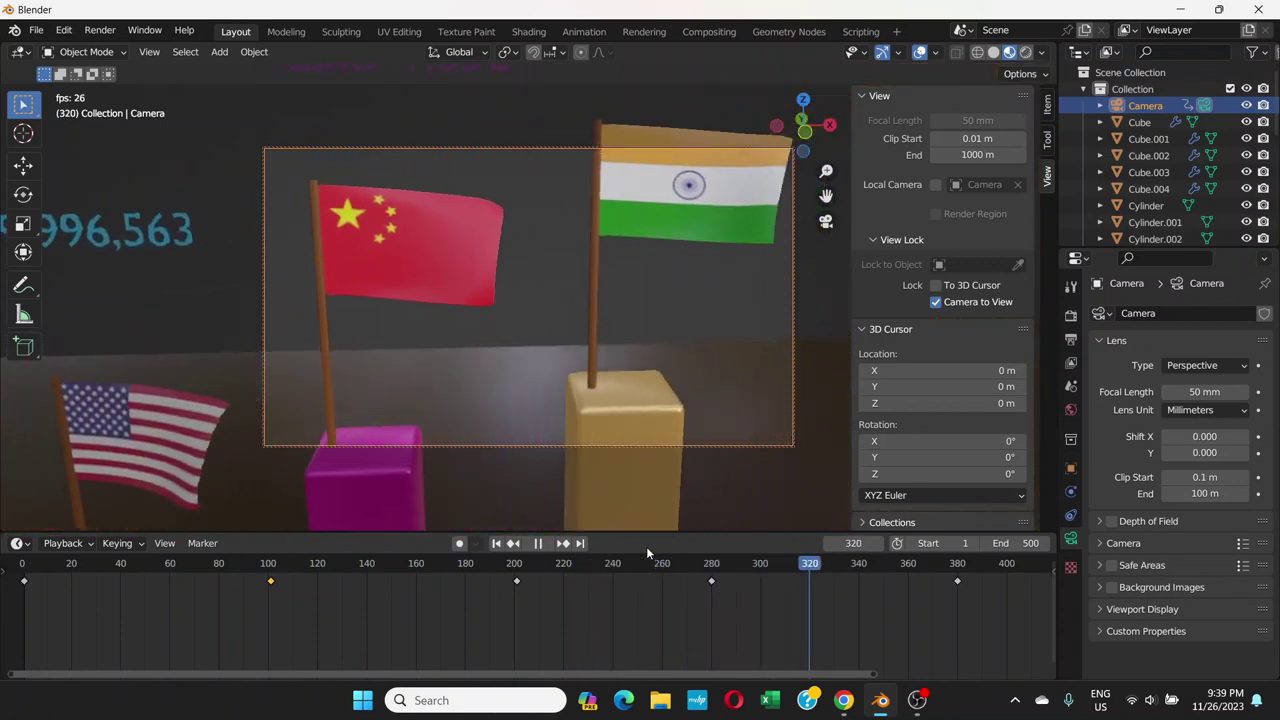
click(497, 543)
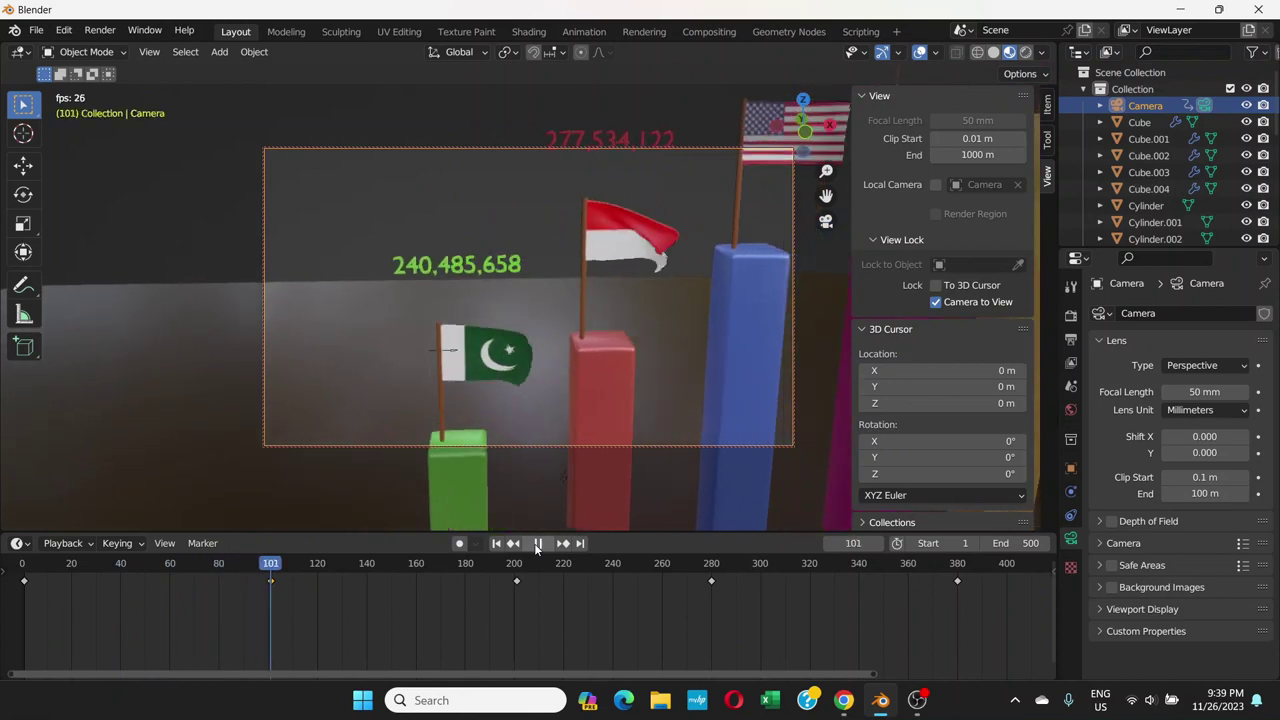
click(535, 543)
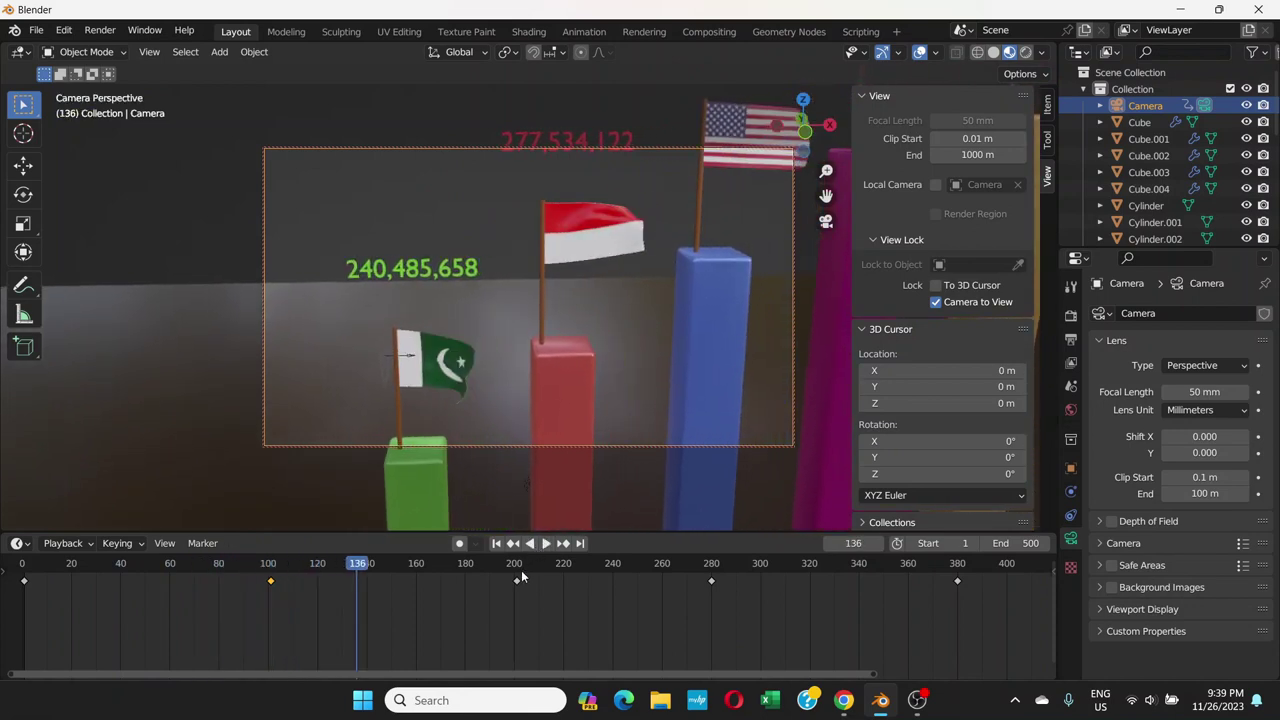
click(518, 567)
key(shift+ctrl+space)
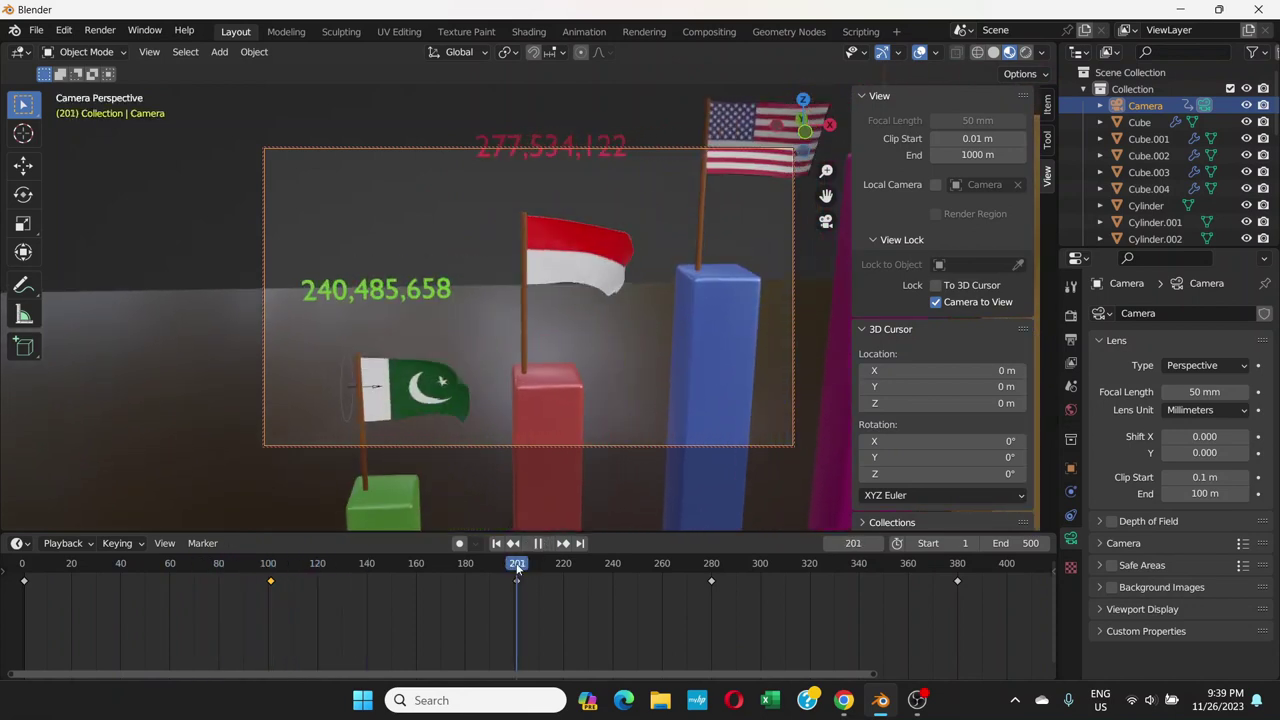
key(space)
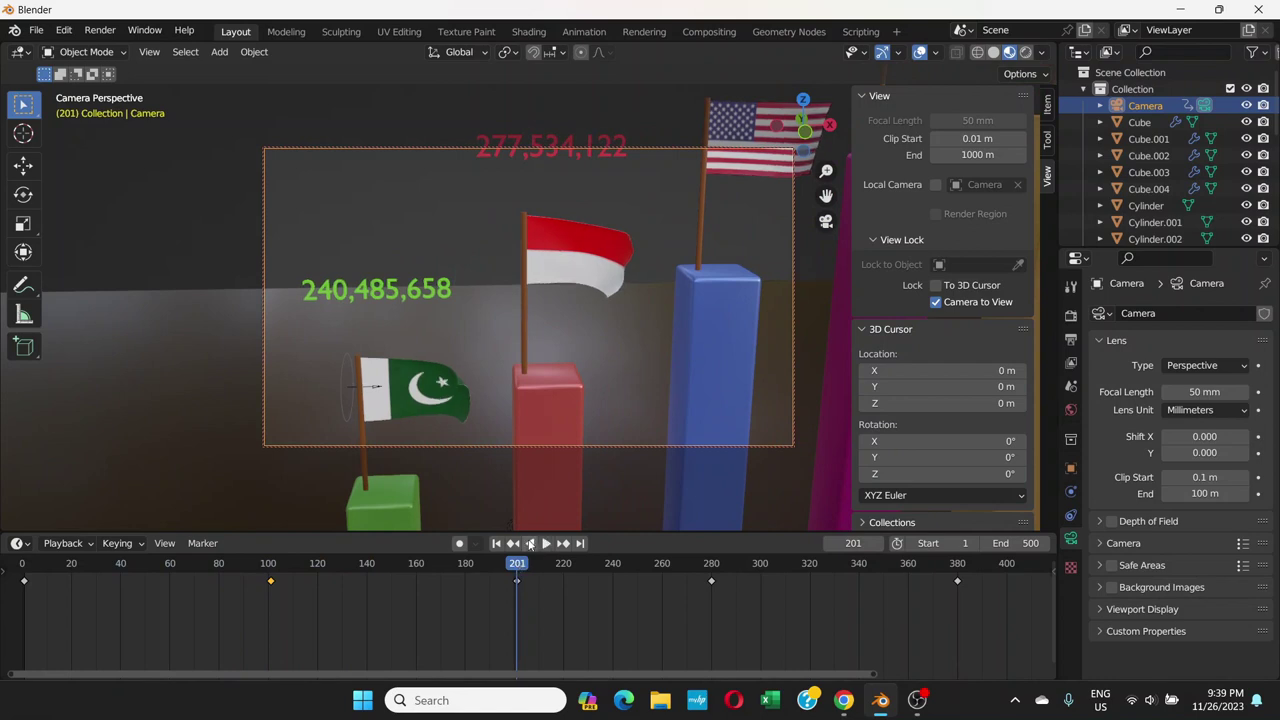
click(530, 543)
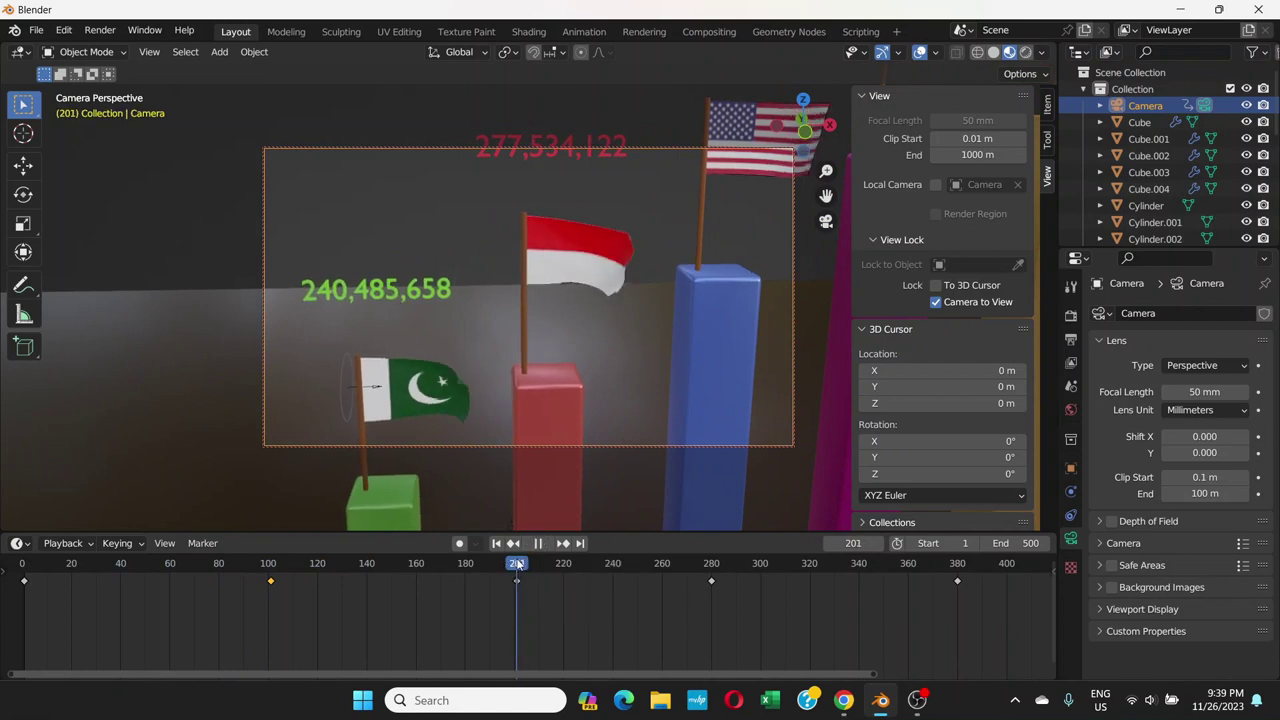
click(496, 543)
click(538, 543)
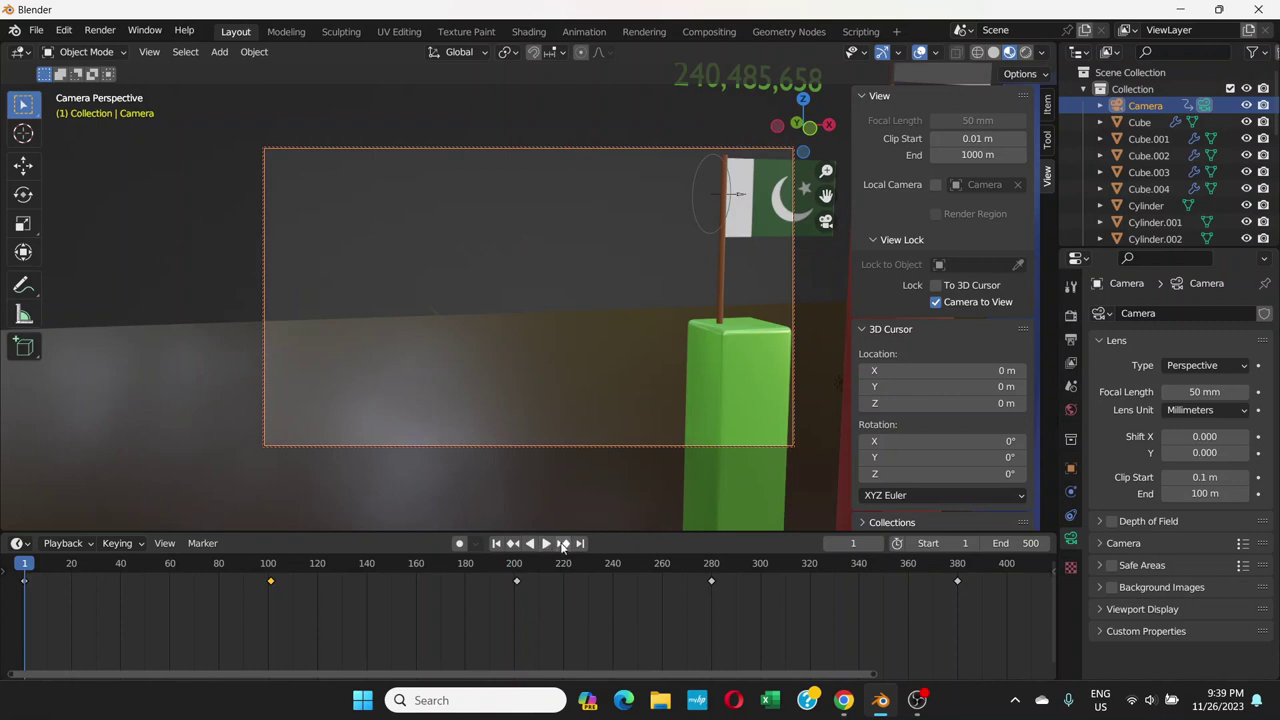
- Copy the frame 200 camera key to frame 221 and preview the pause
click(564, 543)
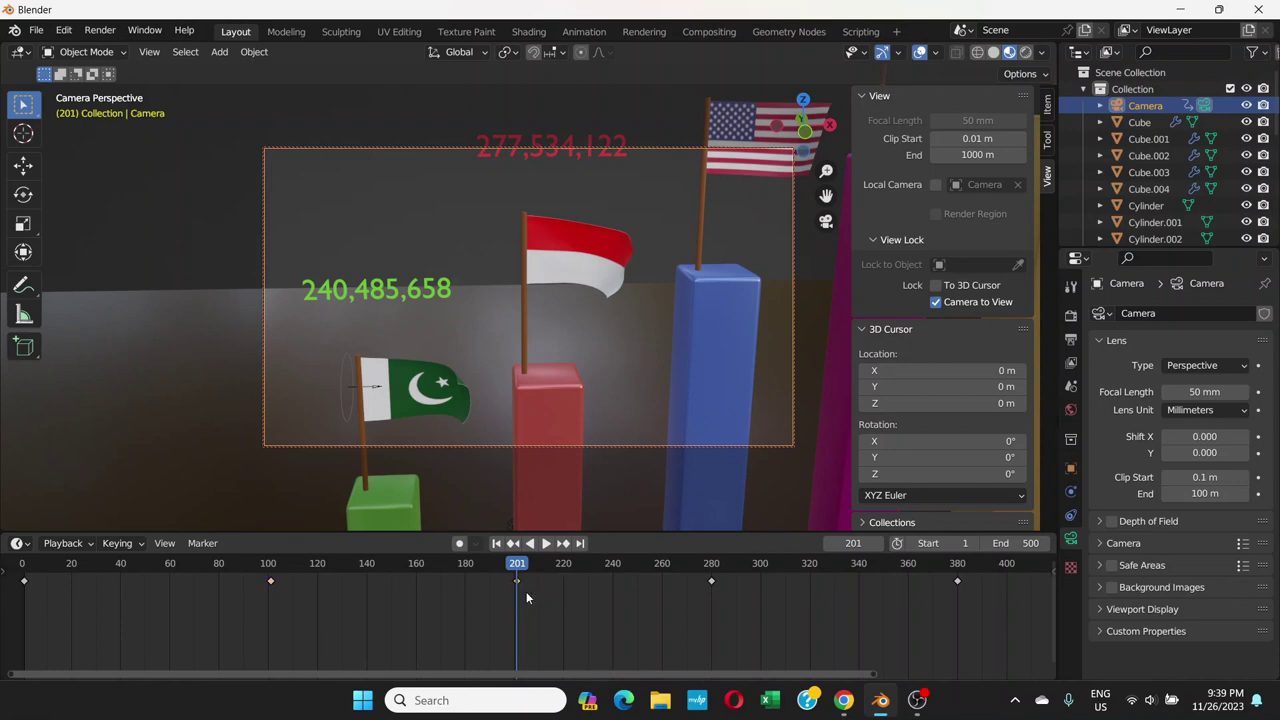
key(g)
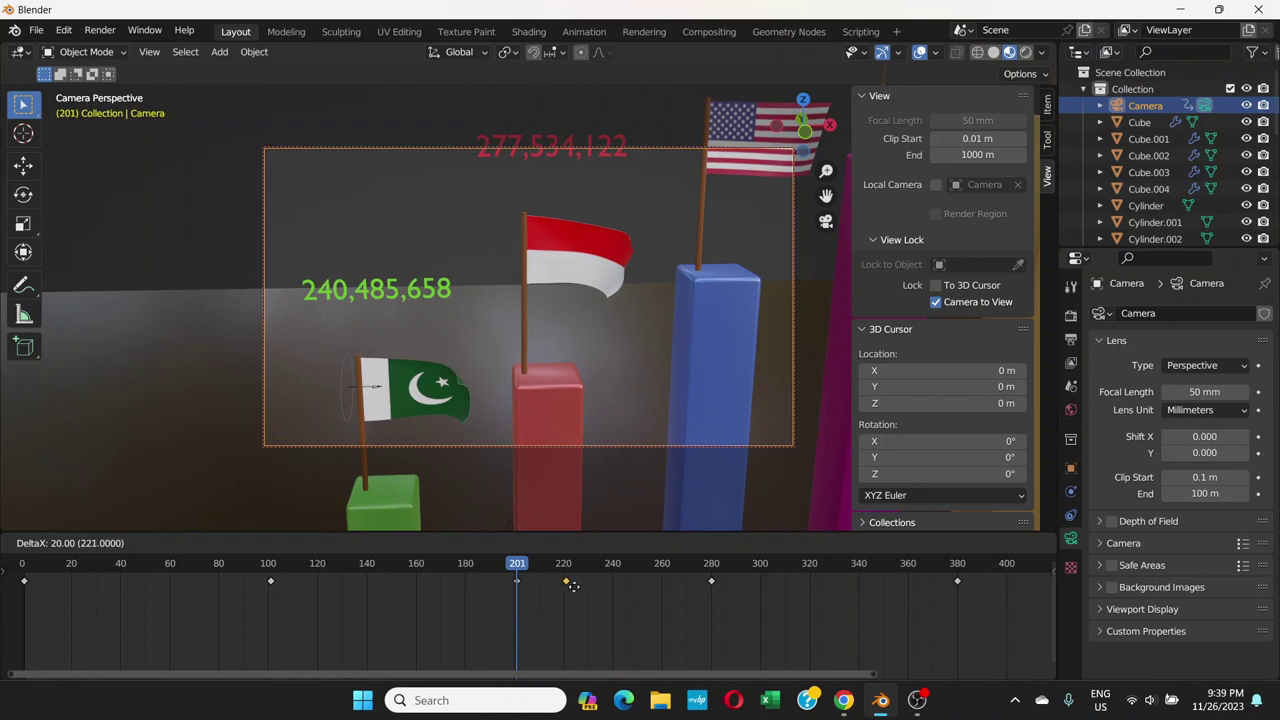
click(572, 586)
key(shift+ctrl+space)
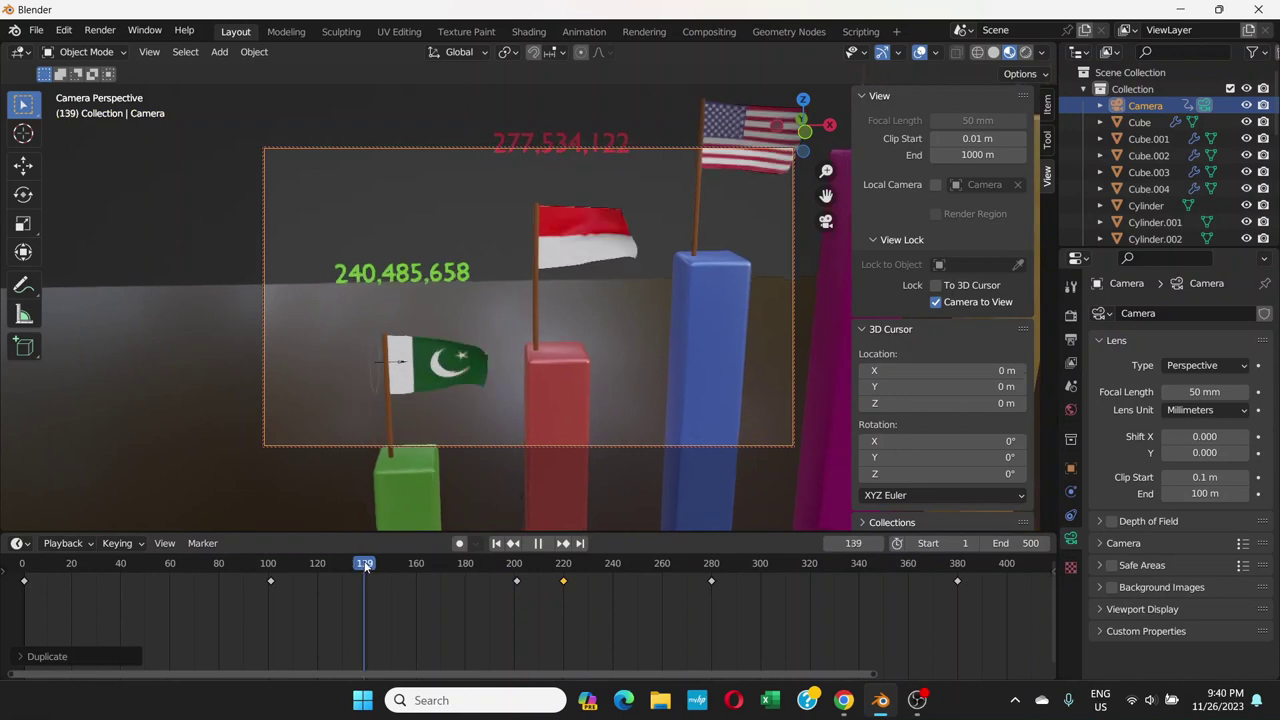
click(545, 544)
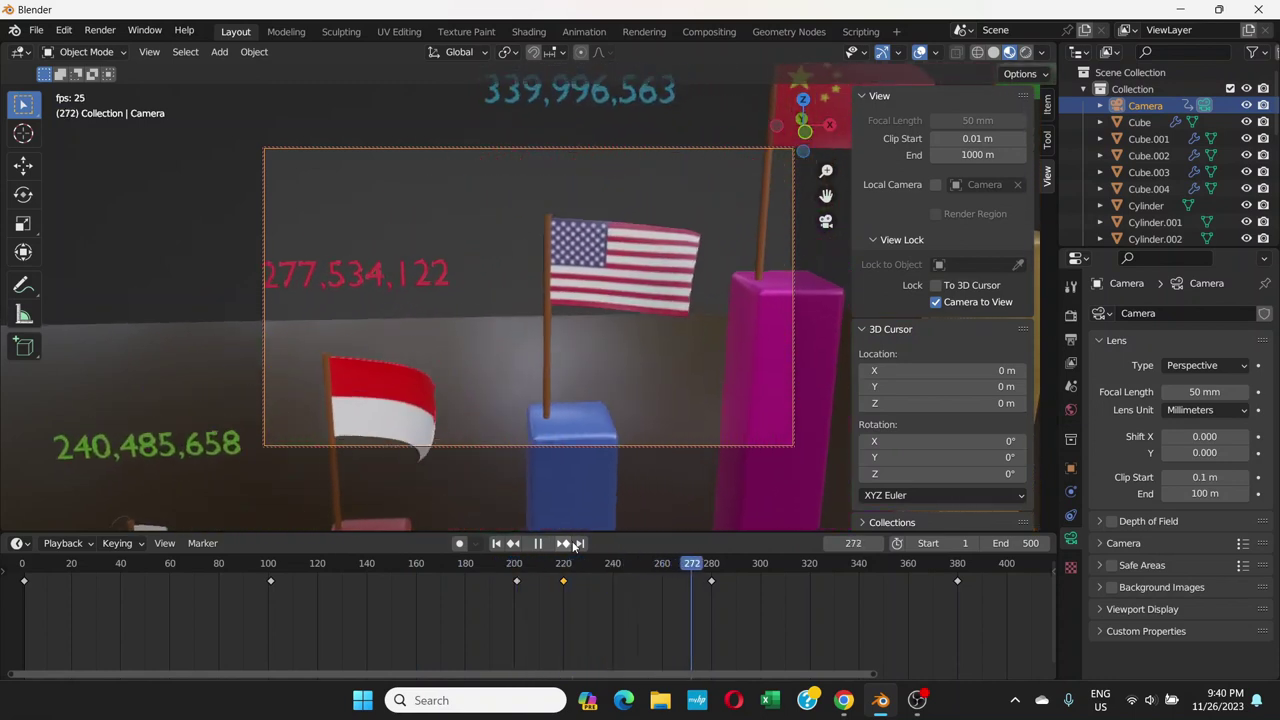
click(538, 543)
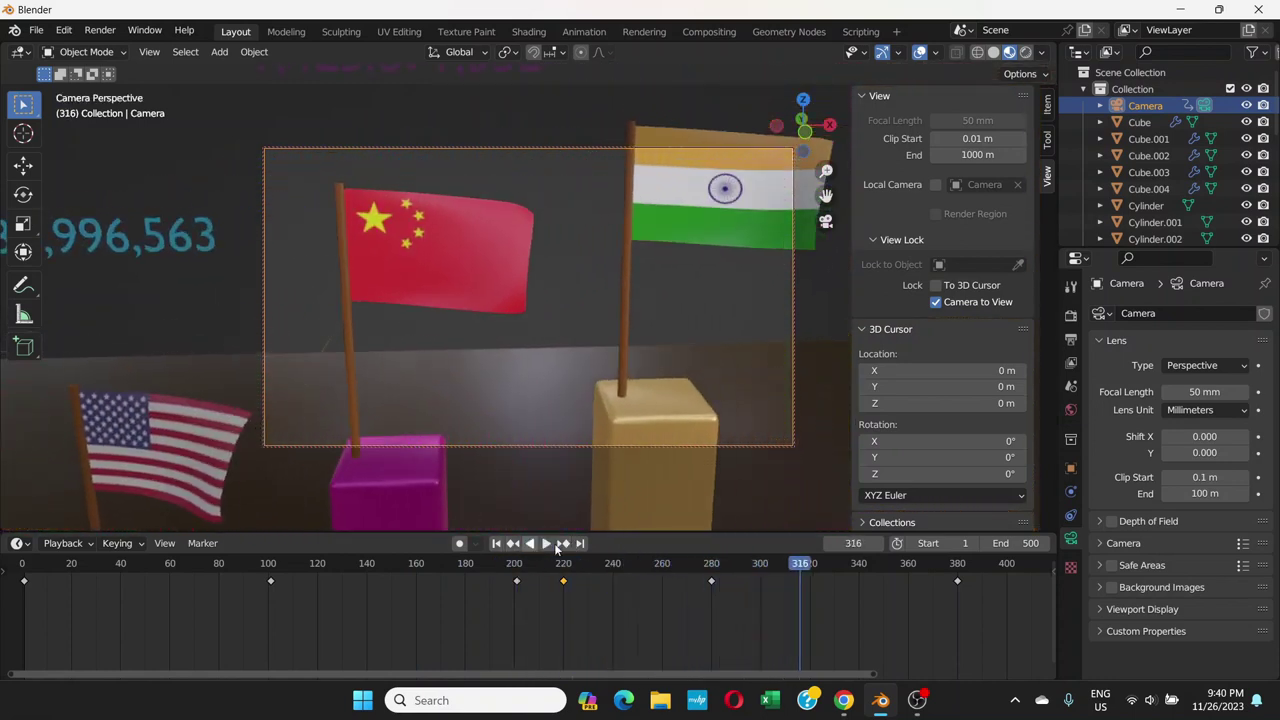
- Copy the frame 280 camera key to about frame 301 and play to check
click(709, 563)
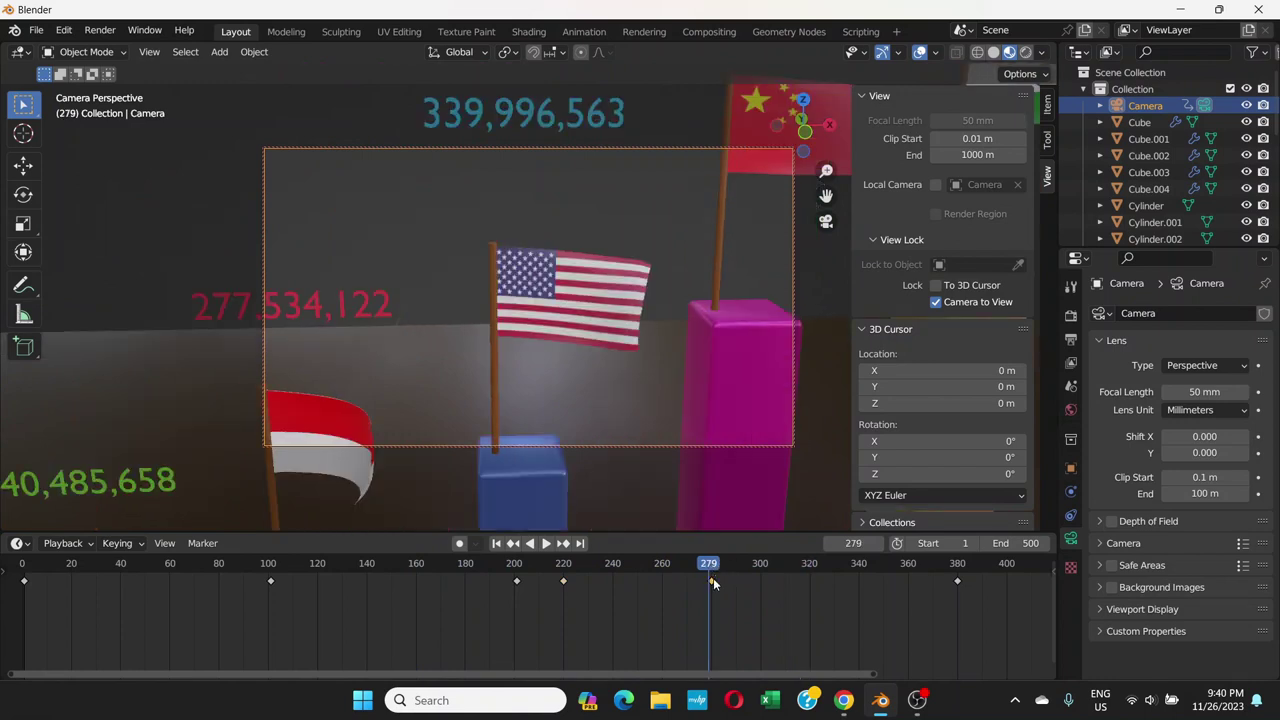
key(space)
key(space)
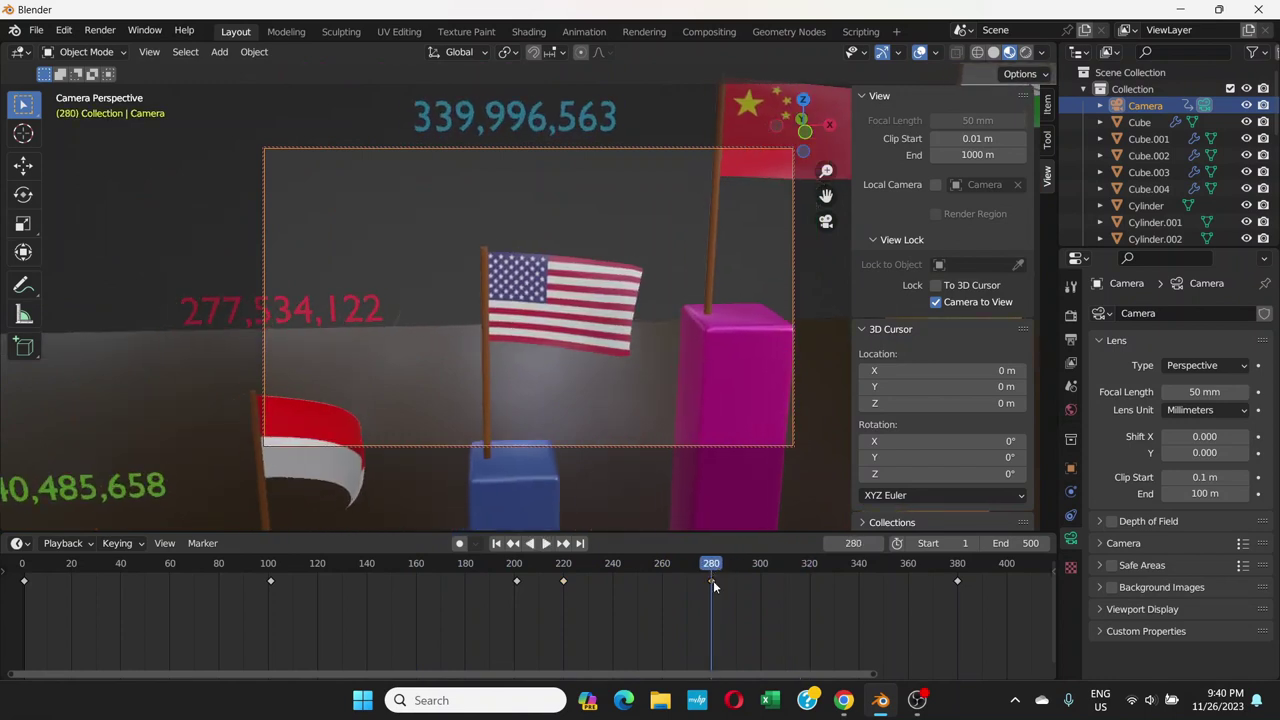
drag(713, 582, 718, 582)
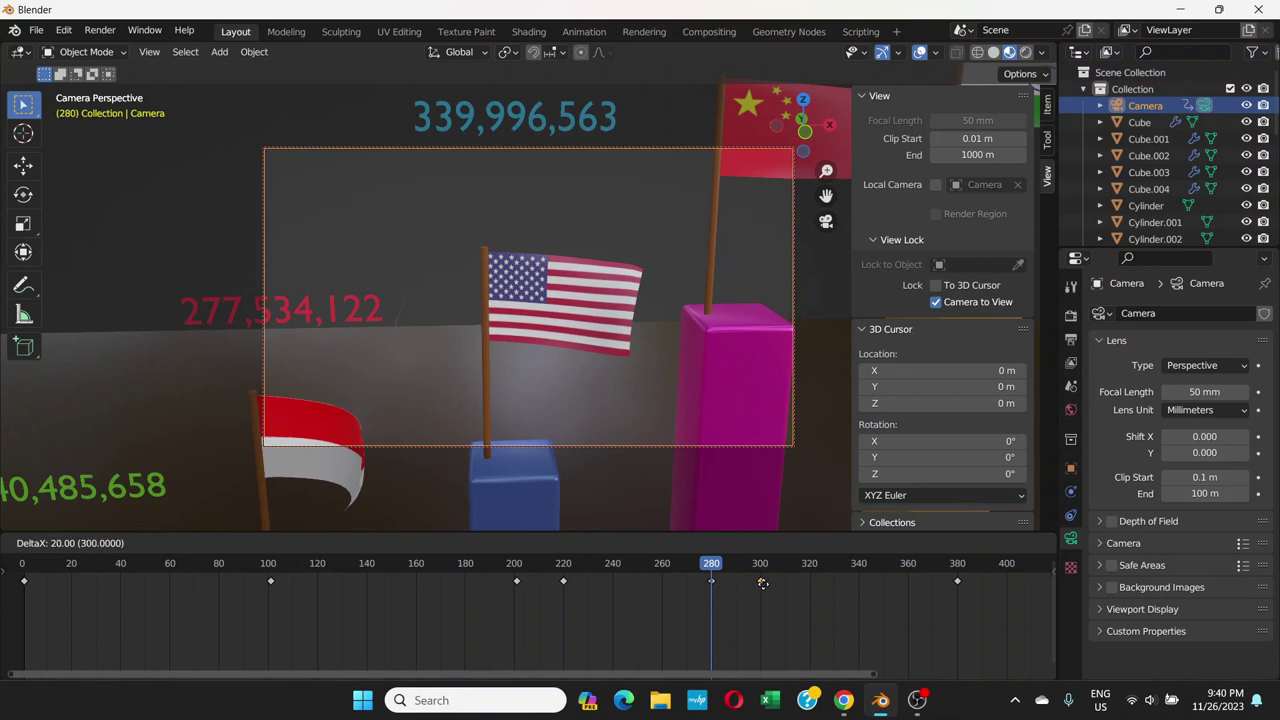
click(764, 582)
click(575, 573)
key(space)
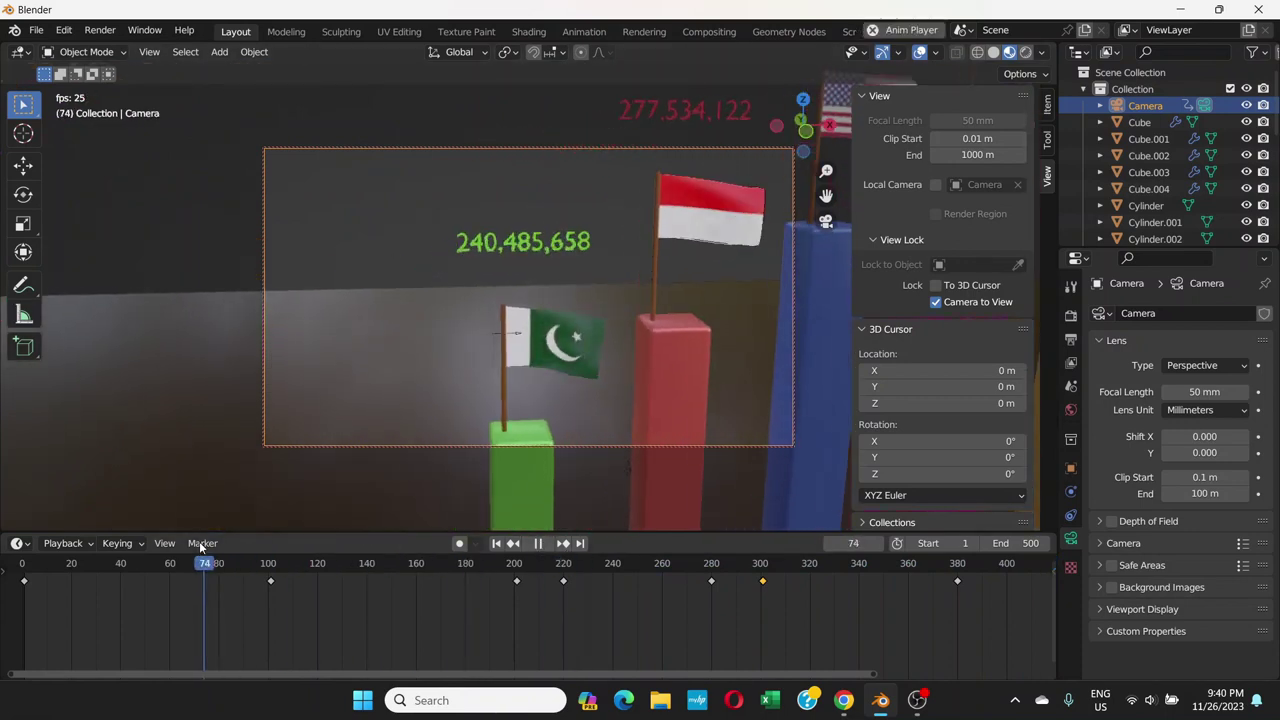
- Stop the animation preview, uncheck Camera to View, and orbit and zoom out to the whole bar chart
click(200, 543)
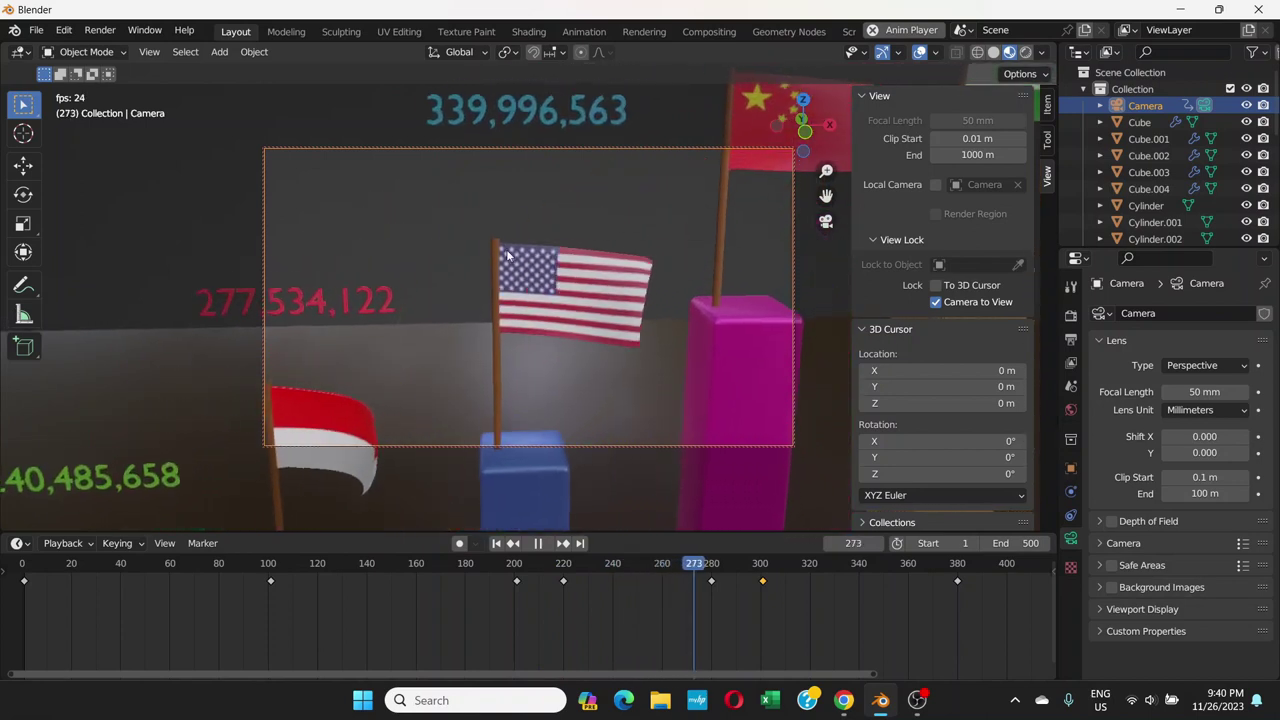
key(space)
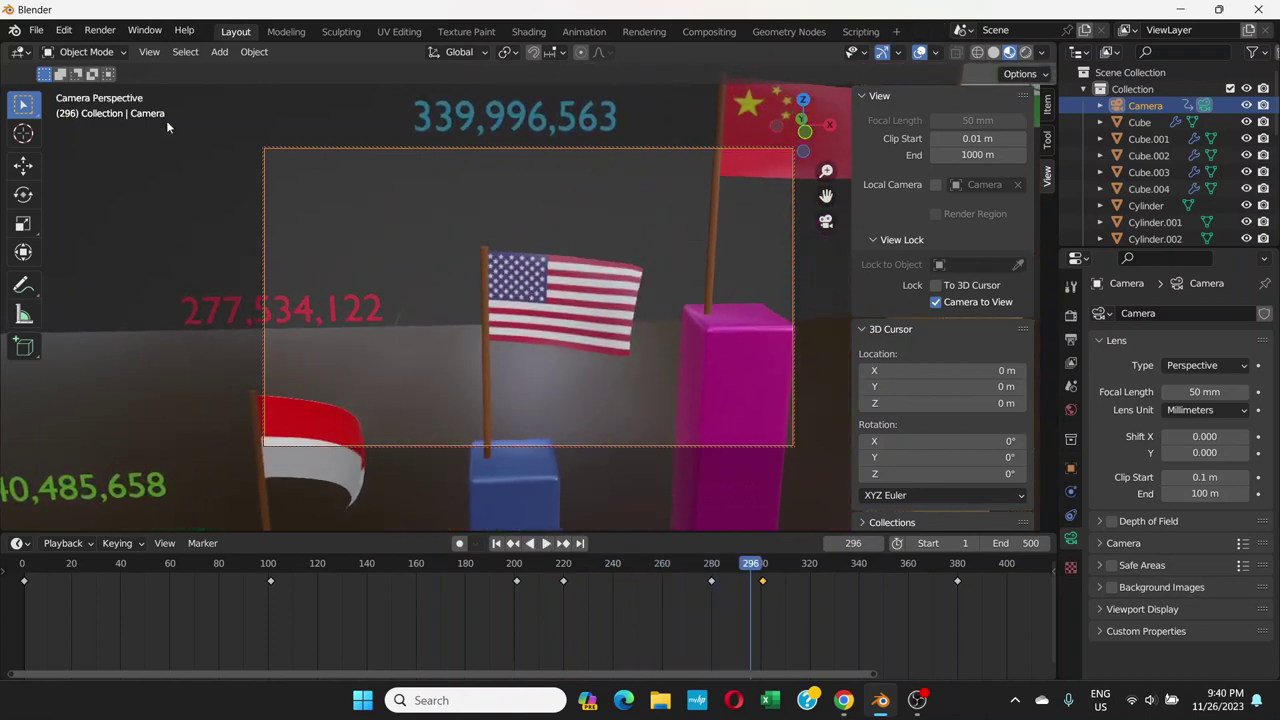
click(936, 301)
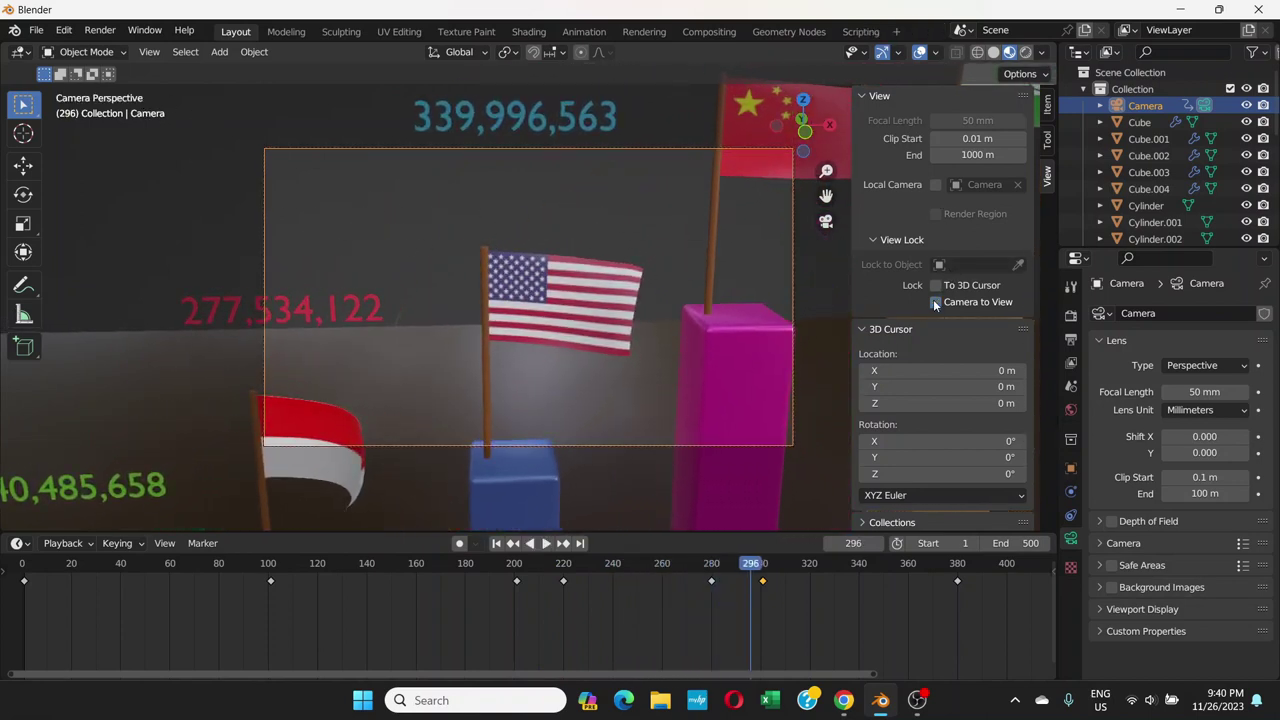
mouse_move(482, 231)
middle_down()
mouse_move(581, 202)
mouse_move(498, 228)
middle_up()
scroll(500, 232, down, 3)
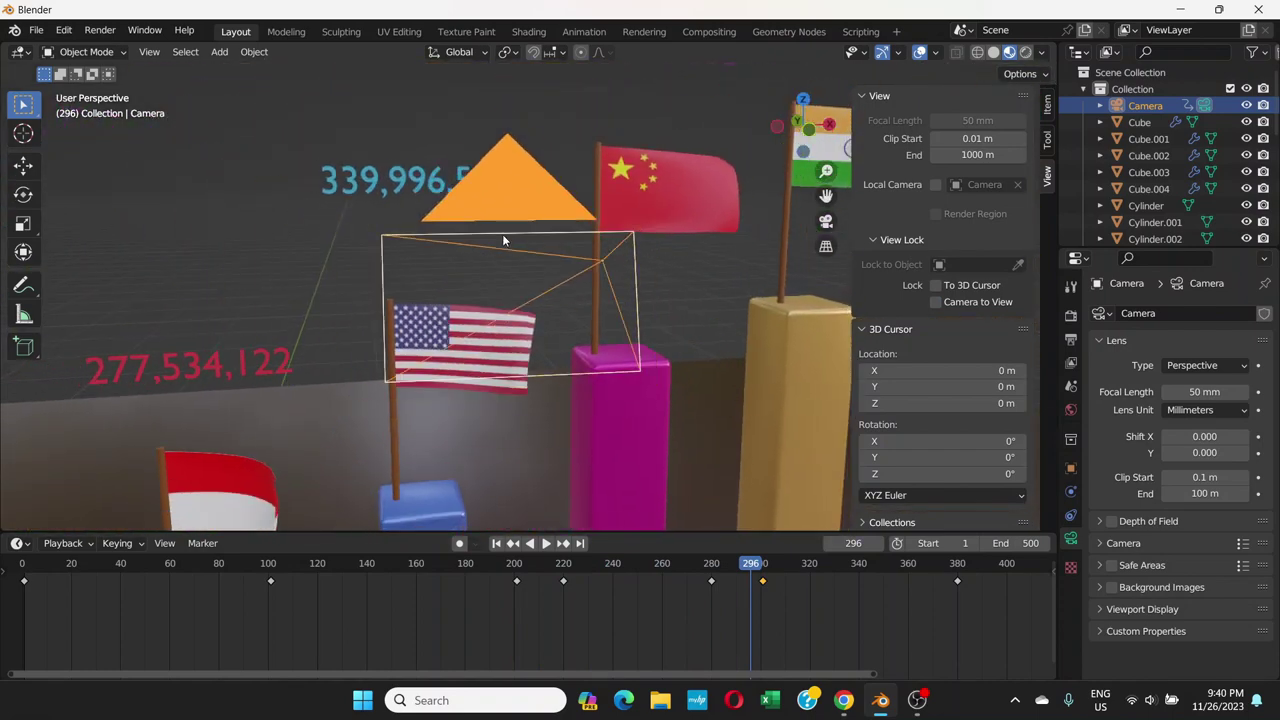
scroll(522, 272, down, 8)
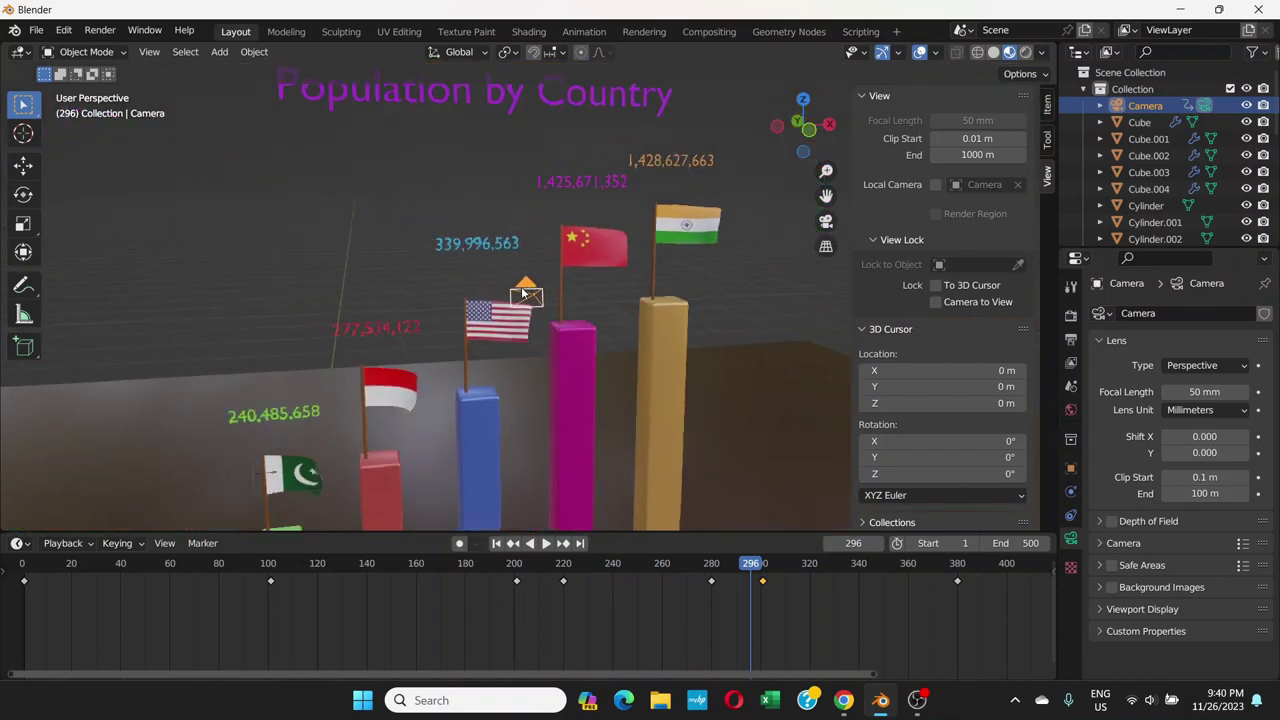
scroll(528, 302, down, 6)
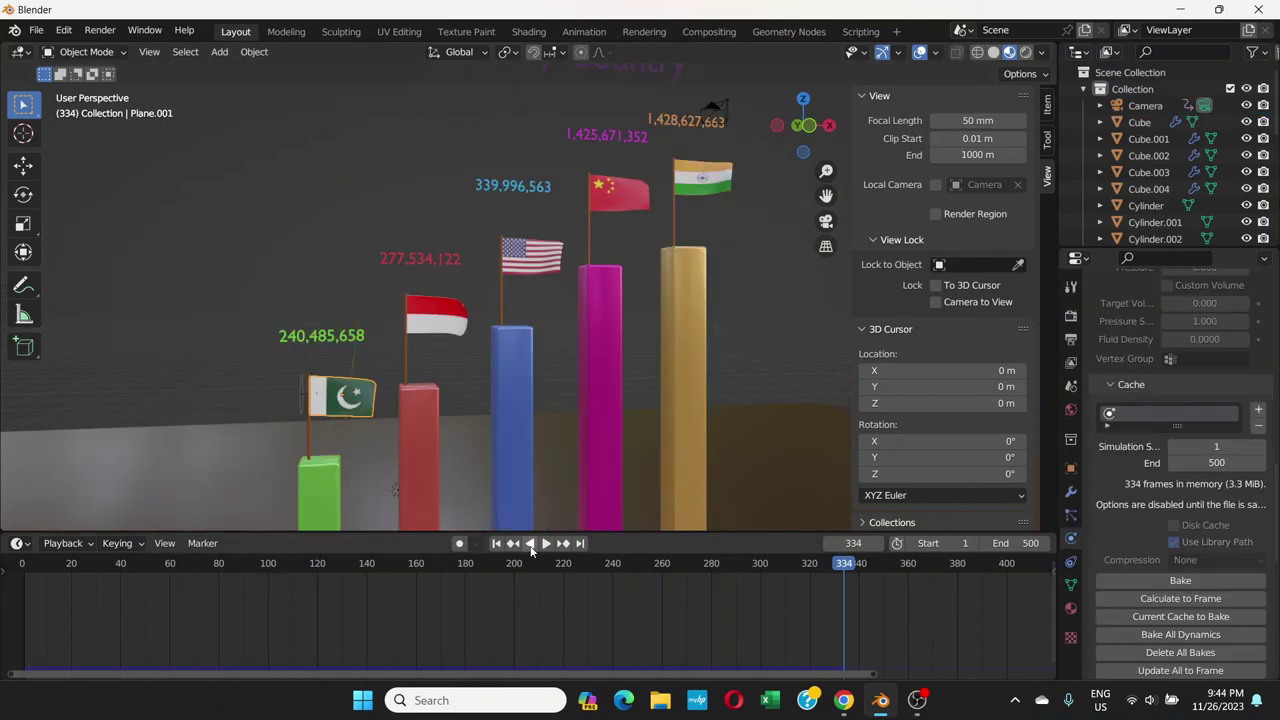
- Scrub back to frame 205, widen the timeline to 500 frames, and stop the preview near frame 392
drag(606, 566, 530, 565)
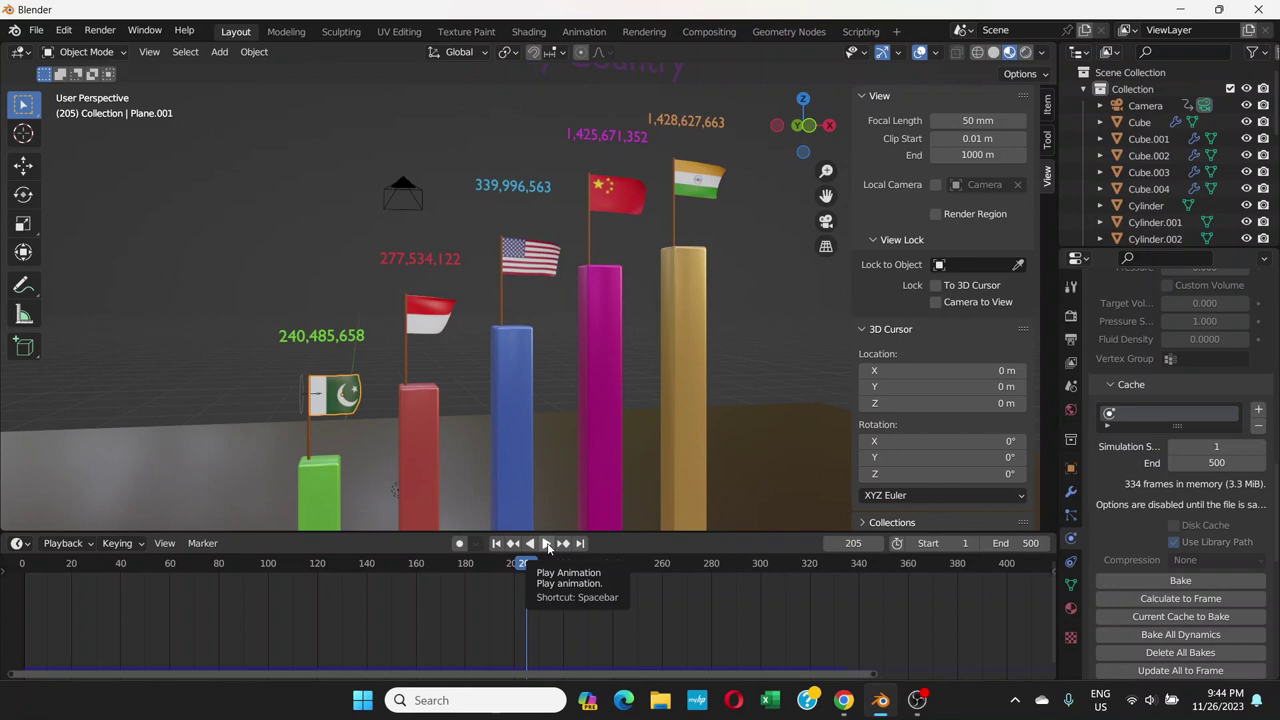
drag(875, 676, 1057, 686)
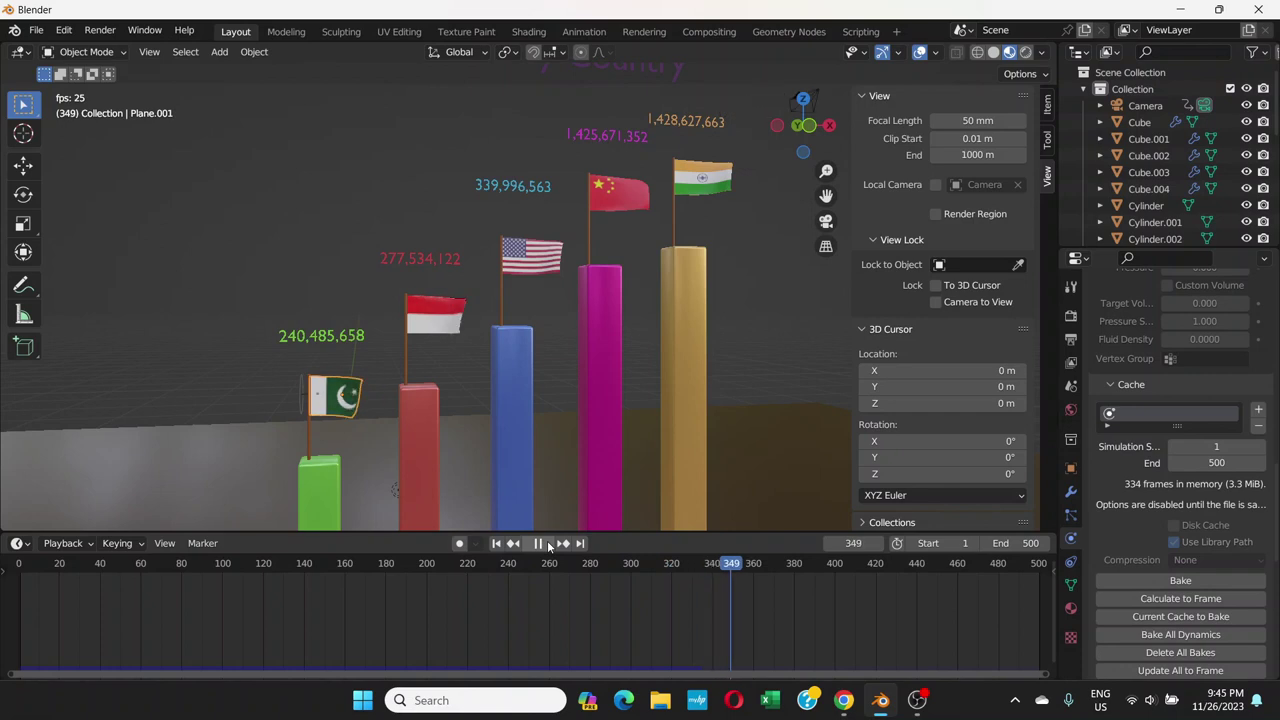
click(548, 545)
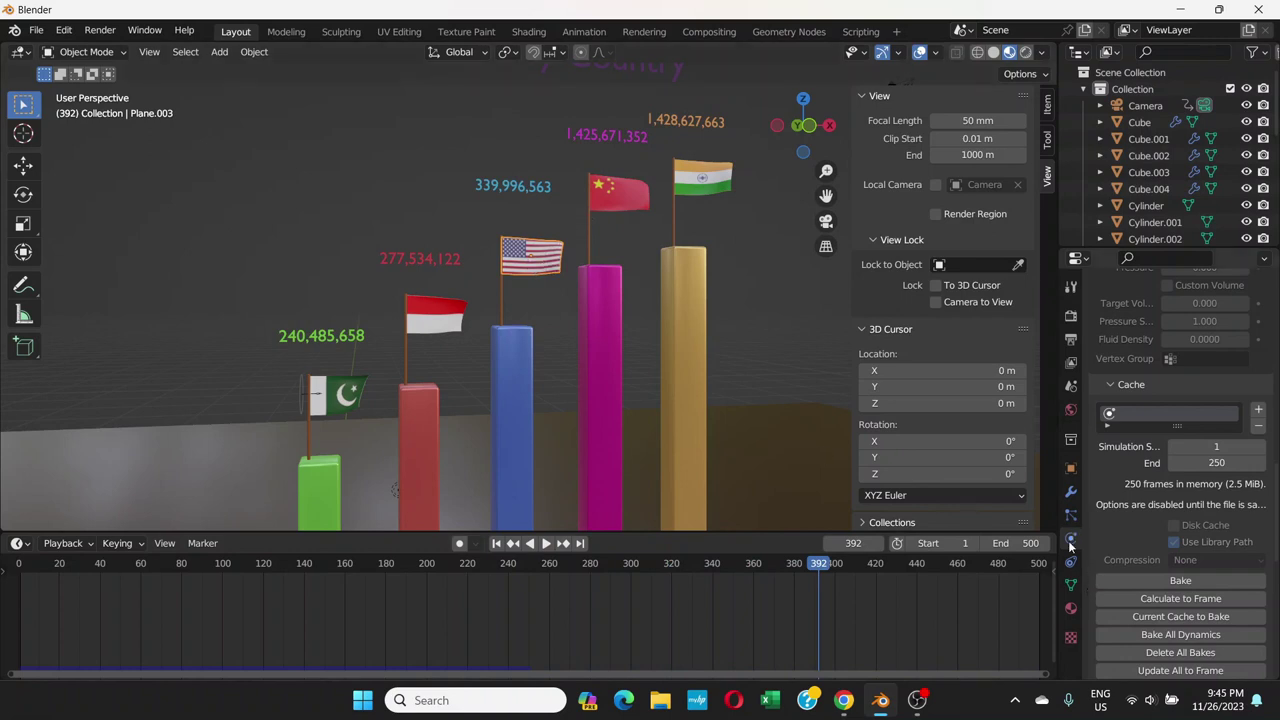
- Set the US flag's cloth cache End frame to 500
scroll(1170, 395, up, 8)
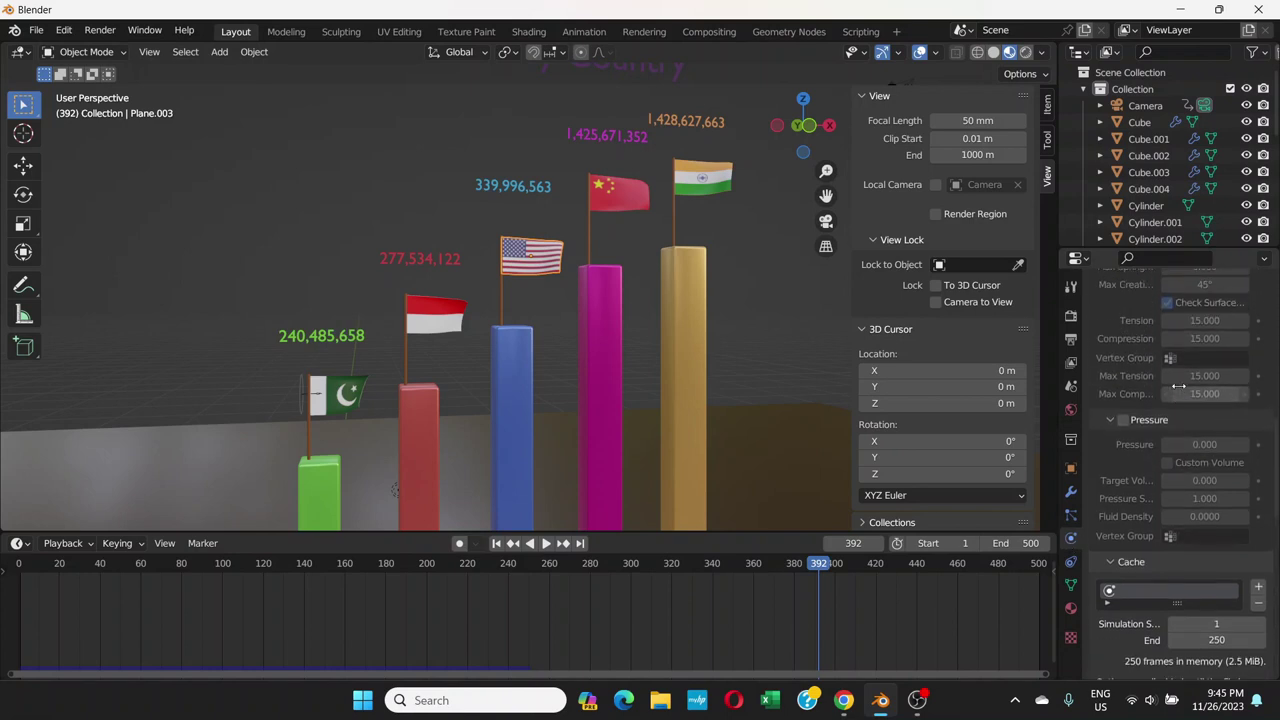
scroll(1175, 387, down, 7)
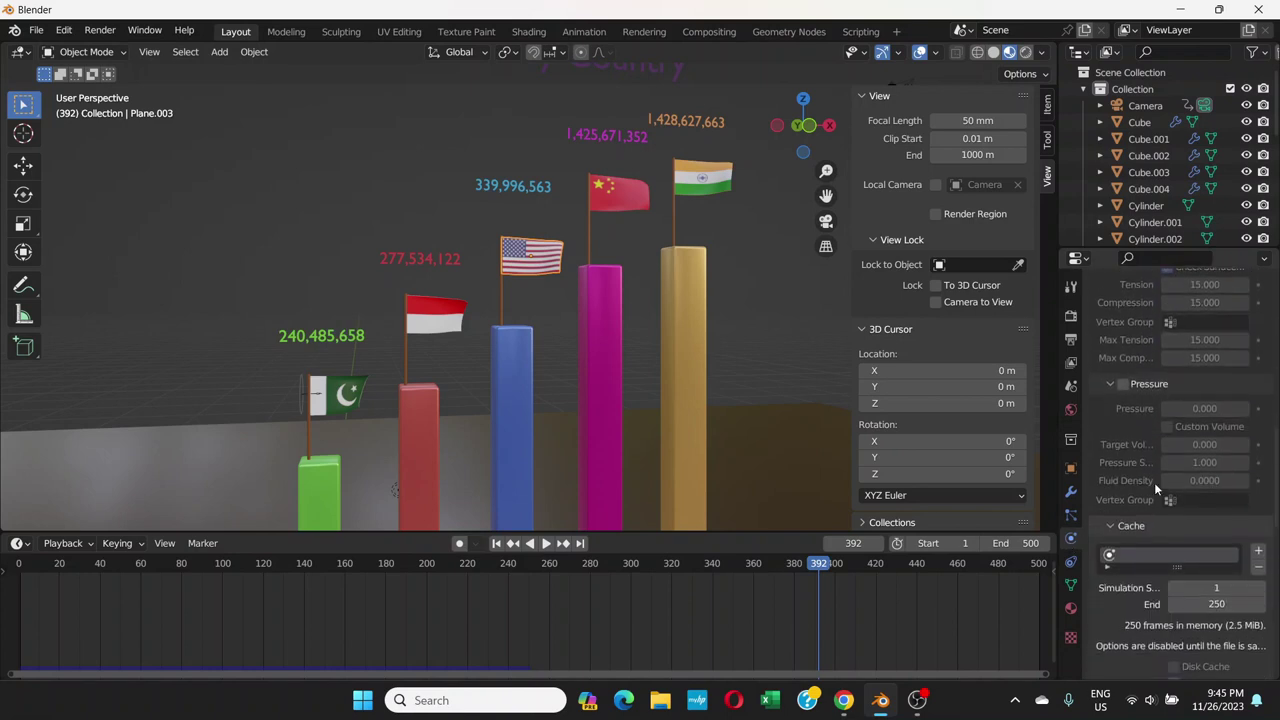
scroll(1130, 480, down, 2)
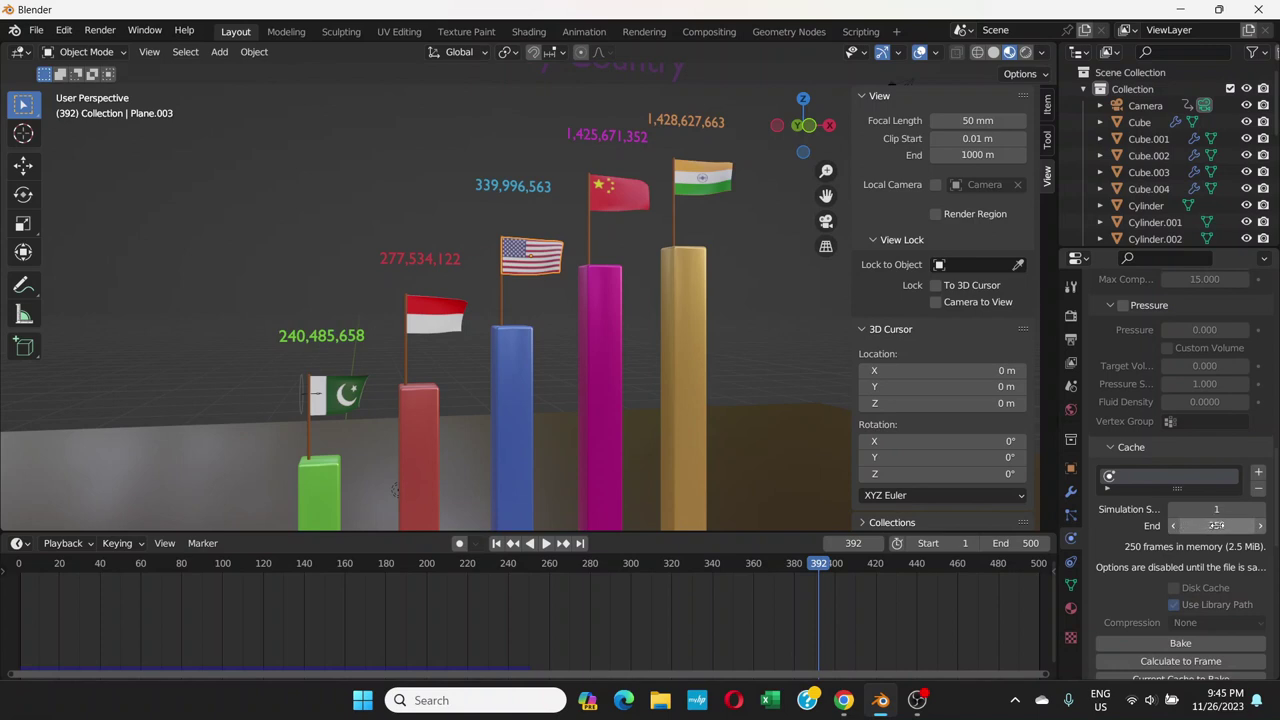
click(1216, 525)
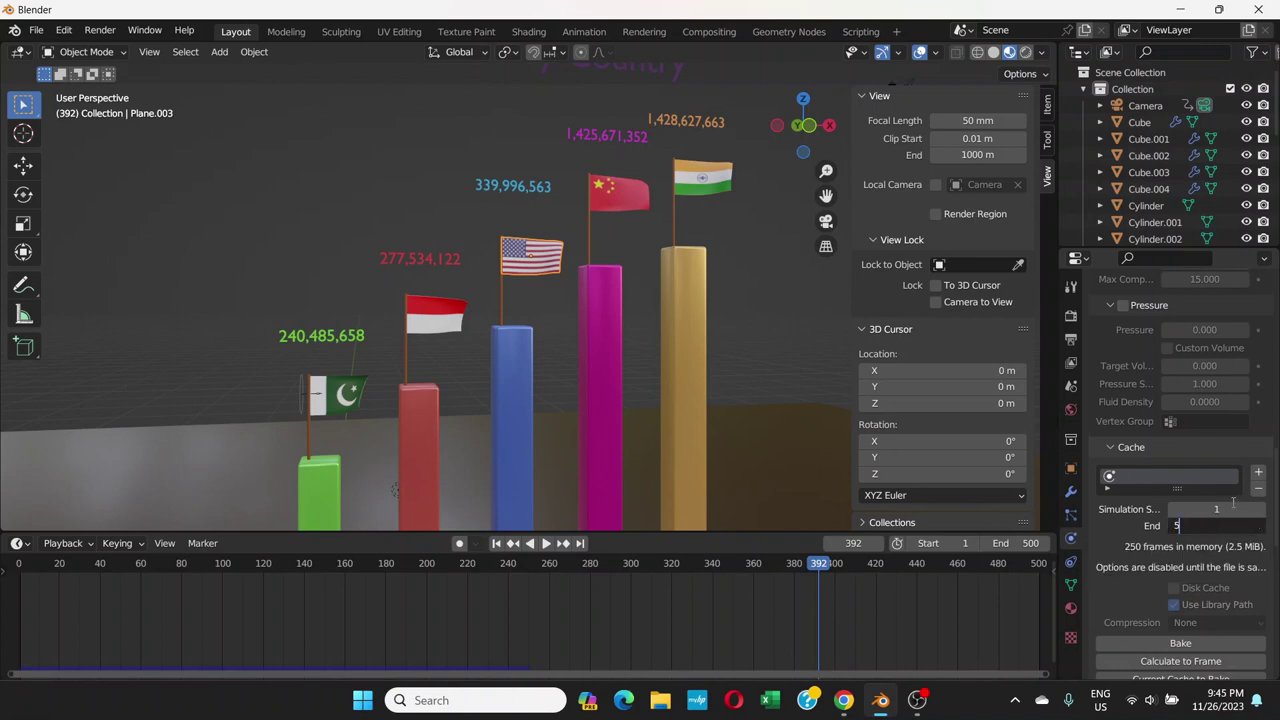
key(Return)
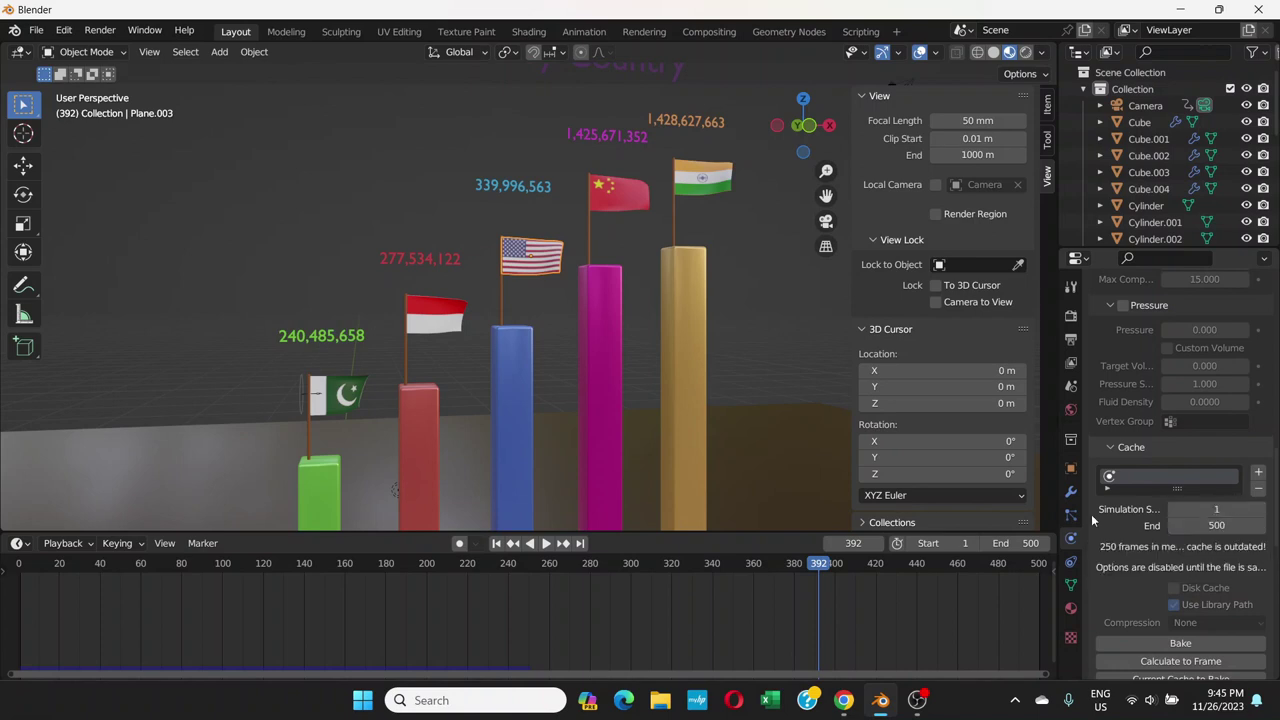
- Set the China and India flags' cloth cache End to 500, then replay the animation
click(613, 207)
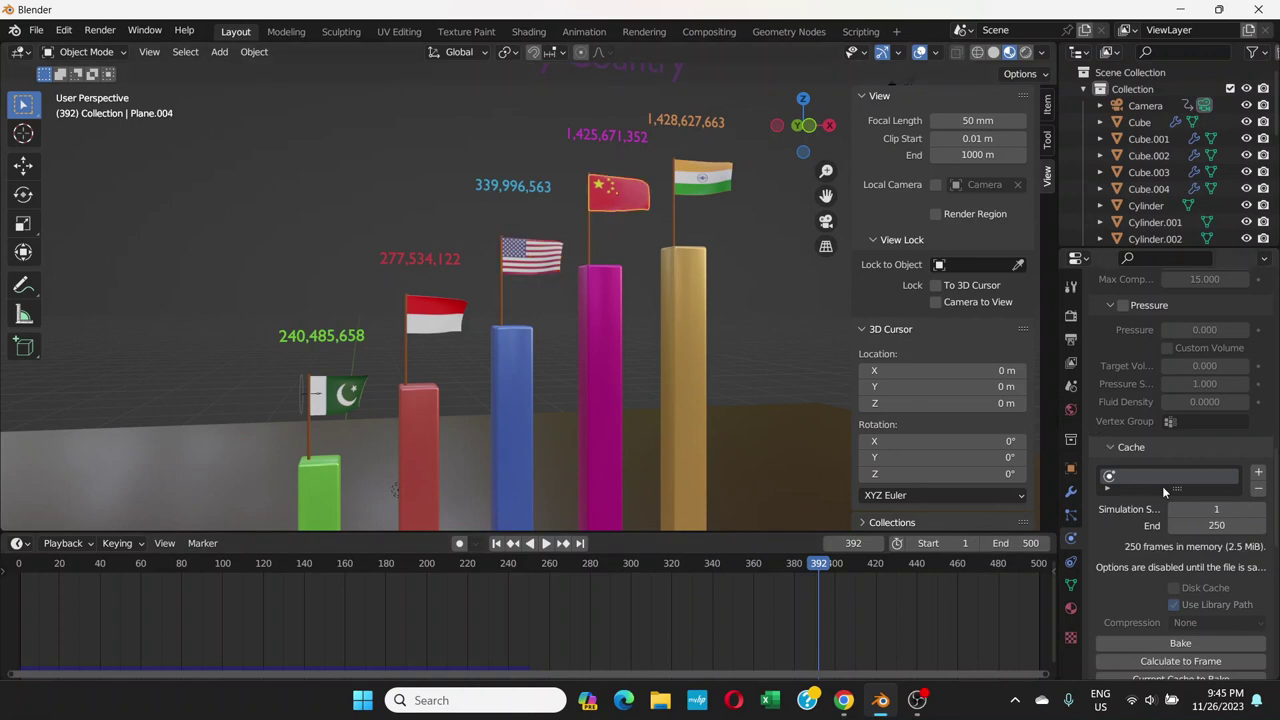
double_click(1216, 526)
key(Return)
click(698, 189)
double_click(1220, 526)
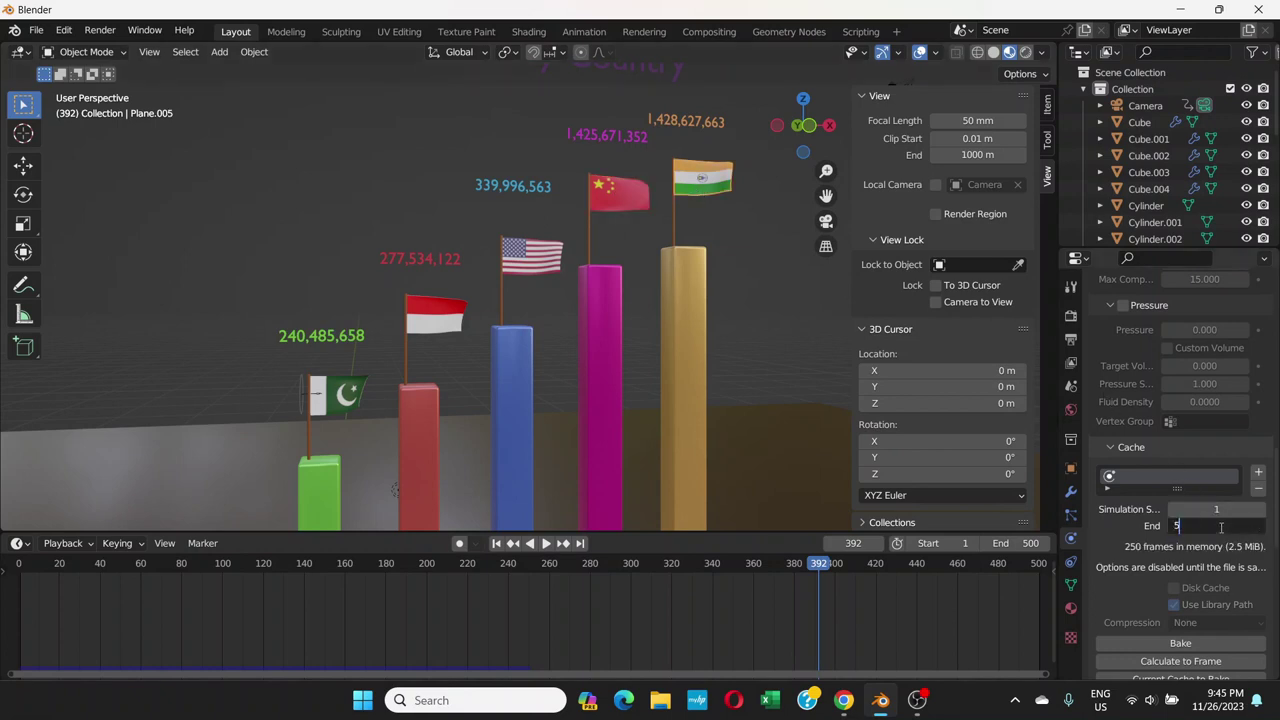
key(Return)
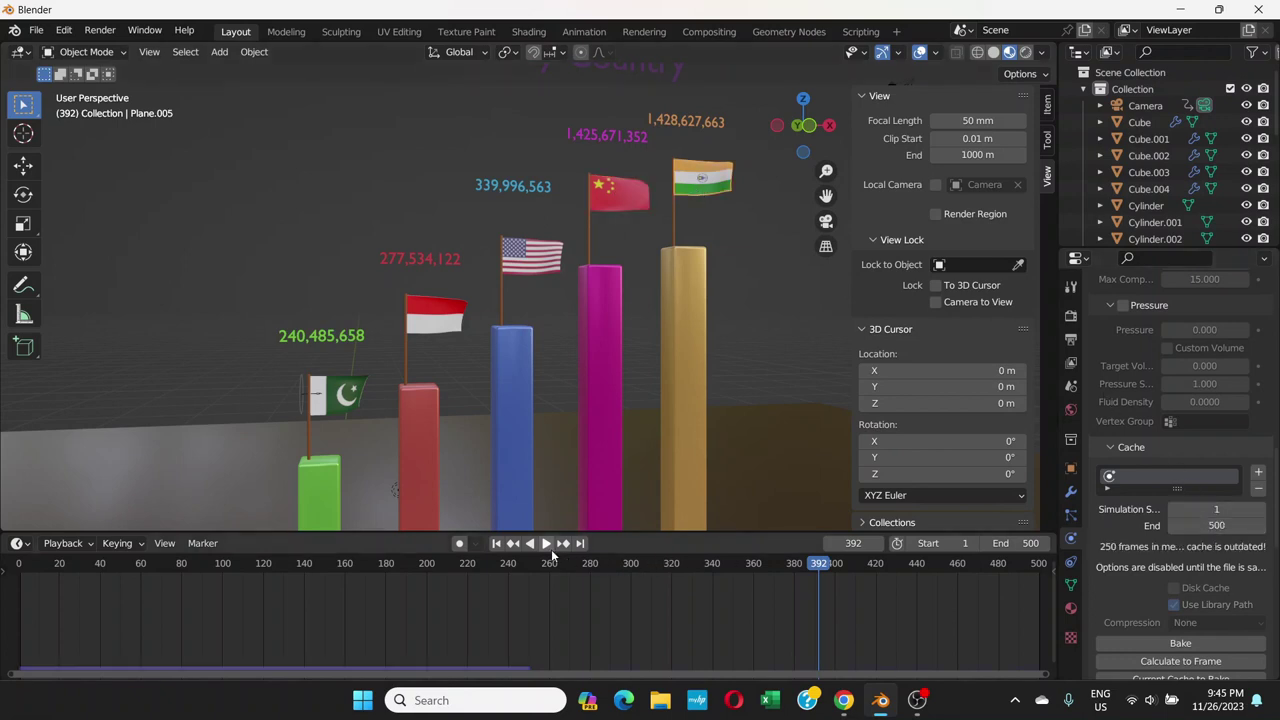
click(547, 543)
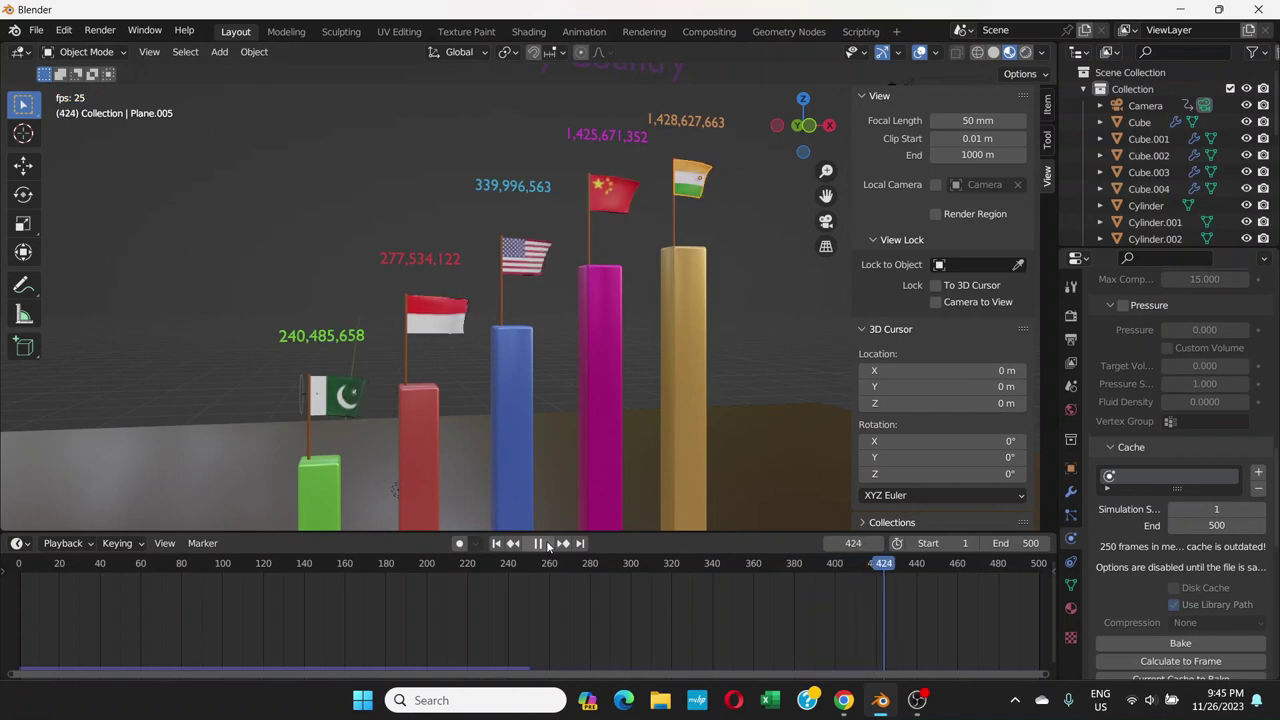